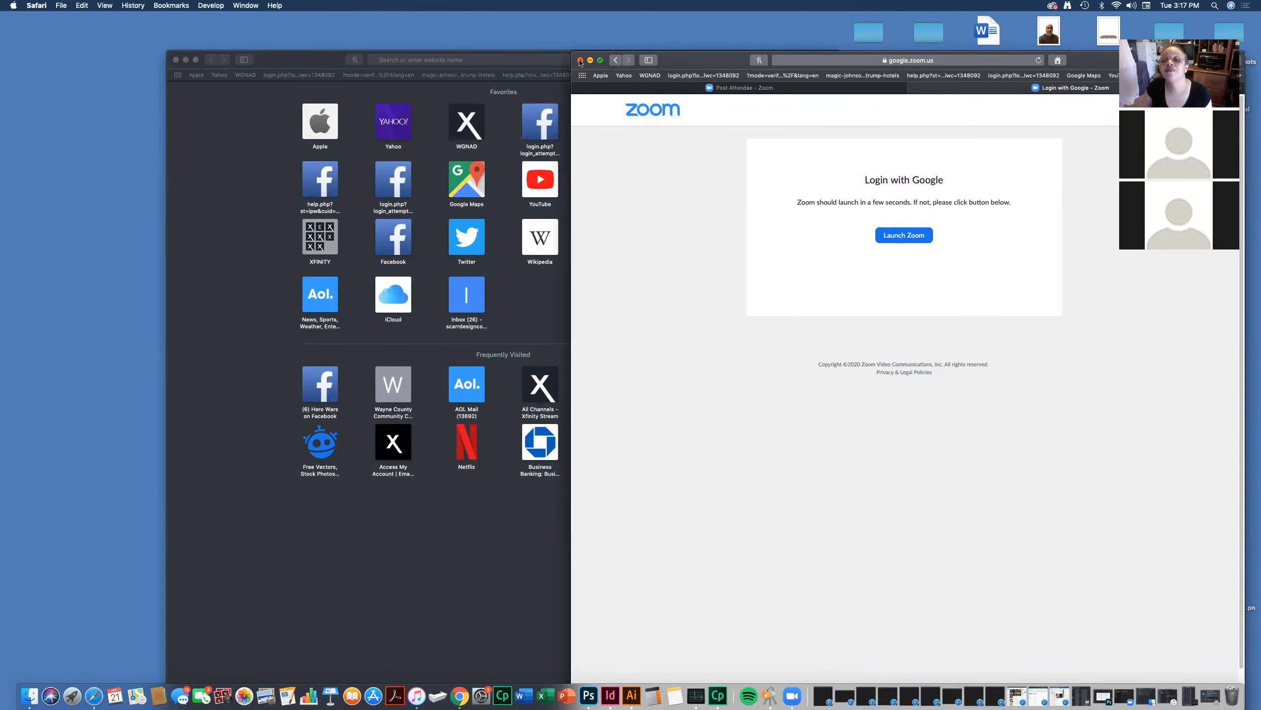
- Dismiss the Zoom login window and search the web for "social media ad sizes 2020"
{"action": "left_click", "coordinate": [590, 60]}
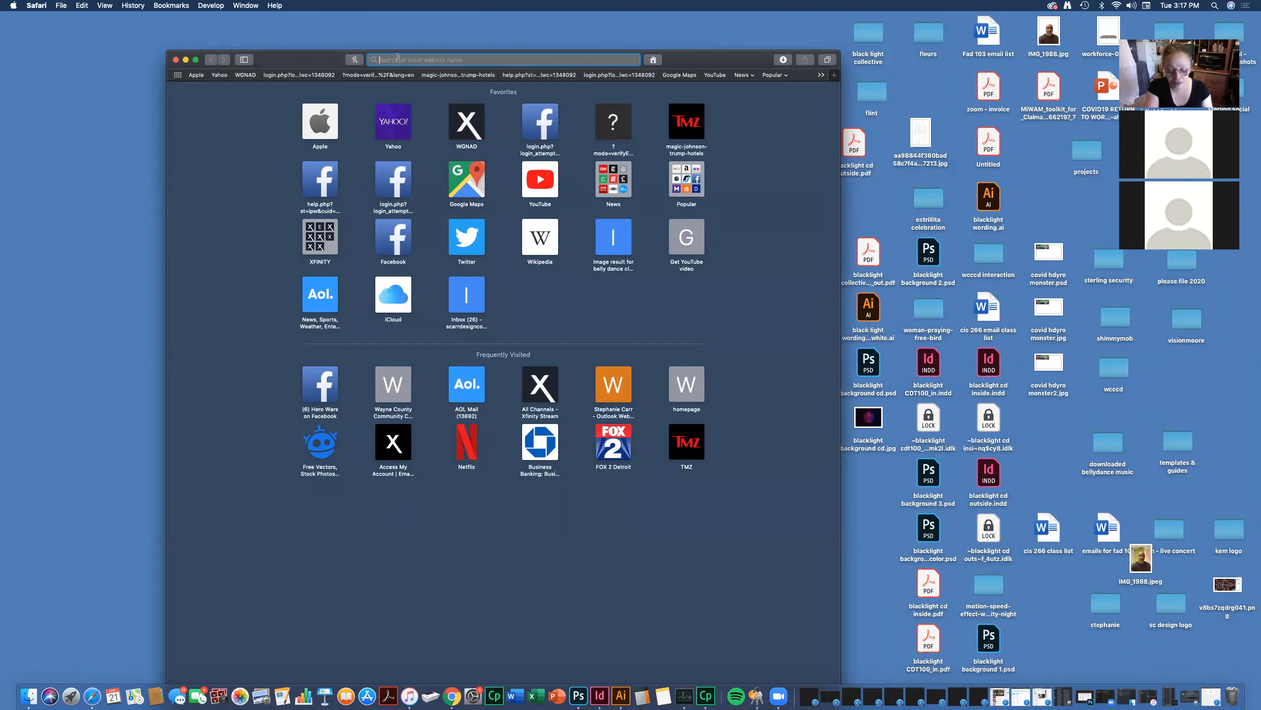
{"action": "type", "text": "soic"}
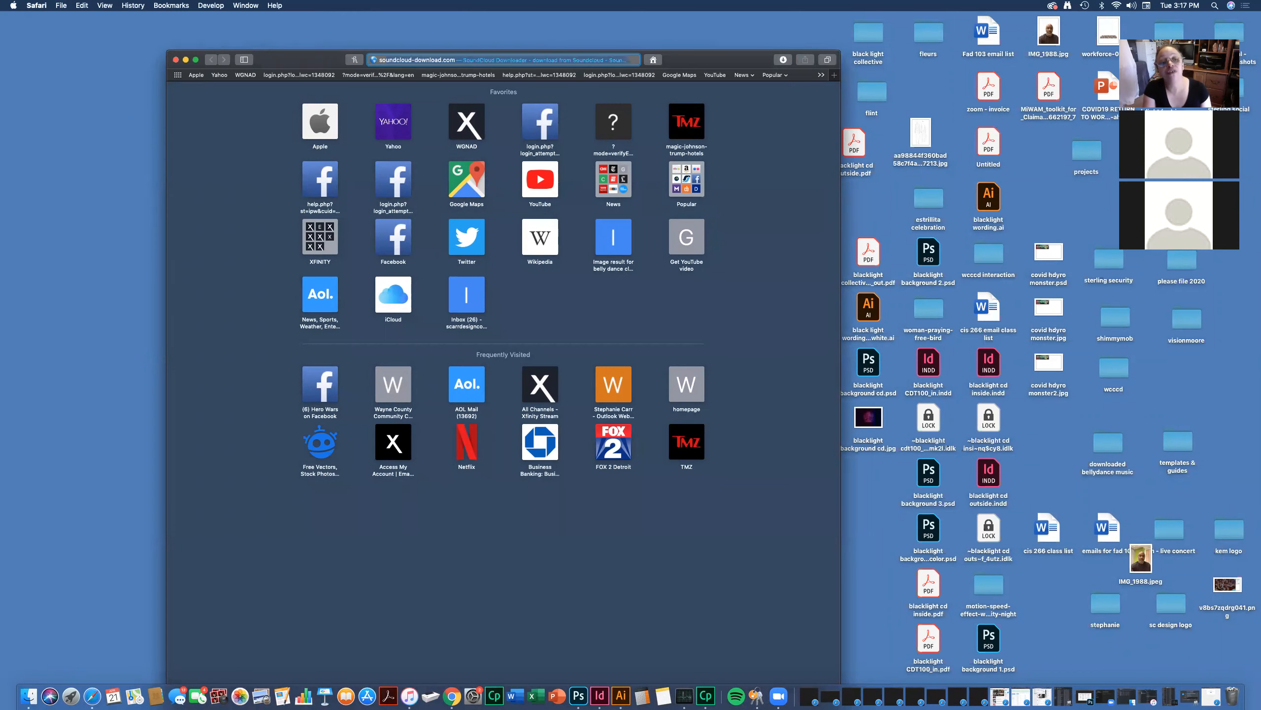
{"action": "key", "text": "BackSpace"}
{"action": "key", "text": "BackSpace"}
{"action": "type", "text": "cial "}
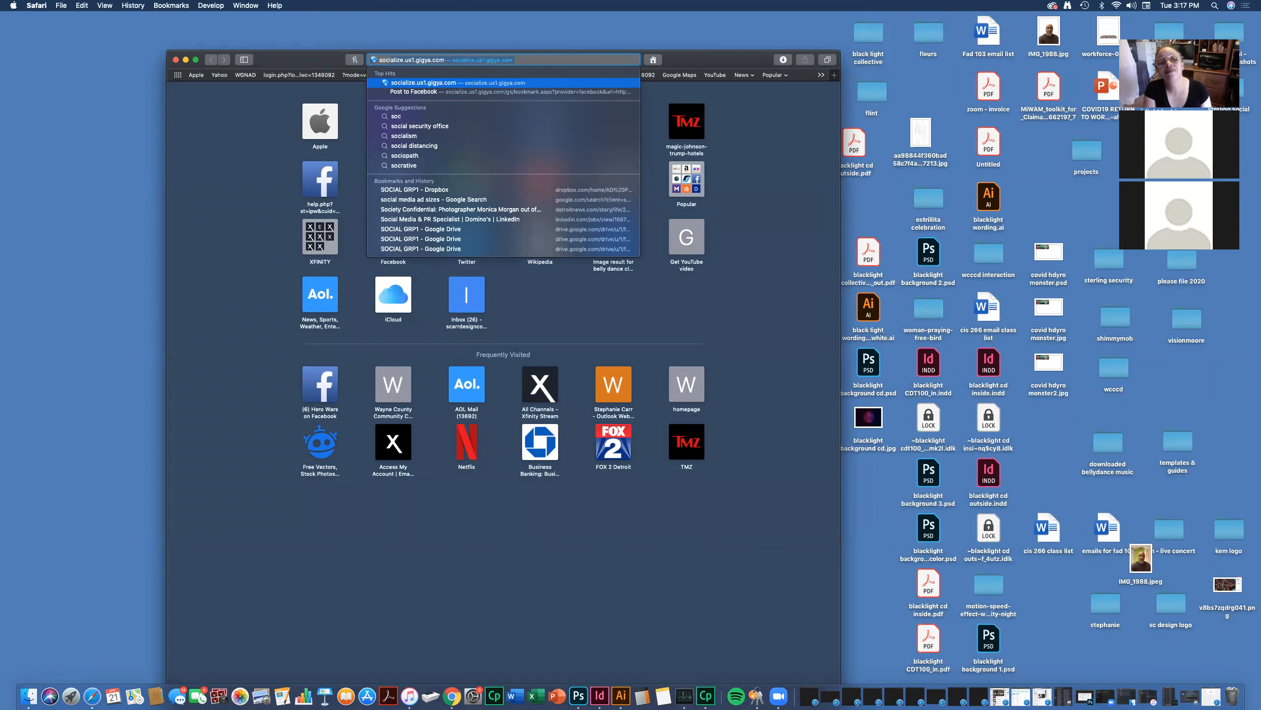
{"action": "type", "text": "me"}
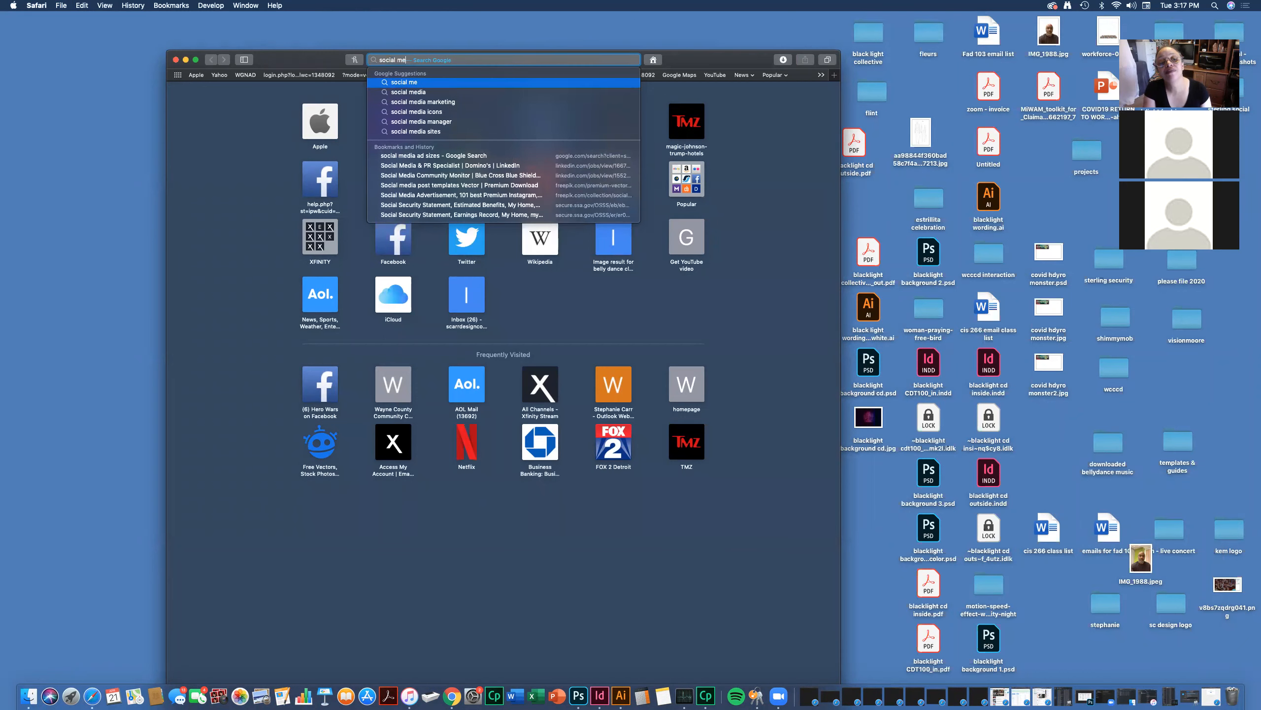
{"action": "type", "text": "dia a"}
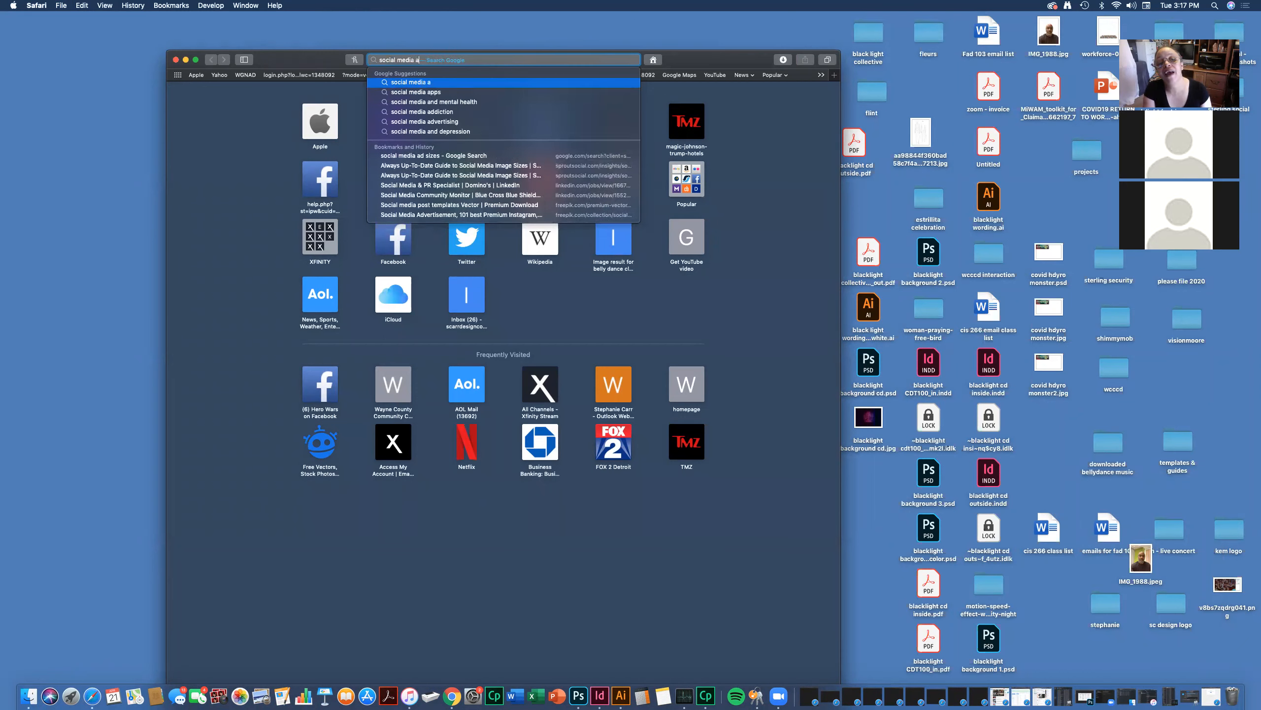
{"action": "type", "text": "d zi"}
{"action": "key", "text": "BackSpace"}
{"action": "key", "text": "BackSpace"}
{"action": "type", "text": "sizes 2020"}
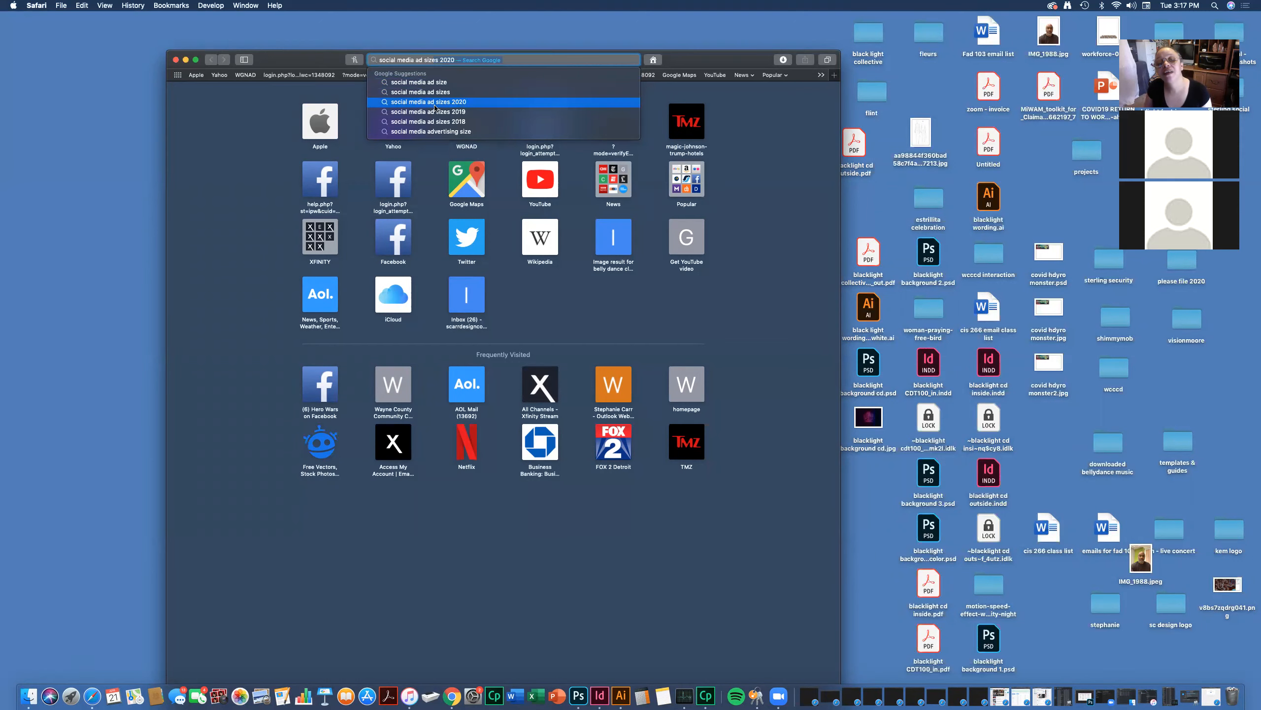
{"action": "left_click", "coordinate": [435, 105]}
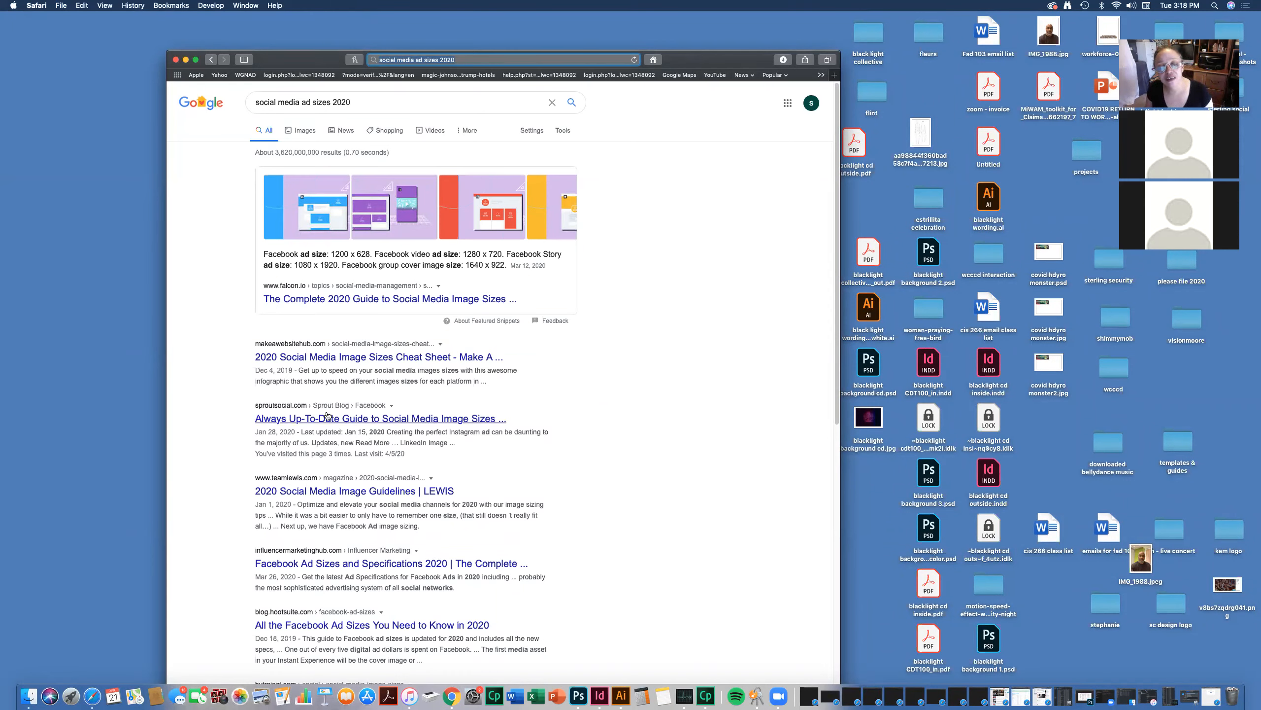
- Open Sprout Social's "Always Up-to-Date Guide to Social Media Image Sizes" and move the browser window to the desktop's upper-left corner
{"action": "left_click", "coordinate": [327, 418]}
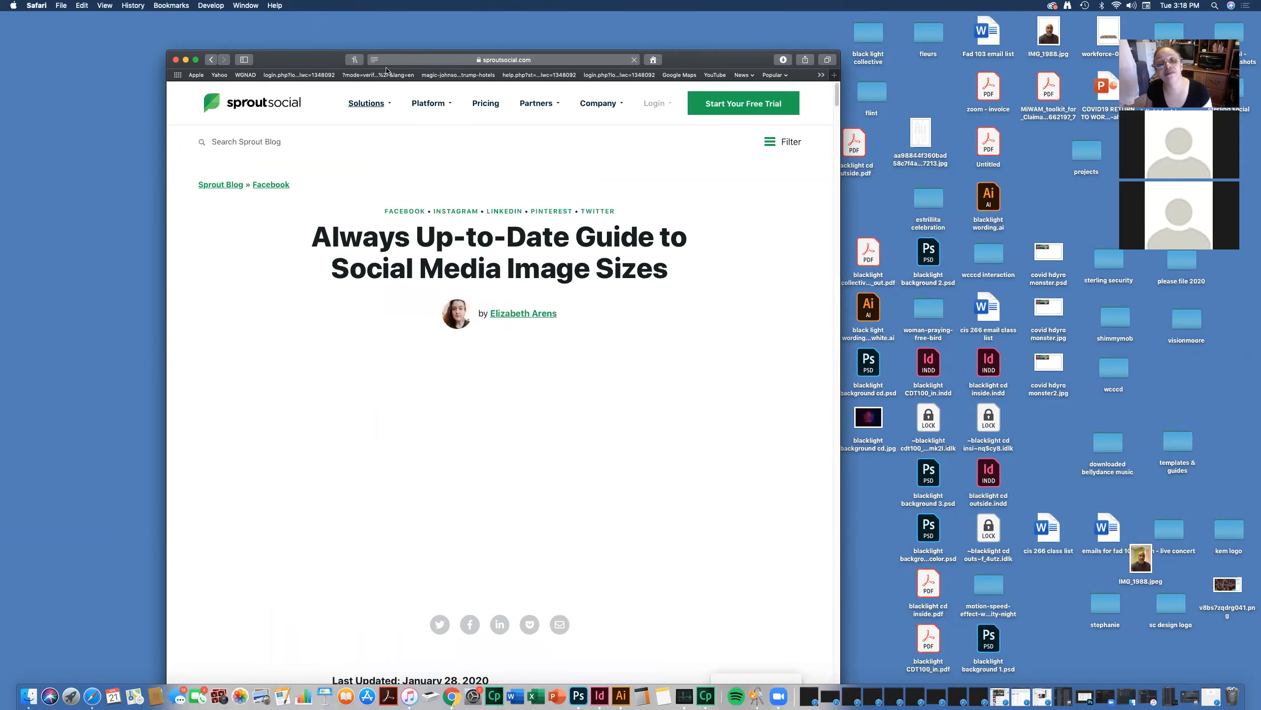
{"action": "left_click_drag", "start_coordinate": [318, 54], "coordinate": [193, 4]}
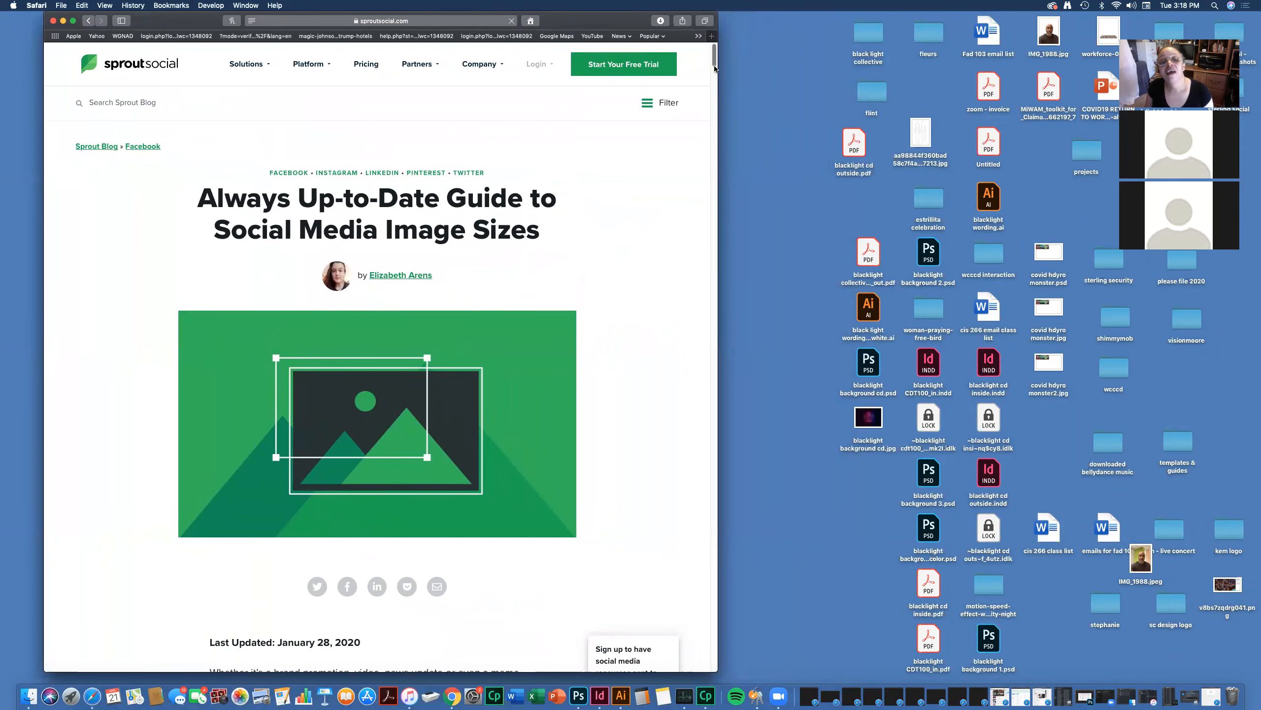
{"action": "scroll", "coordinate": [714, 67], "scroll_direction": "down", "scroll_amount": 6}
{"action": "scroll", "coordinate": [710, 65], "scroll_direction": "up", "scroll_amount": 6}
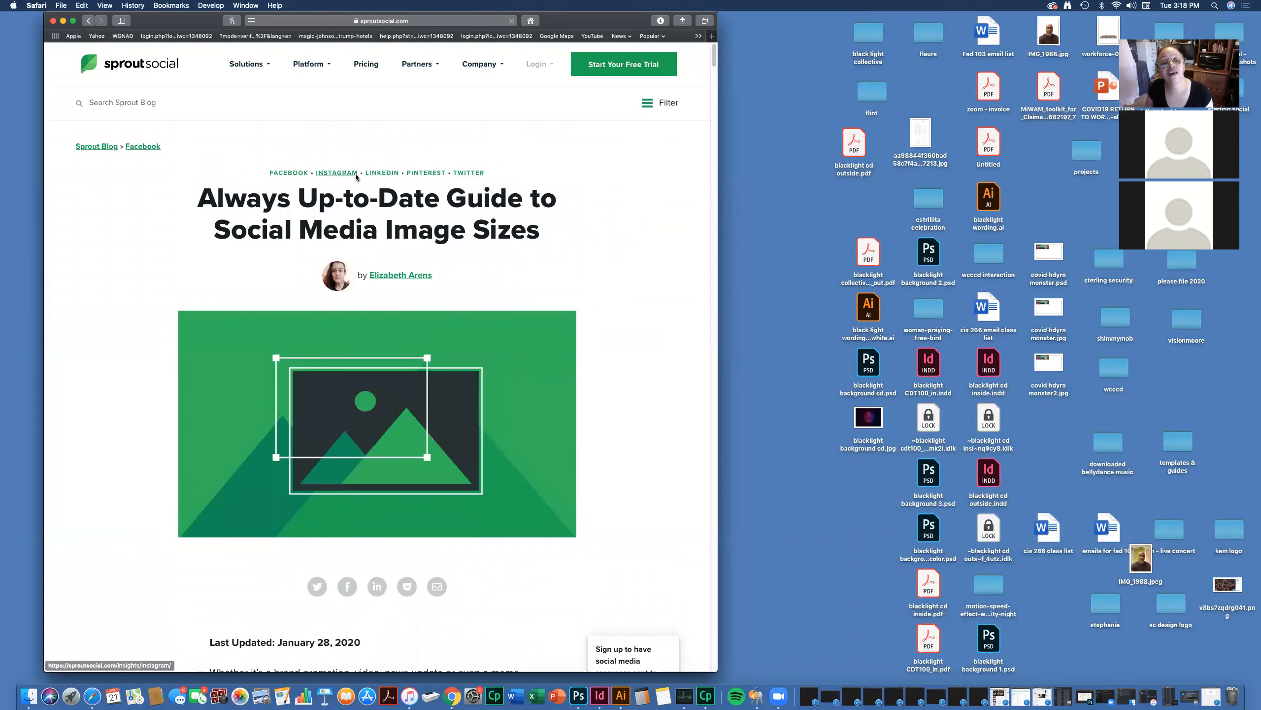
- Go to the blog's LinkedIn topic and open the article "Always Up-to-Date Guide to Social Media Video Specs"
{"action": "left_click", "coordinate": [386, 174]}
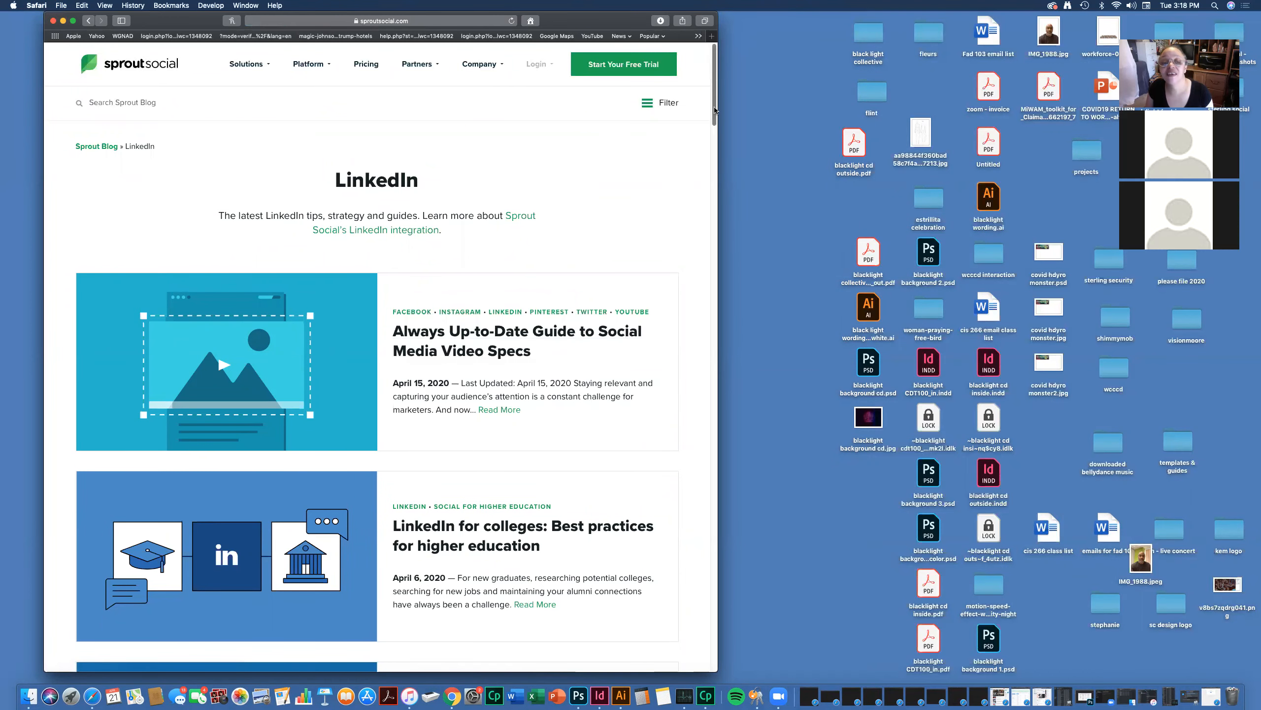
{"action": "scroll", "coordinate": [710, 115], "scroll_direction": "down", "scroll_amount": 4}
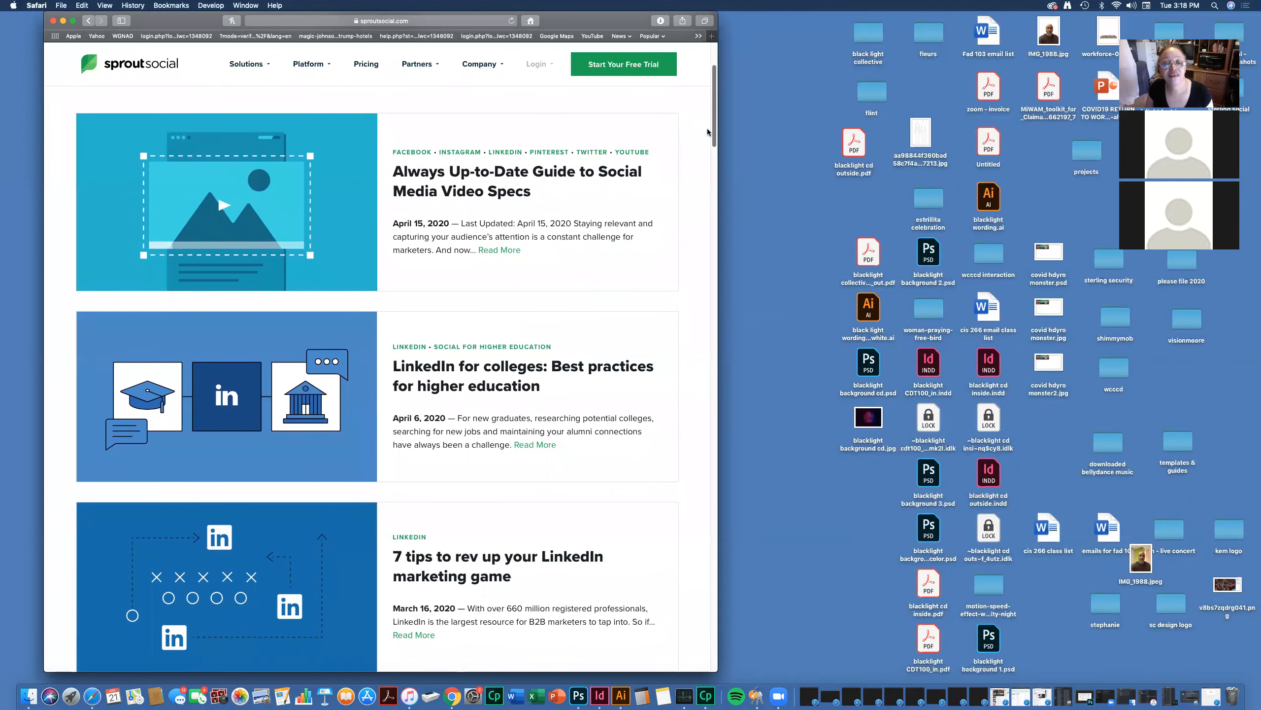
{"action": "left_click", "coordinate": [546, 171]}
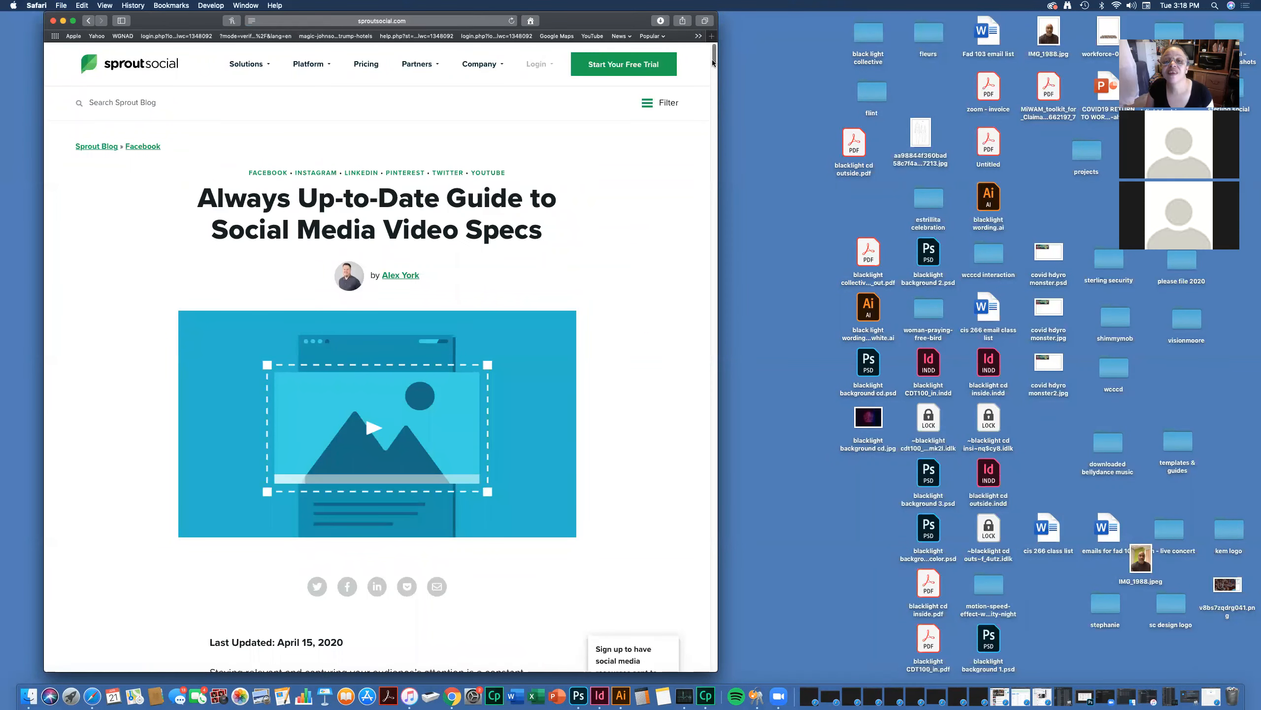
- Jump to the article's LinkedIn section and examine the LinkedIn and Pinterest video guidelines through to the article's end
{"action": "scroll", "coordinate": [710, 67], "scroll_direction": "down", "scroll_amount": 15}
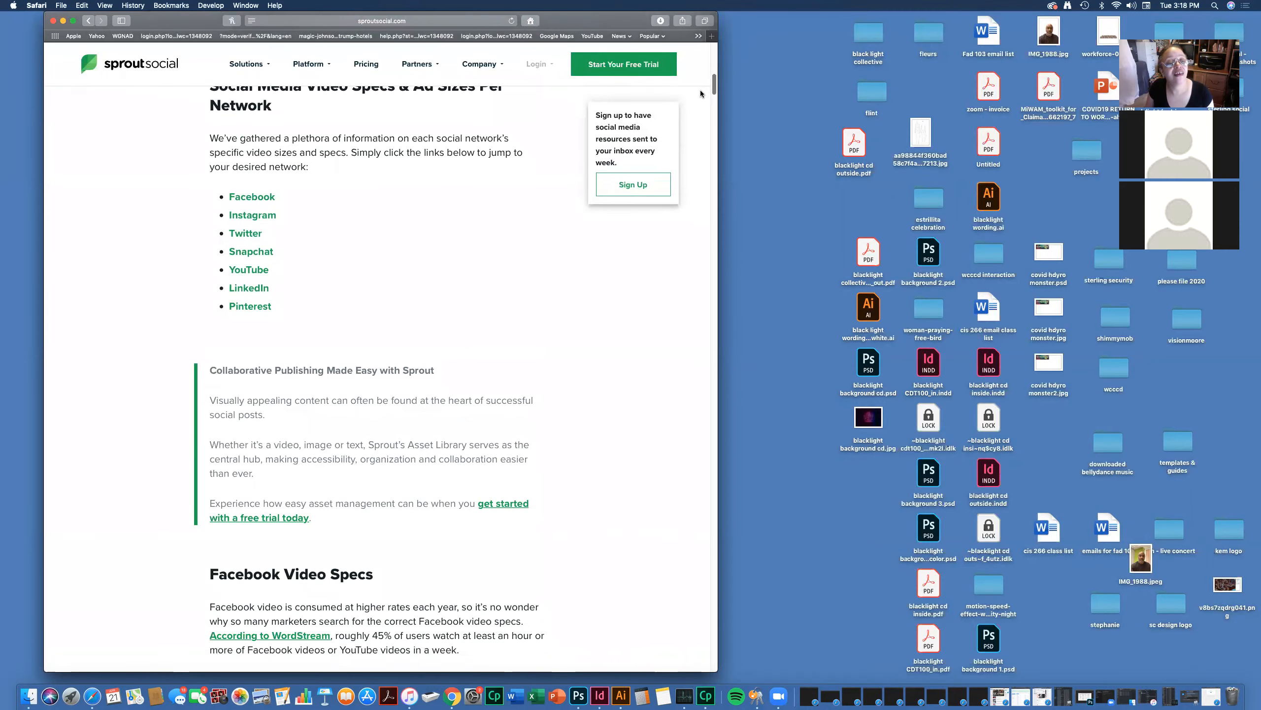
{"action": "scroll", "coordinate": [699, 93], "scroll_direction": "down", "scroll_amount": 4}
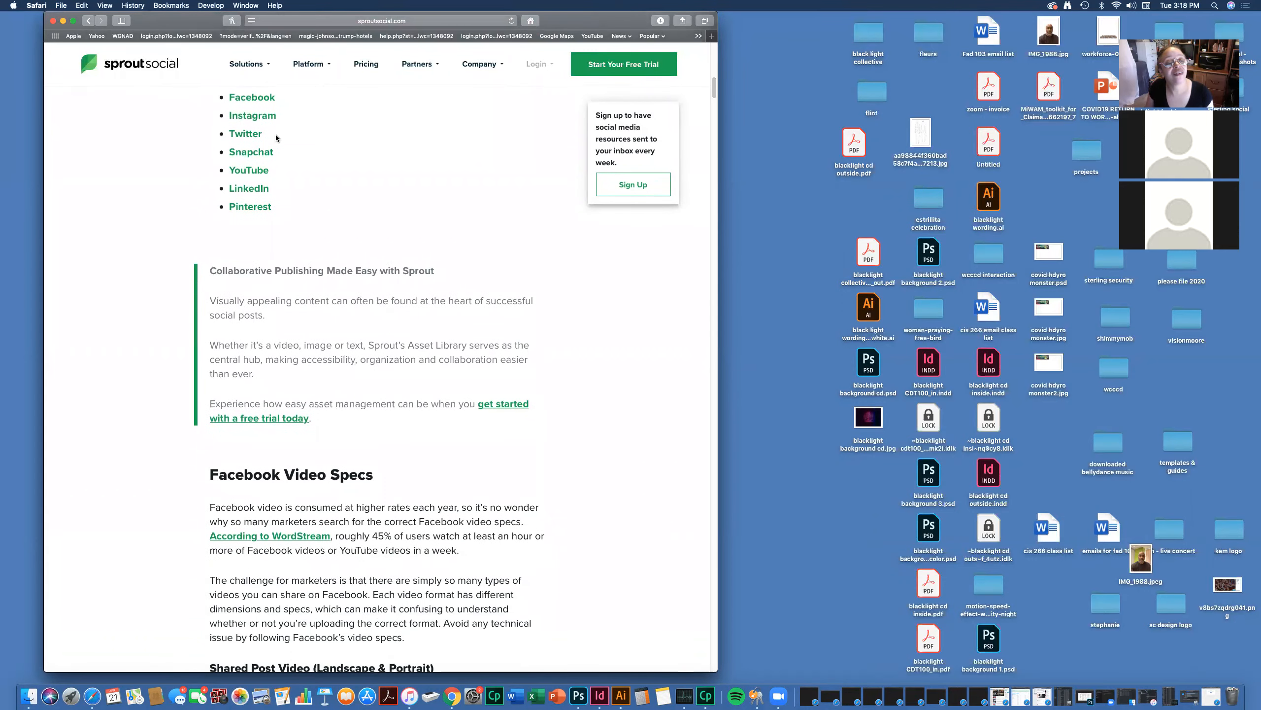
{"action": "left_click", "coordinate": [246, 188]}
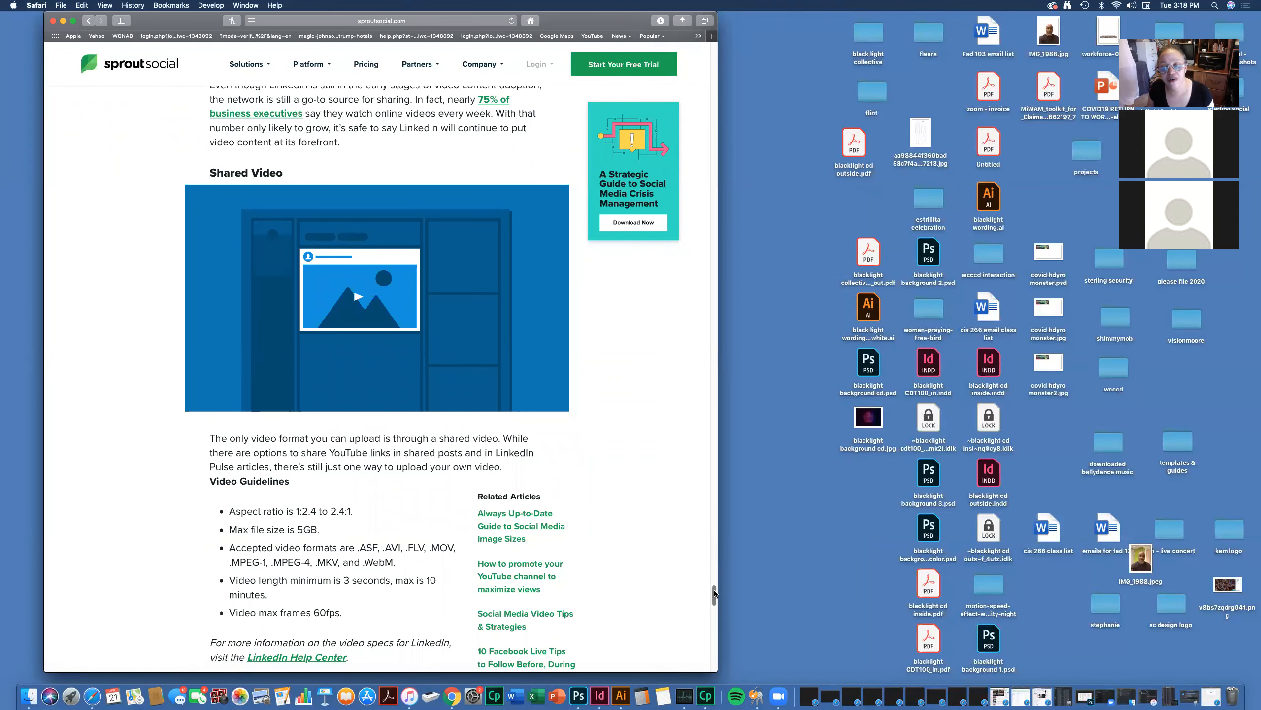
{"action": "scroll", "coordinate": [682, 563], "scroll_direction": "down", "scroll_amount": 4}
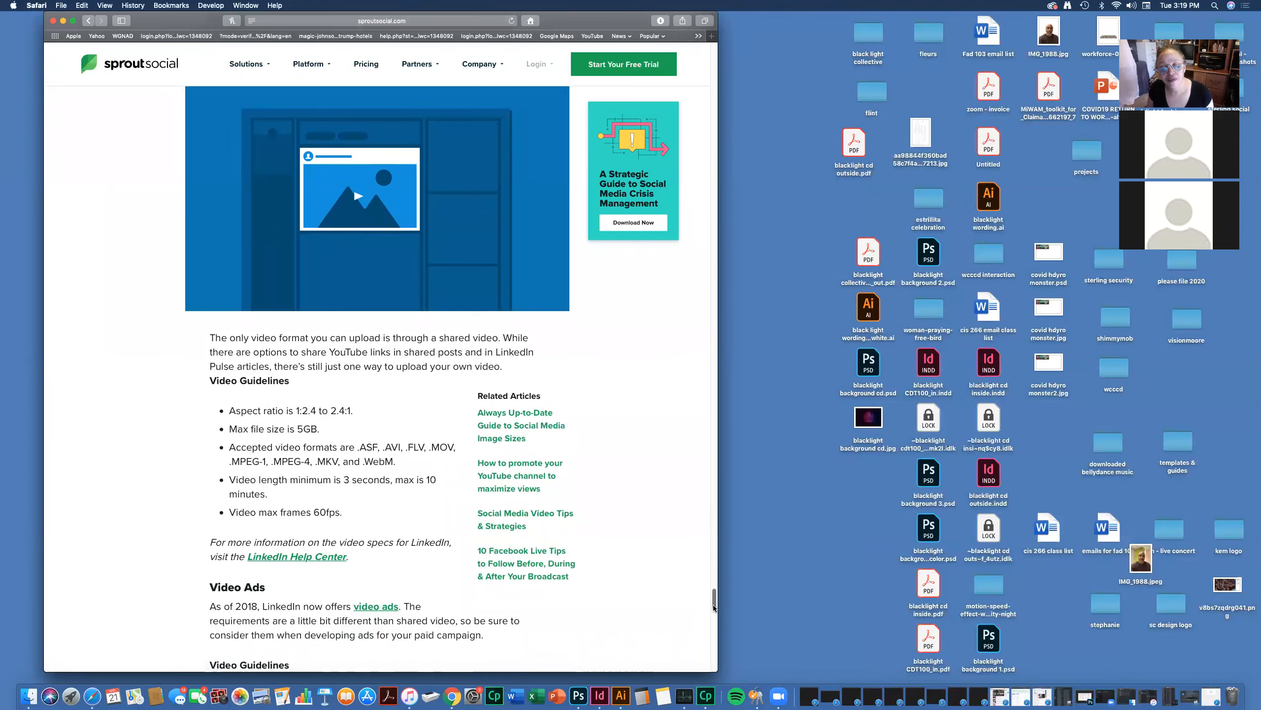
{"action": "scroll", "coordinate": [714, 606], "scroll_direction": "down", "scroll_amount": 10}
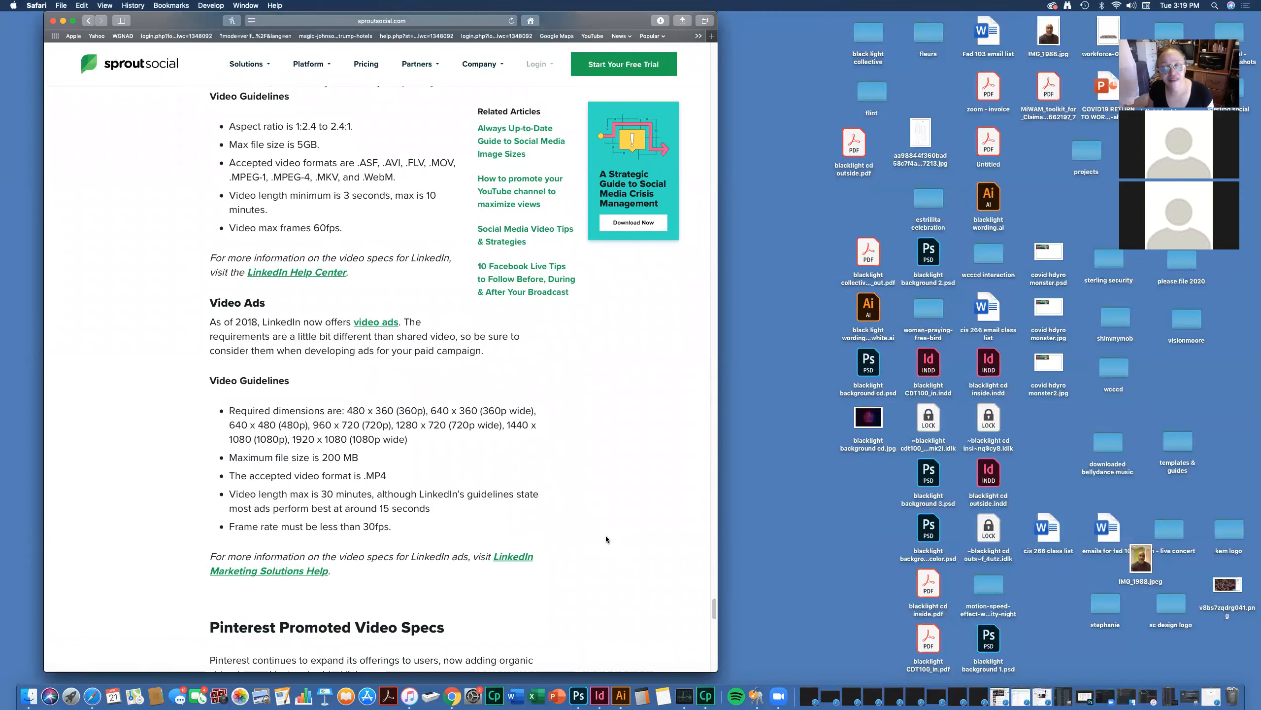
{"action": "scroll", "coordinate": [710, 611], "scroll_direction": "down", "scroll_amount": 8}
{"action": "scroll", "coordinate": [710, 617], "scroll_direction": "down", "scroll_amount": 3}
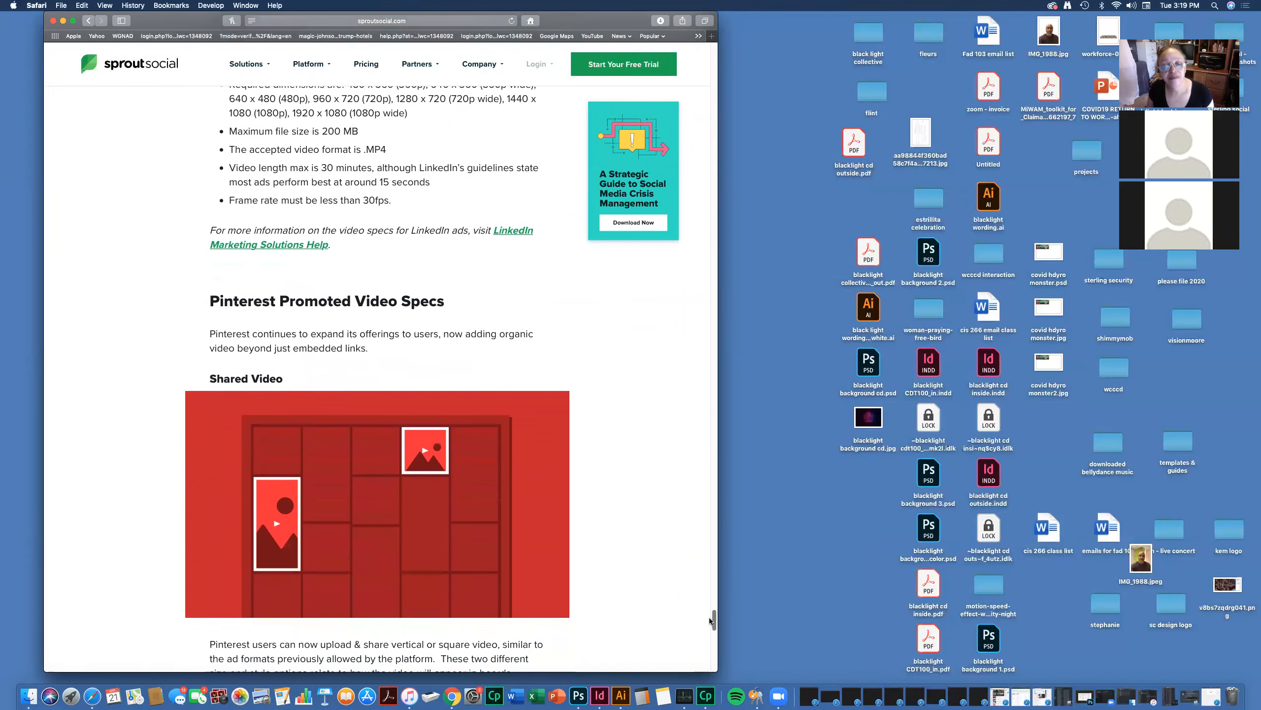
{"action": "scroll", "coordinate": [710, 620], "scroll_direction": "down", "scroll_amount": 15}
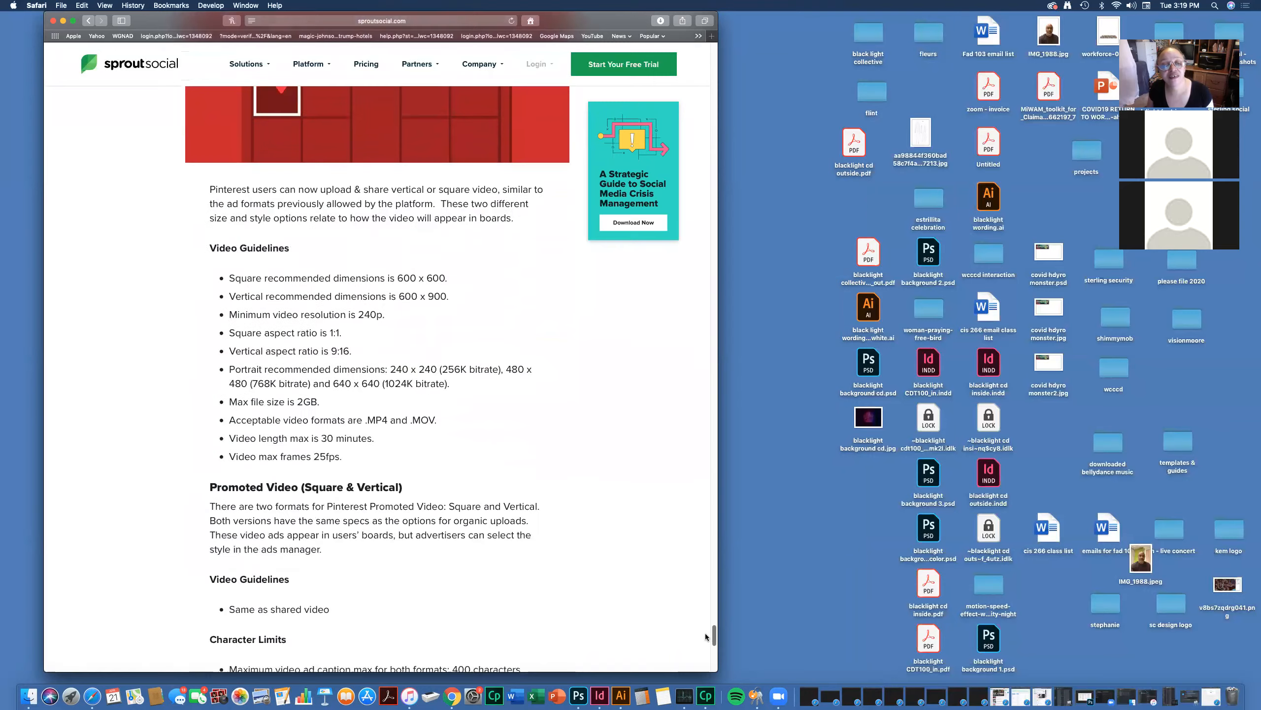
{"action": "scroll", "coordinate": [703, 640], "scroll_direction": "down", "scroll_amount": 18}
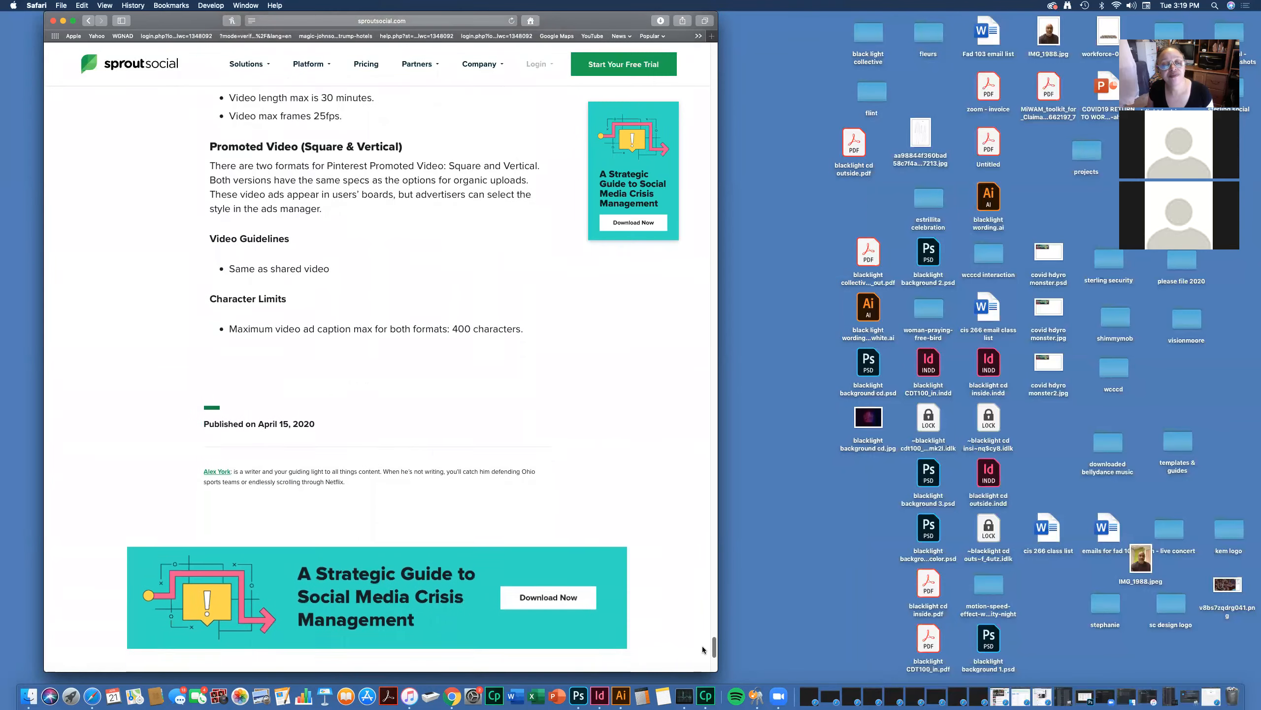
- Look back through the article's YouTube, Snapchat, Instagram and Facebook video specs
{"action": "scroll", "coordinate": [699, 662], "scroll_direction": "up", "scroll_amount": 20}
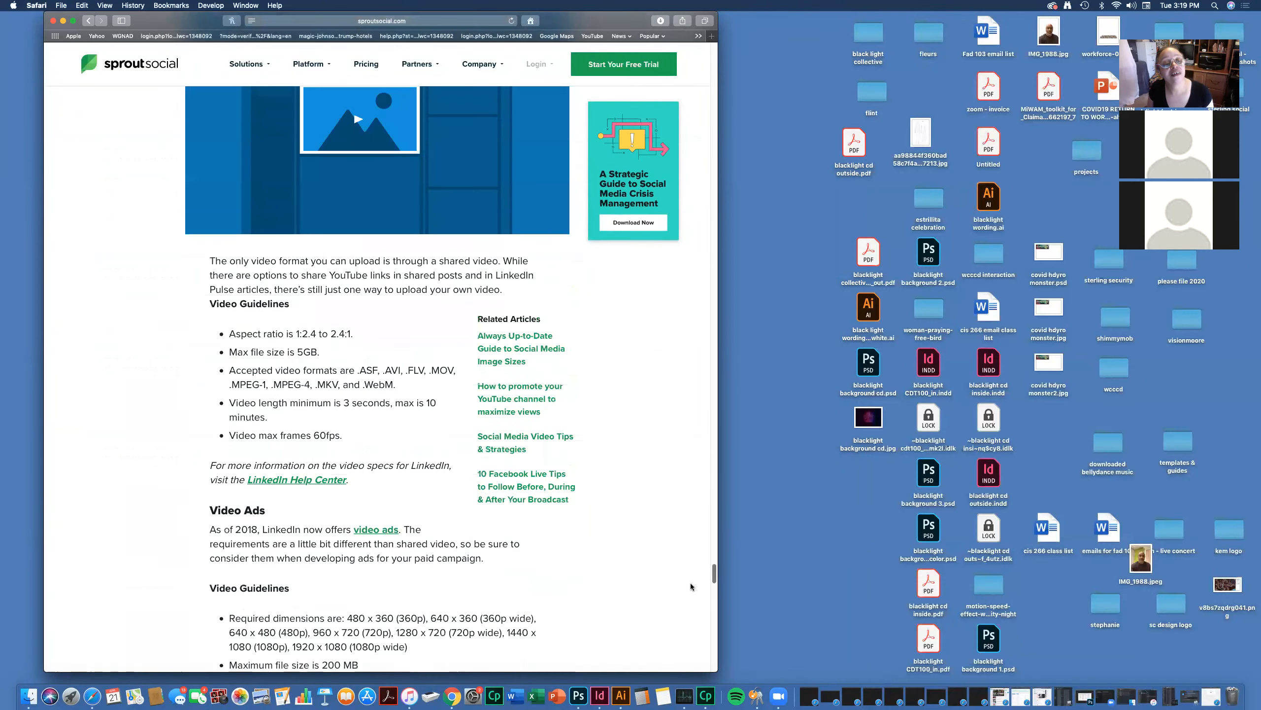
{"action": "scroll", "coordinate": [684, 552], "scroll_direction": "up", "scroll_amount": 20}
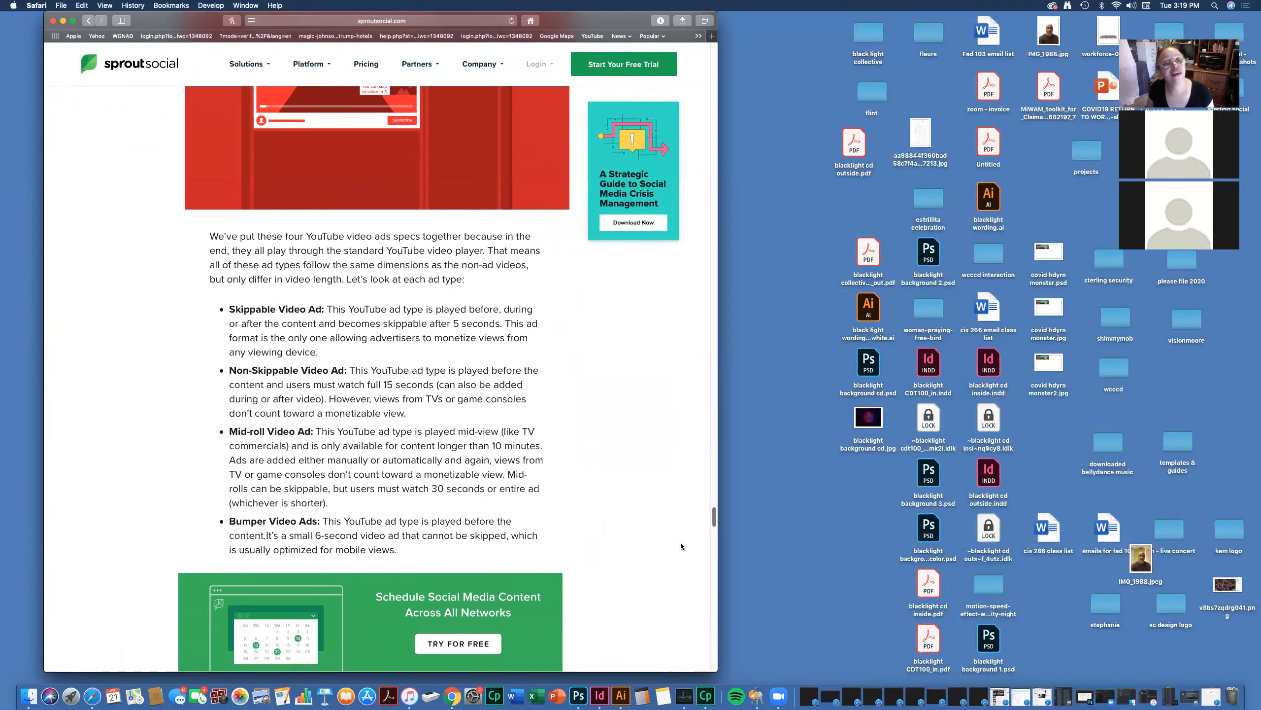
{"action": "scroll", "coordinate": [676, 530], "scroll_direction": "up", "scroll_amount": 20}
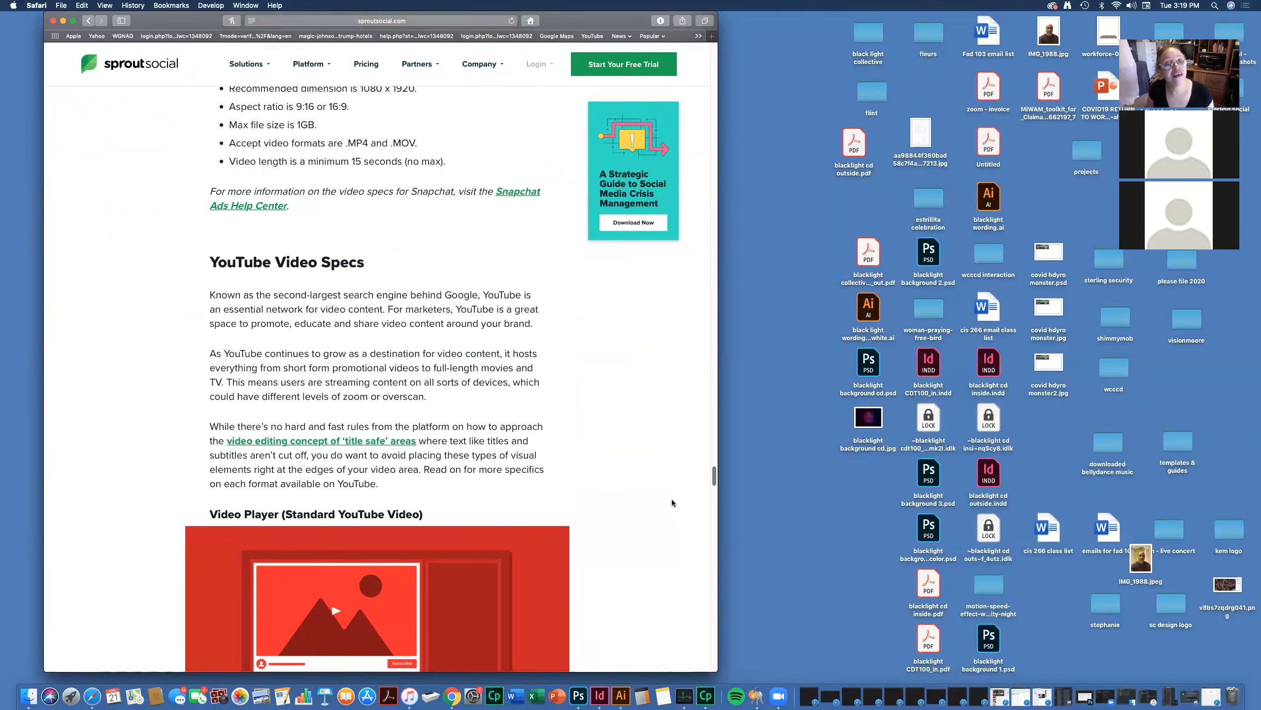
{"action": "scroll", "coordinate": [606, 452], "scroll_direction": "up", "scroll_amount": 10}
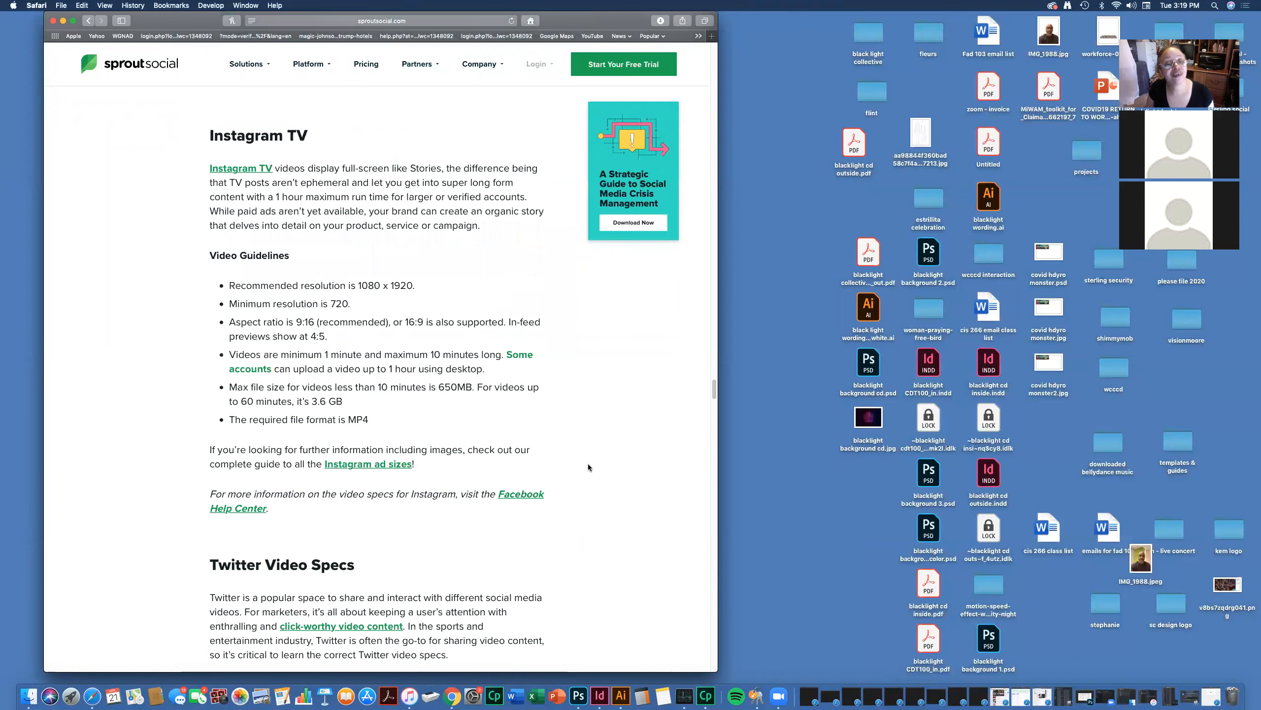
{"action": "scroll", "coordinate": [587, 464], "scroll_direction": "up", "scroll_amount": 20}
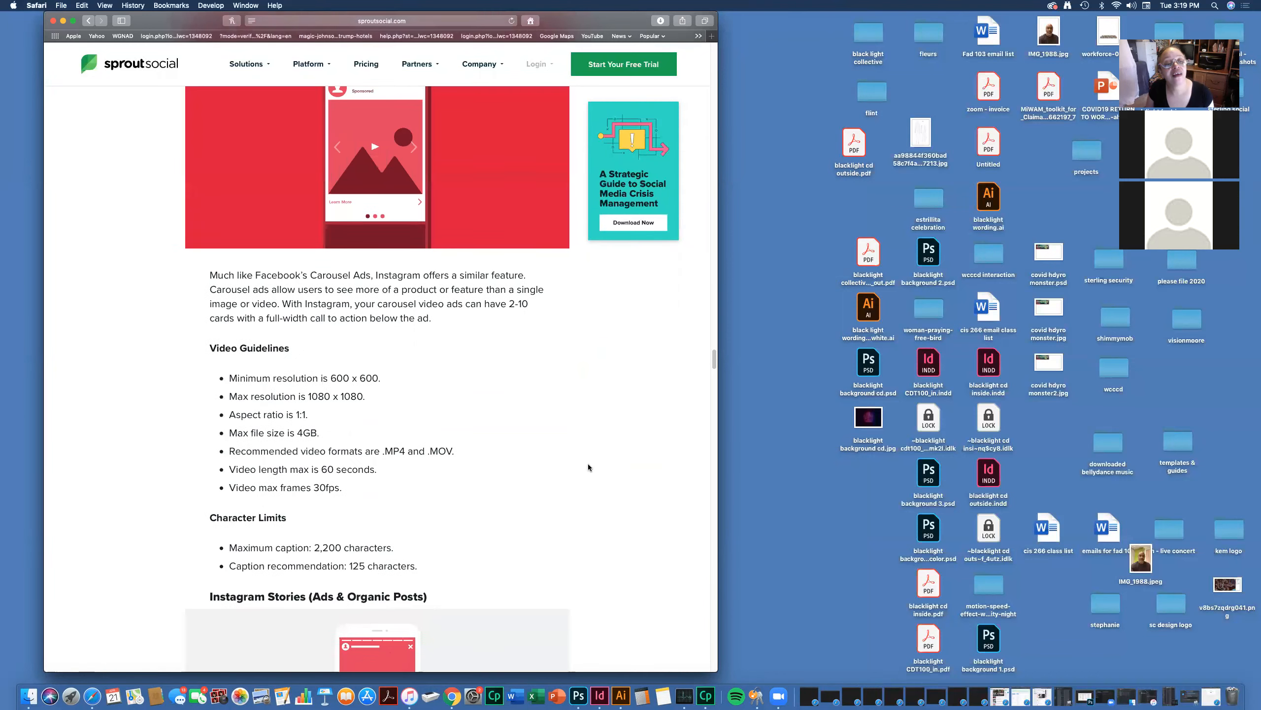
{"action": "scroll", "coordinate": [588, 467], "scroll_direction": "up", "scroll_amount": 15}
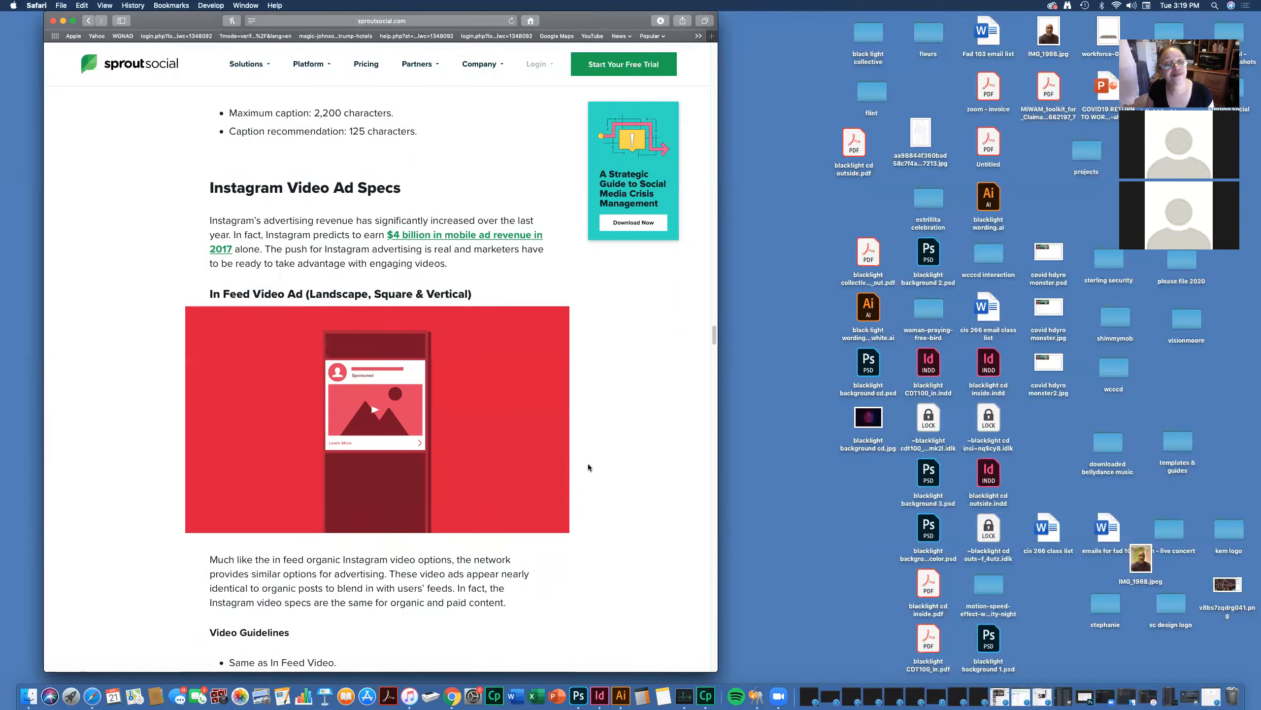
{"action": "scroll", "coordinate": [587, 467], "scroll_direction": "up", "scroll_amount": 15}
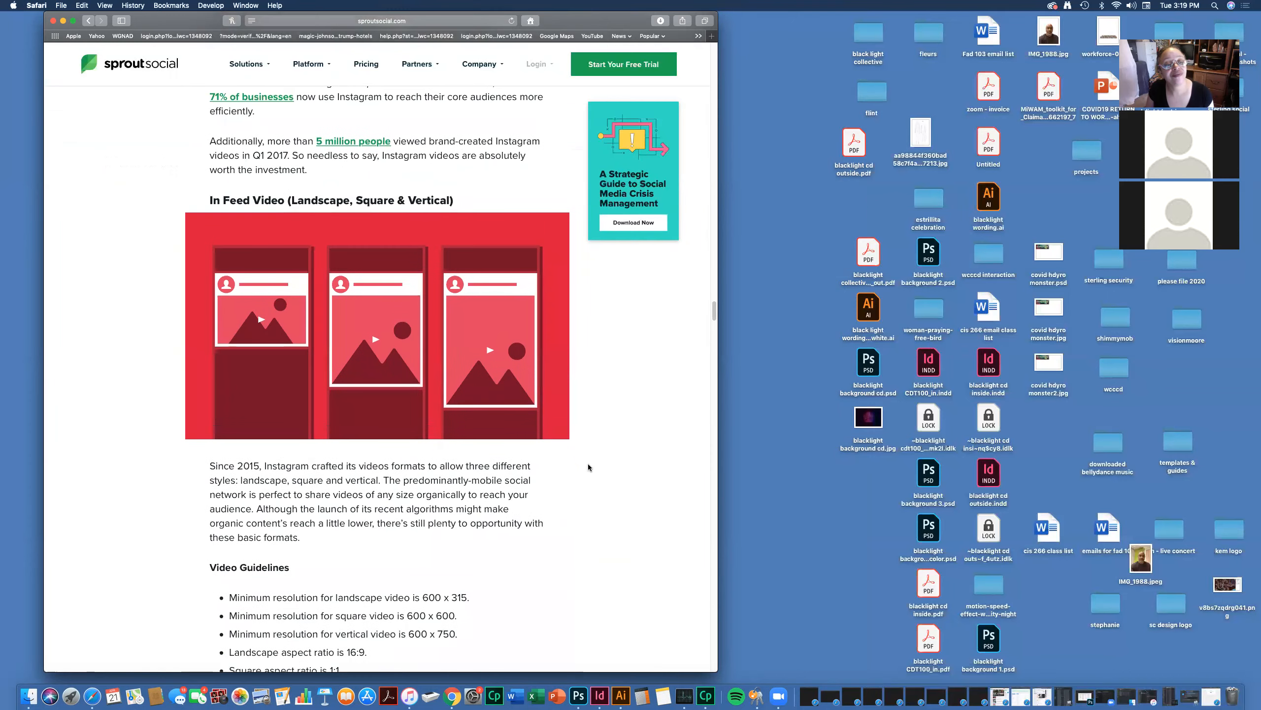
{"action": "scroll", "coordinate": [587, 468], "scroll_direction": "up", "scroll_amount": 10}
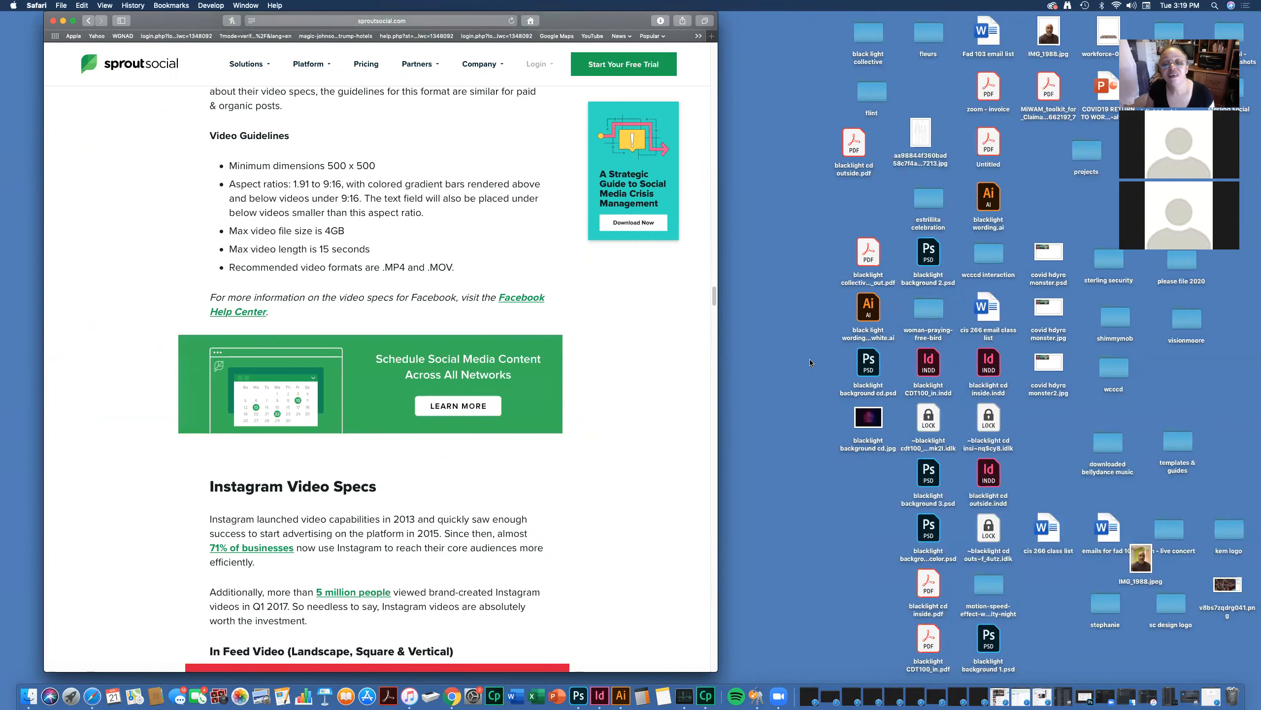
- Decline the crisis guide offer and return through the LinkedIn topic page to the Social Media Image Sizes guide
{"action": "left_click_drag", "start_coordinate": [713, 298], "coordinate": [701, 46]}
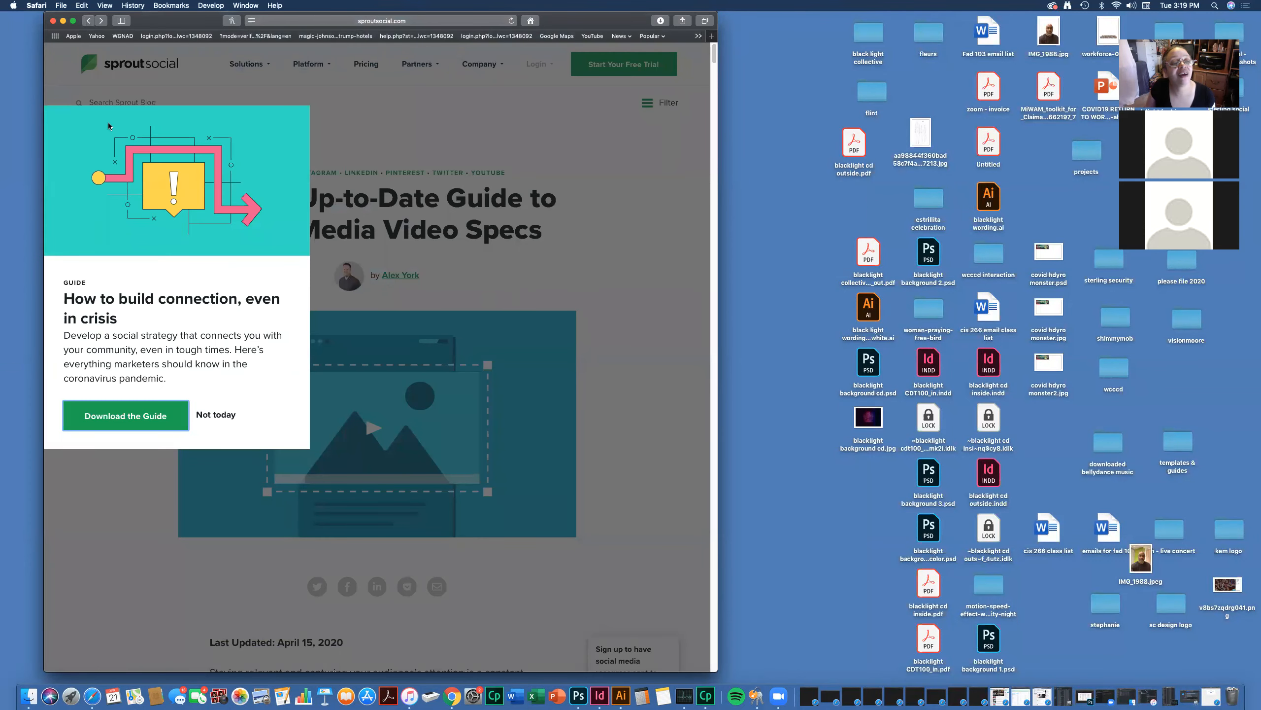
{"action": "left_click", "coordinate": [216, 415]}
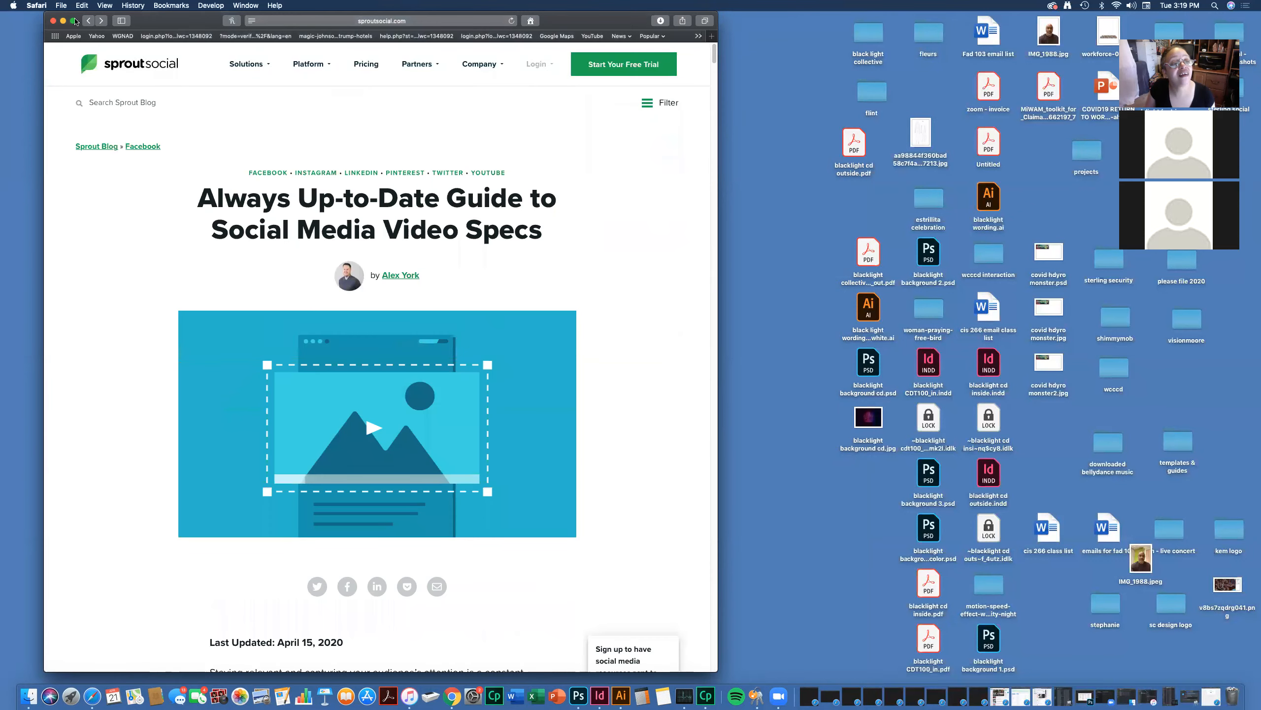
{"action": "left_click", "coordinate": [88, 22]}
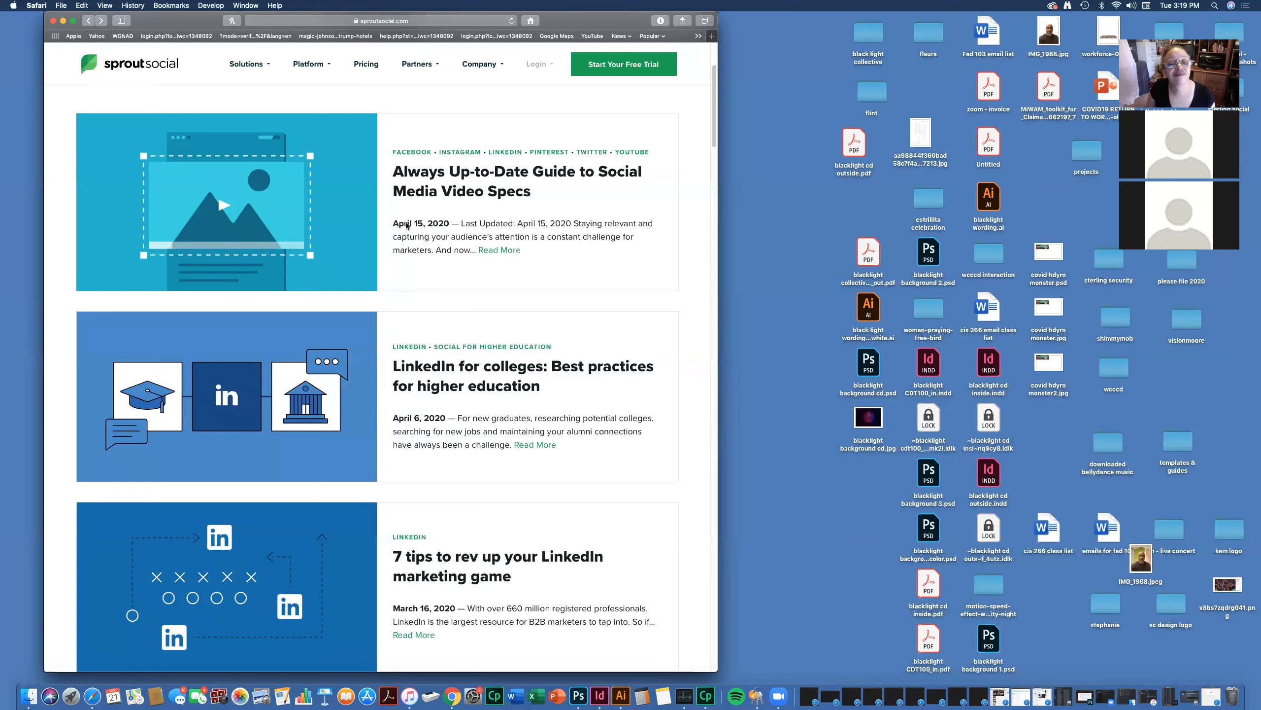
{"action": "scroll", "coordinate": [408, 231], "scroll_direction": "up", "scroll_amount": 3}
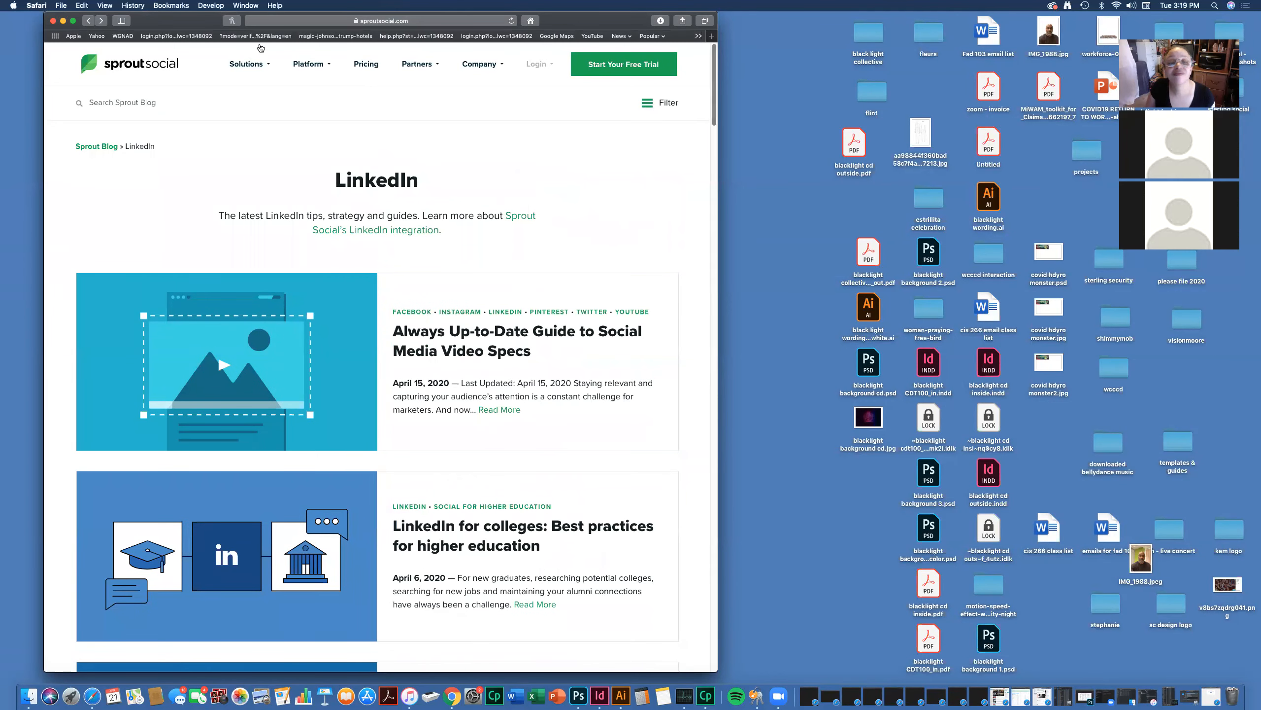
{"action": "left_click", "coordinate": [87, 20]}
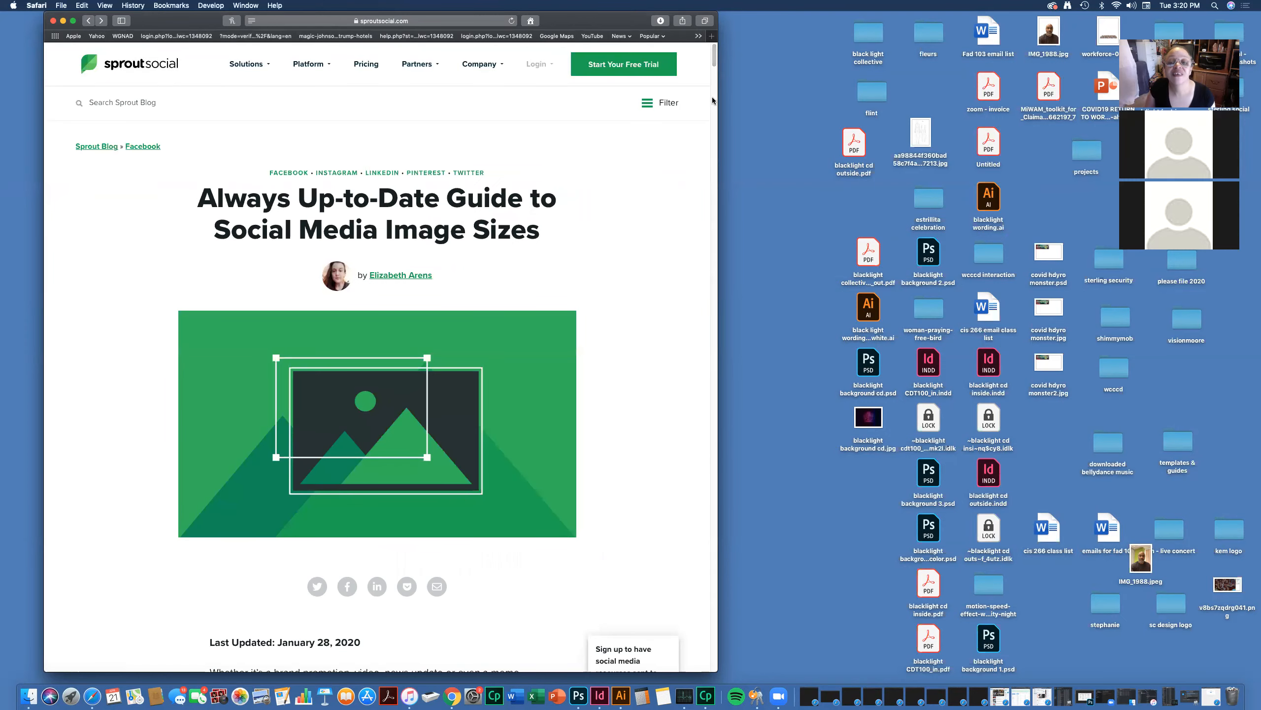
- Find the list of network links under "Social Media Image Sizes Per Network" in the guide
{"action": "left_click_drag", "start_coordinate": [713, 62], "coordinate": [687, 122]}
{"action": "scroll", "coordinate": [687, 121], "scroll_direction": "down", "scroll_amount": 3}
{"action": "scroll", "coordinate": [686, 118], "scroll_direction": "up", "scroll_amount": 5}
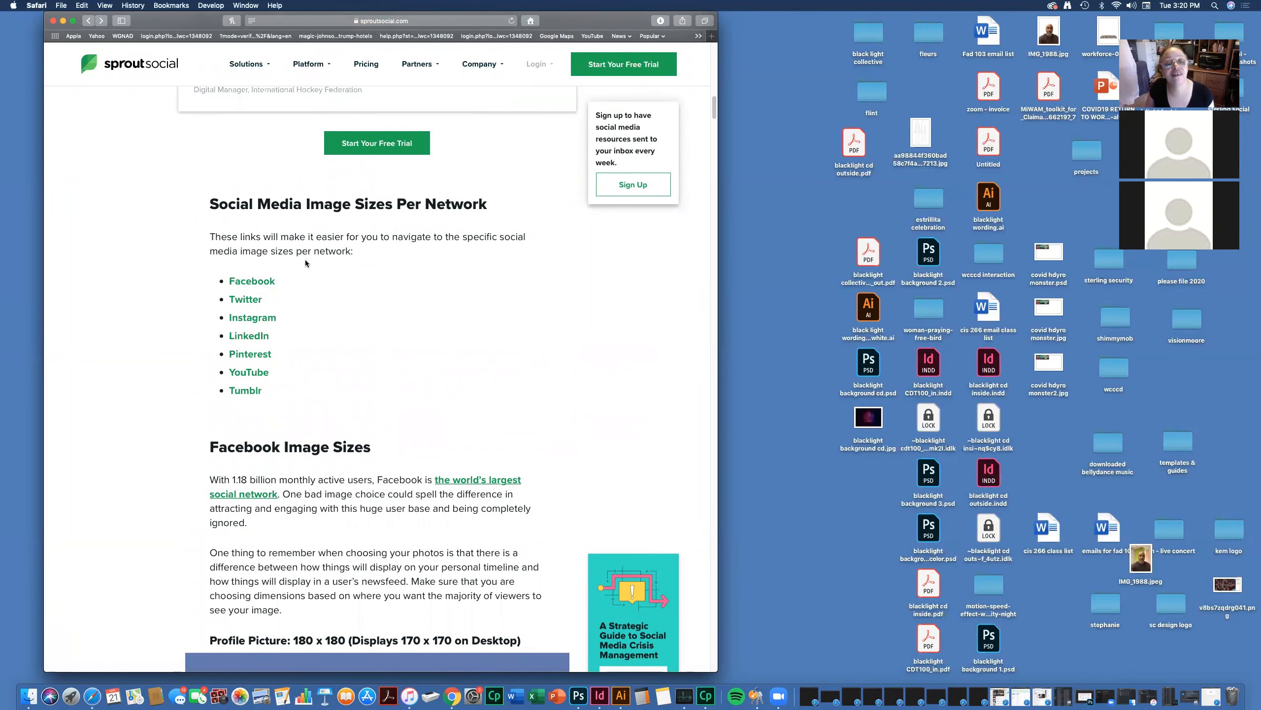
- Jump to the guide's LinkedIn section and examine its image sizes from Personal Profile Image through Shared Image or Link
{"action": "left_click", "coordinate": [266, 337]}
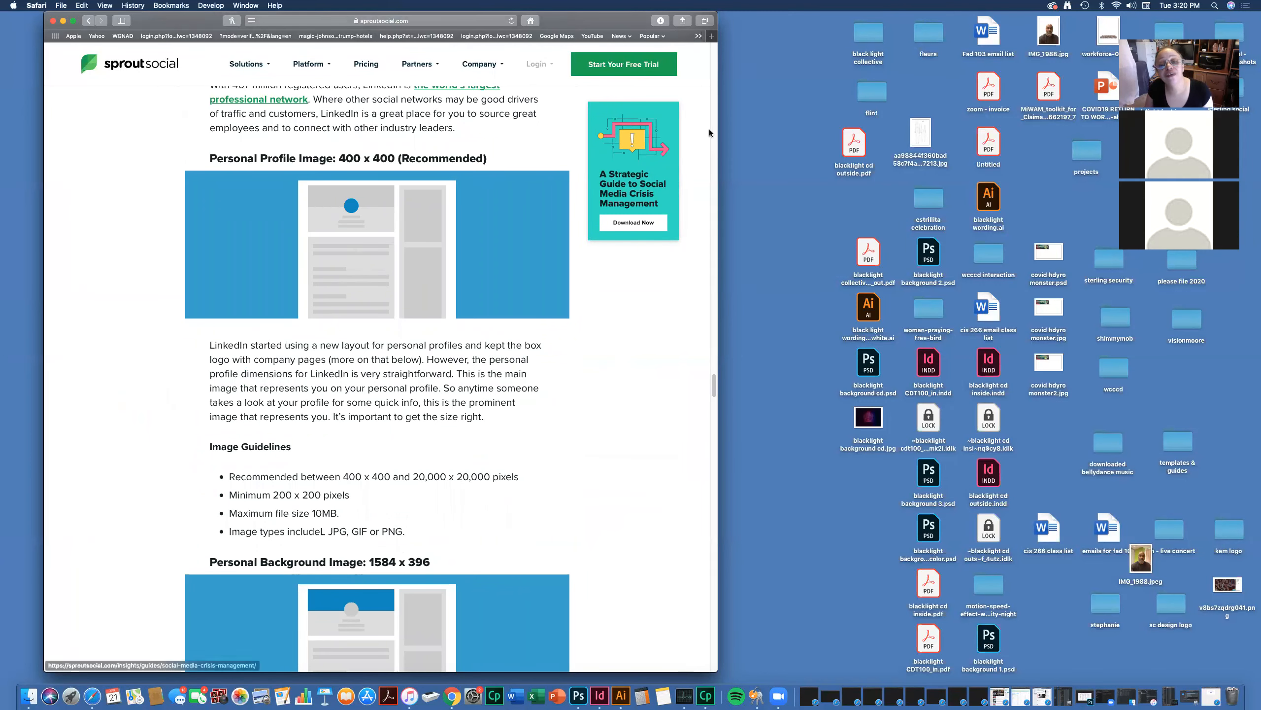
{"action": "left_click_drag", "start_coordinate": [713, 386], "coordinate": [709, 381]}
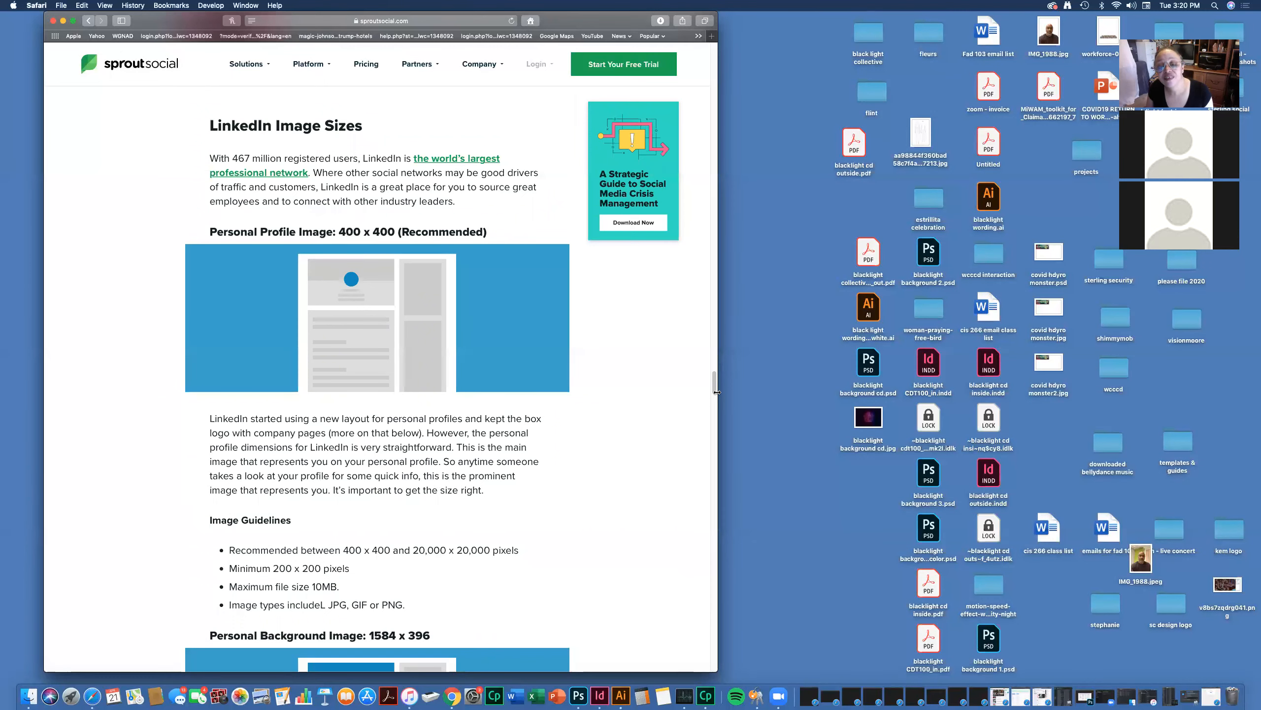
{"action": "scroll", "coordinate": [710, 397], "scroll_direction": "down", "scroll_amount": 6}
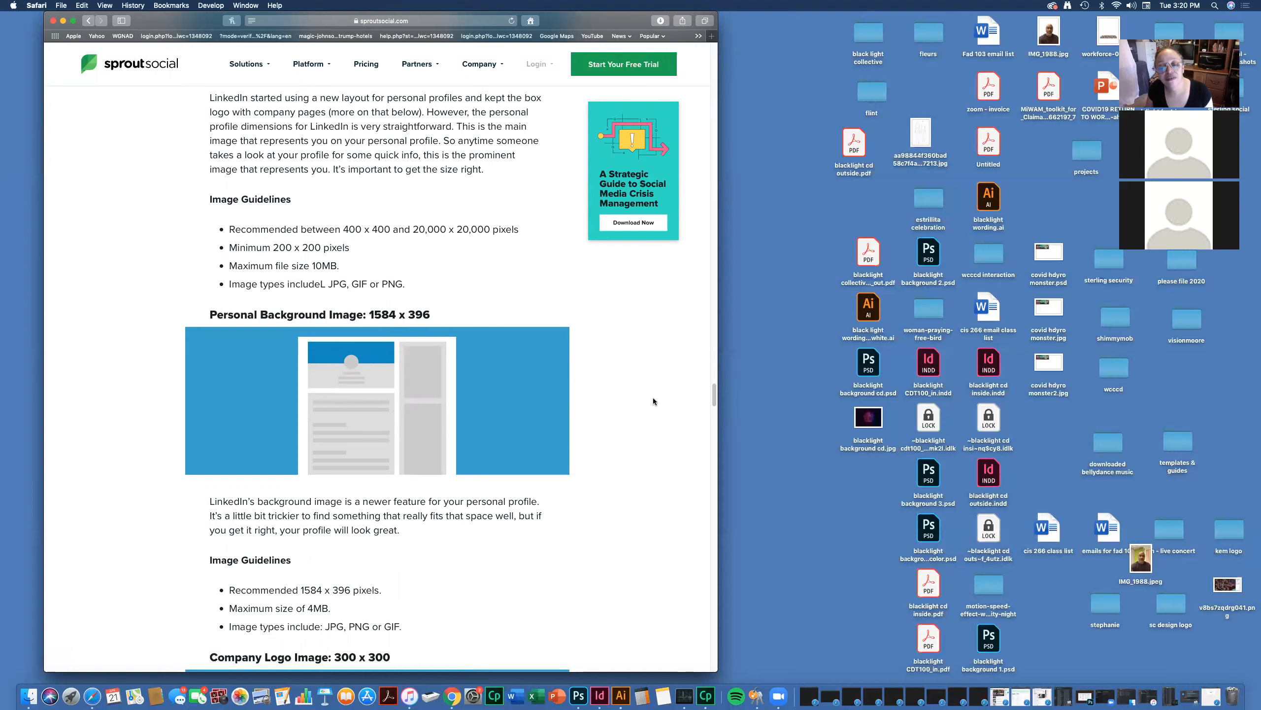
{"action": "left_click_drag", "start_coordinate": [714, 402], "coordinate": [706, 413]}
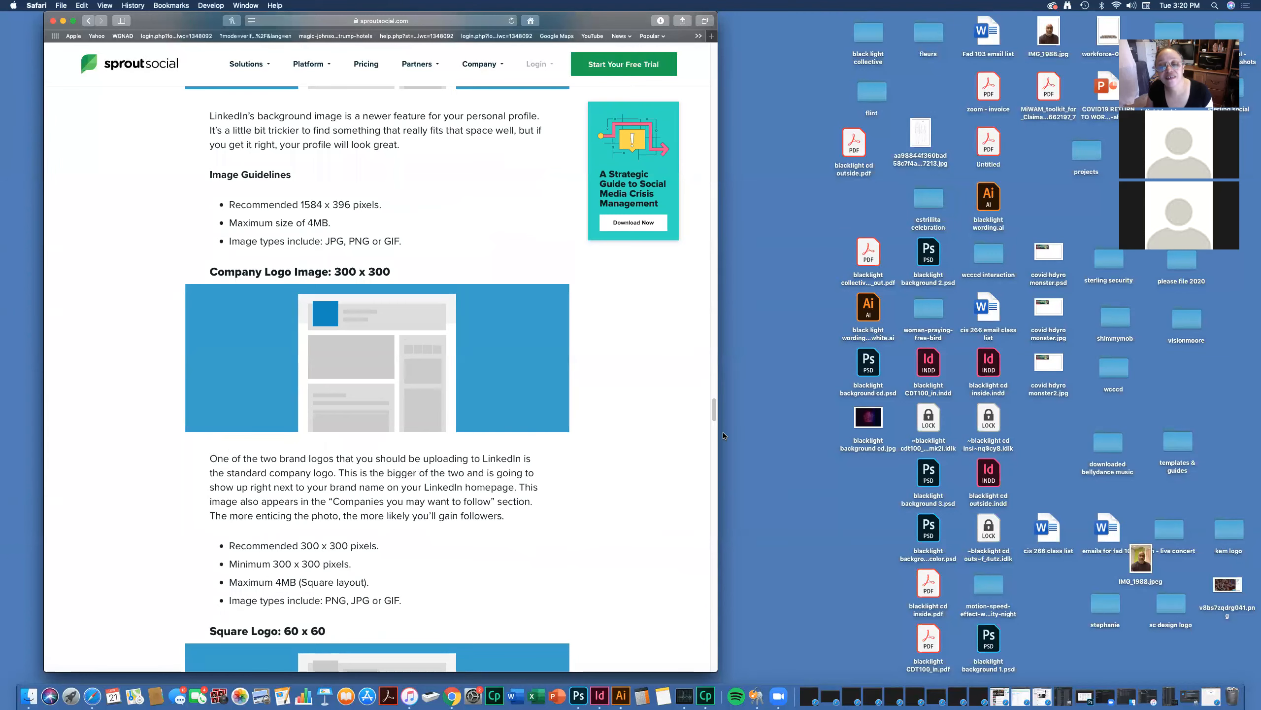
{"action": "scroll", "coordinate": [714, 417], "scroll_direction": "down", "scroll_amount": 10}
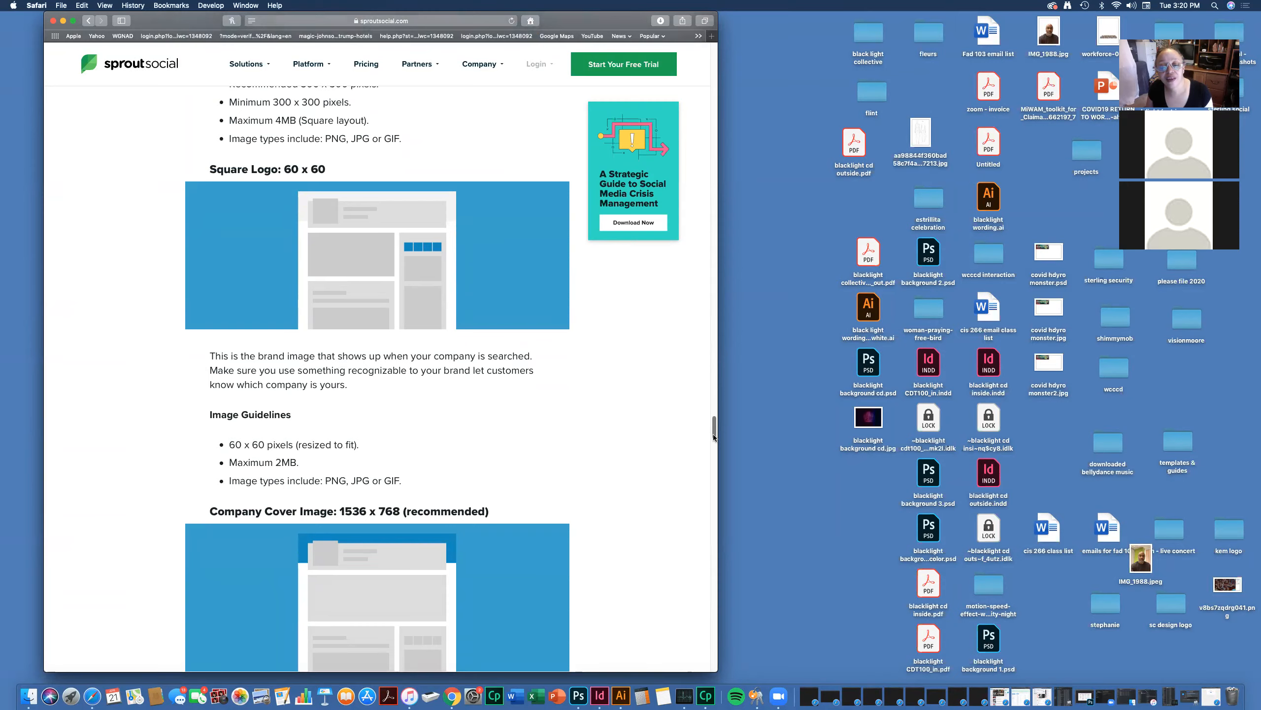
{"action": "scroll", "coordinate": [711, 449], "scroll_direction": "down", "scroll_amount": 6}
{"action": "left_click_drag", "start_coordinate": [711, 446], "coordinate": [706, 461]}
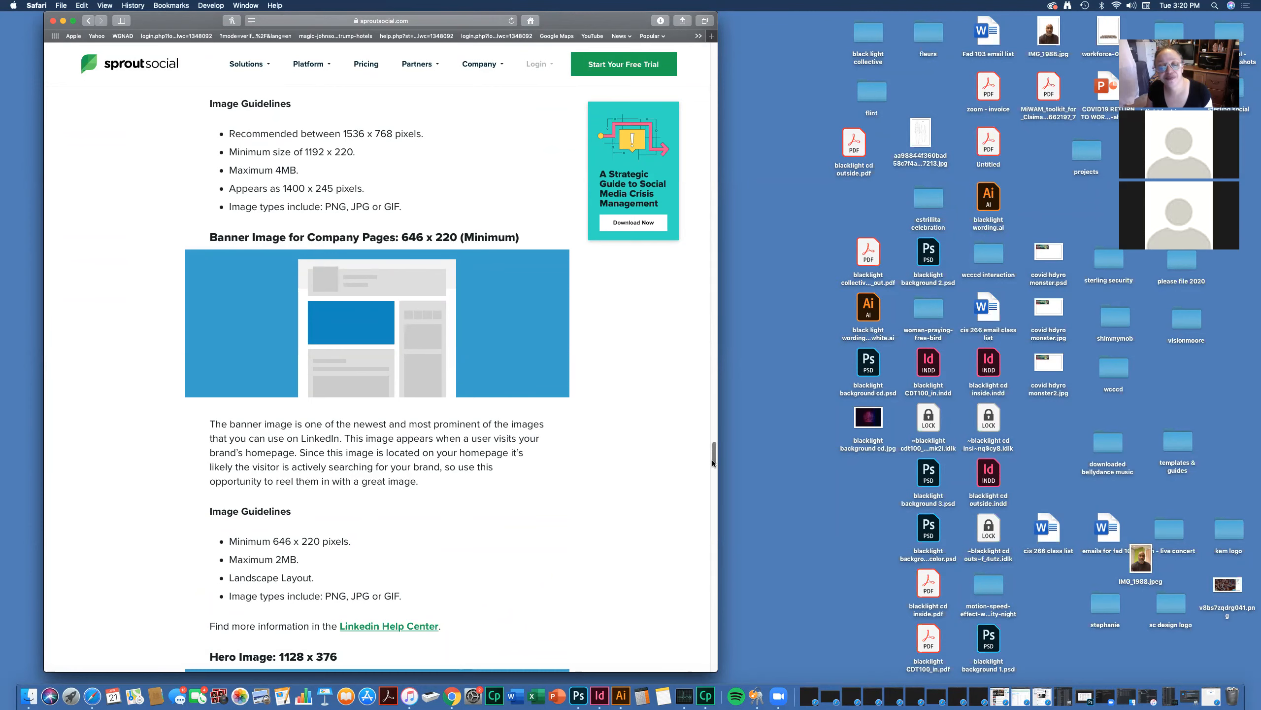
{"action": "scroll", "coordinate": [712, 462], "scroll_direction": "down", "scroll_amount": 7}
{"action": "scroll", "coordinate": [707, 478], "scroll_direction": "down", "scroll_amount": 8}
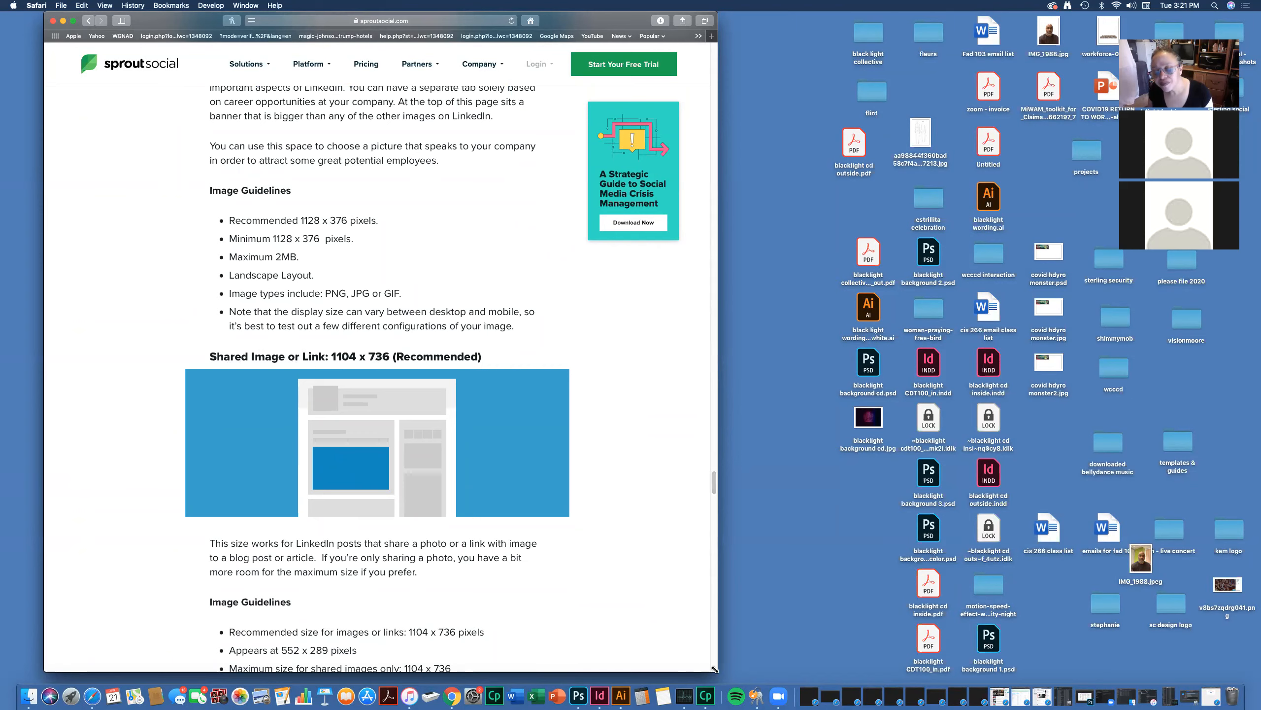
- Shrink the browser window and bring up Photoshop's new document setup beside the guide's Shared Image or Link size
{"action": "left_click_drag", "start_coordinate": [718, 670], "coordinate": [610, 652]}
{"action": "left_click", "coordinate": [747, 369]}
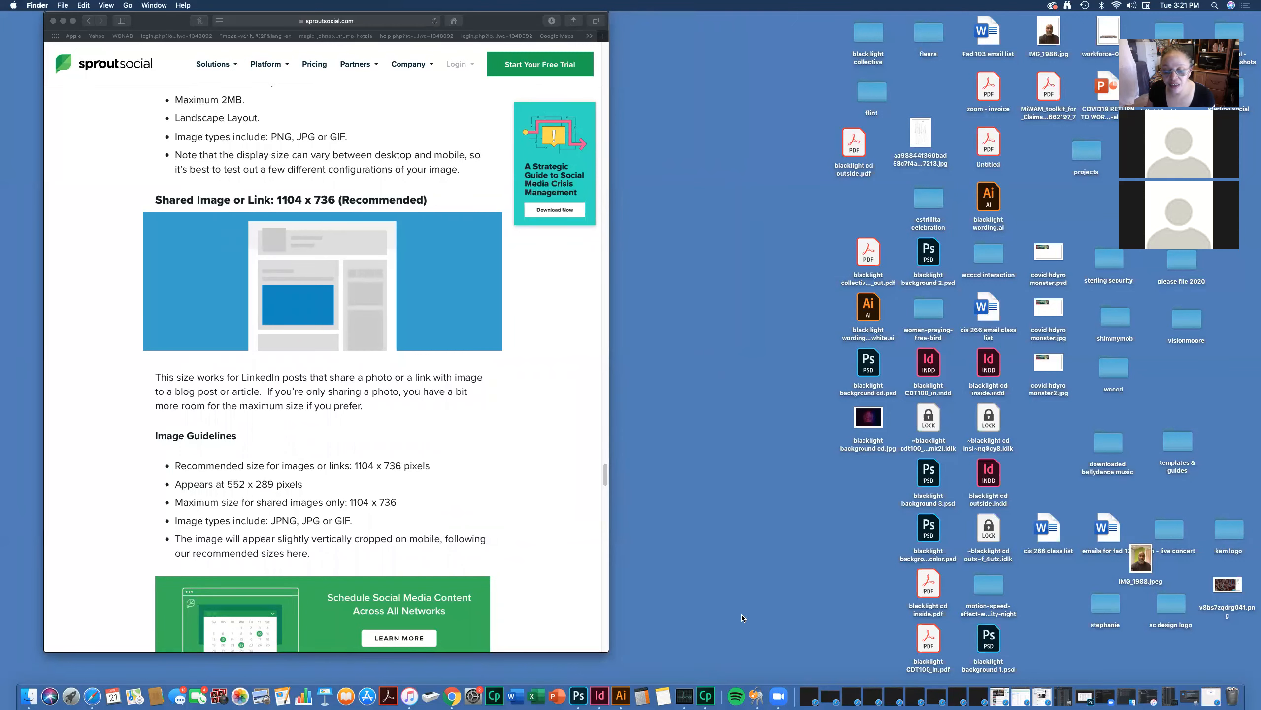
{"action": "left_click", "coordinate": [576, 697]}
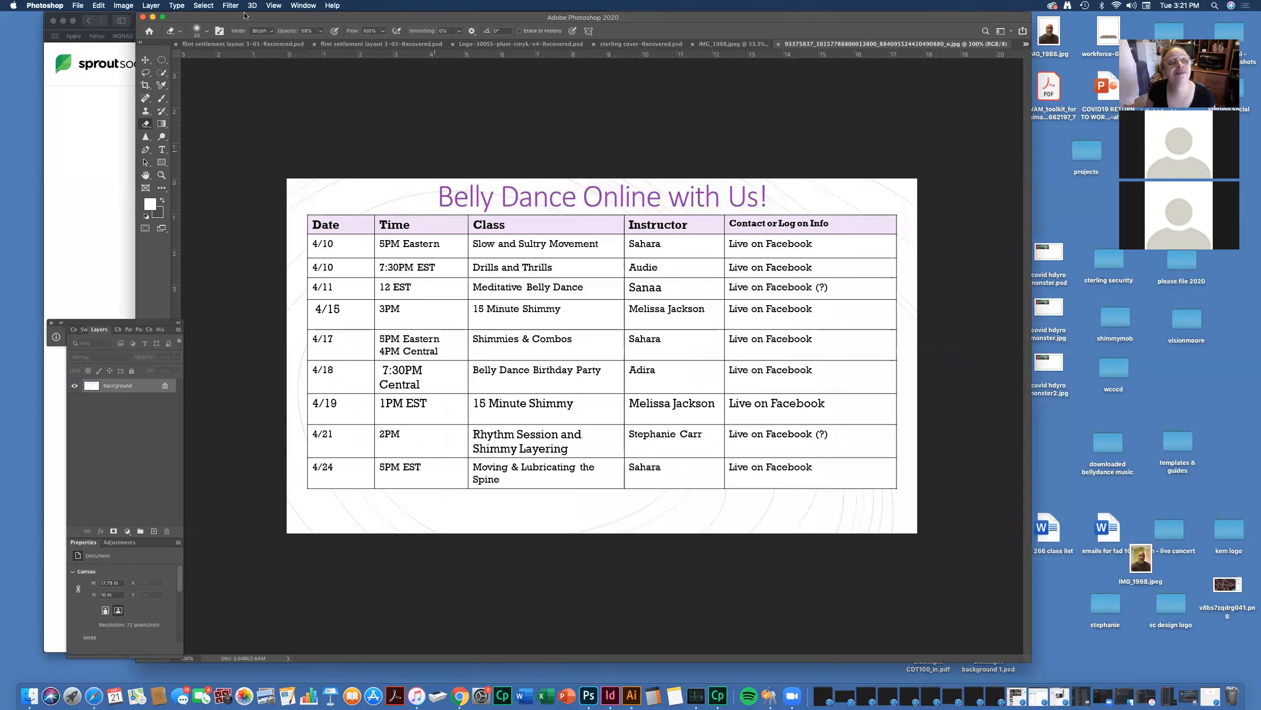
{"action": "left_click", "coordinate": [152, 18]}
{"action": "left_click", "coordinate": [78, 5]}
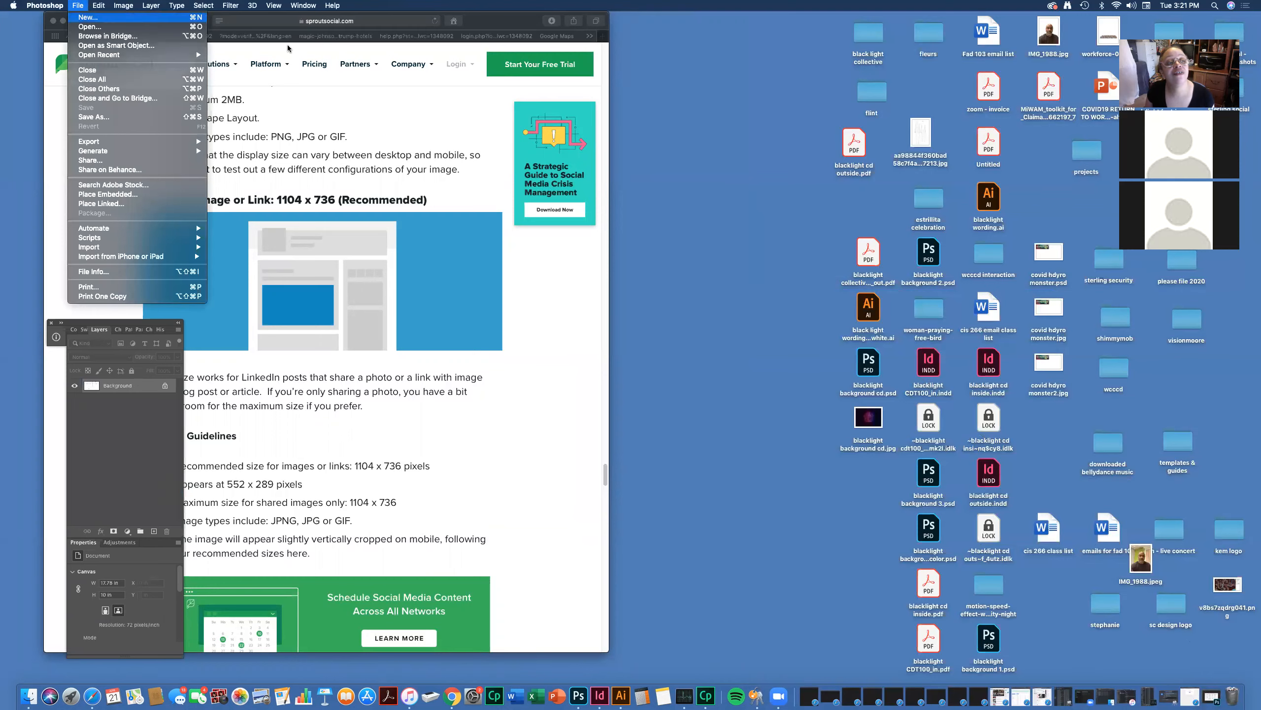
{"action": "left_click", "coordinate": [89, 16]}
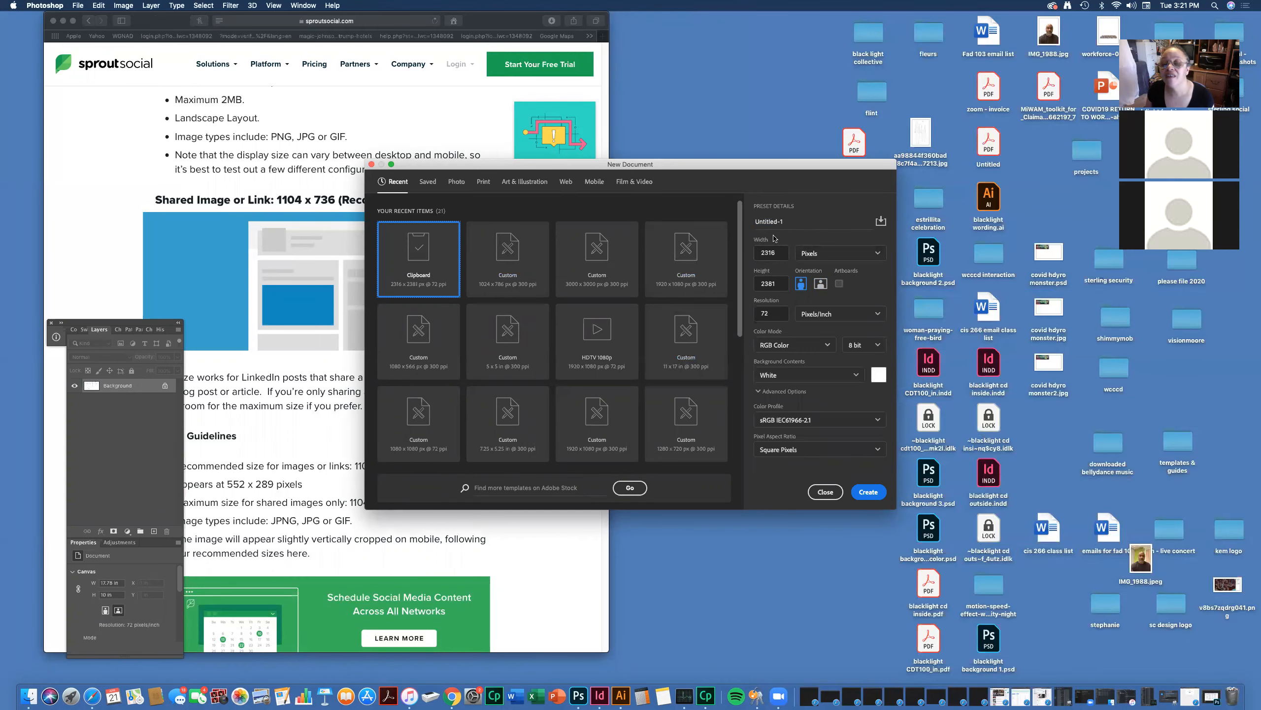
{"action": "left_click_drag", "start_coordinate": [713, 167], "coordinate": [849, 128]}
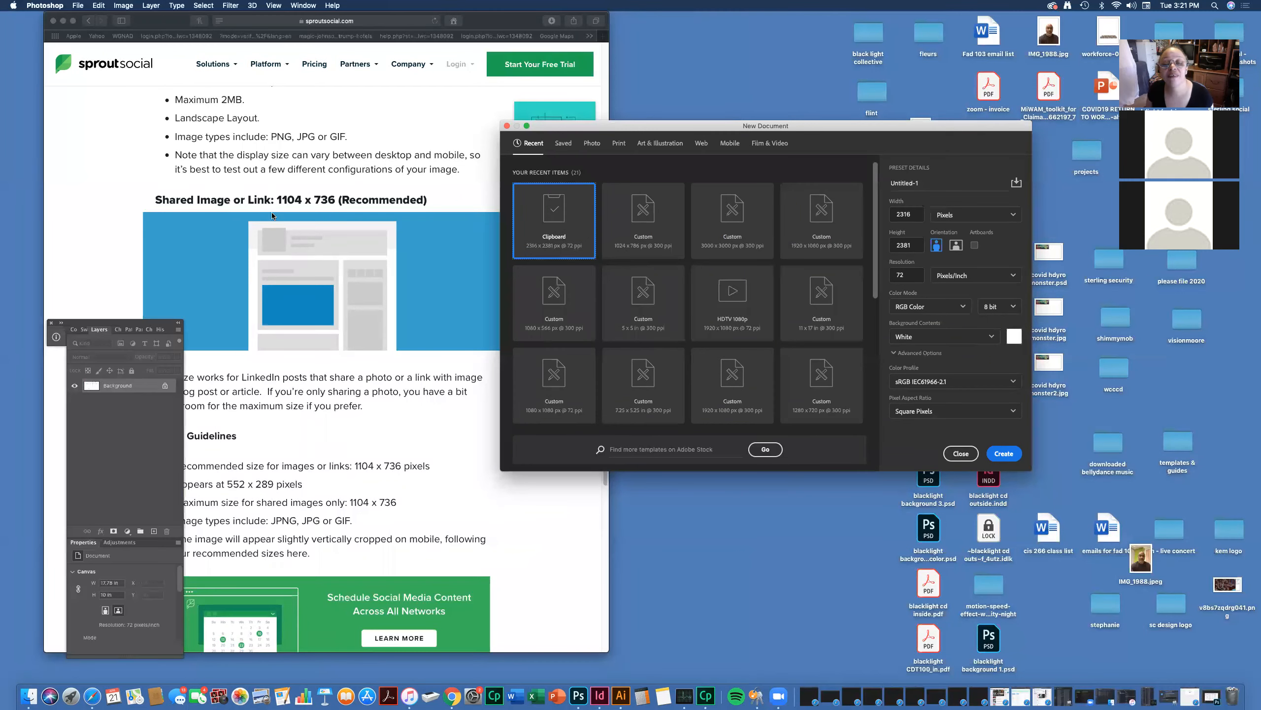
- Set the new document to 1104 pixels wide and 736 pixels high at 300 pixels/inch
{"action": "double_click", "coordinate": [906, 215]}
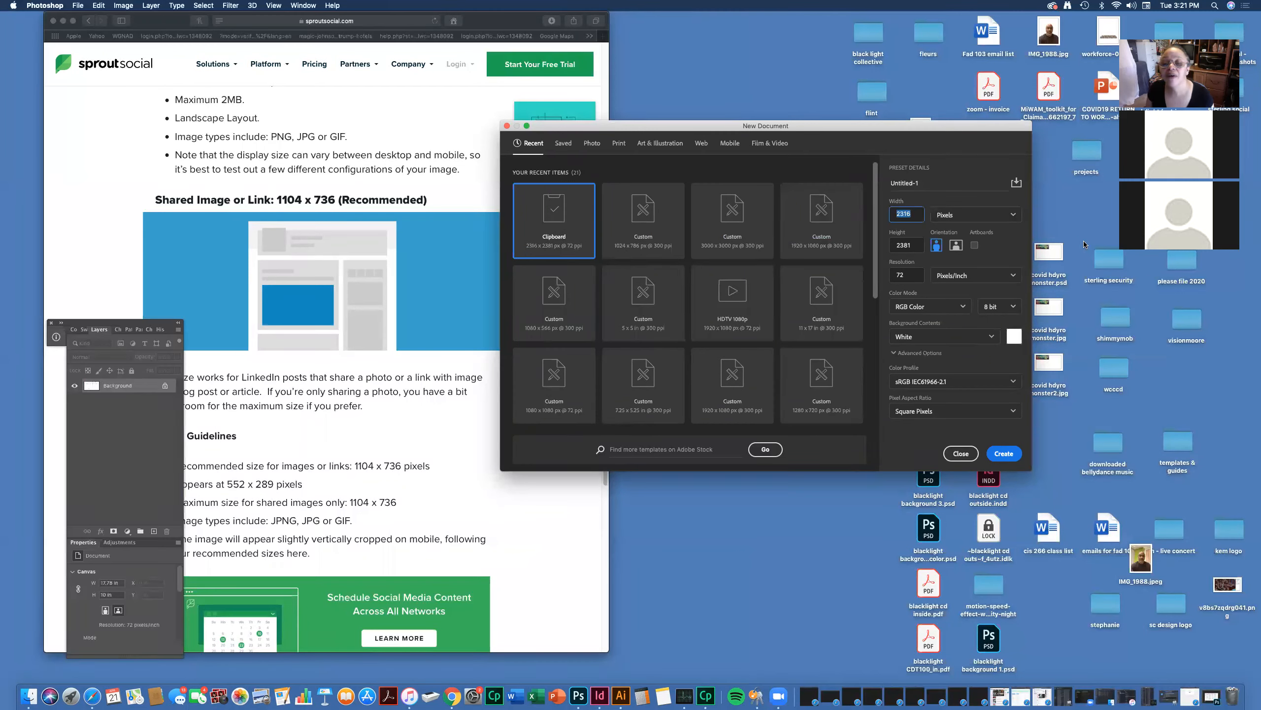
{"action": "type", "text": "10"}
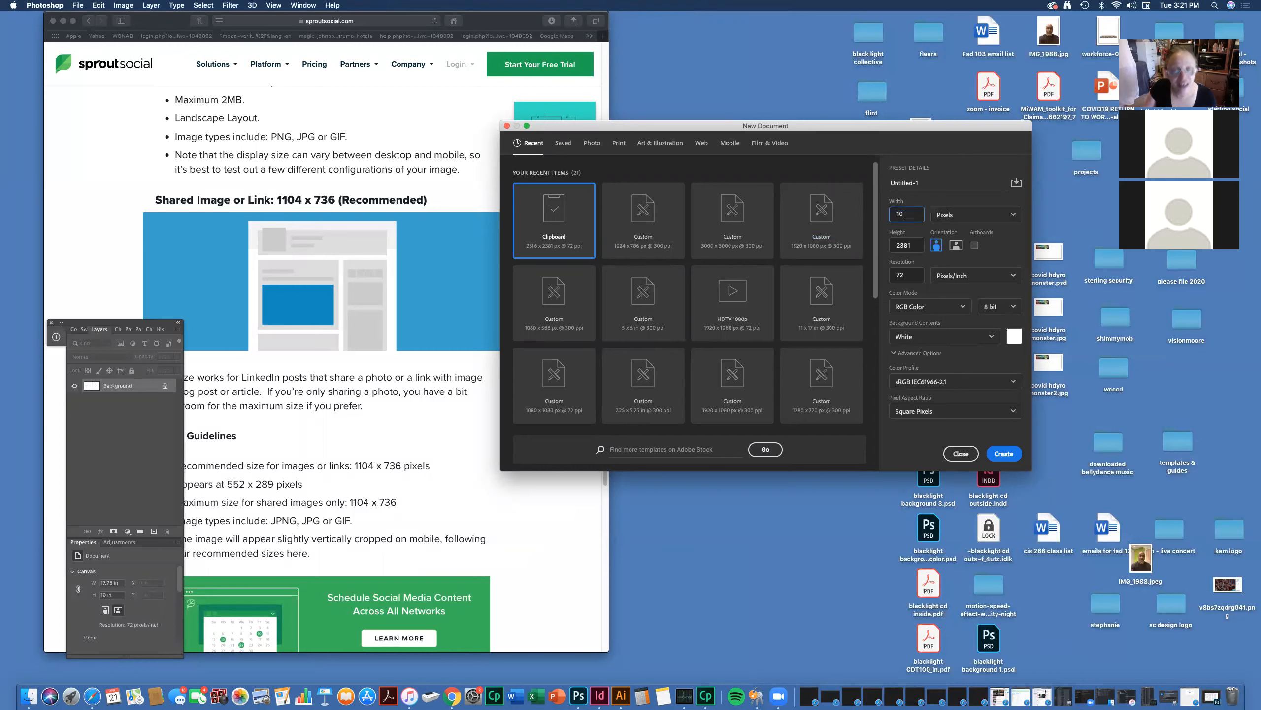
{"action": "key", "text": "BackSpace"}
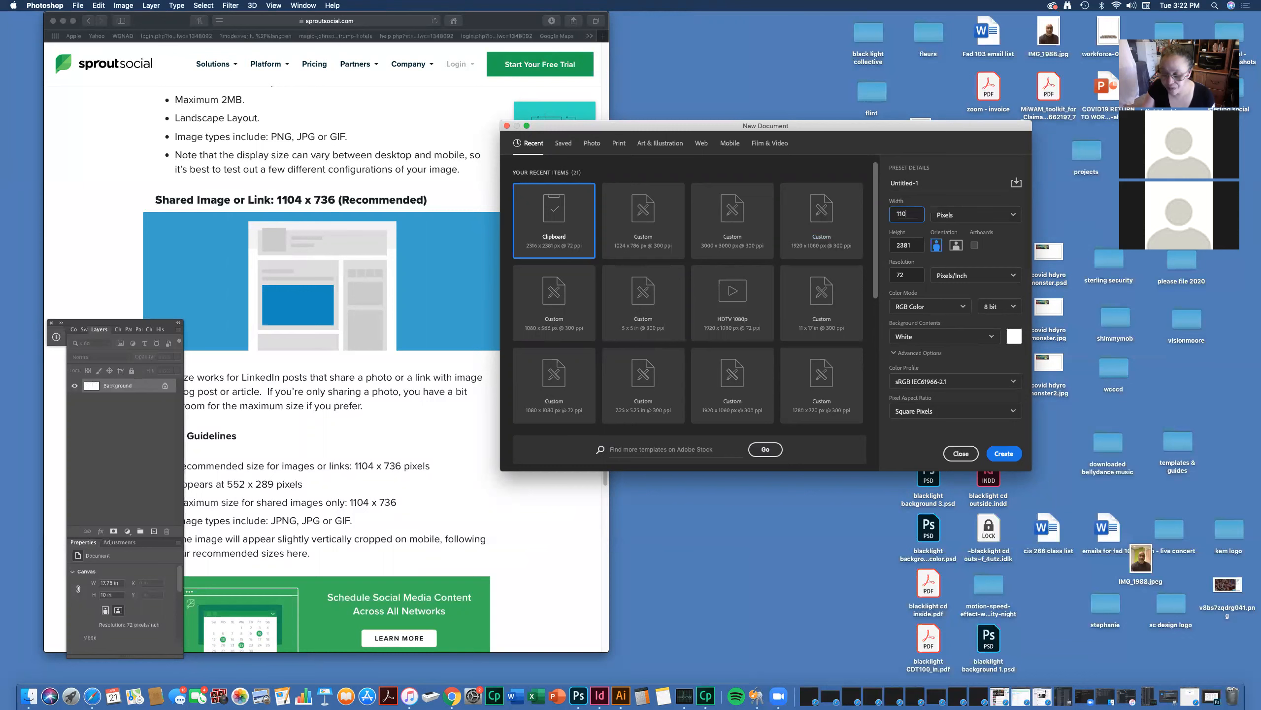
{"action": "double_click", "coordinate": [890, 245]}
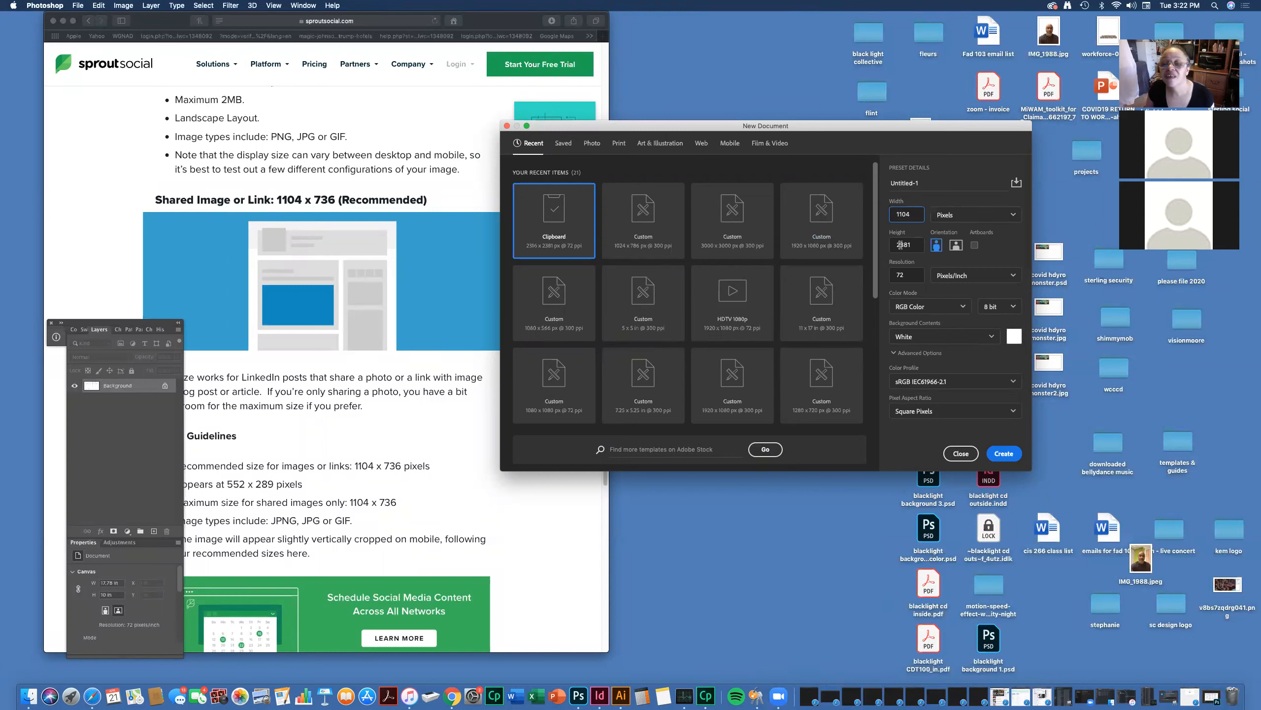
{"action": "type", "text": "7"}
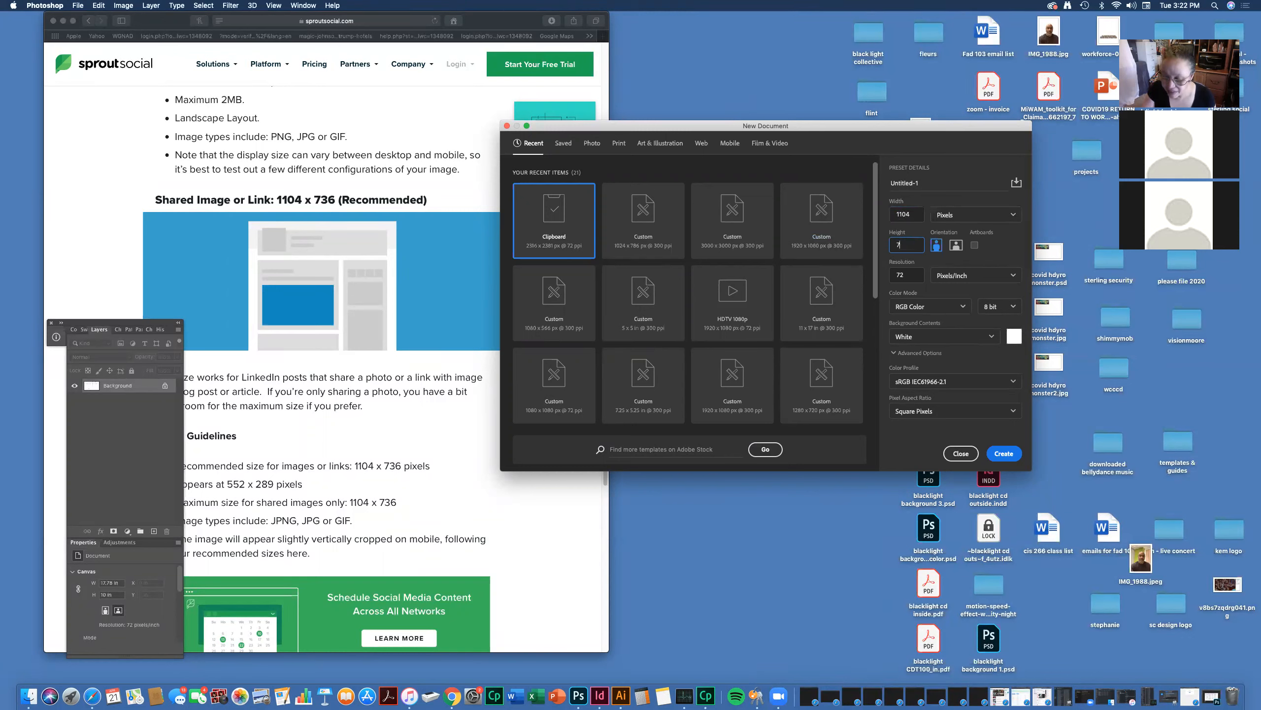
{"action": "type", "text": "36"}
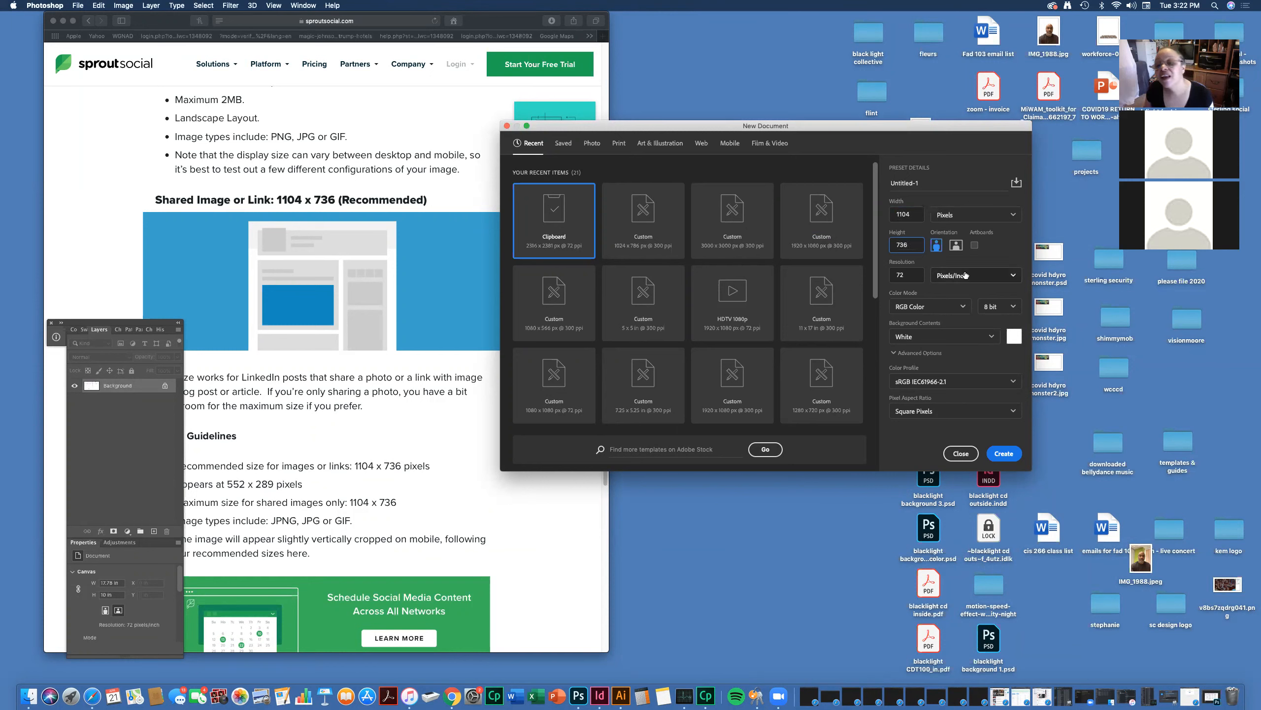
{"action": "left_click", "coordinate": [916, 272]}
{"action": "double_click", "coordinate": [916, 272]}
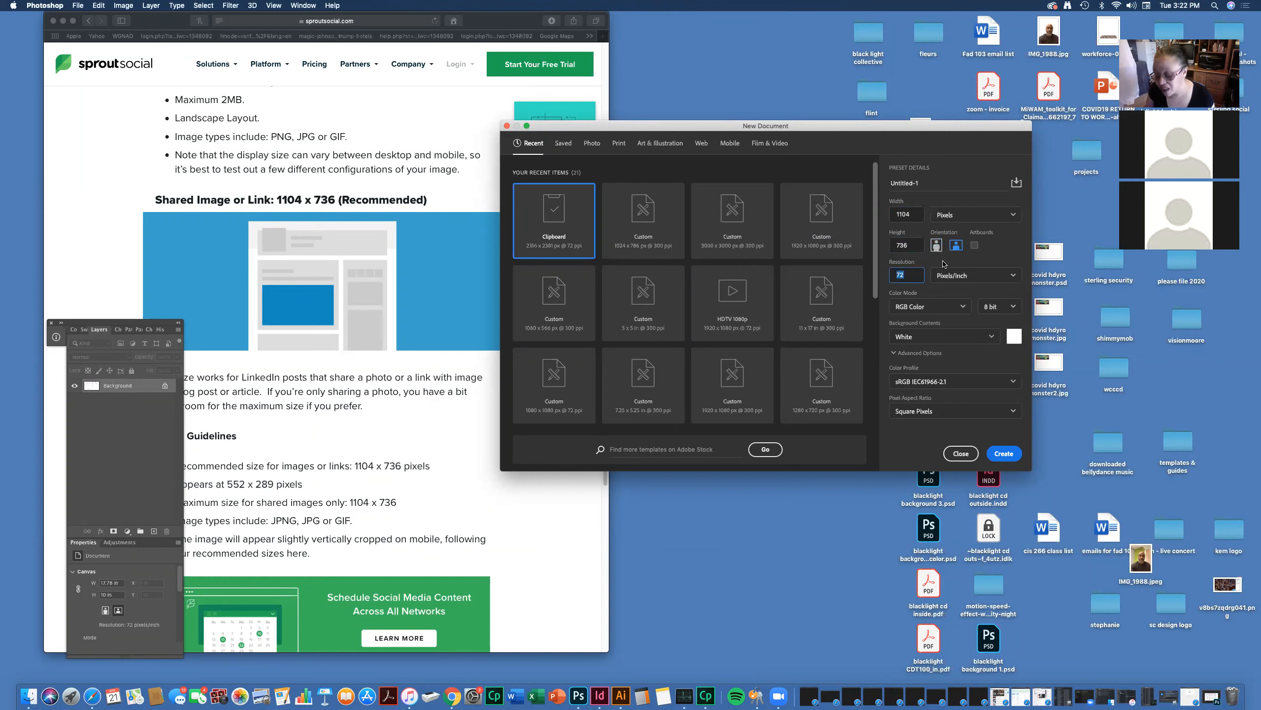
{"action": "type", "text": "300"}
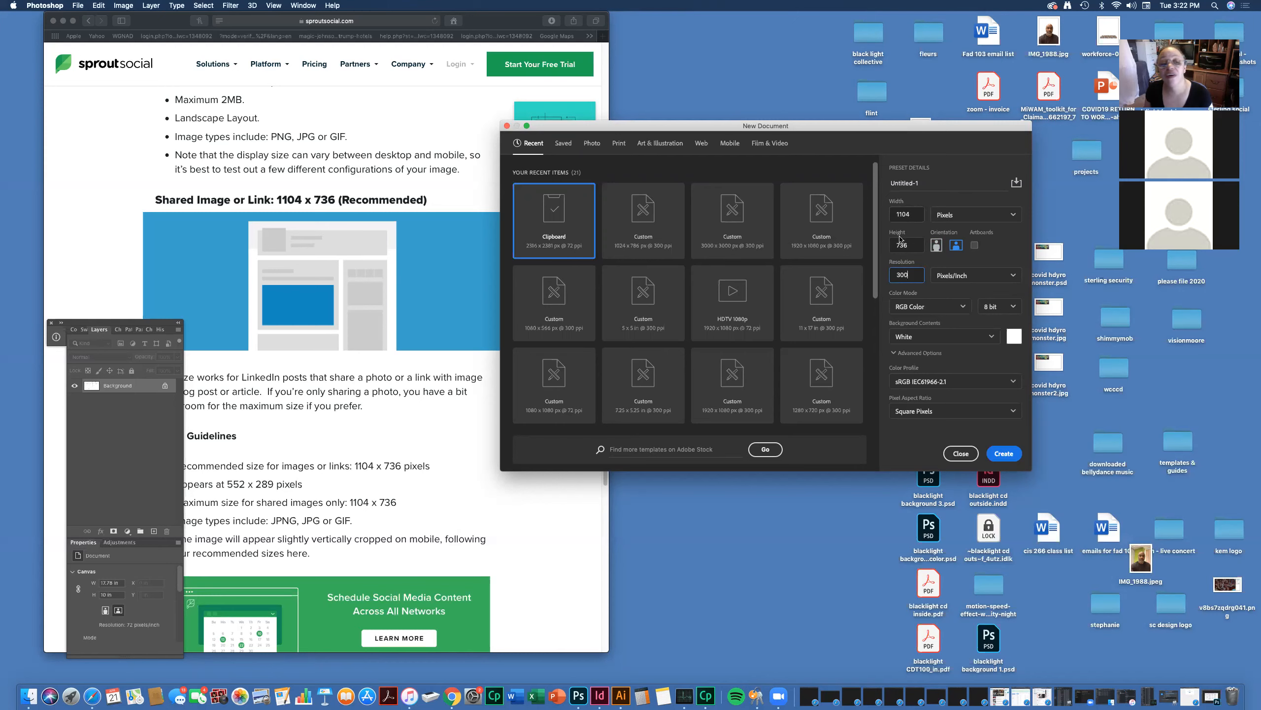
- Enable artboards, keep RGB Color and a white background, and create the document
{"action": "left_click", "coordinate": [974, 246]}
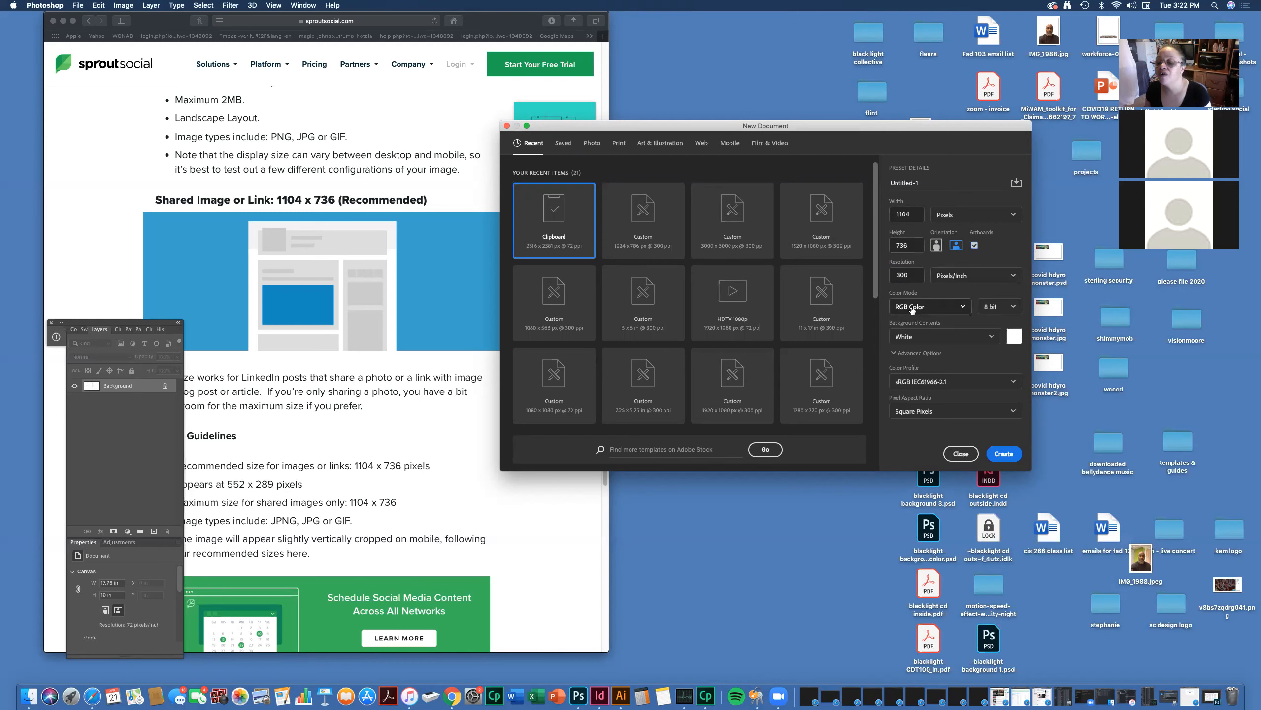
{"action": "left_click", "coordinate": [964, 307]}
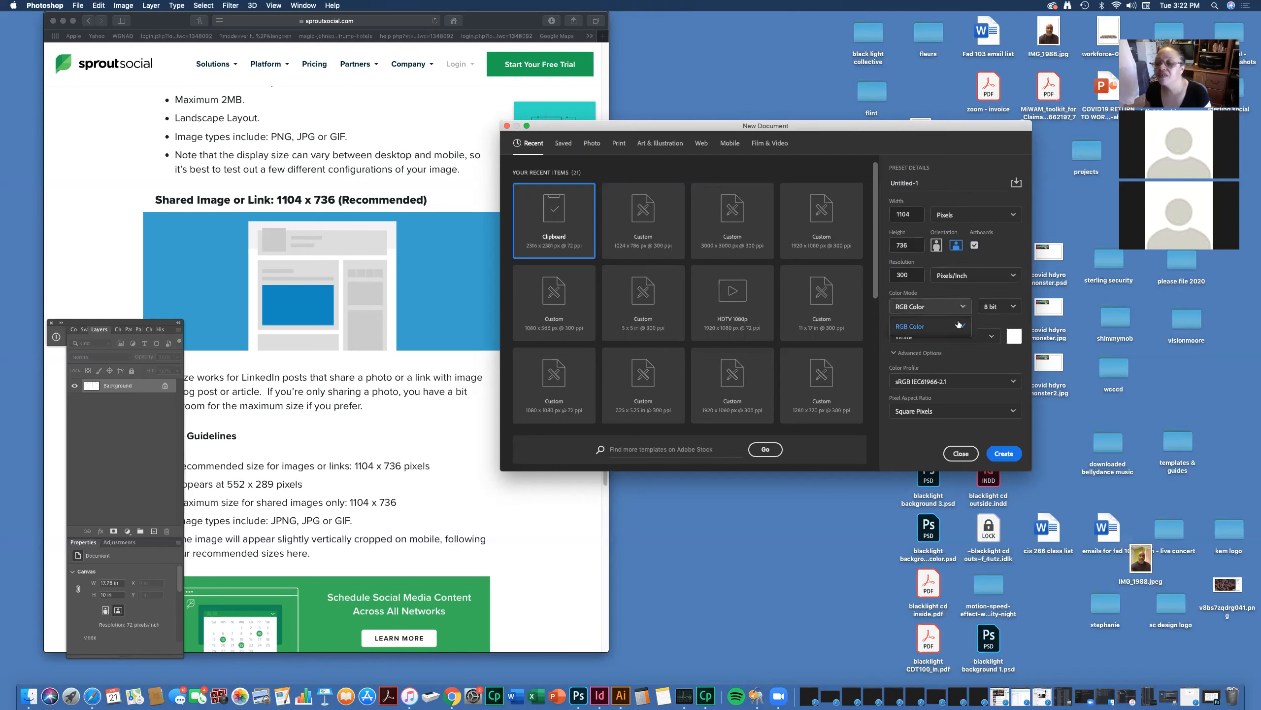
{"action": "left_click", "coordinate": [965, 308]}
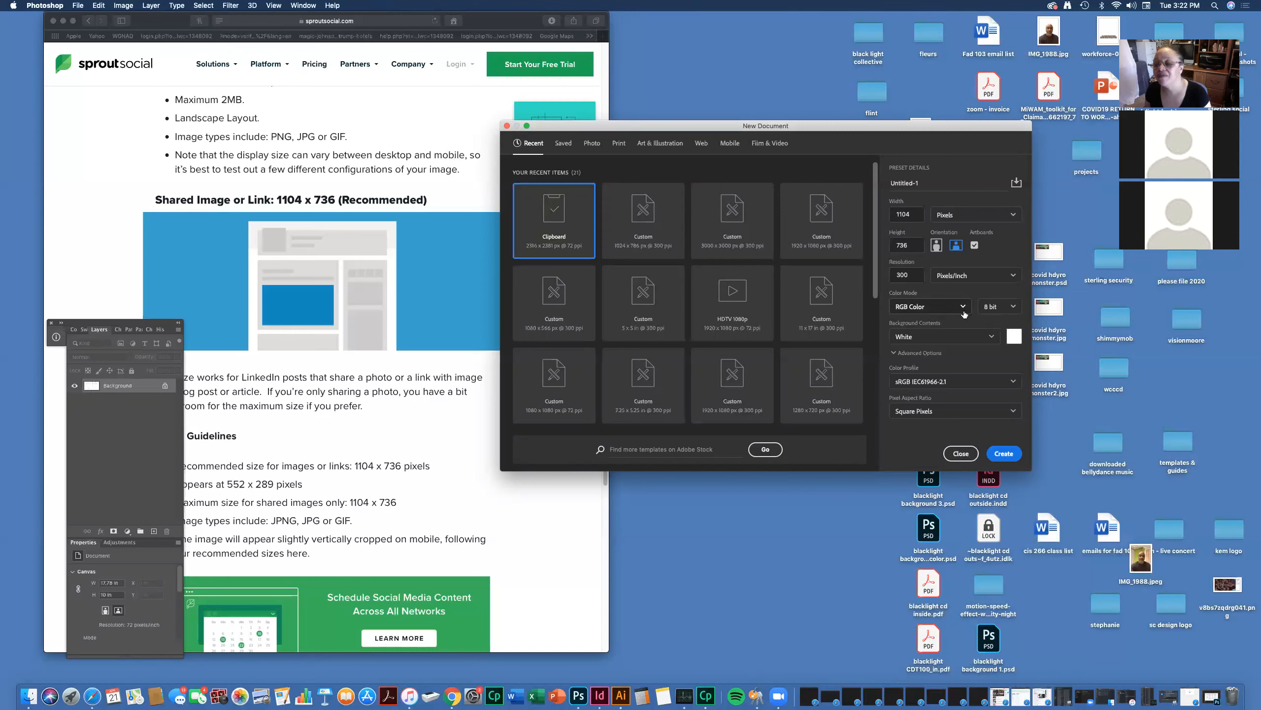
{"action": "left_click", "coordinate": [990, 338]}
{"action": "left_click", "coordinate": [940, 339]}
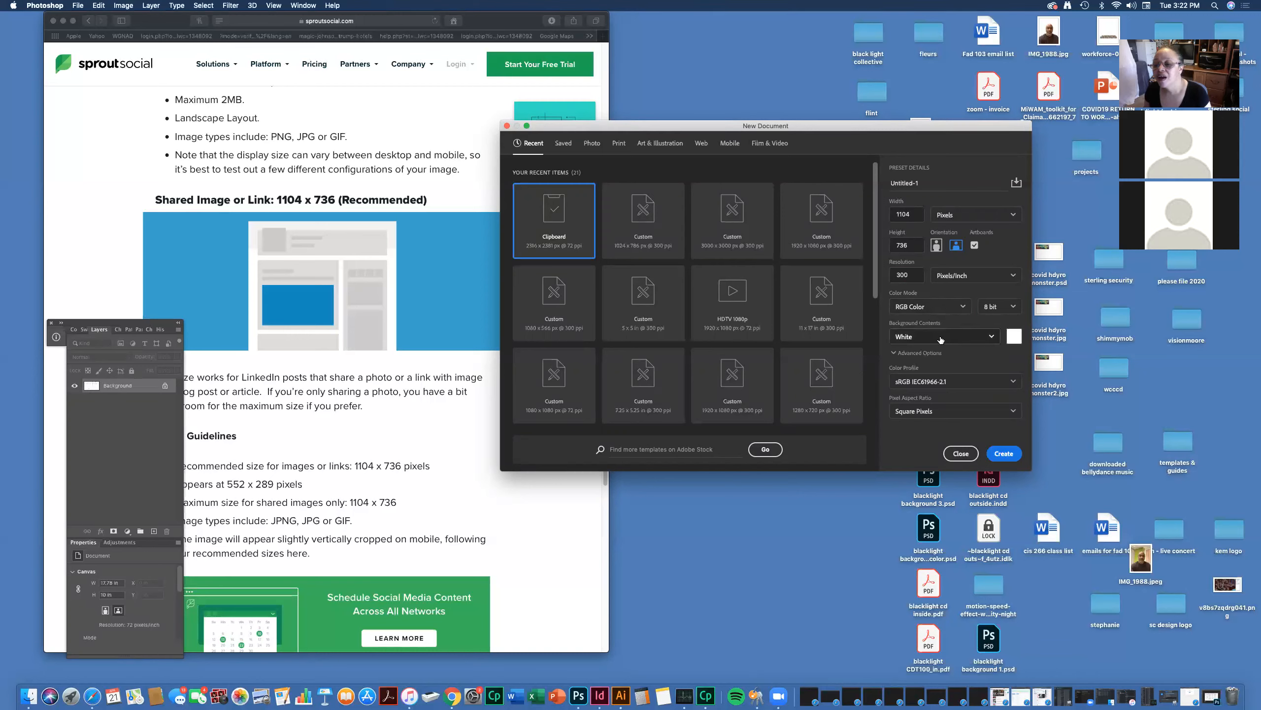
{"action": "left_click", "coordinate": [1000, 456]}
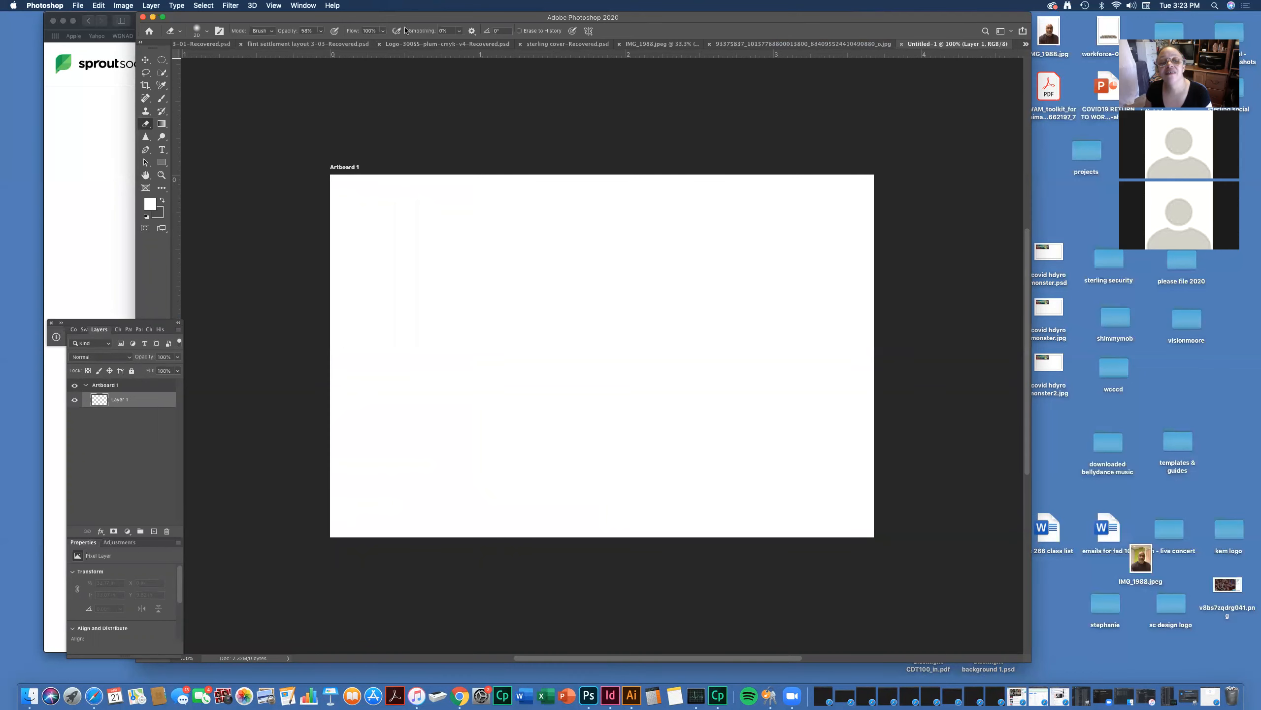
- Switch to the Move tool in the new document
{"action": "left_click_drag", "start_coordinate": [355, 22], "coordinate": [356, 21]}
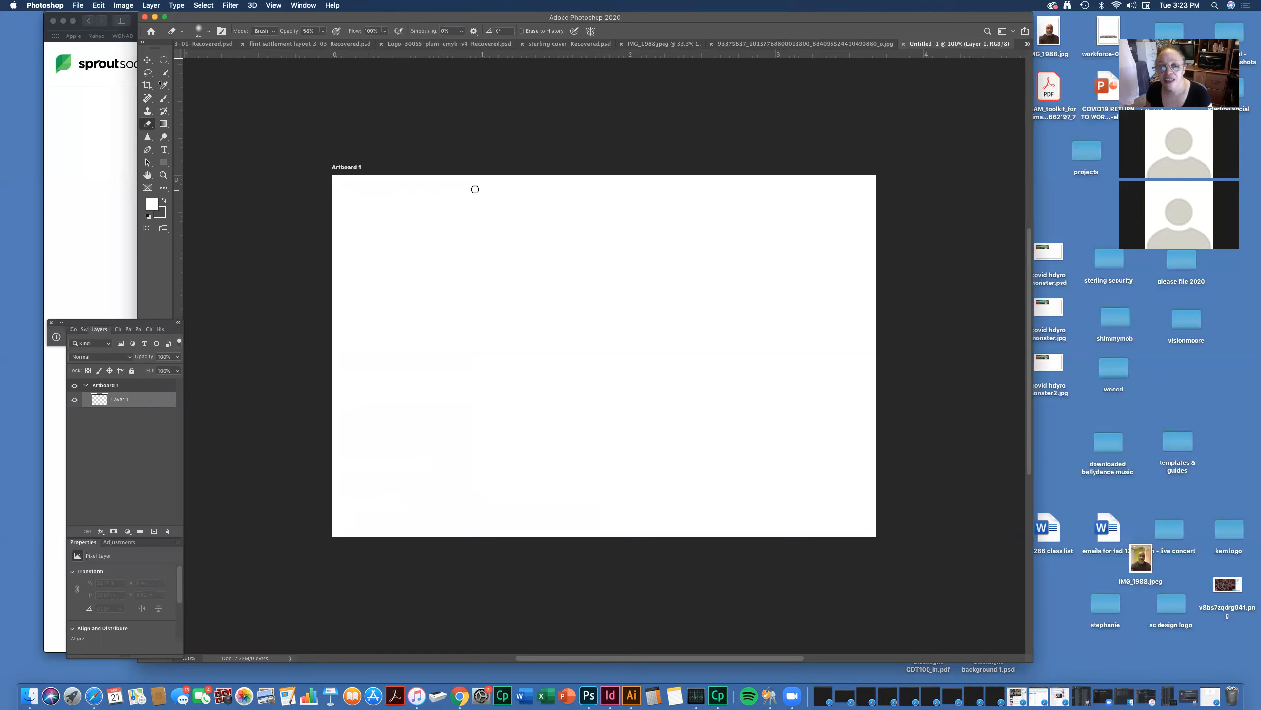
{"action": "left_click", "coordinate": [148, 61]}
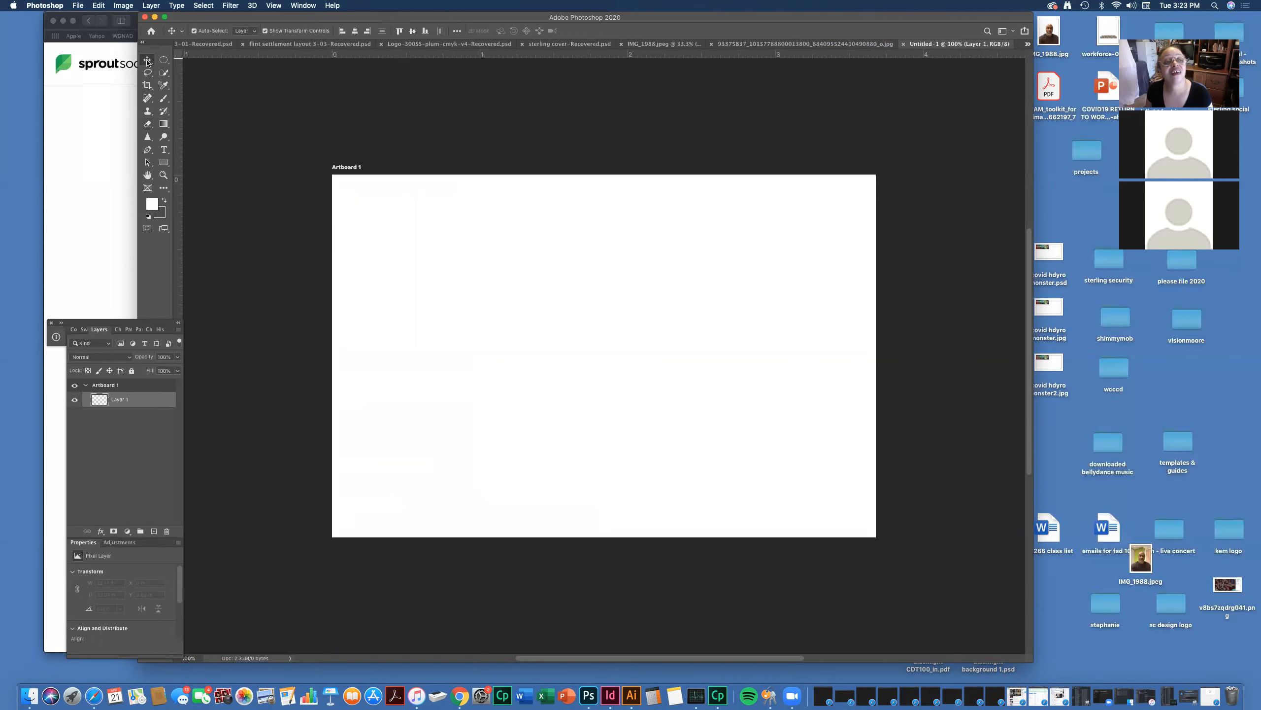
{"action": "left_click", "coordinate": [303, 6]}
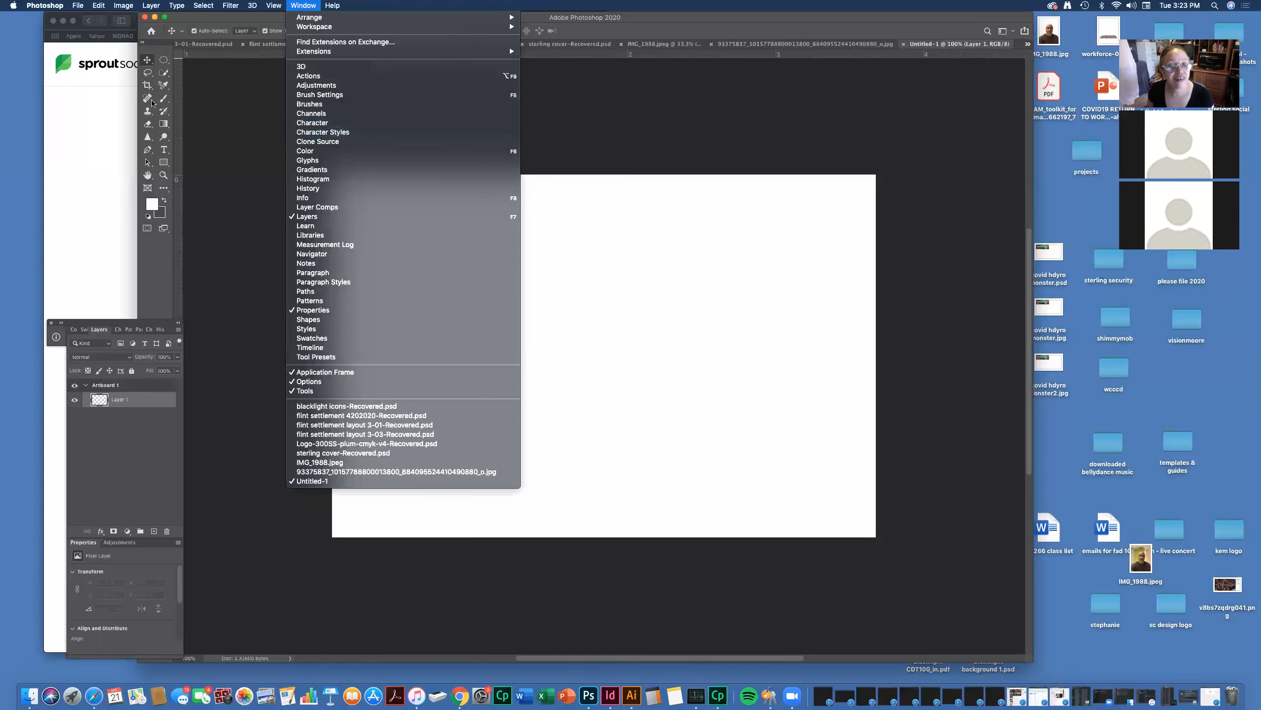
{"action": "left_click", "coordinate": [238, 108]}
- Start opening an existing file and search this Mac for "sterling social"
{"action": "left_click", "coordinate": [78, 5]}
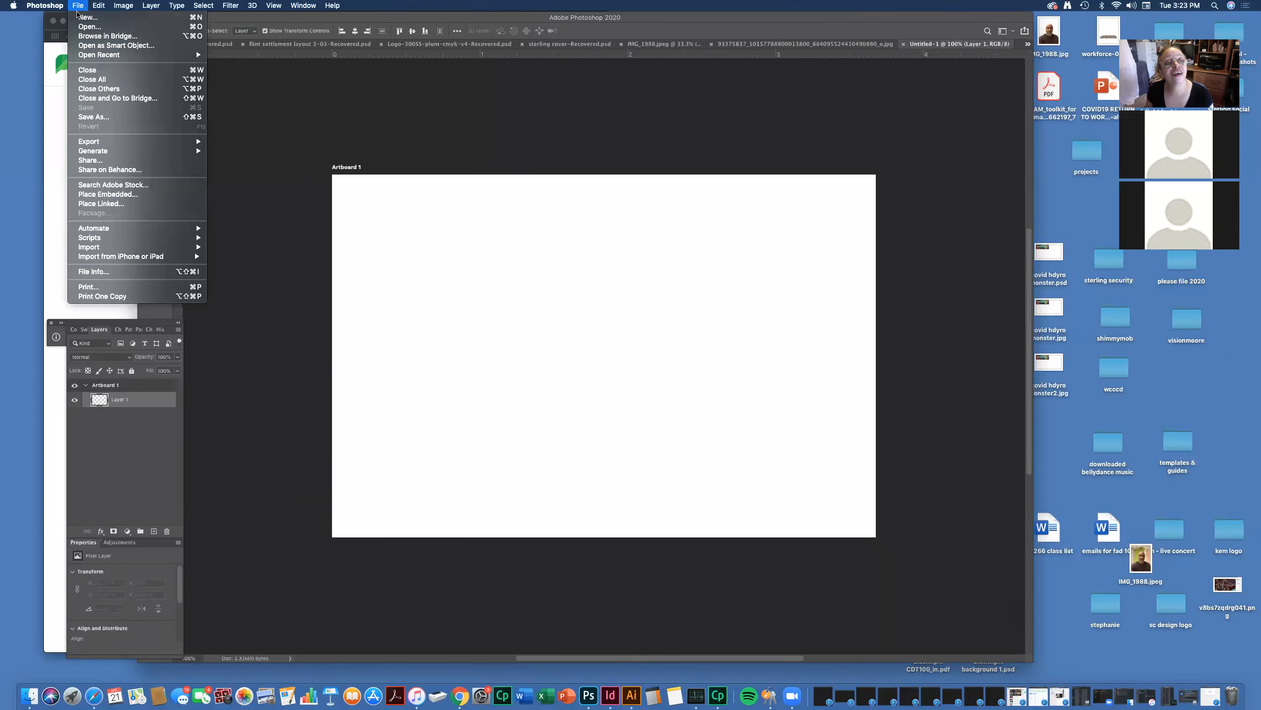
{"action": "mouse_move", "coordinate": [86, 58]}
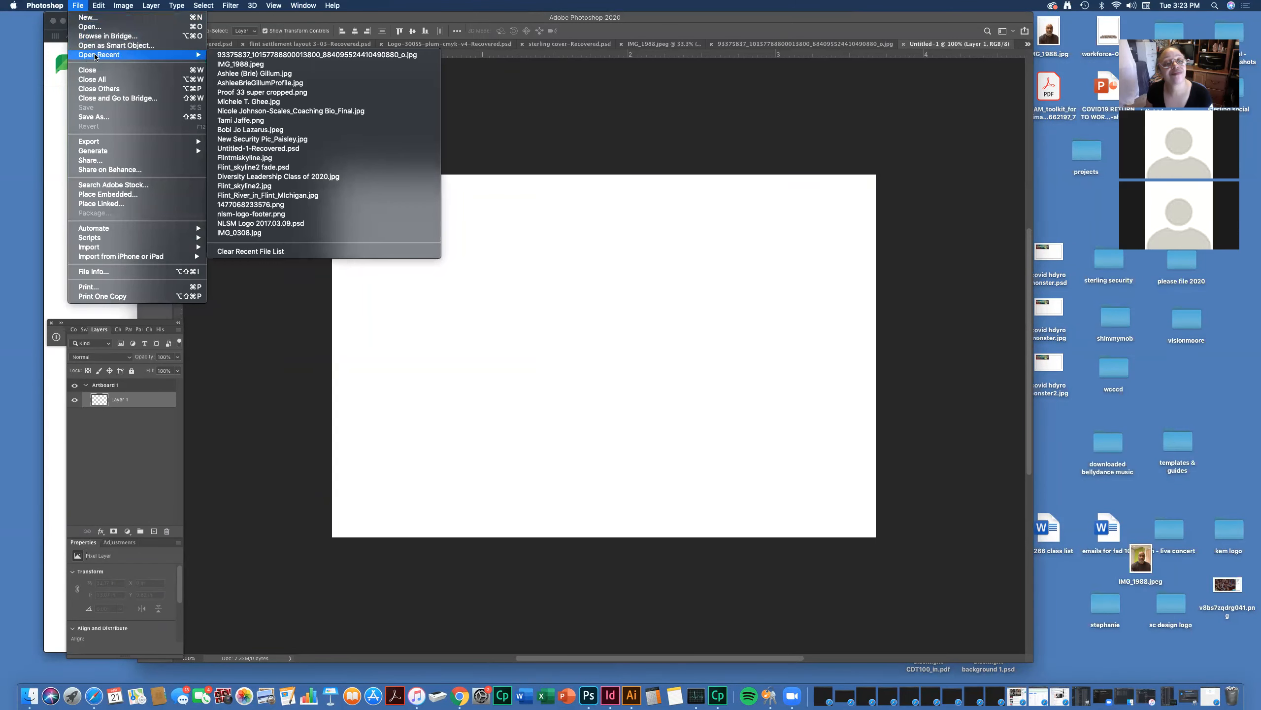
{"action": "left_click", "coordinate": [101, 28]}
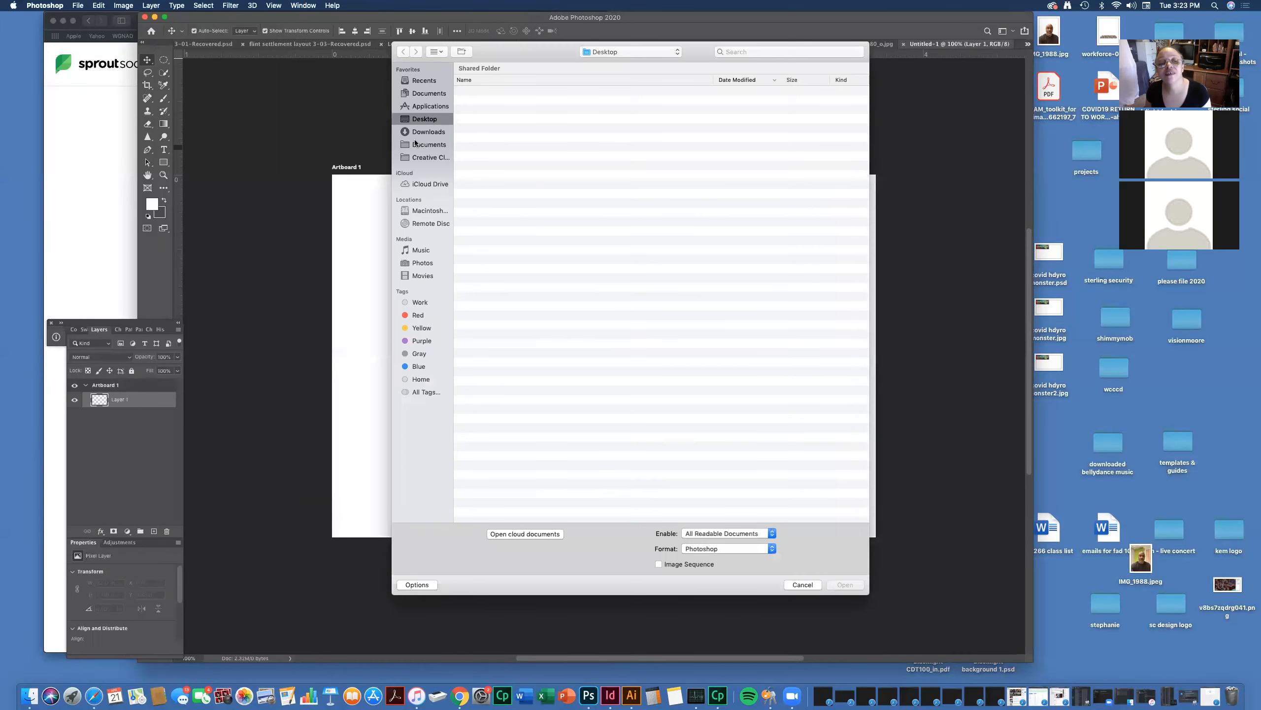
{"action": "left_click", "coordinate": [739, 52]}
{"action": "type", "text": "ster"}
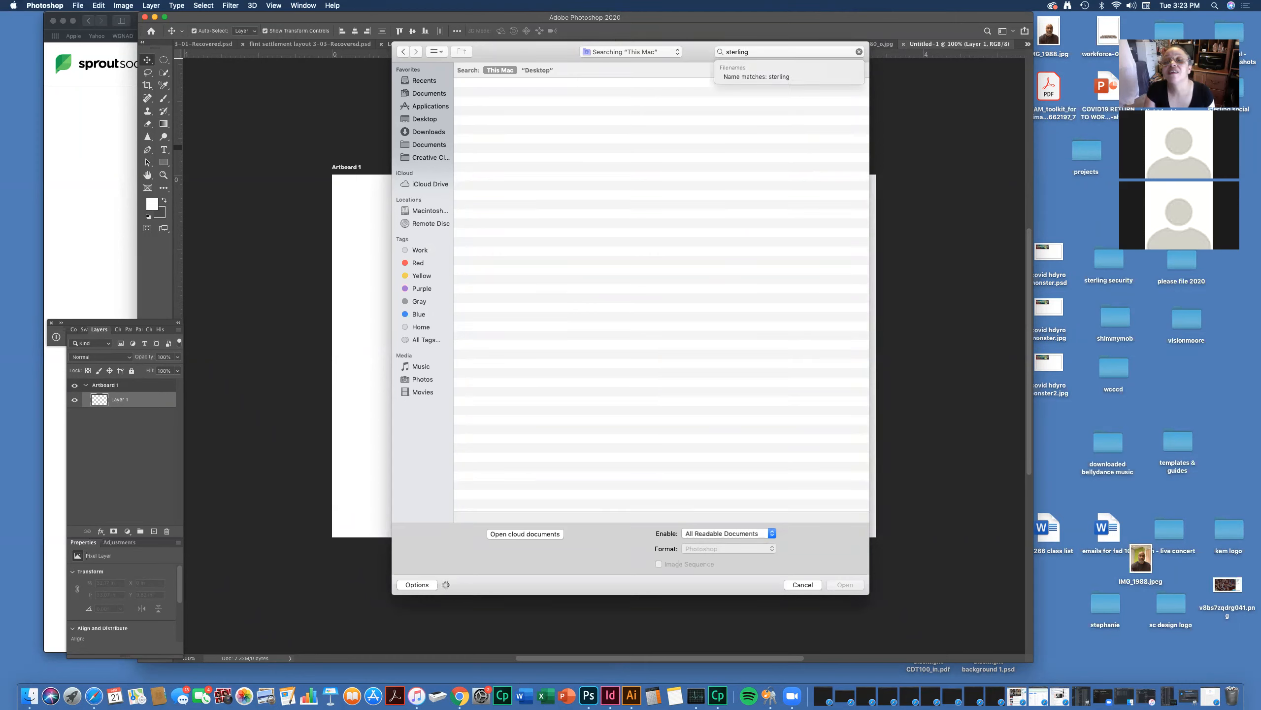
{"action": "type", "text": "ling"}
{"action": "left_click", "coordinate": [756, 52]}
{"action": "type", "text": "s"}
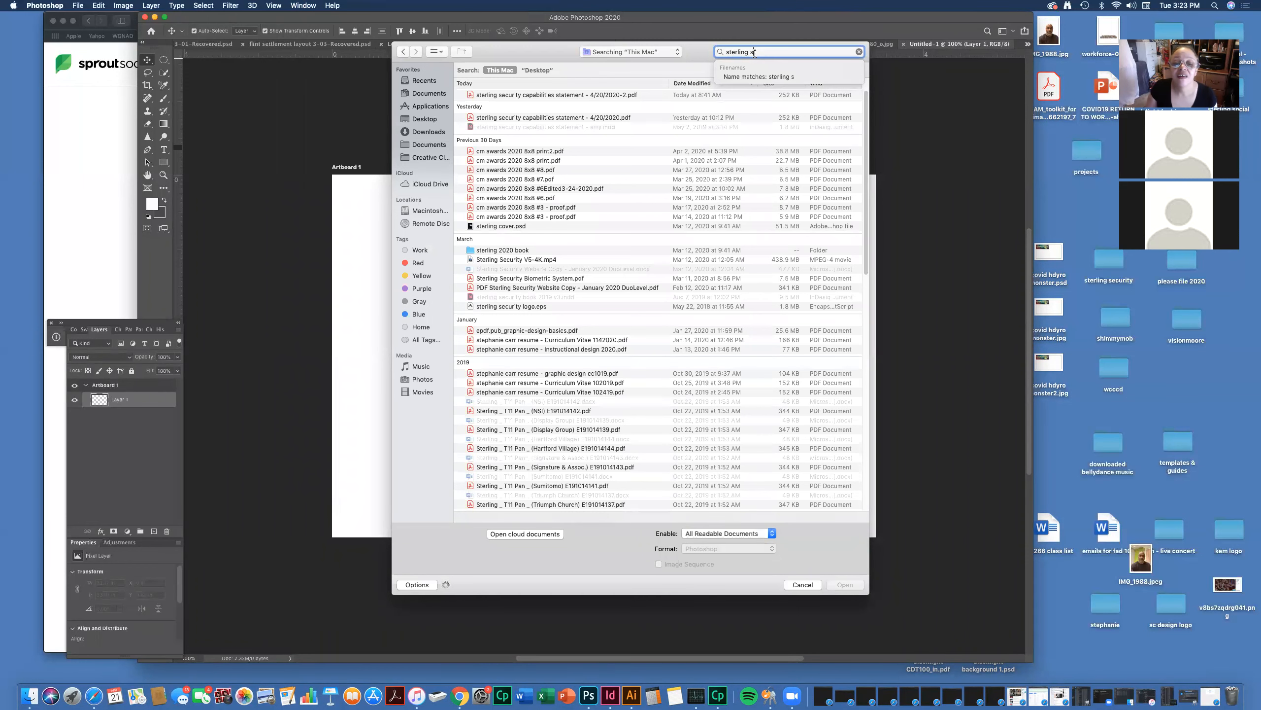
{"action": "type", "text": "ocial"}
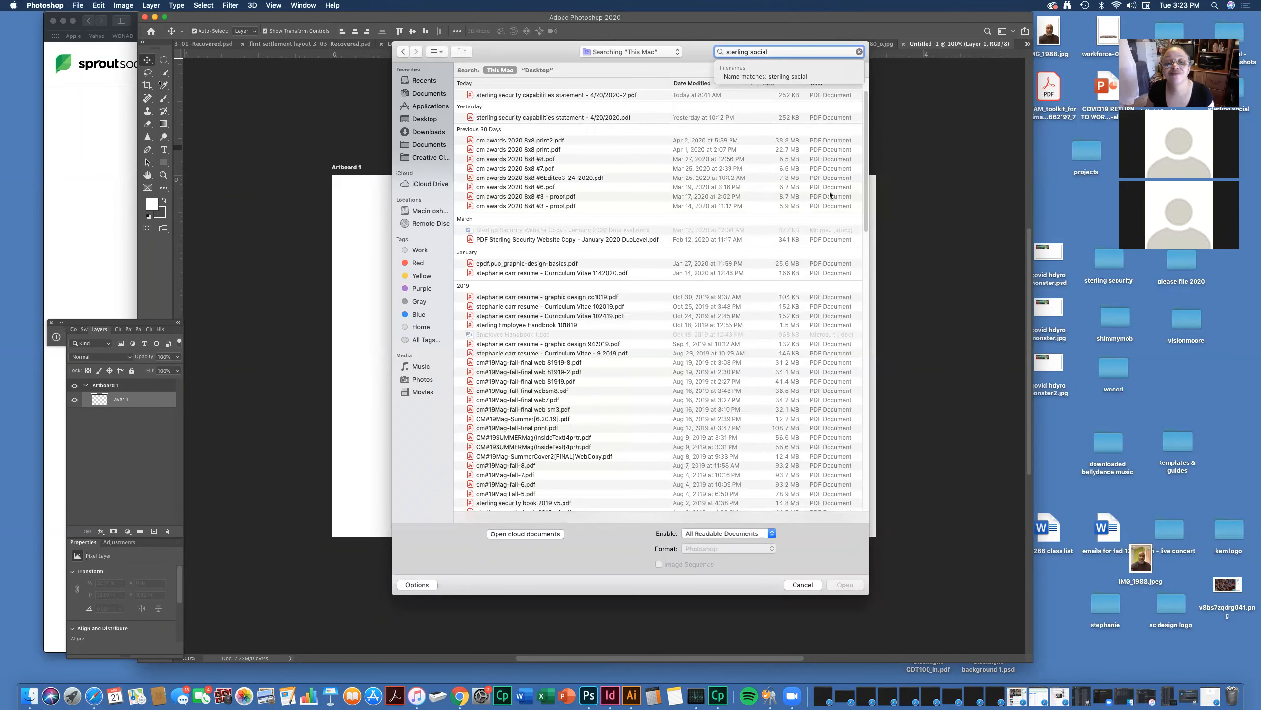
- Open sterling social media ads.psd from the search results and select its empty Artboard 8
{"action": "left_click_drag", "start_coordinate": [865, 204], "coordinate": [850, 357]}
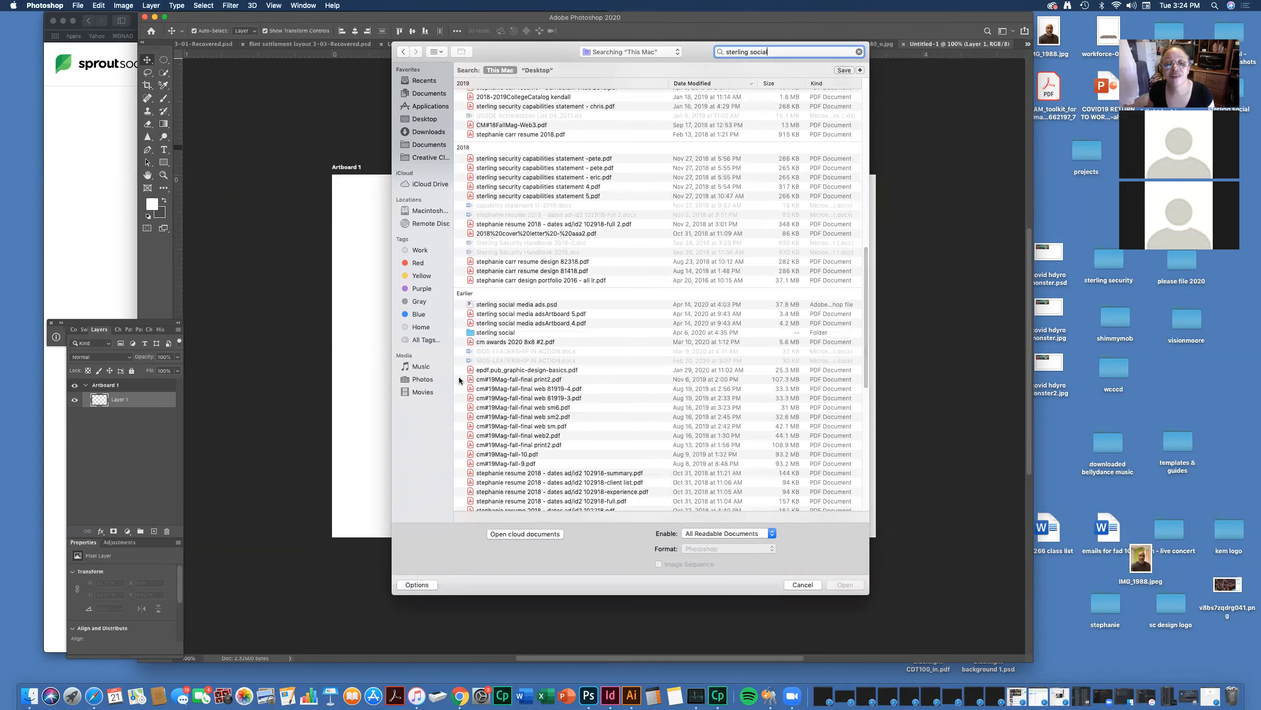
{"action": "left_click", "coordinate": [527, 305]}
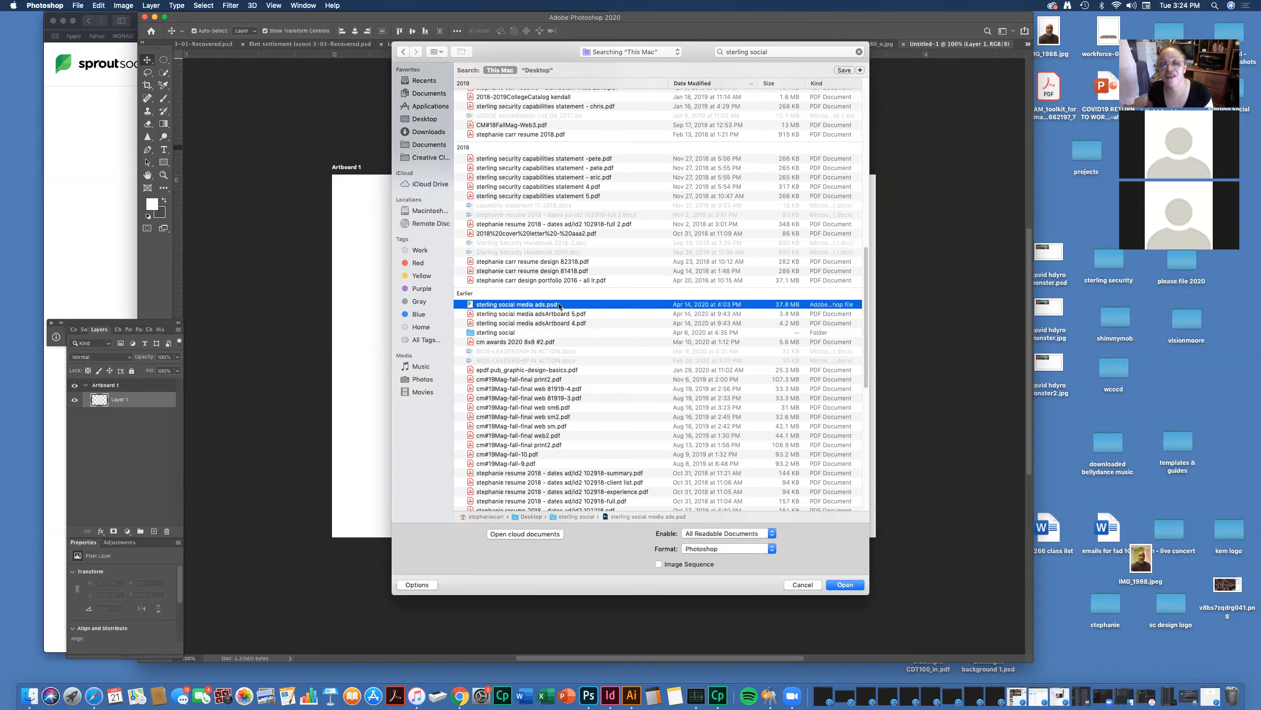
{"action": "left_click", "coordinate": [838, 581]}
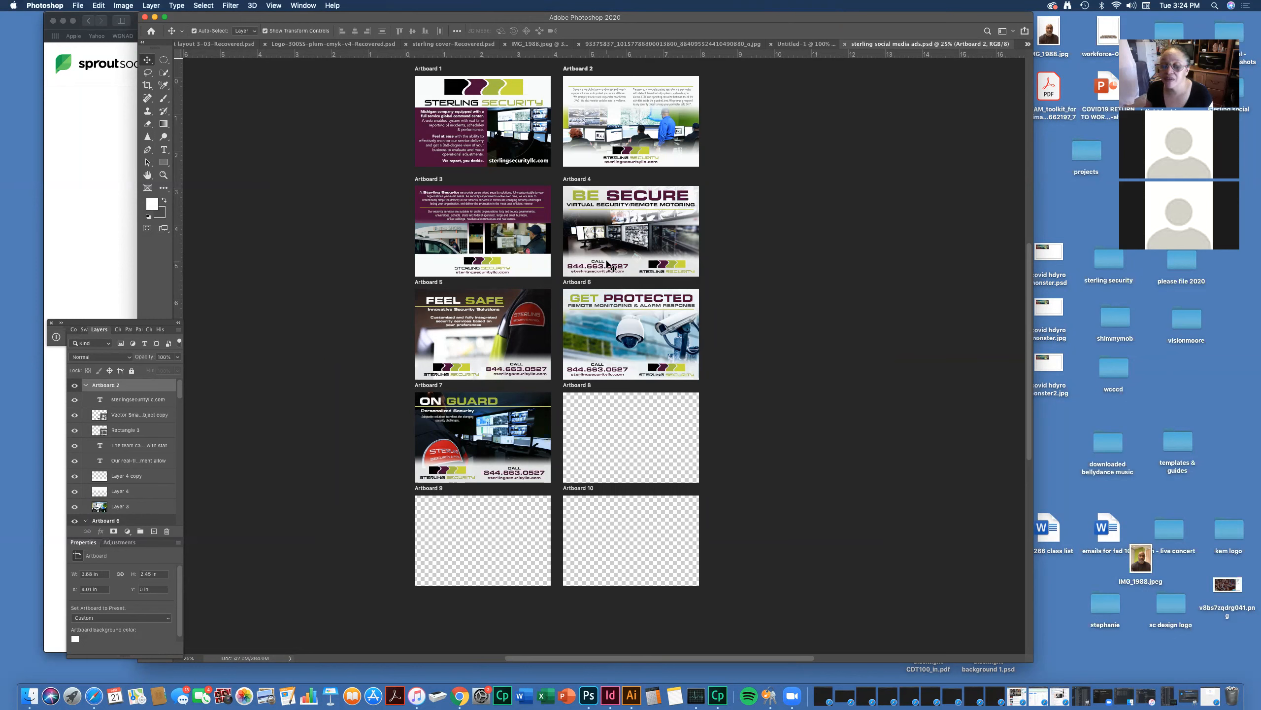
{"action": "left_click", "coordinate": [654, 417]}
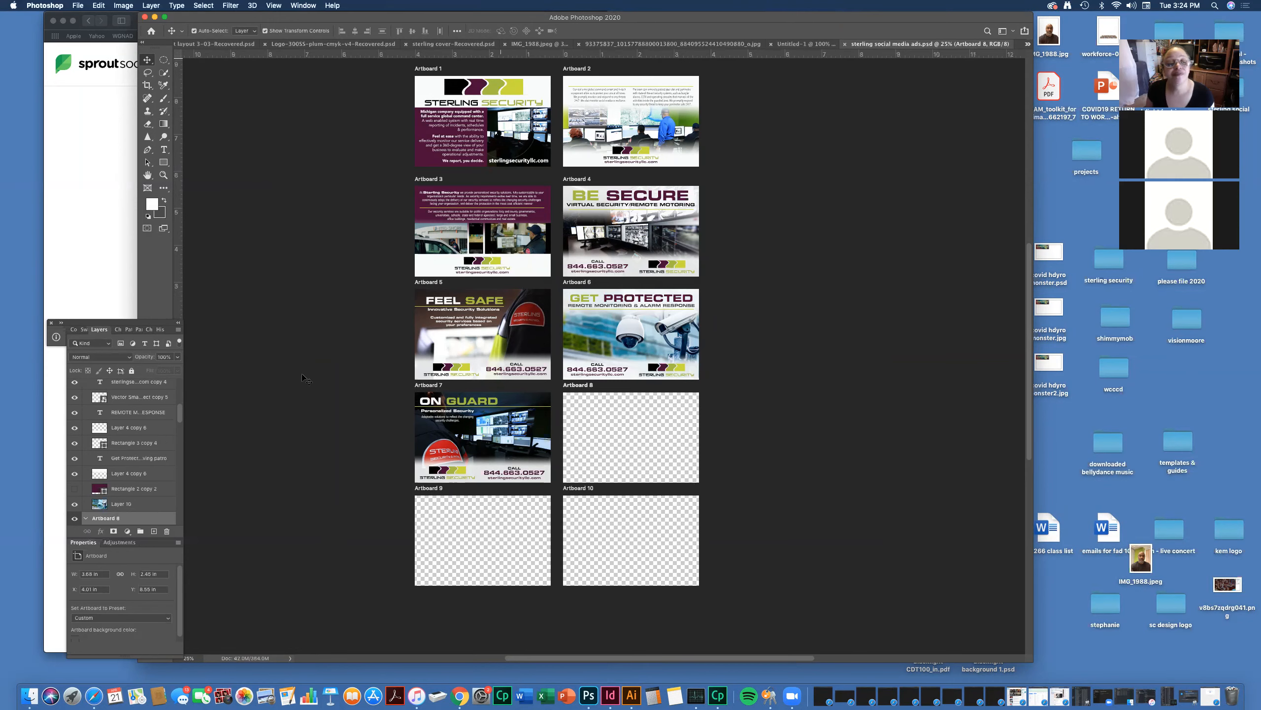
- Move the Photoshop window aside to uncover the guide and return to the blank Untitled-1 document
{"action": "left_click_drag", "start_coordinate": [254, 19], "coordinate": [352, 21]}
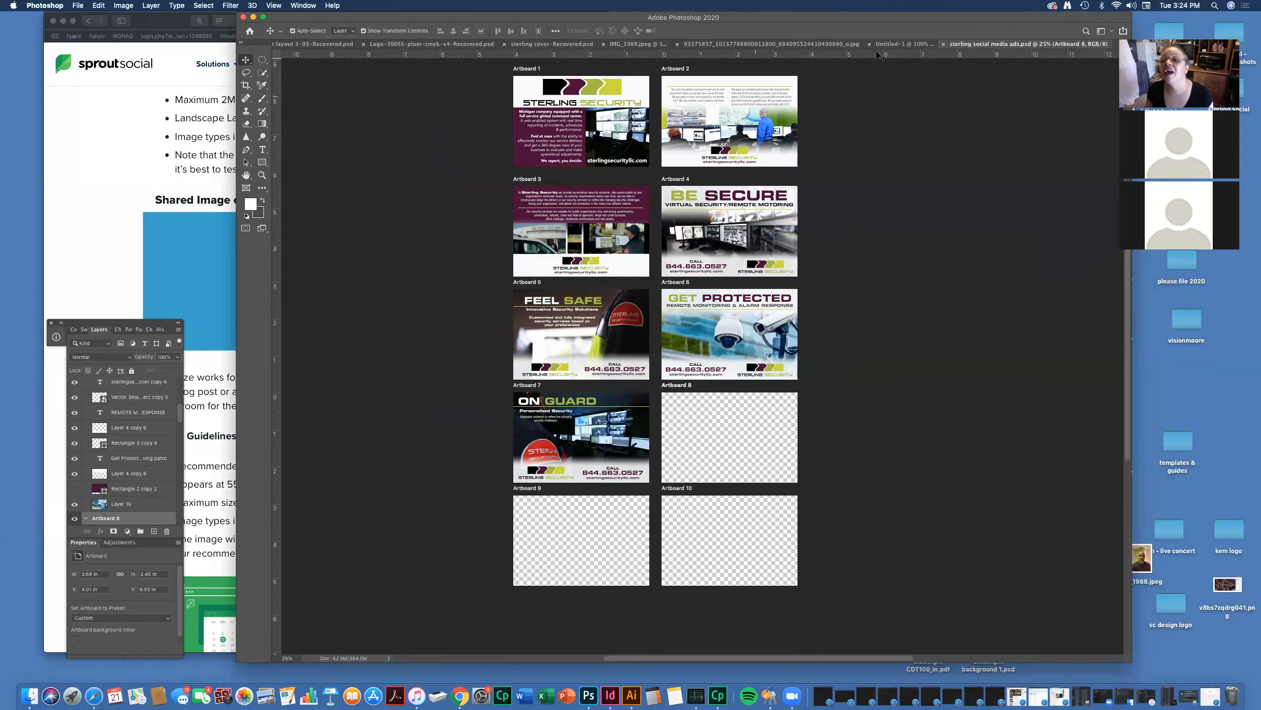
{"action": "left_click", "coordinate": [901, 45]}
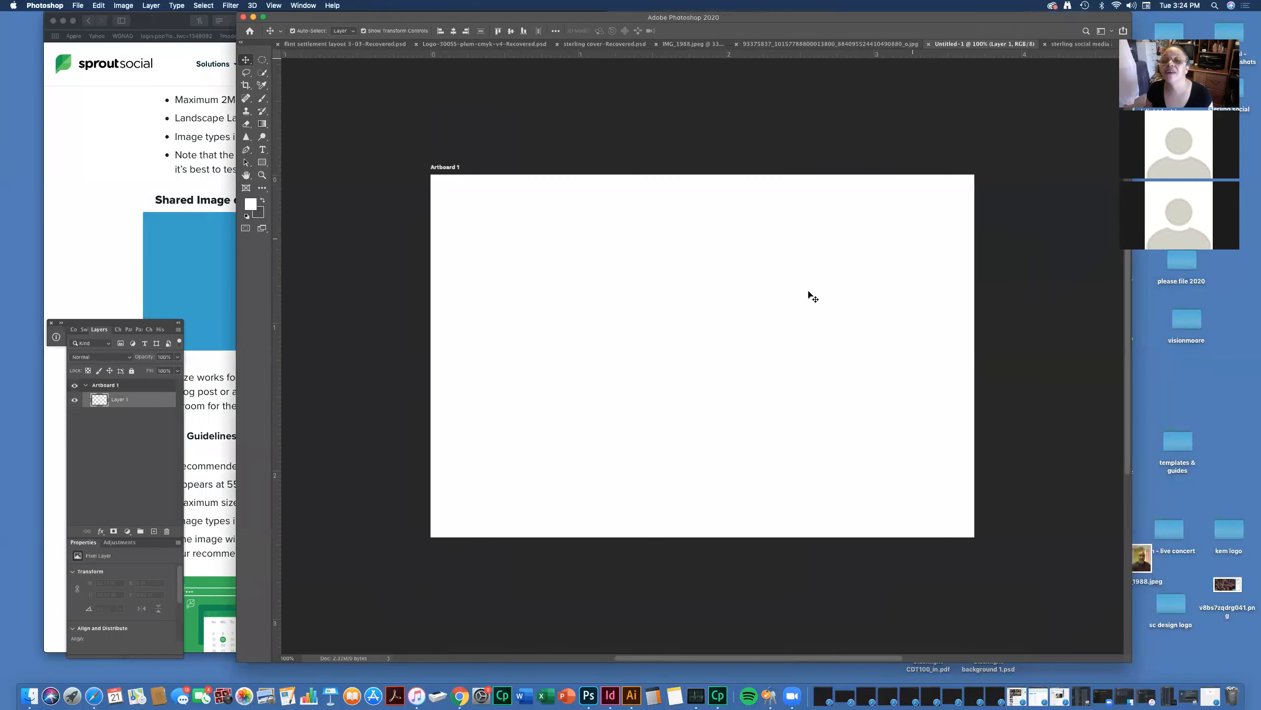
- Launch Illustrator and return to the blank Photoshop document while it loads
{"action": "left_click", "coordinate": [627, 698]}
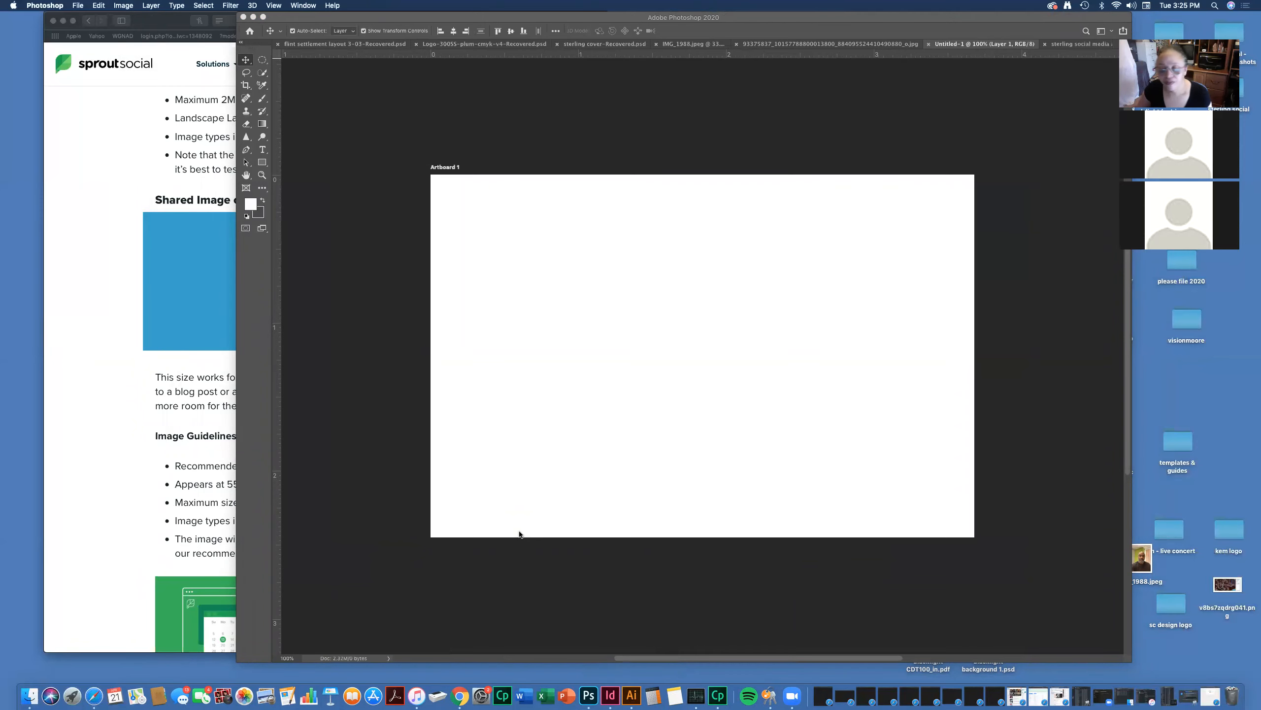
{"action": "left_click", "coordinate": [636, 699]}
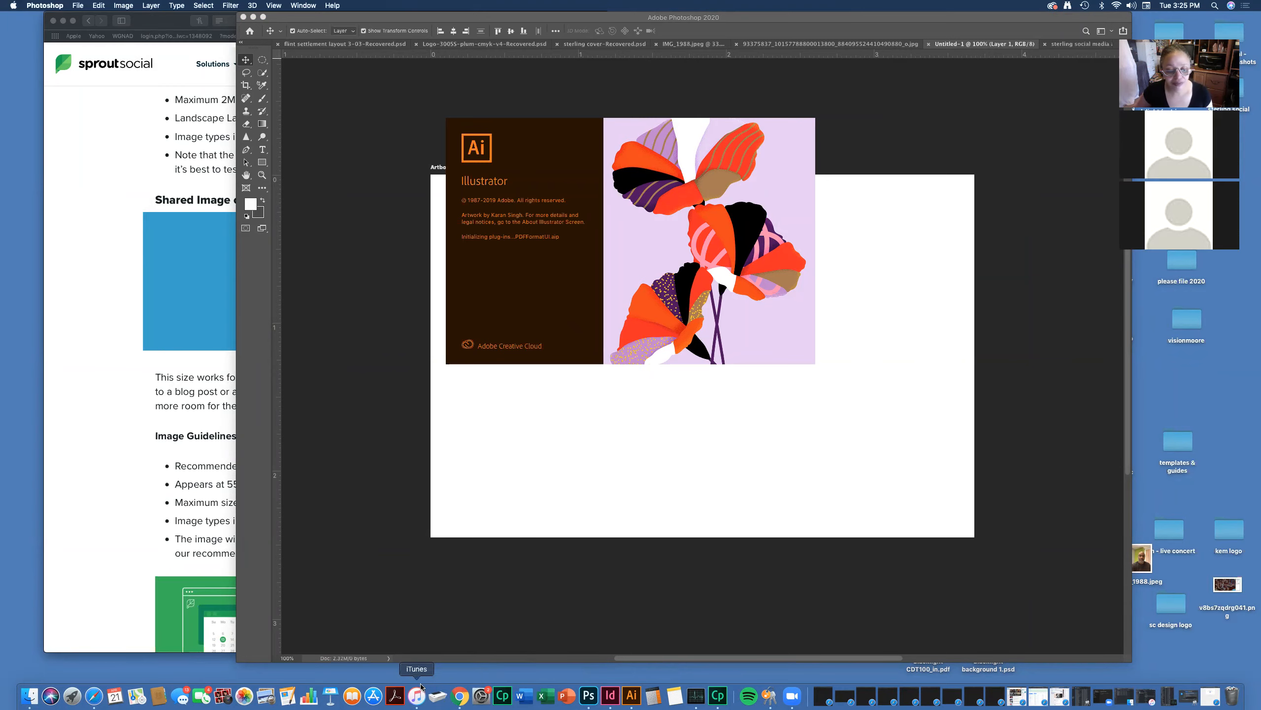
{"action": "left_click", "coordinate": [514, 552]}
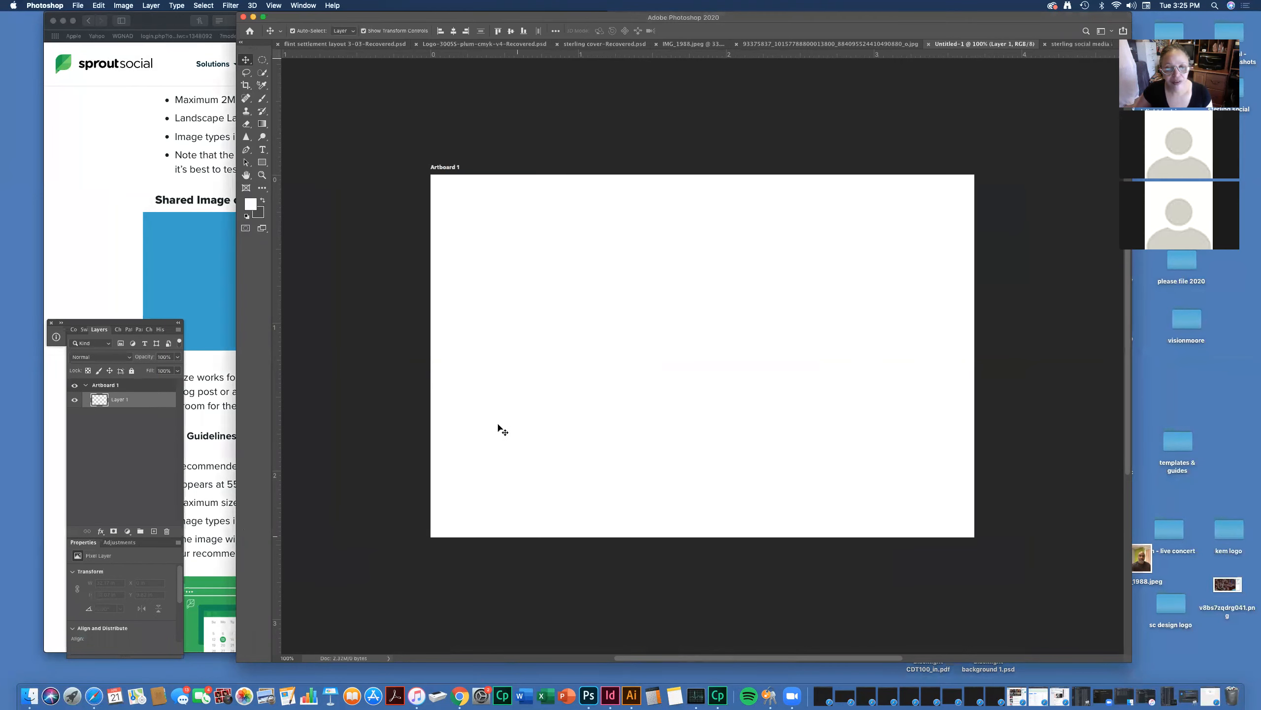
- Start placing an embedded file, allow Photoshop access to the photos, and search this Mac for "sterling logo"
{"action": "left_click", "coordinate": [79, 5]}
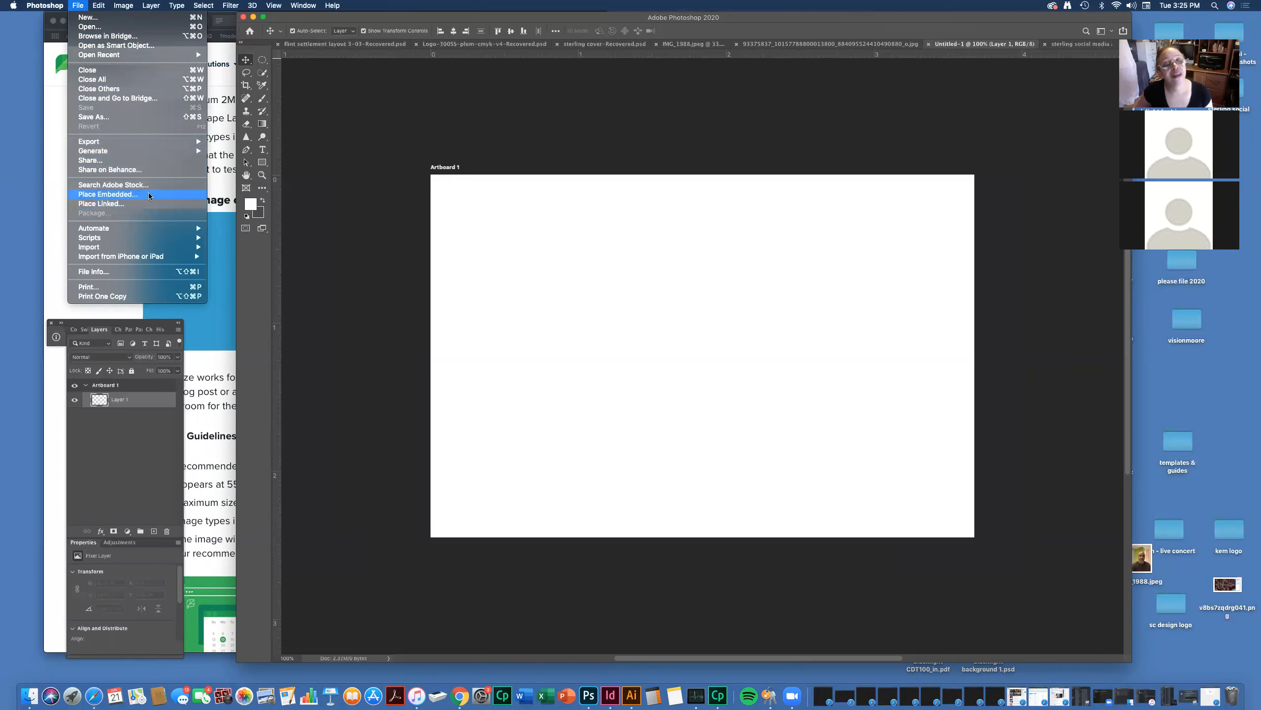
{"action": "left_click", "coordinate": [120, 194]}
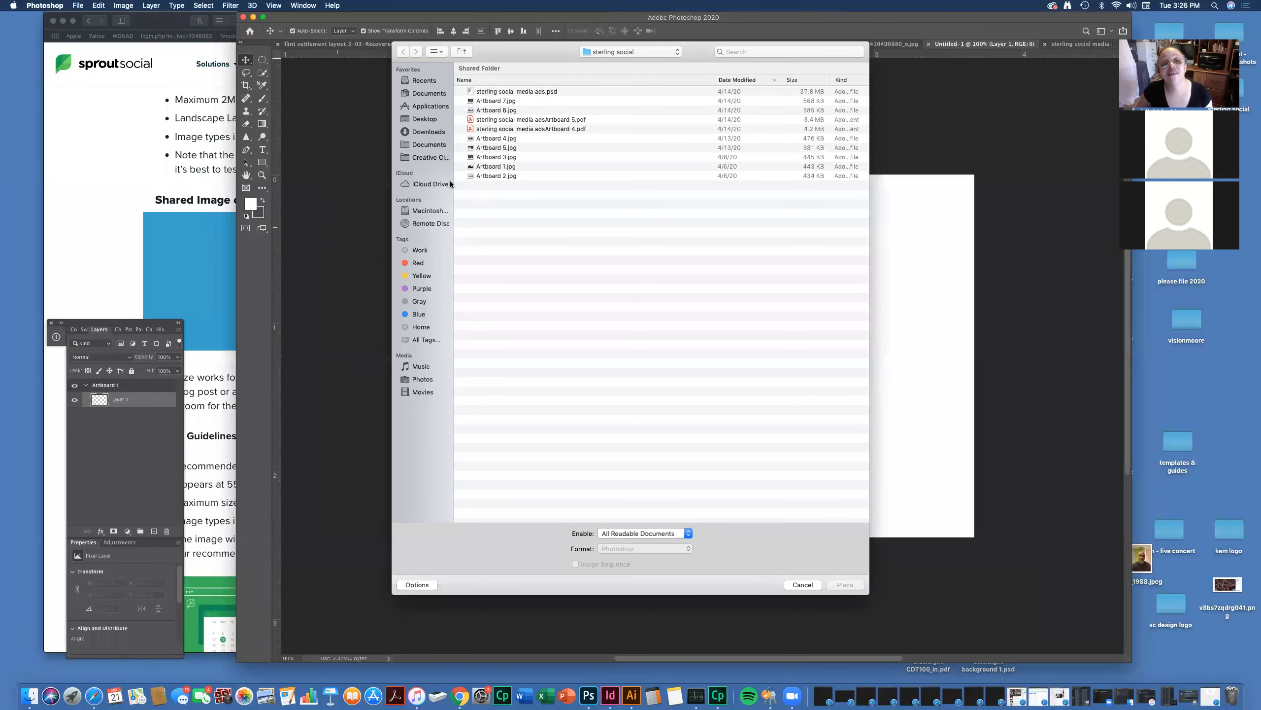
{"action": "left_click", "coordinate": [817, 51]}
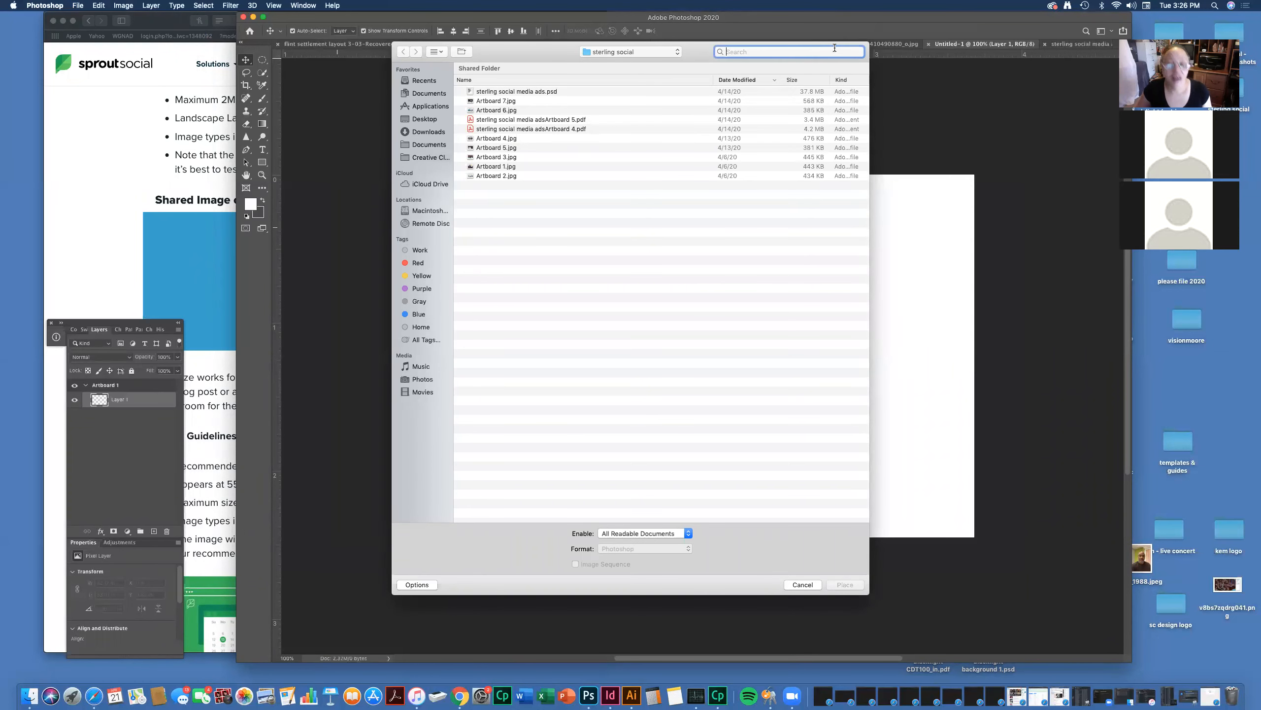
{"action": "type", "text": "lo"}
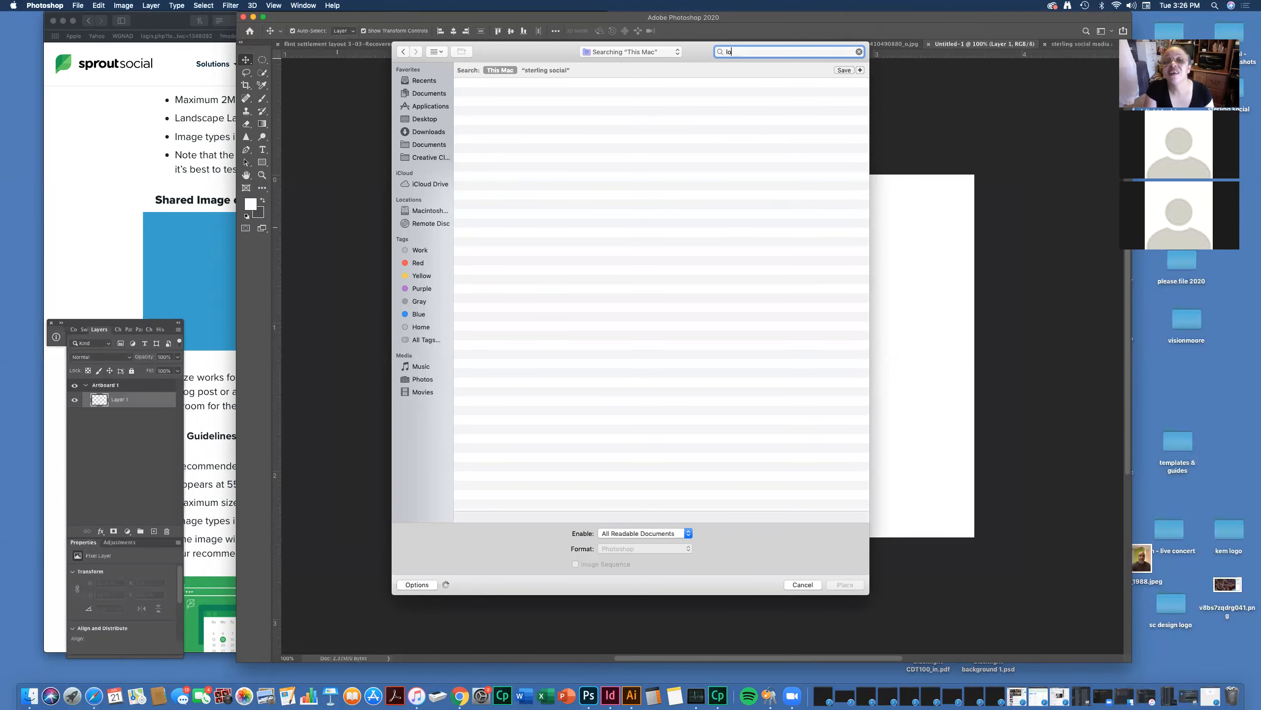
{"action": "key", "text": "BackSpace"}
{"action": "key", "text": "BackSpace"}
{"action": "type", "text": "s"}
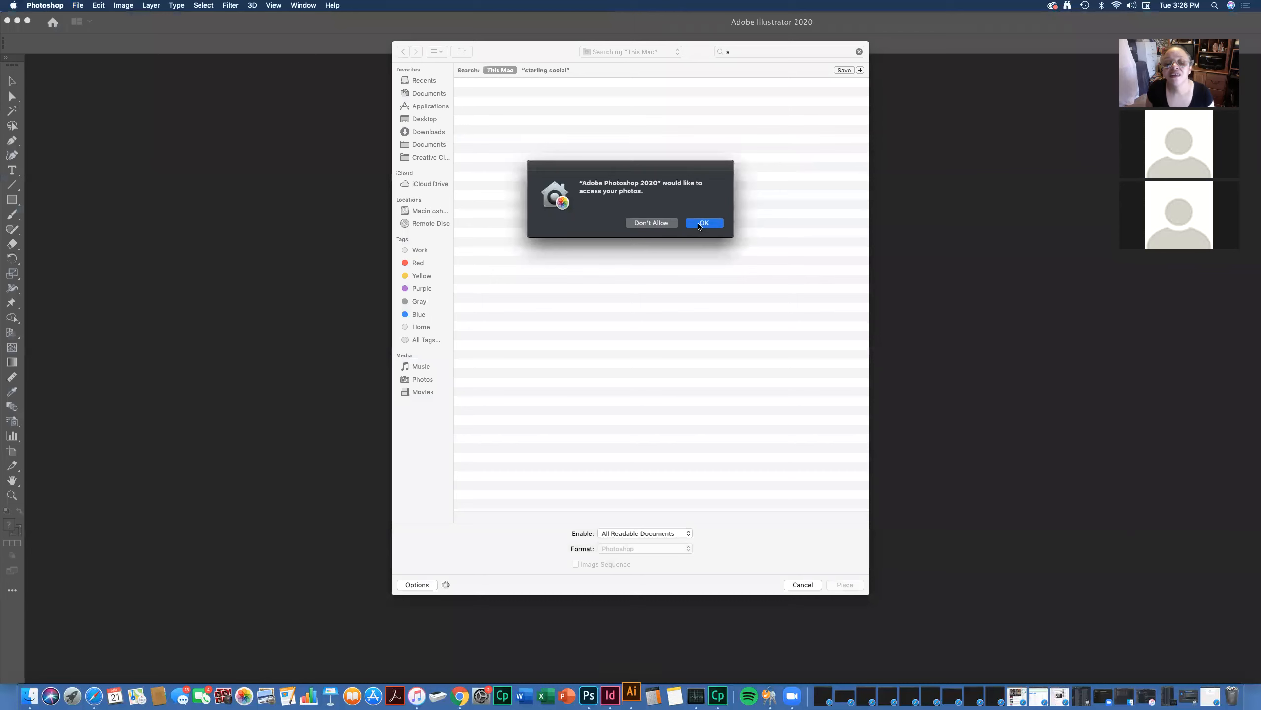
{"action": "left_click", "coordinate": [704, 222]}
{"action": "type", "text": "terling"}
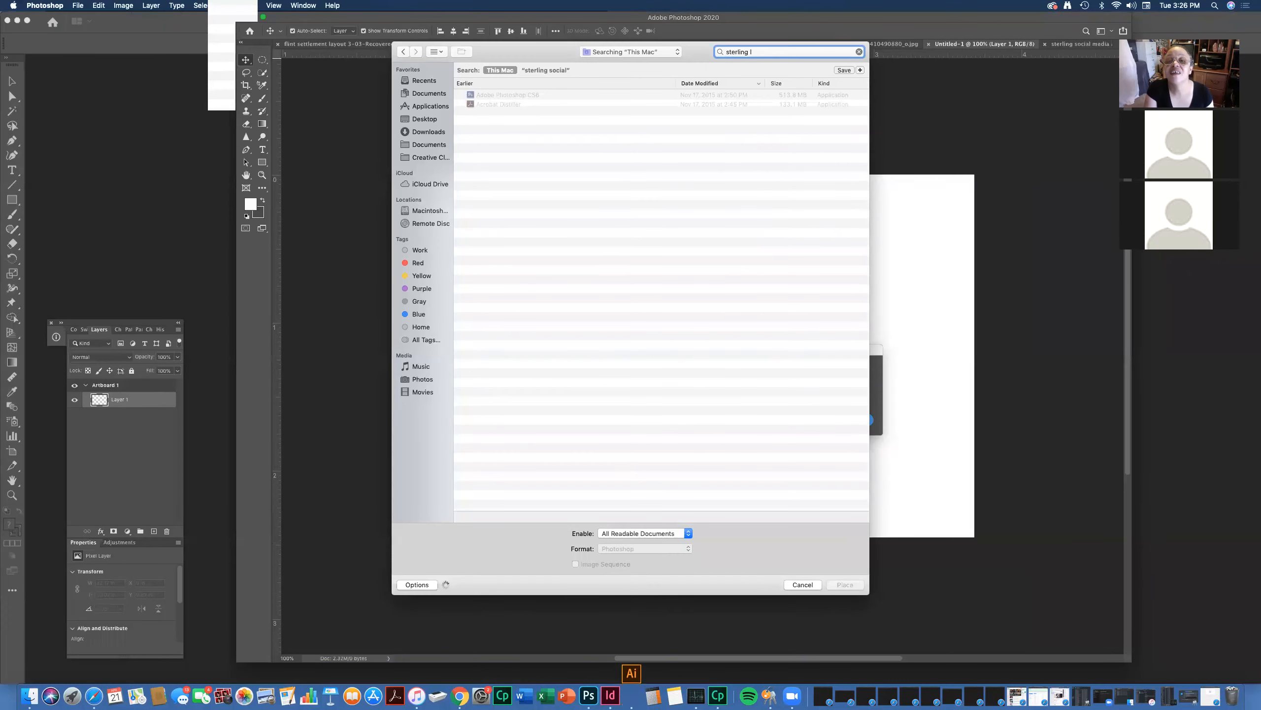
{"action": "type", "text": " logo"}
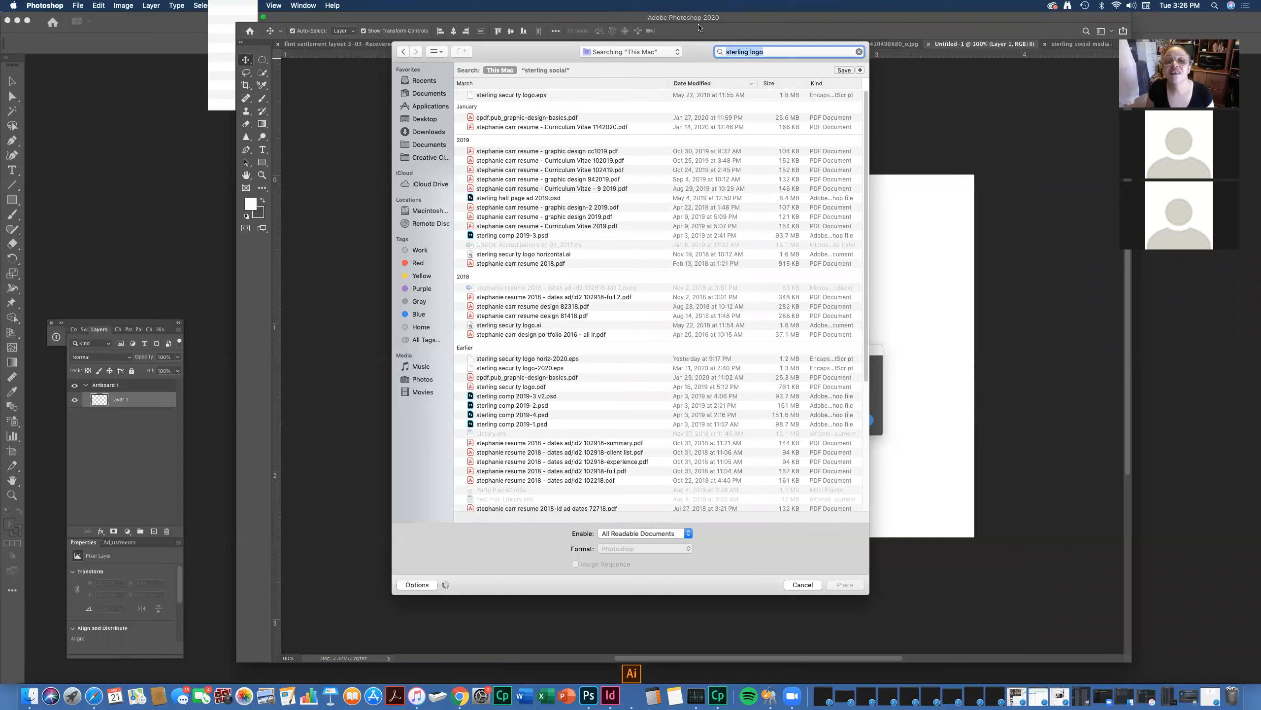
- Place sterling security logo-2020.eps as an embedded file on Artboard 1
{"action": "left_click", "coordinate": [552, 94]}
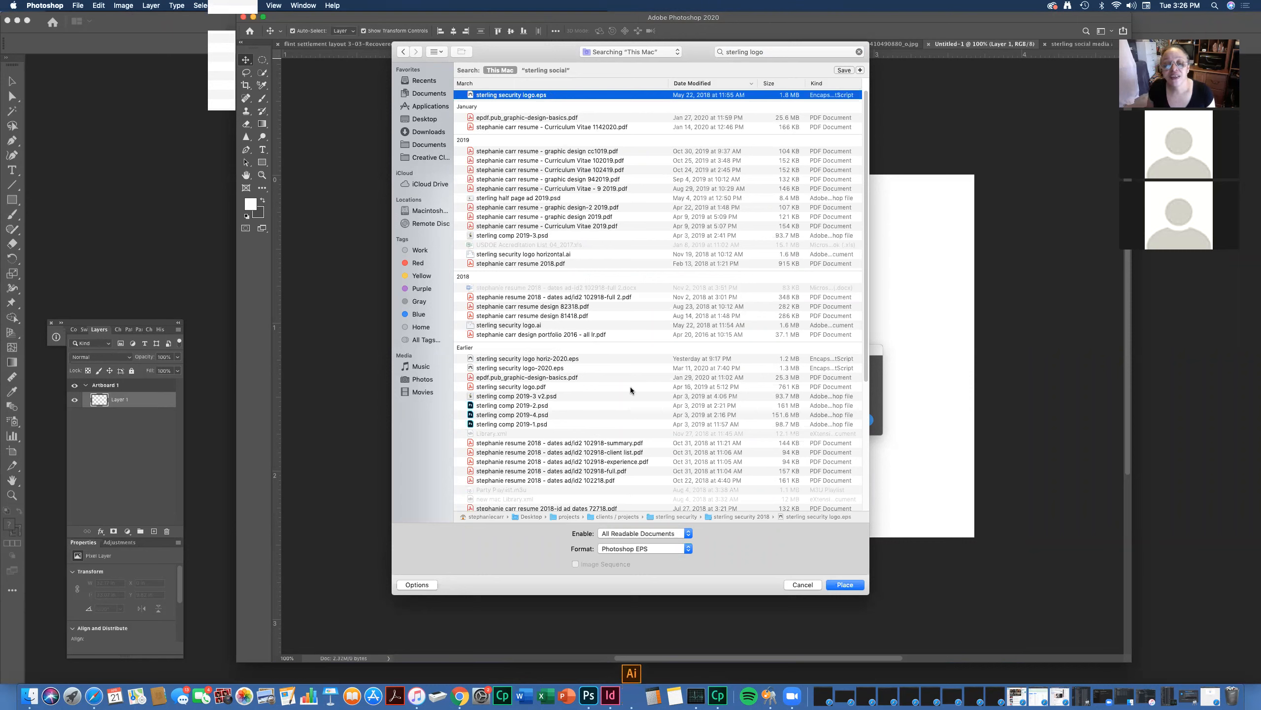
{"action": "left_click", "coordinate": [534, 368]}
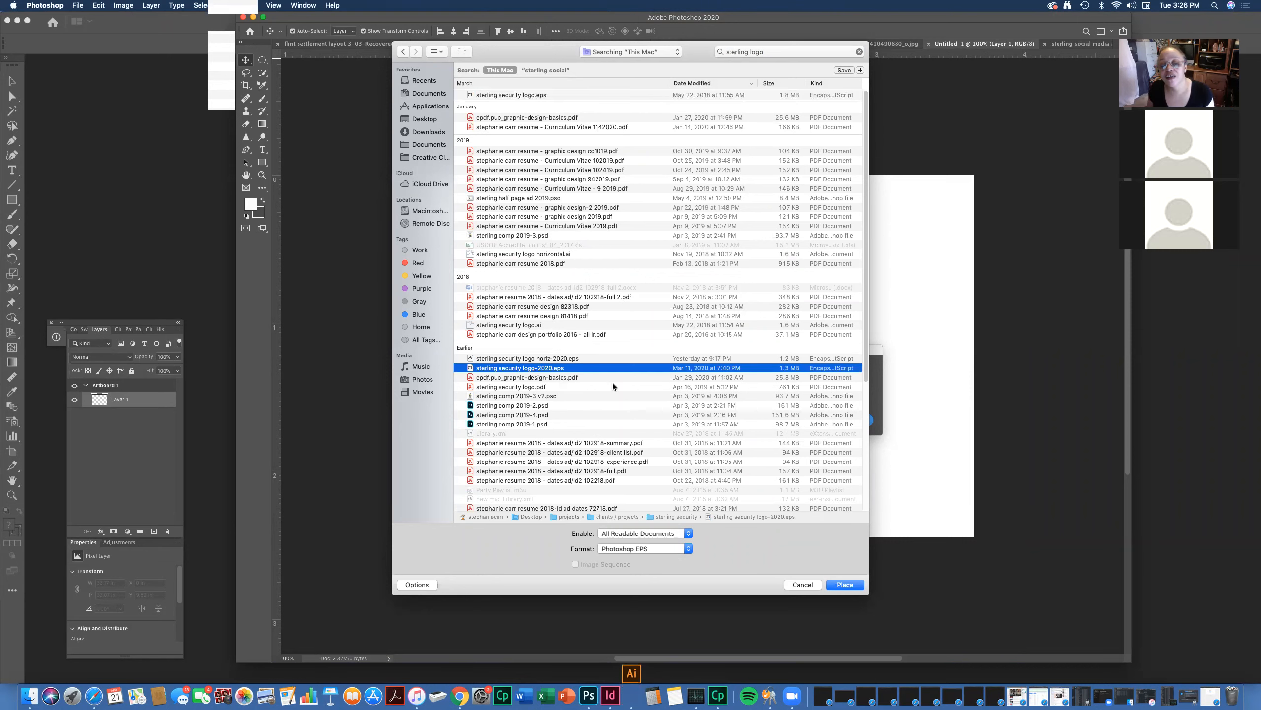
{"action": "left_click", "coordinate": [849, 586]}
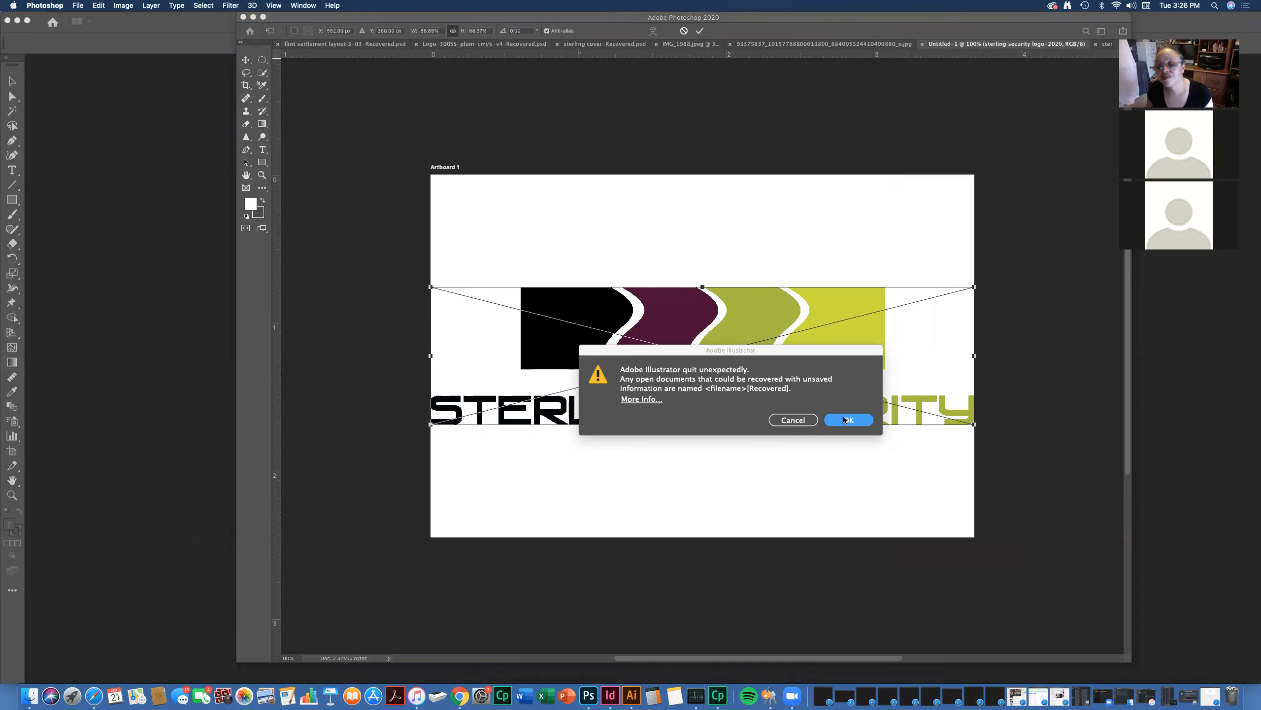
- Dismiss Illustrator's crash recovery alert and ignore the missing linked files sterling cover.psd and IMG_2469.JPG
{"action": "left_click", "coordinate": [790, 429]}
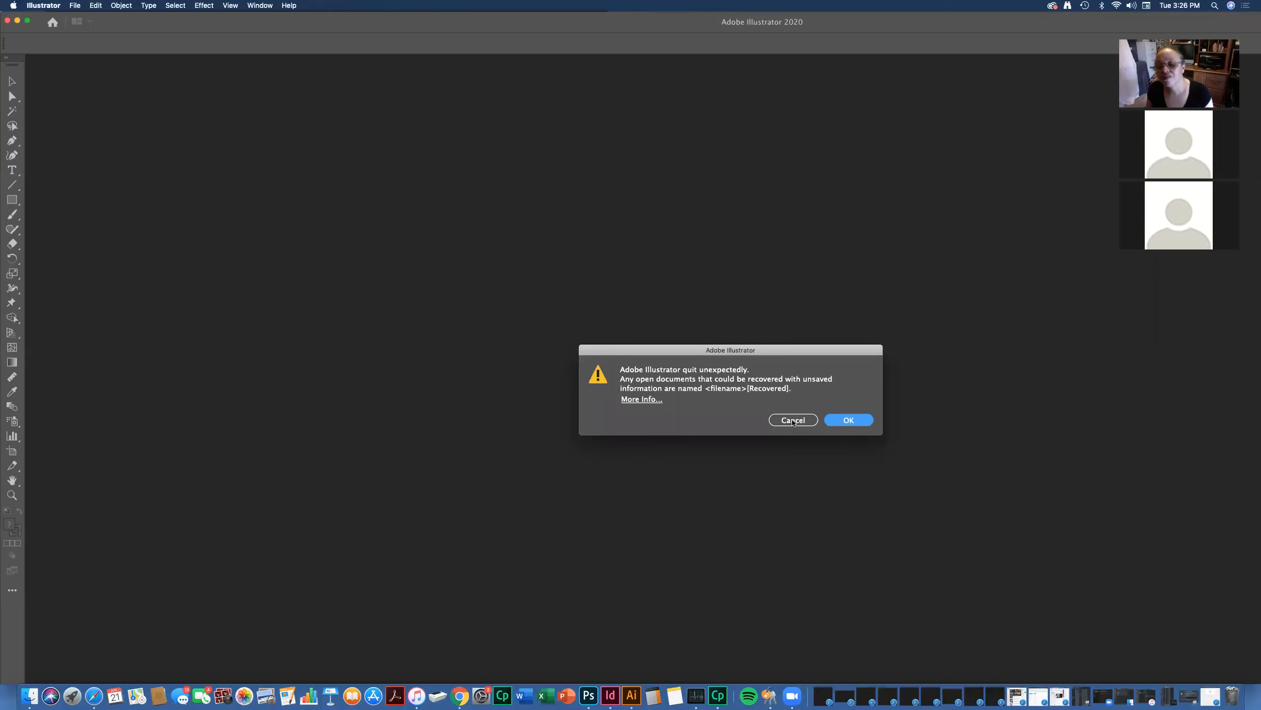
{"action": "left_click", "coordinate": [793, 420]}
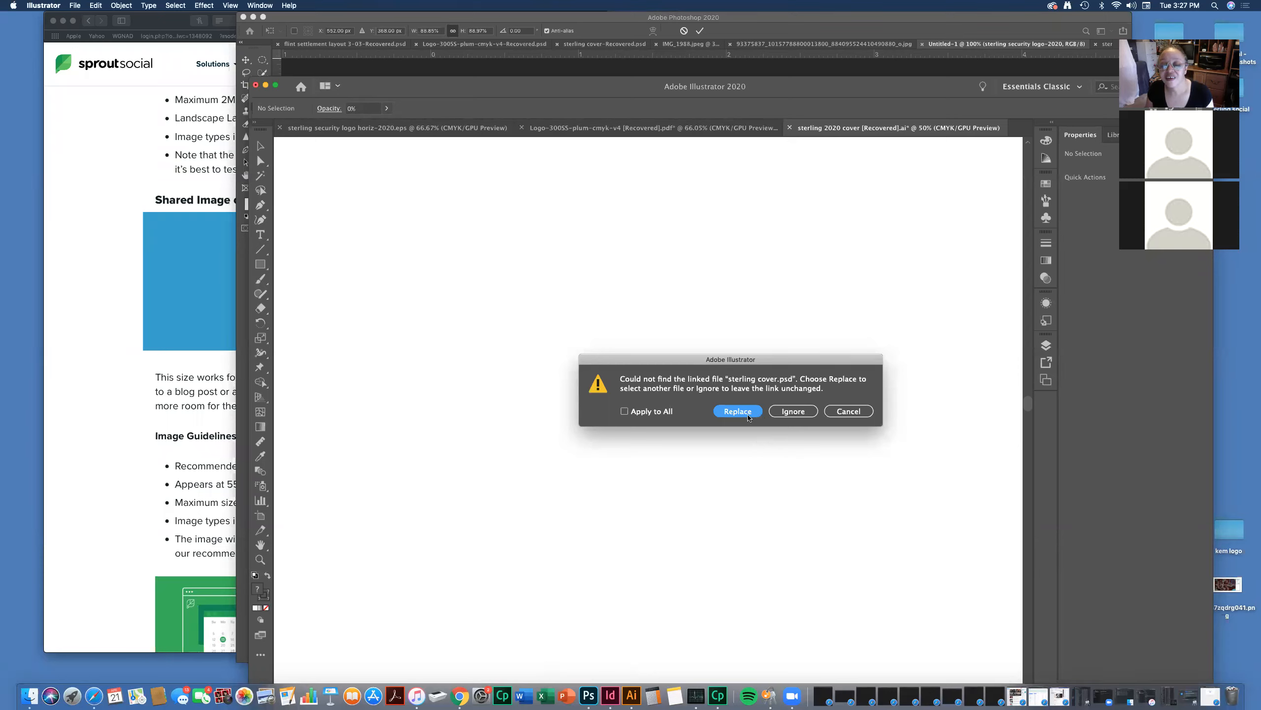
{"action": "left_click", "coordinate": [807, 412]}
{"action": "left_click", "coordinate": [793, 411]}
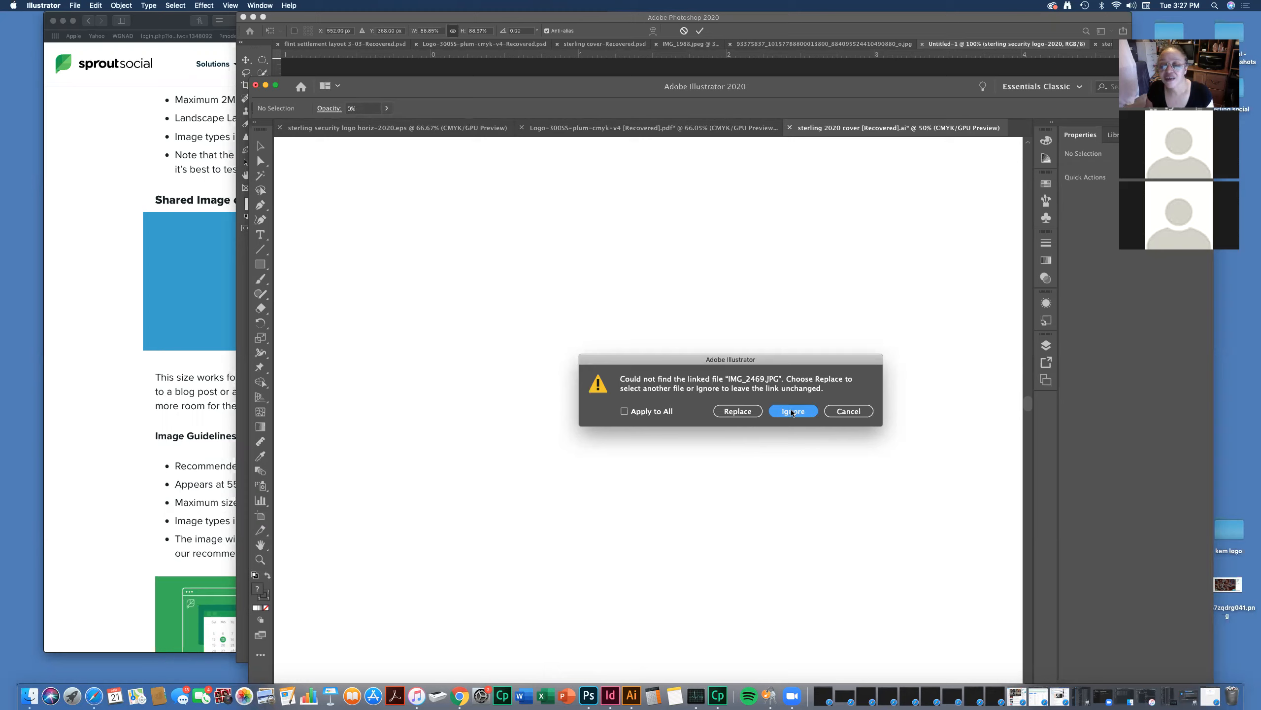
{"action": "left_click", "coordinate": [793, 412]}
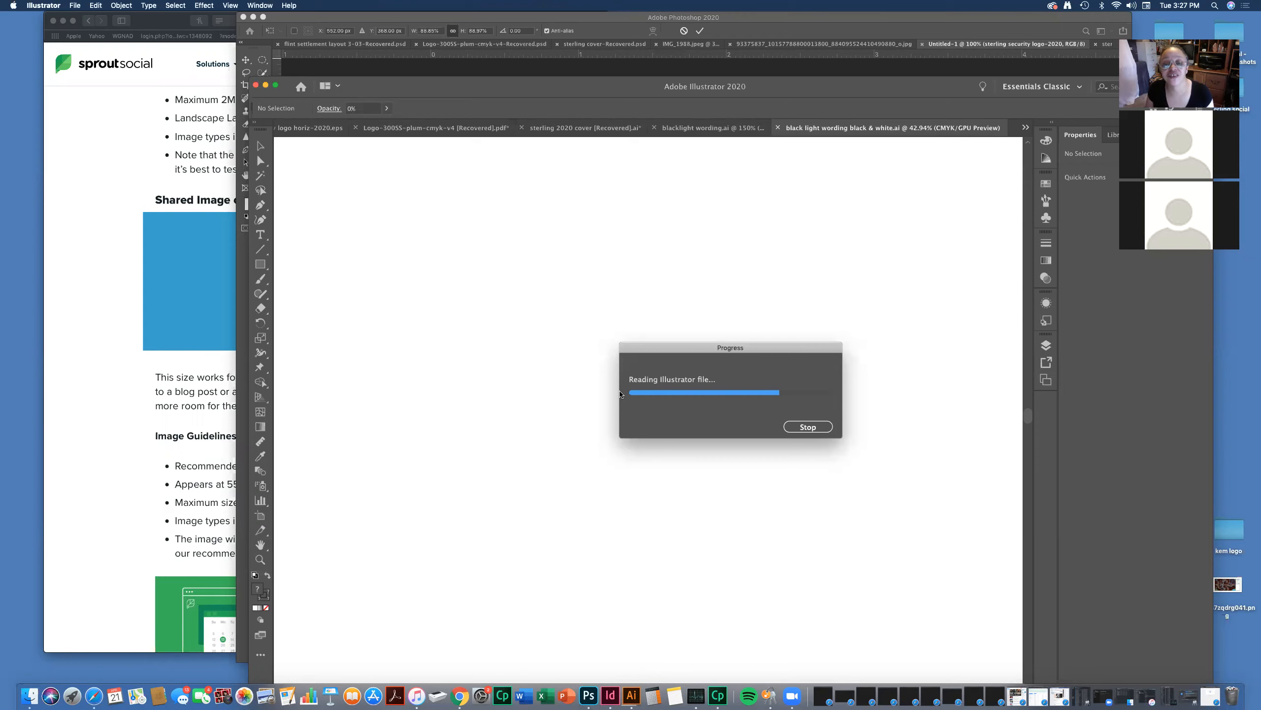
- Switch back to Photoshop, commit the placed logo, and scale it down proportionally to about 3.36 in wide
{"action": "left_click", "coordinate": [589, 696]}
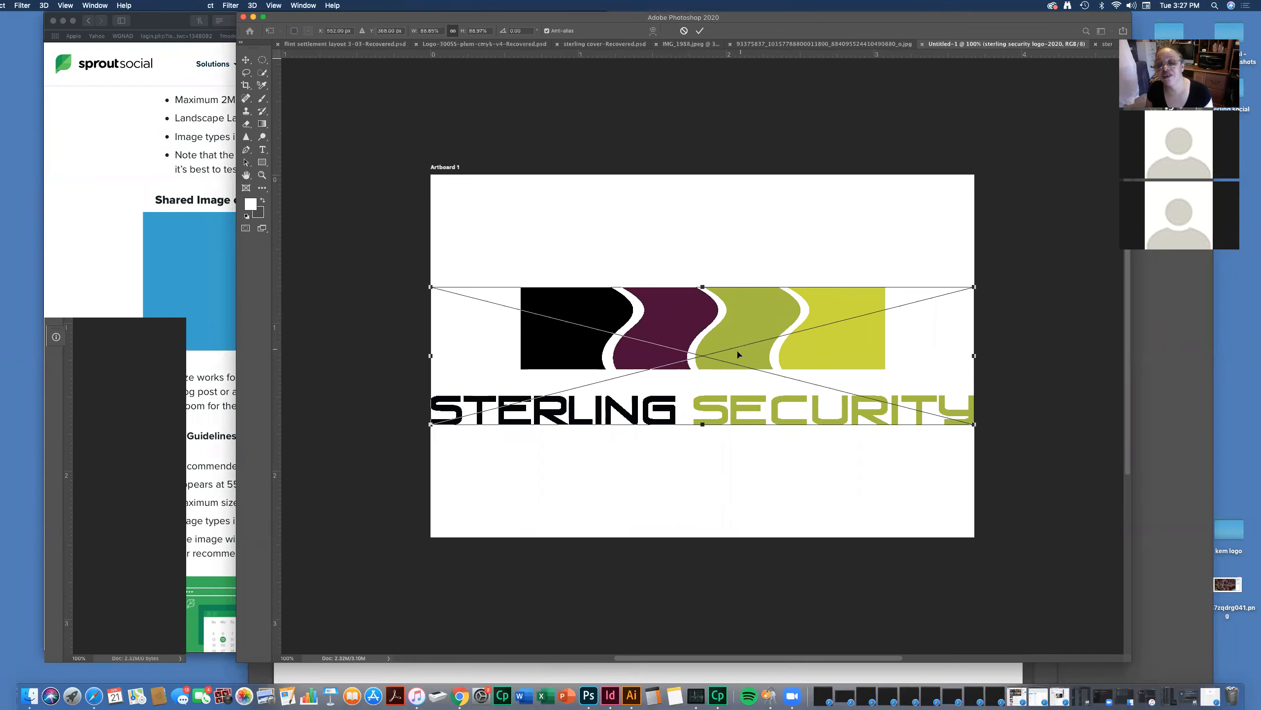
{"action": "key", "text": "Return"}
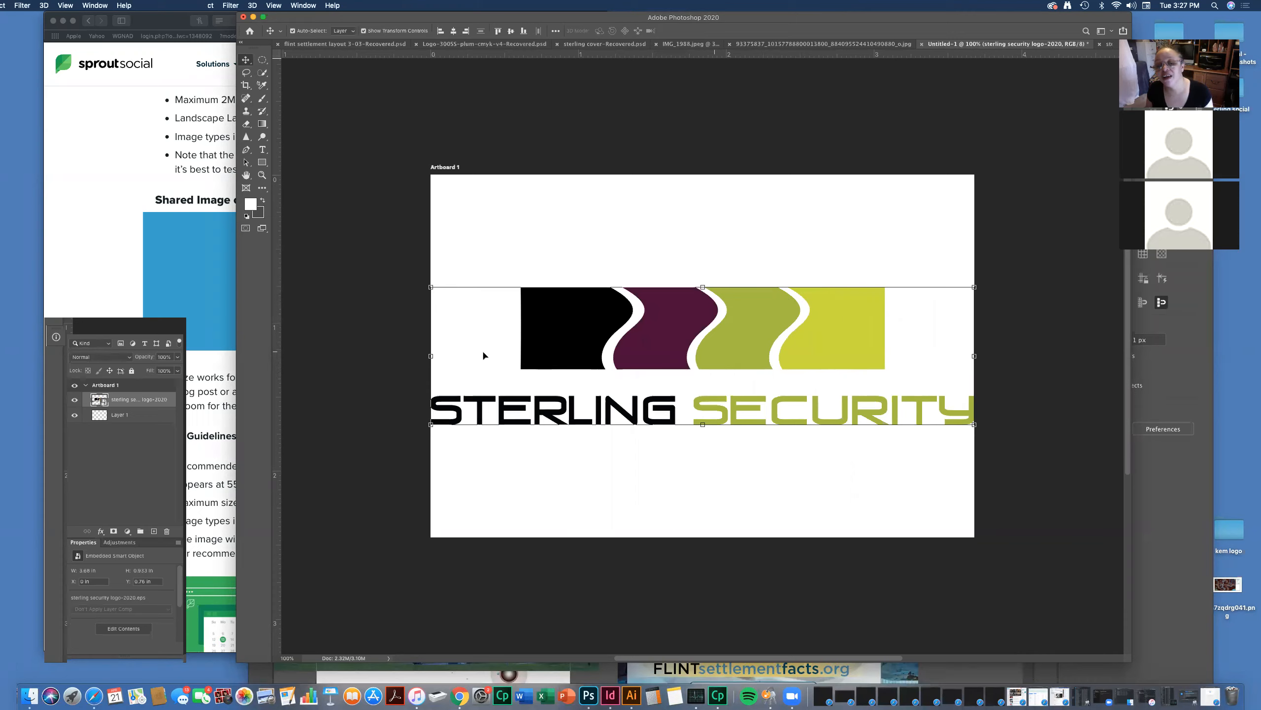
{"action": "left_click_drag", "start_coordinate": [431, 425], "coordinate": [556, 431]}
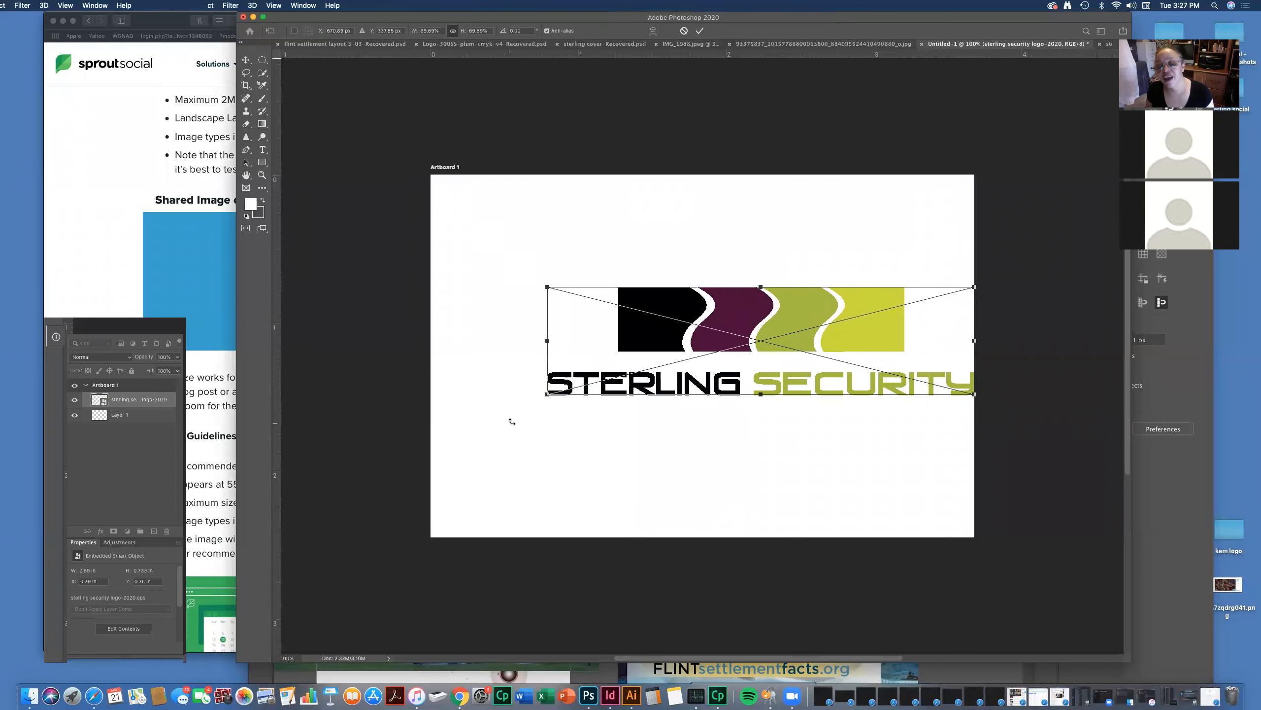
{"action": "left_click_drag", "start_coordinate": [544, 396], "coordinate": [479, 412]}
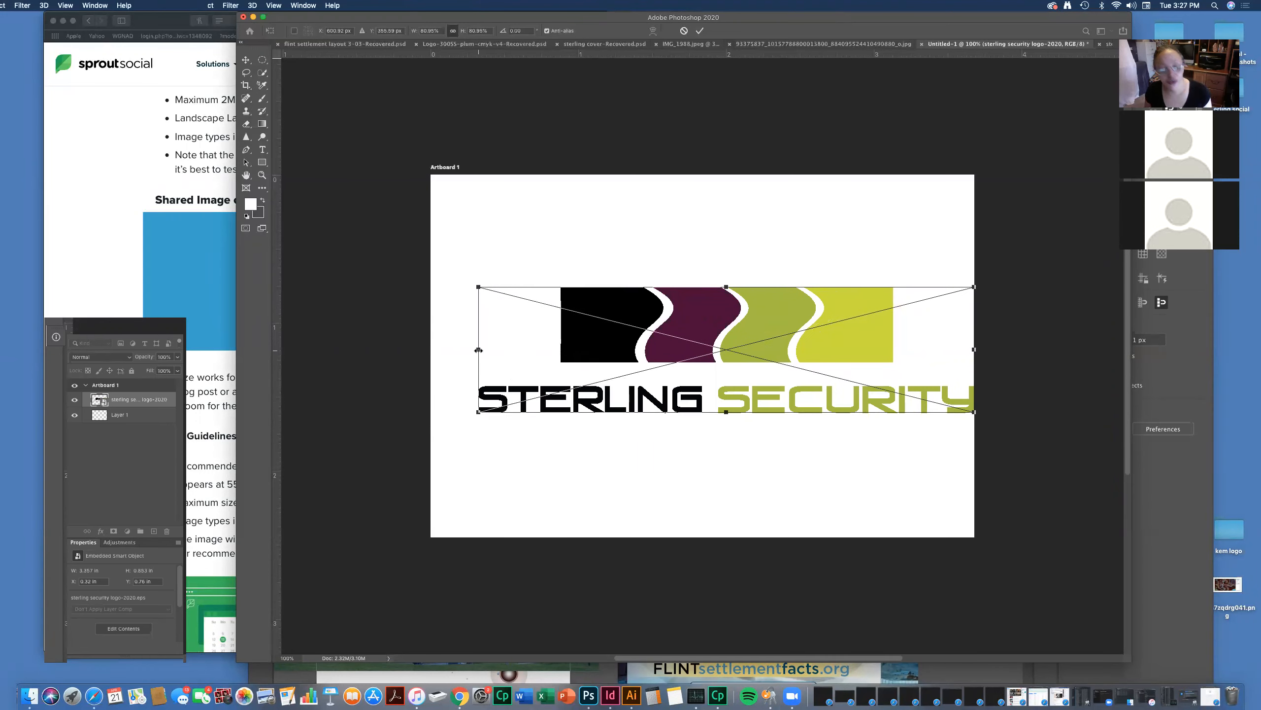
- Try squeezing only the logo's width to about 2 in, and undo that distortion
{"action": "left_click_drag", "start_coordinate": [478, 350], "coordinate": [683, 360]}
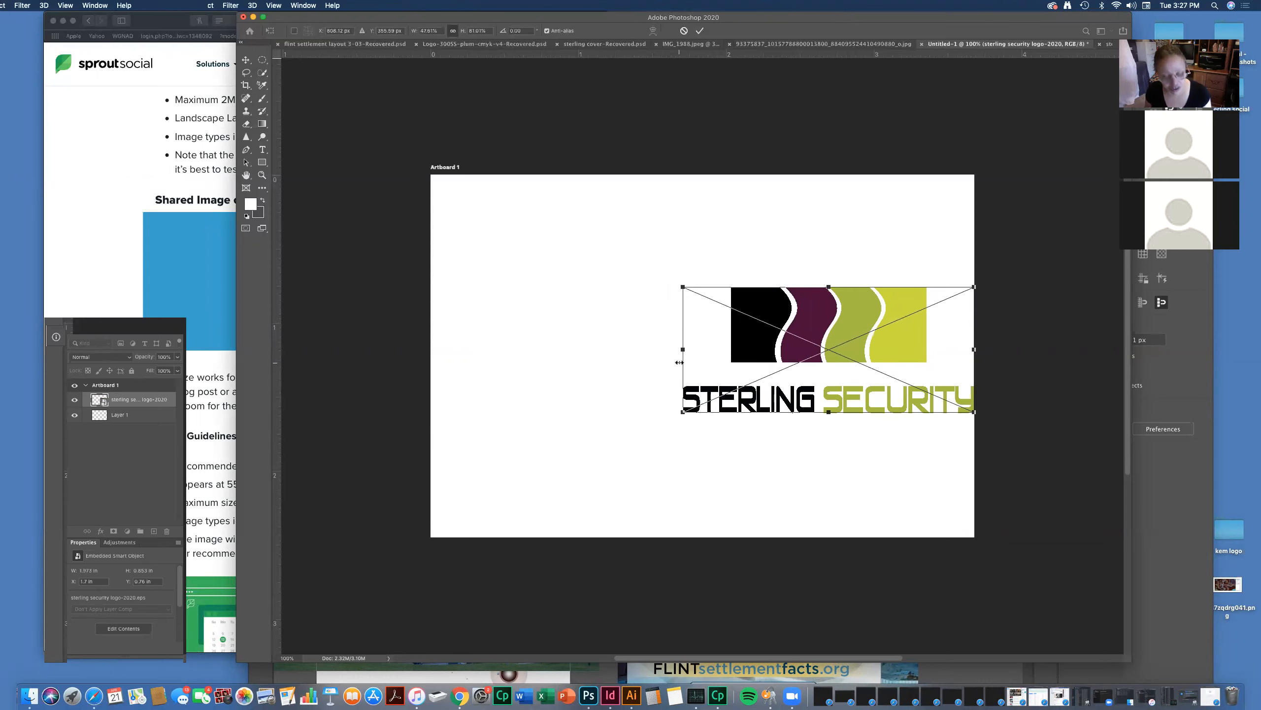
{"action": "key", "text": "super+z"}
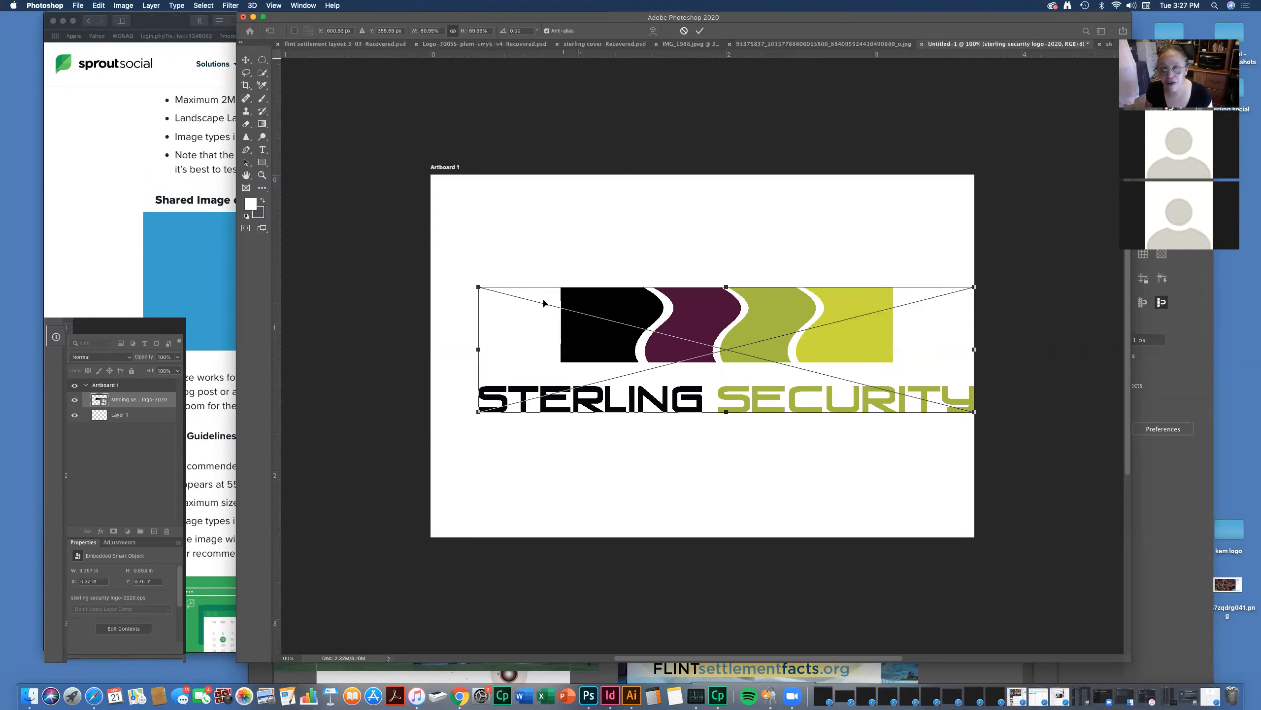
- Scale the logo down proportionally to about 1.92 in wide, commit it, and position it near the artboard's upper centre
{"action": "left_click_drag", "start_coordinate": [474, 283], "coordinate": [687, 355]}
{"action": "left_click_drag", "start_coordinate": [889, 370], "coordinate": [753, 220]}
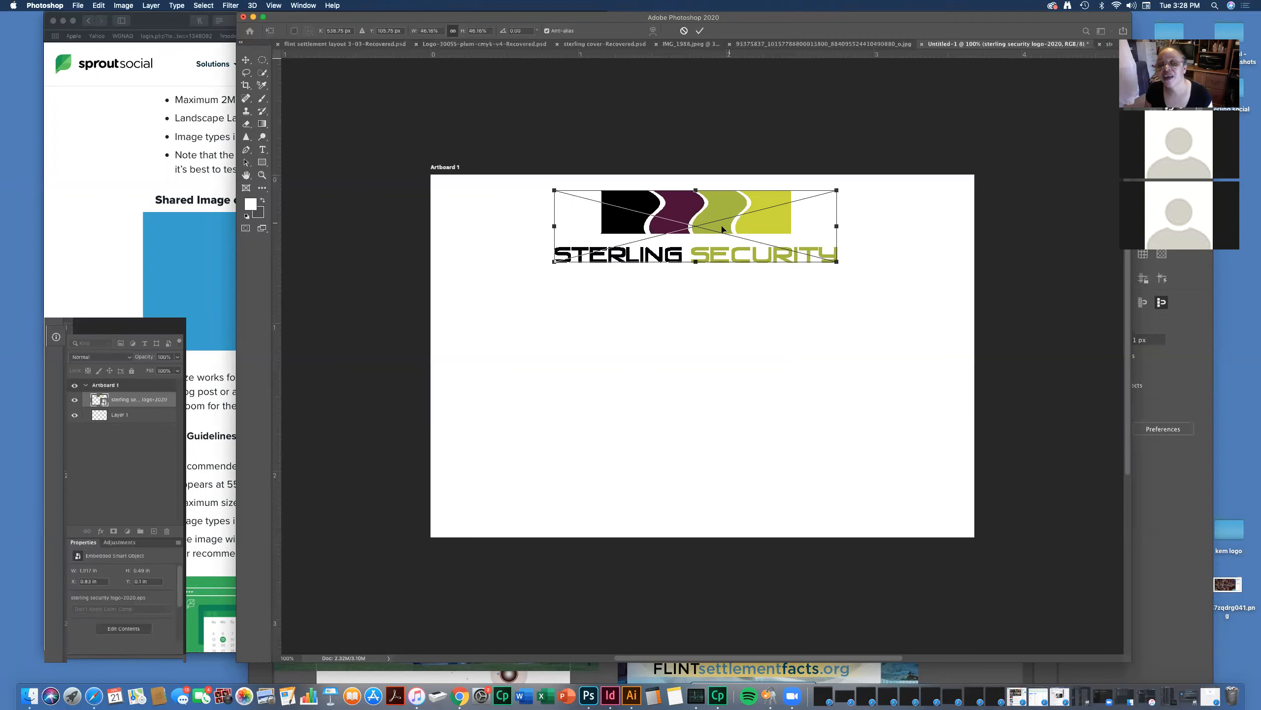
{"action": "key", "text": "Return"}
{"action": "mouse_move", "coordinate": [722, 229]}
{"action": "left_mouse_down"}
{"action": "mouse_move", "coordinate": [706, 233]}
{"action": "mouse_move", "coordinate": [743, 232]}
{"action": "mouse_move", "coordinate": [634, 229]}
{"action": "mouse_move", "coordinate": [742, 232]}
{"action": "mouse_move", "coordinate": [740, 246]}
{"action": "mouse_move", "coordinate": [720, 249]}
{"action": "left_mouse_up"}
{"action": "left_click", "coordinate": [728, 241]}
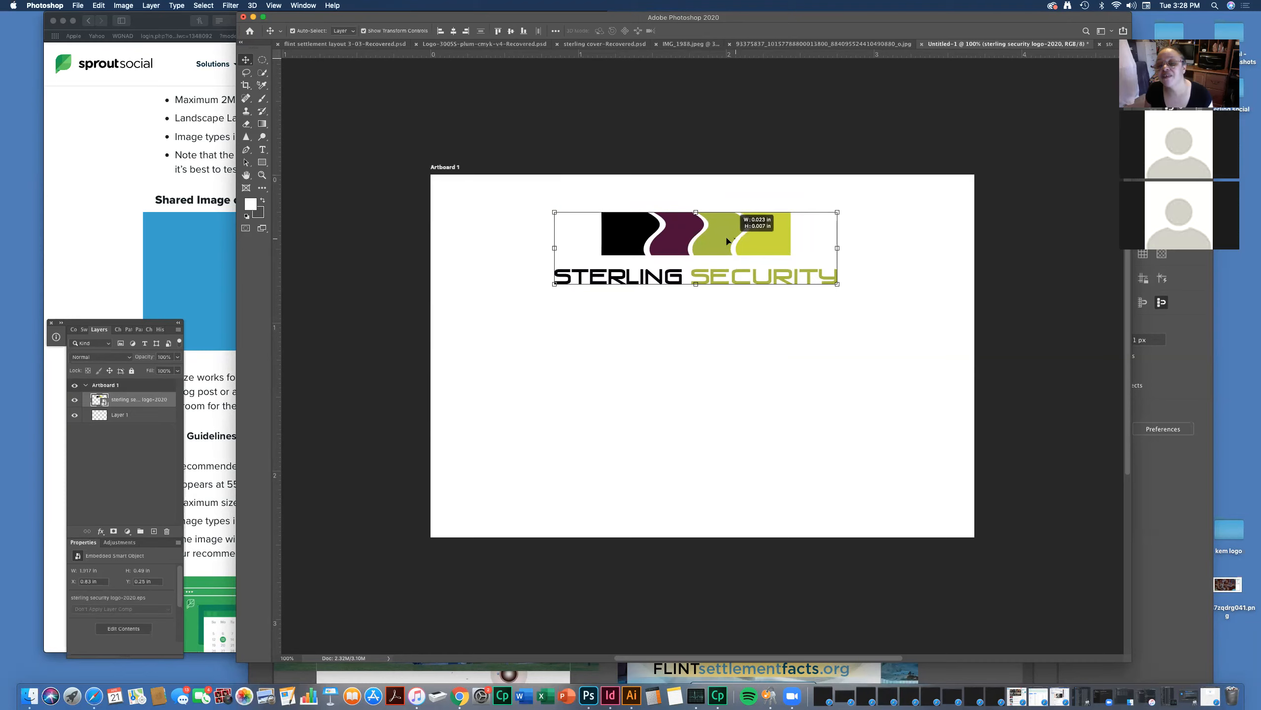
{"action": "mouse_move", "coordinate": [741, 232]}
{"action": "left_mouse_down"}
{"action": "mouse_move", "coordinate": [771, 232]}
{"action": "mouse_move", "coordinate": [725, 234]}
{"action": "mouse_move", "coordinate": [732, 225]}
{"action": "left_mouse_up"}
{"action": "left_click", "coordinate": [805, 378]}
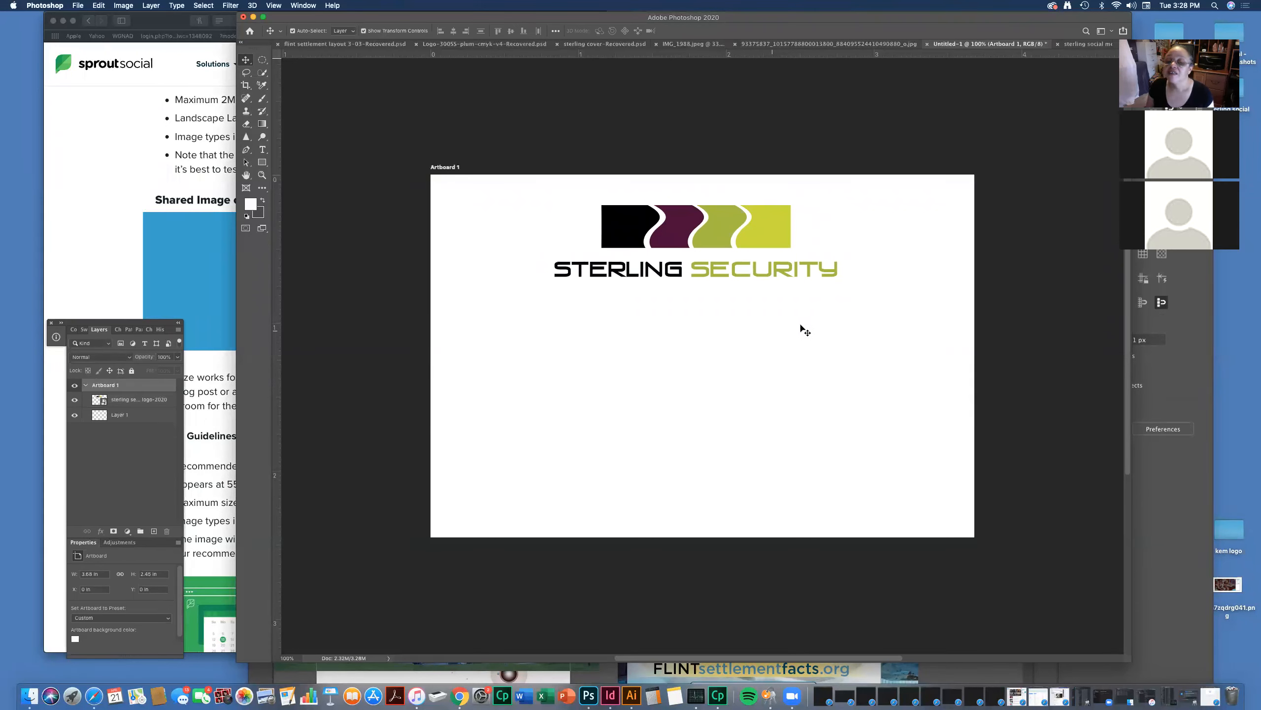
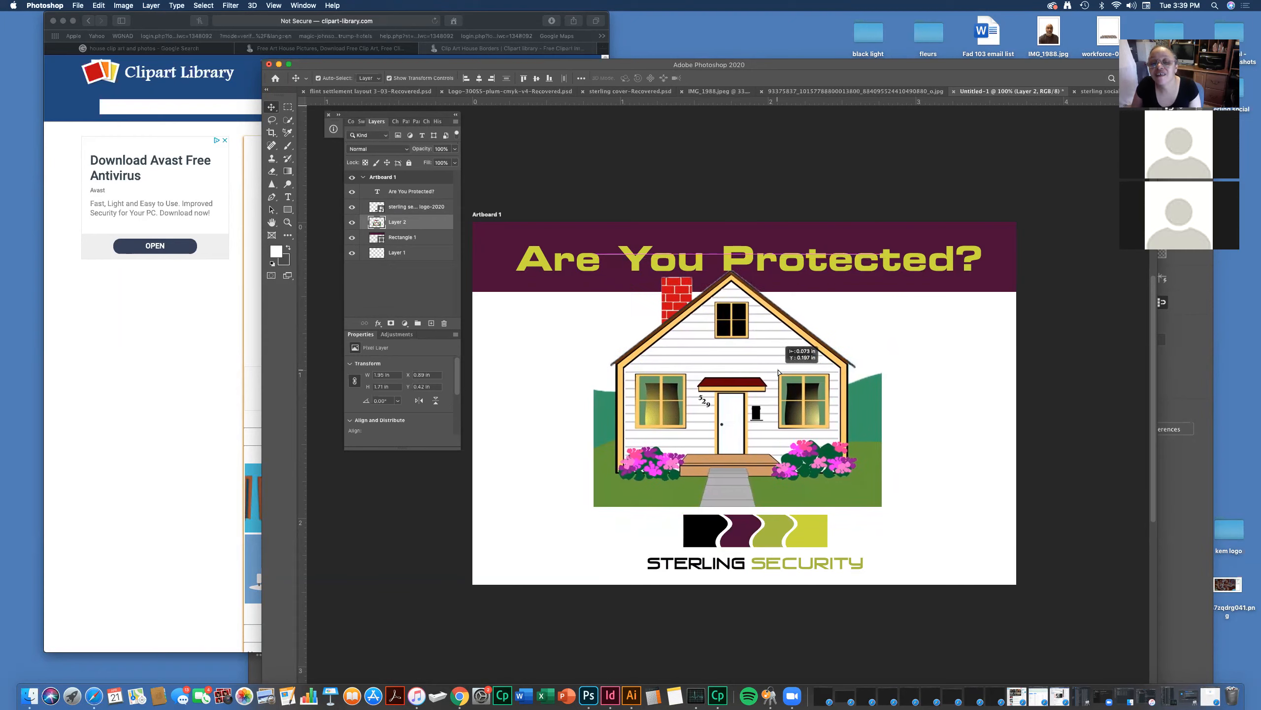
- Shift the house illustration slightly to the left between the headline banner and the logo, at about X 0.79 in
{"action": "left_click", "coordinate": [934, 370]}
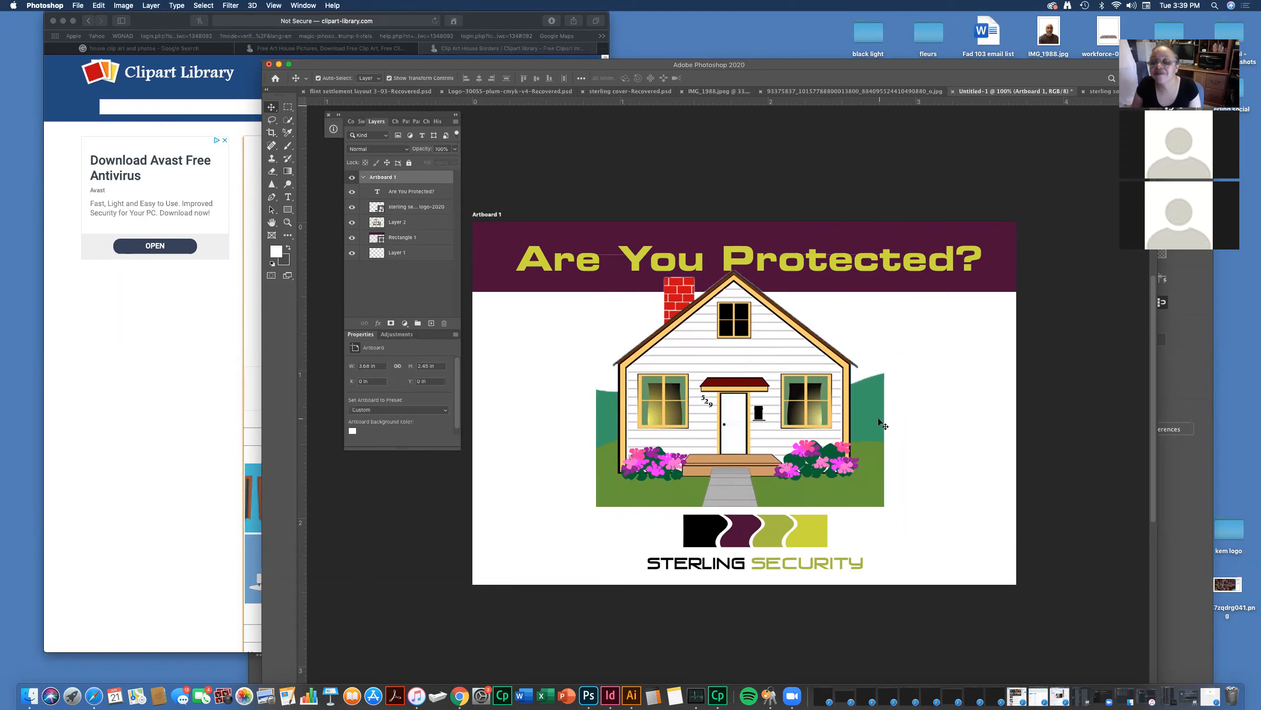
{"action": "left_click_drag", "start_coordinate": [849, 435], "coordinate": [882, 433]}
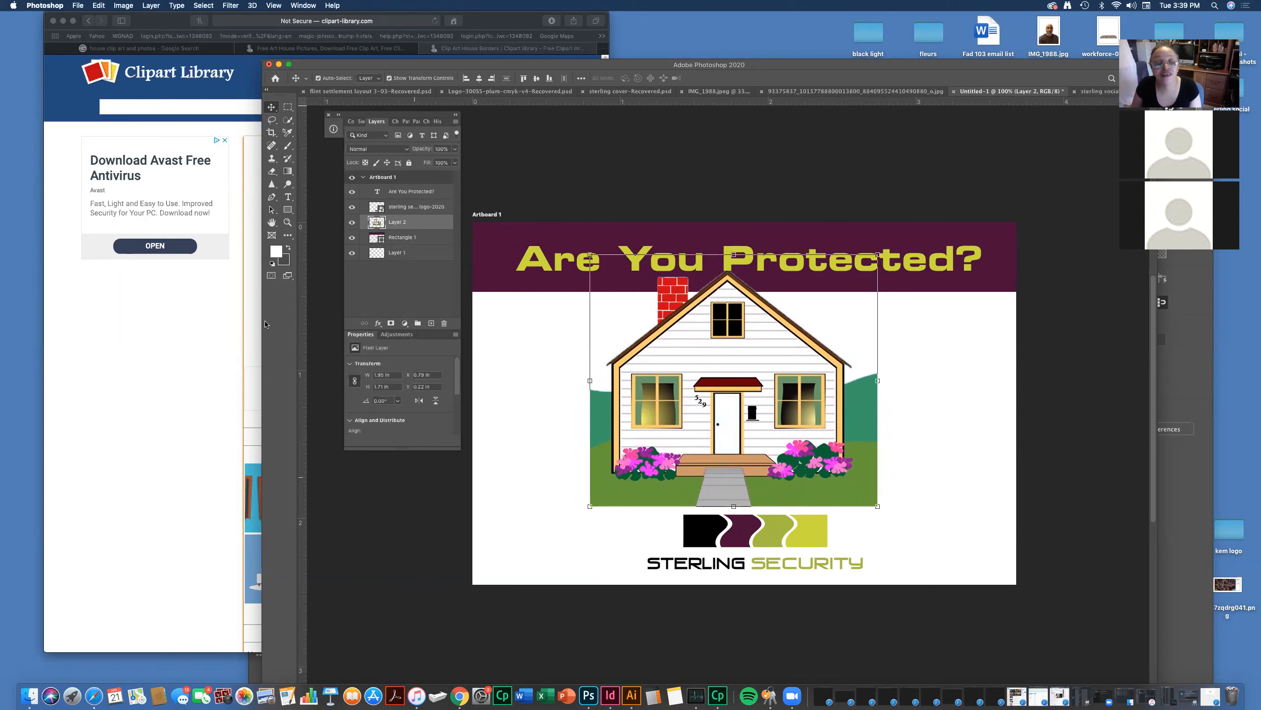
- Select the pink flowers at the left end of the house's left bush with the Quick Selection tool
{"action": "key", "text": "z"}
{"action": "left_click", "coordinate": [685, 514]}
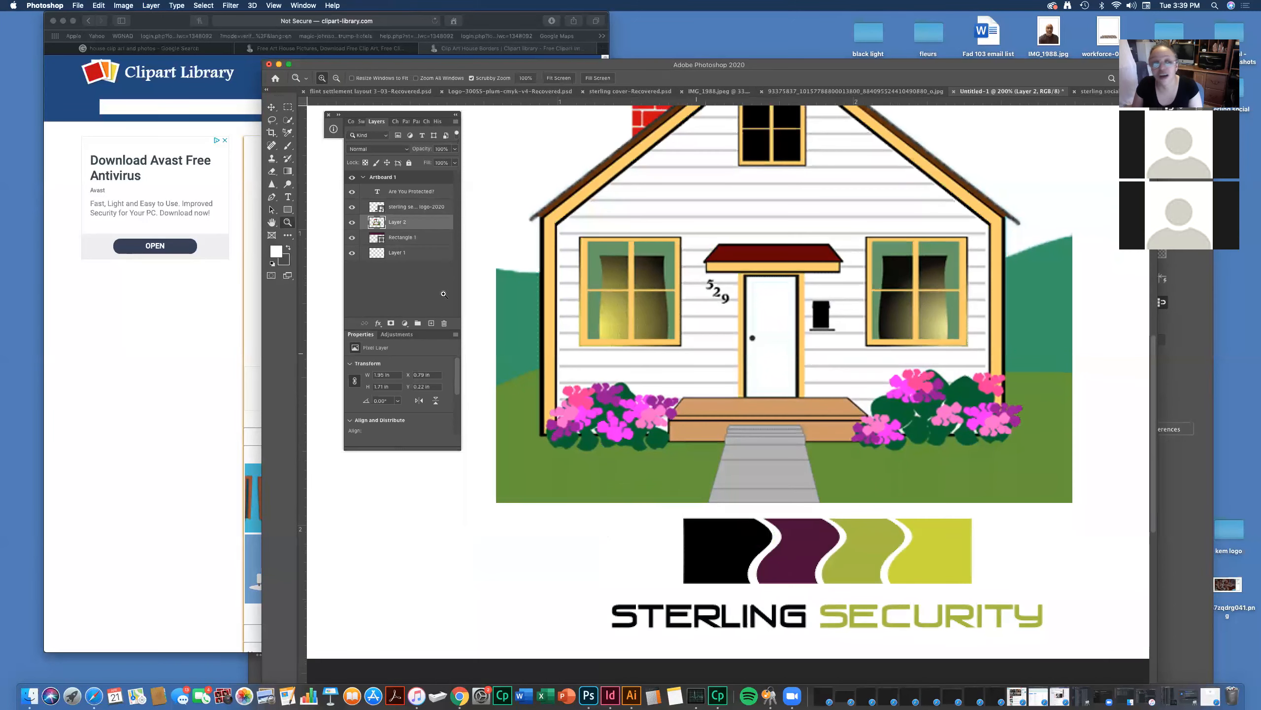
{"action": "left_click", "coordinate": [289, 120]}
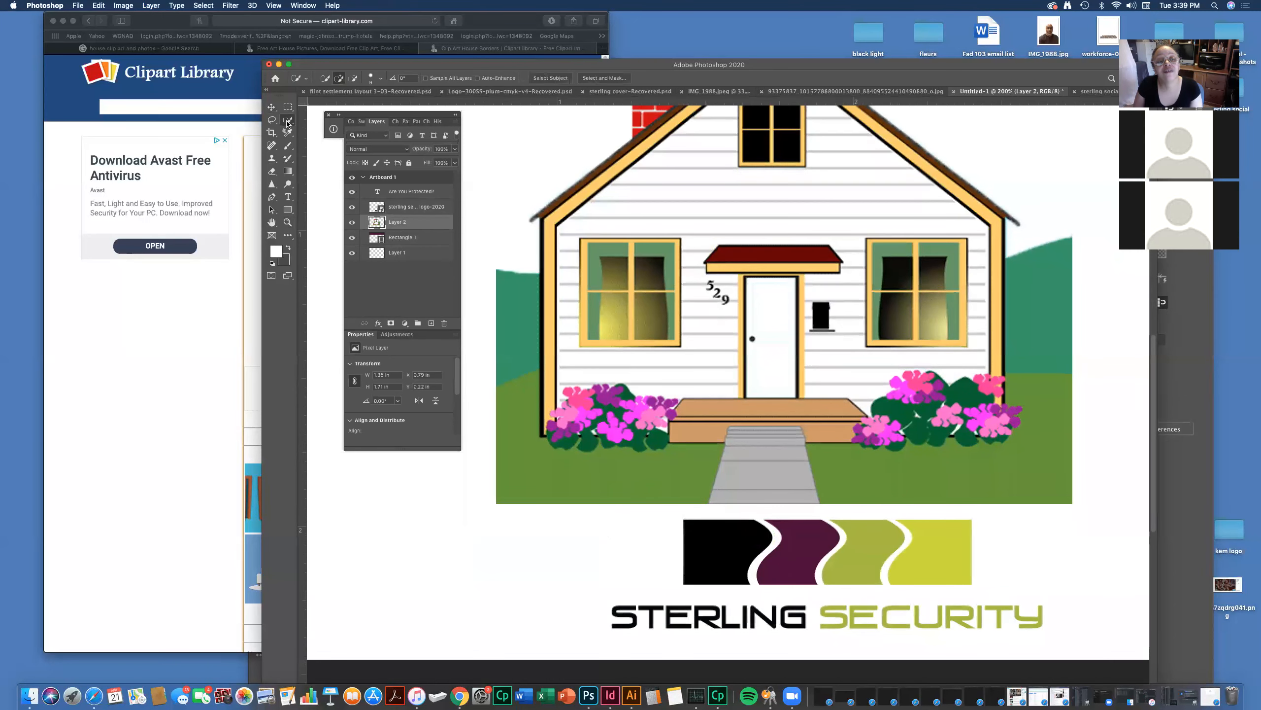
{"action": "left_click_drag", "start_coordinate": [568, 400], "coordinate": [562, 412]}
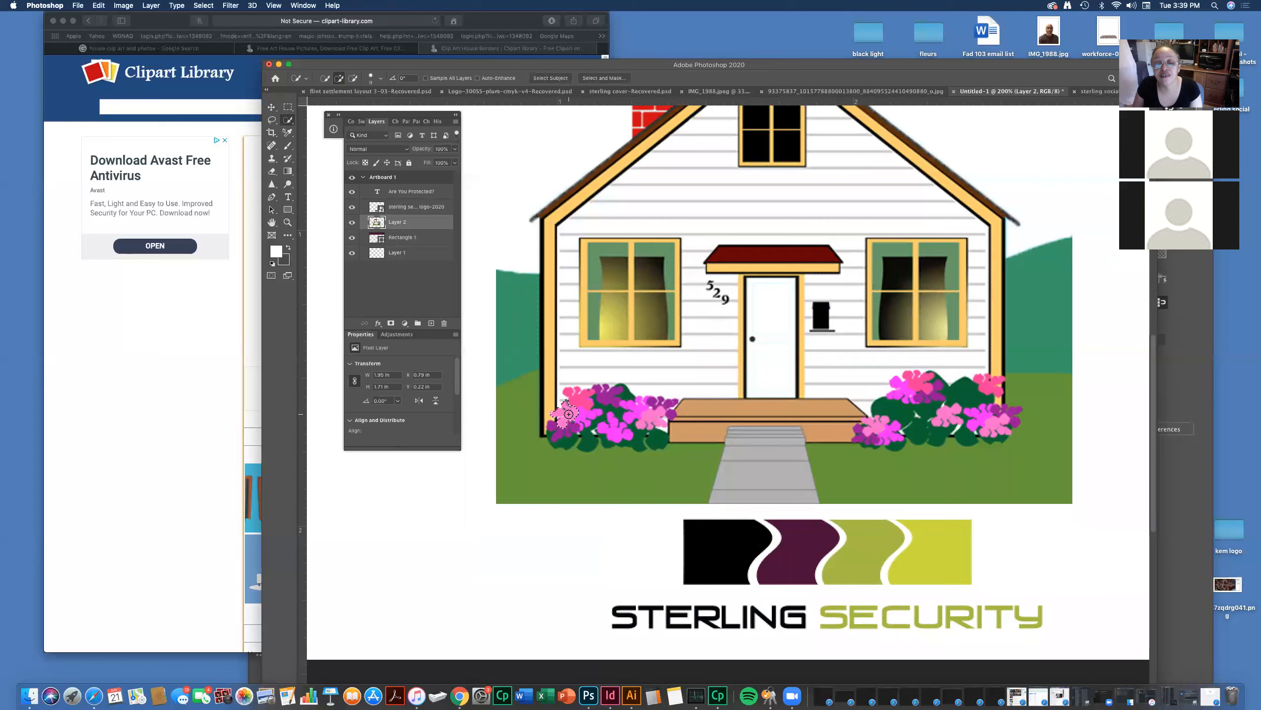
{"action": "mouse_move", "coordinate": [578, 401]}
{"action": "left_mouse_down"}
{"action": "mouse_move", "coordinate": [554, 417]}
{"action": "mouse_move", "coordinate": [592, 403]}
{"action": "left_mouse_up"}
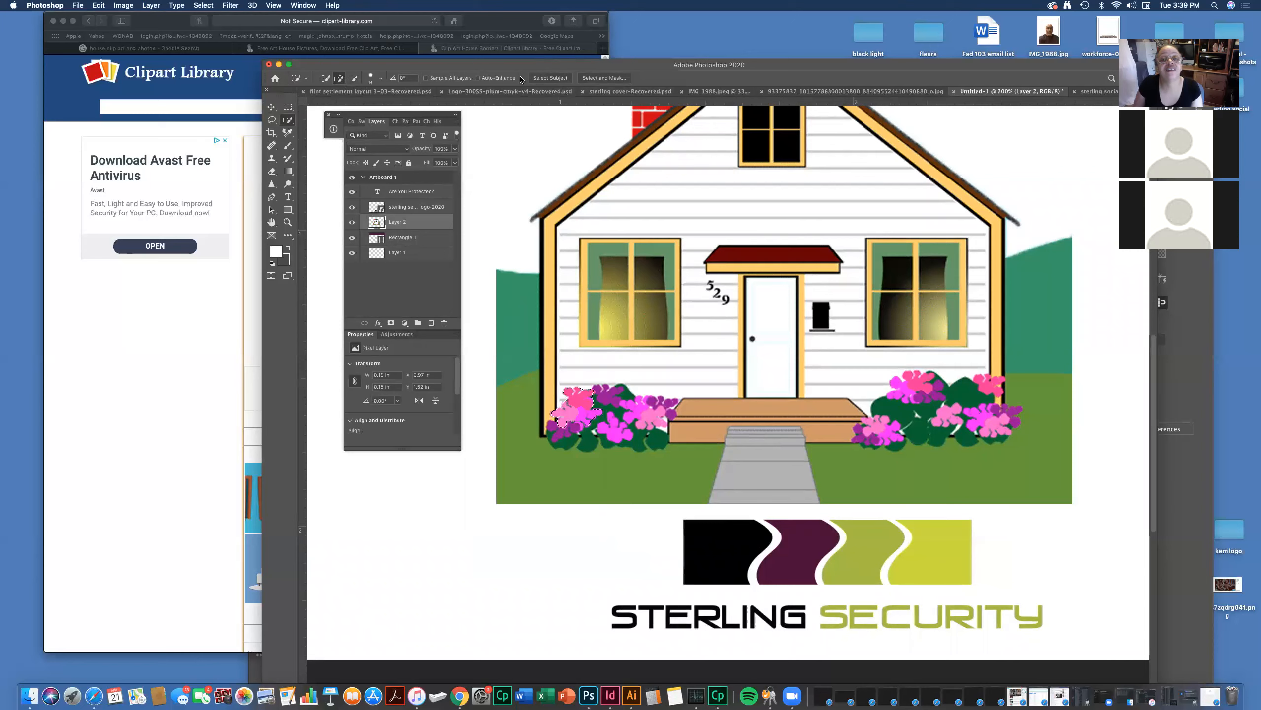
- Try filling the selected flowers with the plum colour 4c0c39 sampled from the logo, and undo that fill
{"action": "left_click", "coordinate": [106, 5]}
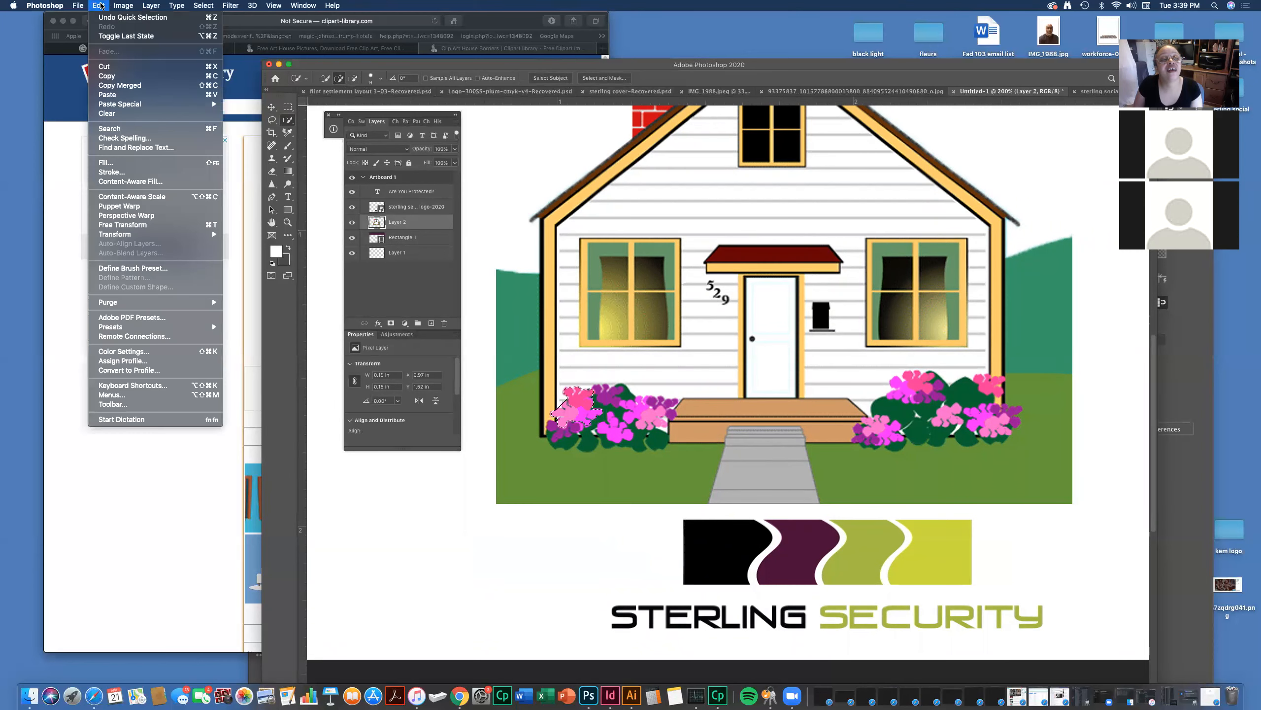
{"action": "left_click", "coordinate": [120, 164]}
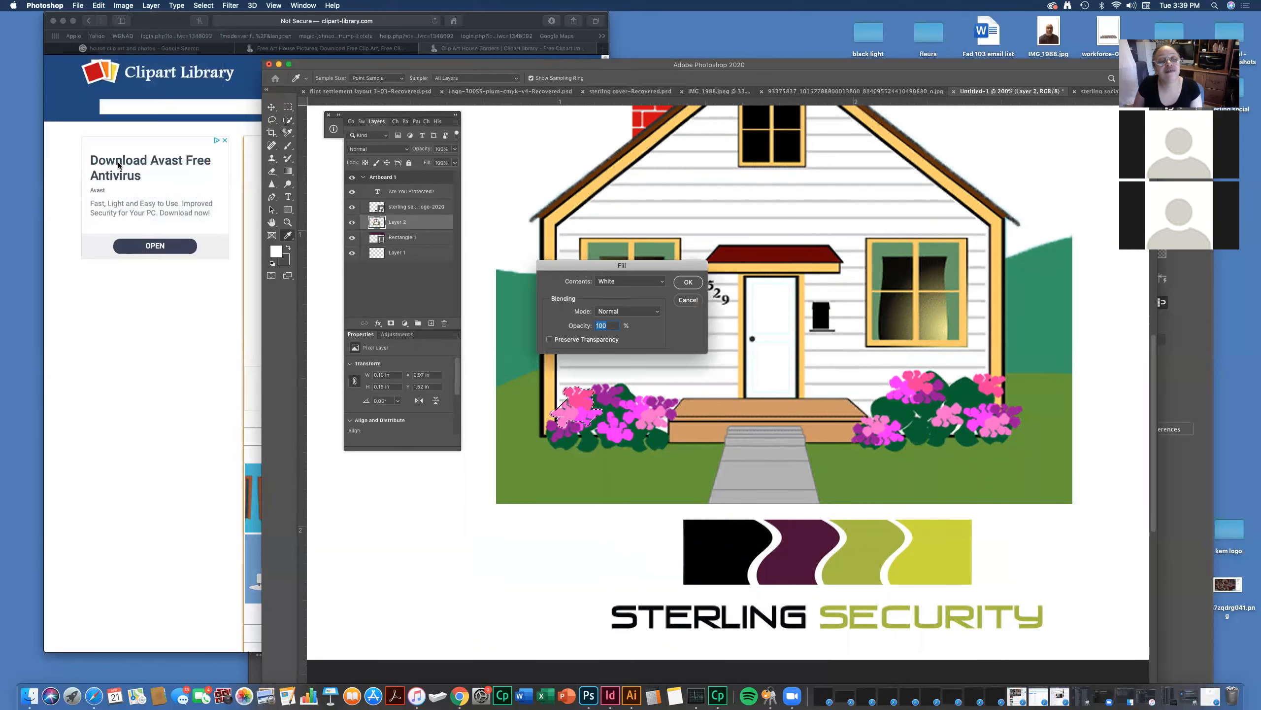
{"action": "left_click", "coordinate": [660, 283]}
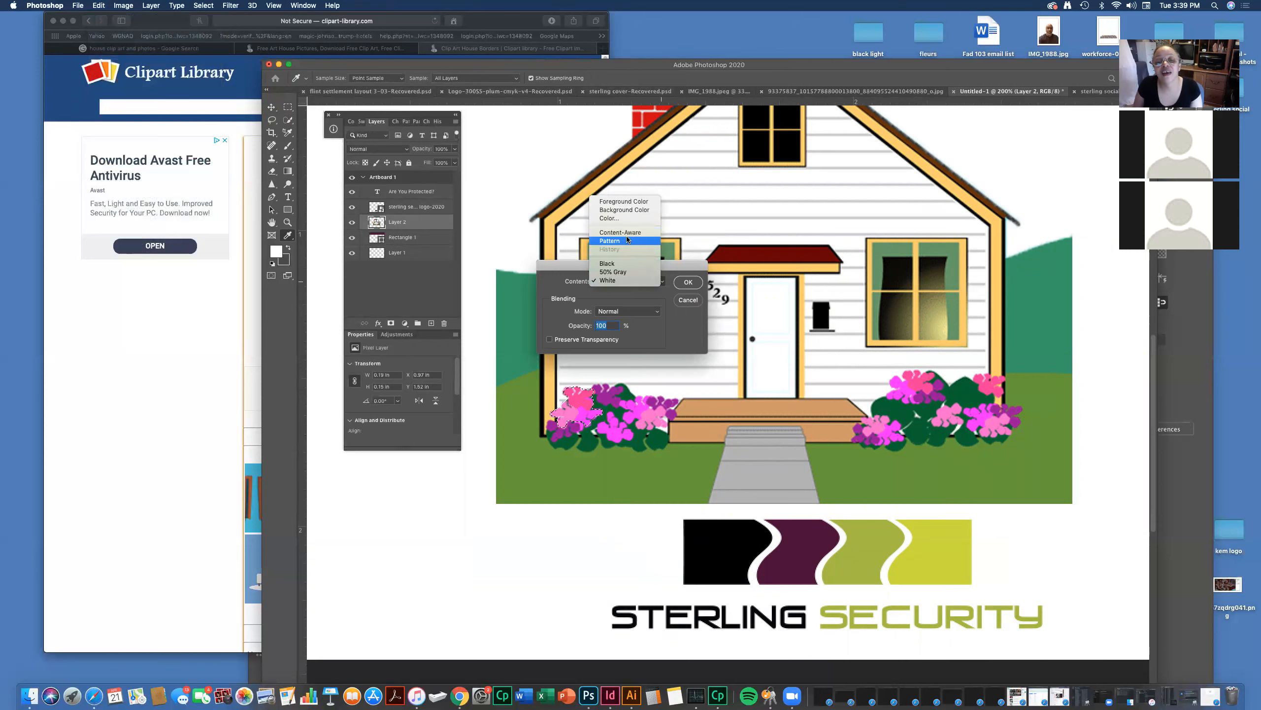
{"action": "left_click", "coordinate": [625, 218]}
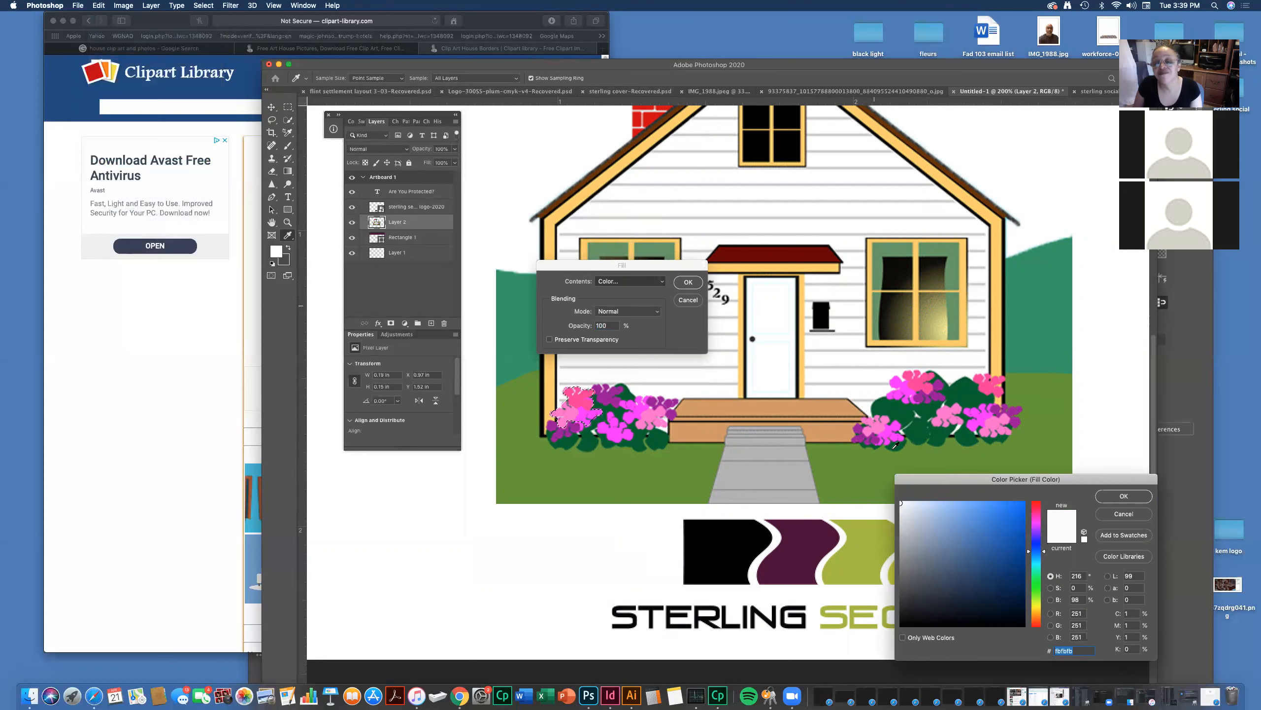
{"action": "left_click", "coordinate": [815, 550]}
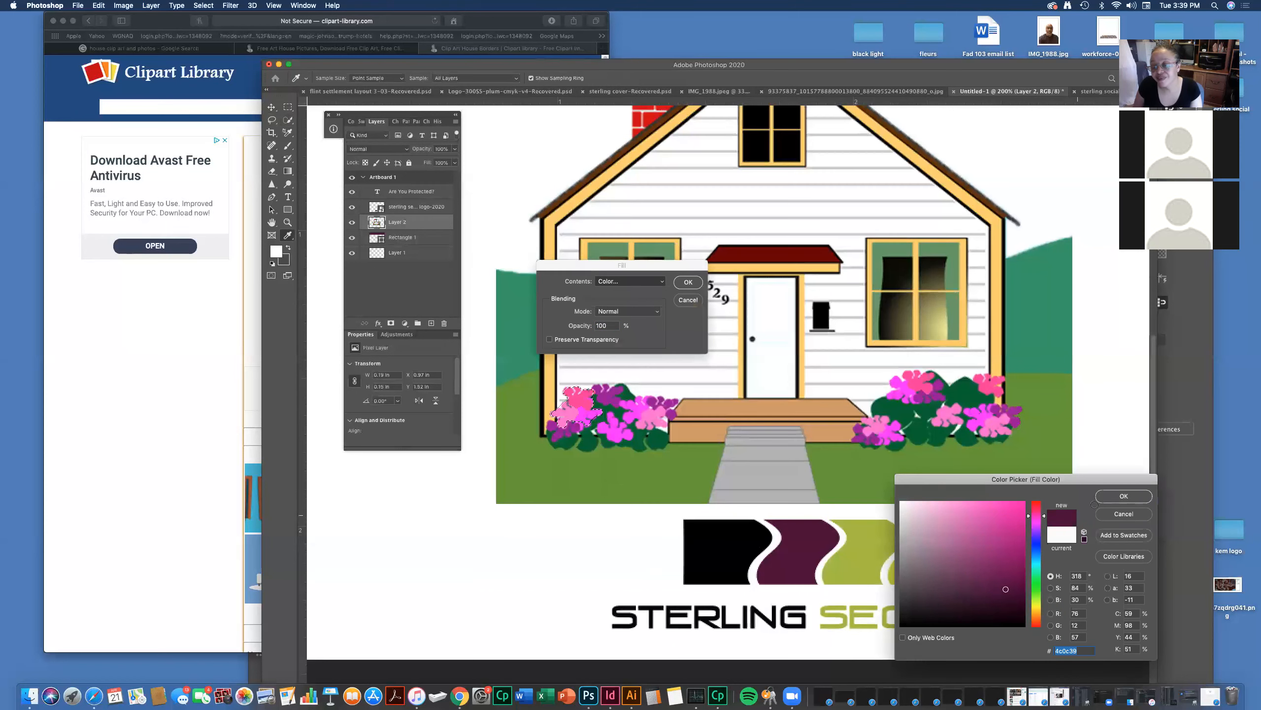
{"action": "left_click", "coordinate": [1120, 497]}
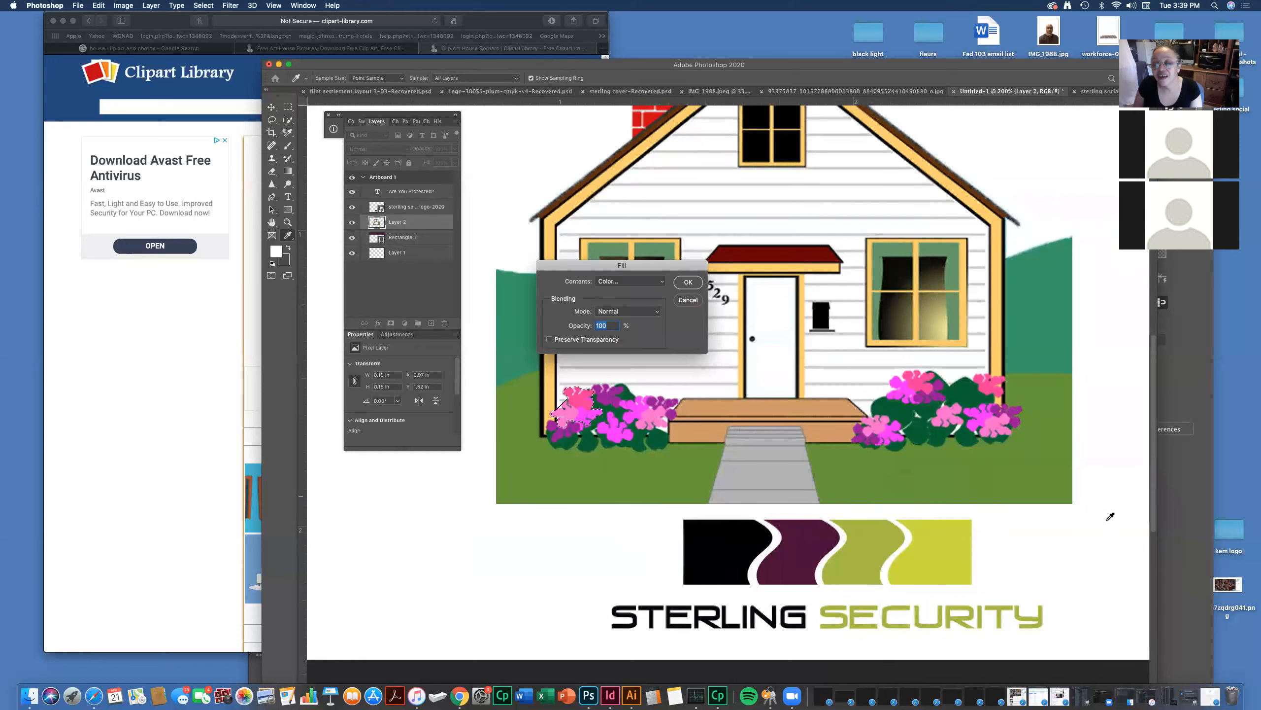
{"action": "left_click", "coordinate": [688, 282]}
{"action": "key", "text": "w"}
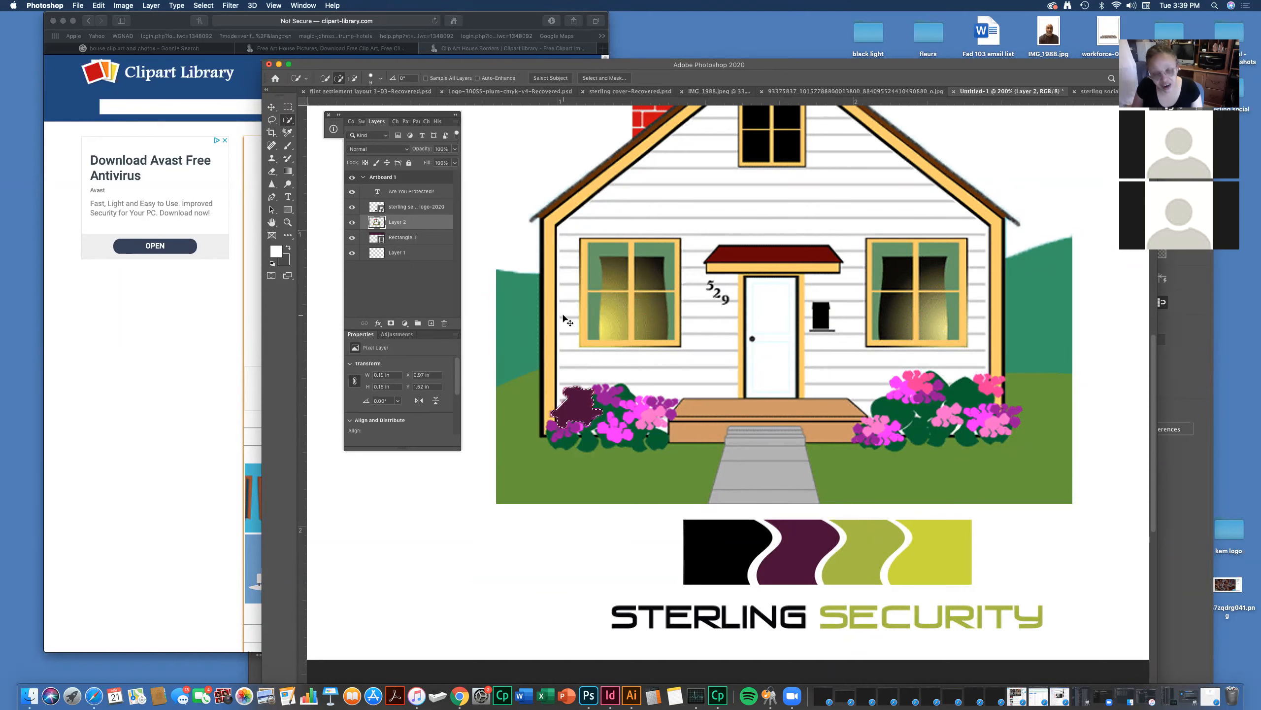
{"action": "key", "text": "Delete"}
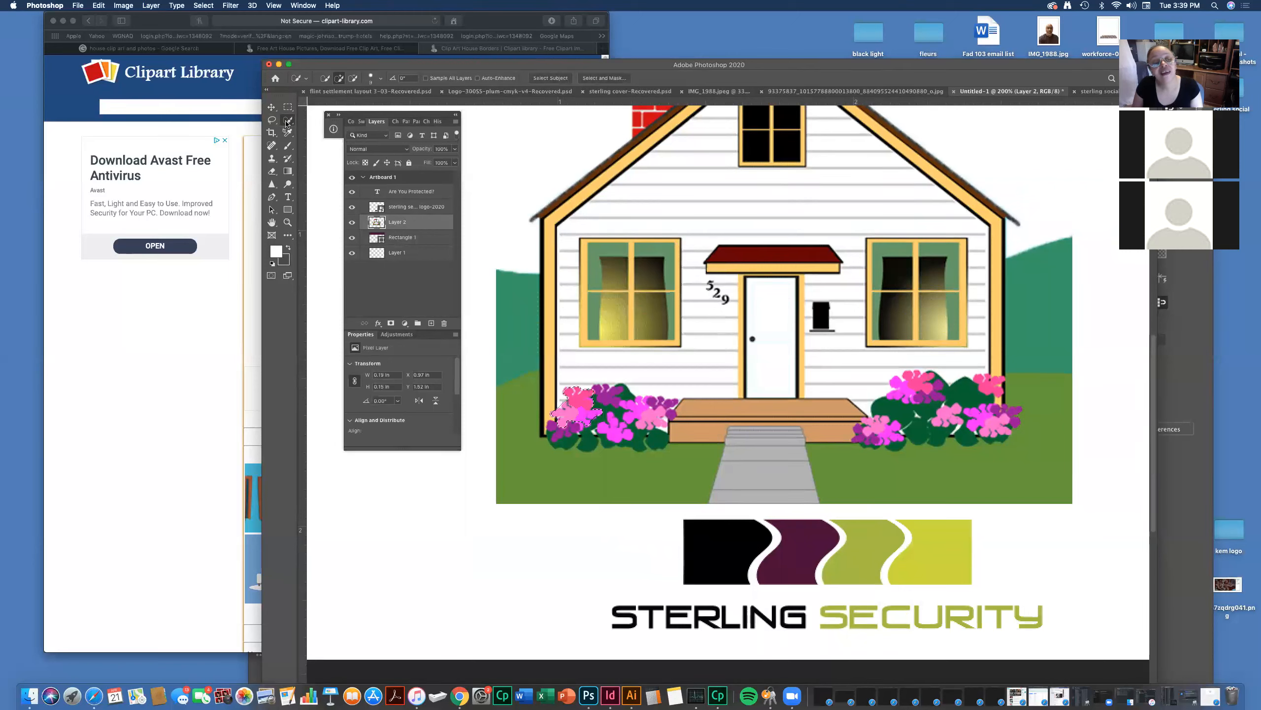
- Trace a Lasso selection around the single bright magenta flower at the lower middle of the left bush
{"action": "left_click", "coordinate": [279, 134]}
{"action": "left_click", "coordinate": [273, 171]}
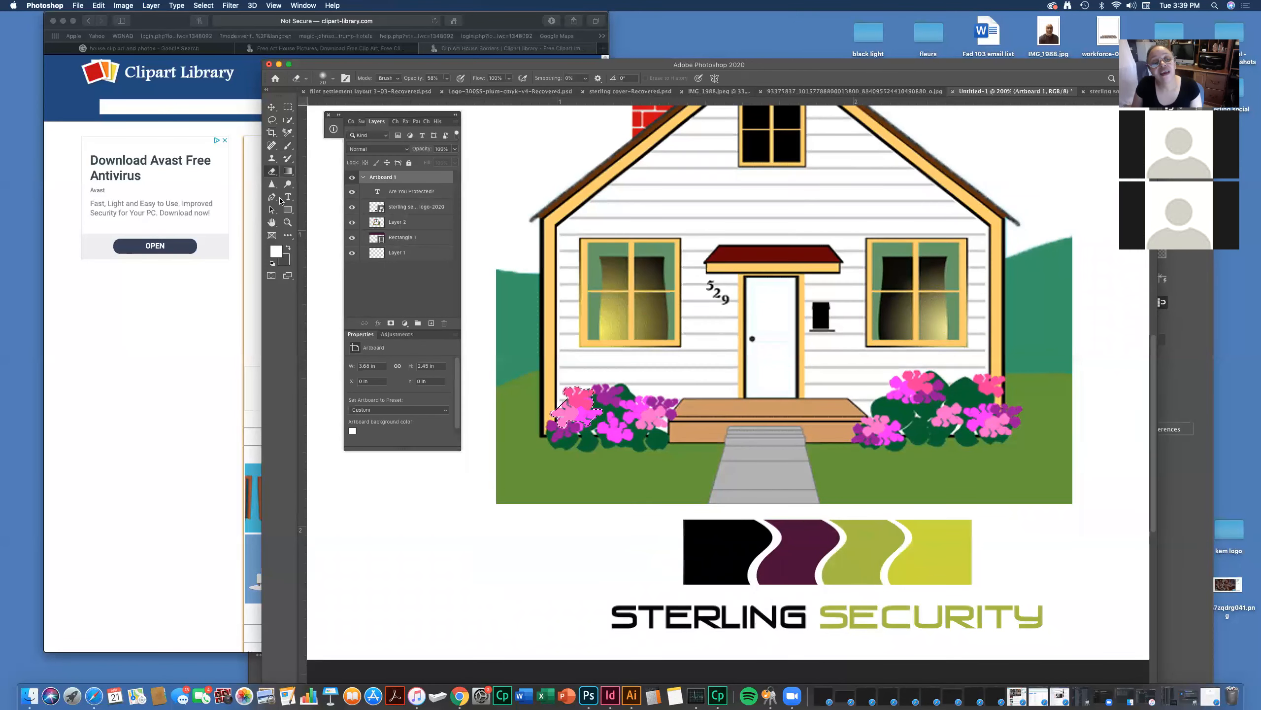
{"action": "left_click", "coordinate": [288, 222]}
{"action": "left_click", "coordinate": [615, 444]}
{"action": "left_click", "coordinate": [586, 412]}
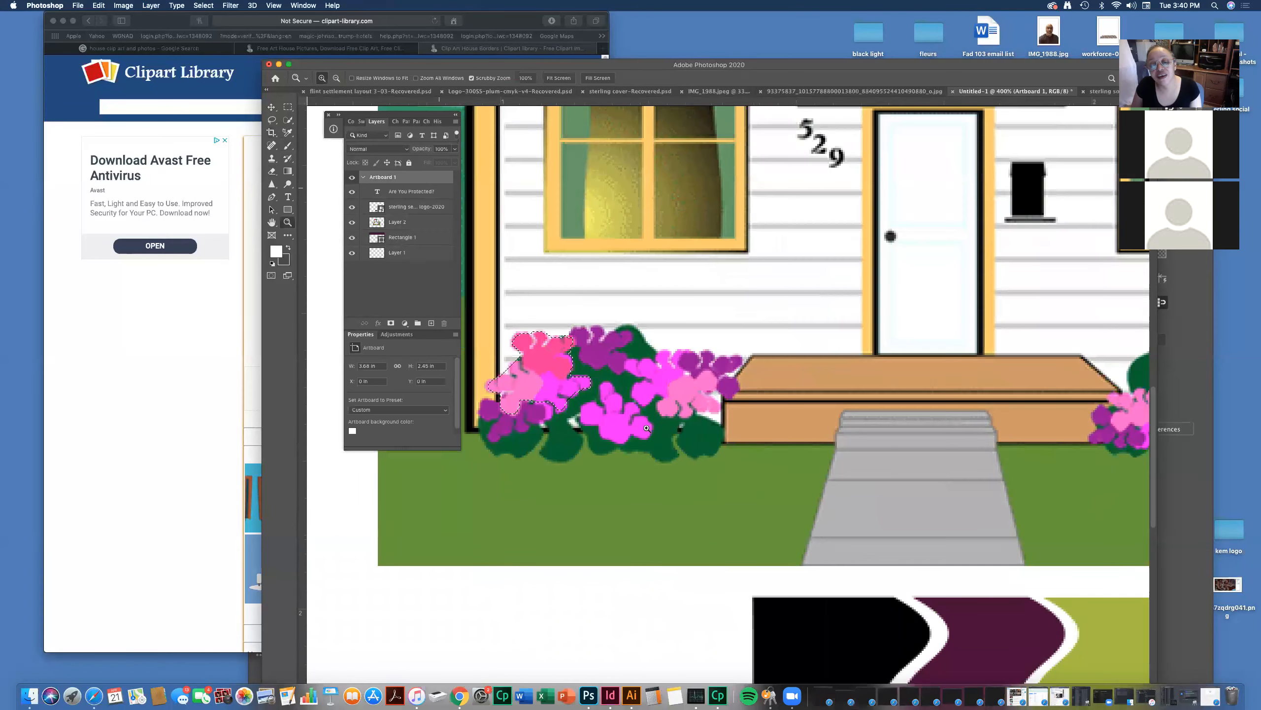
{"action": "left_click", "coordinate": [542, 348]}
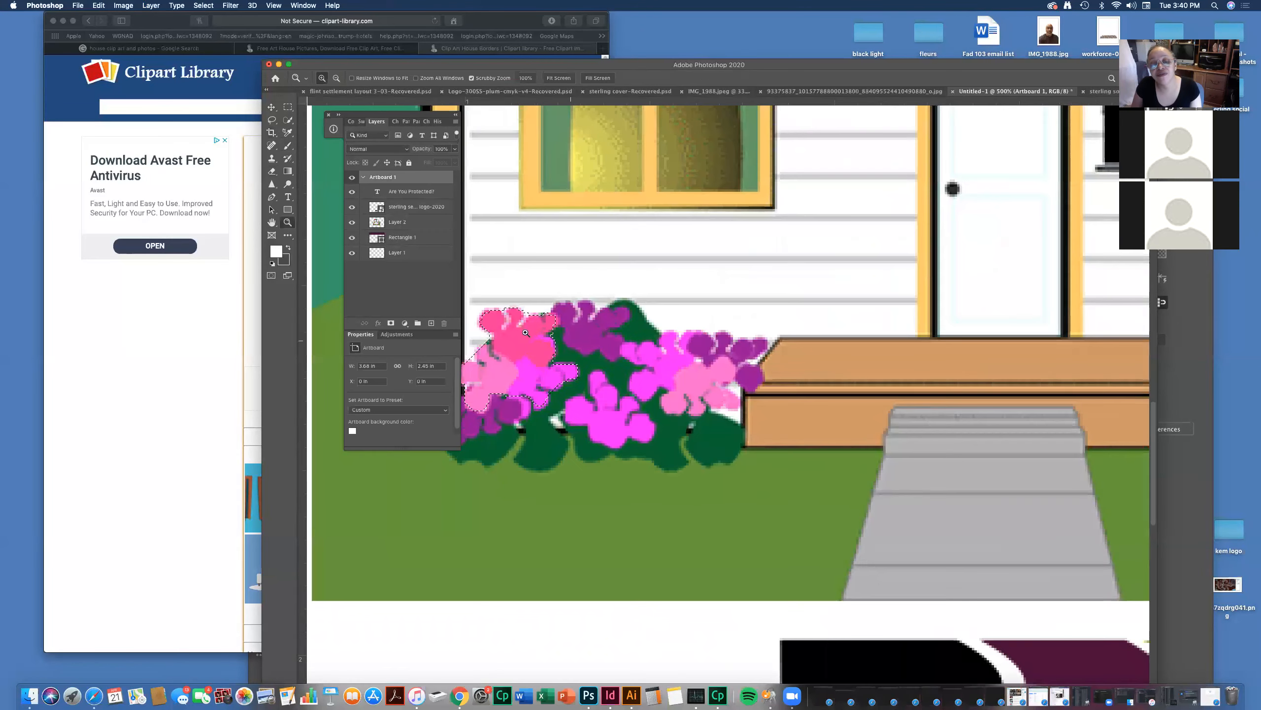
{"action": "left_click", "coordinate": [272, 107]}
{"action": "left_click", "coordinate": [272, 121]}
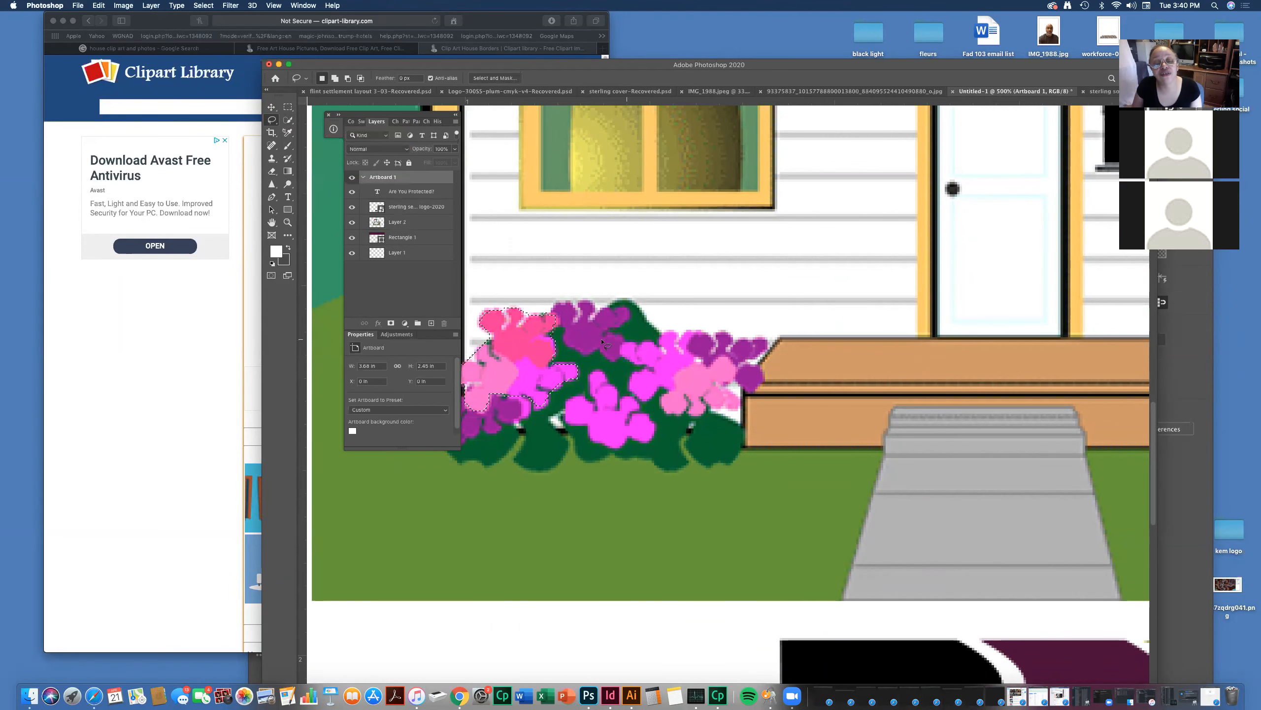
{"action": "left_click", "coordinate": [573, 340]}
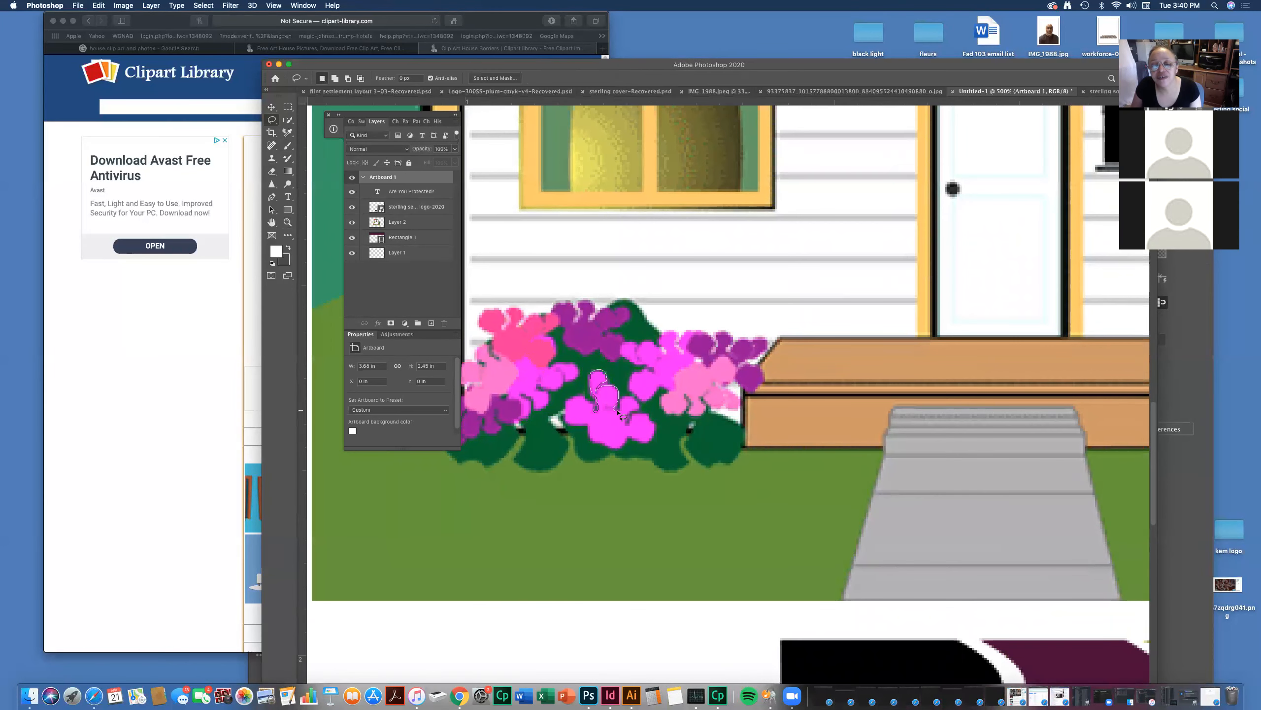
{"action": "left_click_drag", "start_coordinate": [624, 402], "coordinate": [638, 402]}
{"action": "mouse_move", "coordinate": [634, 421]}
{"action": "left_mouse_down"}
{"action": "mouse_move", "coordinate": [643, 417]}
{"action": "mouse_move", "coordinate": [630, 438]}
{"action": "left_mouse_up"}
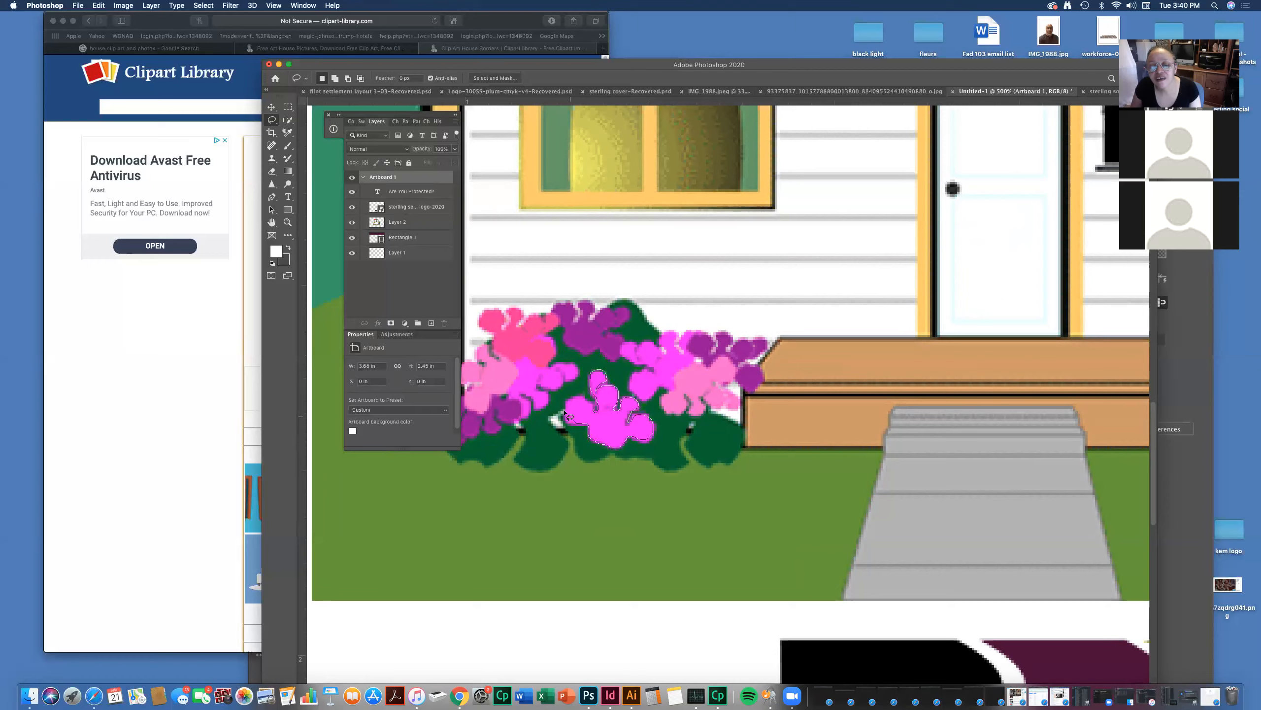
{"action": "left_click_drag", "start_coordinate": [596, 412], "coordinate": [628, 441]}
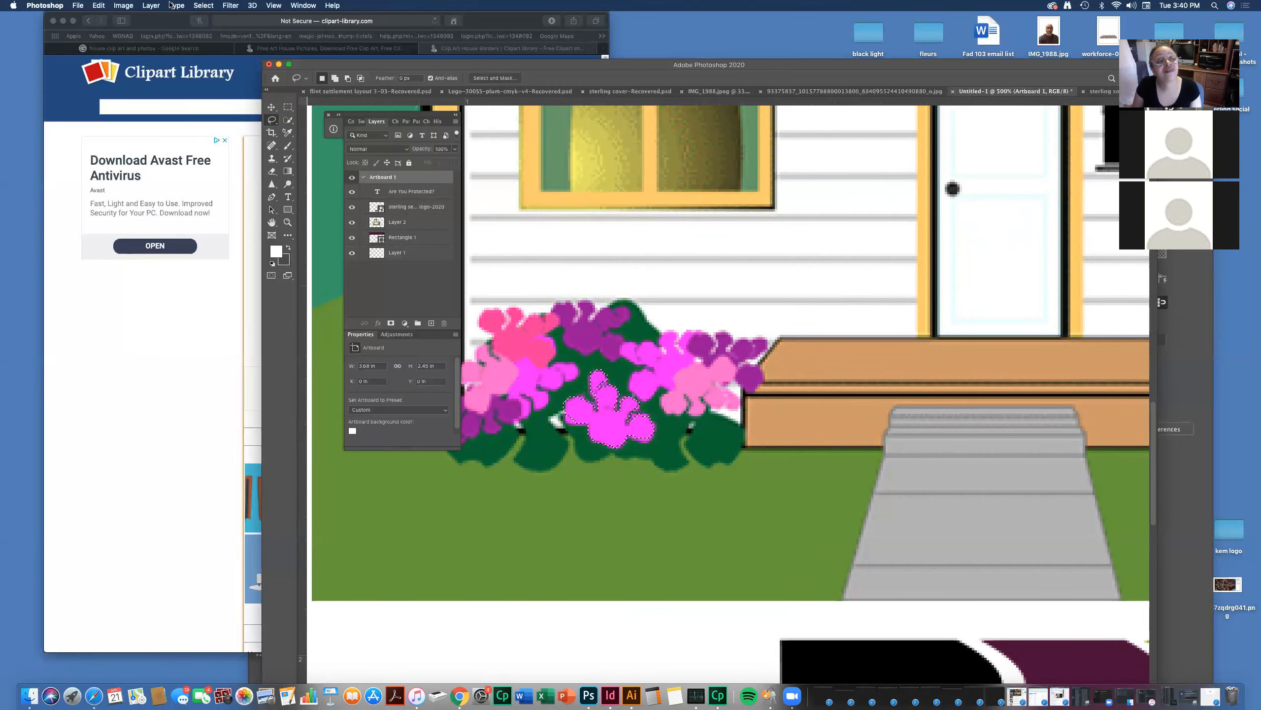
{"action": "left_click", "coordinate": [123, 5]}
{"action": "mouse_move", "coordinate": [153, 5]}
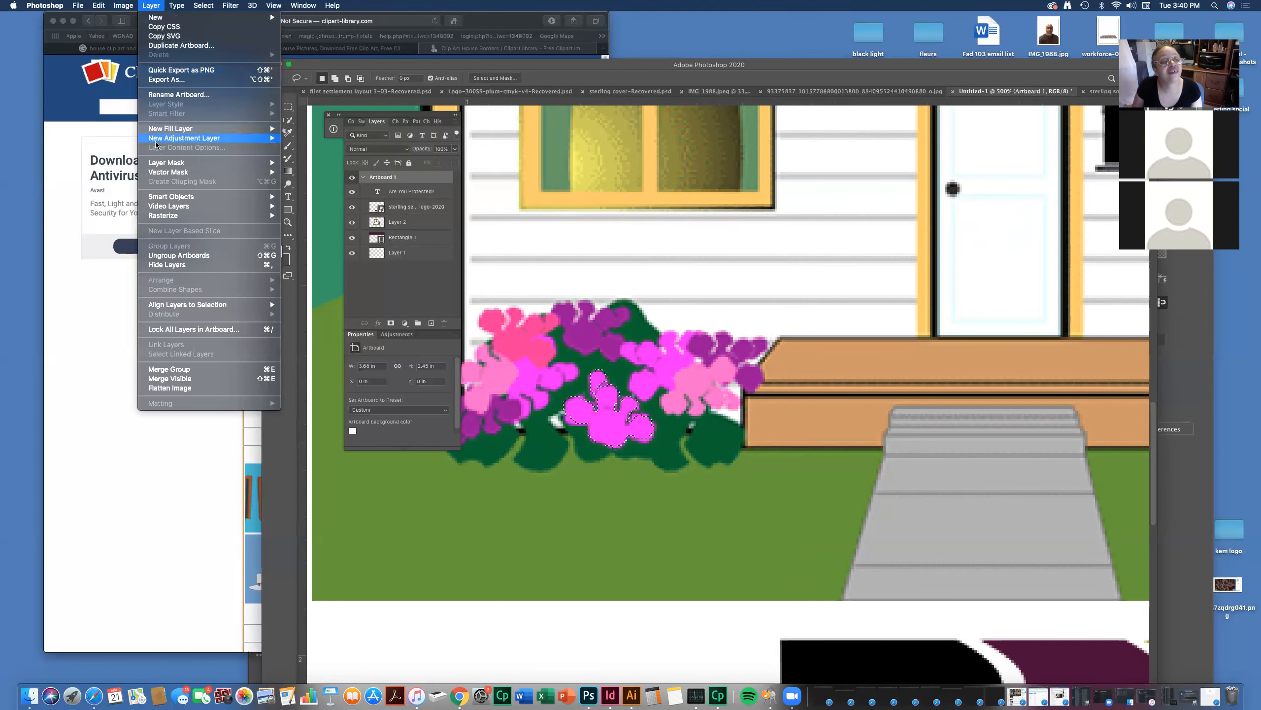
{"action": "mouse_move", "coordinate": [155, 140]}
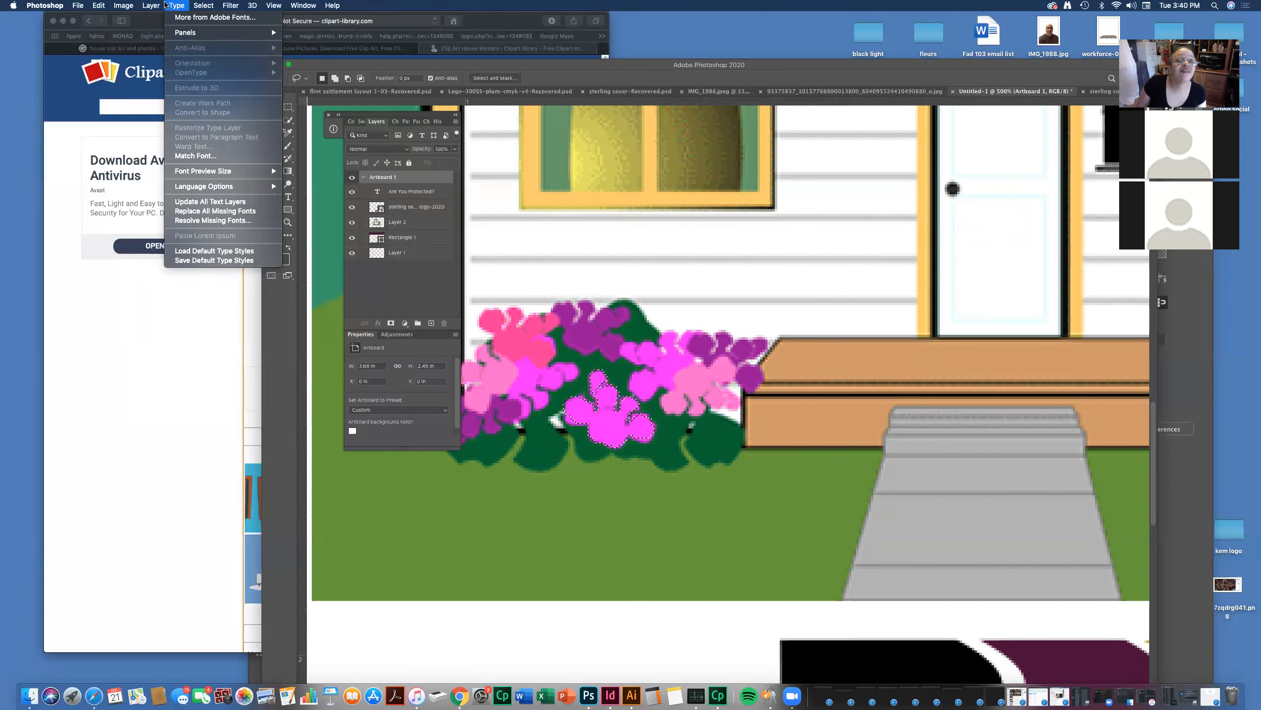
{"action": "left_click", "coordinate": [166, 6]}
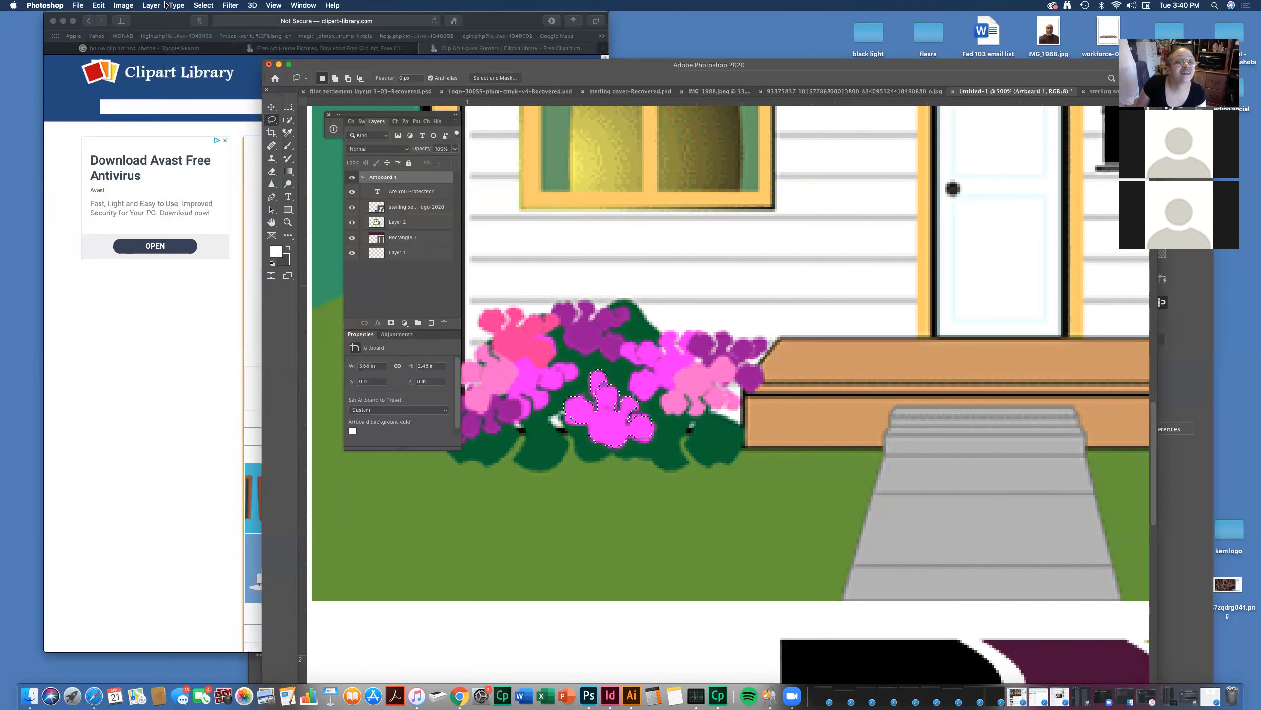
{"action": "left_click", "coordinate": [120, 5]}
{"action": "mouse_move", "coordinate": [100, 5]}
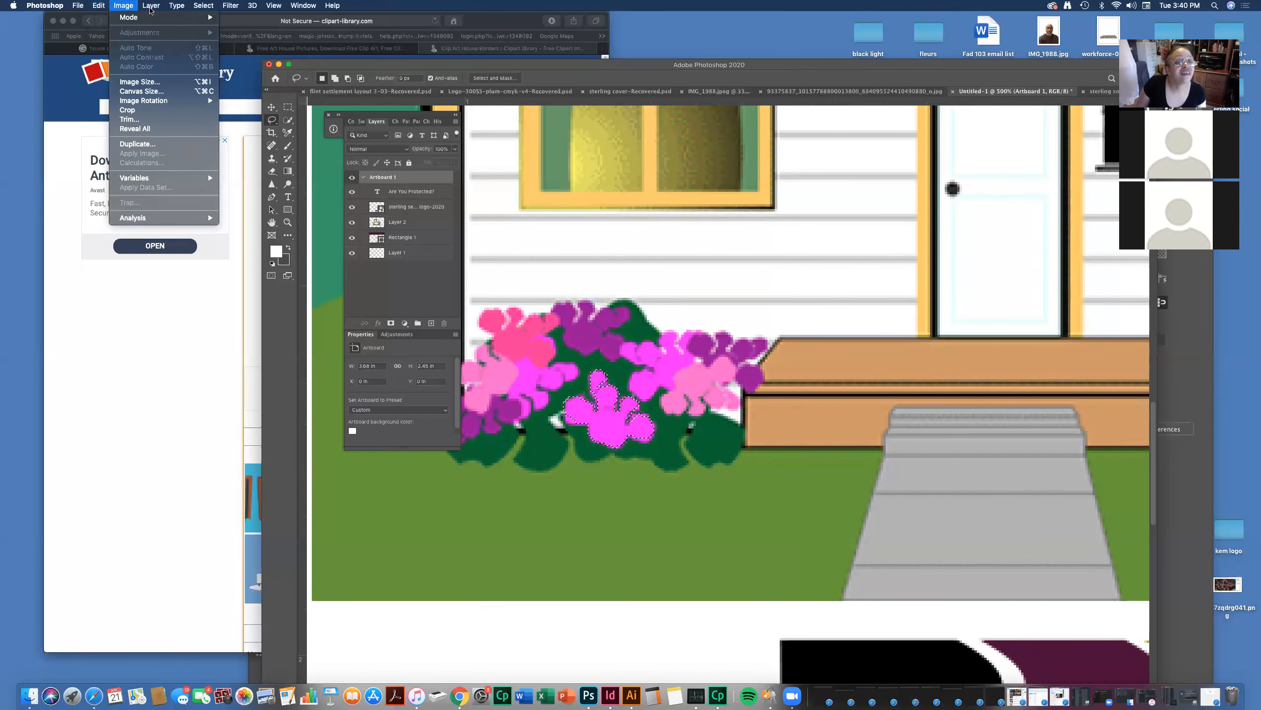
{"action": "left_click", "coordinate": [151, 7]}
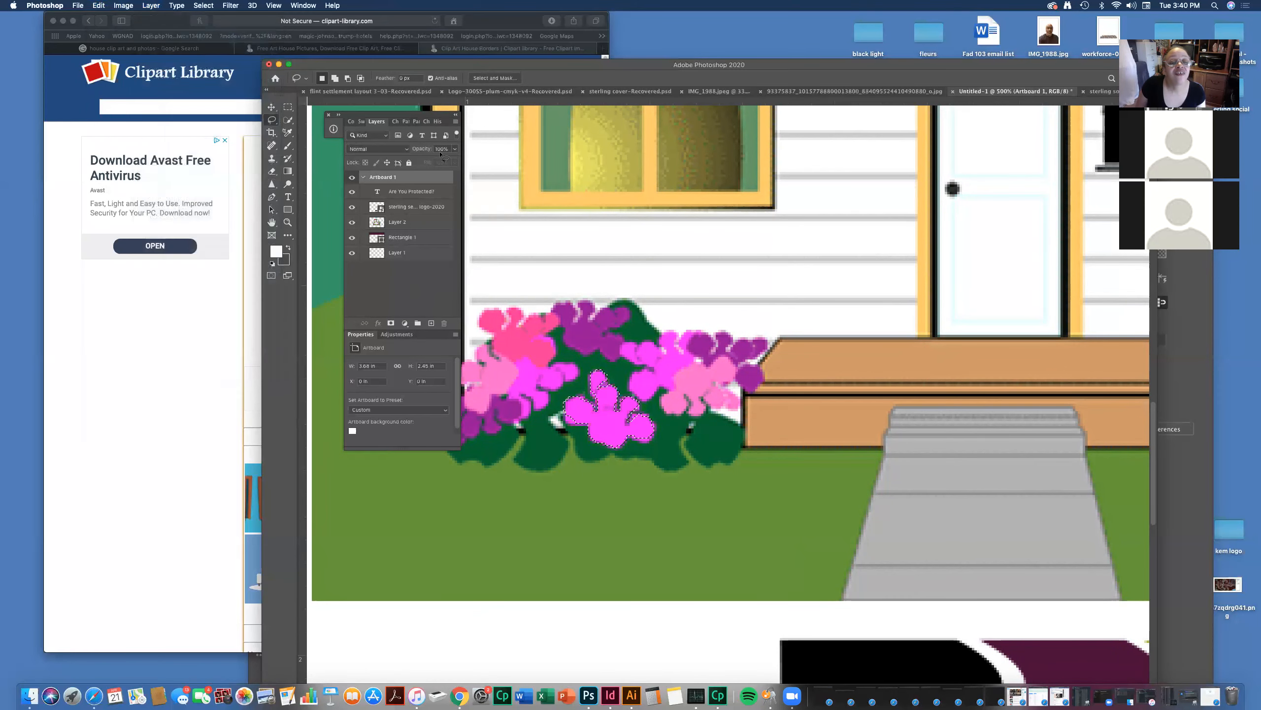
- Add a new layer to Artboard 1 with the default name and settings, keeping the flower selection active
{"action": "left_click", "coordinate": [455, 121]}
{"action": "left_click", "coordinate": [520, 133]}
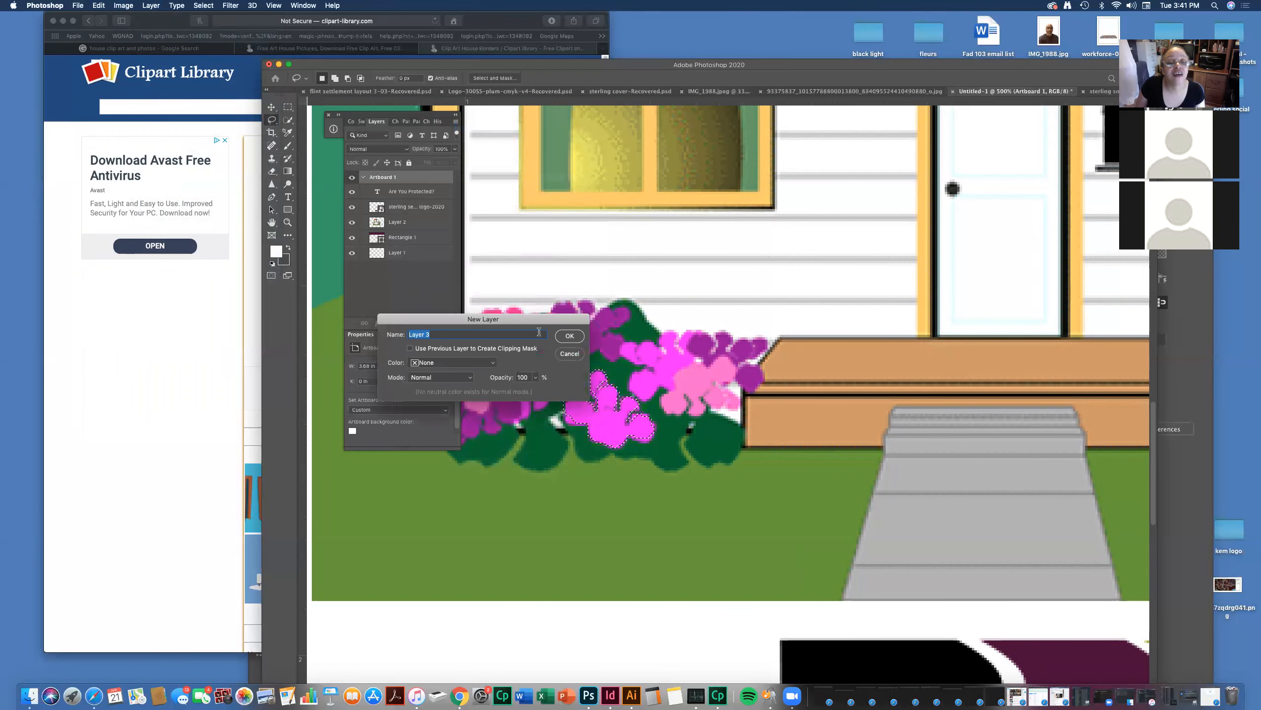
{"action": "key", "text": "Return"}
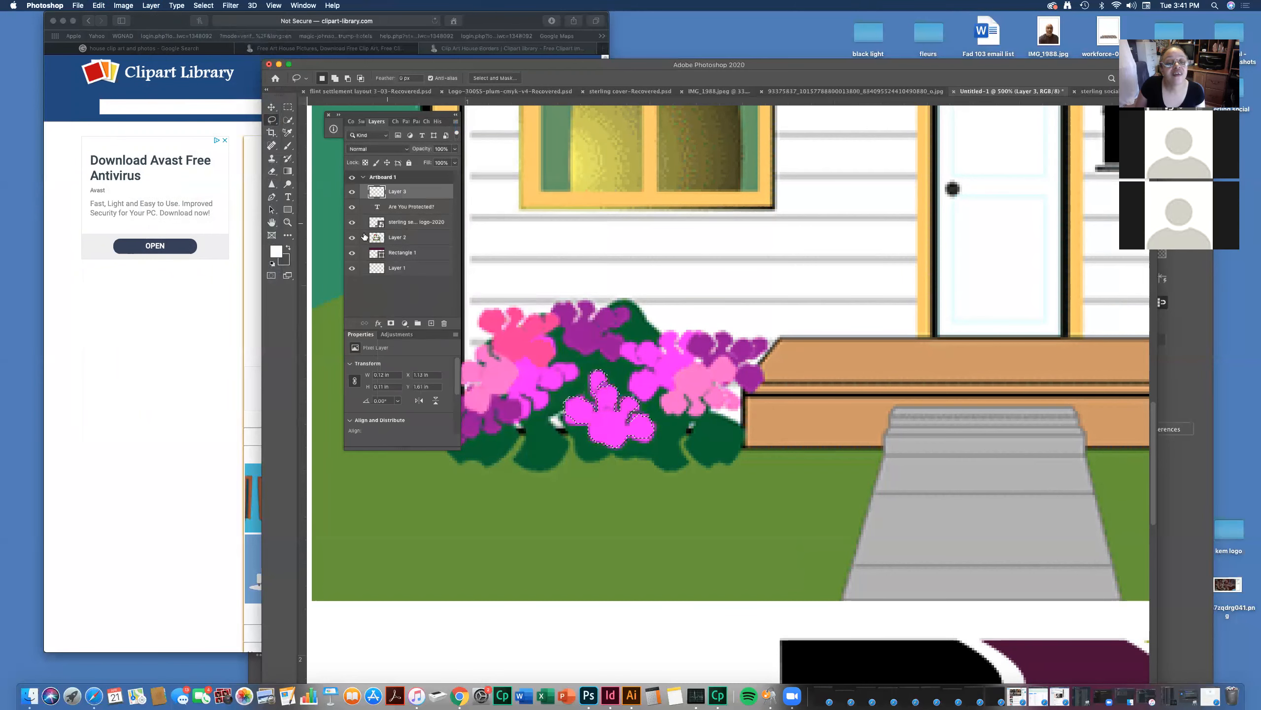
- Fill the flower selection on the new layer with the logo's plum colour at 100% opacity and deselect
{"action": "left_click", "coordinate": [124, 6]}
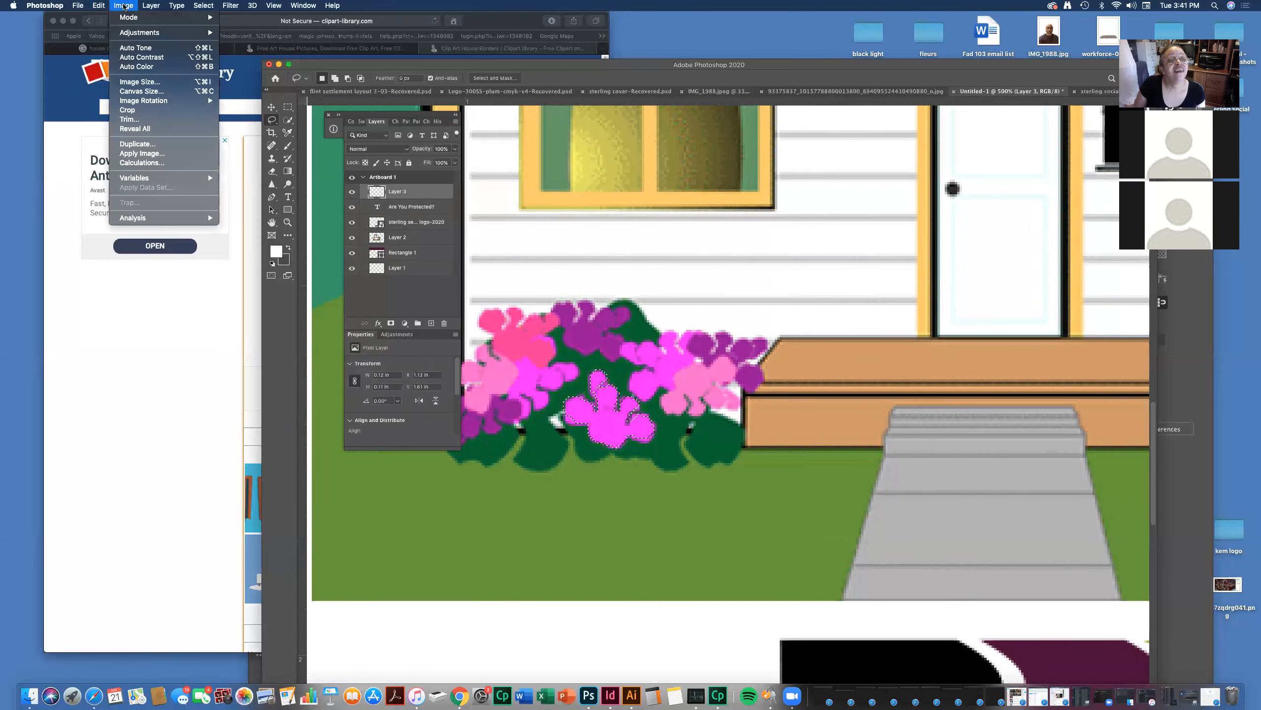
{"action": "mouse_move", "coordinate": [139, 6]}
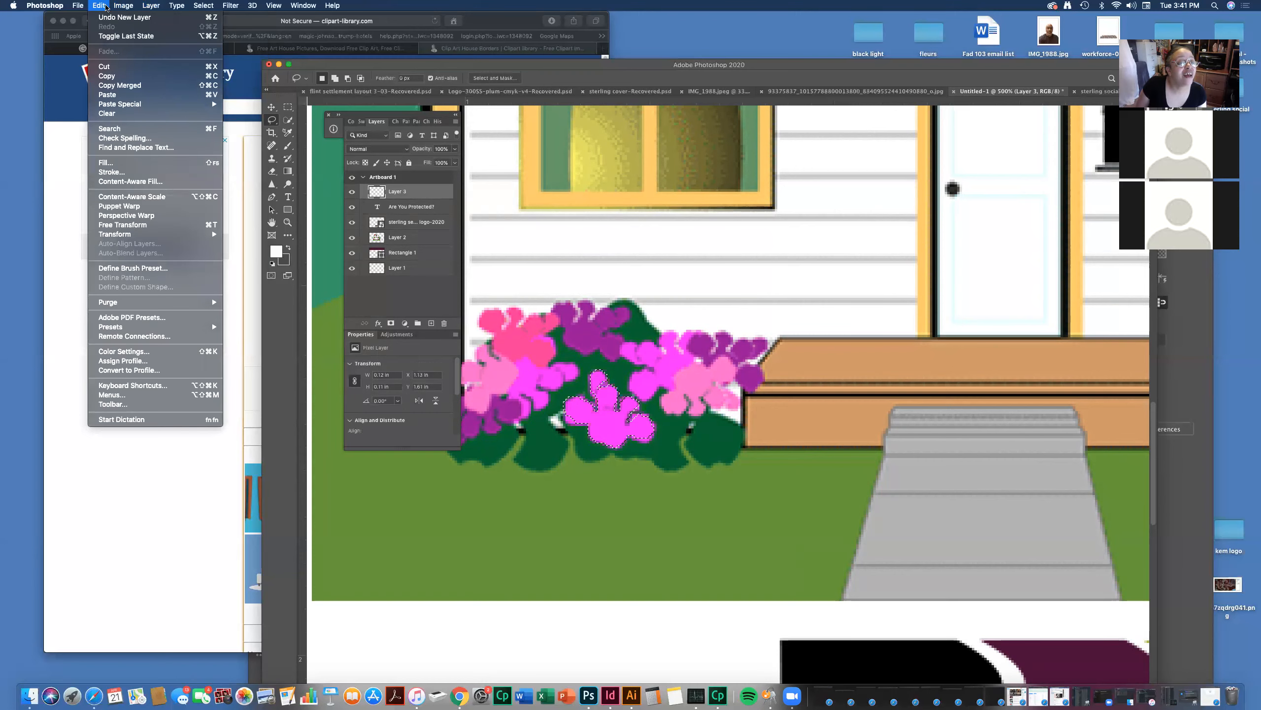
{"action": "left_click", "coordinate": [105, 162]}
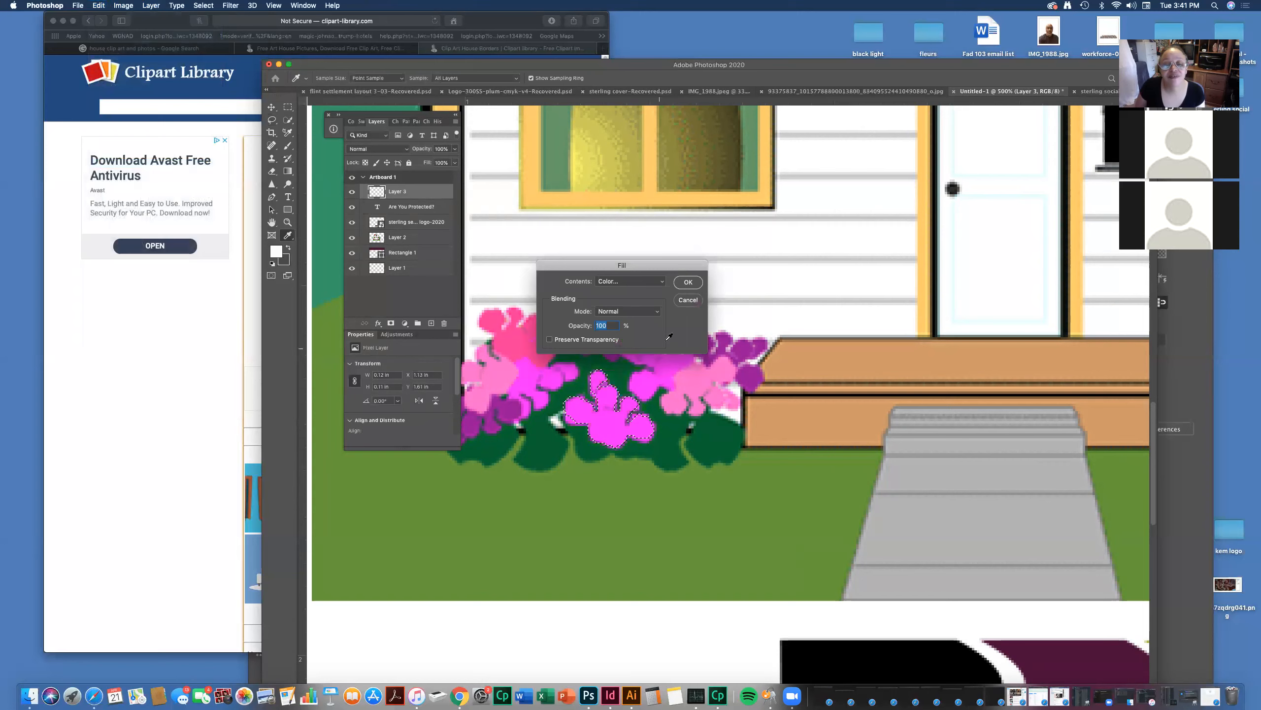
{"action": "left_click", "coordinate": [687, 287]}
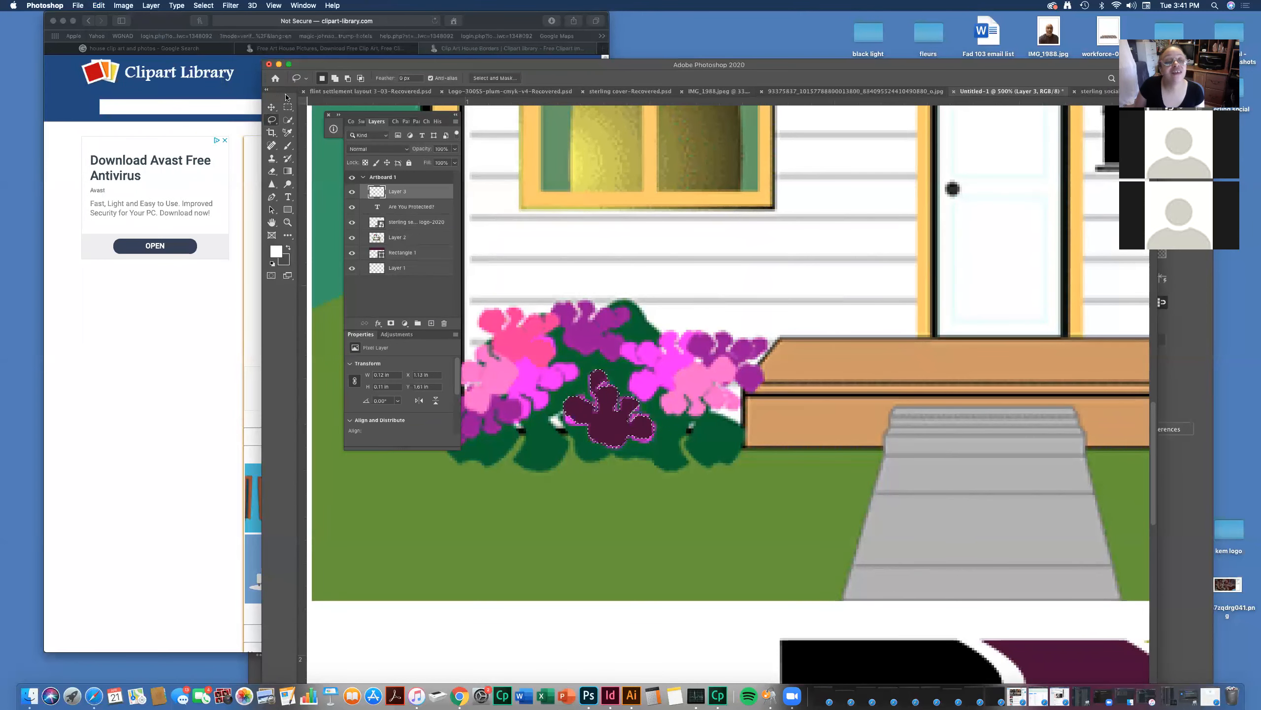
{"action": "key", "text": "v"}
{"action": "left_click", "coordinate": [692, 329]}
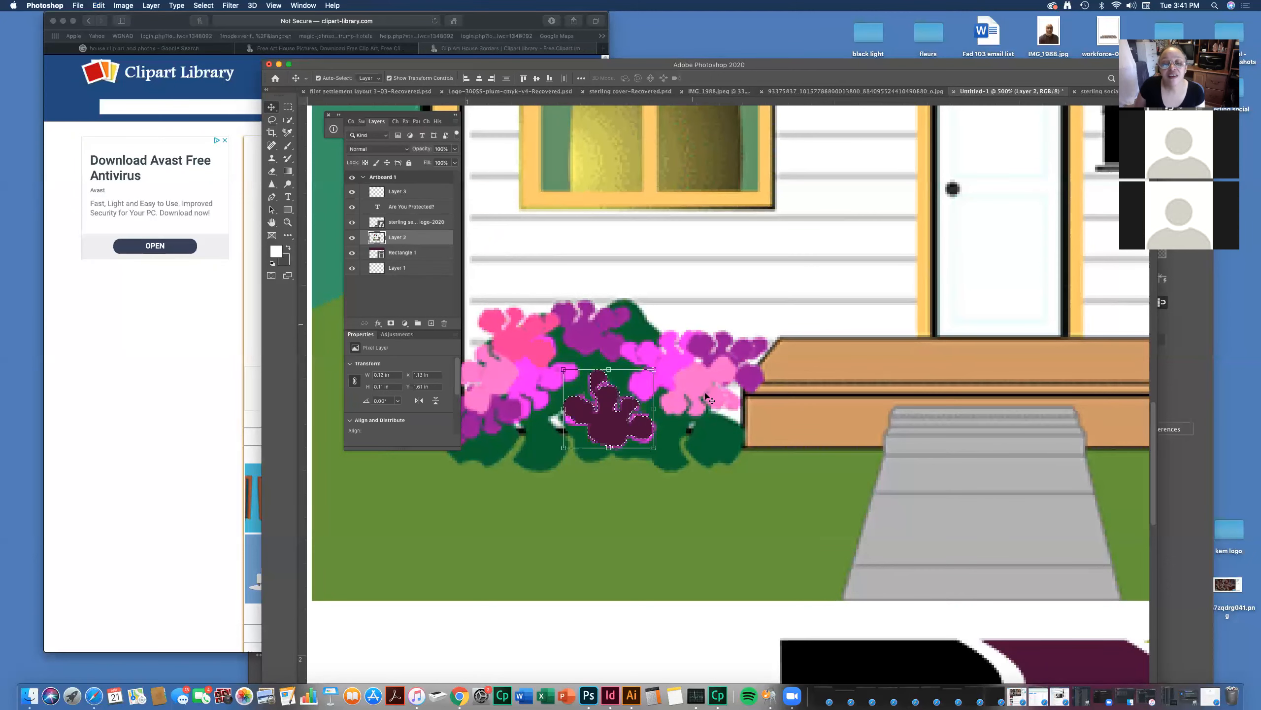
{"action": "left_click", "coordinate": [271, 120]}
{"action": "left_click", "coordinate": [589, 232]}
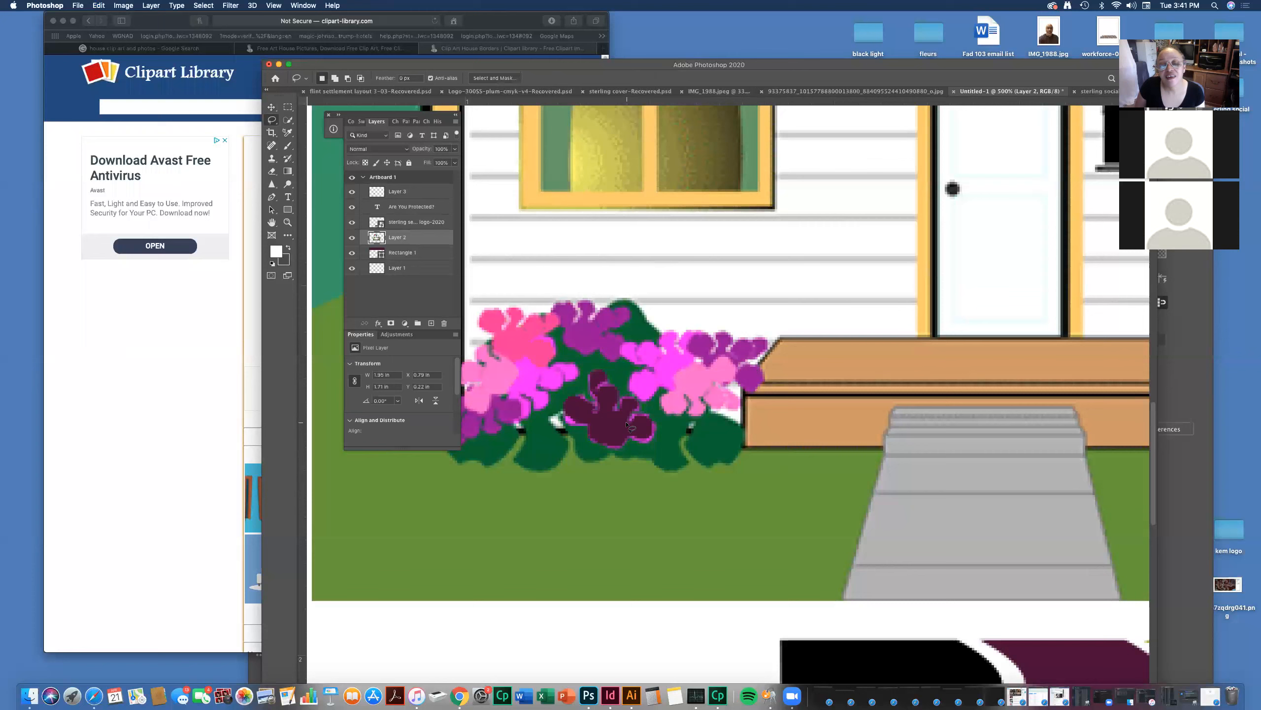
- Set the plum flower layer's blend mode to Multiply and lower its opacity to about 60%
{"action": "left_click", "coordinate": [271, 106]}
{"action": "left_click_drag", "start_coordinate": [615, 427], "coordinate": [615, 433]}
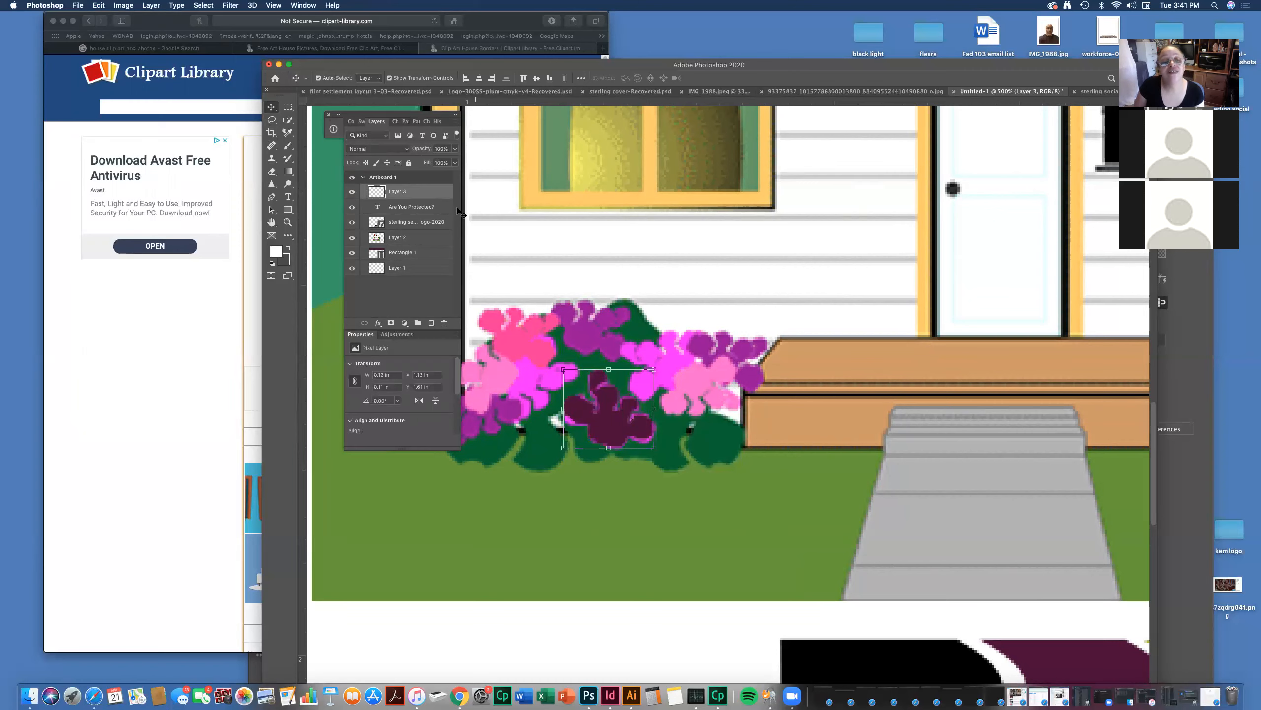
{"action": "left_click", "coordinate": [369, 151]}
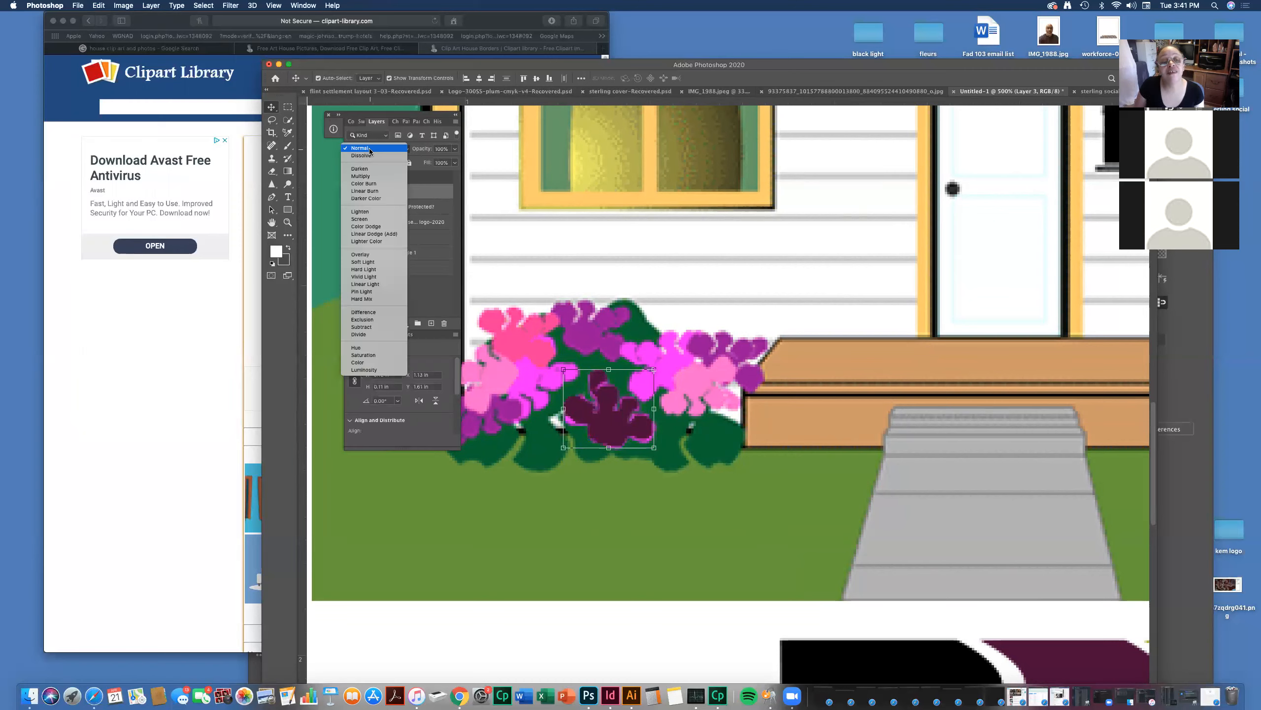
{"action": "left_click", "coordinate": [368, 177]}
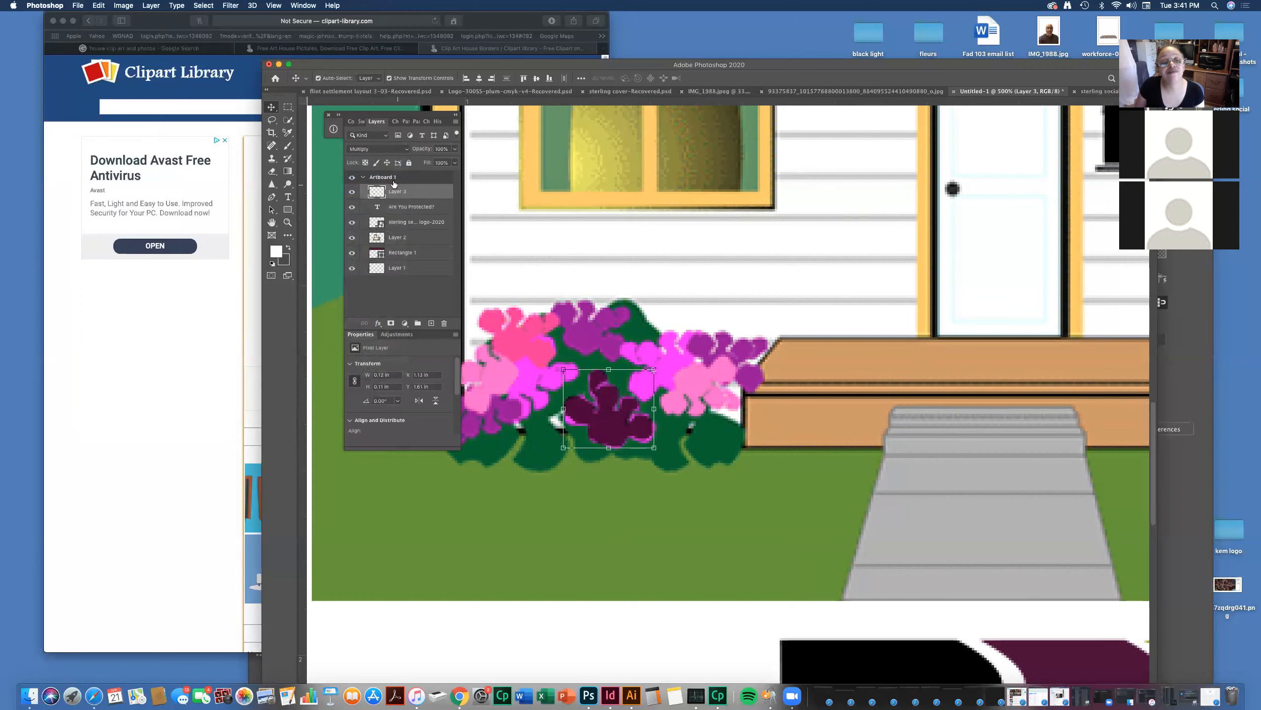
{"action": "left_click", "coordinate": [455, 149]}
{"action": "left_click_drag", "start_coordinate": [439, 160], "coordinate": [437, 161]}
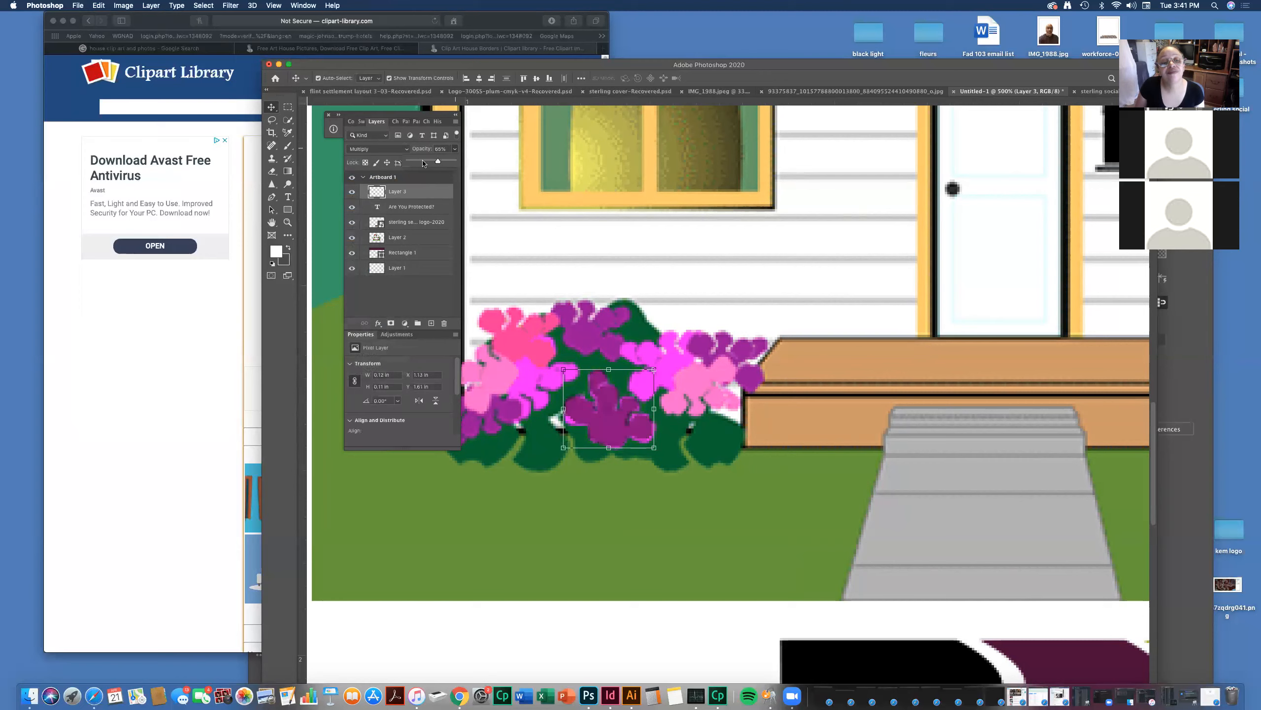
- Return the plum flower layer's blend mode to Normal
{"action": "left_click", "coordinate": [360, 150]}
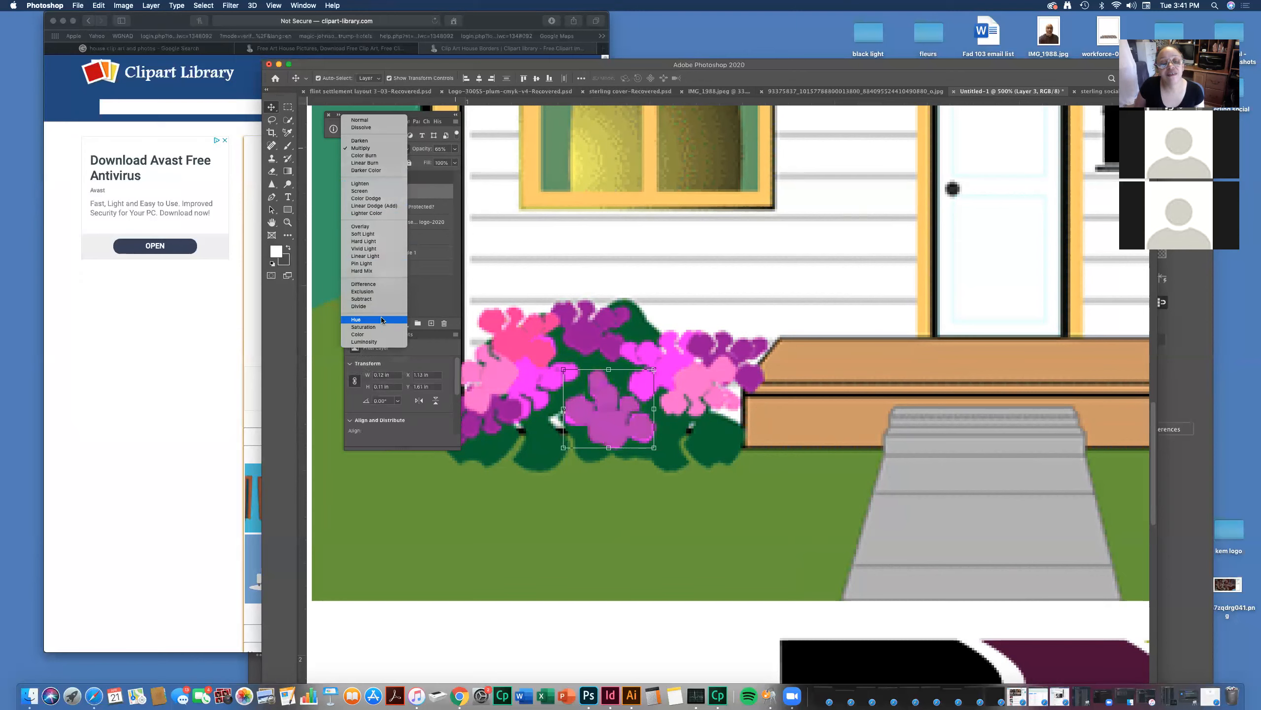
{"action": "left_click", "coordinate": [380, 121]}
{"action": "left_click", "coordinate": [714, 427]}
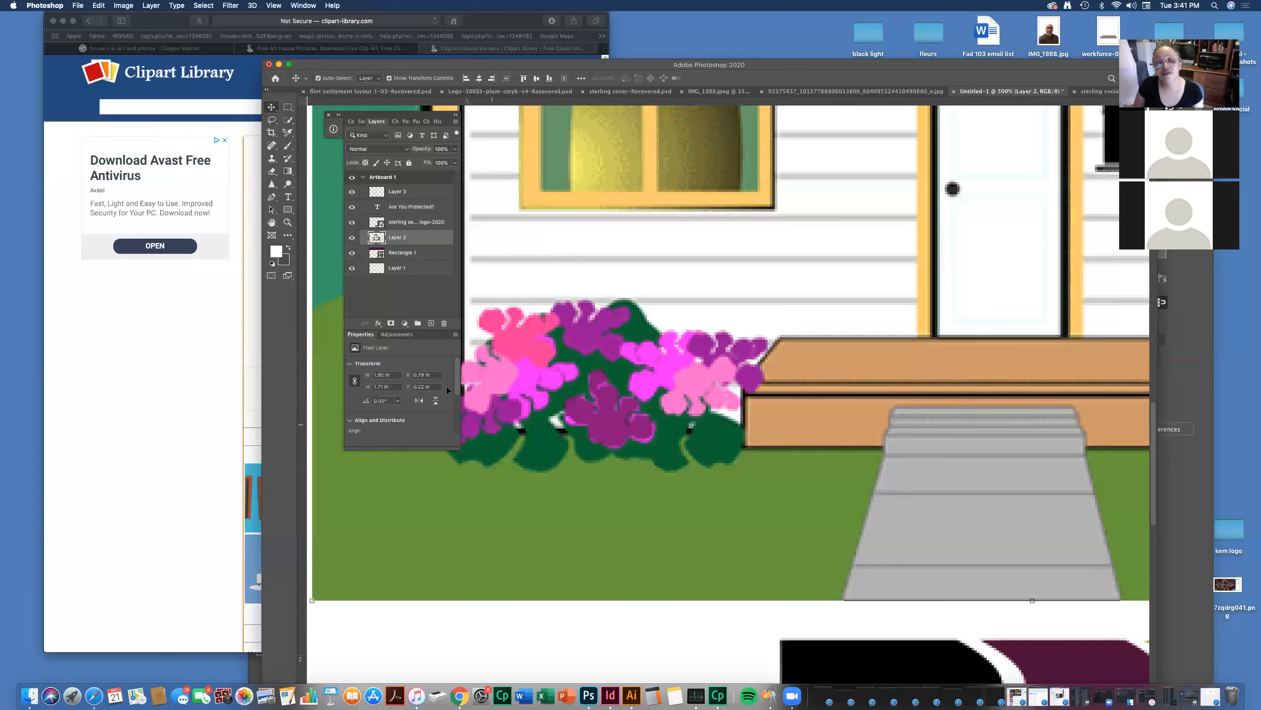
- Move the house clip art to the left side of the artboard and enlarge it to about 136%
{"action": "left_click", "coordinate": [288, 223]}
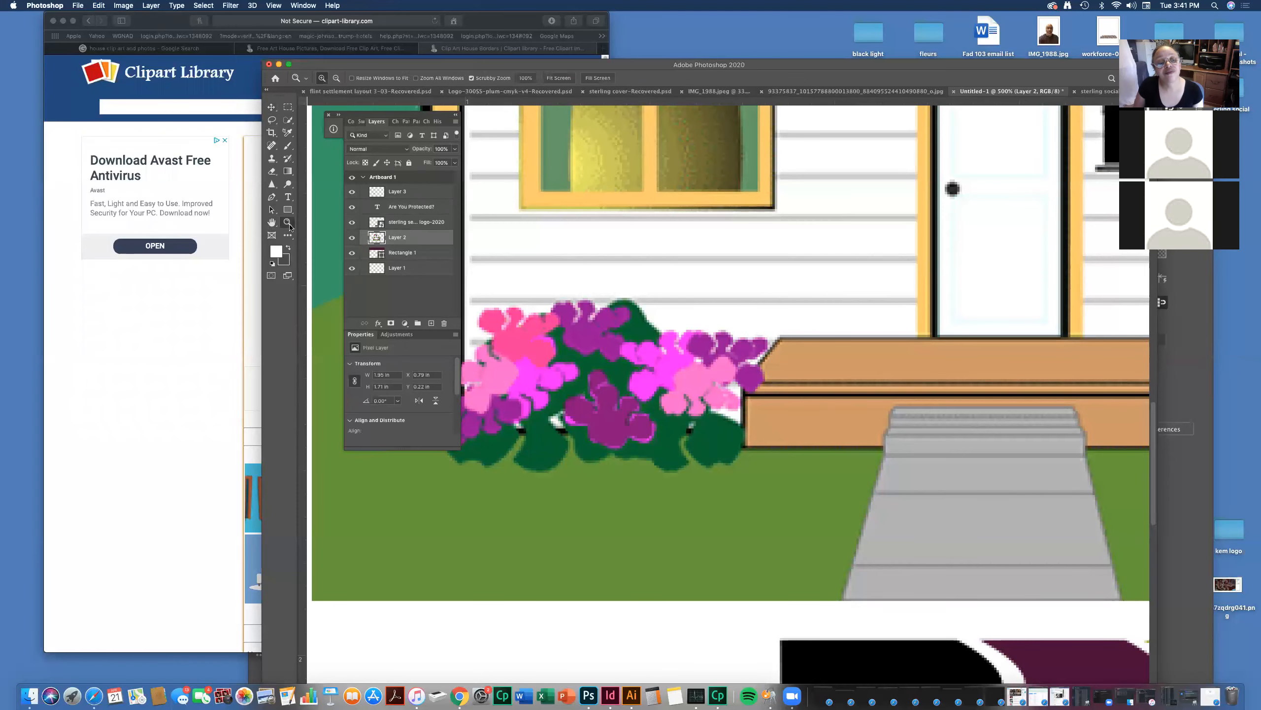
{"action": "left_click", "coordinate": [670, 407], "text": "alt"}
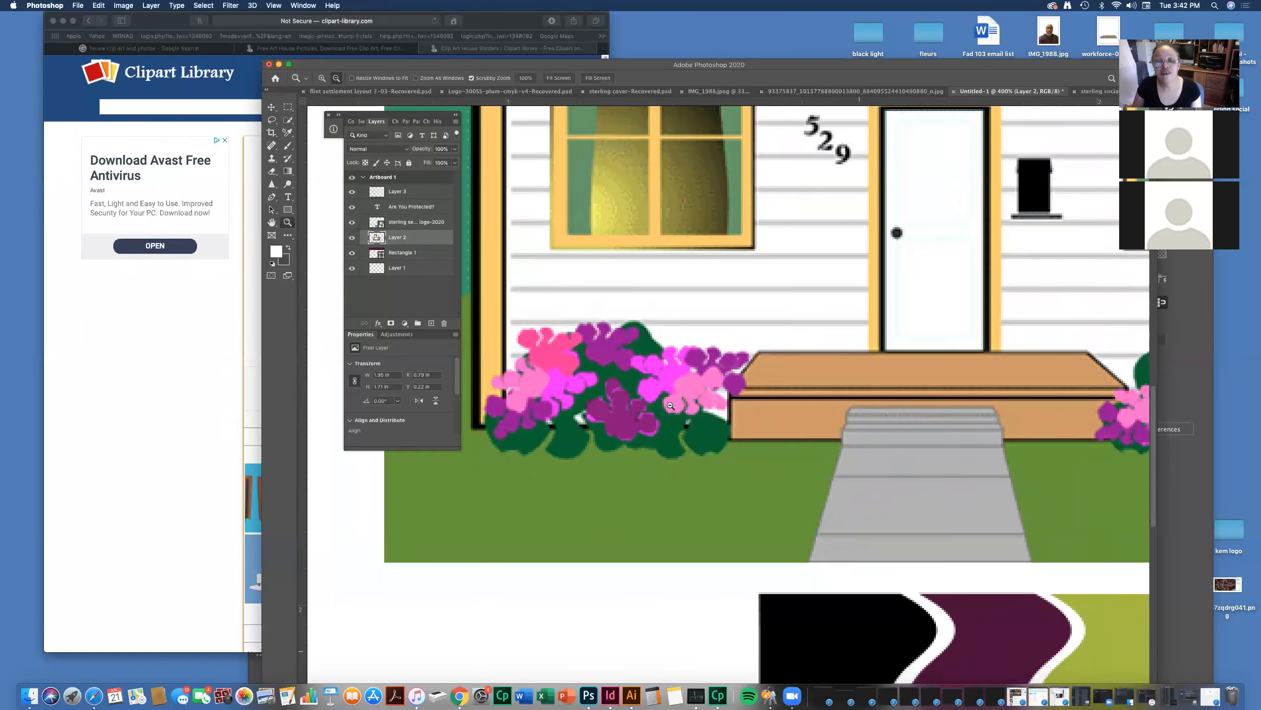
{"action": "left_click", "coordinate": [671, 406], "text": "alt"}
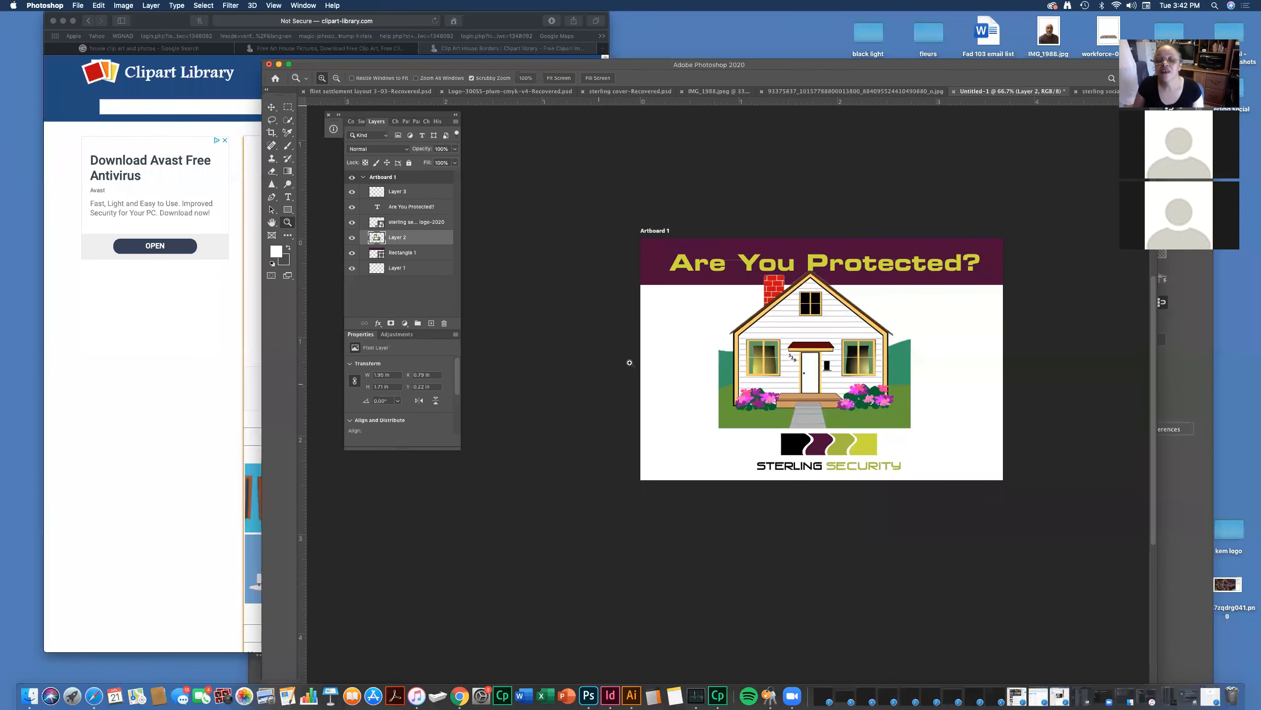
{"action": "left_click", "coordinate": [271, 107]}
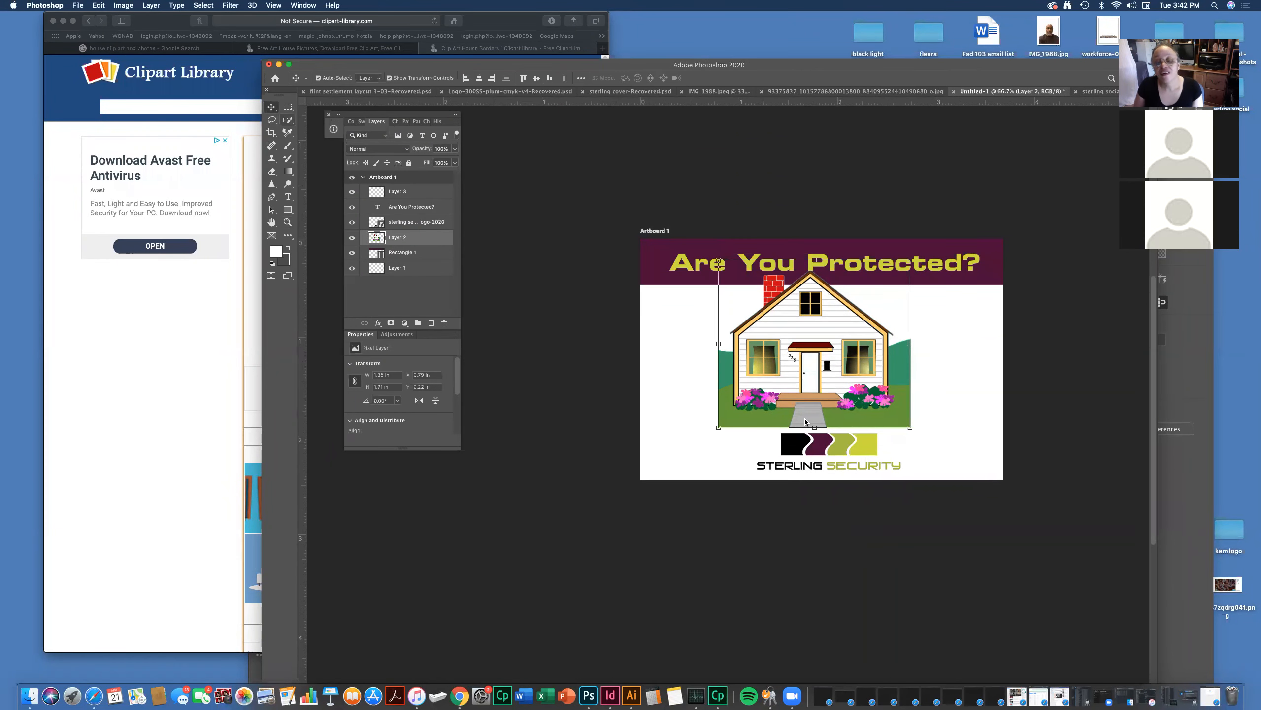
{"action": "left_click", "coordinate": [911, 464]}
{"action": "left_click_drag", "start_coordinate": [855, 380], "coordinate": [765, 388]}
{"action": "left_click_drag", "start_coordinate": [825, 430], "coordinate": [899, 483]}
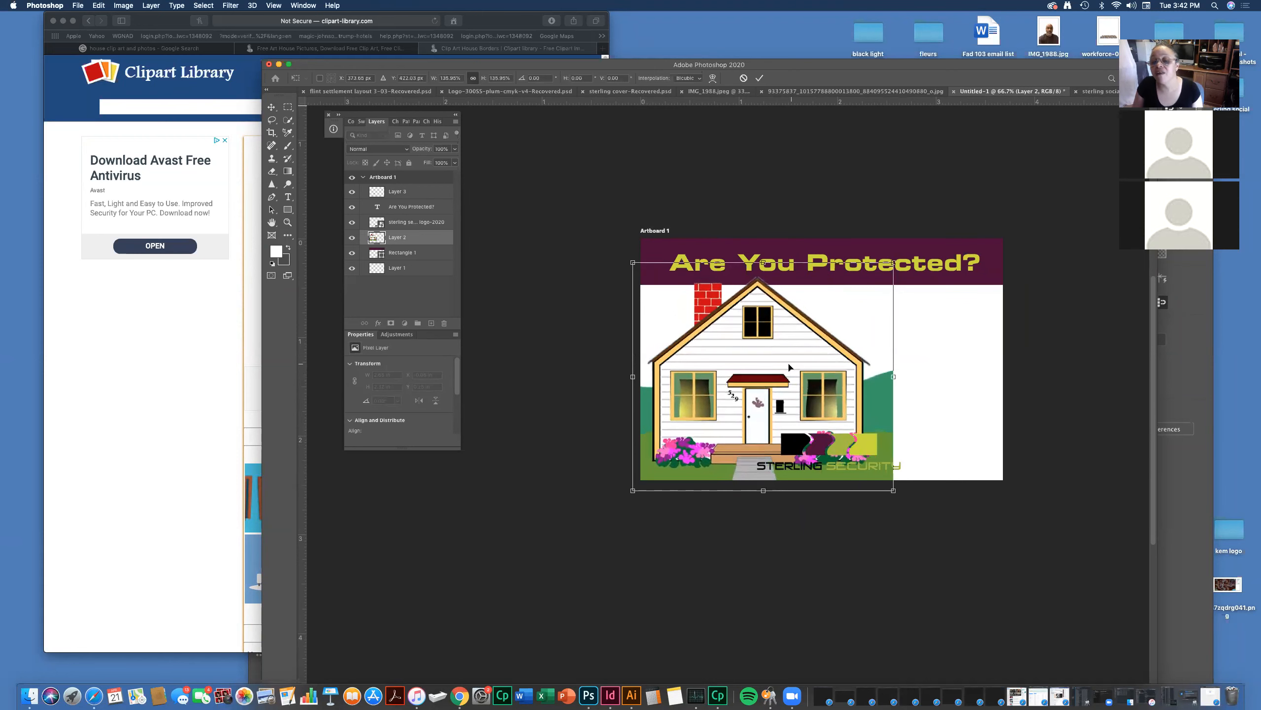
{"action": "key", "text": "Return"}
- Delete the plum flower layer lying over the house's front door
{"action": "left_click", "coordinate": [750, 416]}
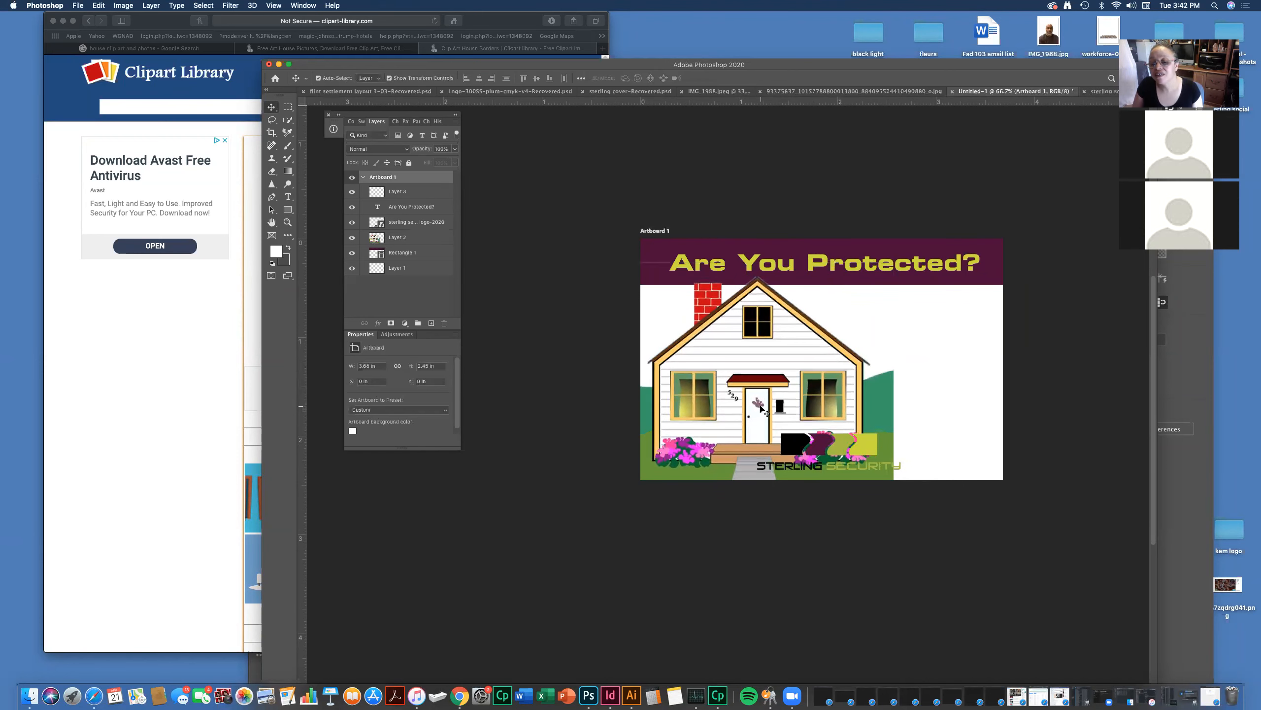
{"action": "left_click", "coordinate": [751, 415]}
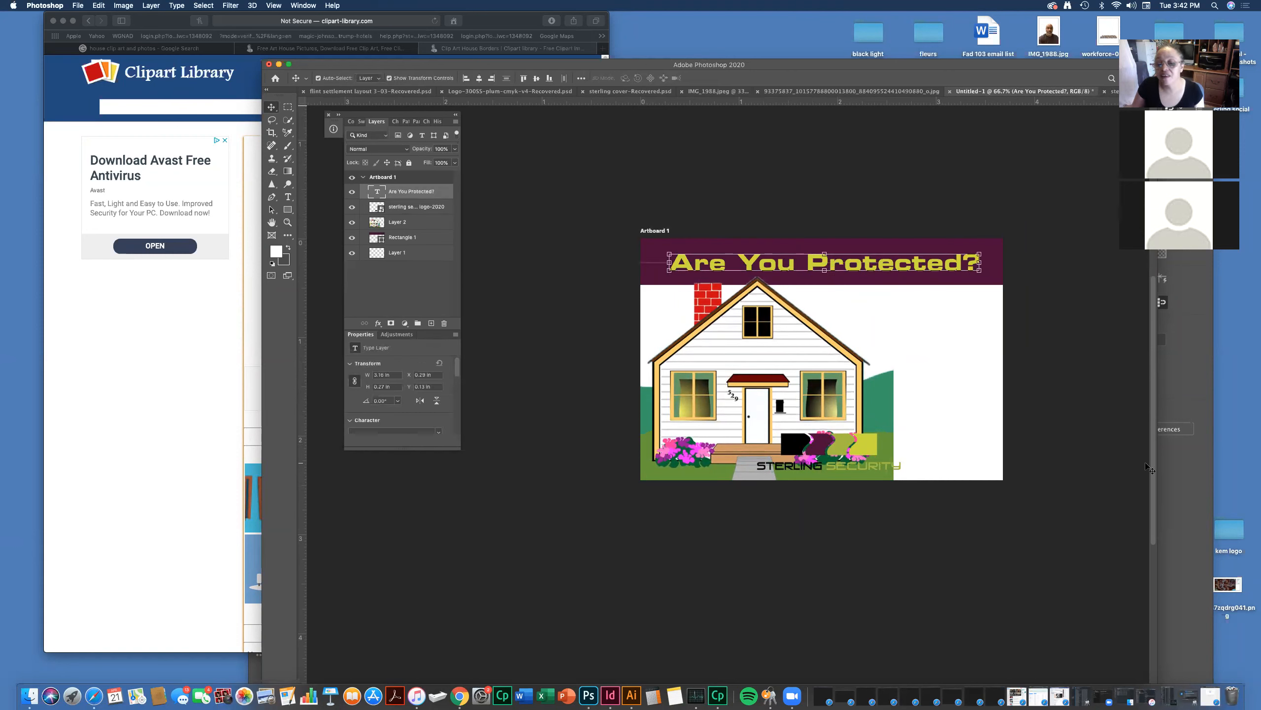
{"action": "key", "text": "Delete"}
- Move the Sterling Security logo to the artboard's lower-right corner and shrink it to about 0.86 in wide
{"action": "left_click", "coordinate": [873, 442]}
{"action": "left_click_drag", "start_coordinate": [873, 442], "coordinate": [940, 403]}
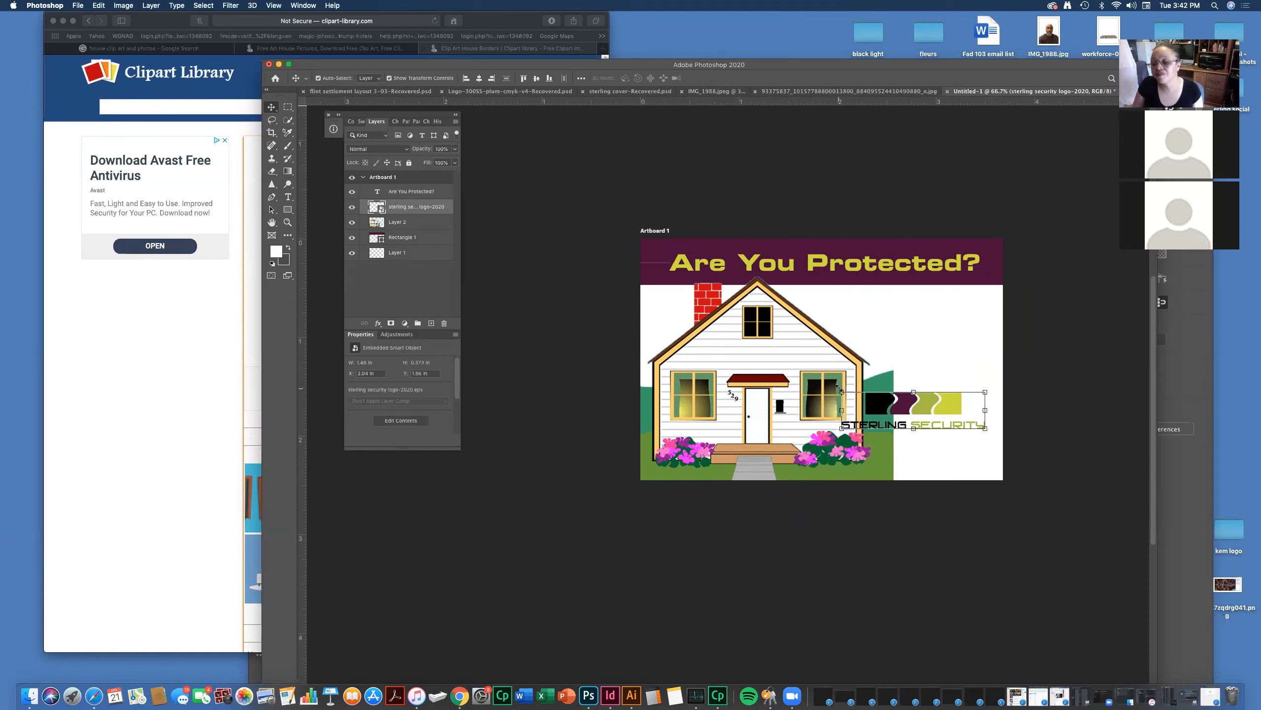
{"action": "left_click_drag", "start_coordinate": [869, 399], "coordinate": [935, 459]}
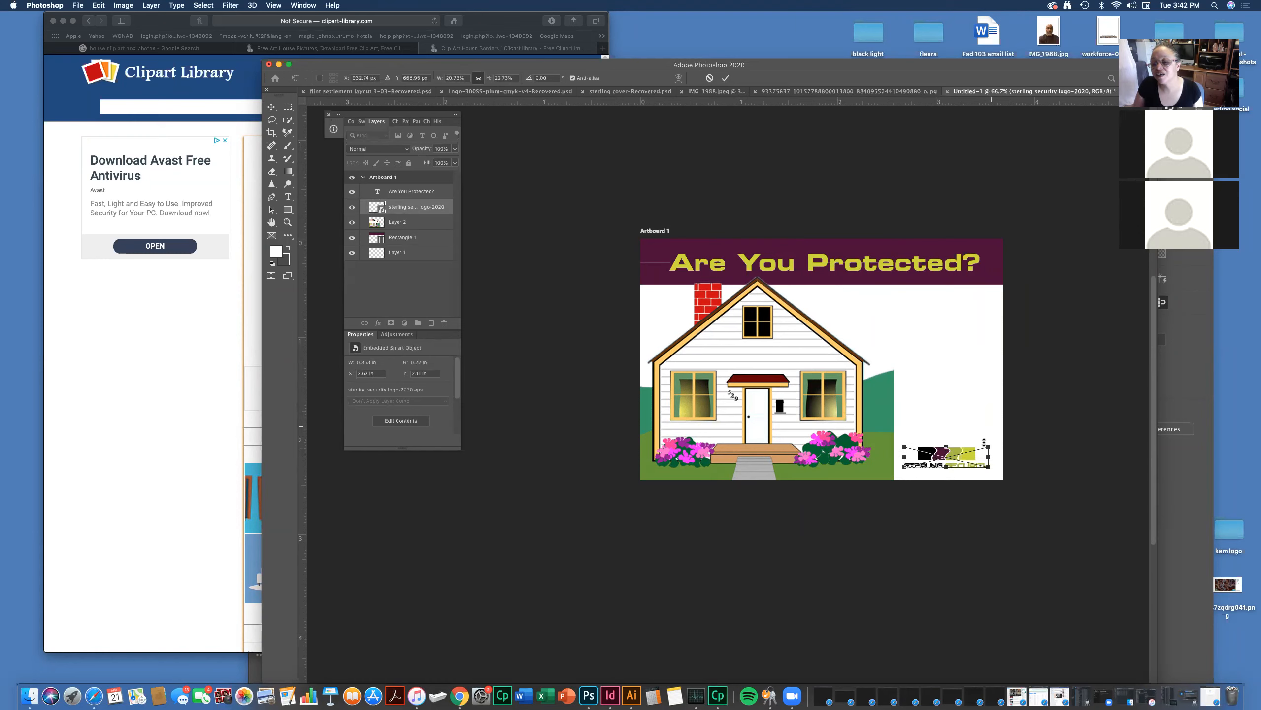
{"action": "key", "text": "Return"}
{"action": "left_click", "coordinate": [1022, 435]}
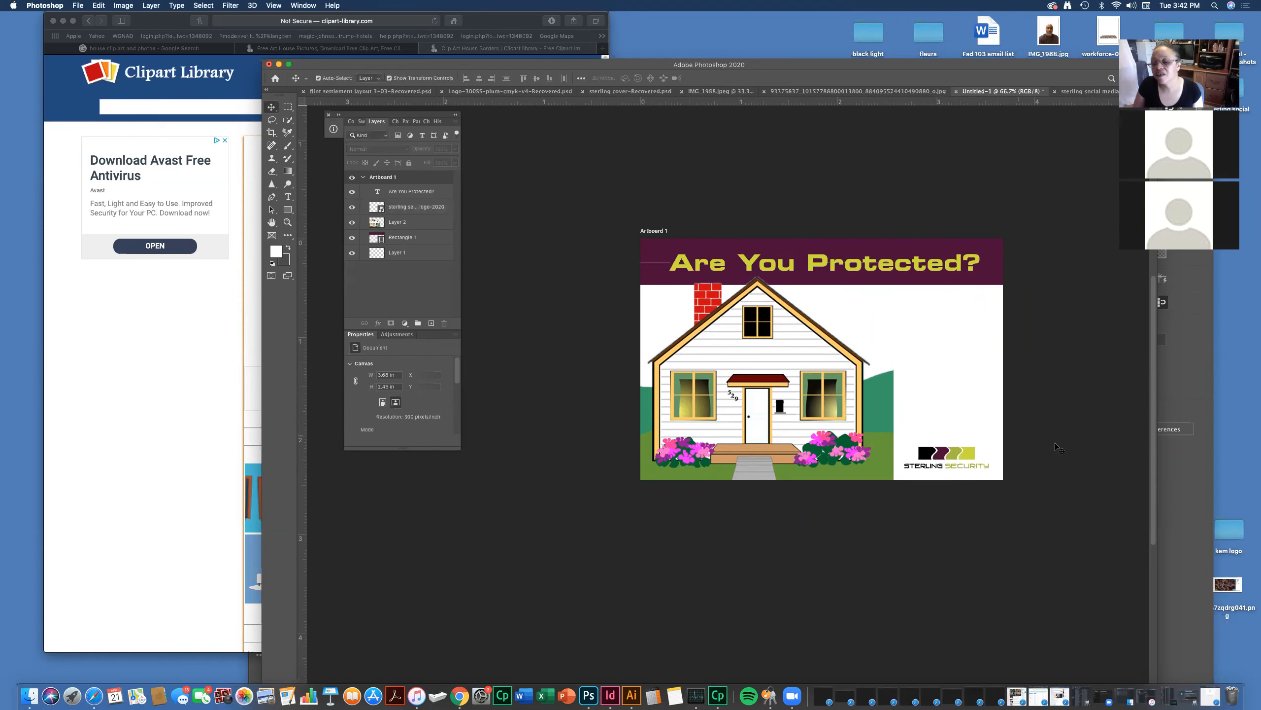
{"action": "left_click", "coordinate": [971, 453]}
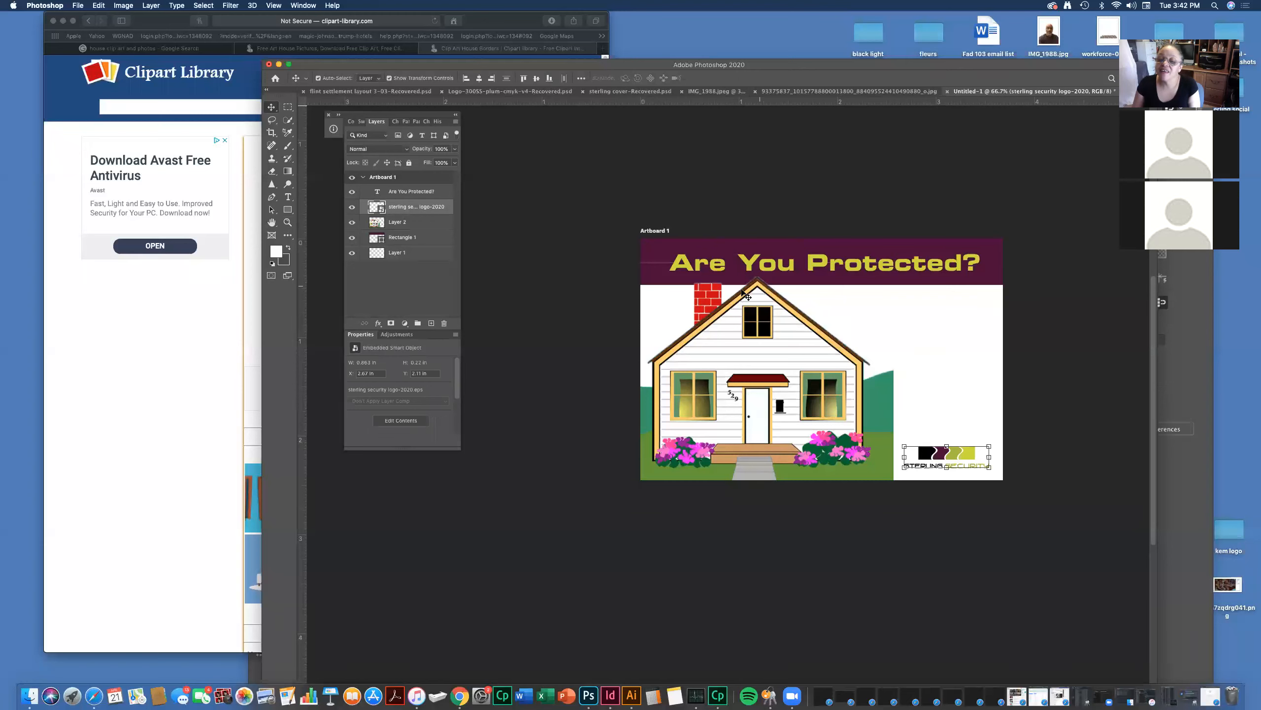
- Enlarge the house clip art to about 104% and shift it left beneath the headline band, covering the artboard's lower-left edges
{"action": "left_click_drag", "start_coordinate": [751, 320], "coordinate": [750, 311]}
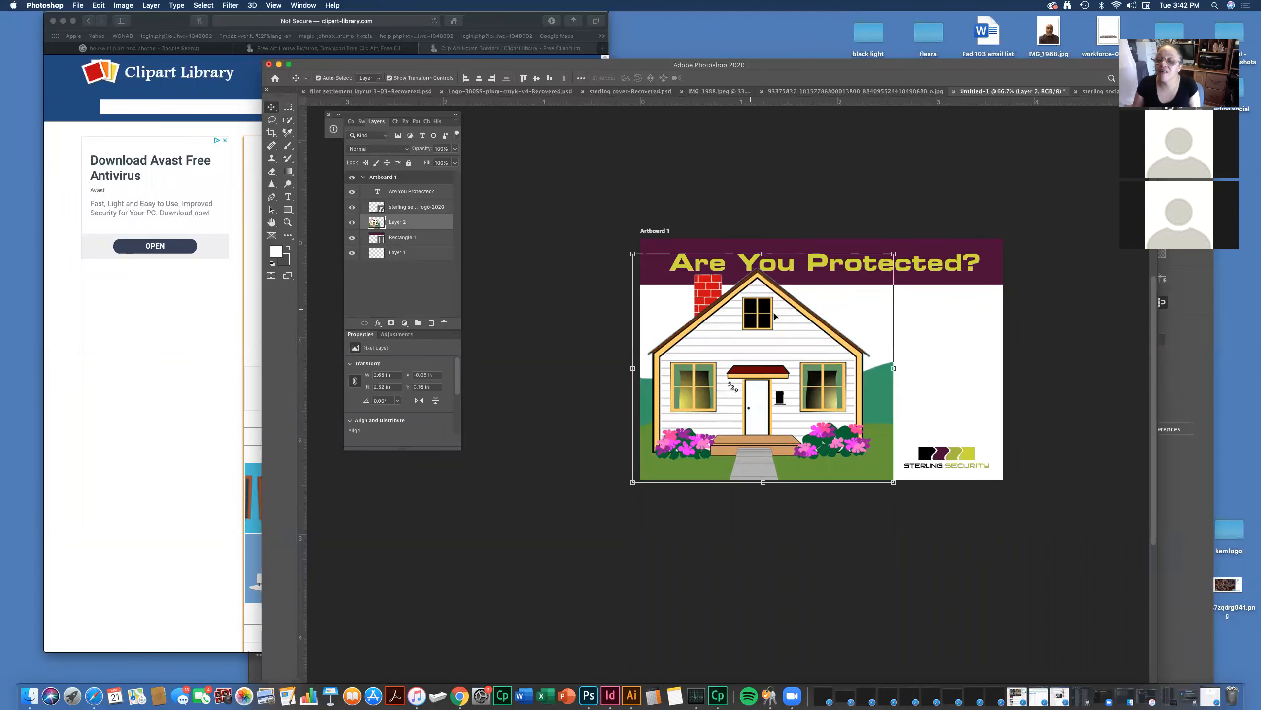
{"action": "left_click_drag", "start_coordinate": [892, 481], "coordinate": [904, 491]}
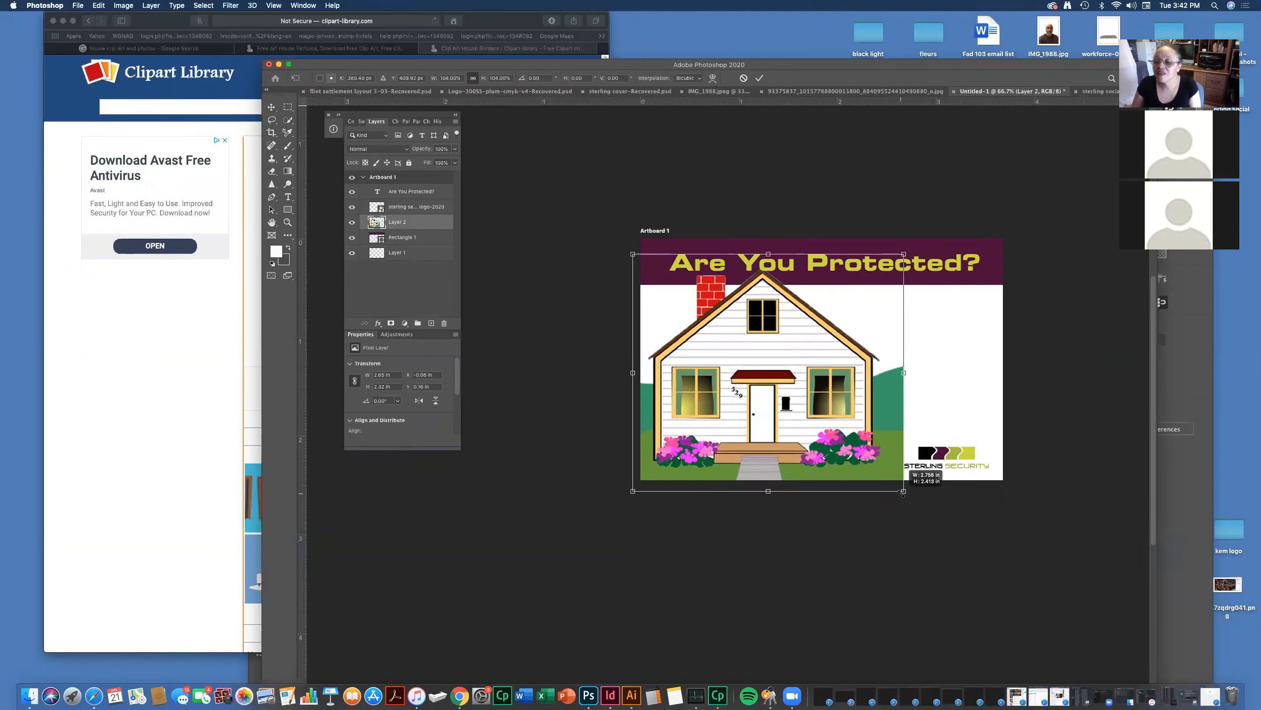
{"action": "left_click_drag", "start_coordinate": [845, 451], "coordinate": [833, 457]}
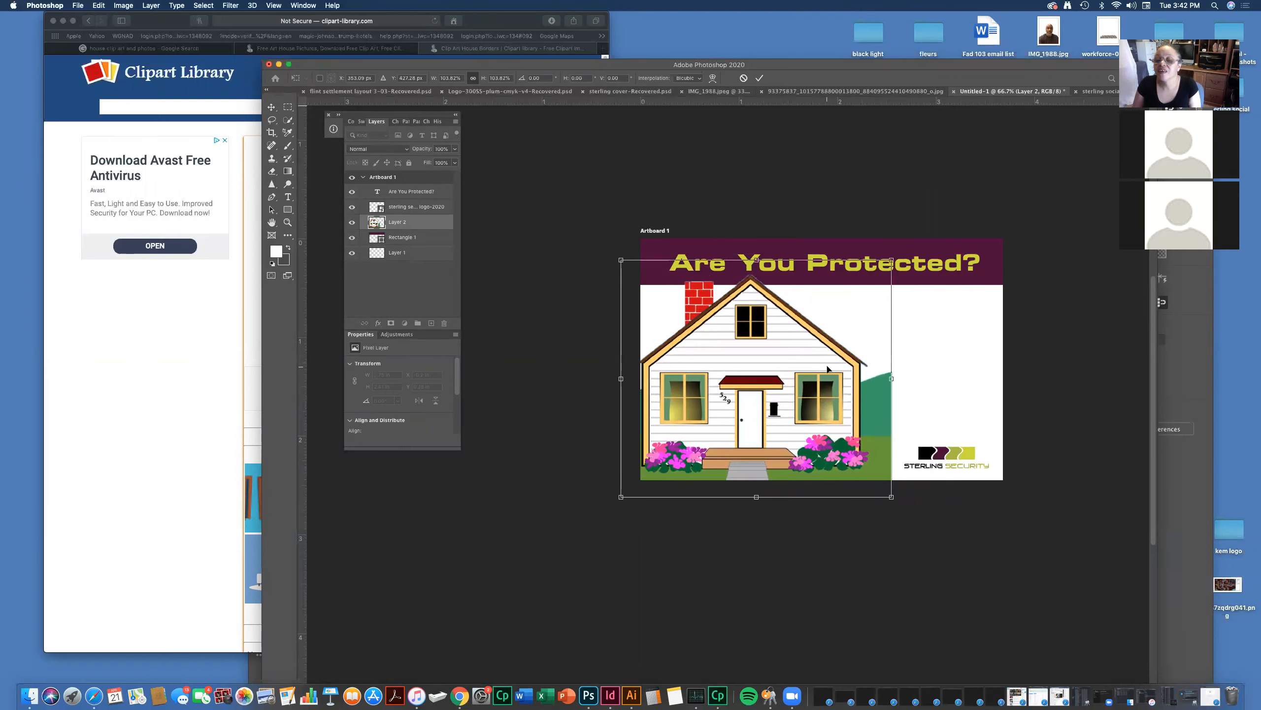
{"action": "key", "text": "Return"}
- Replace "Are You" with "Is Your Family" in the headline and delete the word "Protected?"
{"action": "left_click", "coordinate": [732, 271]}
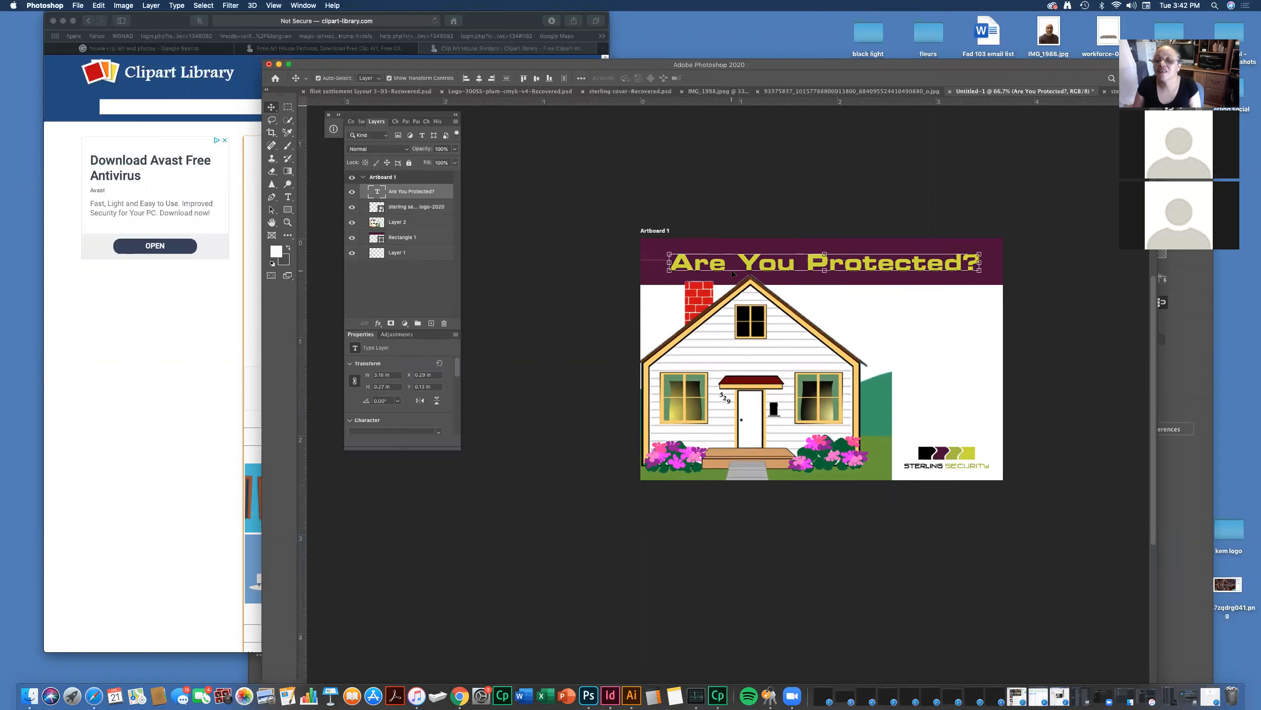
{"action": "double_click", "coordinate": [744, 263]}
{"action": "left_click", "coordinate": [800, 262]}
{"action": "left_click_drag", "start_coordinate": [801, 262], "coordinate": [670, 263]}
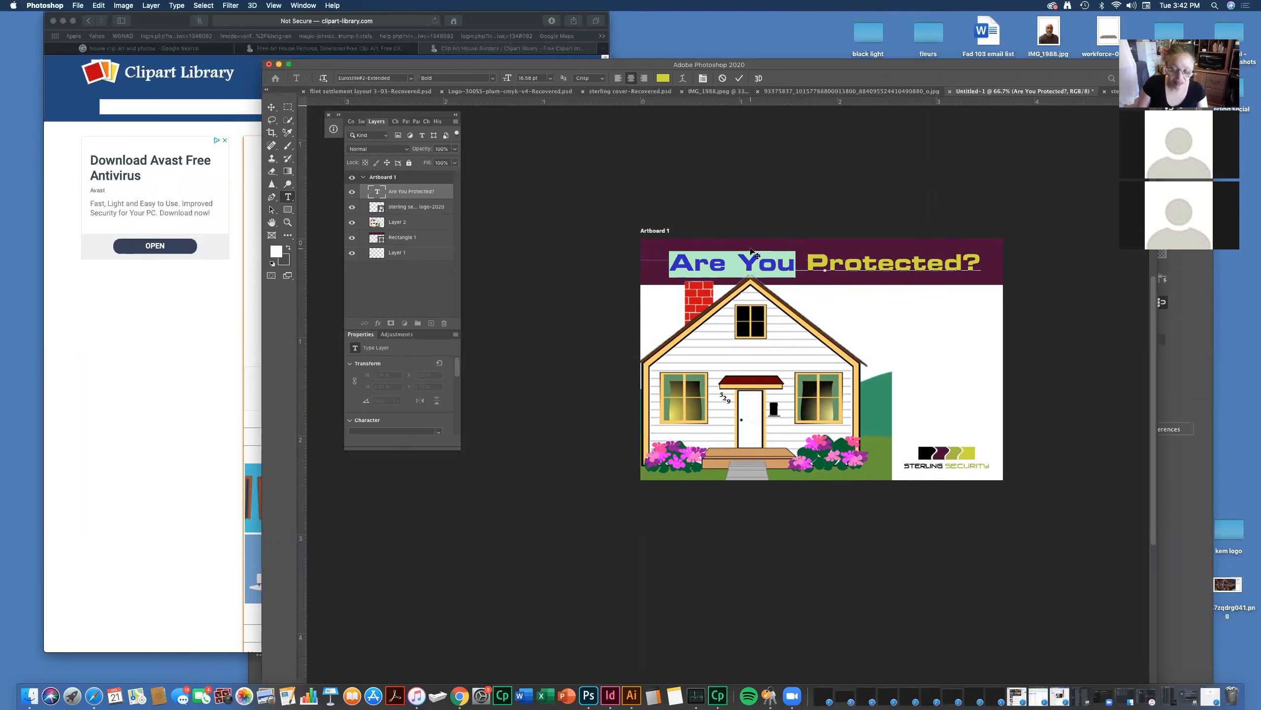
{"action": "type", "text": "I"}
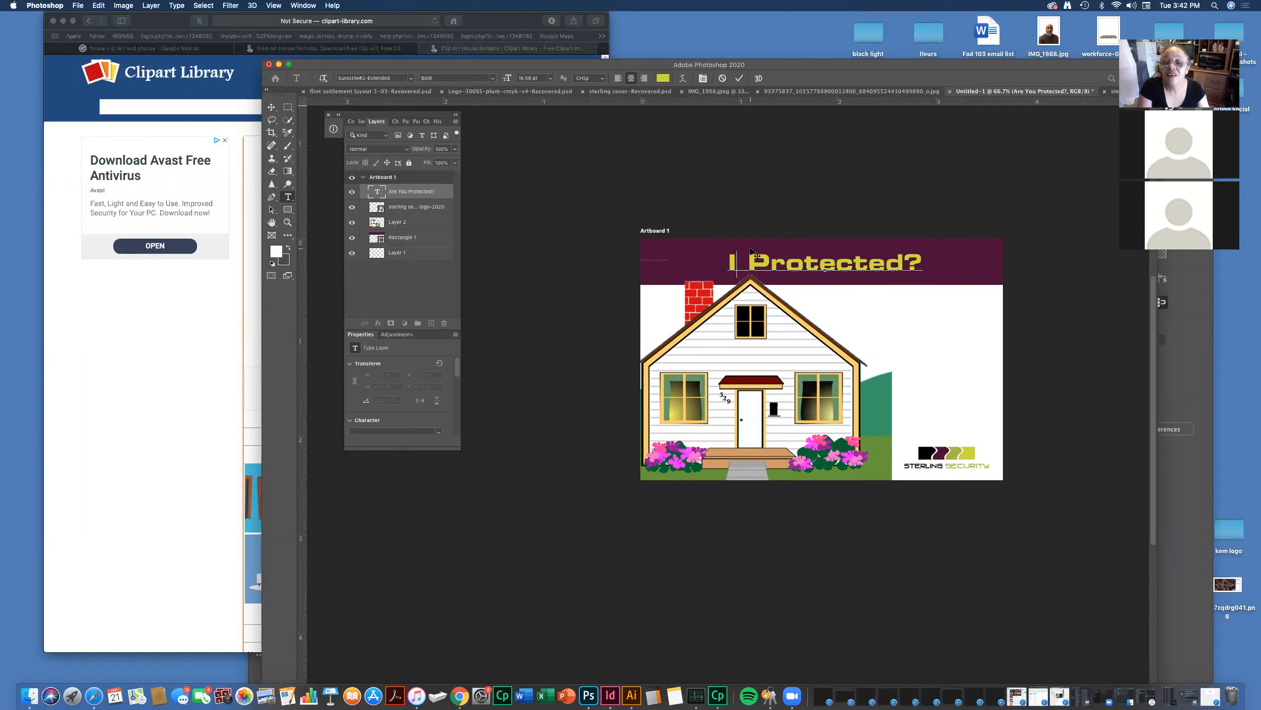
{"action": "type", "text": "s your"}
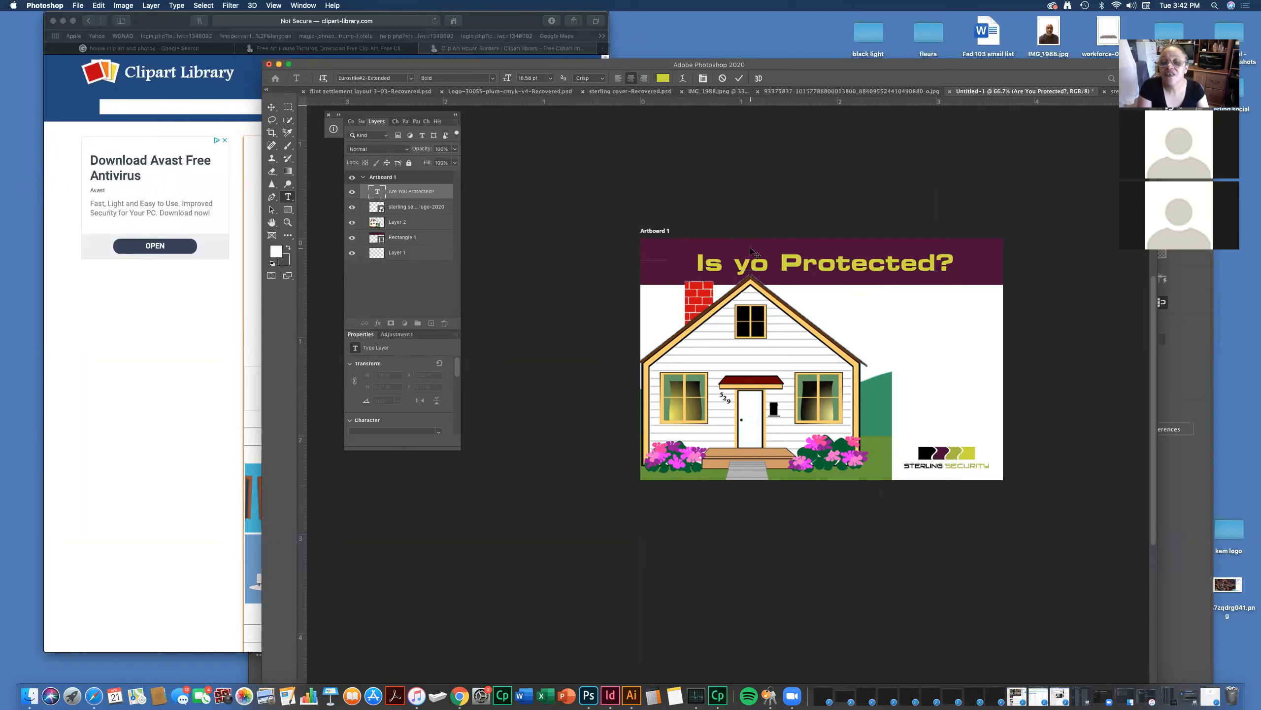
{"action": "key", "text": "BackSpace"}
{"action": "key", "text": "BackSpace"}
{"action": "key", "text": "BackSpace"}
{"action": "key", "text": "BackSpace"}
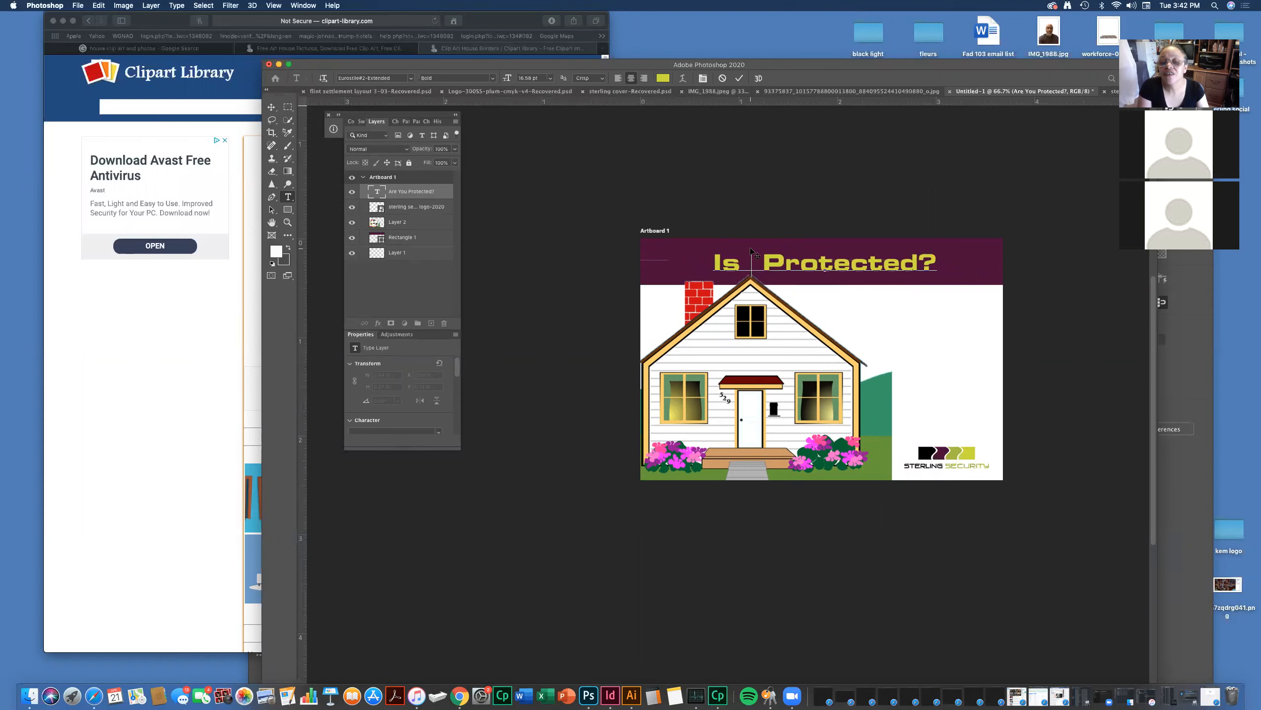
{"action": "type", "text": "Y"}
{"action": "type", "text": "our Fa"}
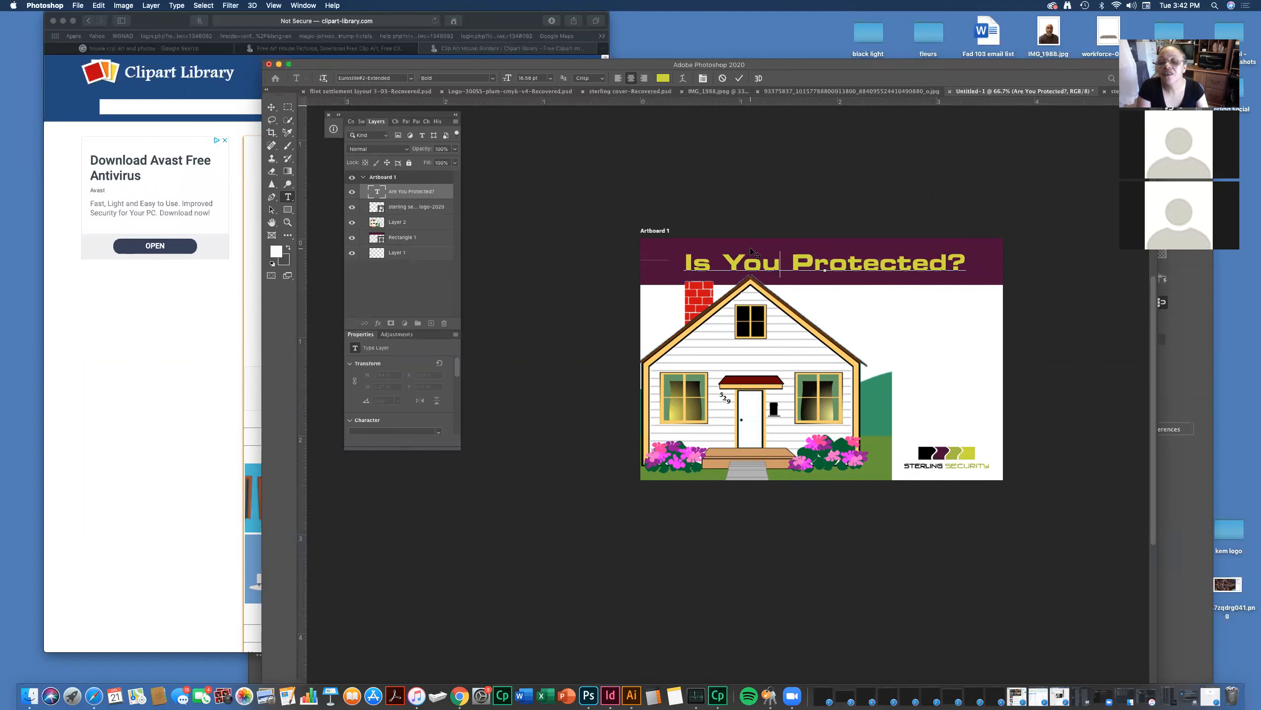
{"action": "type", "text": "mily"}
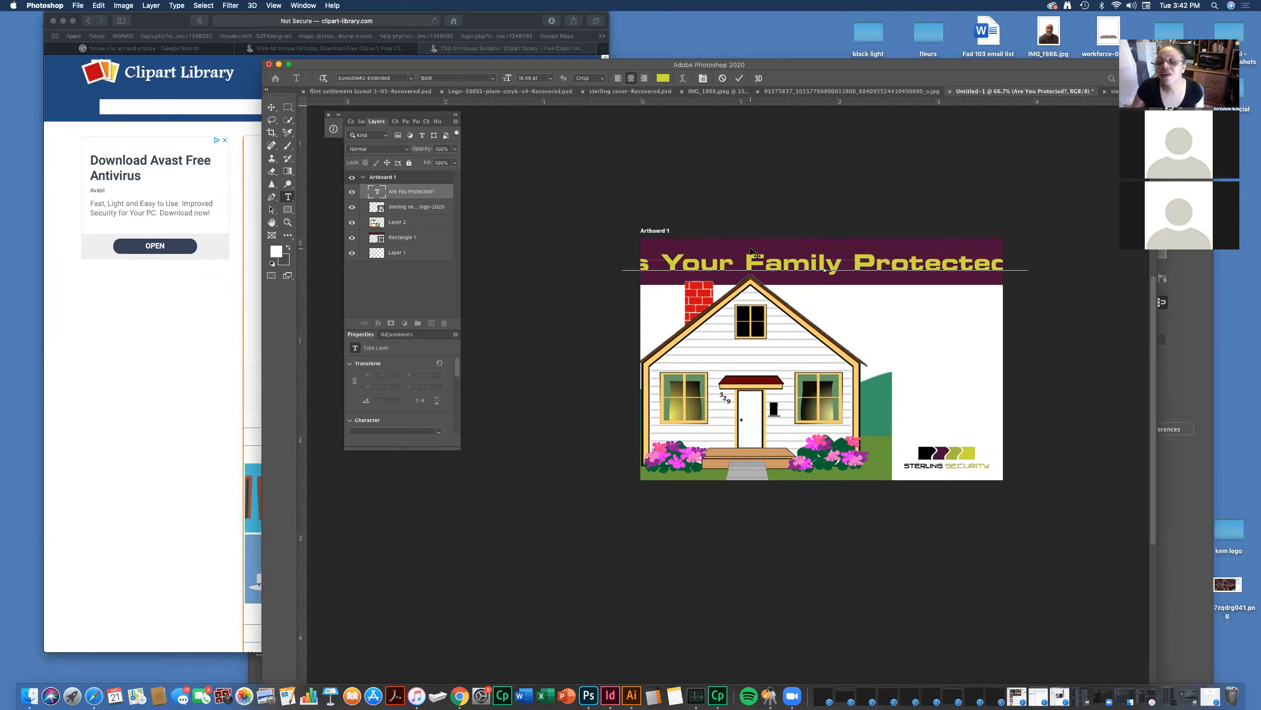
{"action": "left_click_drag", "start_coordinate": [853, 259], "coordinate": [1015, 324]}
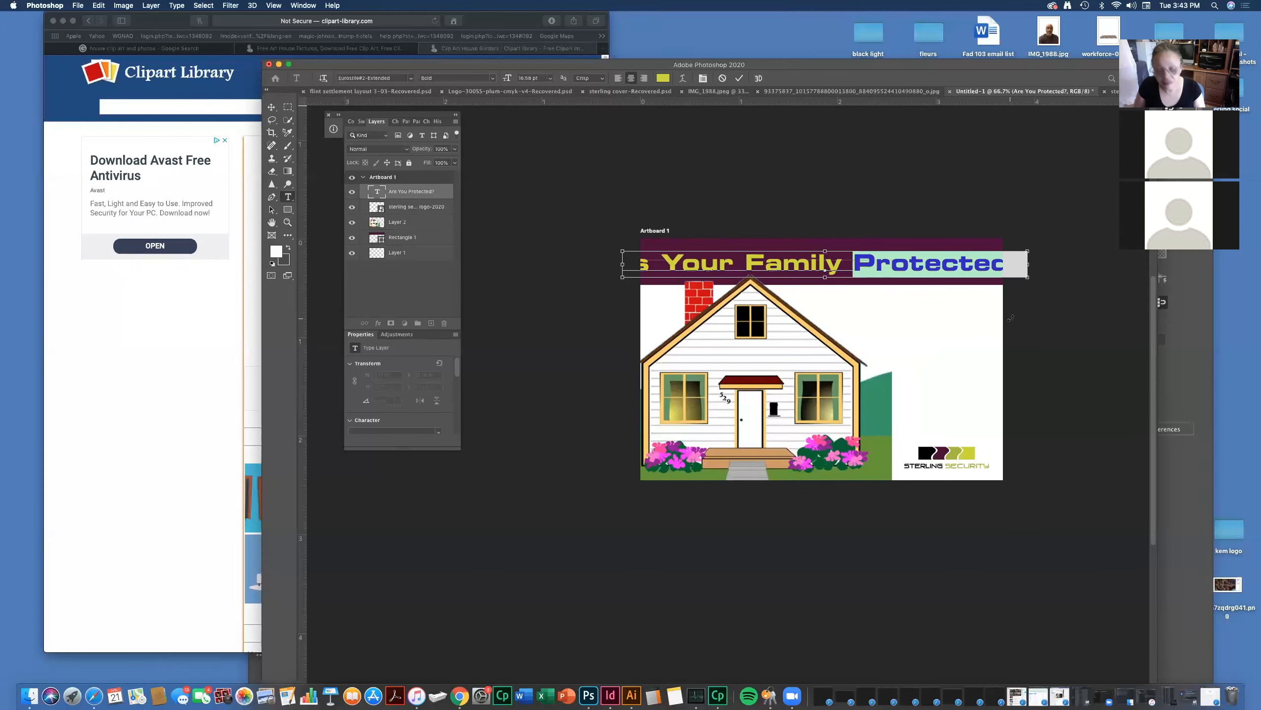
{"action": "key", "text": "BackSpace"}
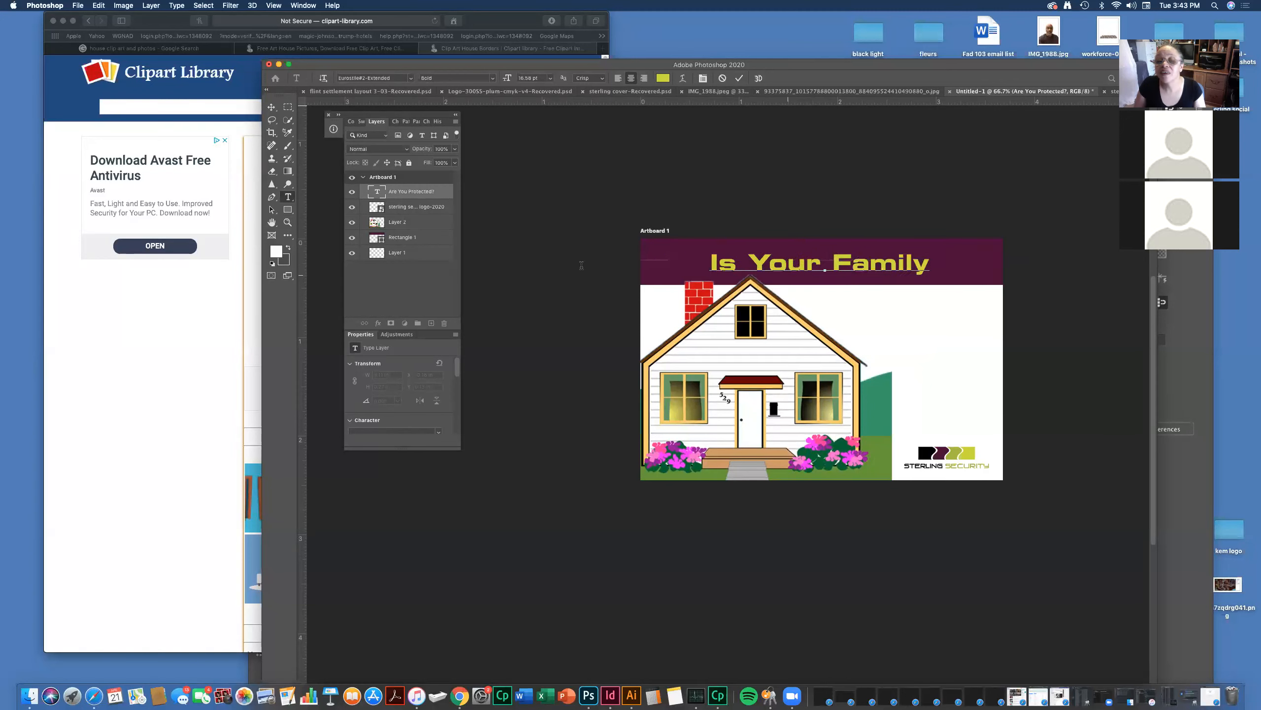
- Move "Is Your Family" slightly up in the headline band and add a separate text layer reading "Protected?" below it
{"action": "left_click", "coordinate": [271, 107]}
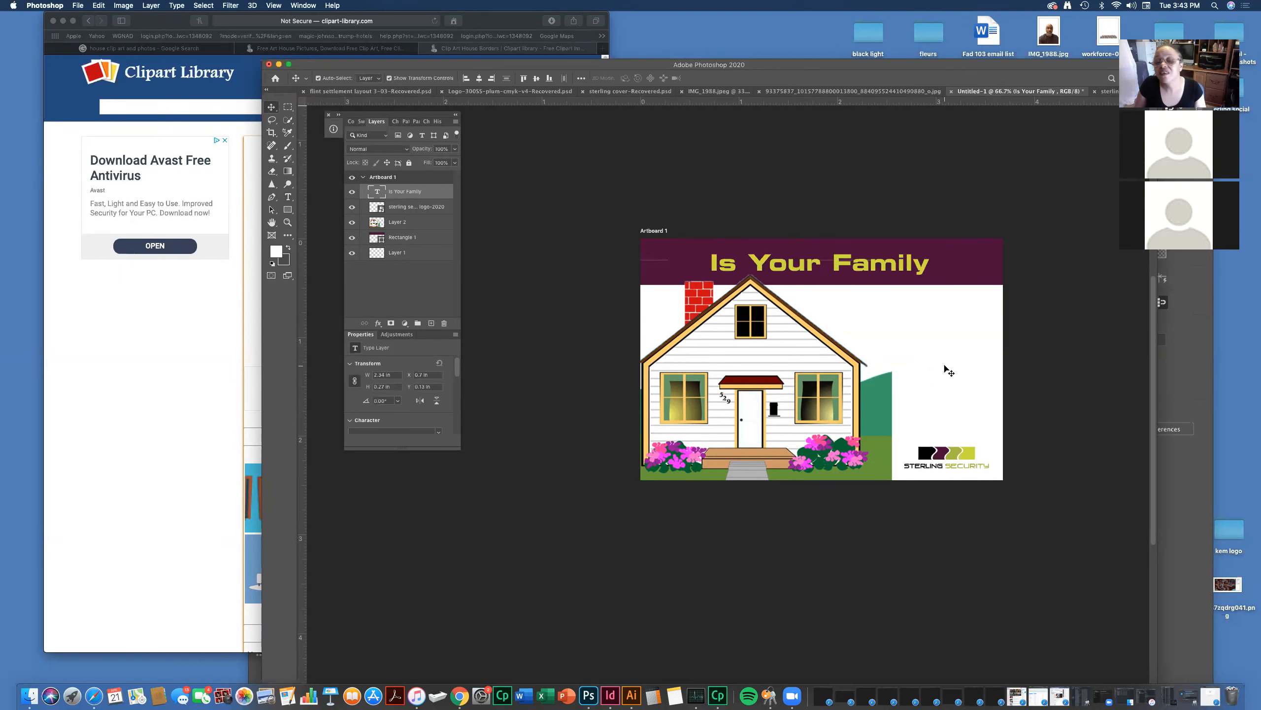
{"action": "left_click_drag", "start_coordinate": [874, 273], "coordinate": [874, 268]}
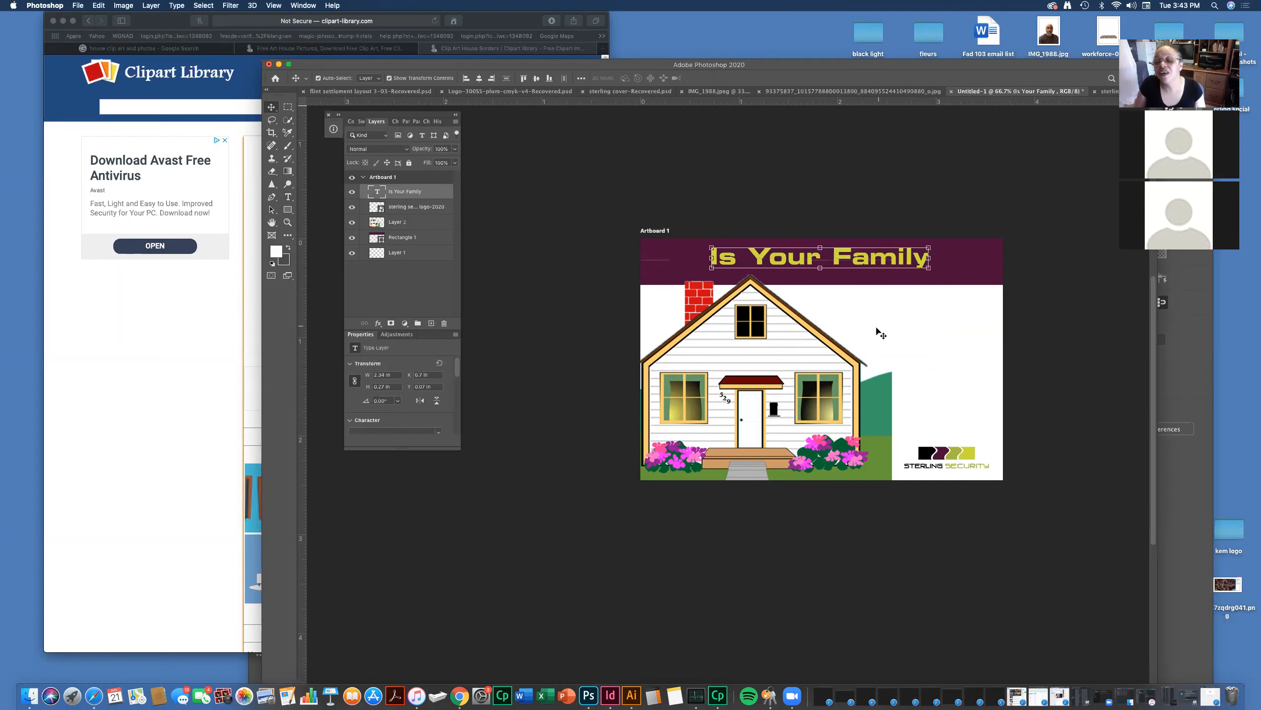
{"action": "left_click", "coordinate": [289, 196]}
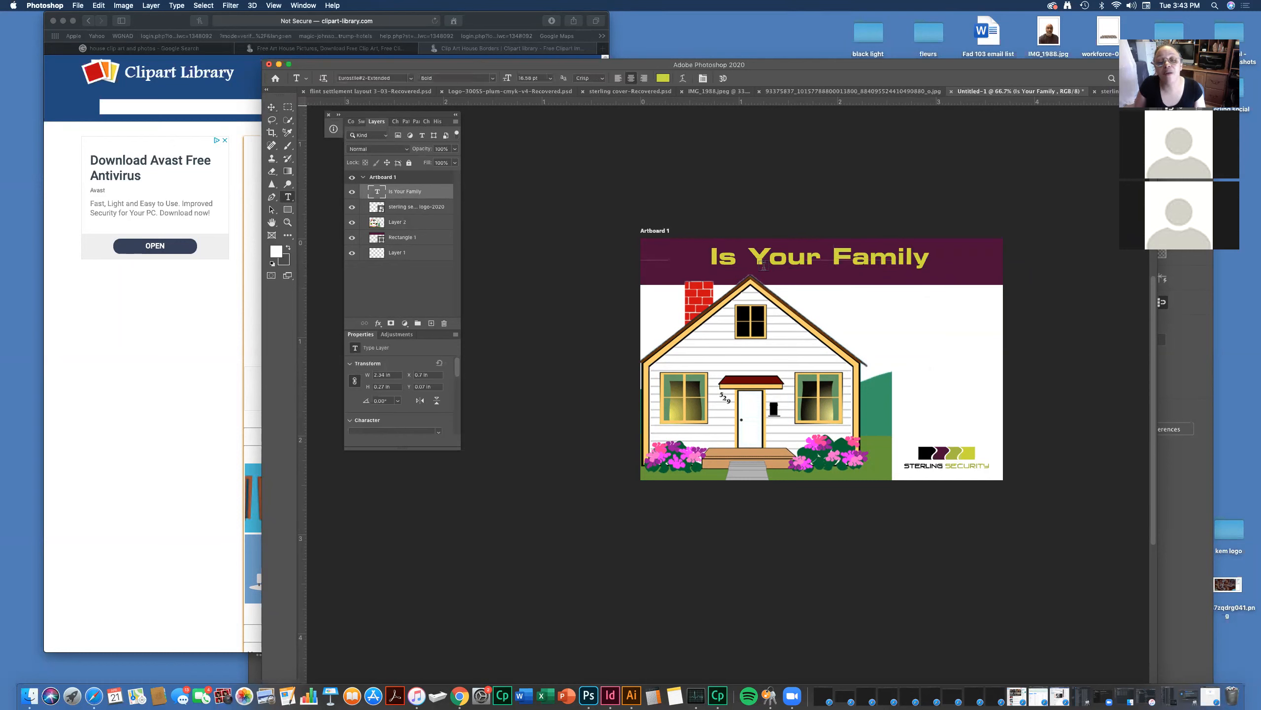
{"action": "left_click", "coordinate": [845, 320]}
{"action": "type", "text": "Protected?"}
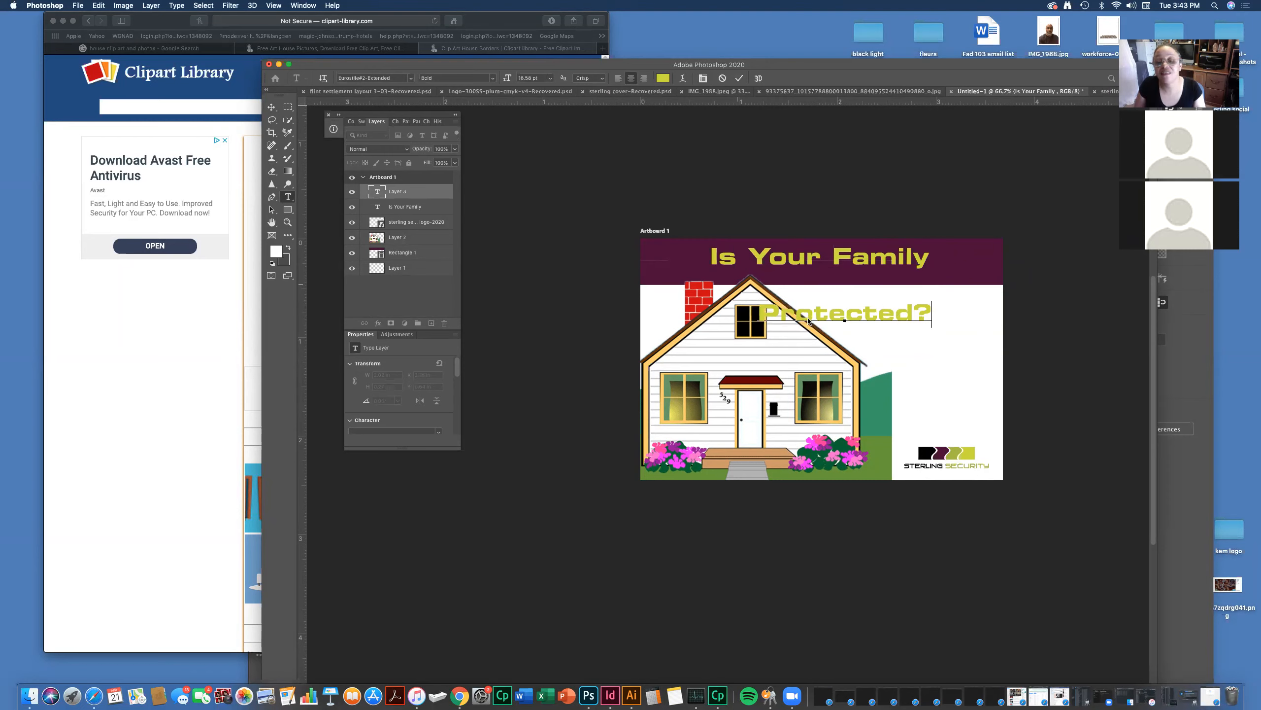
- Enlarge "Protected?" to nearly the full width of the artboard and place it directly beneath "Is Your Family"
{"action": "left_click", "coordinate": [268, 109]}
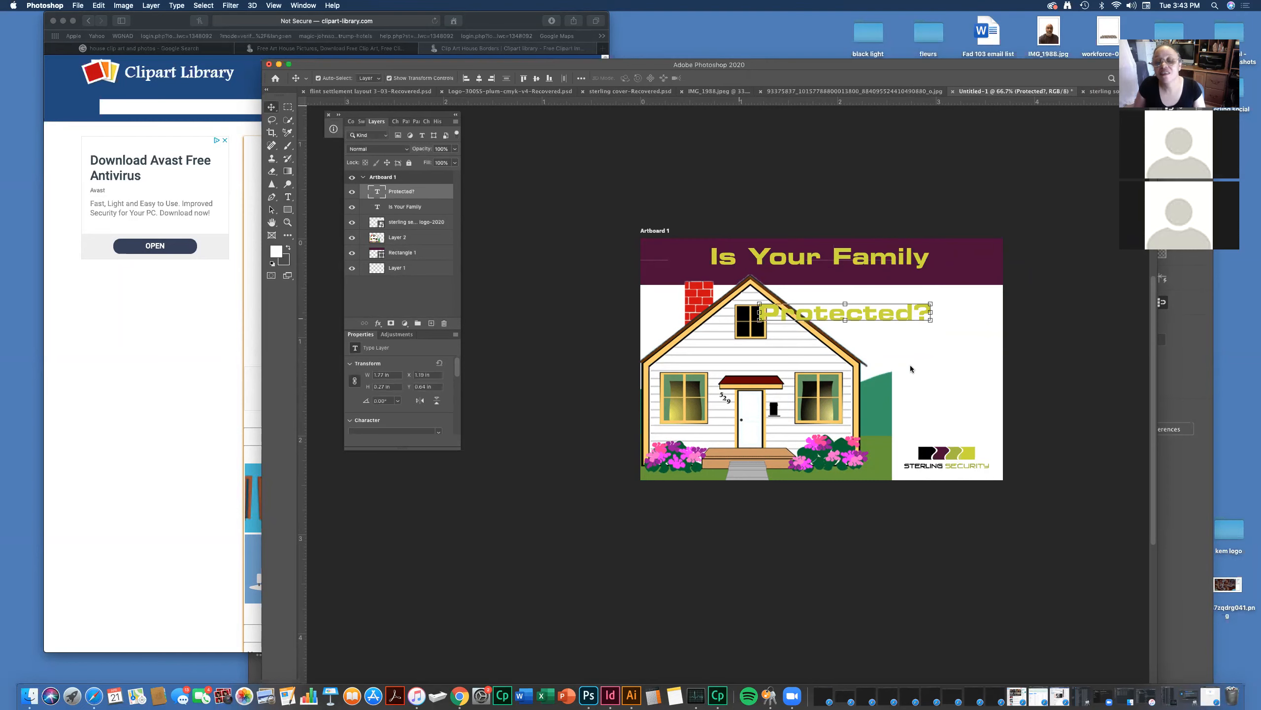
{"action": "left_click_drag", "start_coordinate": [758, 318], "coordinate": [706, 366]}
{"action": "left_click_drag", "start_coordinate": [880, 352], "coordinate": [1009, 333]}
{"action": "left_click_drag", "start_coordinate": [871, 345], "coordinate": [862, 303]}
{"action": "key", "text": "Return"}
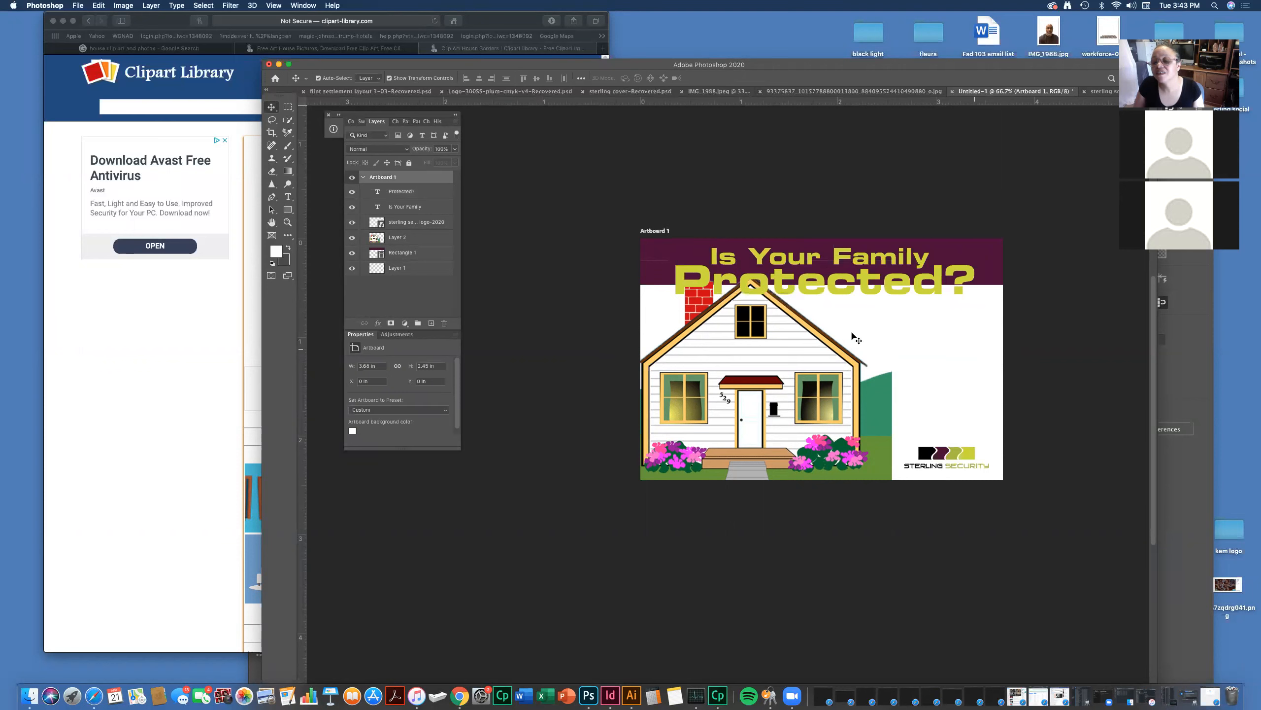
- Scale the plum headline band up to about 0.81 in tall so it extends behind the "Protected?" line
{"action": "left_click", "coordinate": [826, 343]}
{"action": "left_click", "coordinate": [981, 261]}
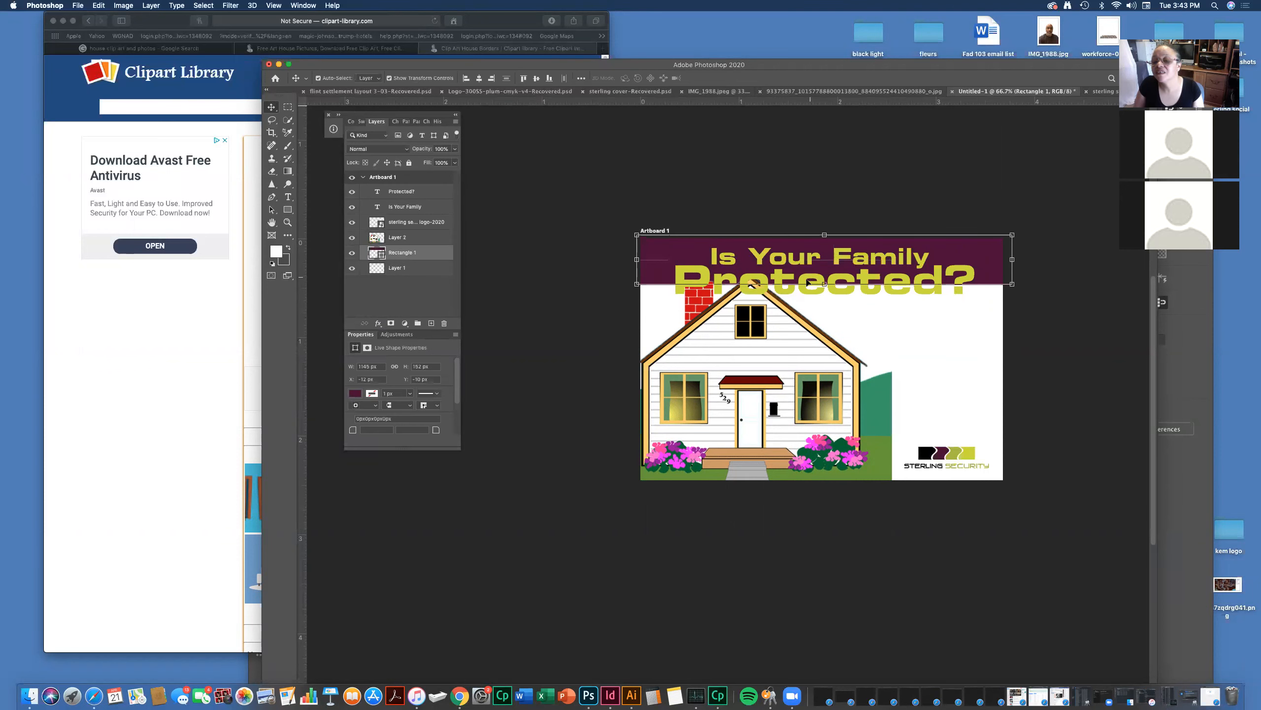
{"action": "left_click_drag", "start_coordinate": [824, 284], "coordinate": [824, 314]}
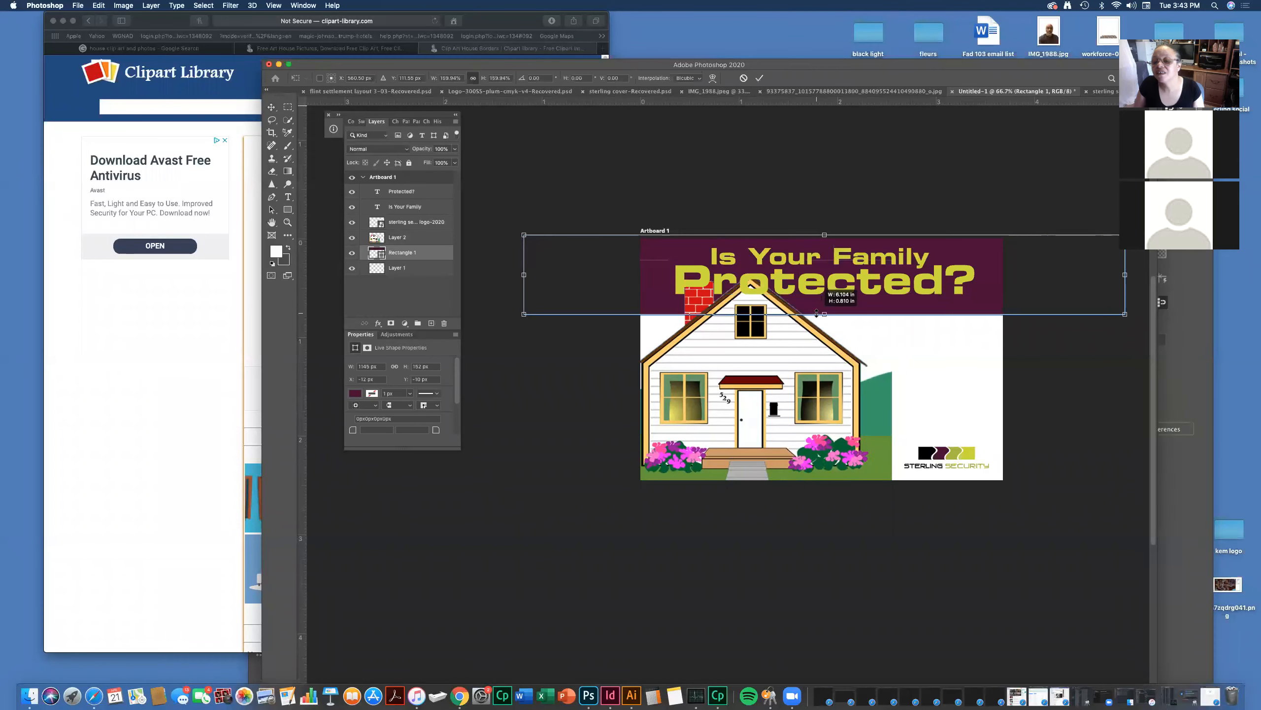
{"action": "key", "text": "Return"}
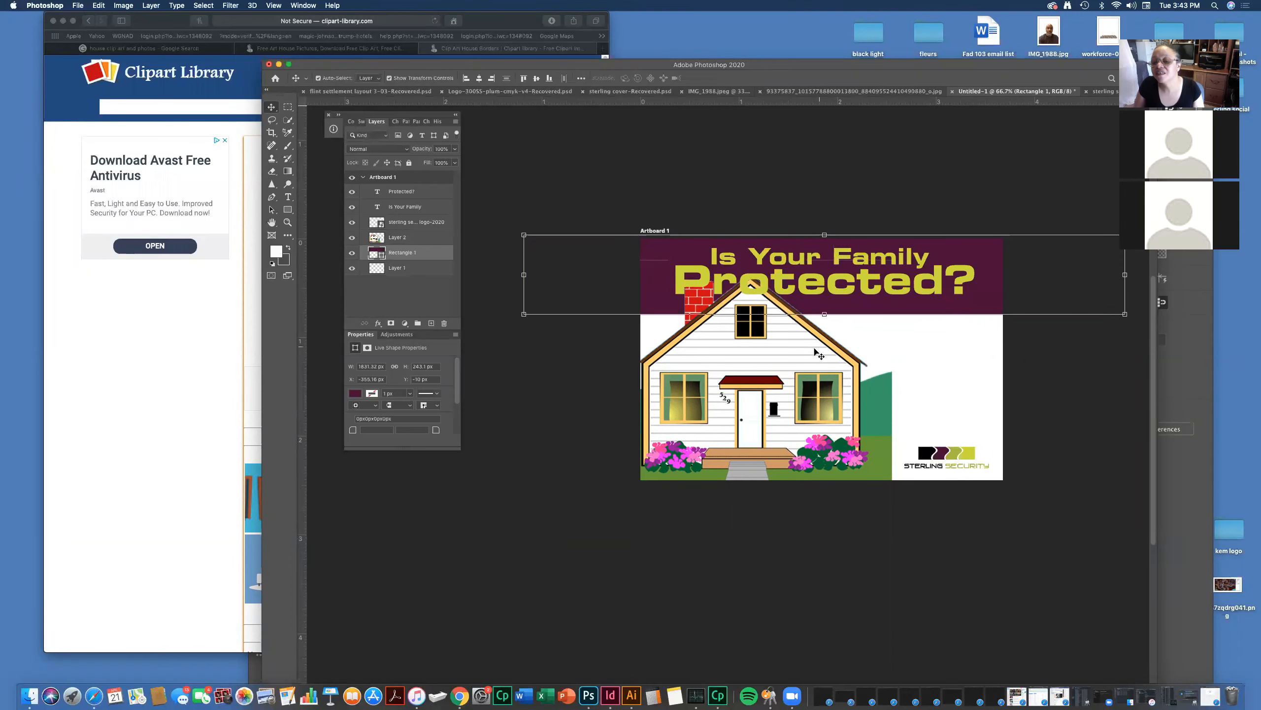
- Shrink the house clip art from its upper-left corner and position it under "Protected?", flush with the artboard's left edge
{"action": "left_click", "coordinate": [658, 277]}
{"action": "left_click_drag", "start_coordinate": [611, 256], "coordinate": [640, 292]}
{"action": "mouse_move", "coordinate": [755, 381]}
{"action": "left_mouse_down"}
{"action": "mouse_move", "coordinate": [728, 381]}
{"action": "mouse_move", "coordinate": [744, 383]}
{"action": "left_mouse_up"}
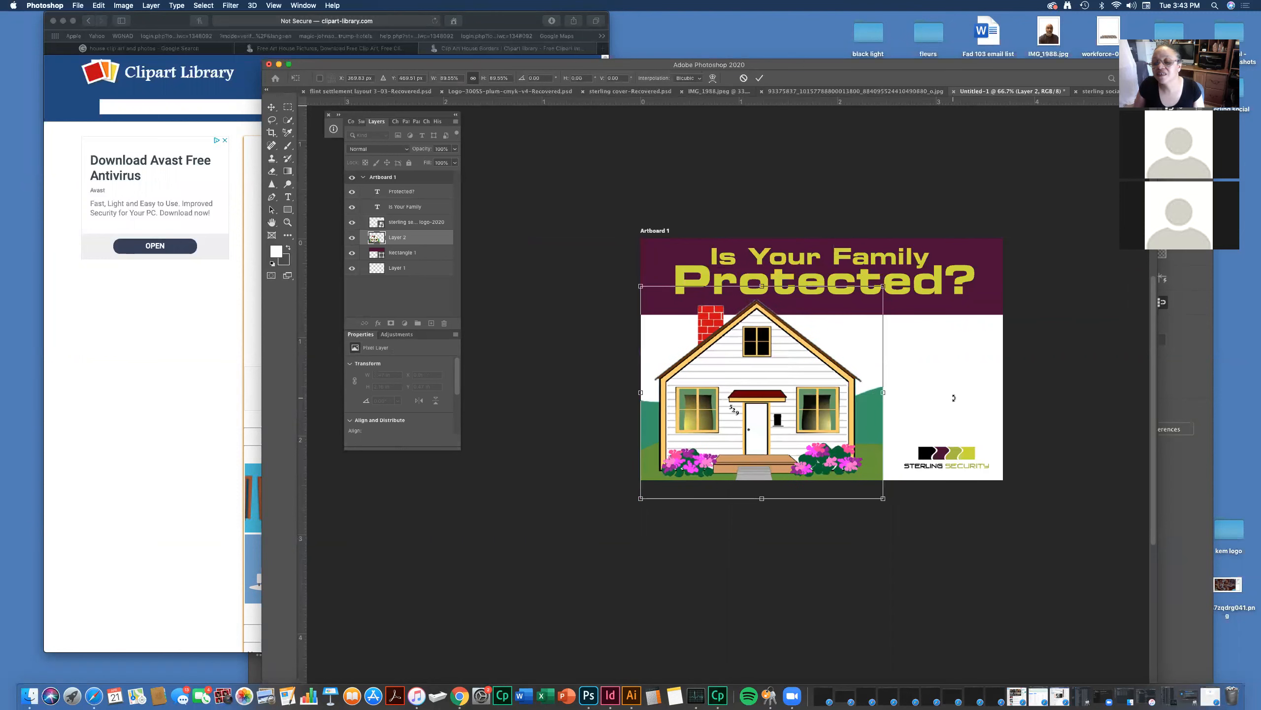
{"action": "left_click", "coordinate": [1084, 384]}
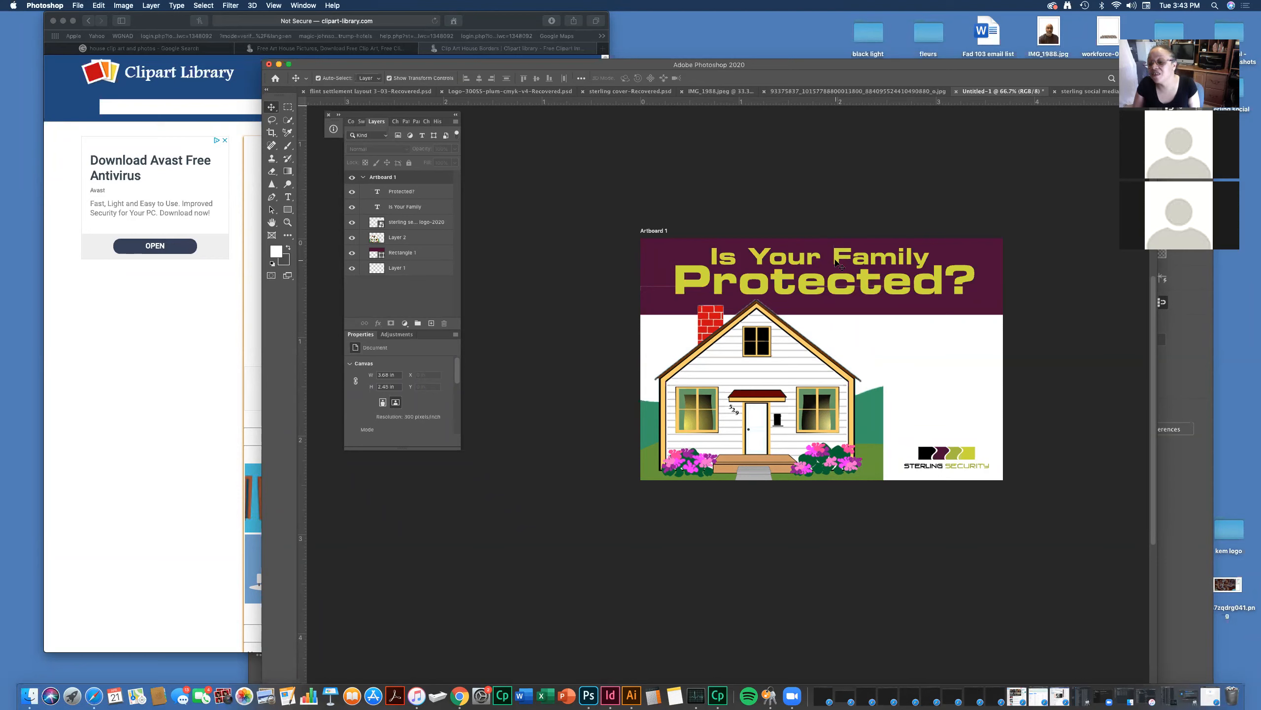
- Enlarge the Sterling Security logo to about 1.05 in wide and move it slightly up in the lower-right corner
{"action": "left_click", "coordinate": [950, 465]}
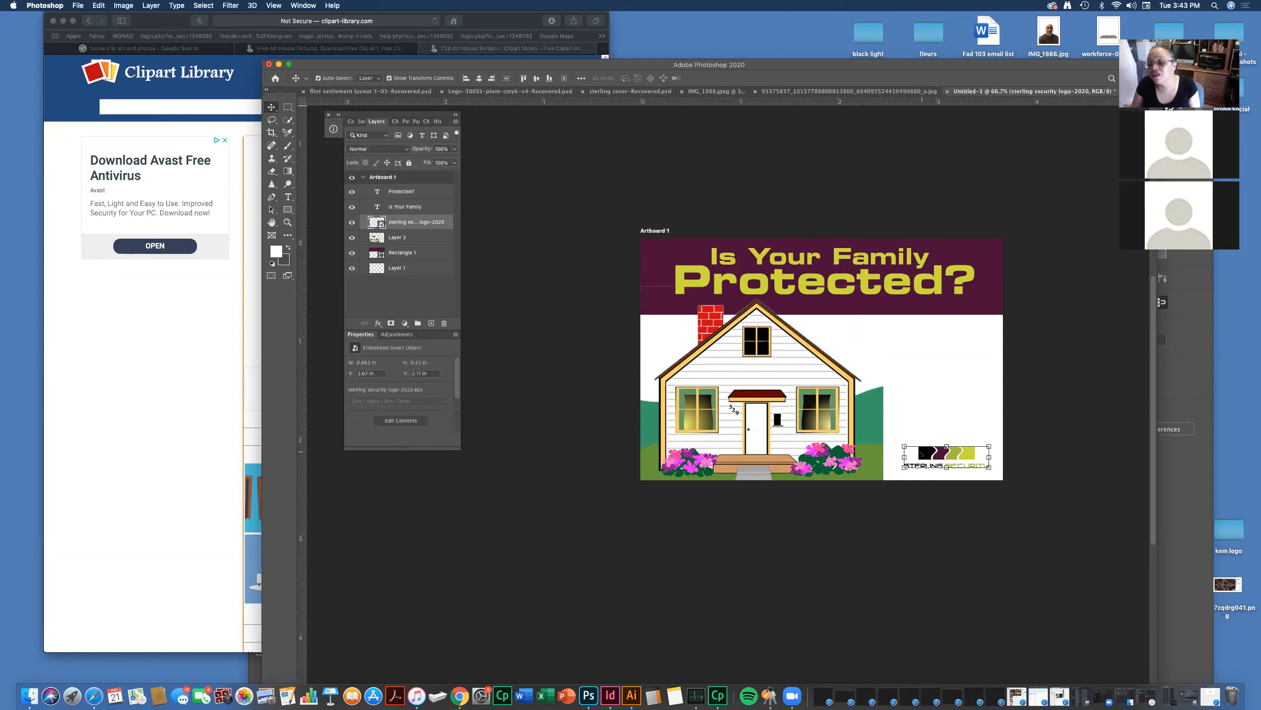
{"action": "left_click_drag", "start_coordinate": [901, 445], "coordinate": [890, 441]}
{"action": "left_click_drag", "start_coordinate": [989, 442], "coordinate": [995, 440]}
{"action": "double_click", "coordinate": [945, 454]}
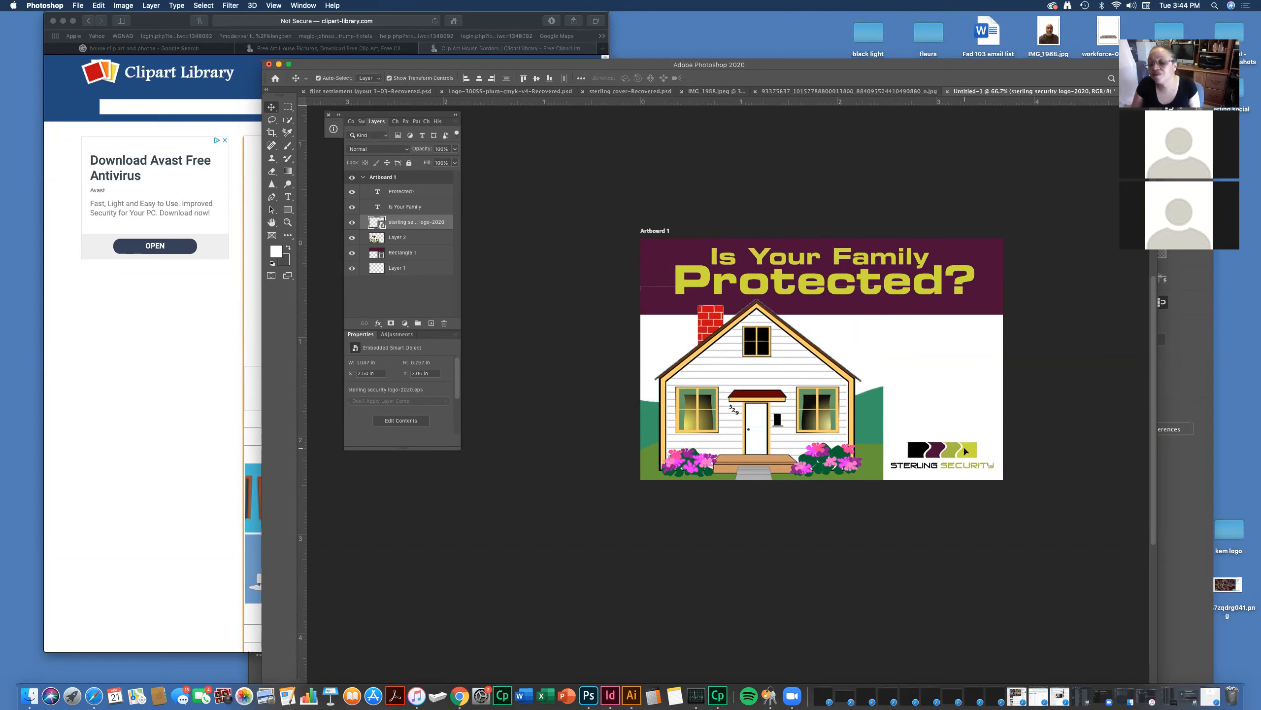
{"action": "left_click_drag", "start_coordinate": [960, 447], "coordinate": [958, 435]}
{"action": "left_click", "coordinate": [894, 482]}
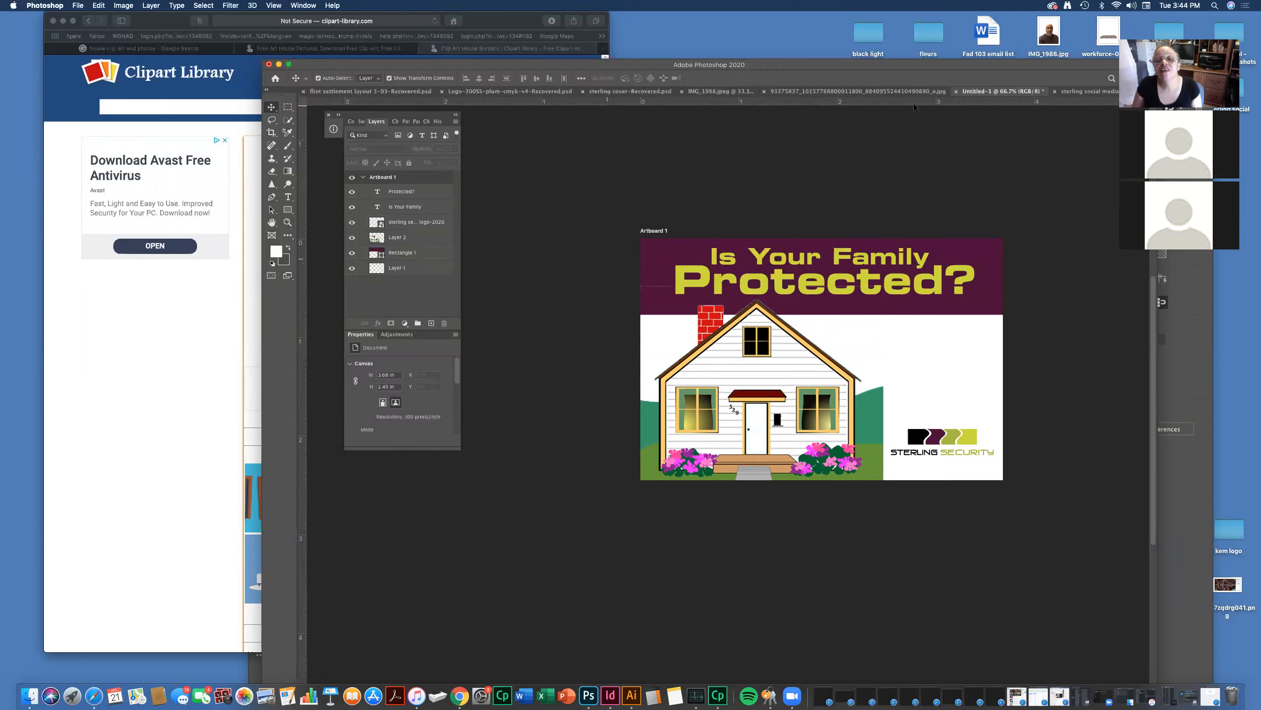
- Copy the "Virtual Security/Remote Motoring" text from Artboard 4 of sterling social media ads.psd and paste it into the house graphic
{"action": "left_click", "coordinate": [1069, 94]}
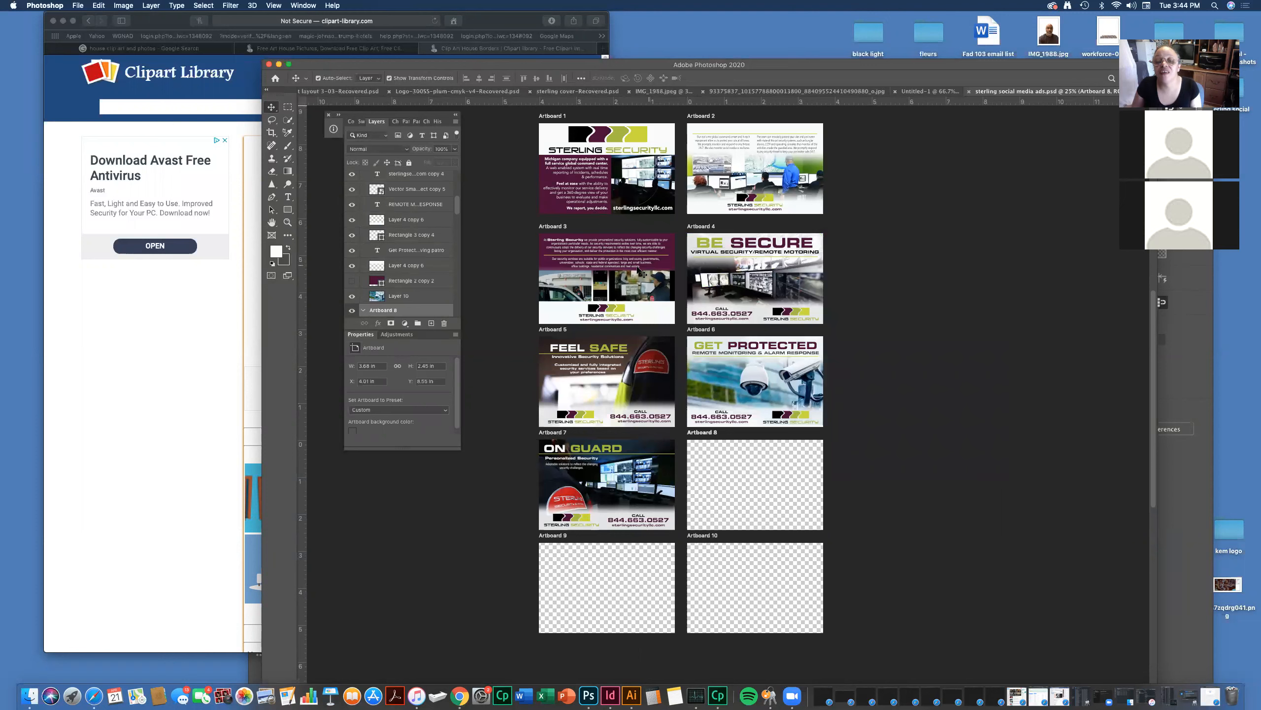
{"action": "left_click", "coordinate": [289, 196]}
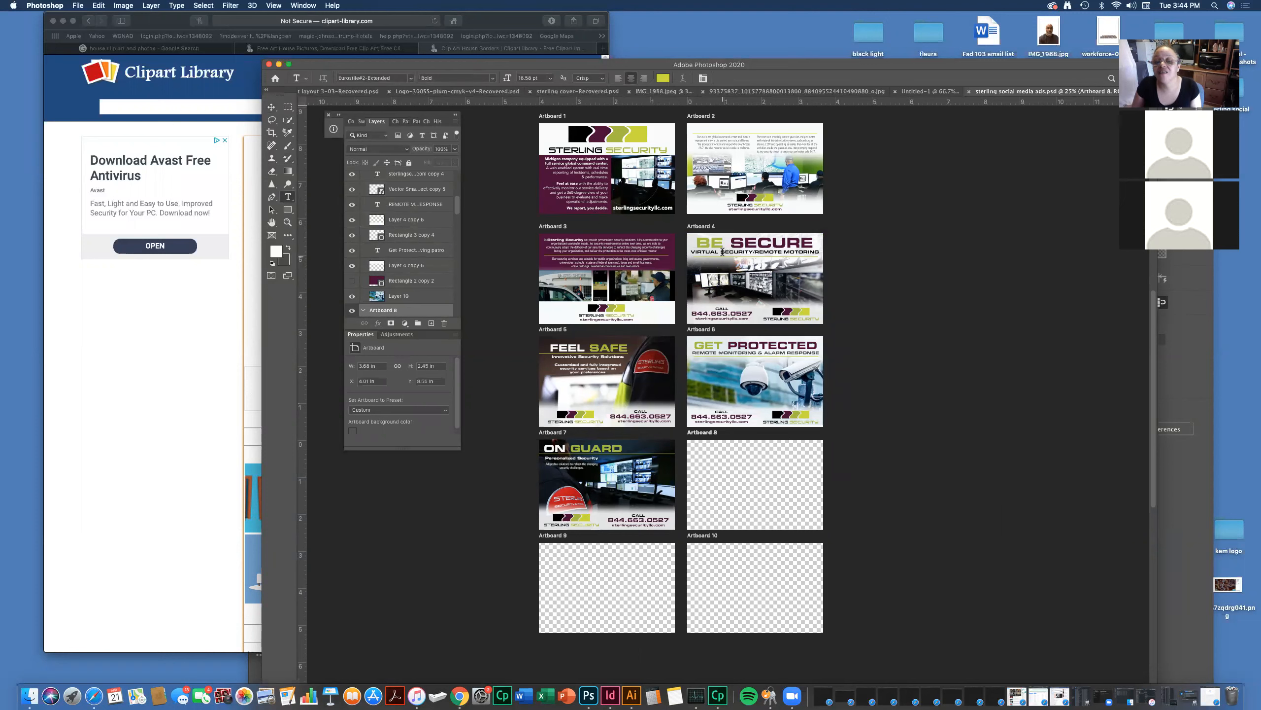
{"action": "left_click", "coordinate": [271, 106]}
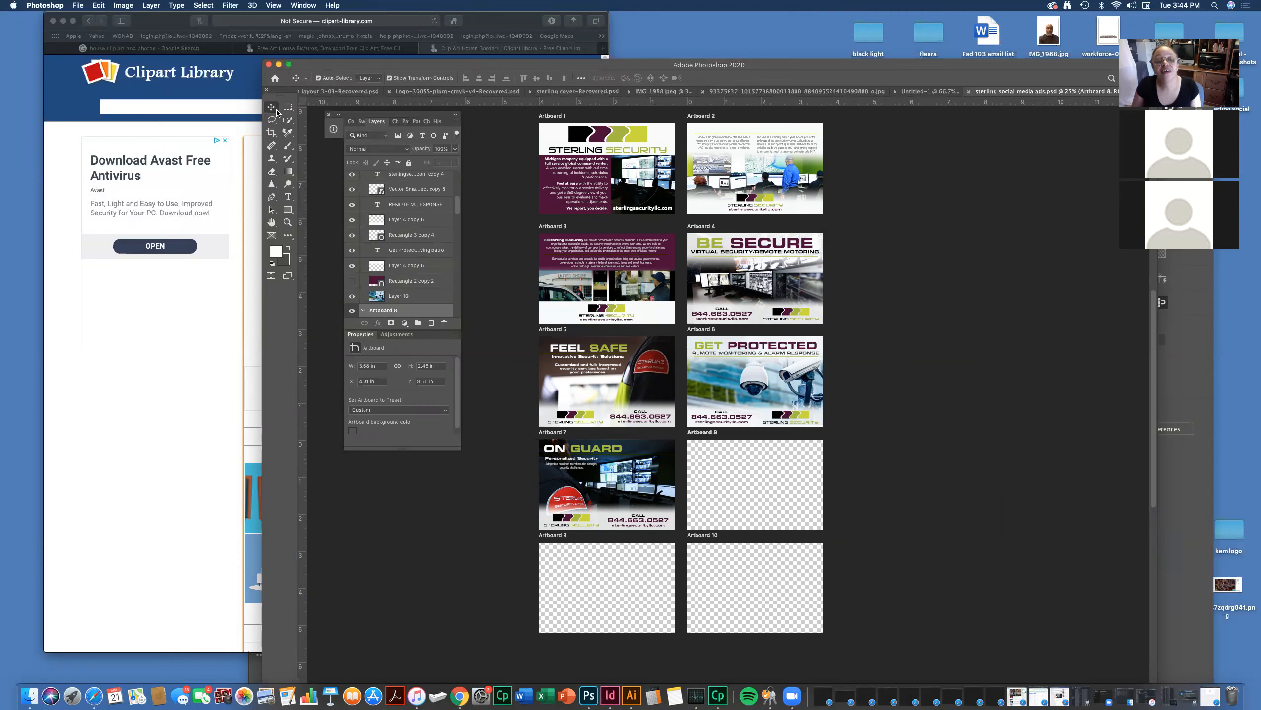
{"action": "left_click", "coordinate": [776, 253]}
{"action": "left_click_drag", "start_coordinate": [776, 253], "coordinate": [777, 255]}
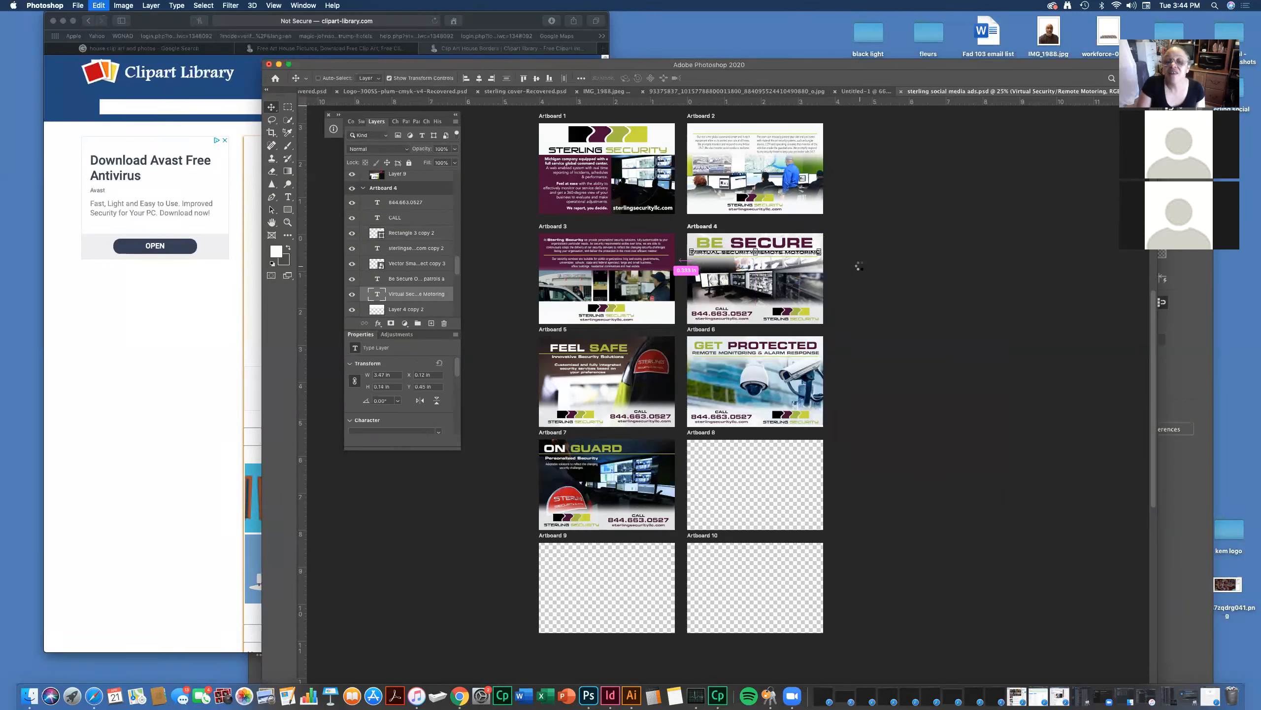
{"action": "left_click", "coordinate": [864, 91]}
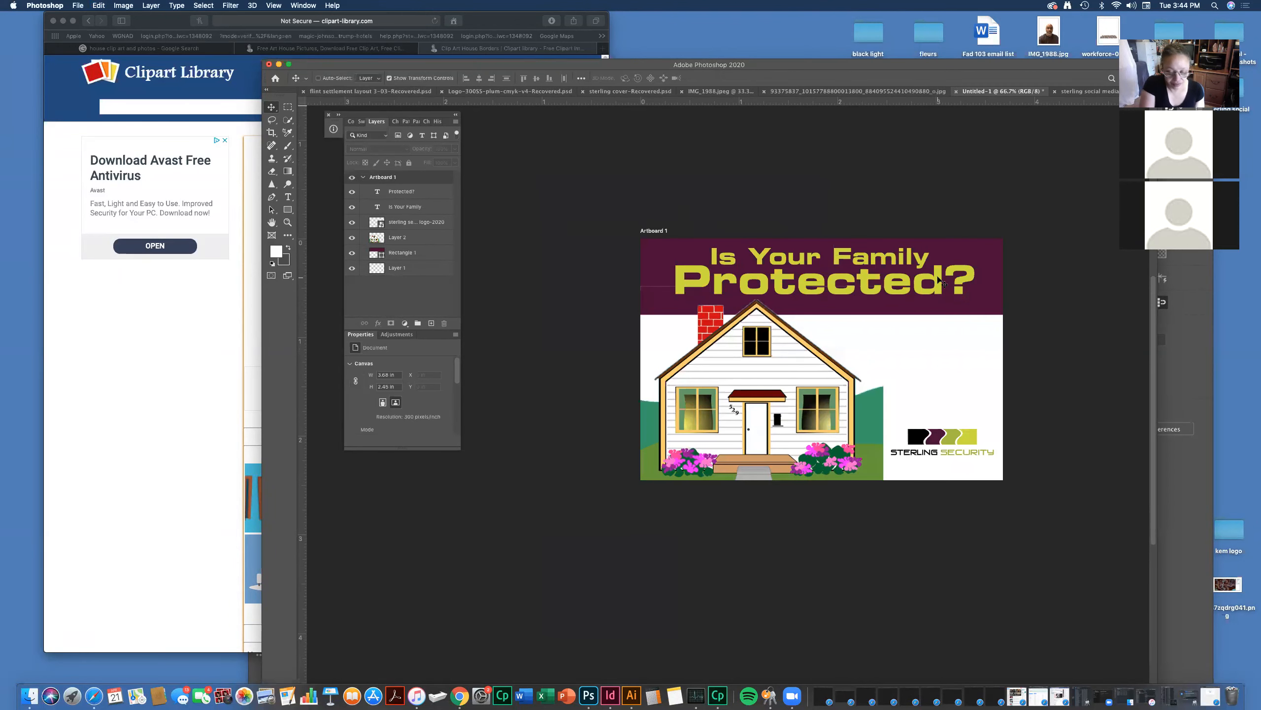
{"action": "key", "text": "super+v"}
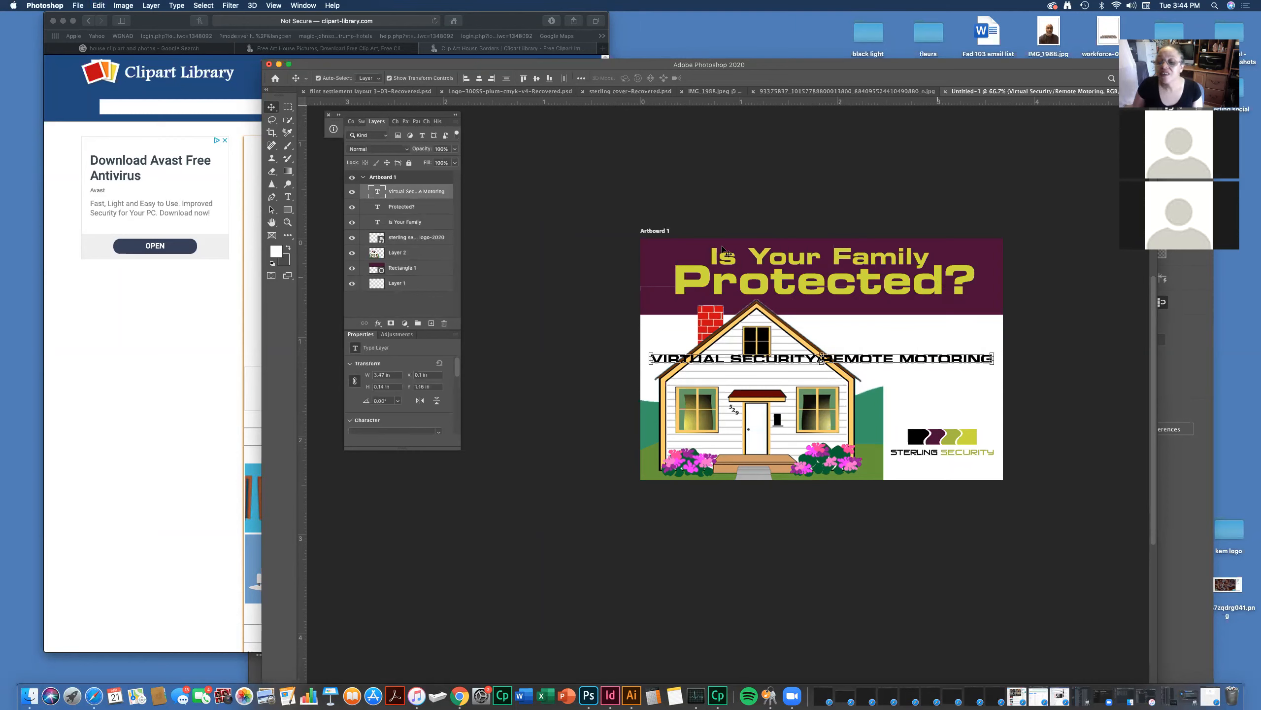
- Shrink the pasted tagline to about 2.22 in wide and place it under "Protected?" along the plum band's lower edge
{"action": "left_click_drag", "start_coordinate": [650, 354], "coordinate": [739, 356]}
{"action": "left_click_drag", "start_coordinate": [821, 346], "coordinate": [817, 290]}
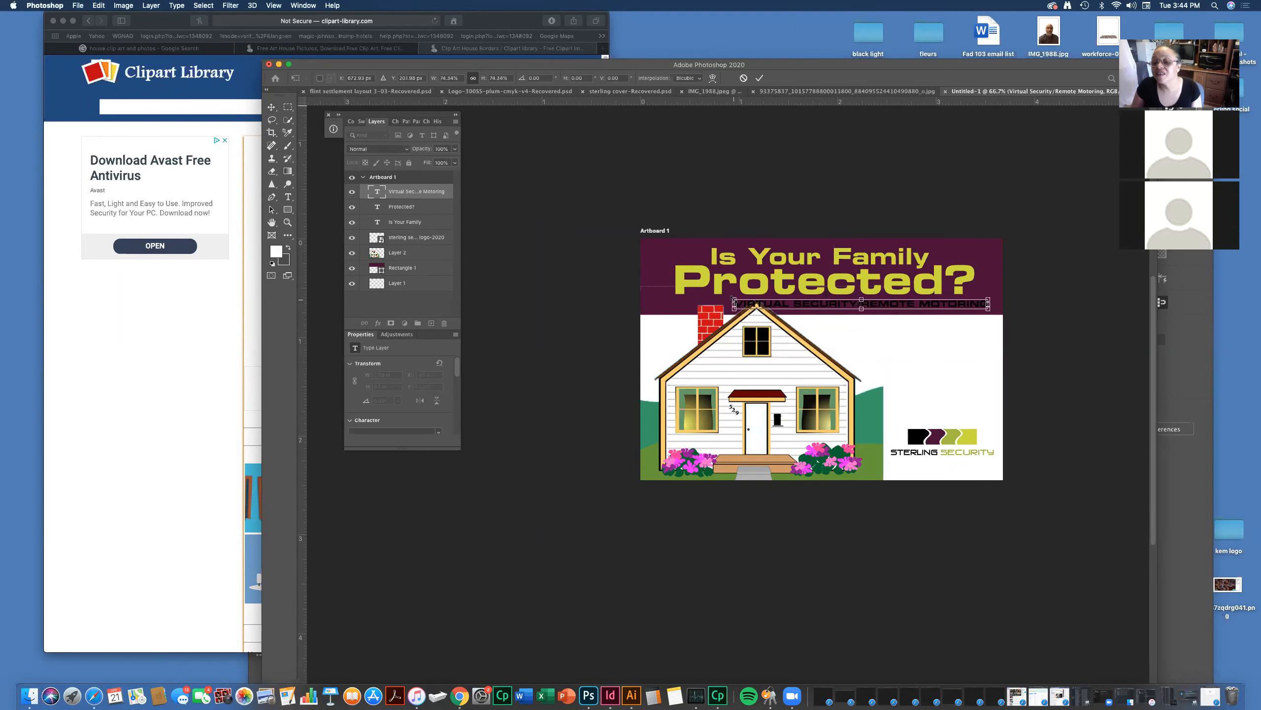
{"action": "left_click_drag", "start_coordinate": [735, 299], "coordinate": [811, 305]}
{"action": "key", "text": "Return"}
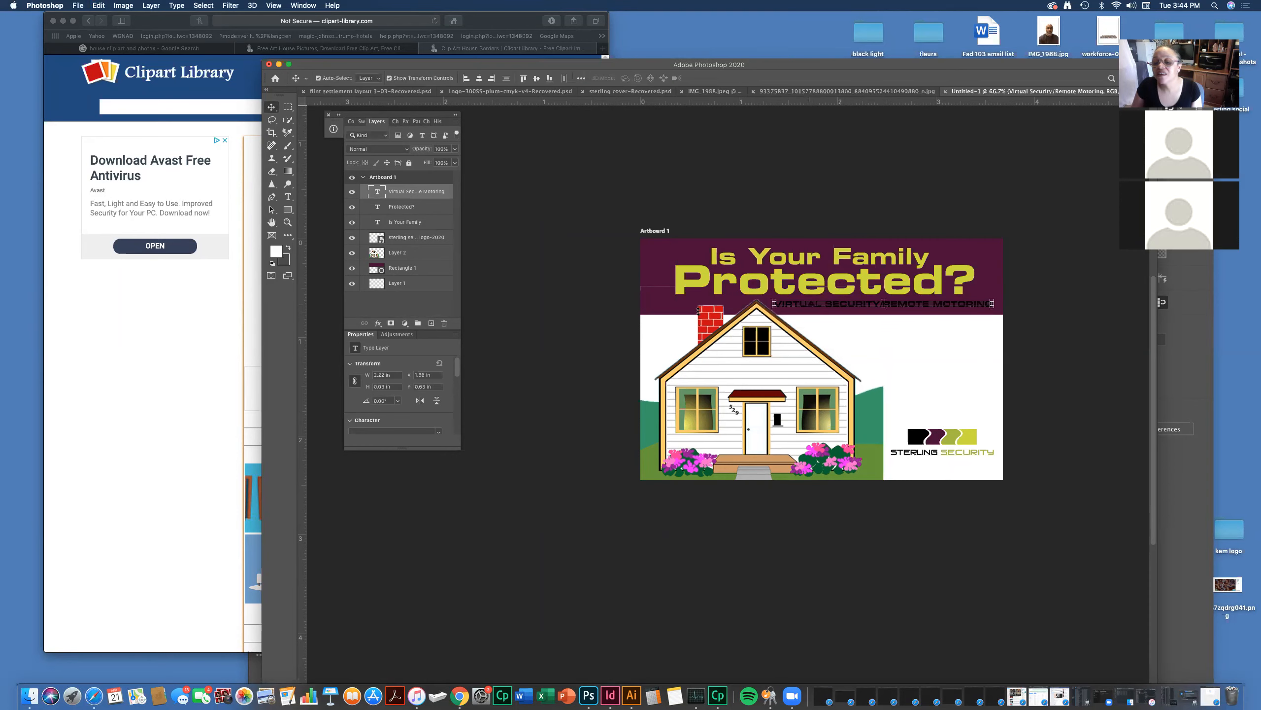
- Recolor the "Virtual Security/Remote Motoring" tagline white and nudge it slightly left within the band
{"action": "left_click", "coordinate": [288, 196]}
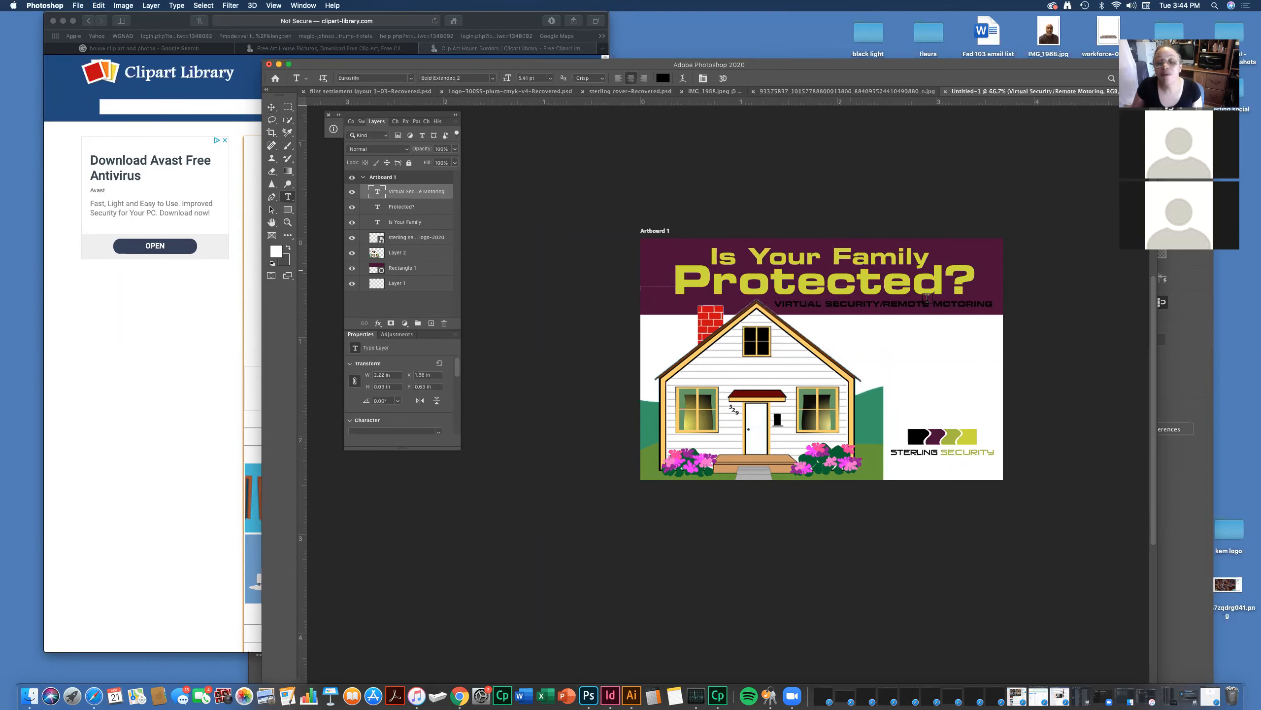
{"action": "triple_click", "coordinate": [892, 300]}
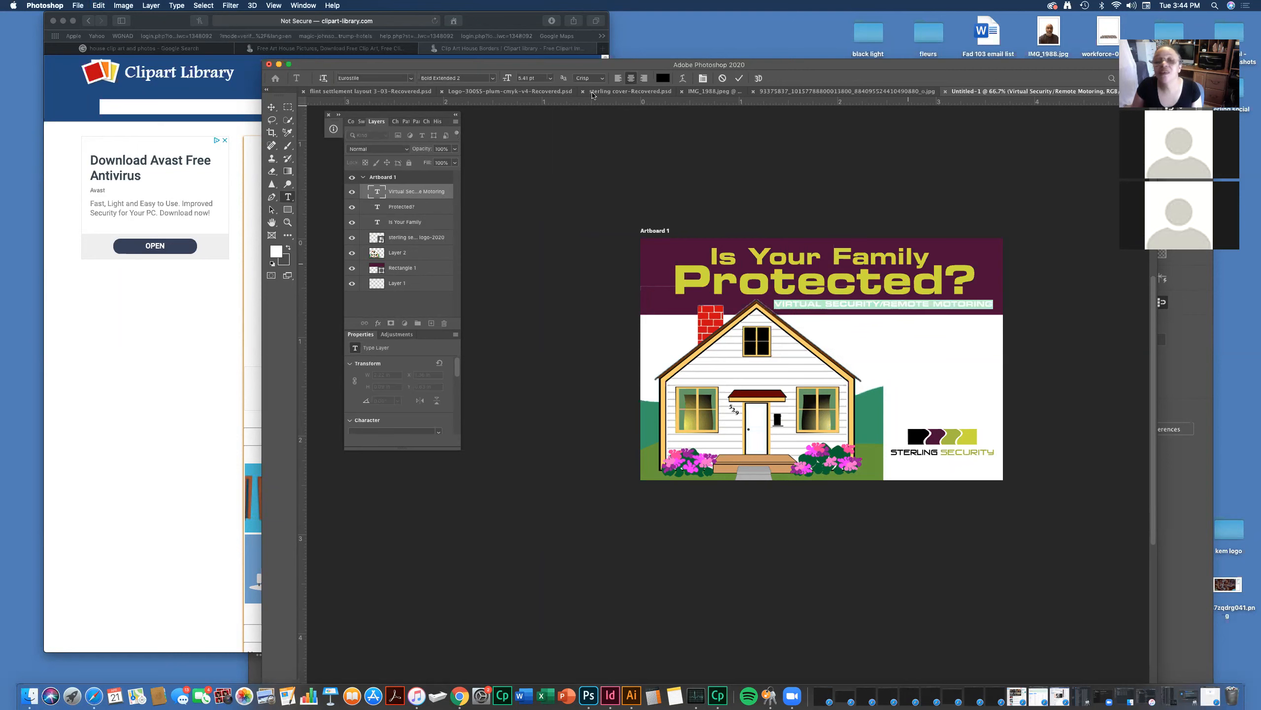
{"action": "left_click", "coordinate": [669, 80]}
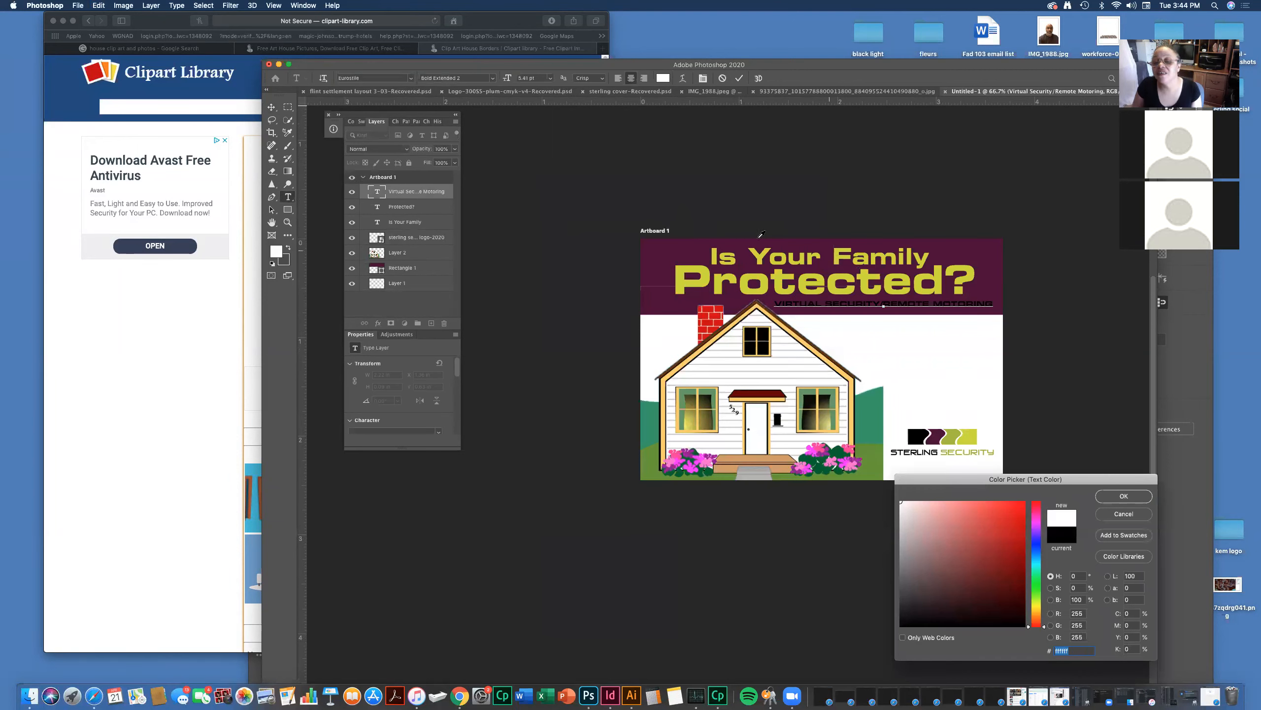
{"action": "left_click", "coordinate": [1103, 498]}
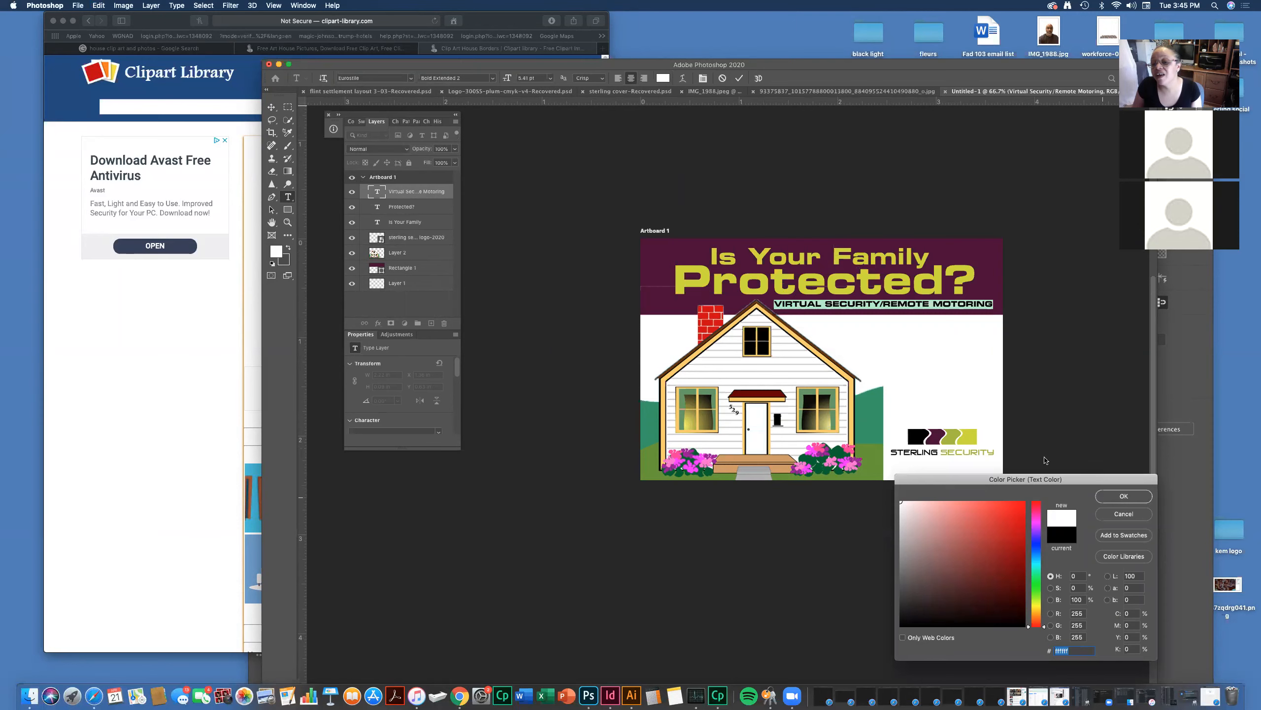
{"action": "left_click", "coordinate": [271, 108]}
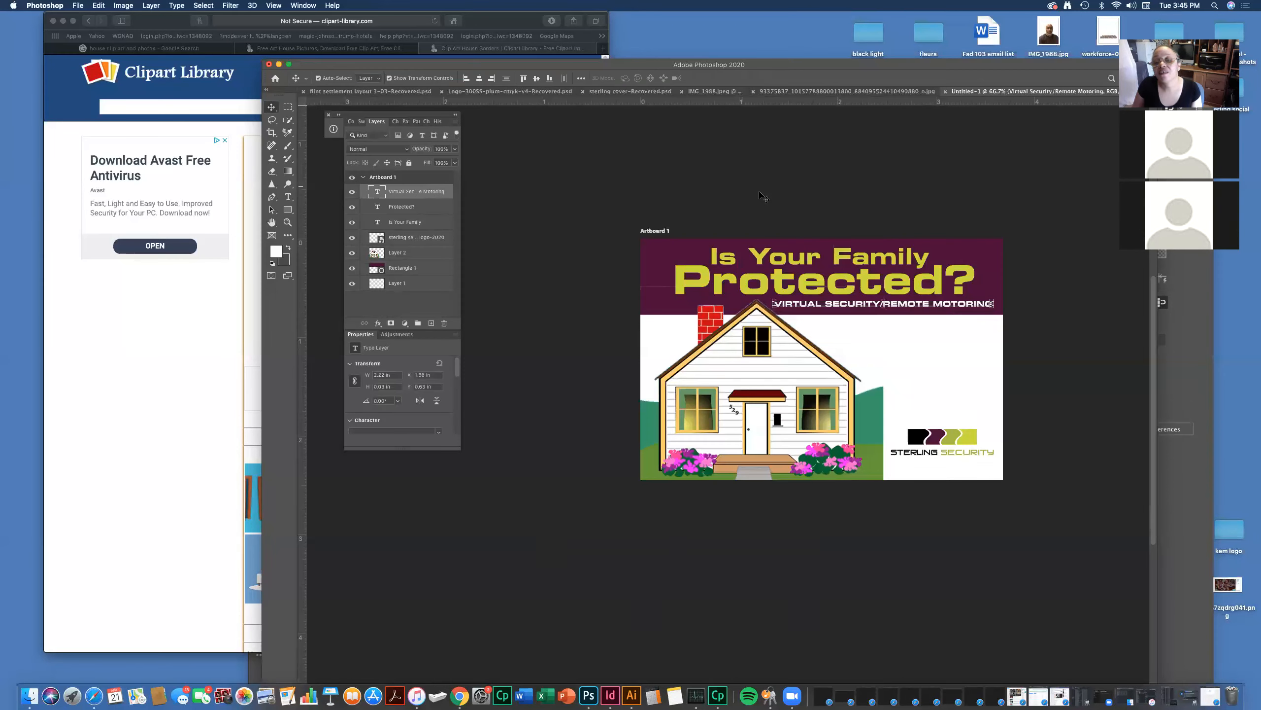
{"action": "left_click_drag", "start_coordinate": [902, 308], "coordinate": [898, 306]}
{"action": "left_click", "coordinate": [1013, 328]}
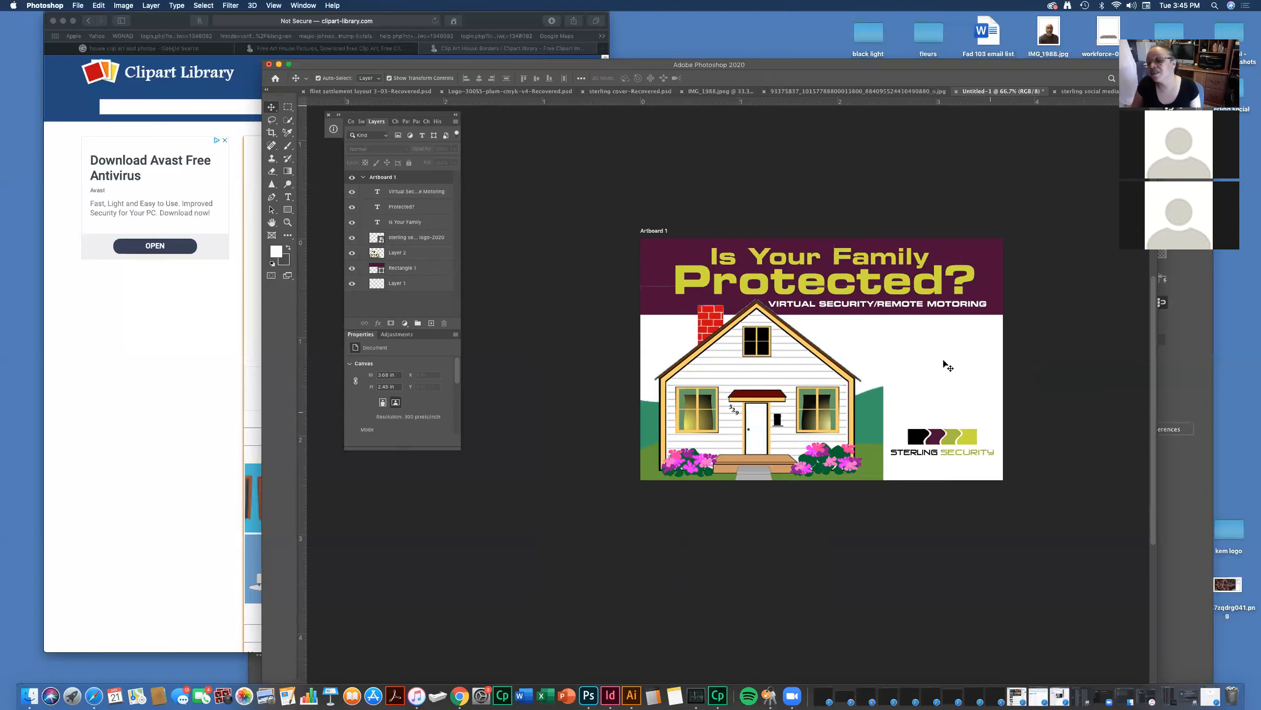
- Add a two-line text layer reading "CALL" and "USS TODAY" in the white area above the logo
{"action": "left_click", "coordinate": [289, 196]}
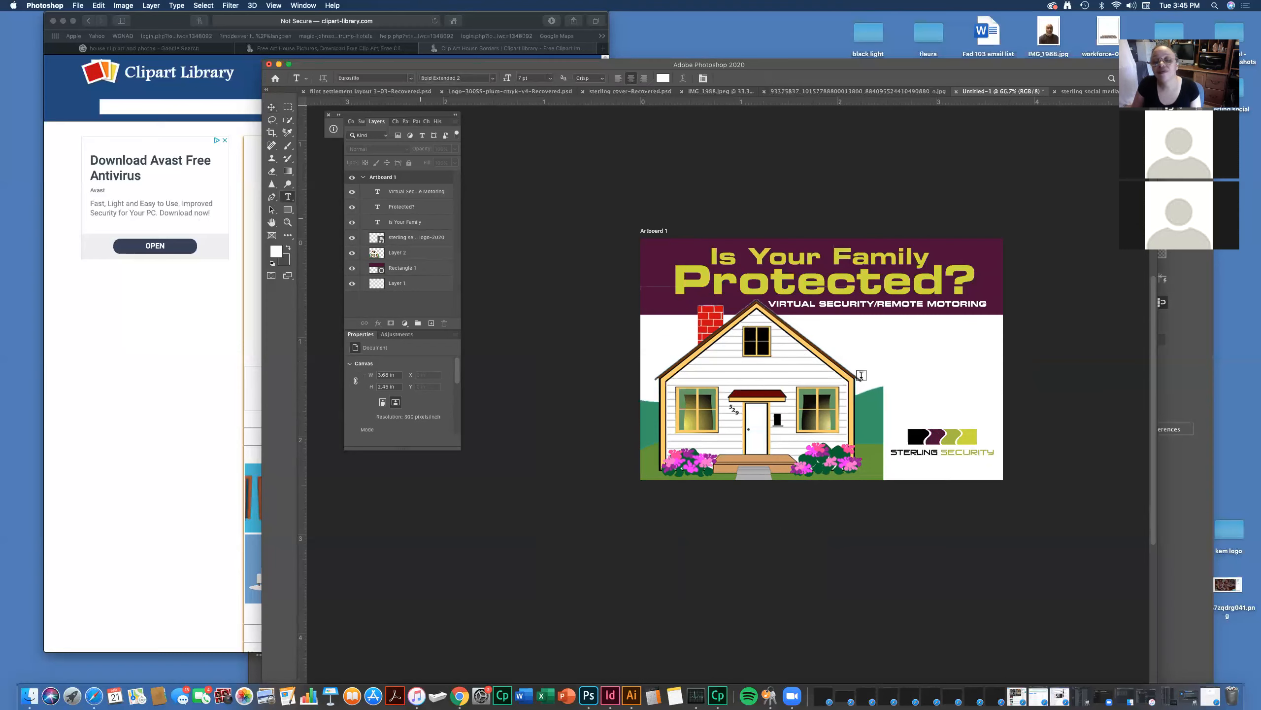
{"action": "left_click", "coordinate": [901, 347]}
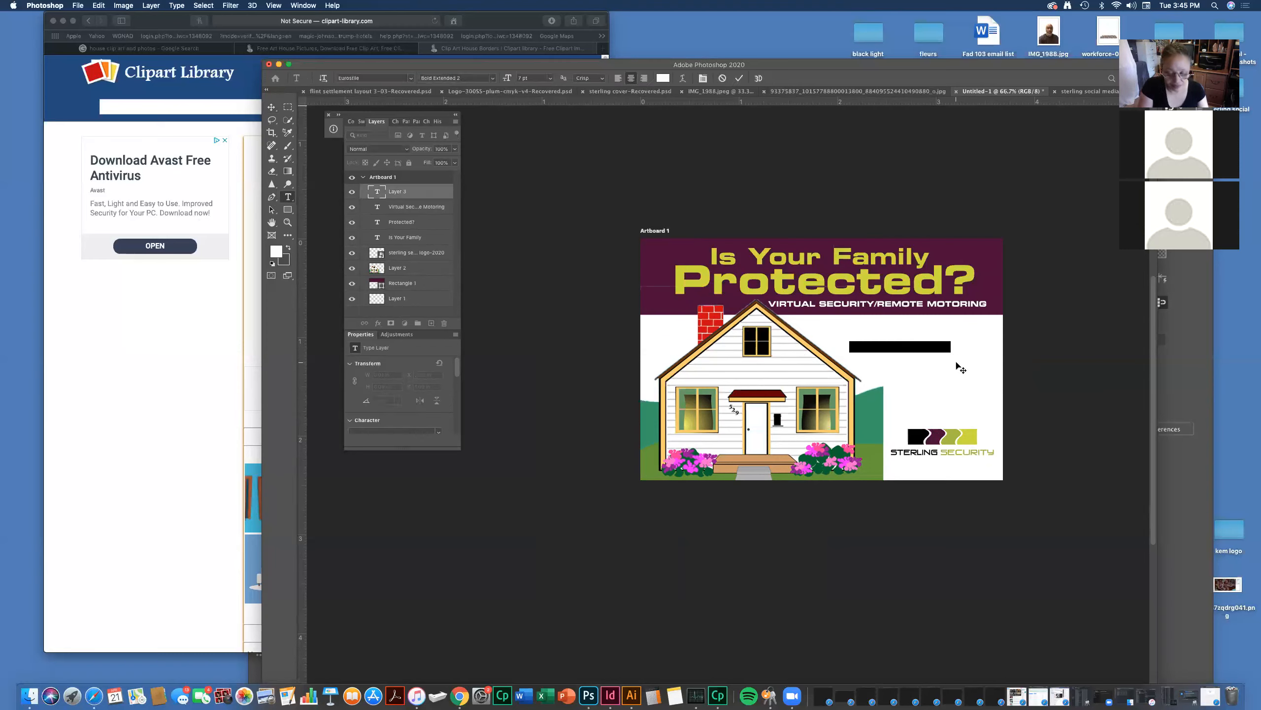
{"action": "key", "text": "BackSpace"}
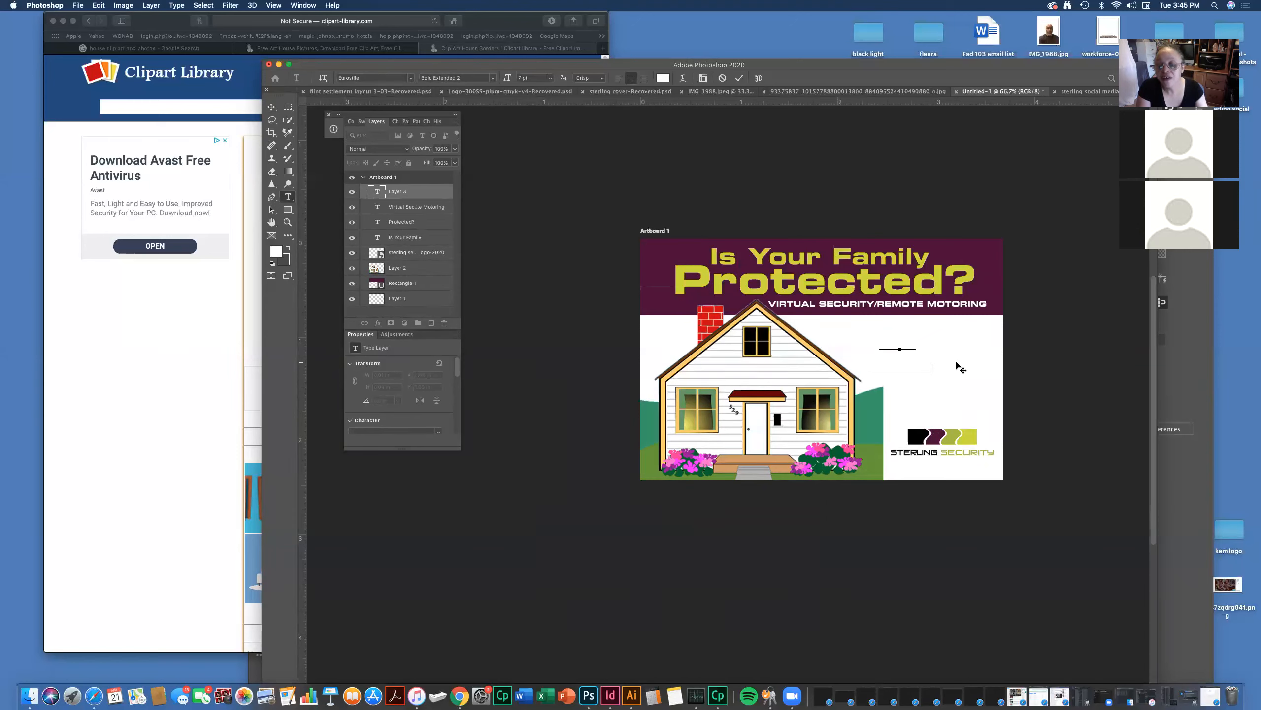
- Set the whole call-to-action text to 14 pt and recolor it with the plum sampled from the headline band
{"action": "left_click_drag", "start_coordinate": [938, 368], "coordinate": [844, 336]}
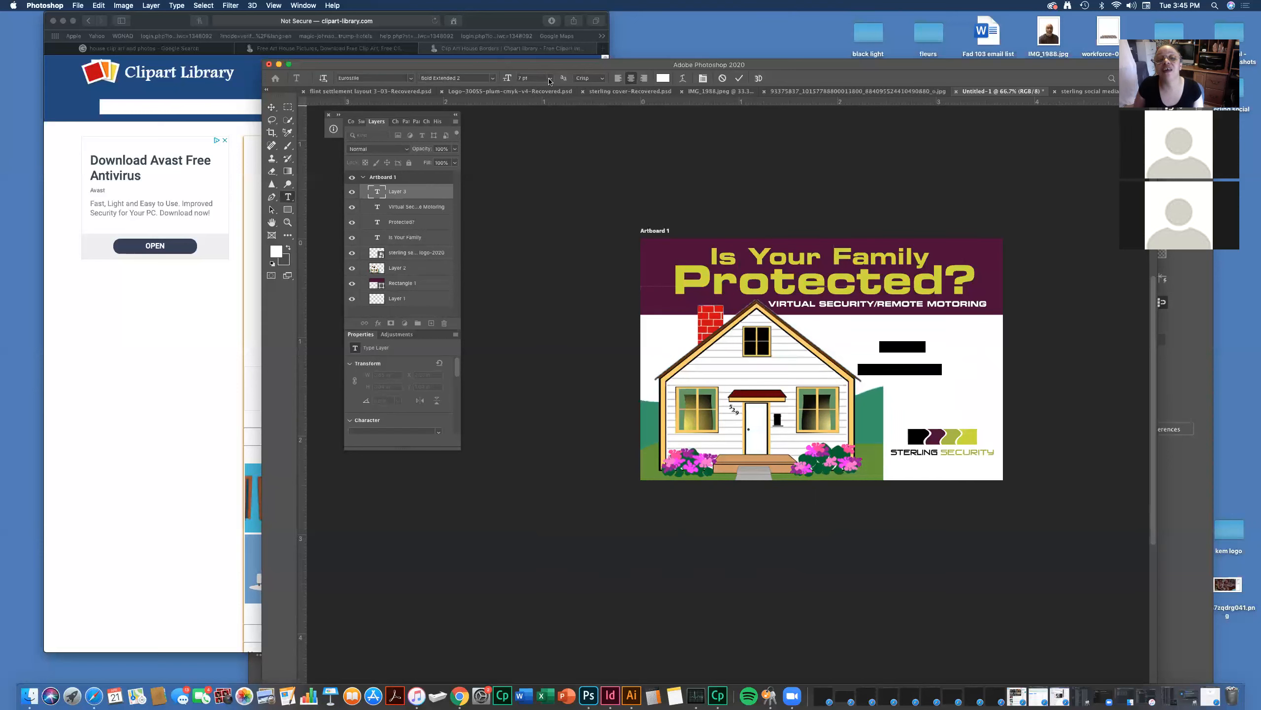
{"action": "left_click", "coordinate": [550, 81]}
{"action": "left_click", "coordinate": [535, 147]}
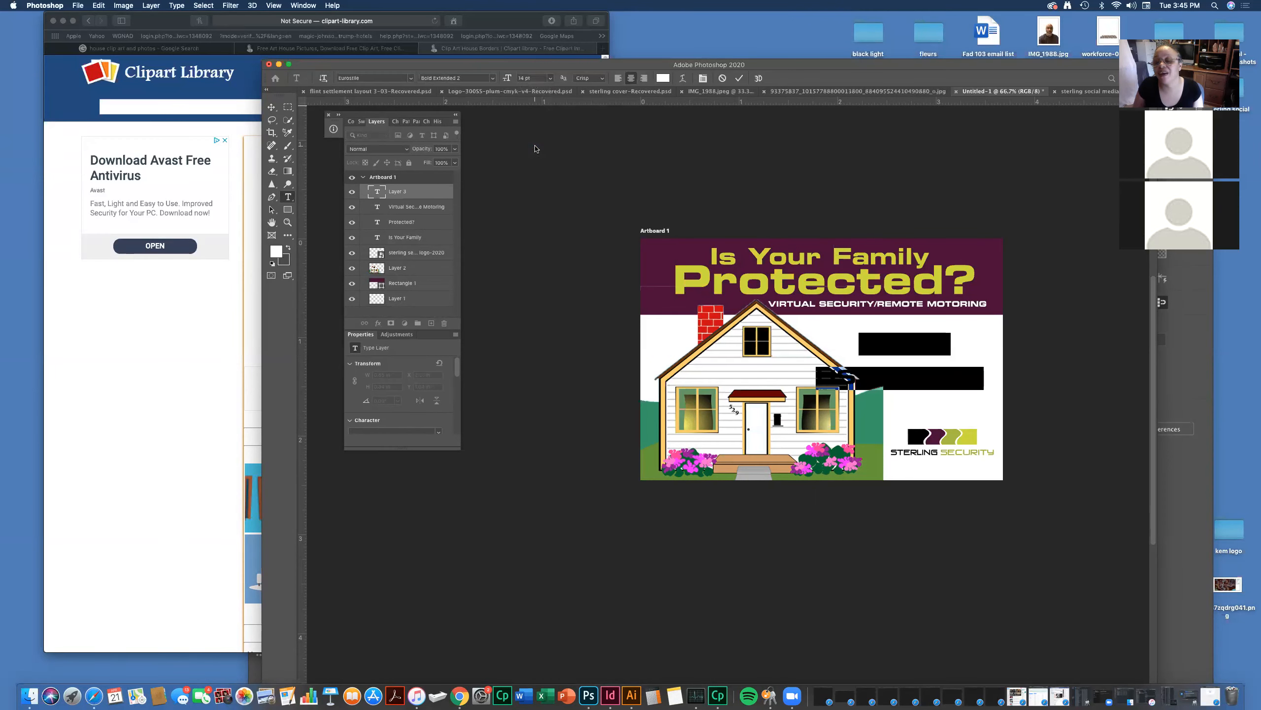
{"action": "left_click", "coordinate": [663, 78]}
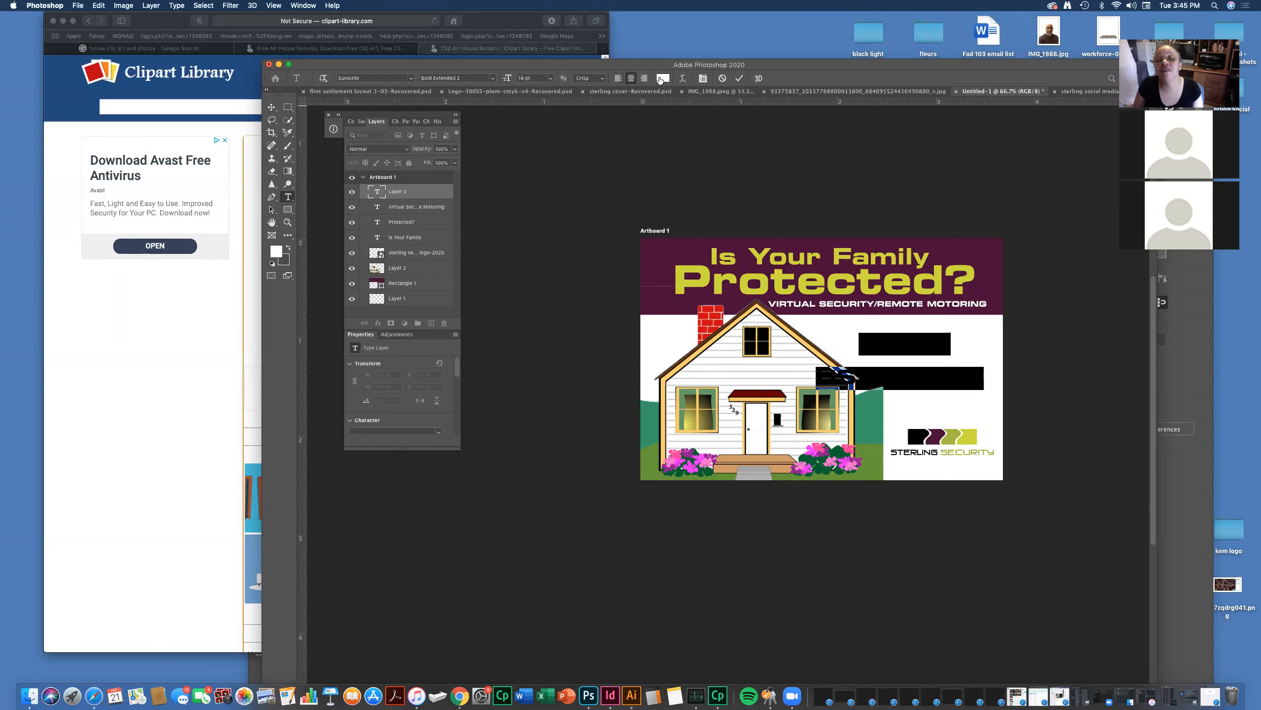
{"action": "left_click", "coordinate": [777, 247]}
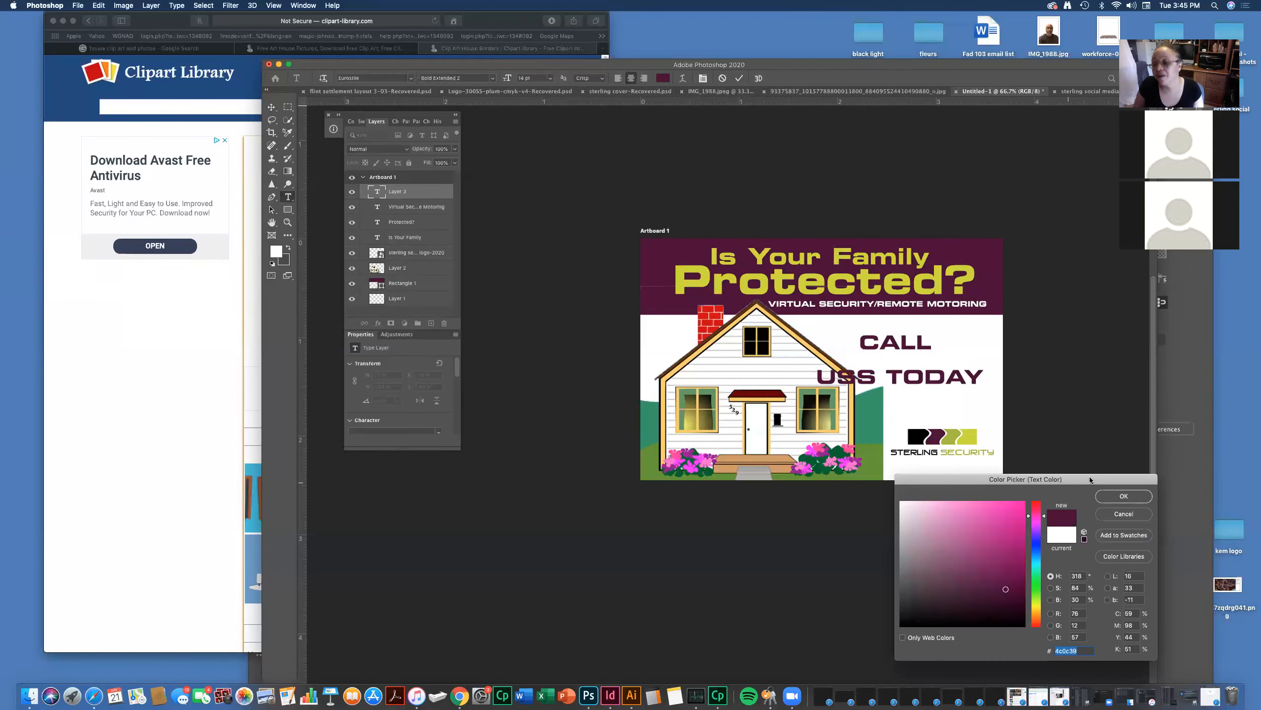
{"action": "left_click", "coordinate": [1123, 497]}
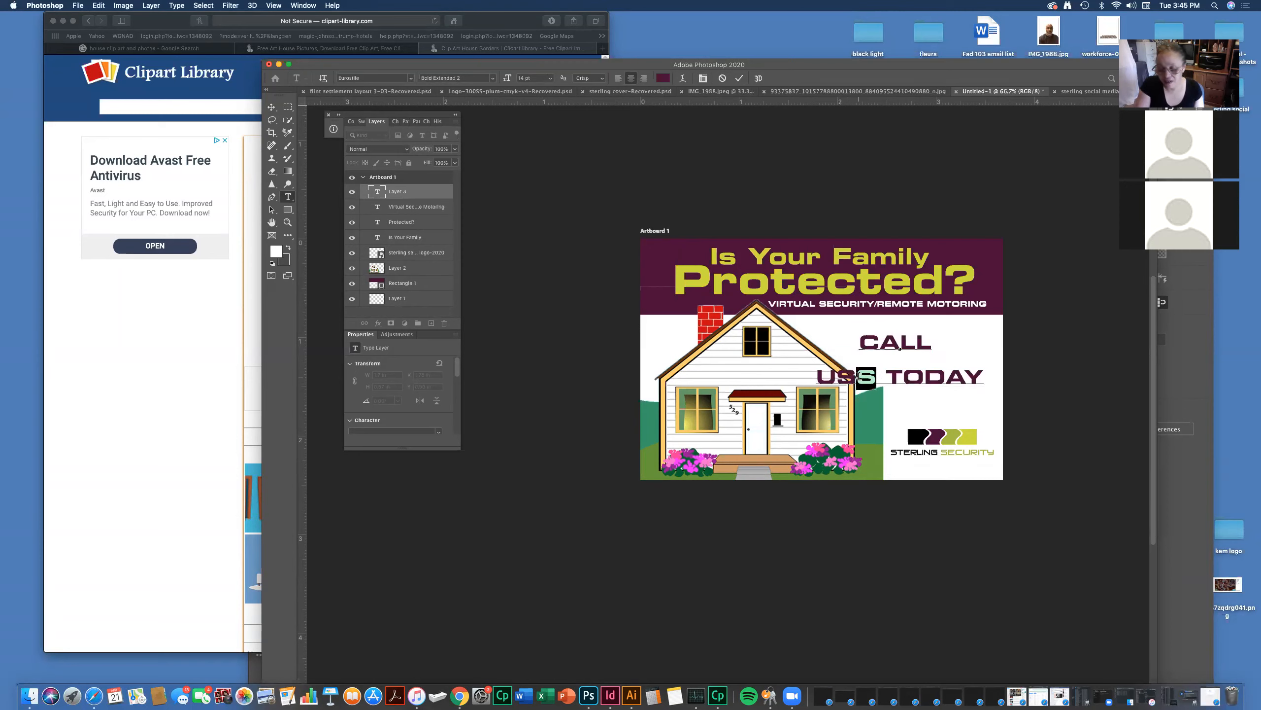
- Correct "USS" to "US" in the call-to-action and move the text up and right, clear of the house
{"action": "key", "text": "BackSpace"}
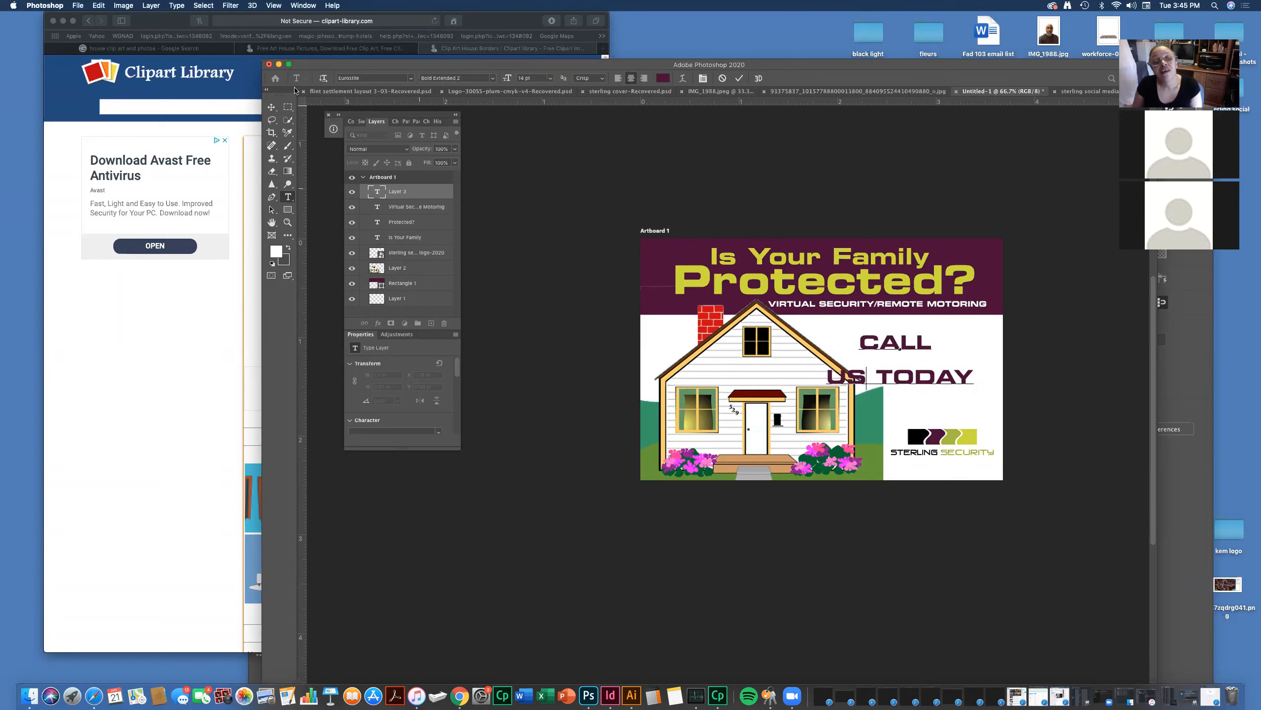
{"action": "left_click", "coordinate": [271, 107]}
{"action": "left_click_drag", "start_coordinate": [931, 380], "coordinate": [959, 370]}
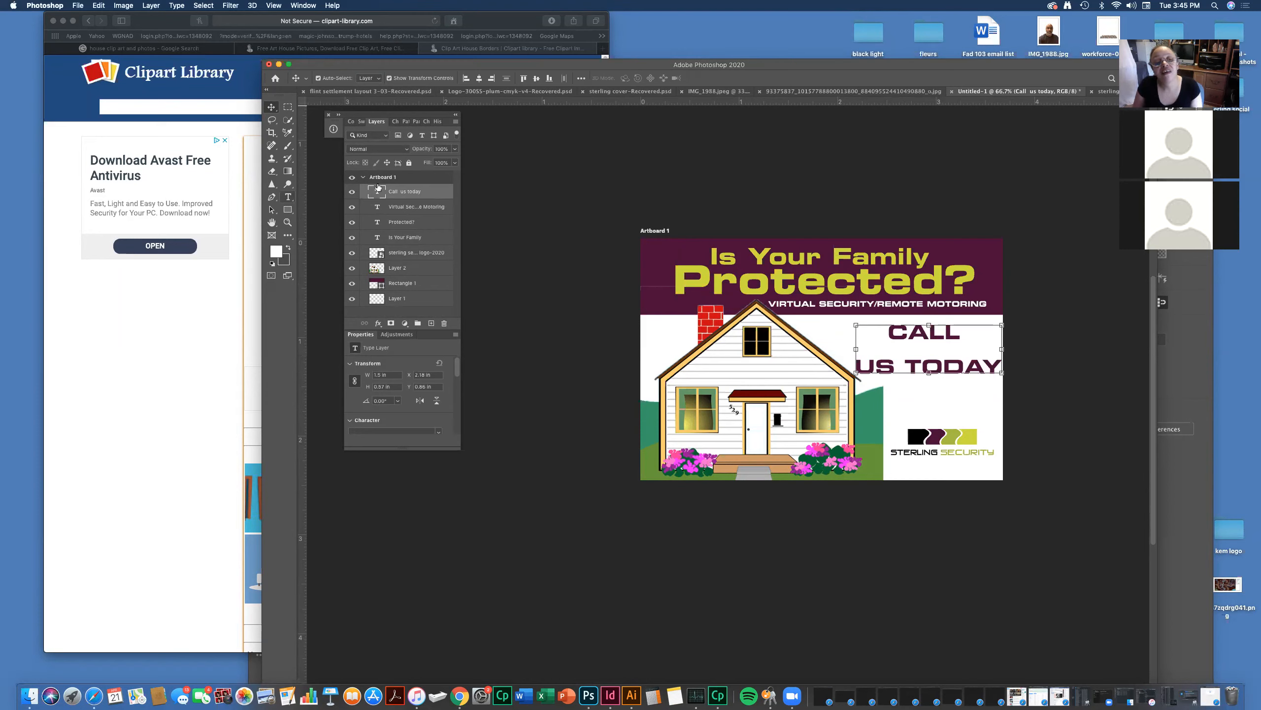
- Tighten the leading of the "CALL US TODAY" text to 10 pt
{"action": "left_click", "coordinate": [395, 122]}
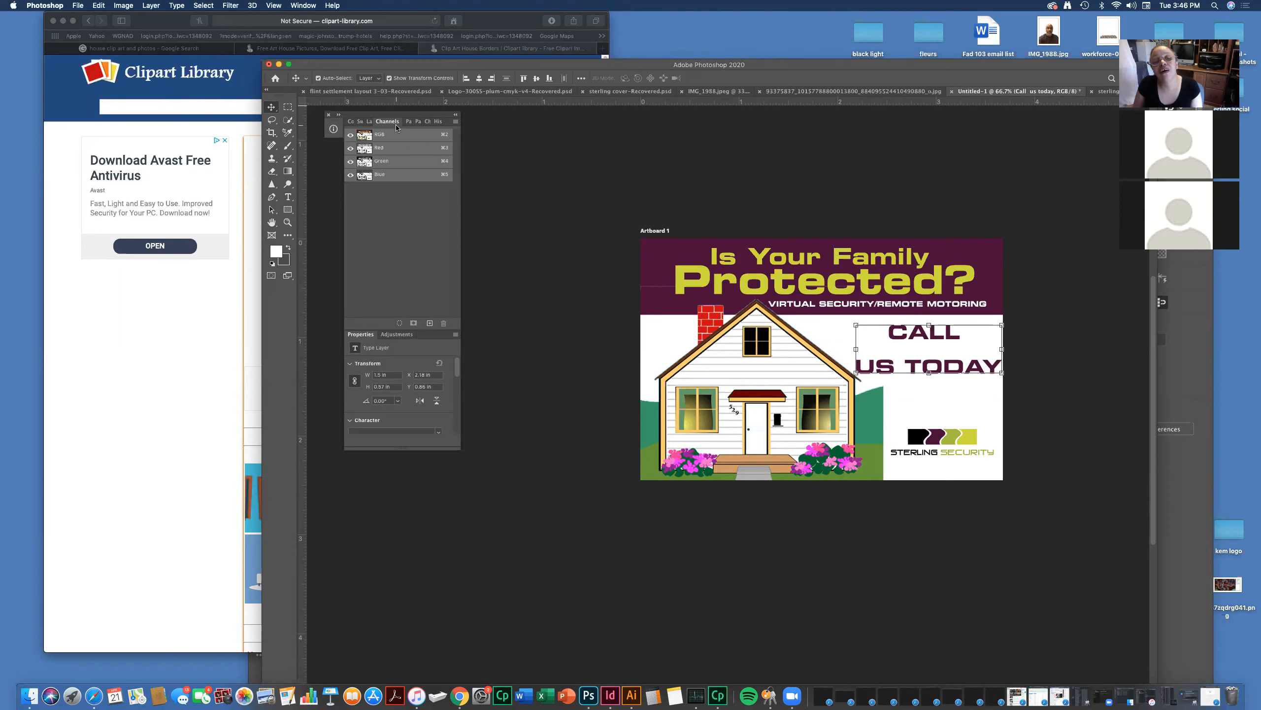
{"action": "left_click", "coordinate": [428, 123]}
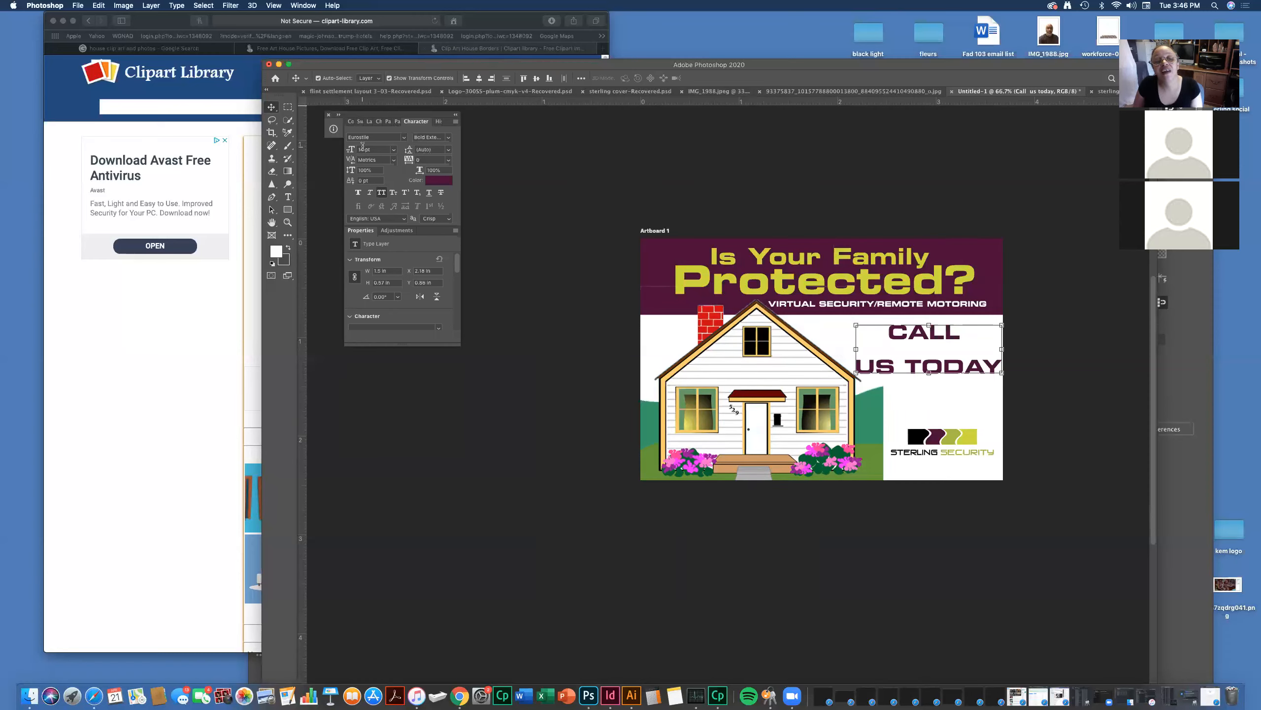
{"action": "double_click", "coordinate": [890, 331]}
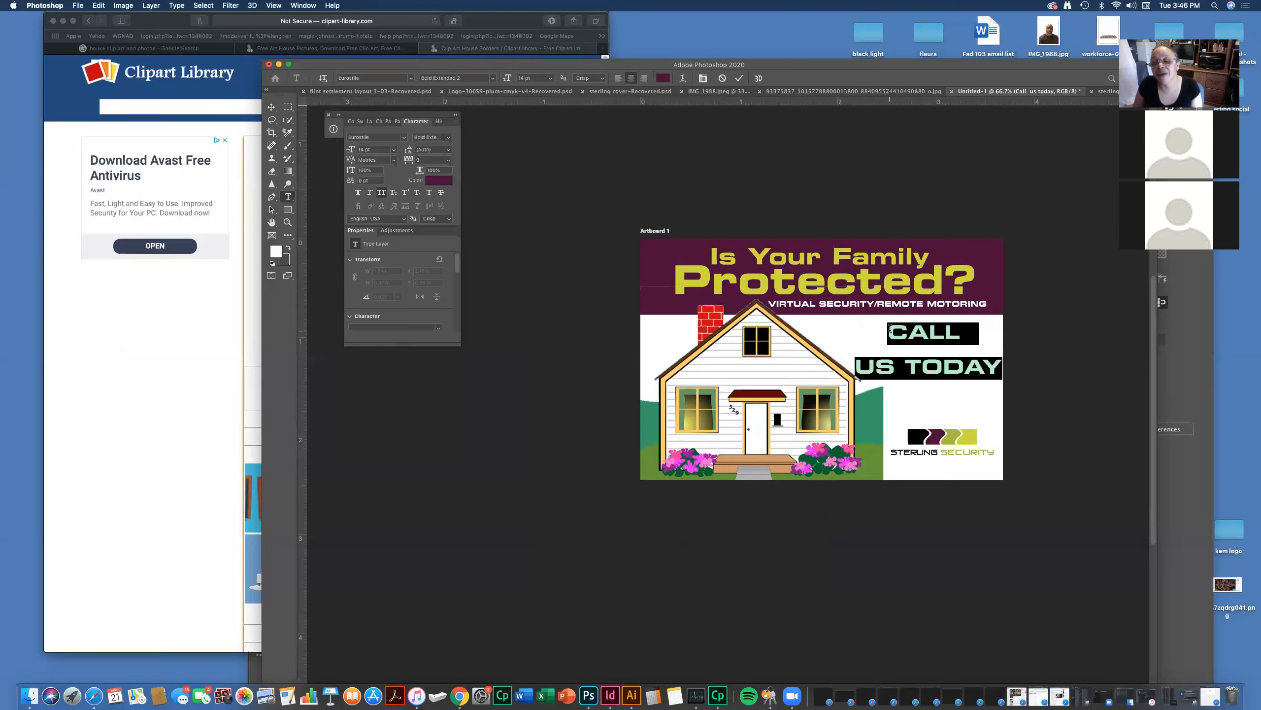
{"action": "left_click", "coordinate": [448, 151]}
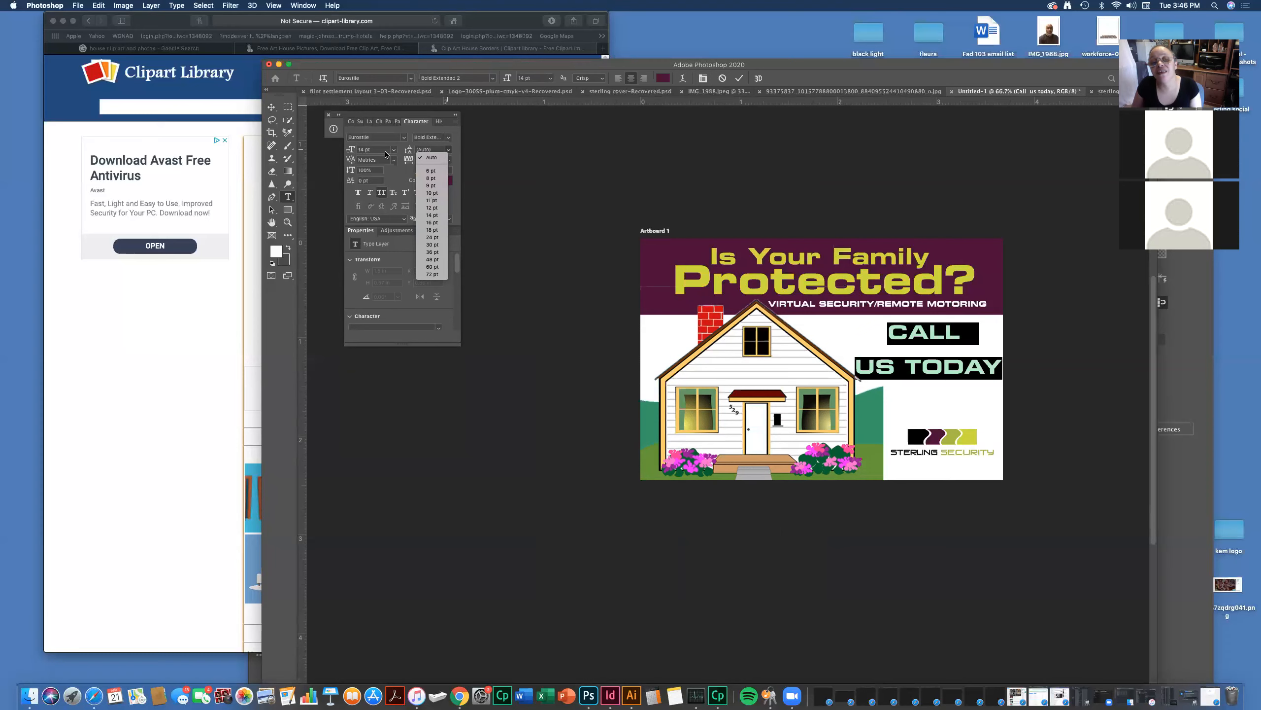
{"action": "left_click", "coordinate": [432, 153]}
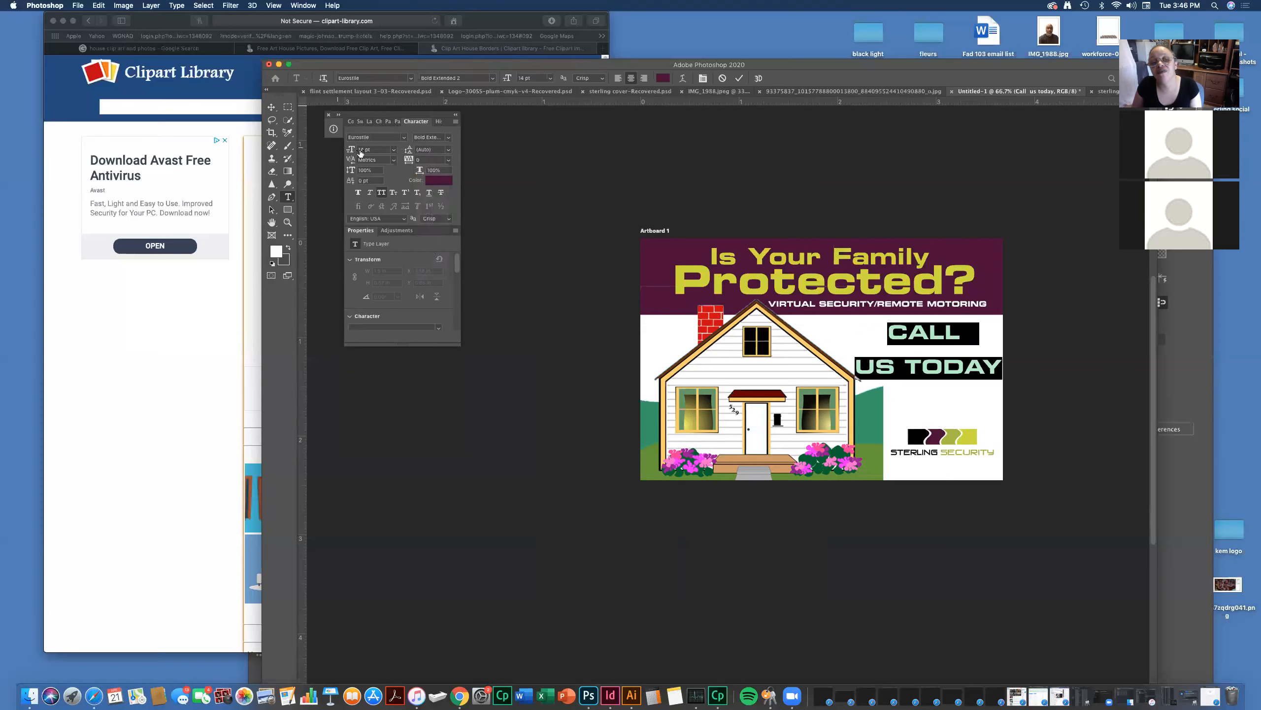
{"action": "left_click", "coordinate": [450, 155]}
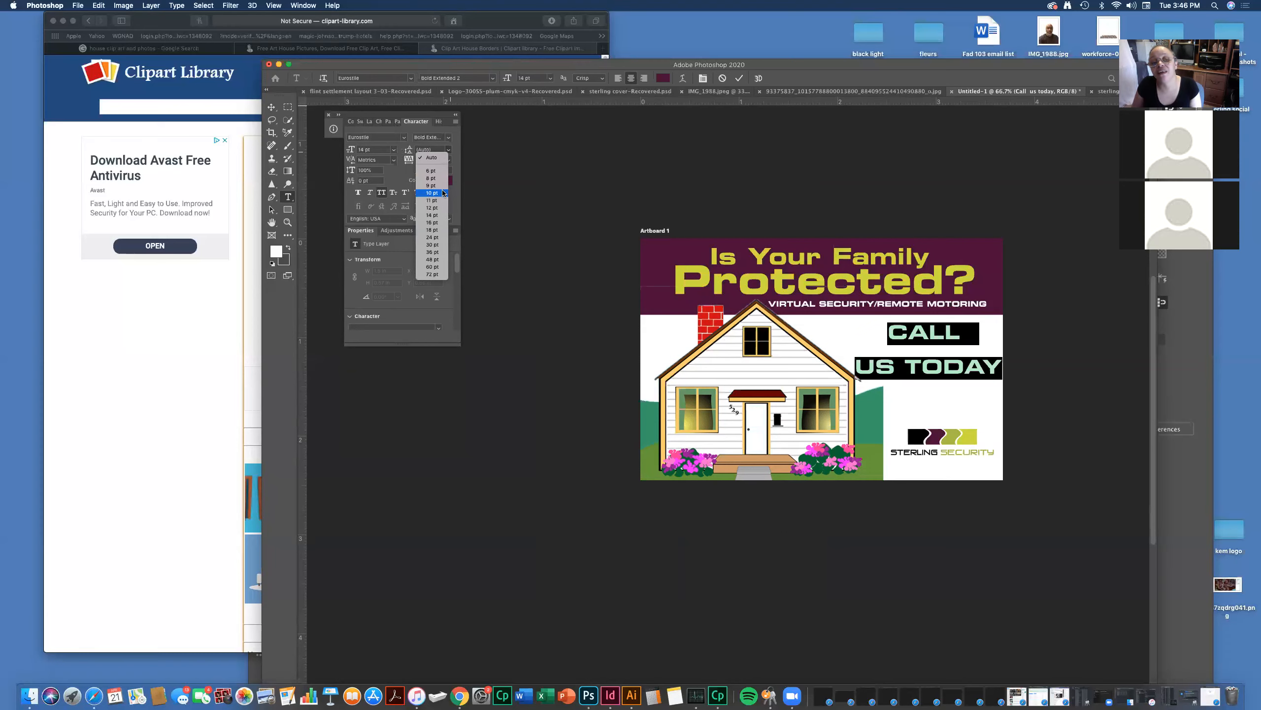
{"action": "left_click", "coordinate": [436, 216]}
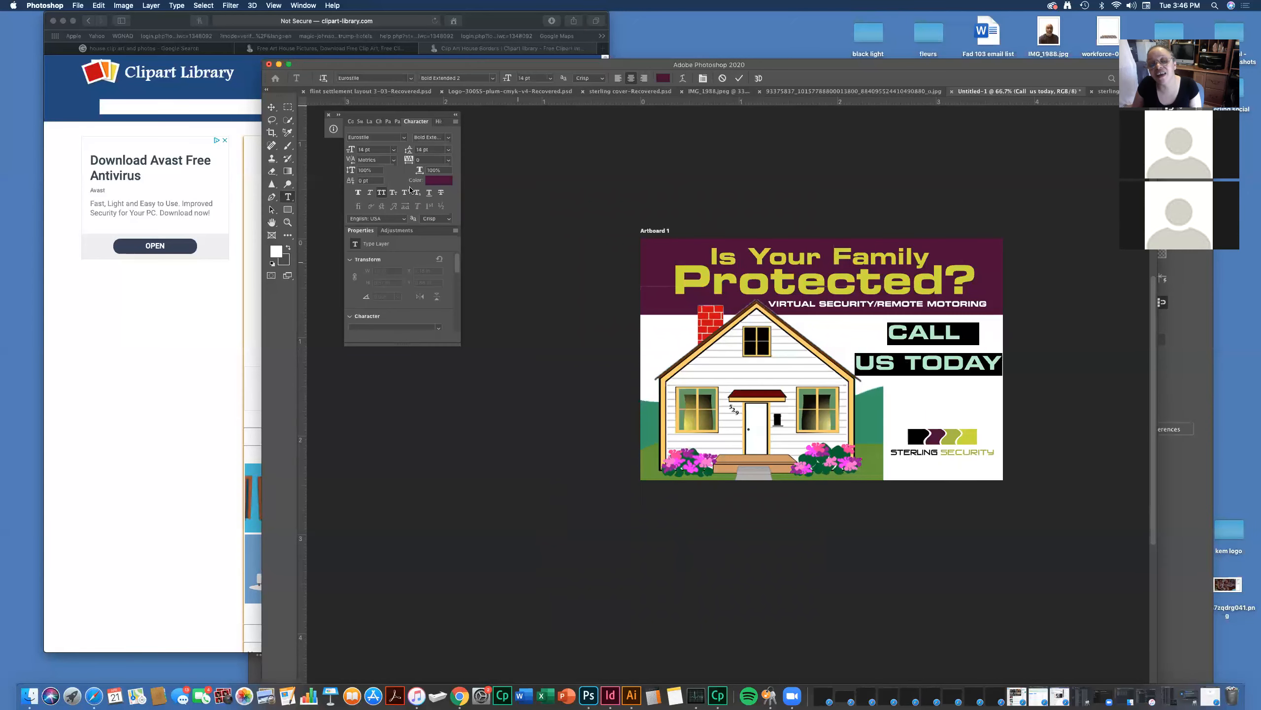
{"action": "left_click", "coordinate": [448, 150]}
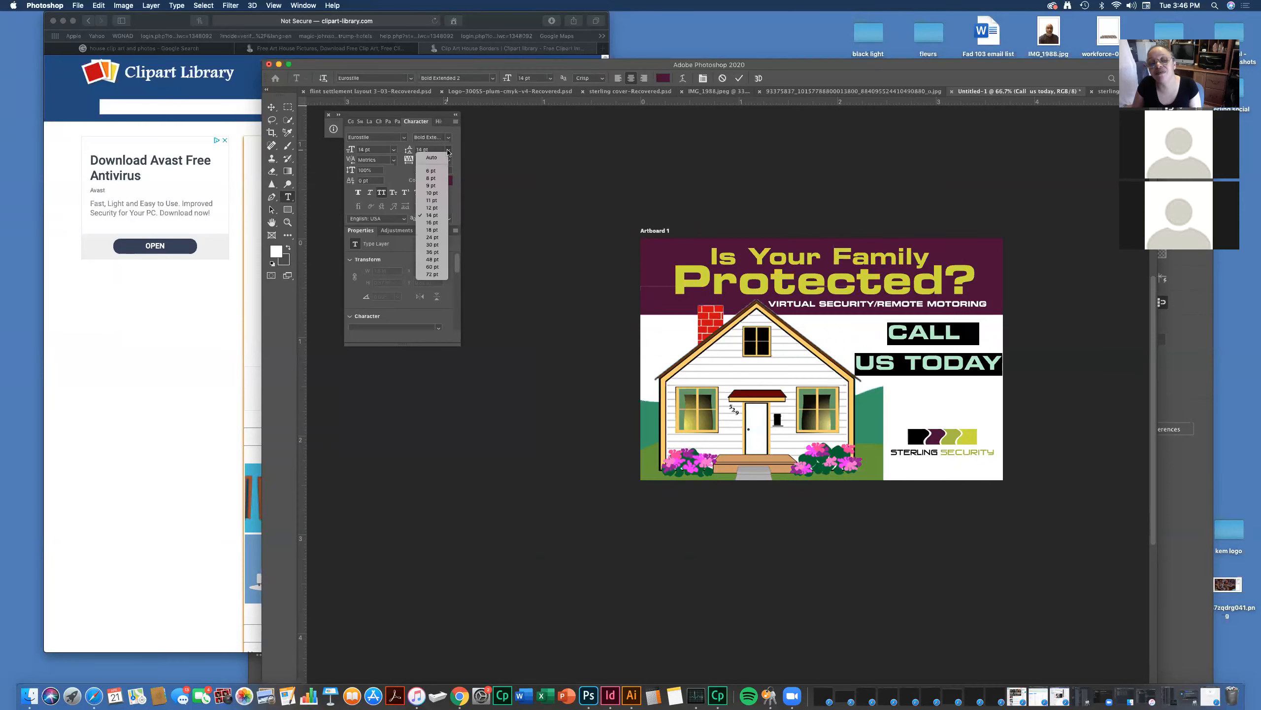
{"action": "left_click", "coordinate": [432, 193]}
{"action": "left_click", "coordinate": [877, 343]}
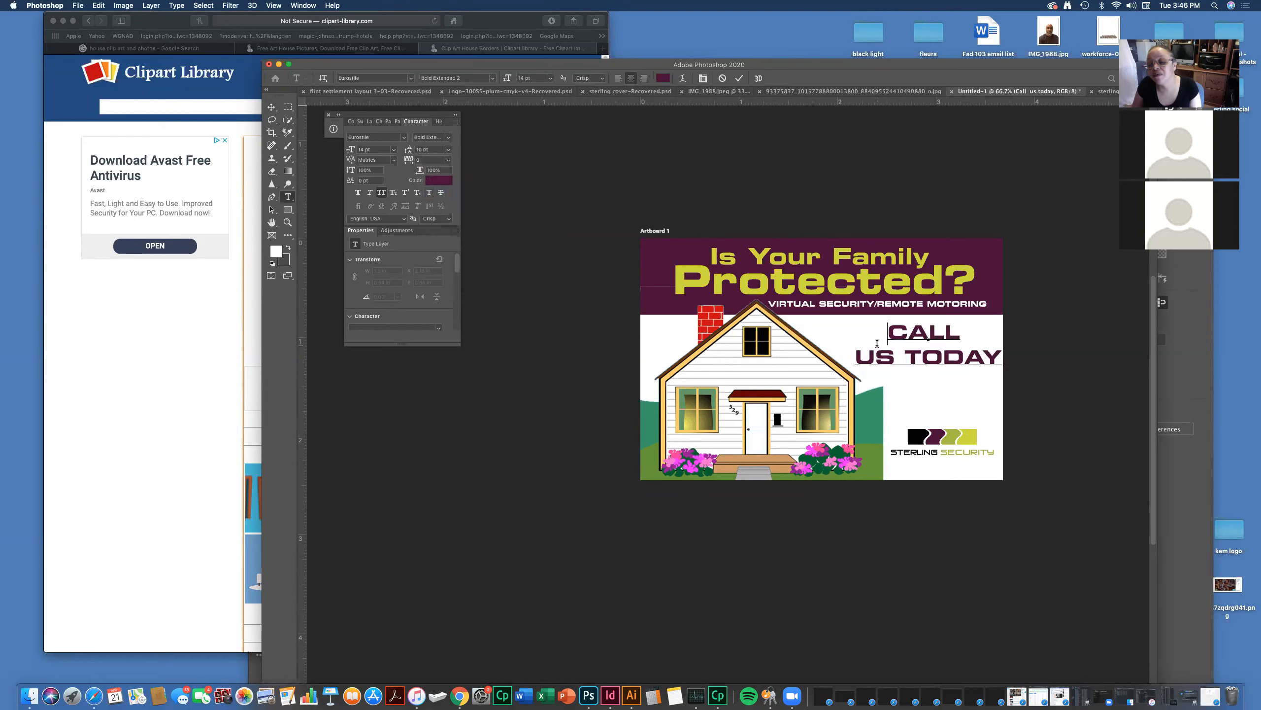
- Enlarge only the word "CALL" to about 28 pt so it spans roughly the width of "US TODAY"
{"action": "double_click", "coordinate": [945, 337]}
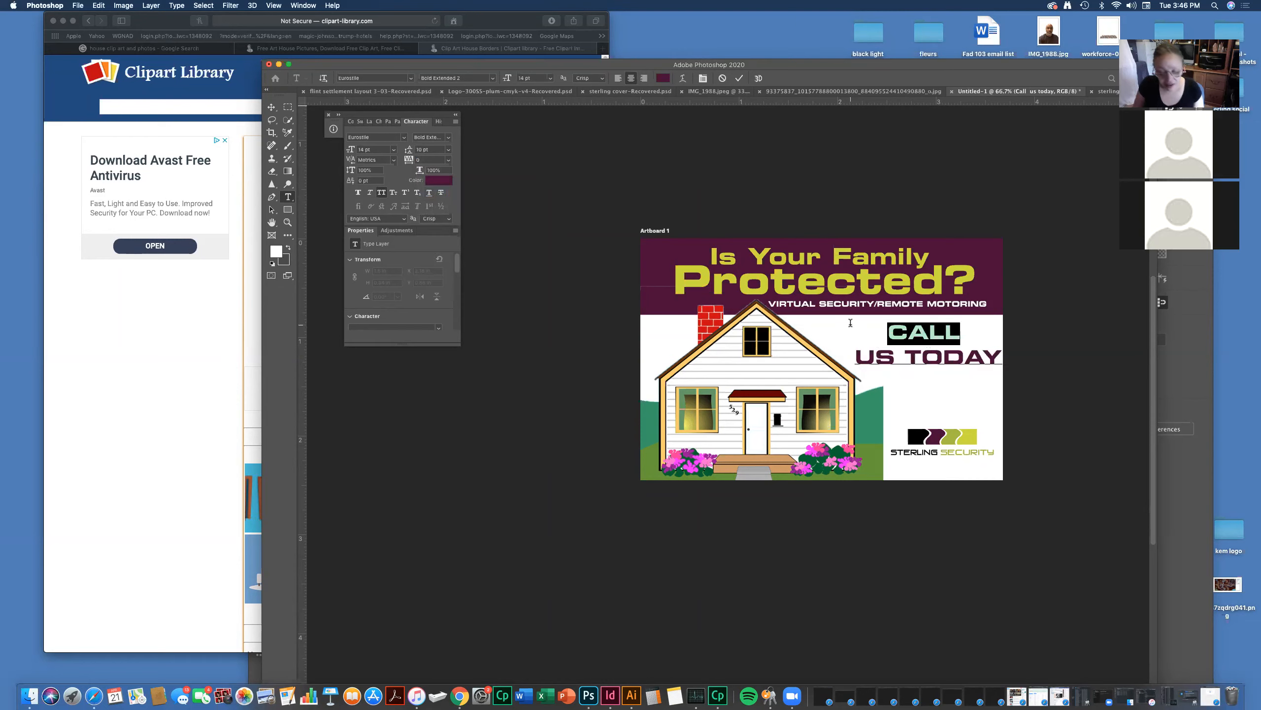
{"action": "key", "text": "super+shift+period"}
{"action": "key", "text": "super+shift+period"}
{"action": "key", "text": "super+shift+period"}
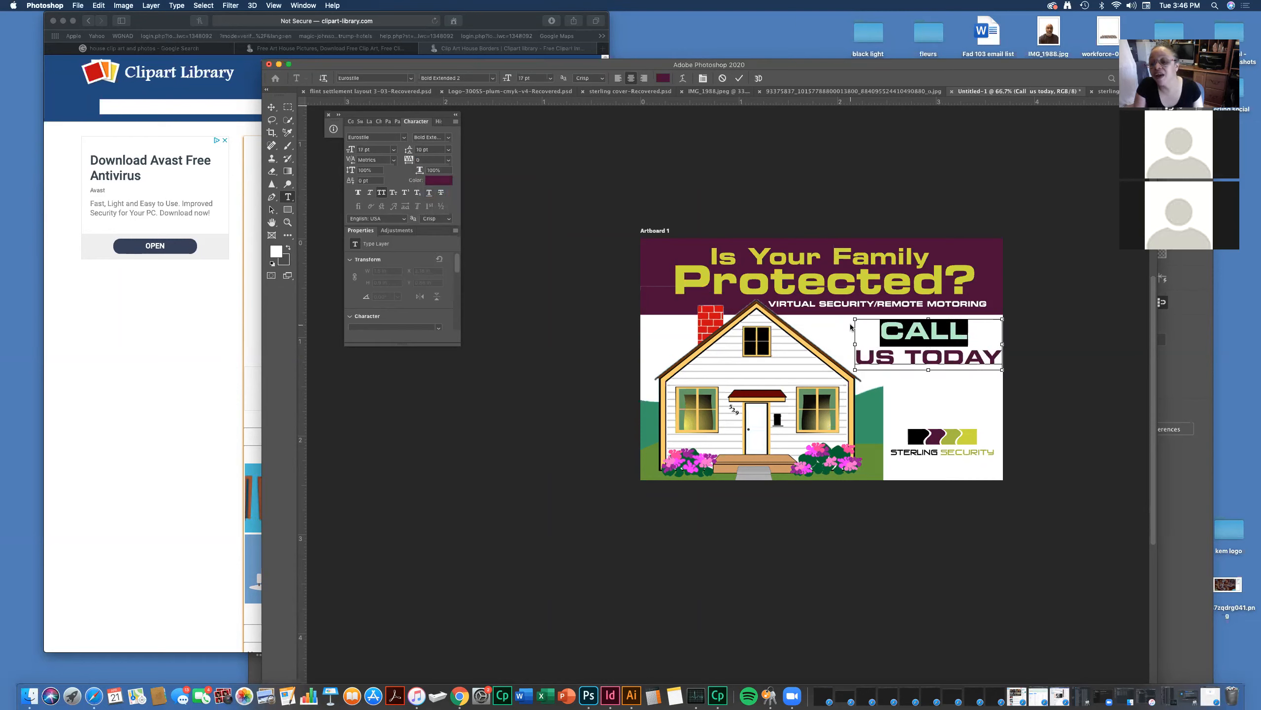
{"action": "key", "text": "super+shift+period"}
{"action": "key", "text": "super+shift+period"}
{"action": "key", "text": "super+shift+period"}
{"action": "key", "text": "super+shift+period"}
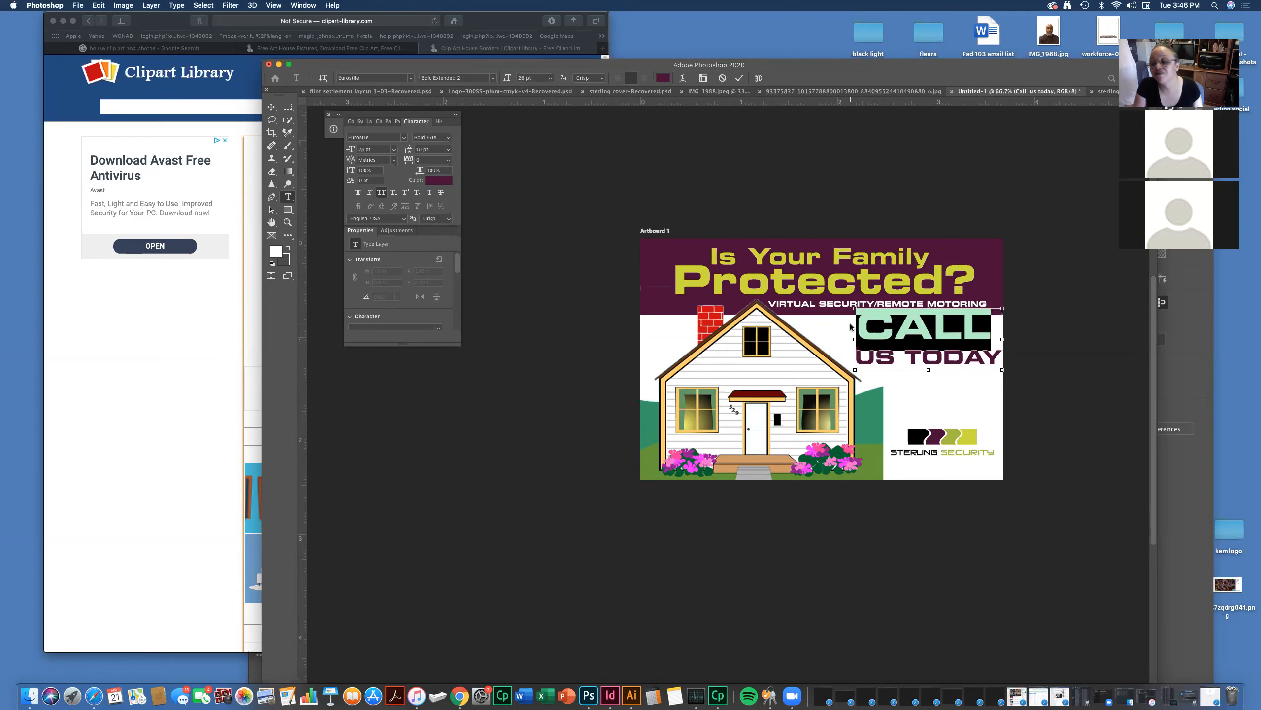
{"action": "key", "text": "super+shift+period"}
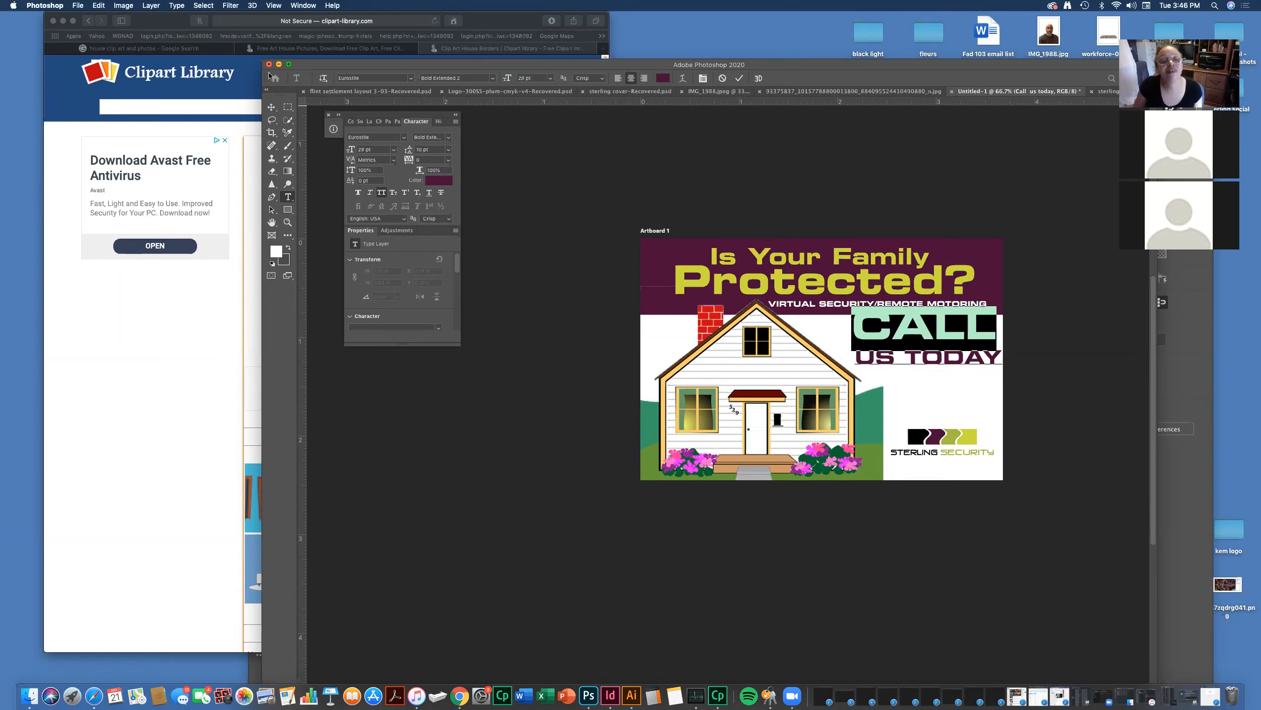
- Move the "CALL US TODAY" text above the logo and scale it down to about the logo's width
{"action": "left_click", "coordinate": [272, 108]}
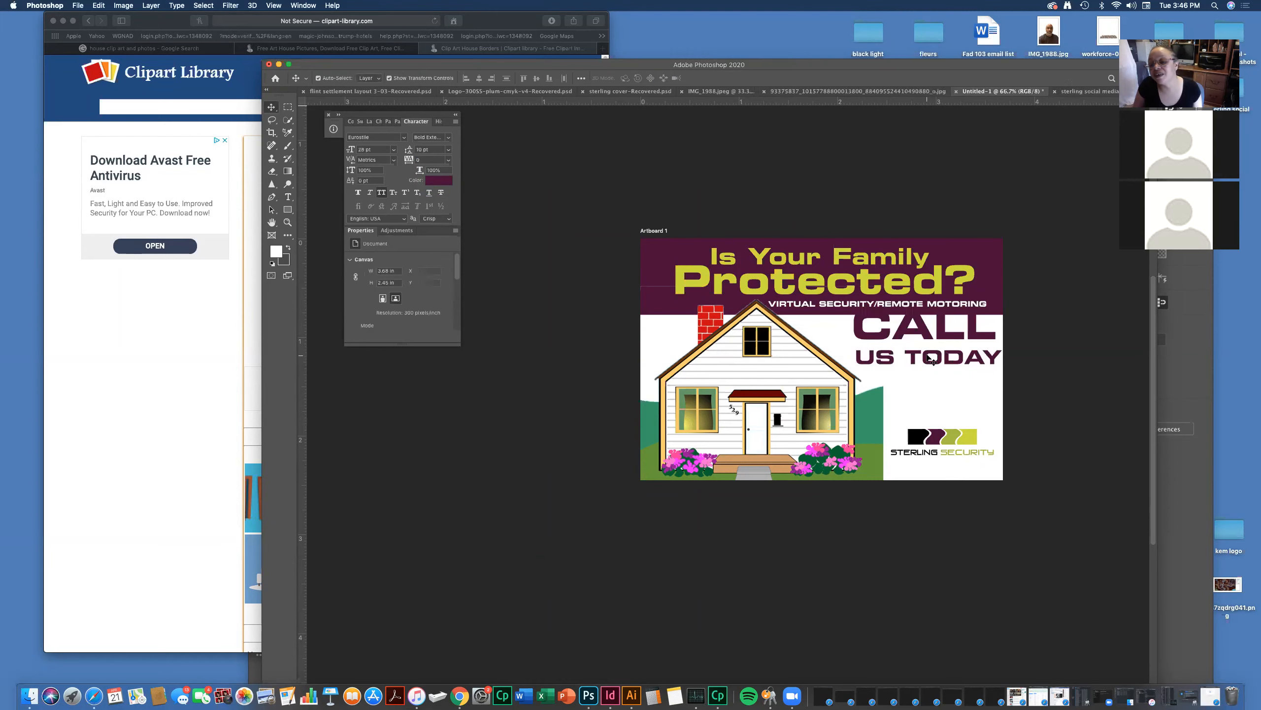
{"action": "left_click_drag", "start_coordinate": [929, 338], "coordinate": [966, 358]}
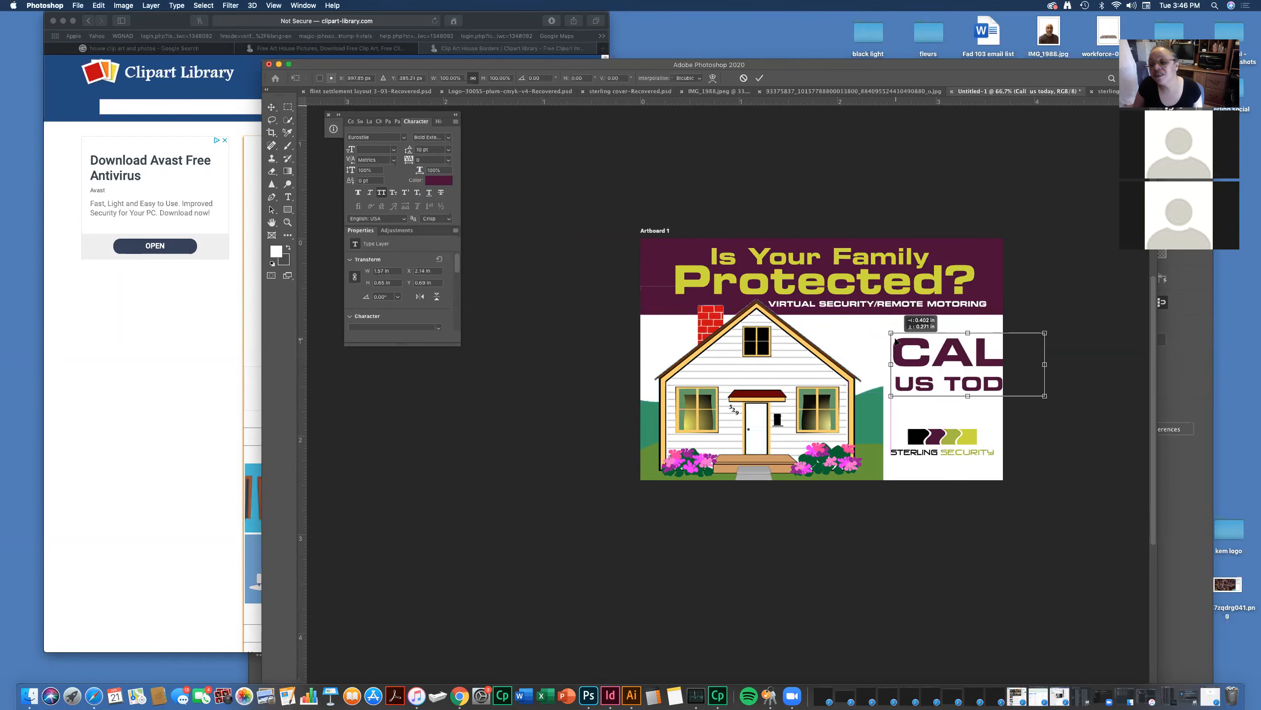
{"action": "left_click_drag", "start_coordinate": [1045, 333], "coordinate": [942, 368]}
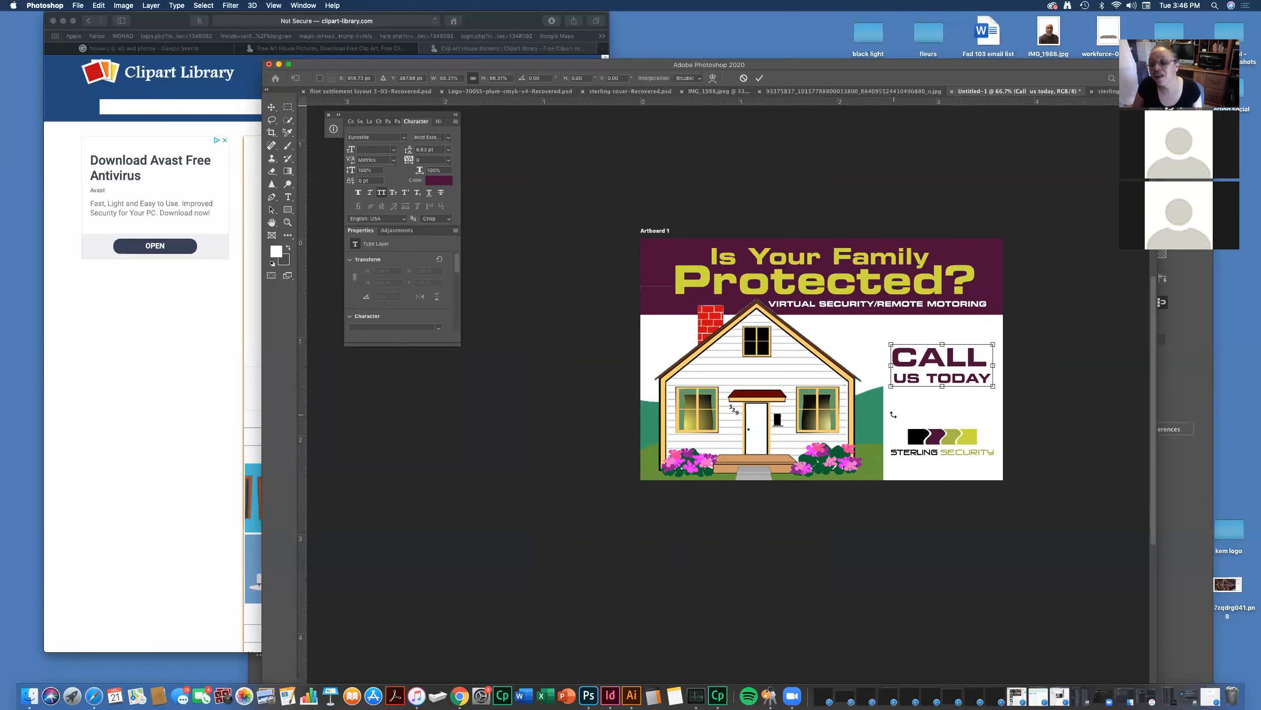
- Add a separate text layer with the company's phone number below "US TODAY"
{"action": "left_click", "coordinate": [287, 197]}
{"action": "left_click", "coordinate": [891, 398]}
{"action": "type", "text": "333"}
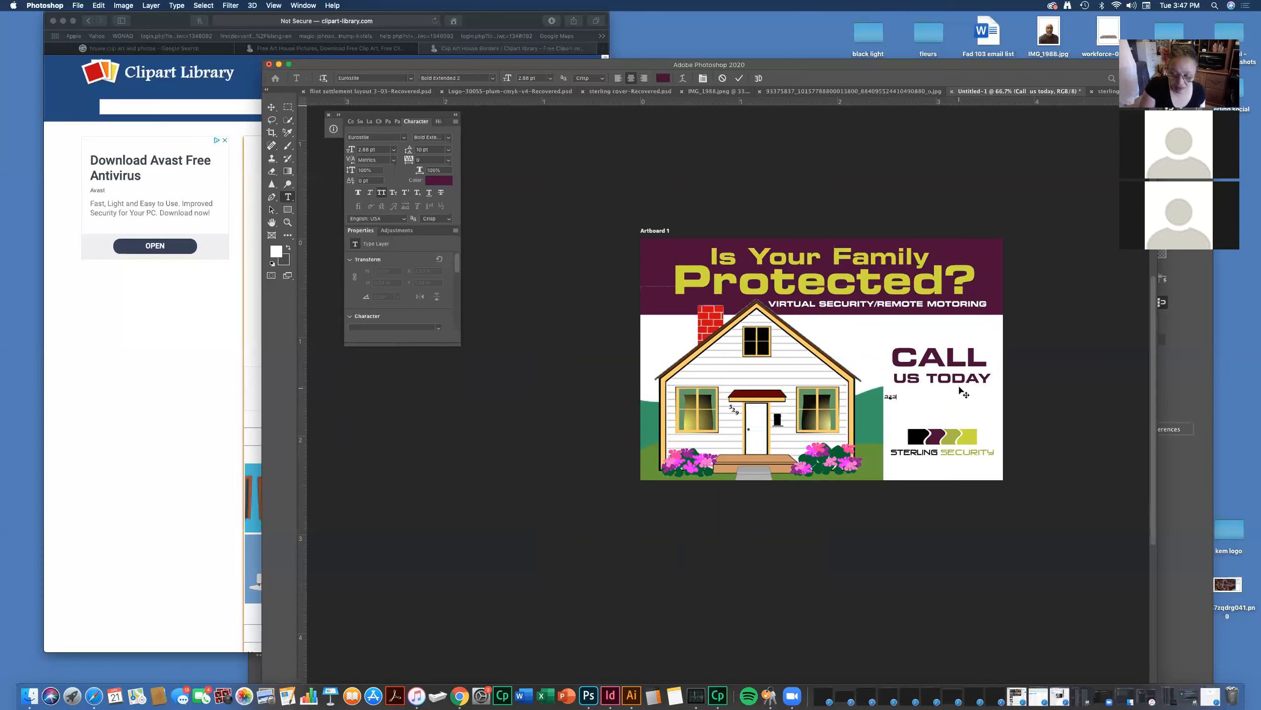
{"action": "type", "text": "3"}
{"action": "type", "text": "3-4567"}
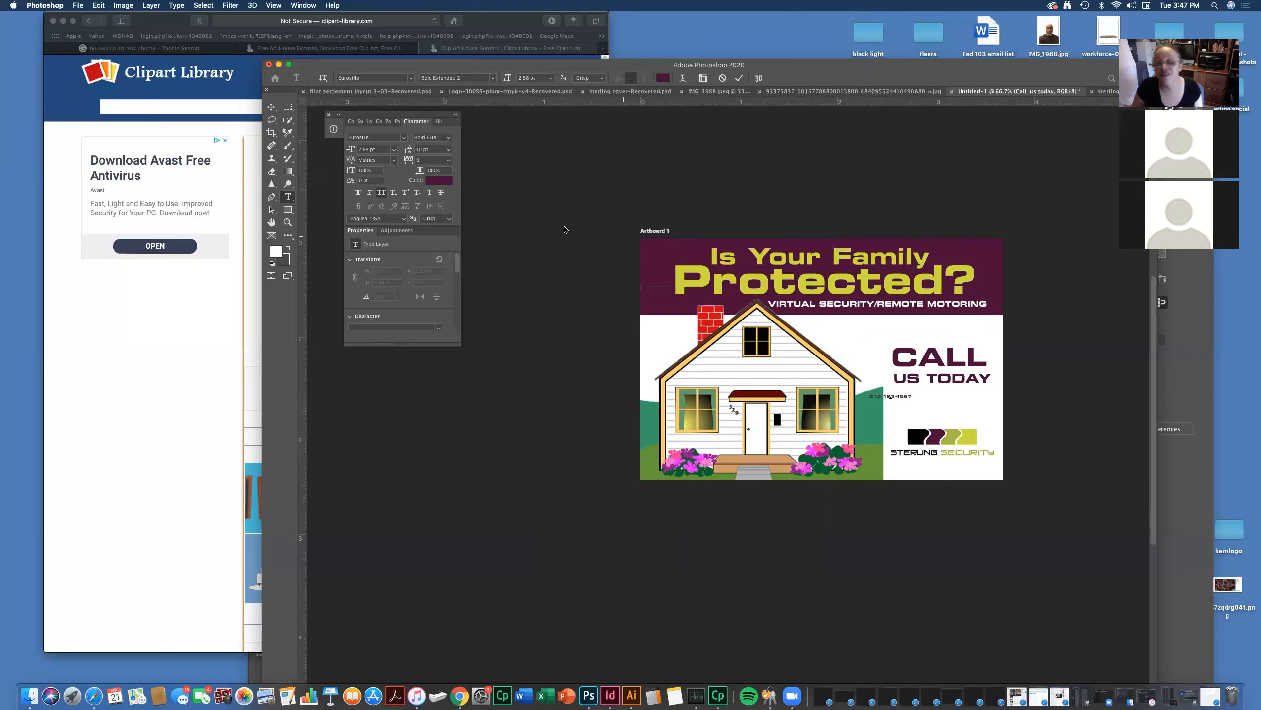
- Scale the phone number up to about 226% and place it directly beneath "US TODAY" at the same width
{"action": "left_click", "coordinate": [271, 108]}
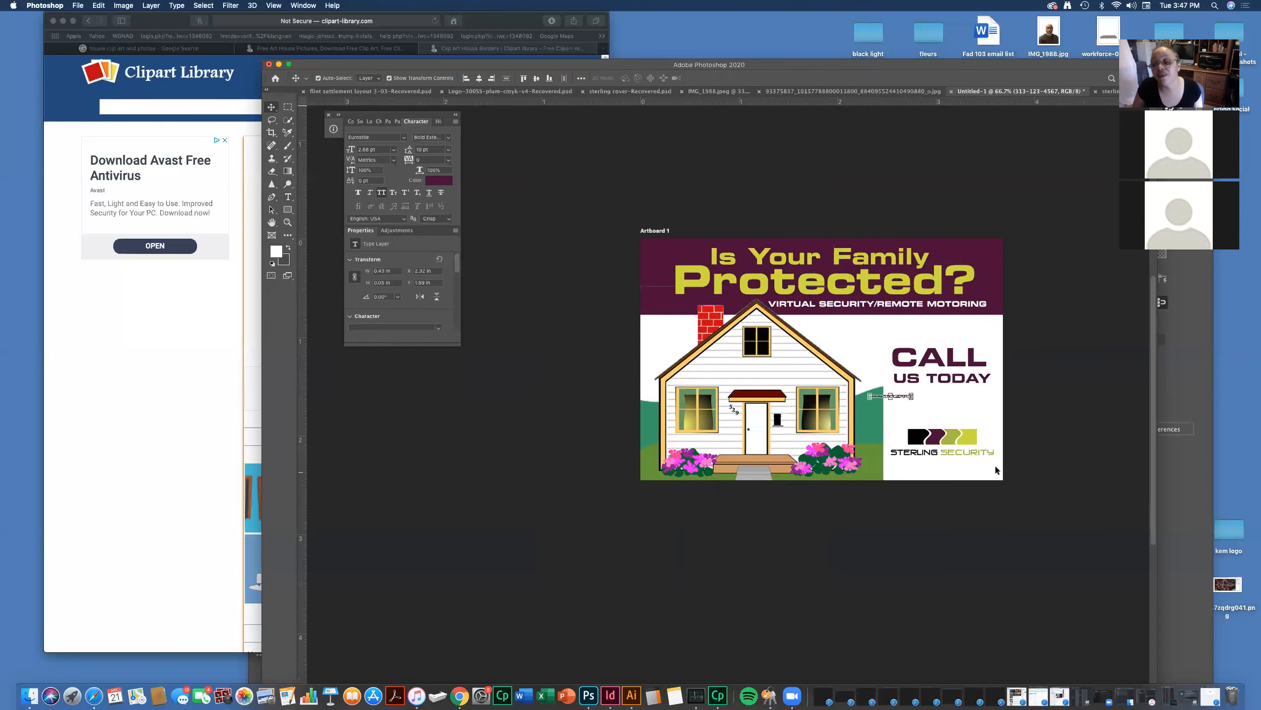
{"action": "key", "text": "super+t"}
{"action": "left_click_drag", "start_coordinate": [913, 399], "coordinate": [1021, 403]}
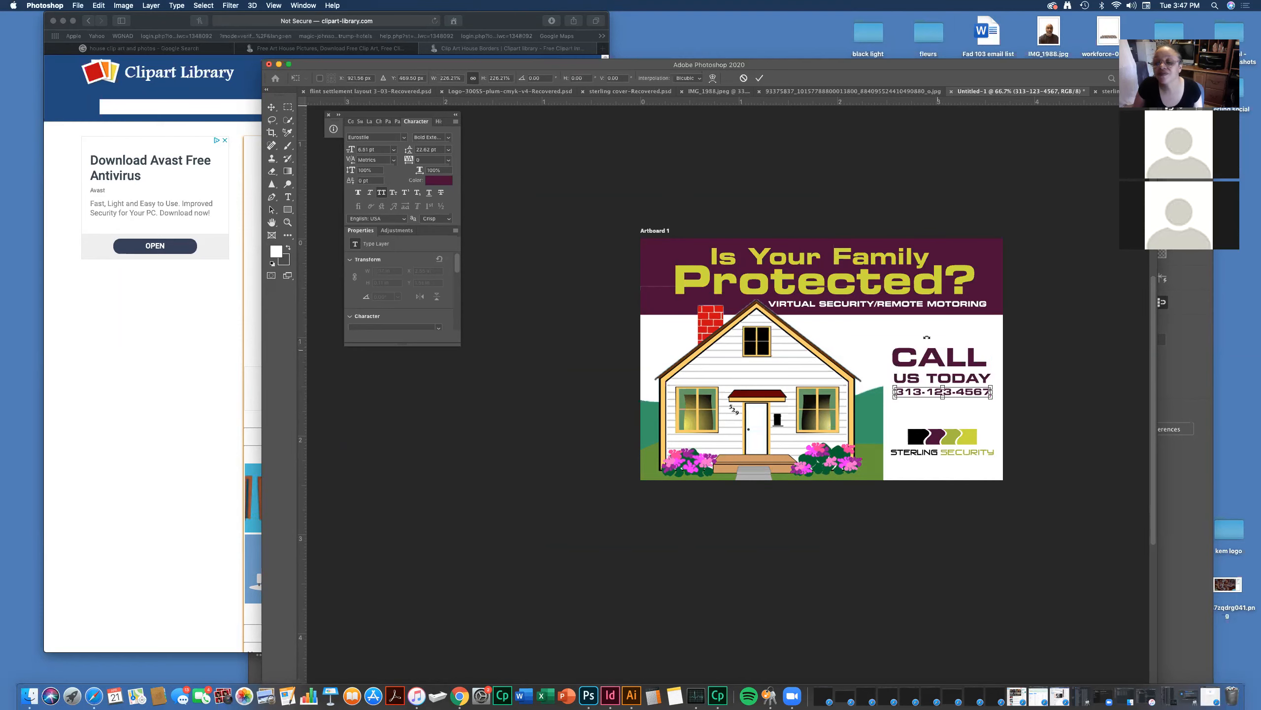
{"action": "left_click", "coordinate": [270, 106]}
{"action": "left_click", "coordinate": [1010, 341]}
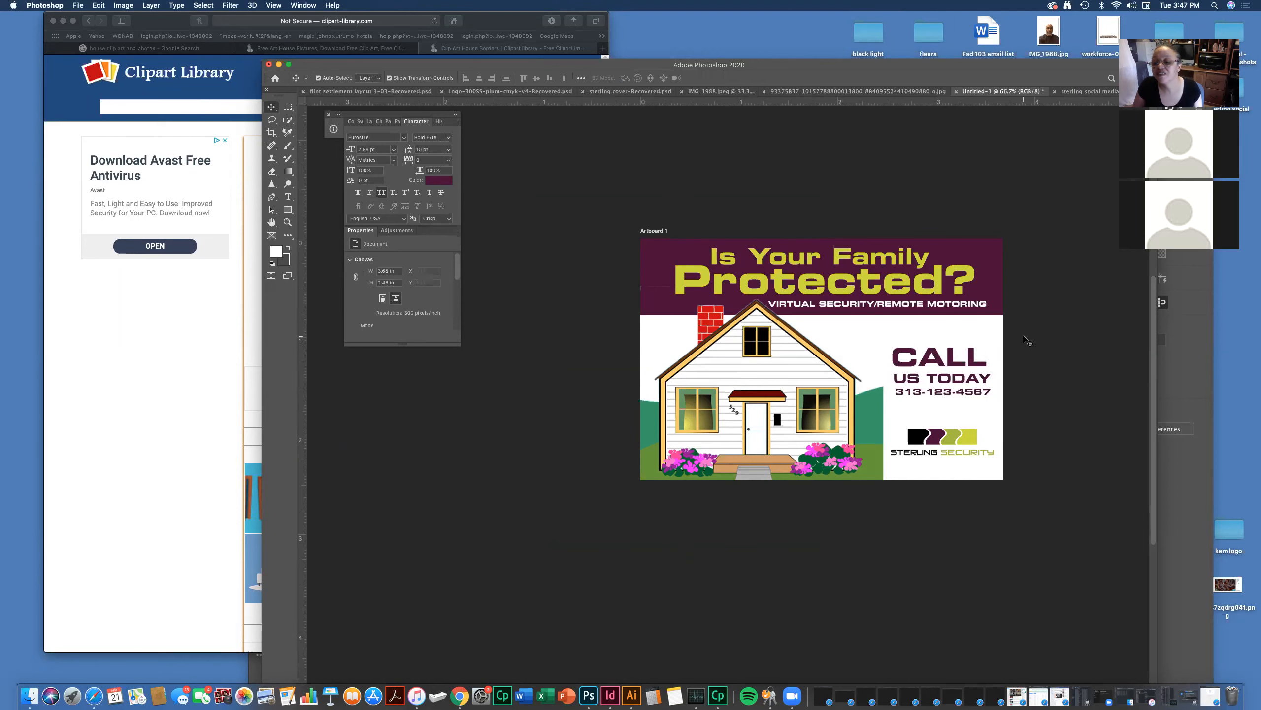
- Move the "CALL US TODAY" text and the phone number together slightly down, closer to the logo
{"action": "left_click_drag", "start_coordinate": [999, 340], "coordinate": [913, 410]}
{"action": "left_click", "coordinate": [963, 450]}
{"action": "left_click", "coordinate": [963, 450]}
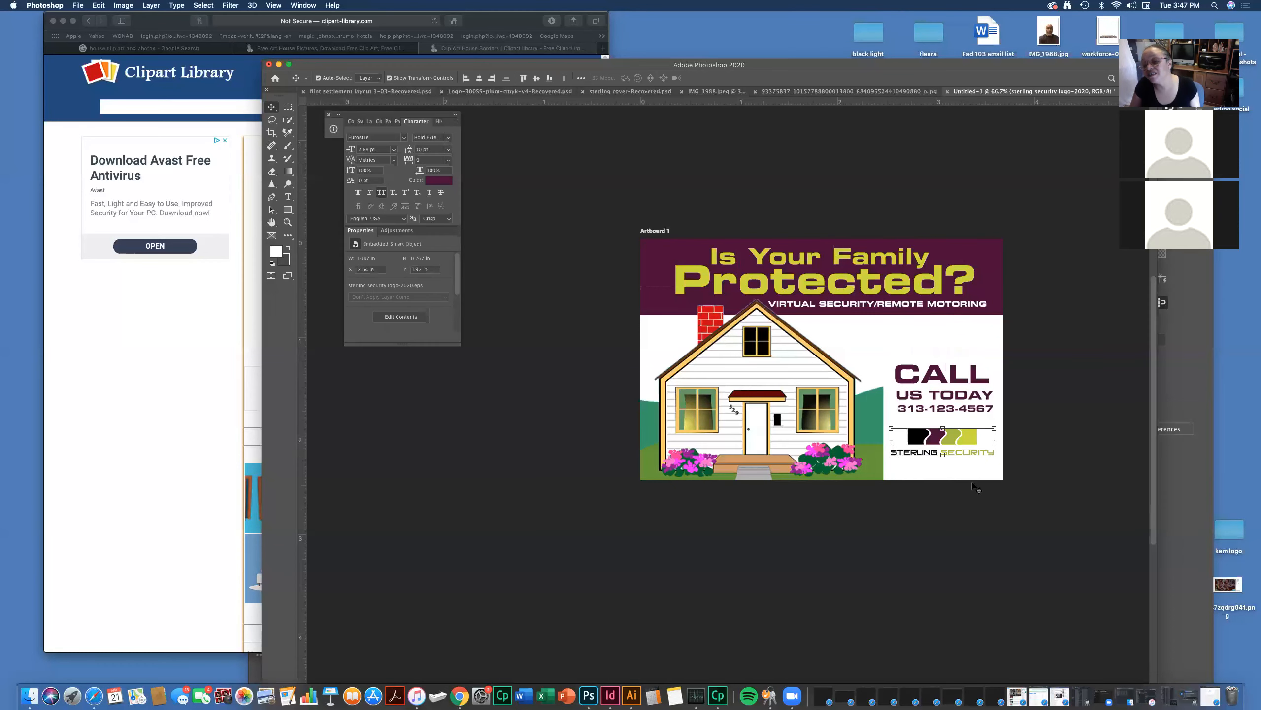
{"action": "left_click", "coordinate": [944, 474]}
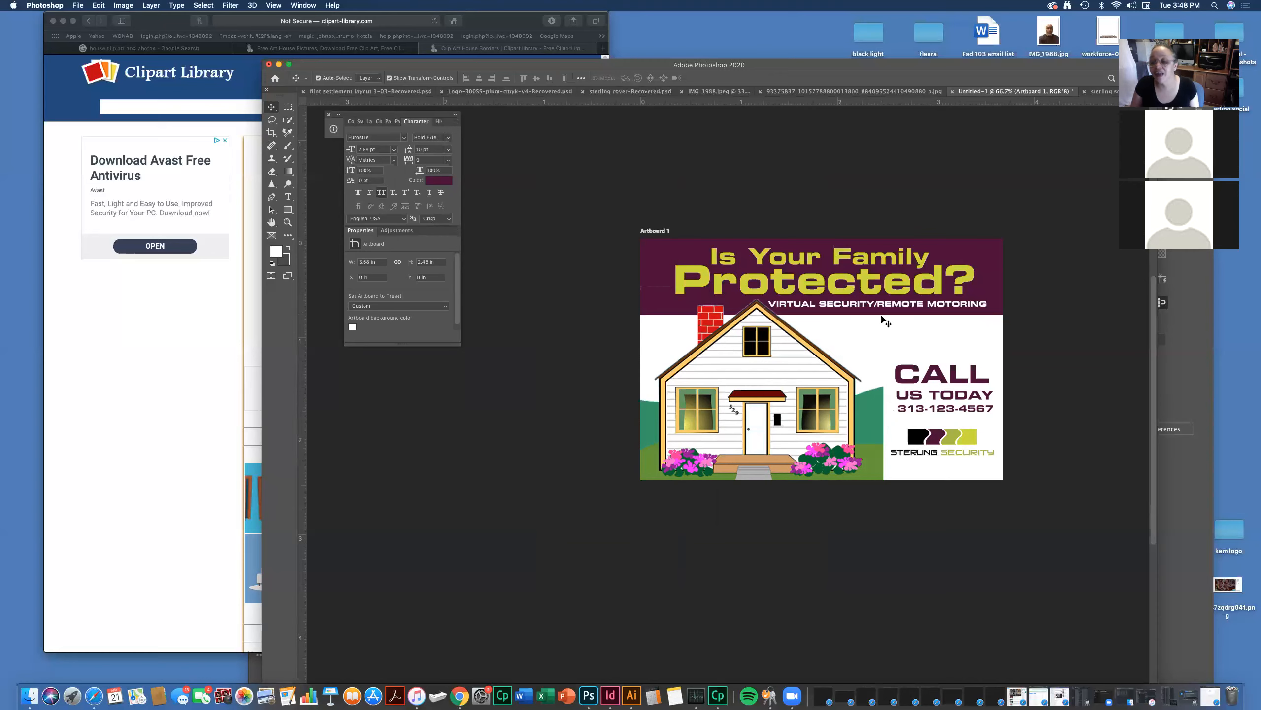
- Draw a vertical plum-filled rectangle of about 12 × 522 px between the house picture and the call-to-action area, from the band downward
{"action": "left_click", "coordinate": [288, 210]}
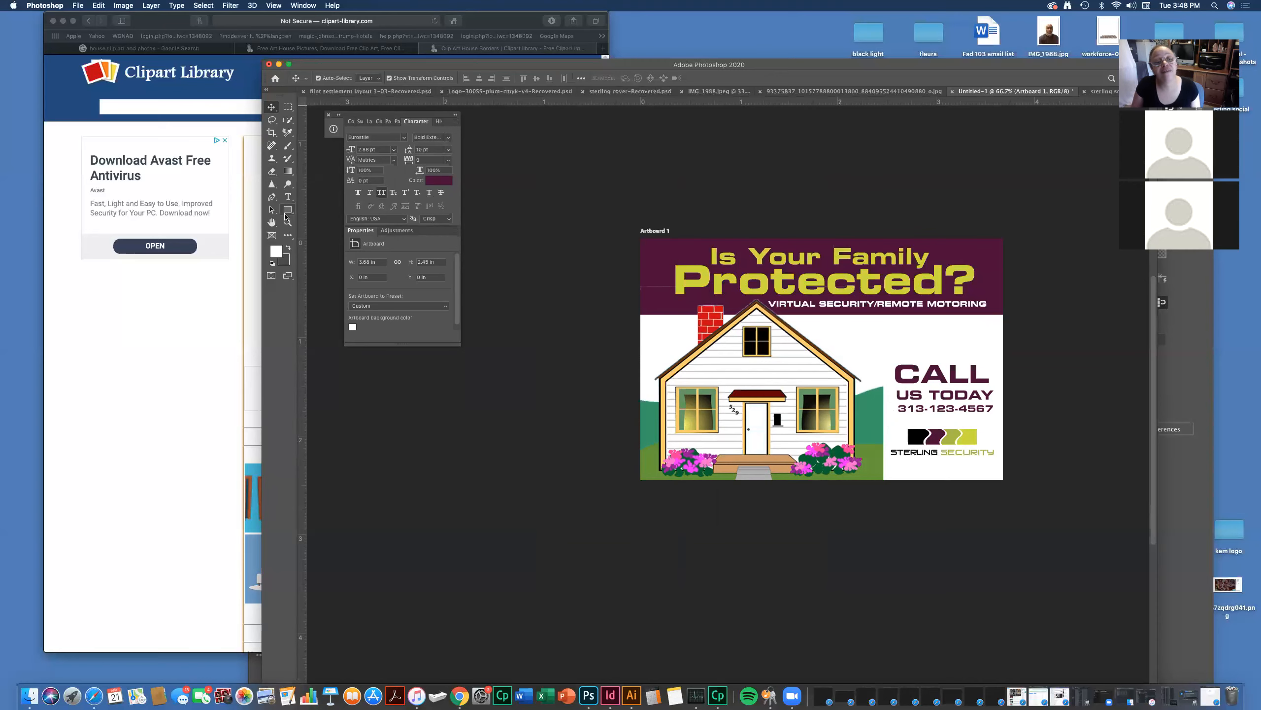
{"action": "left_click_drag", "start_coordinate": [880, 313], "coordinate": [883, 484]}
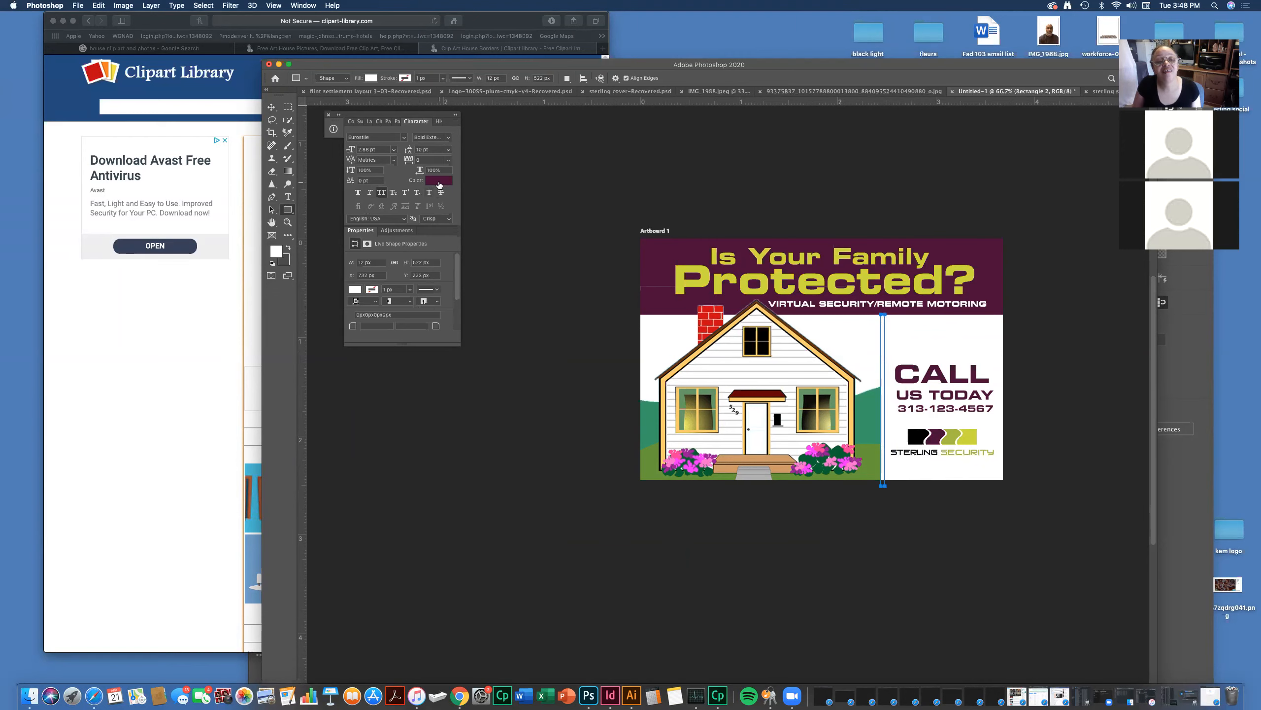
{"action": "left_click", "coordinate": [370, 78]}
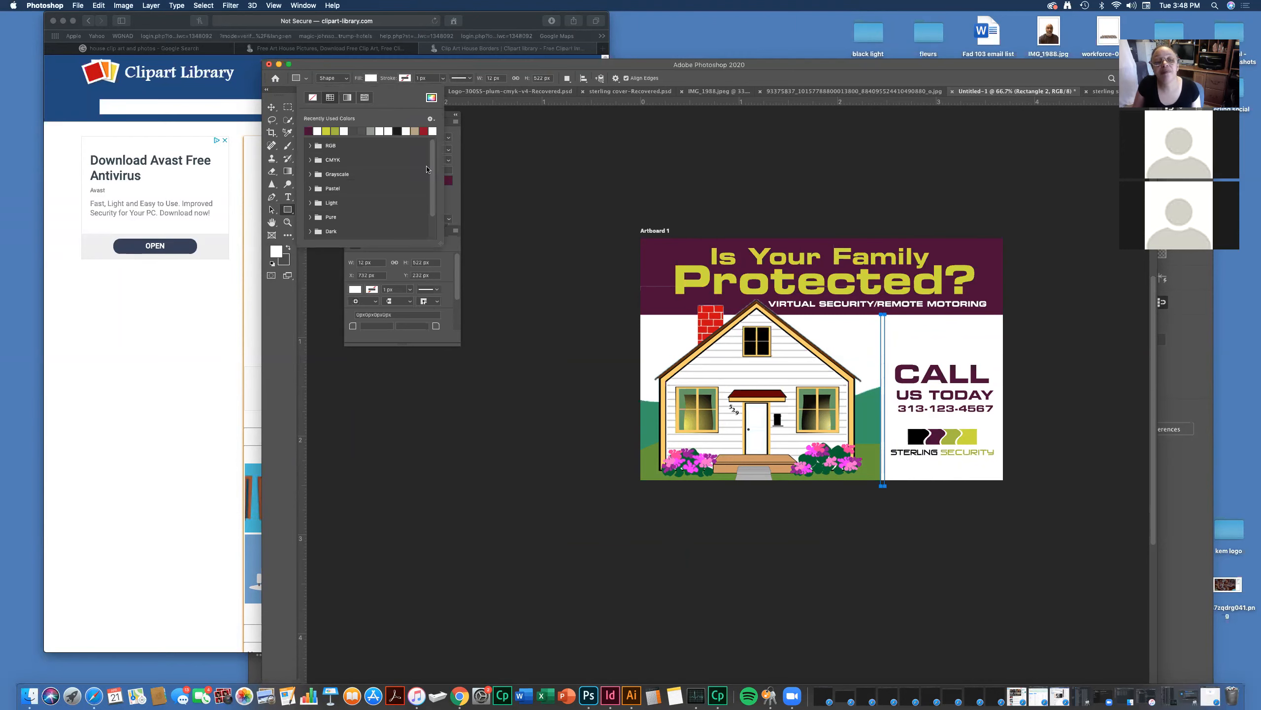
{"action": "left_click", "coordinate": [310, 130]}
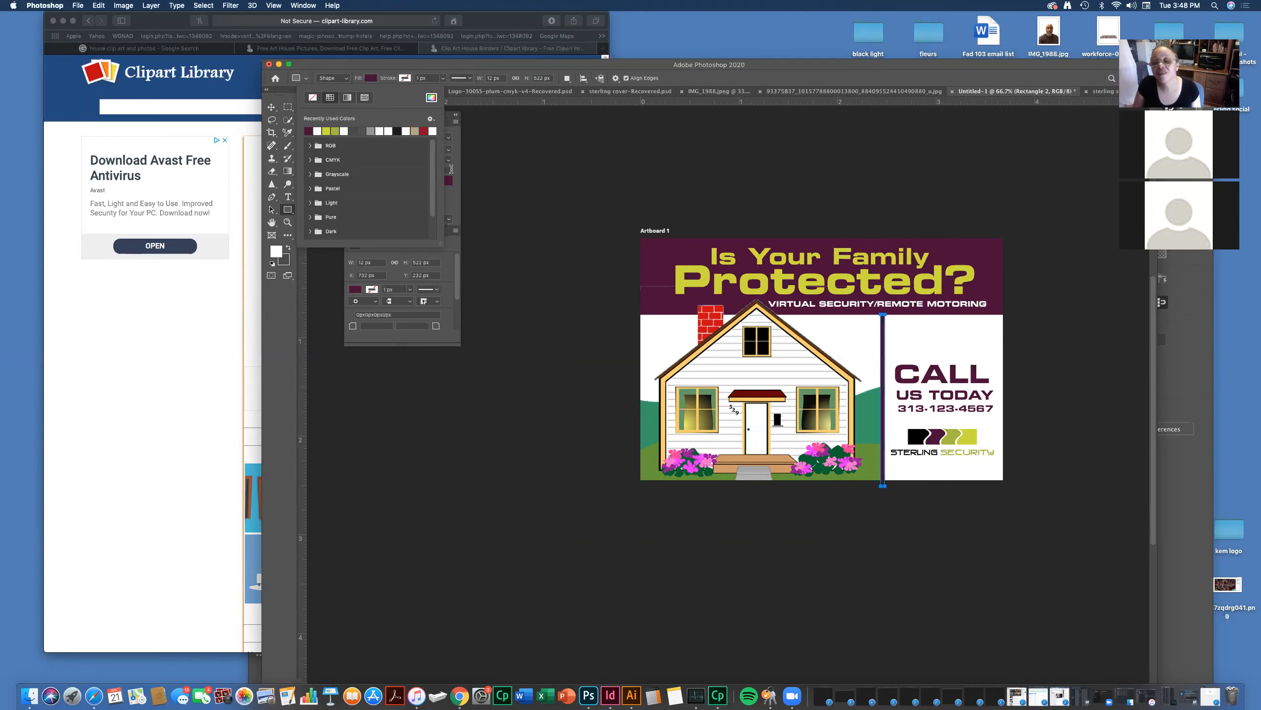
{"action": "left_click", "coordinate": [272, 107]}
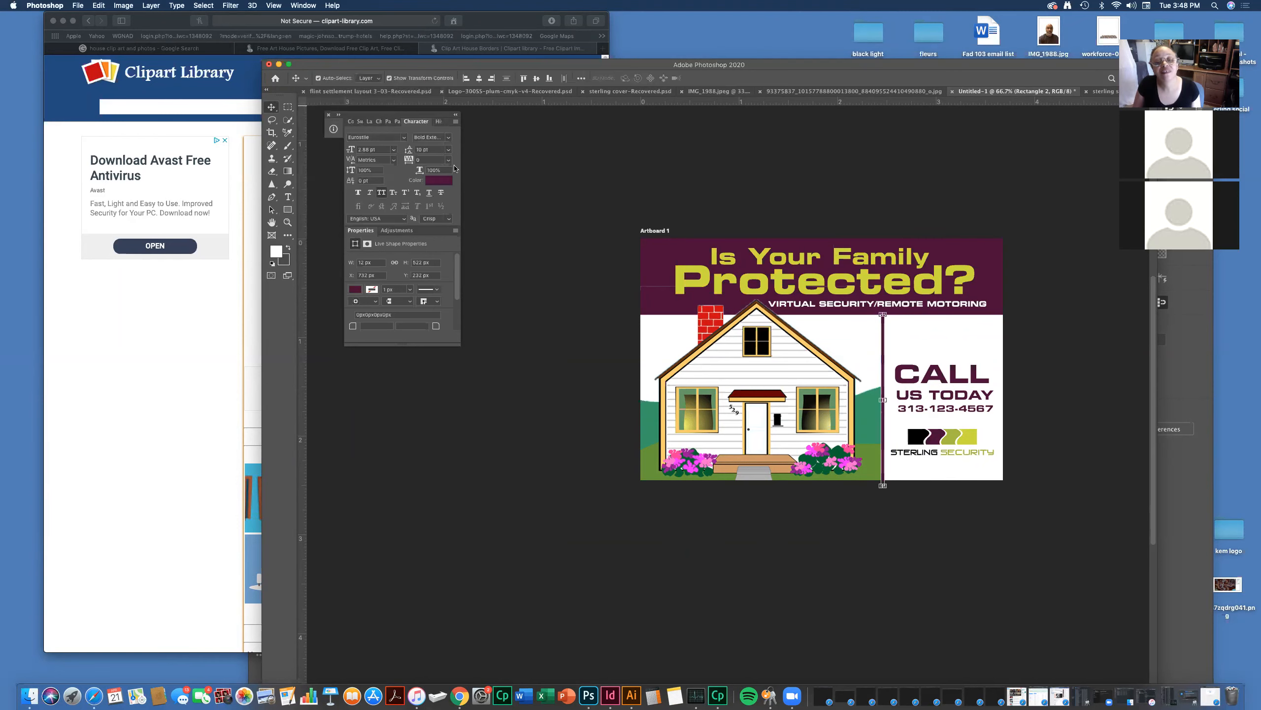
- Move the "CALL US TODAY" text up slightly and place the phone number directly beneath it
{"action": "left_click", "coordinate": [576, 229]}
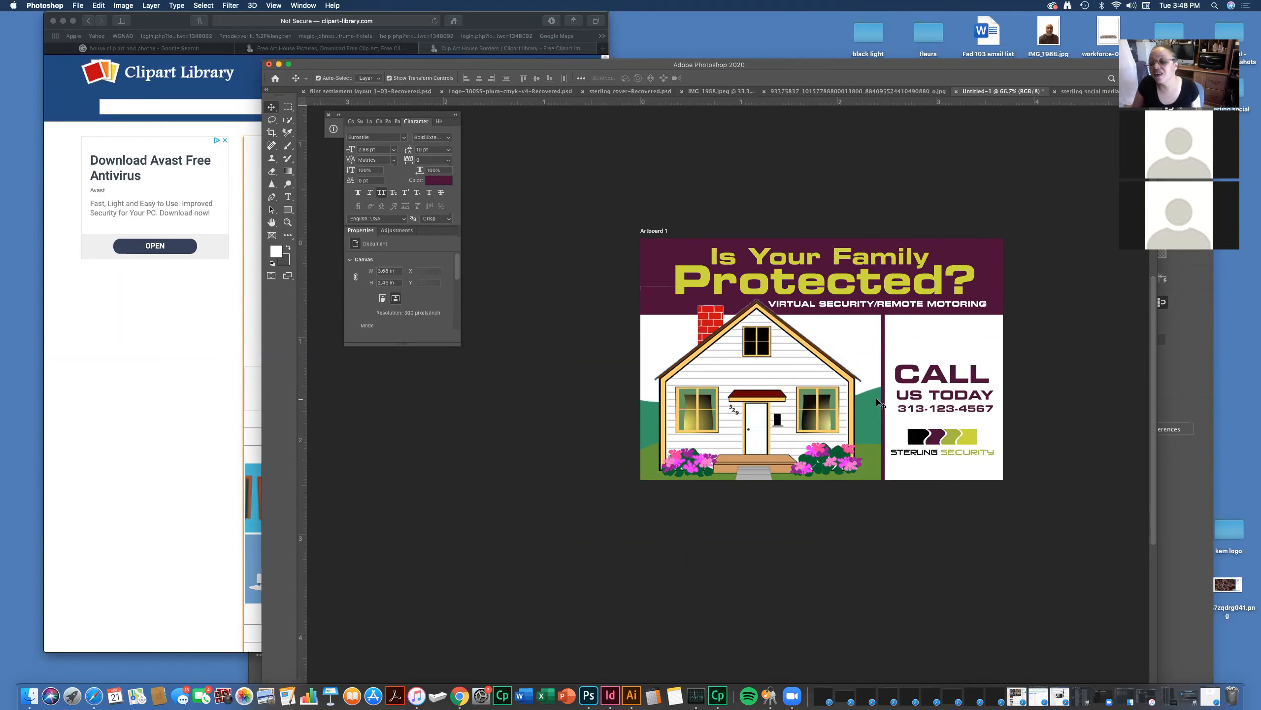
{"action": "left_click", "coordinate": [948, 377]}
{"action": "mouse_move", "coordinate": [948, 376]}
{"action": "left_mouse_down"}
{"action": "mouse_move", "coordinate": [948, 397]}
{"action": "mouse_move", "coordinate": [947, 359]}
{"action": "left_mouse_up"}
{"action": "left_click", "coordinate": [1022, 386]}
{"action": "double_click", "coordinate": [945, 411]}
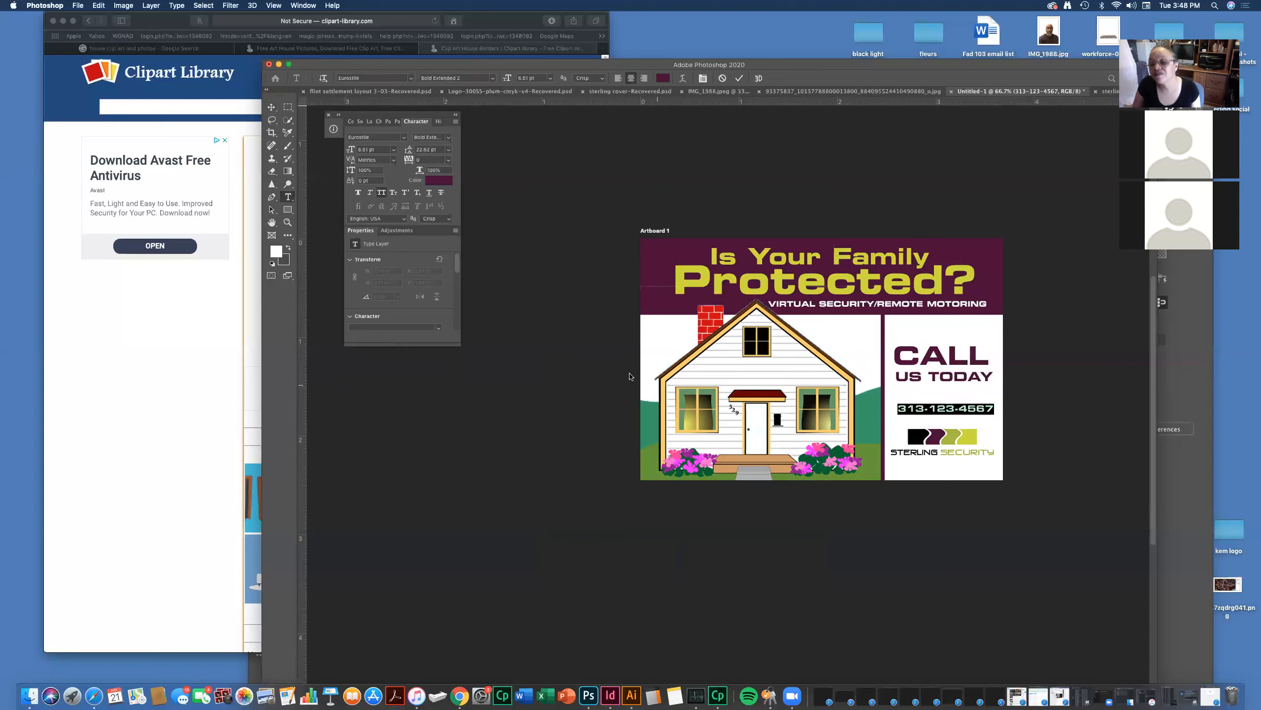
{"action": "left_click", "coordinate": [268, 109]}
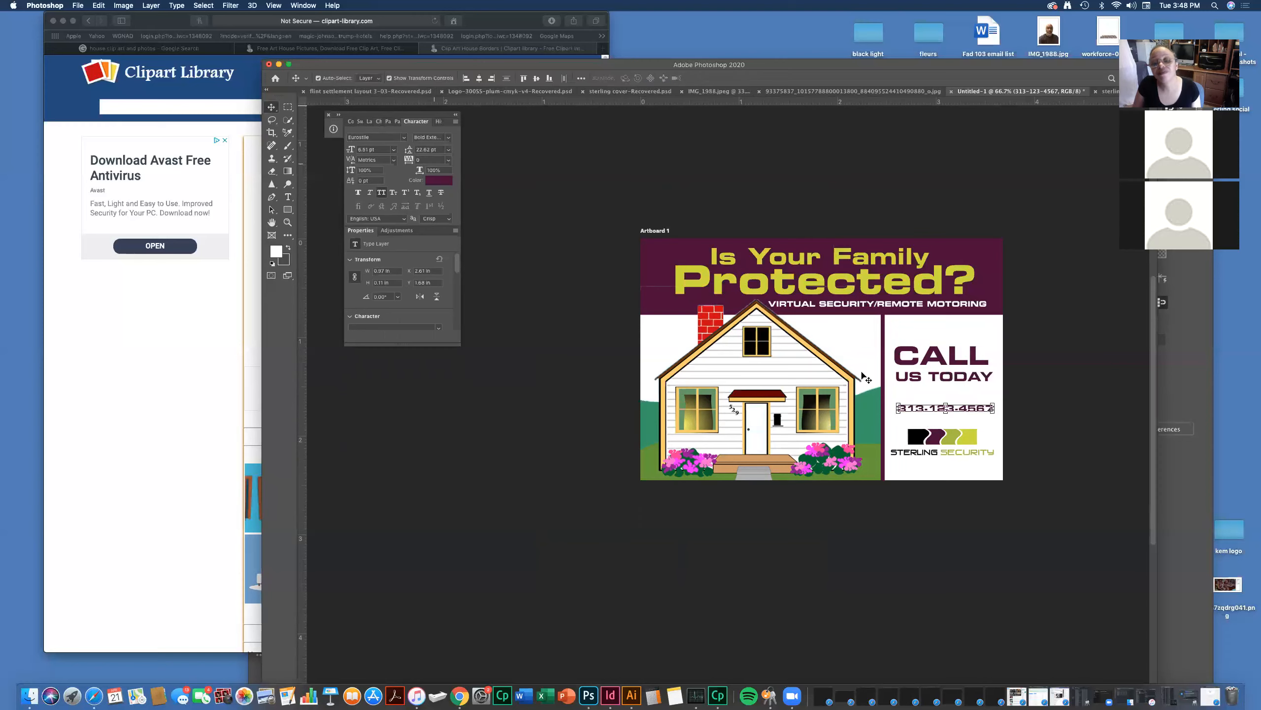
{"action": "left_click_drag", "start_coordinate": [925, 411], "coordinate": [924, 394]}
{"action": "left_click", "coordinate": [942, 415]}
- Move the Sterling Security logo up to sit directly beneath the phone number
{"action": "left_click_drag", "start_coordinate": [950, 442], "coordinate": [924, 419]}
{"action": "left_click", "coordinate": [992, 458]}
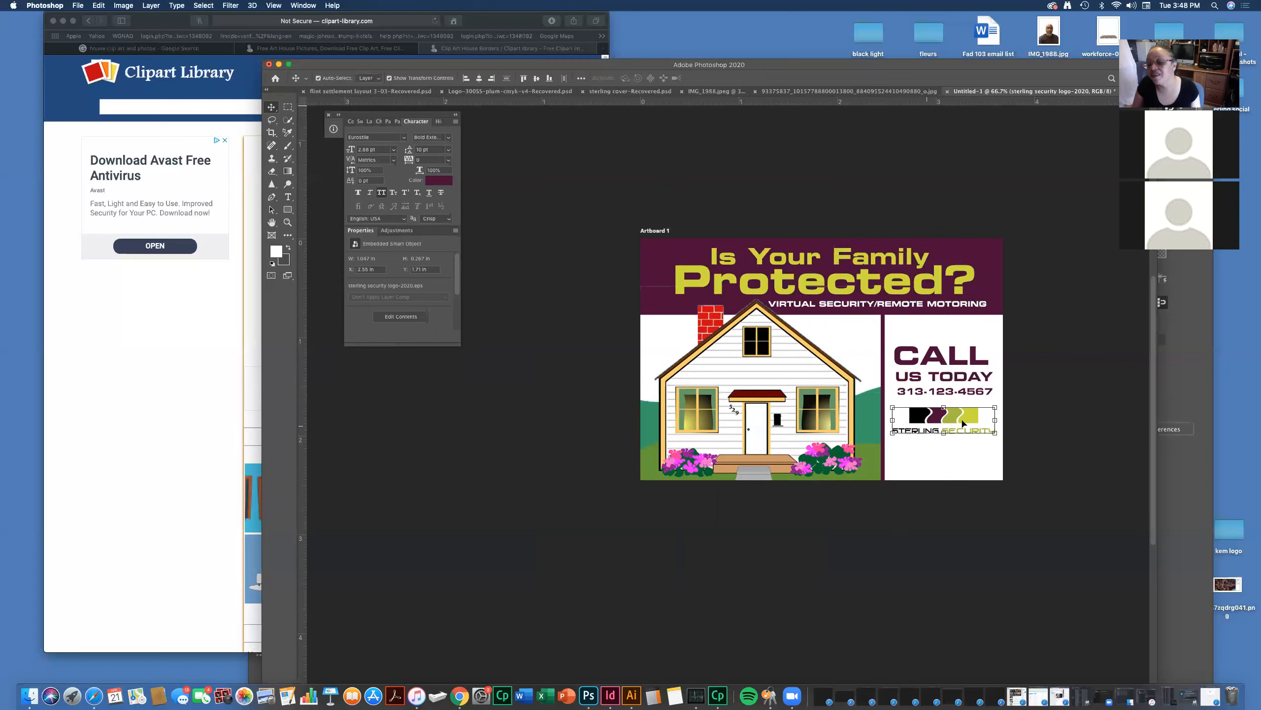
{"action": "left_click_drag", "start_coordinate": [927, 420], "coordinate": [927, 420]}
{"action": "left_click", "coordinate": [1090, 471]}
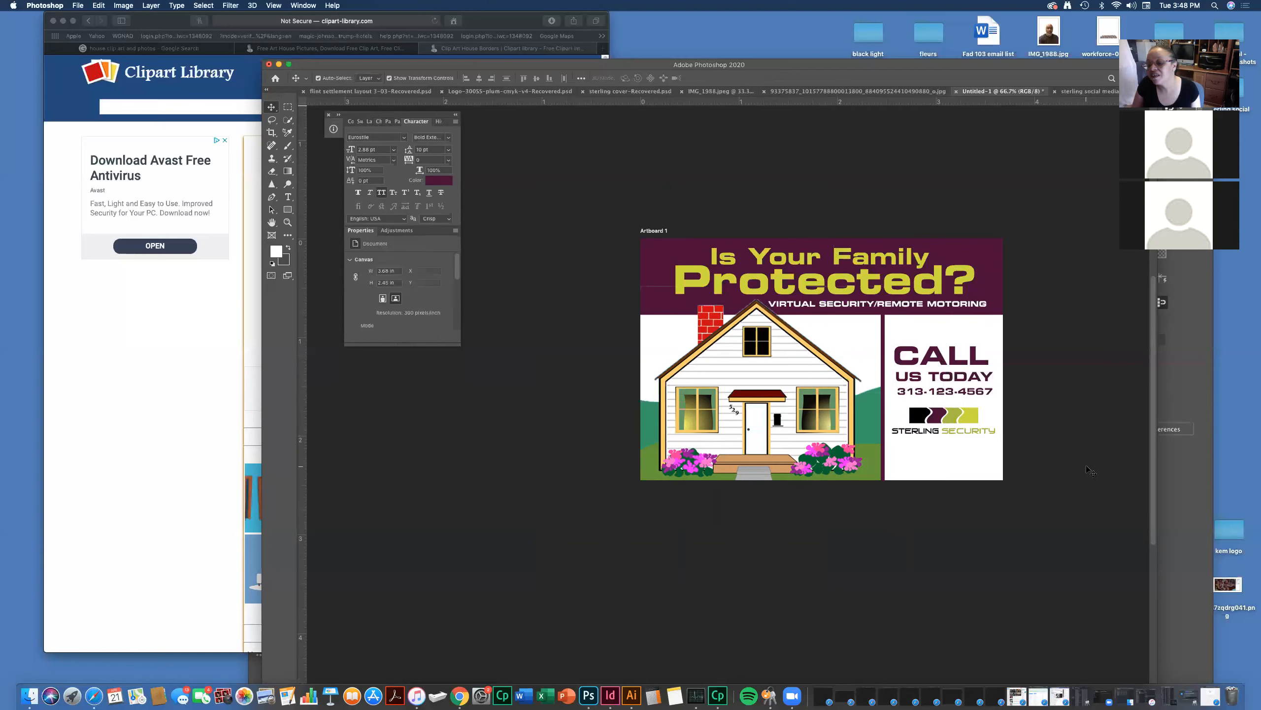
- Align the "CALL US TODAY" text, phone number and logo by their horizontal centers
{"action": "left_click_drag", "start_coordinate": [976, 461], "coordinate": [915, 342]}
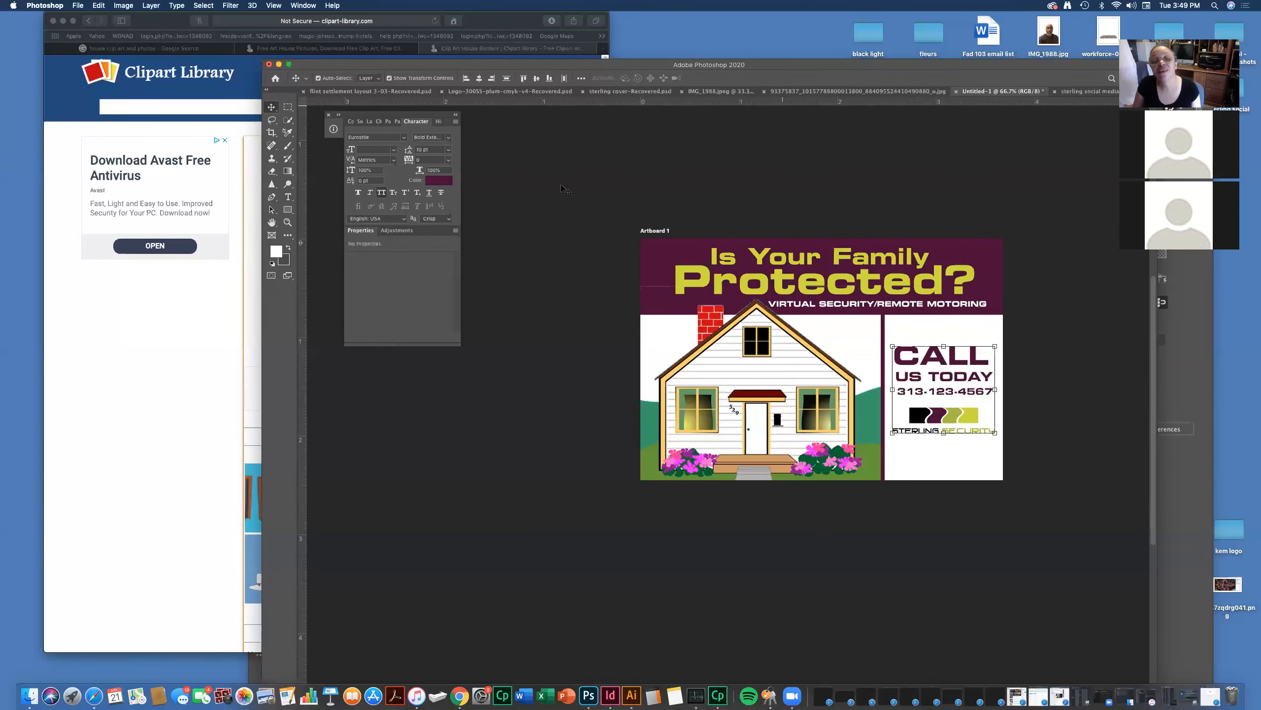
{"action": "left_click", "coordinate": [477, 81]}
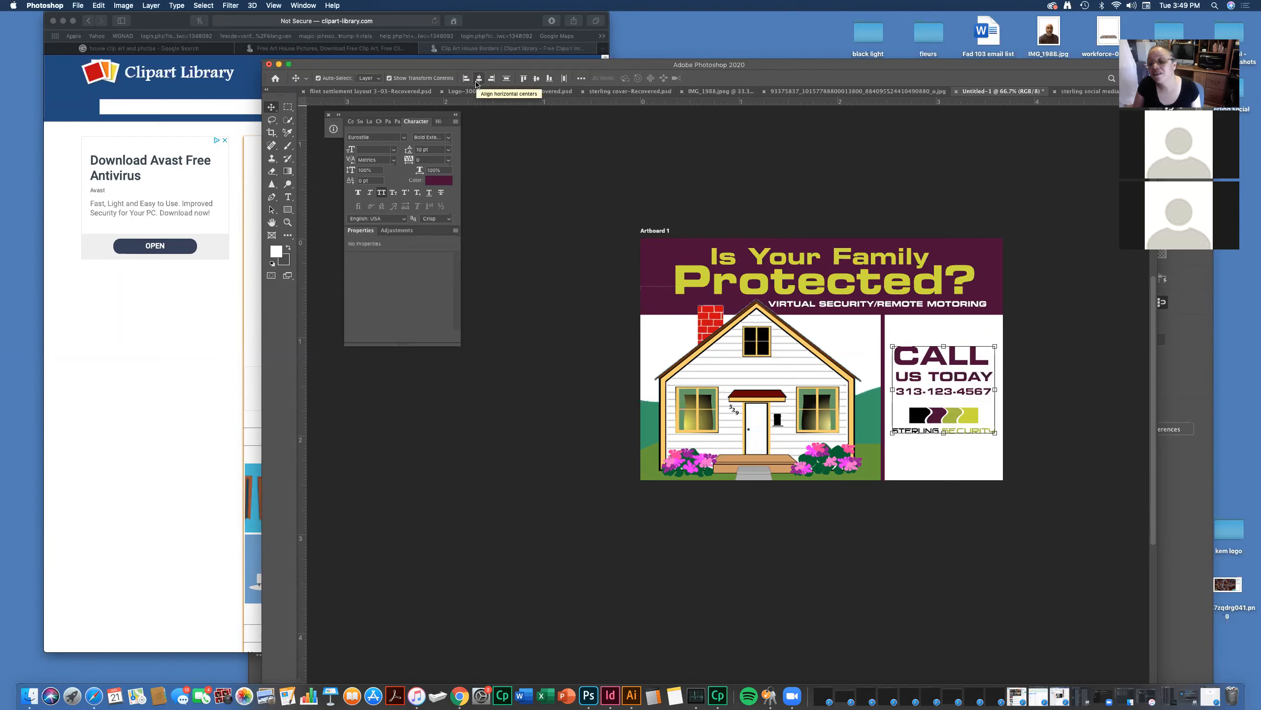
{"action": "left_click", "coordinate": [925, 467]}
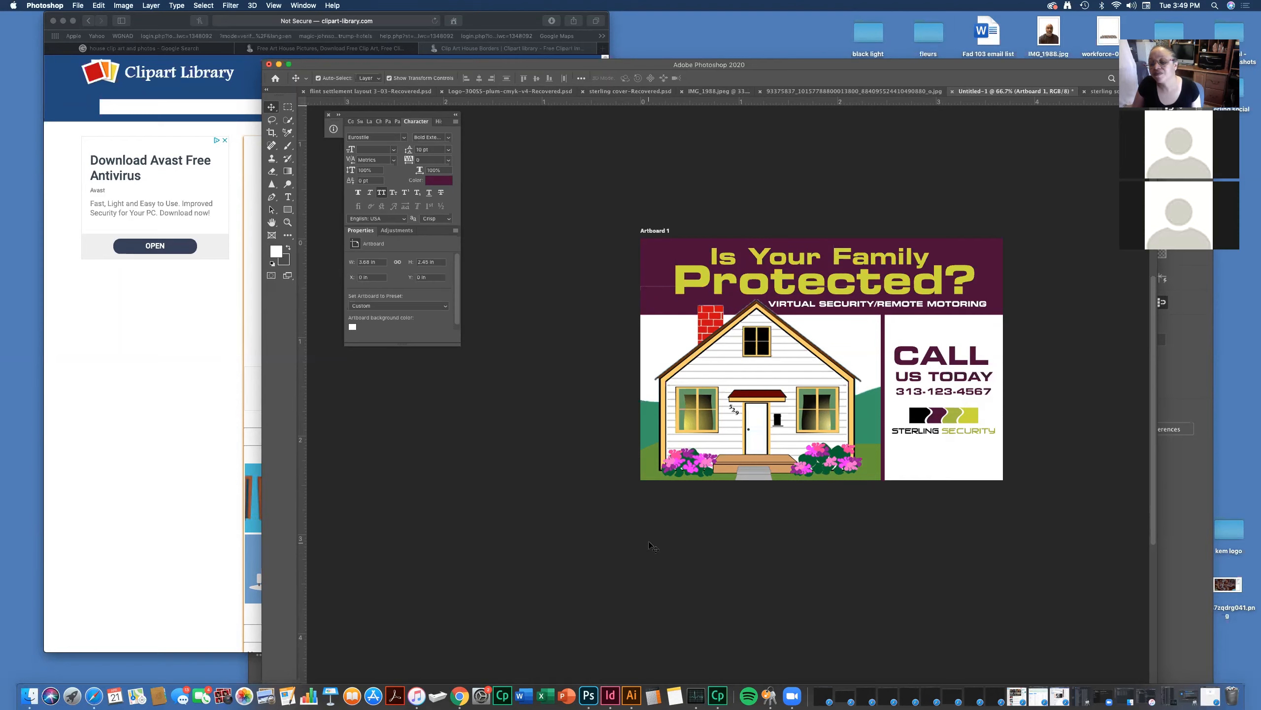
- Shift the "Virtual Security/Remote Motoring" tagline slightly to the right within the plum band
{"action": "left_click", "coordinate": [947, 300]}
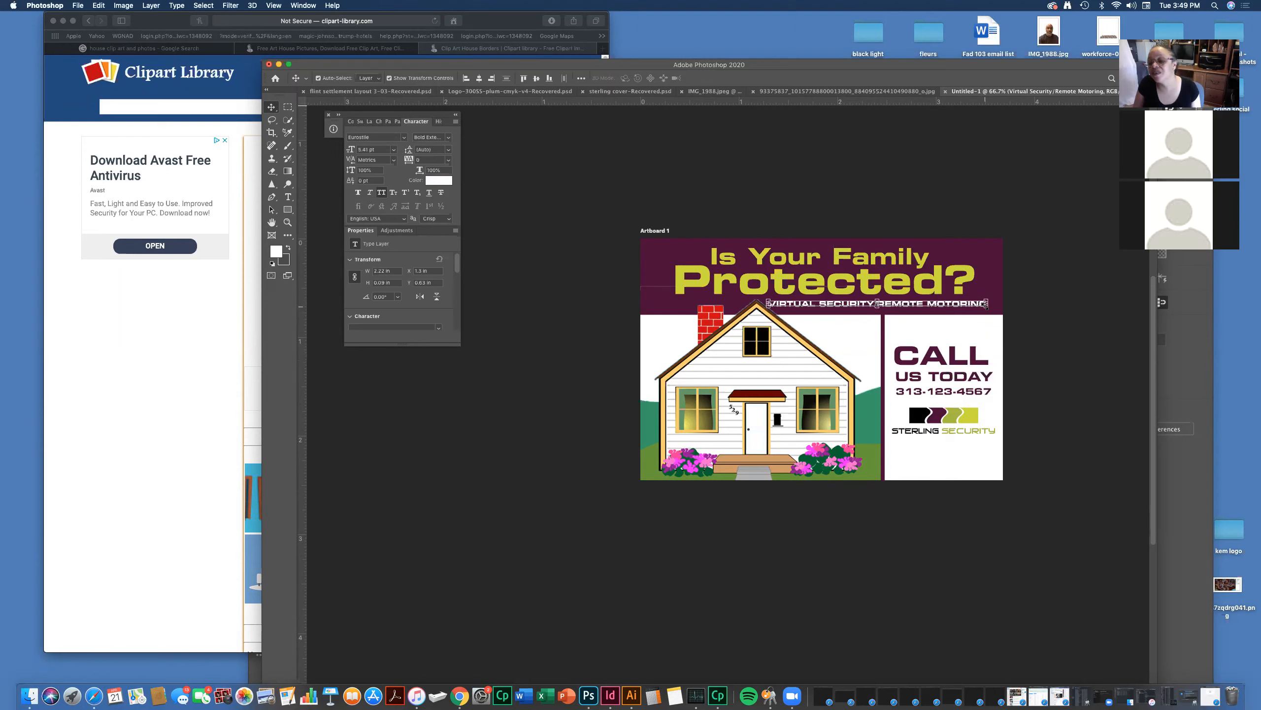
{"action": "left_click_drag", "start_coordinate": [987, 306], "coordinate": [990, 307]}
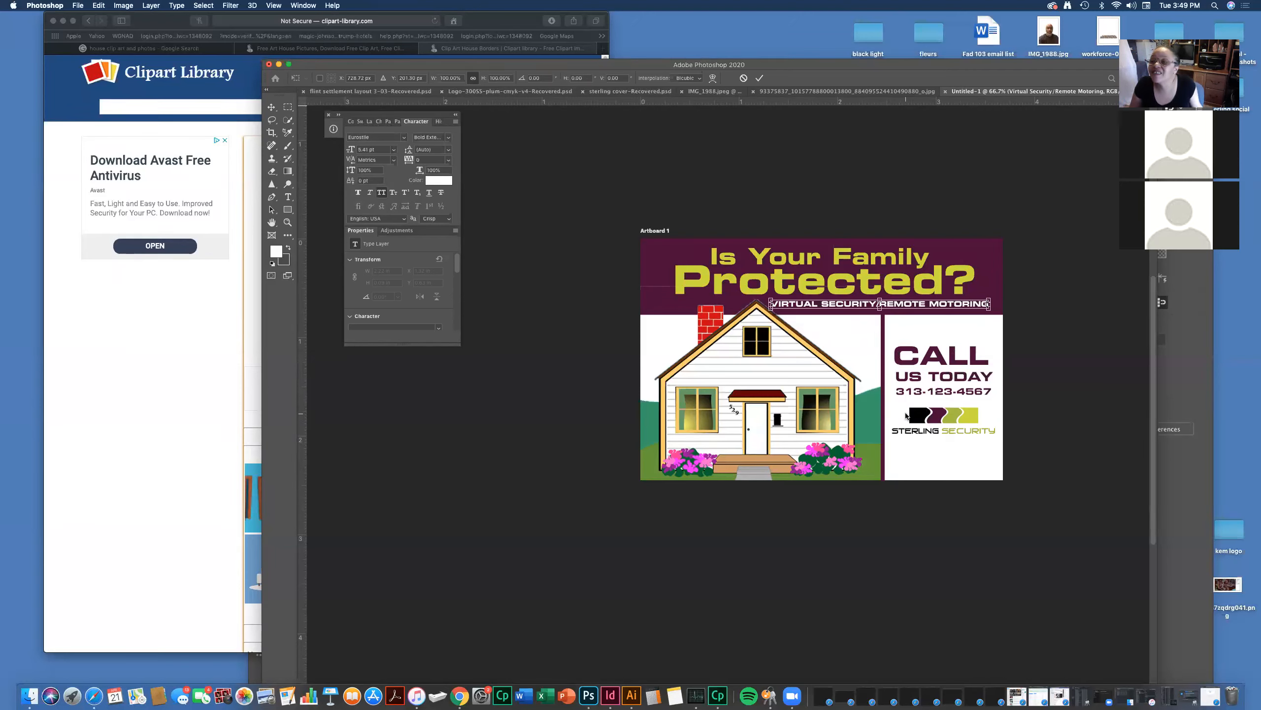
{"action": "key", "text": "Return"}
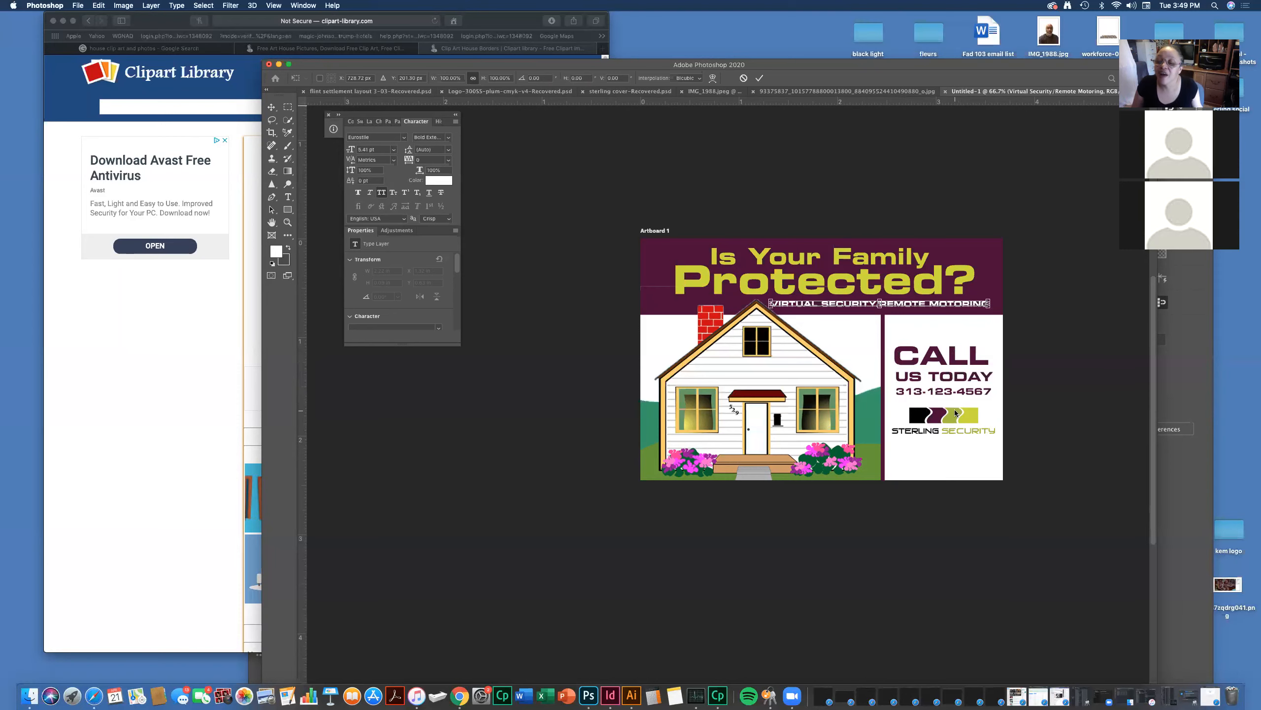
- Scale the Sterling Security logo down to about 16% and place it near the bottom of the white call-to-action area
{"action": "left_click", "coordinate": [992, 412]}
{"action": "left_click_drag", "start_coordinate": [995, 406], "coordinate": [960, 460]}
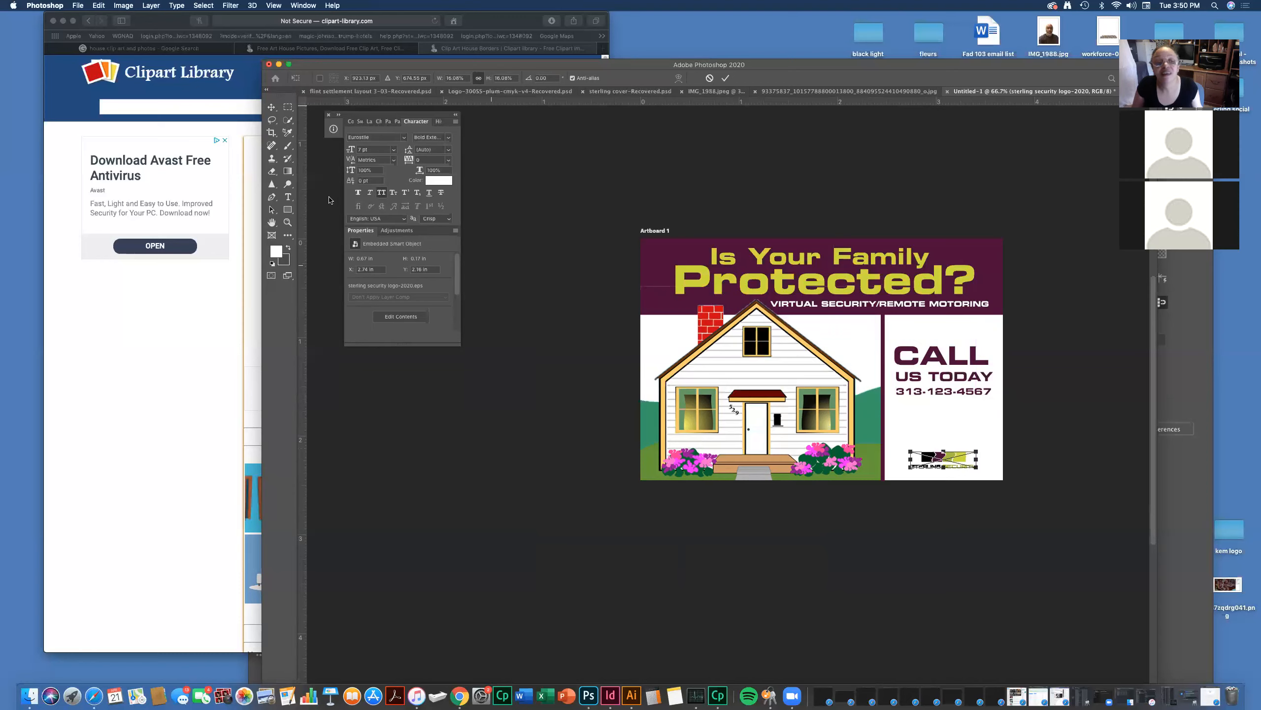
{"action": "key", "text": "Return"}
- Move the "CALL US TODAY" text and the phone number together slightly down in the white area
{"action": "left_click", "coordinate": [957, 418]}
{"action": "left_click", "coordinate": [951, 382]}
{"action": "left_click", "coordinate": [940, 396]}
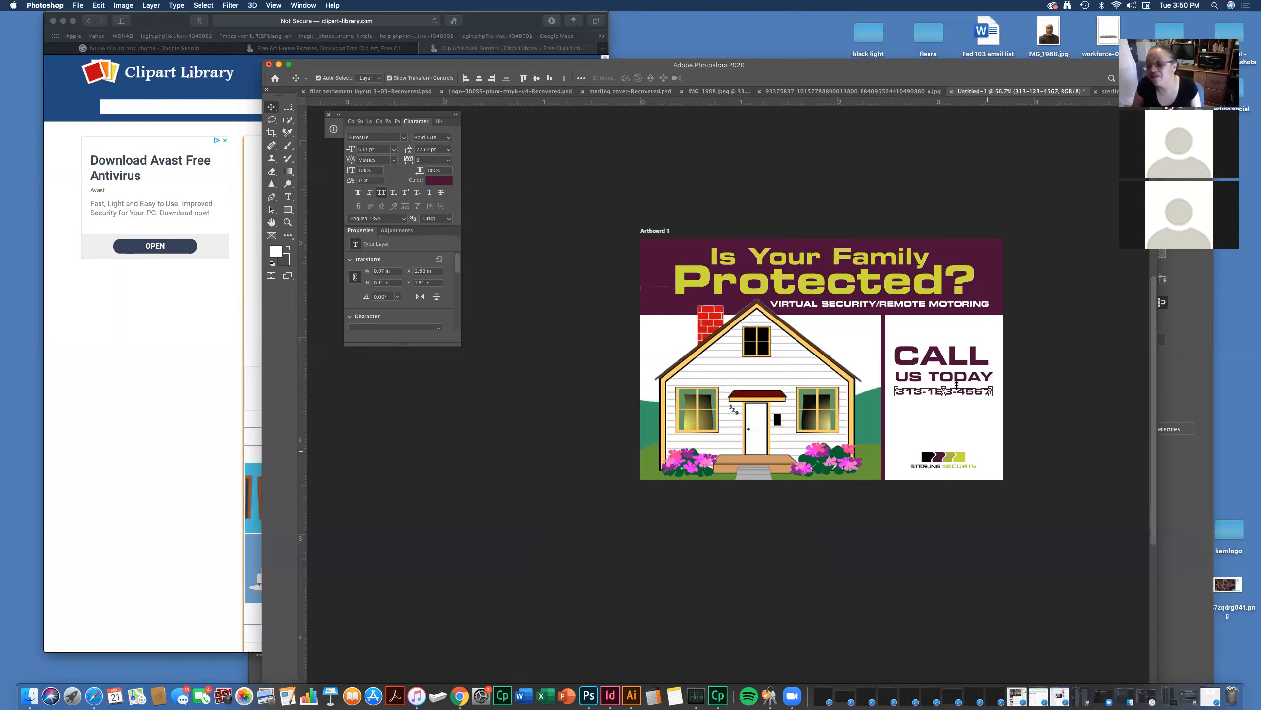
{"action": "mouse_move", "coordinate": [901, 365]}
{"action": "left_mouse_down"}
{"action": "mouse_move", "coordinate": [895, 393]}
{"action": "mouse_move", "coordinate": [901, 383]}
{"action": "left_mouse_up"}
{"action": "key", "text": "shift+v"}
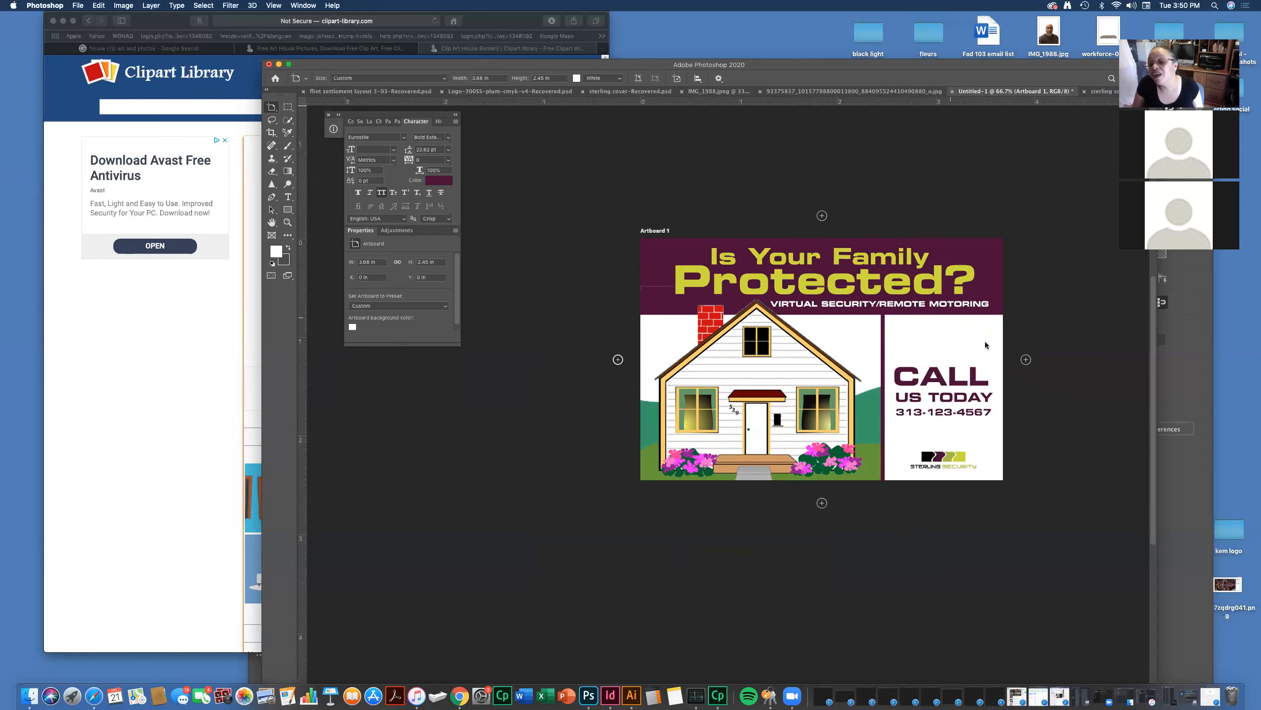
{"action": "key", "text": "v"}
- Select a thin strip along the top edge of the house picture layer with the Rectangular Marquee, delete it and deselect
{"action": "left_click", "coordinate": [740, 357]}
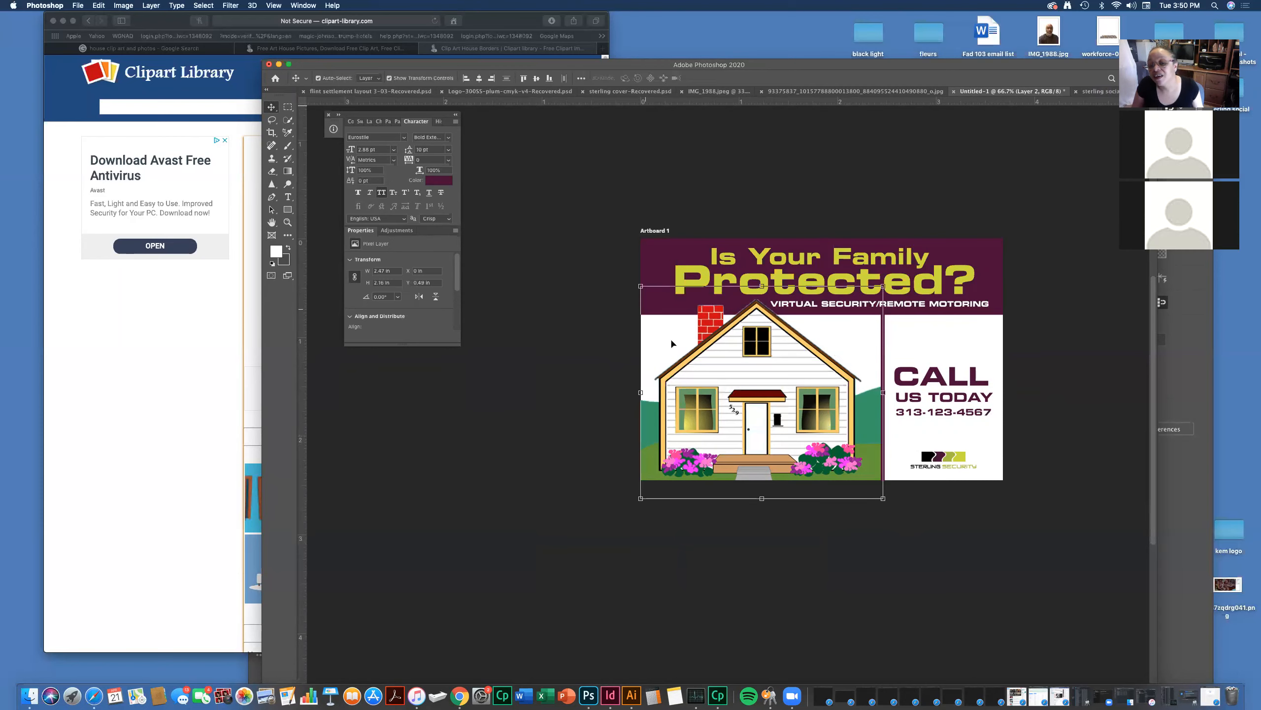
{"action": "left_click", "coordinate": [650, 291]}
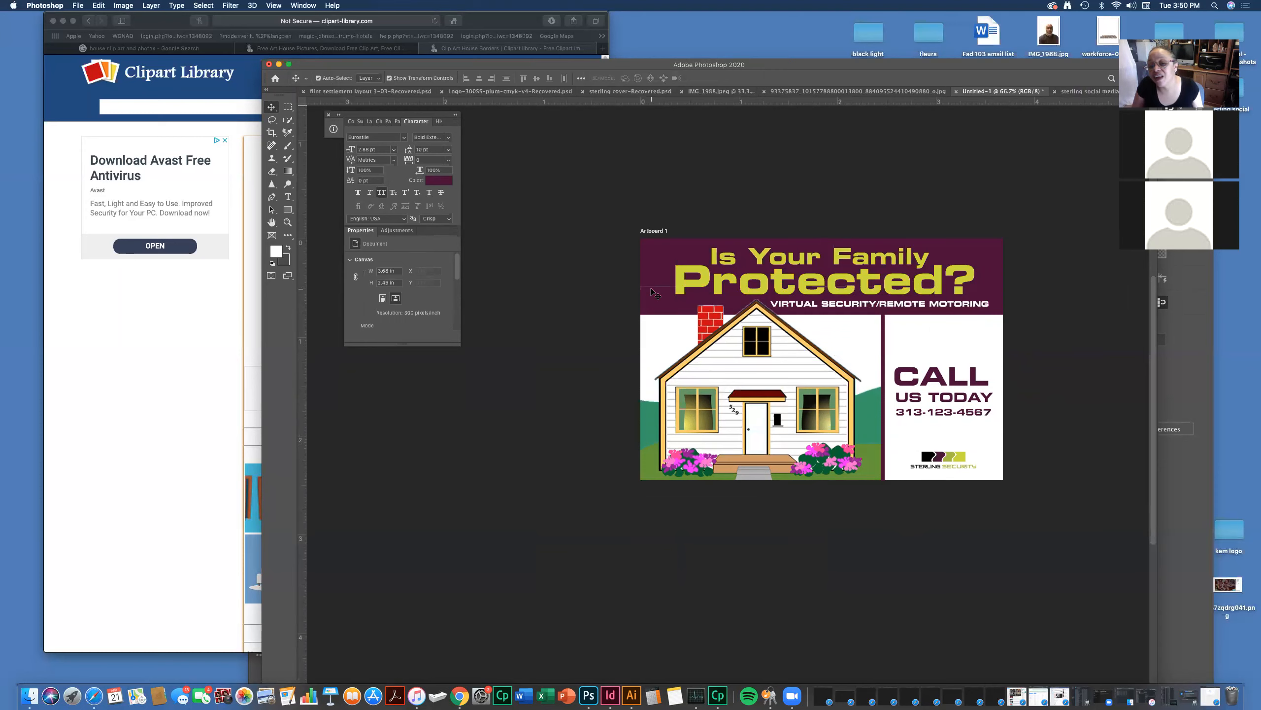
{"action": "left_click", "coordinate": [288, 107]}
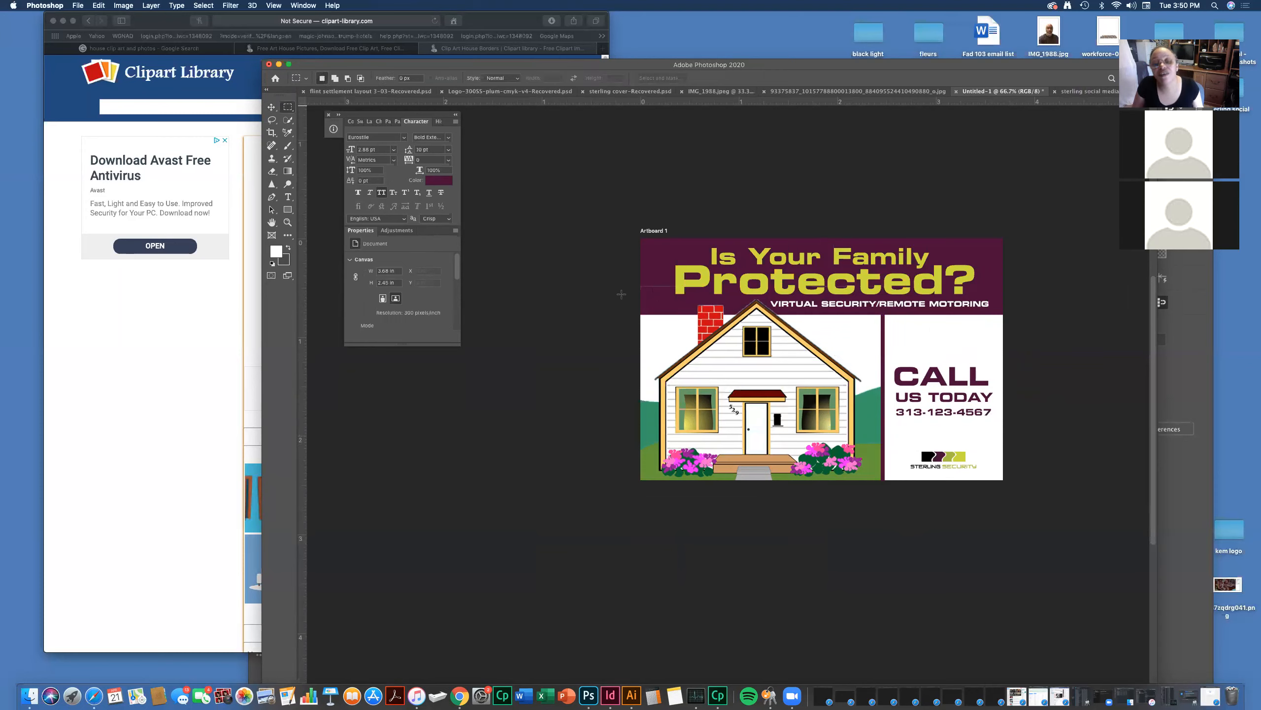
{"action": "left_click", "coordinate": [270, 107]}
{"action": "left_click", "coordinate": [743, 398]}
{"action": "left_click", "coordinate": [287, 107]}
{"action": "left_click_drag", "start_coordinate": [630, 270], "coordinate": [891, 294]}
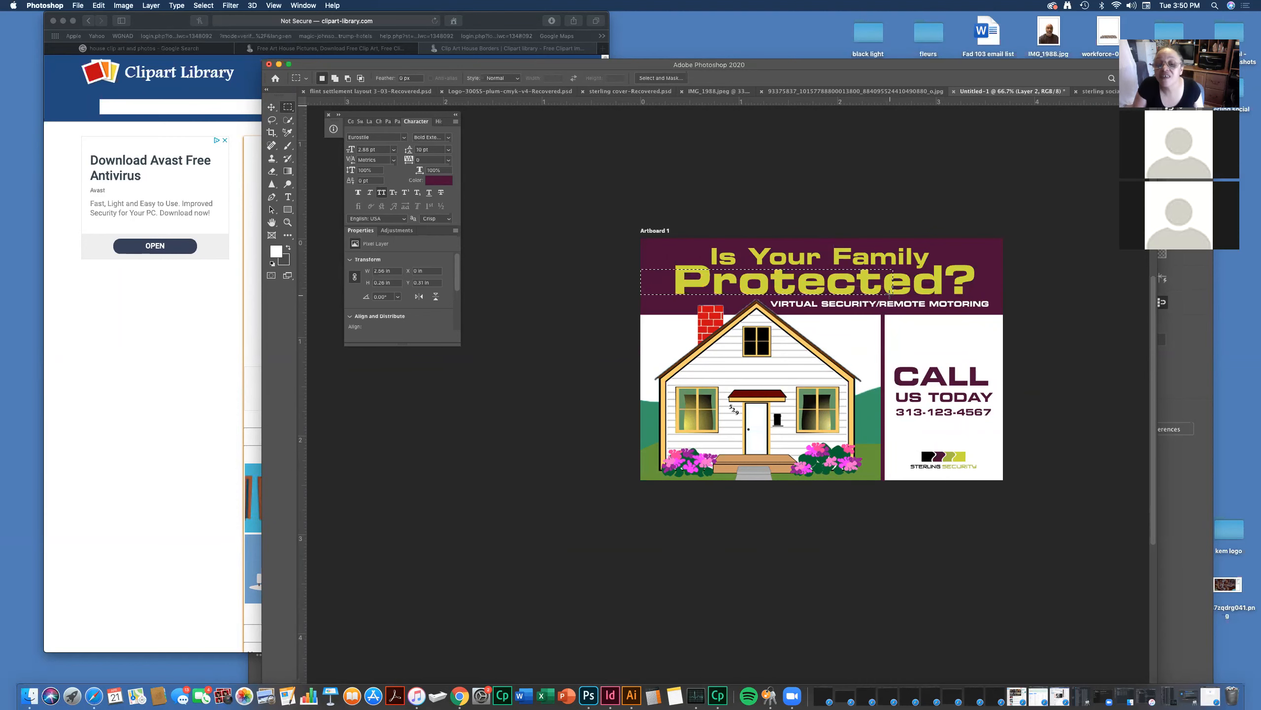
{"action": "left_click", "coordinate": [788, 294]}
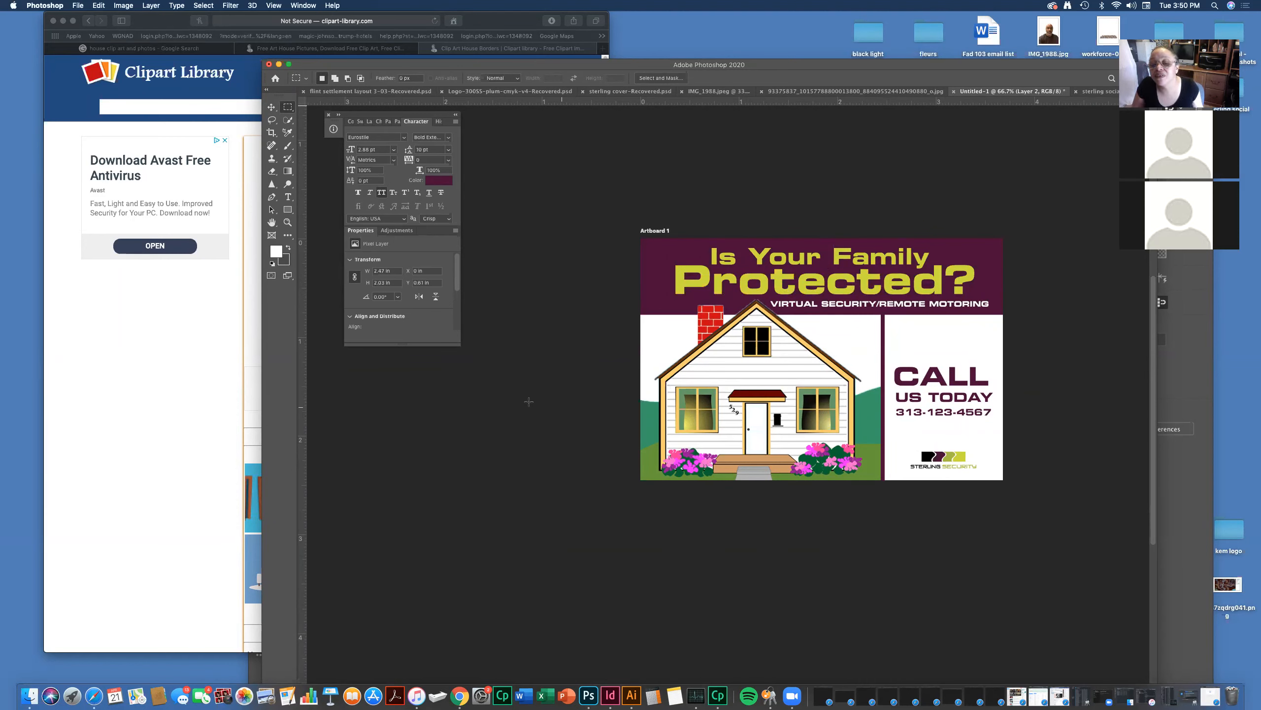
{"action": "key", "text": "v"}
{"action": "left_click", "coordinate": [574, 339]}
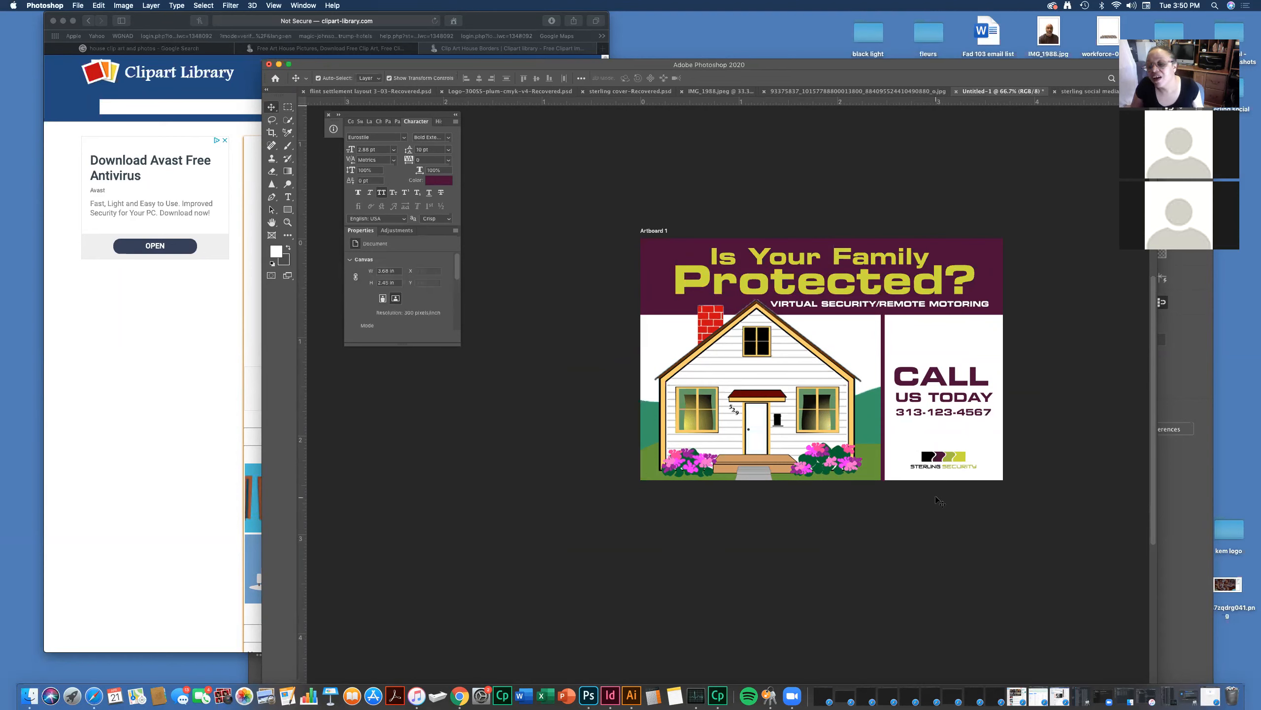
{"action": "left_click", "coordinate": [791, 469]}
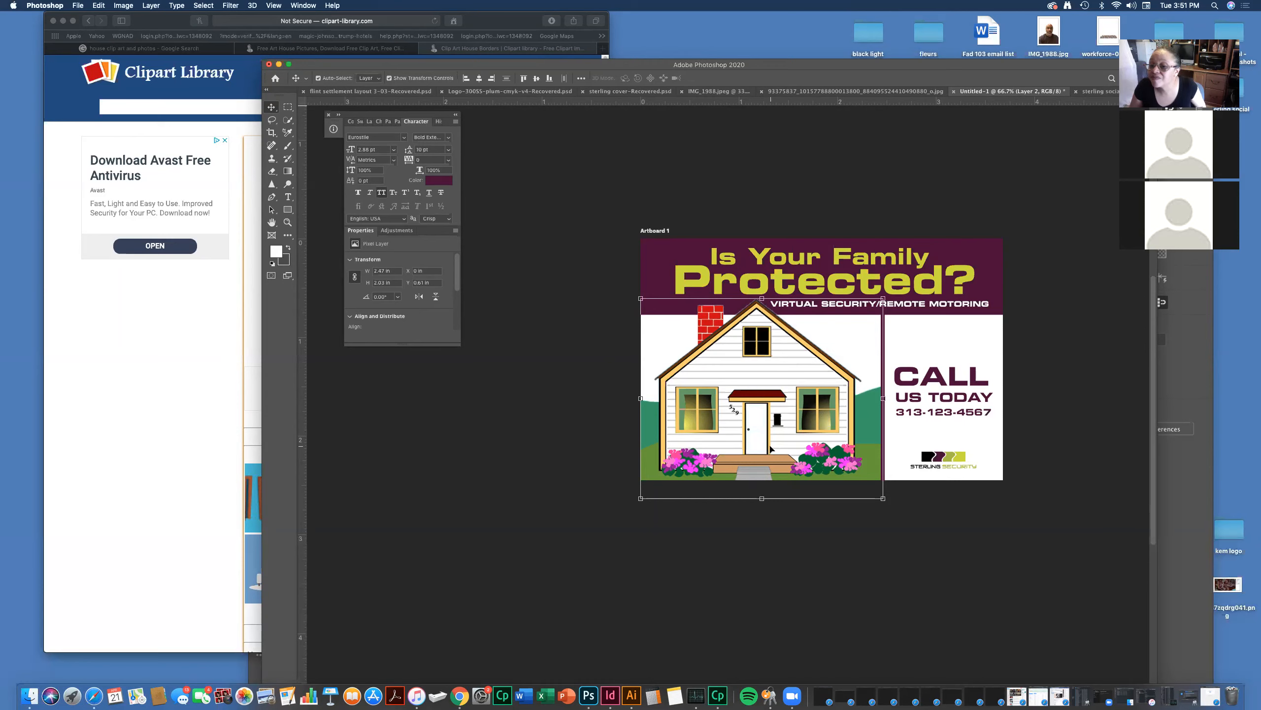
{"action": "left_click", "coordinate": [894, 458]}
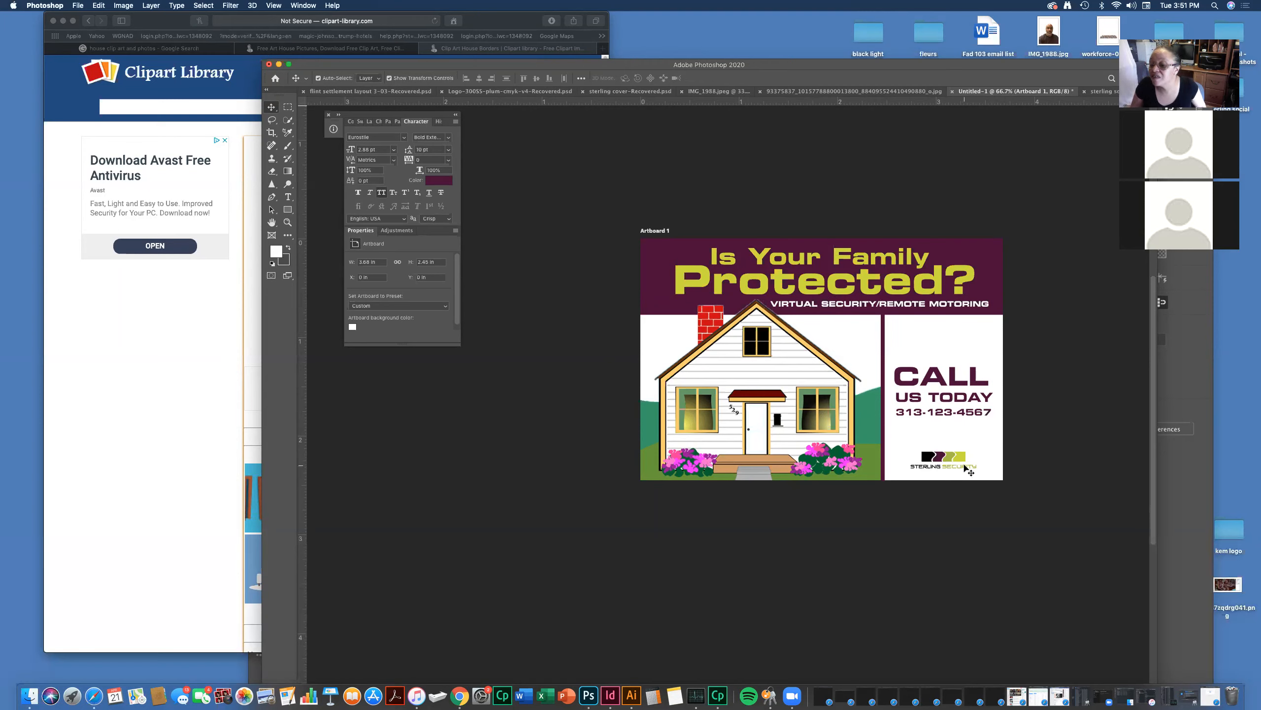
- Move the small Sterling Security logo up to just below the phone number
{"action": "left_click_drag", "start_coordinate": [947, 453], "coordinate": [945, 435]}
{"action": "key", "text": "super+t"}
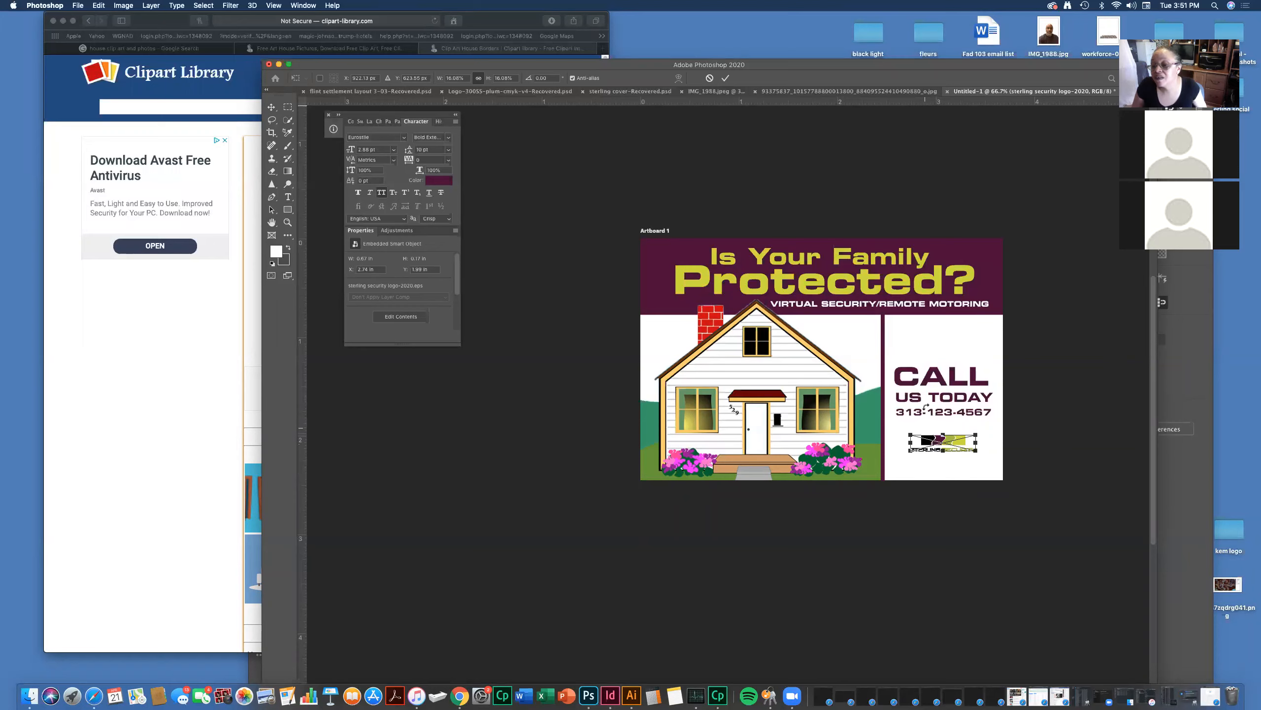
{"action": "left_click", "coordinate": [268, 110]}
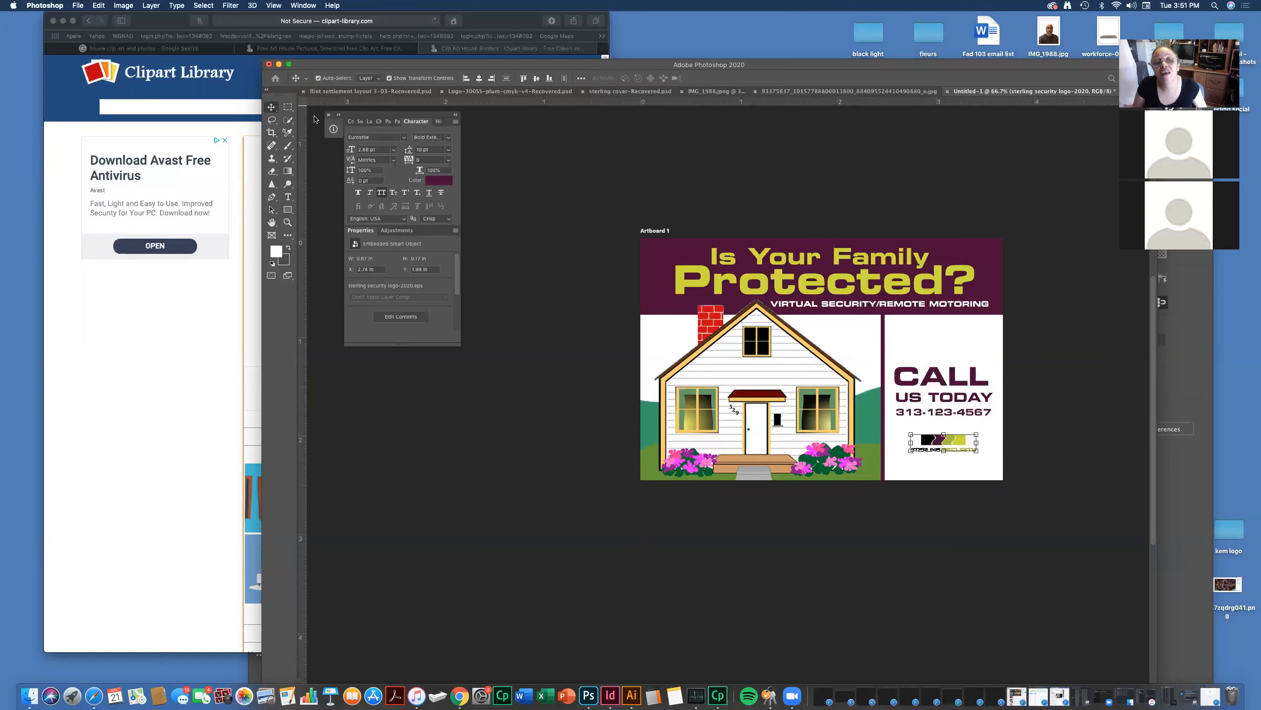
{"action": "left_click", "coordinate": [1030, 355]}
{"action": "left_click_drag", "start_coordinate": [955, 446], "coordinate": [953, 436]}
{"action": "left_click", "coordinate": [1027, 445]}
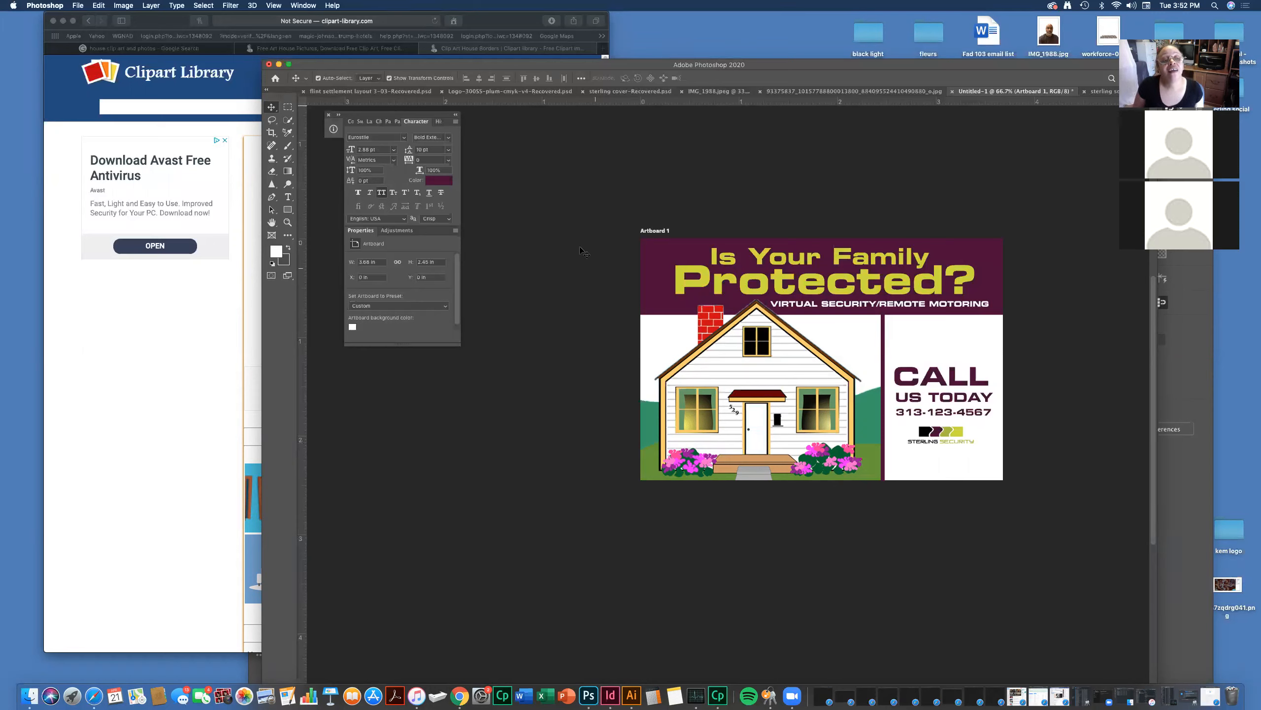
- Switch to Safari and open freepik.com
{"action": "left_click", "coordinate": [248, 83]}
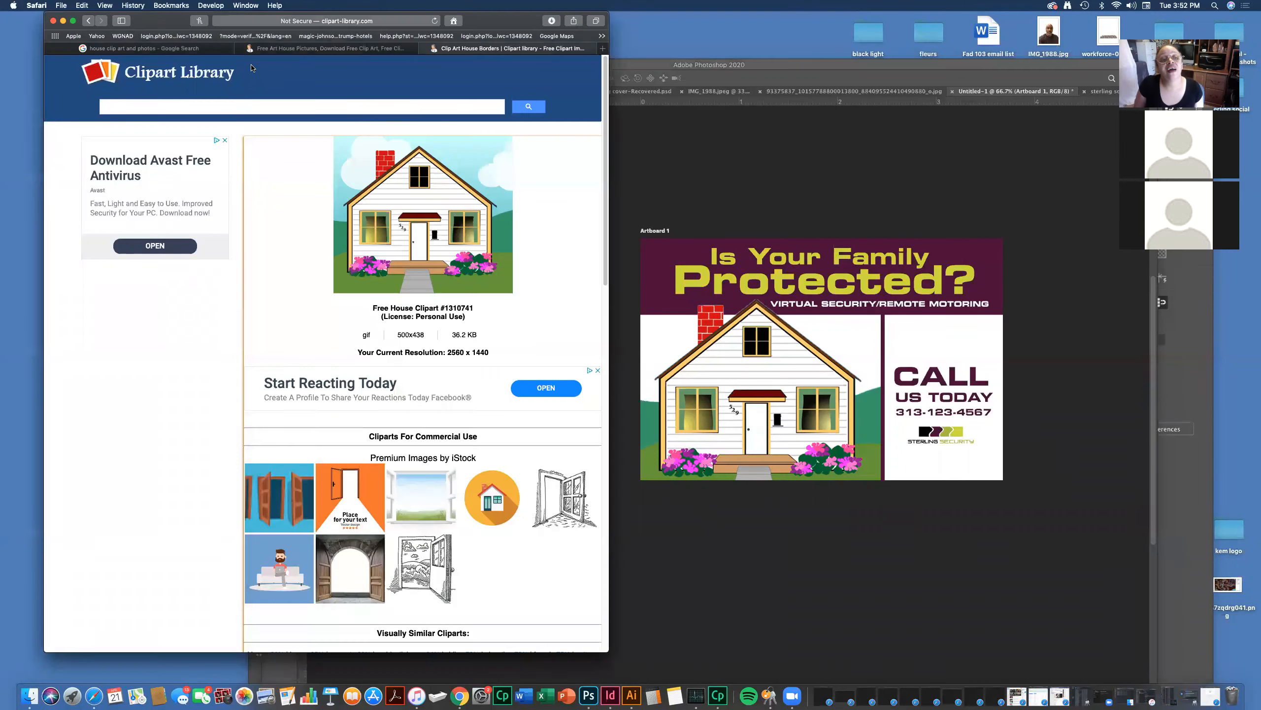
{"action": "left_click", "coordinate": [261, 24]}
{"action": "type", "text": "freepik.com"}
{"action": "key", "text": "Return"}
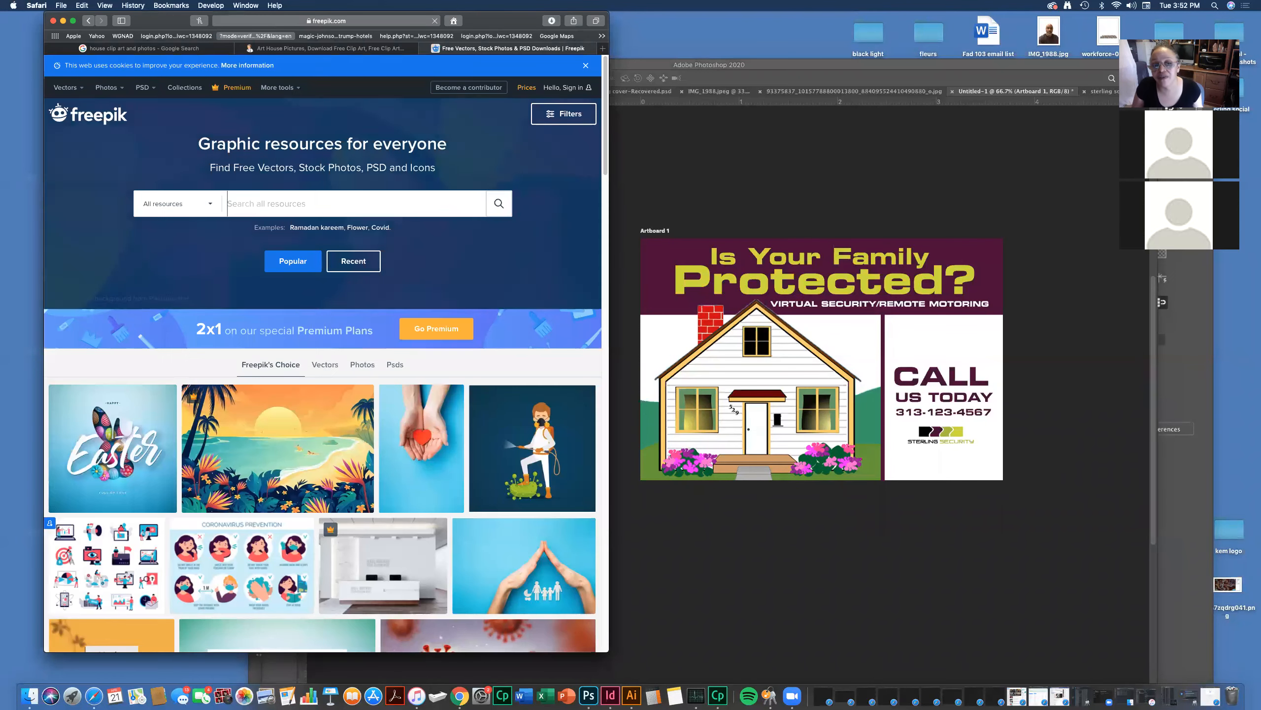
- Sign in to Freepik with an existing Google account
{"action": "mouse_move", "coordinate": [562, 94]}
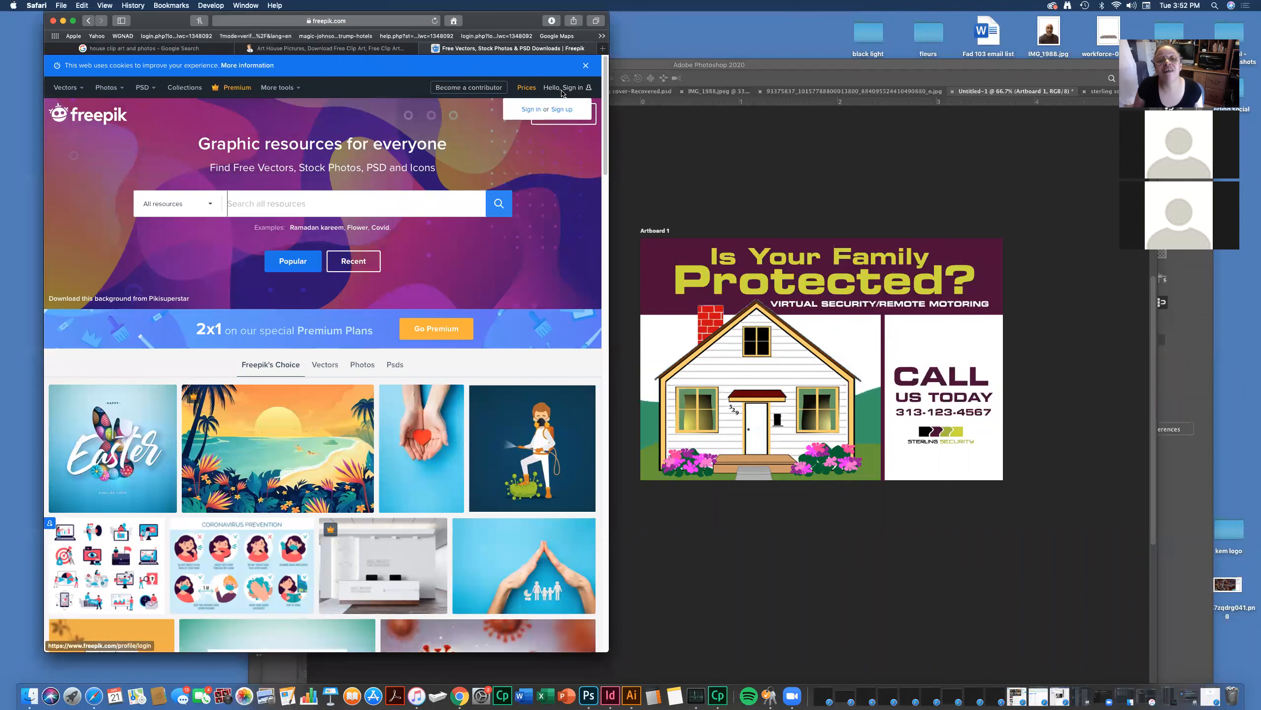
{"action": "left_click", "coordinate": [537, 112]}
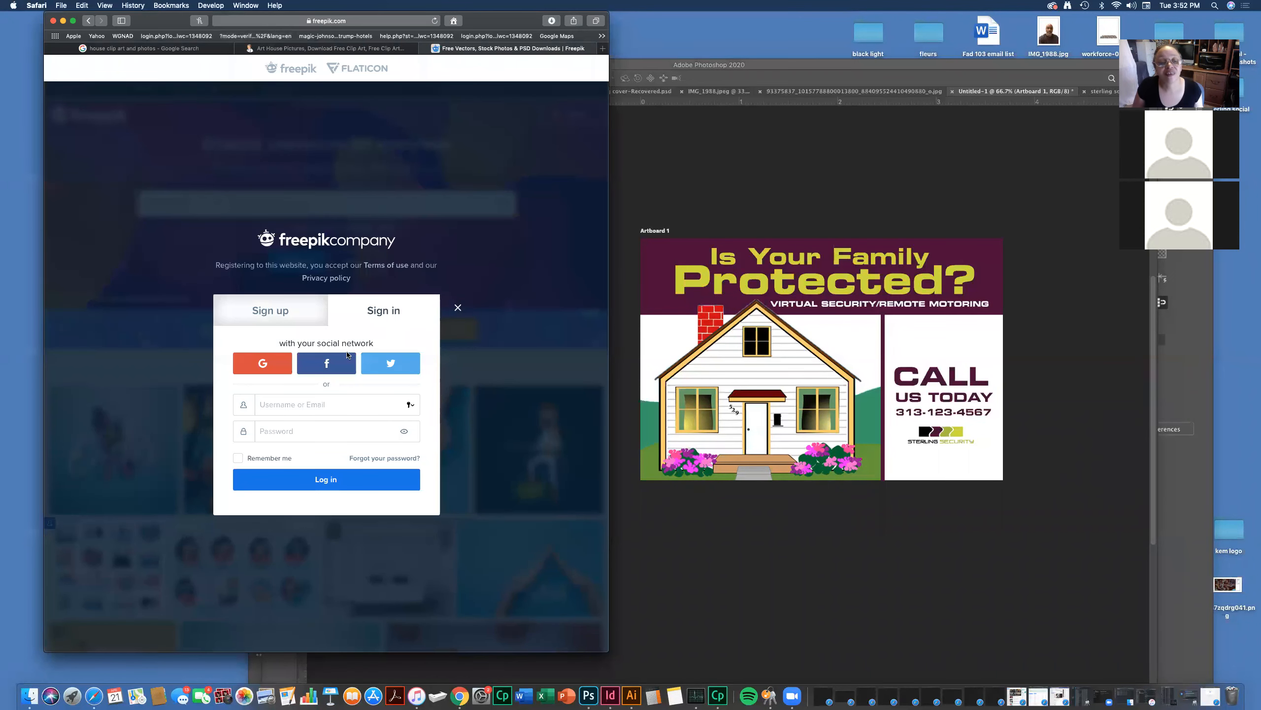
{"action": "left_click", "coordinate": [282, 364]}
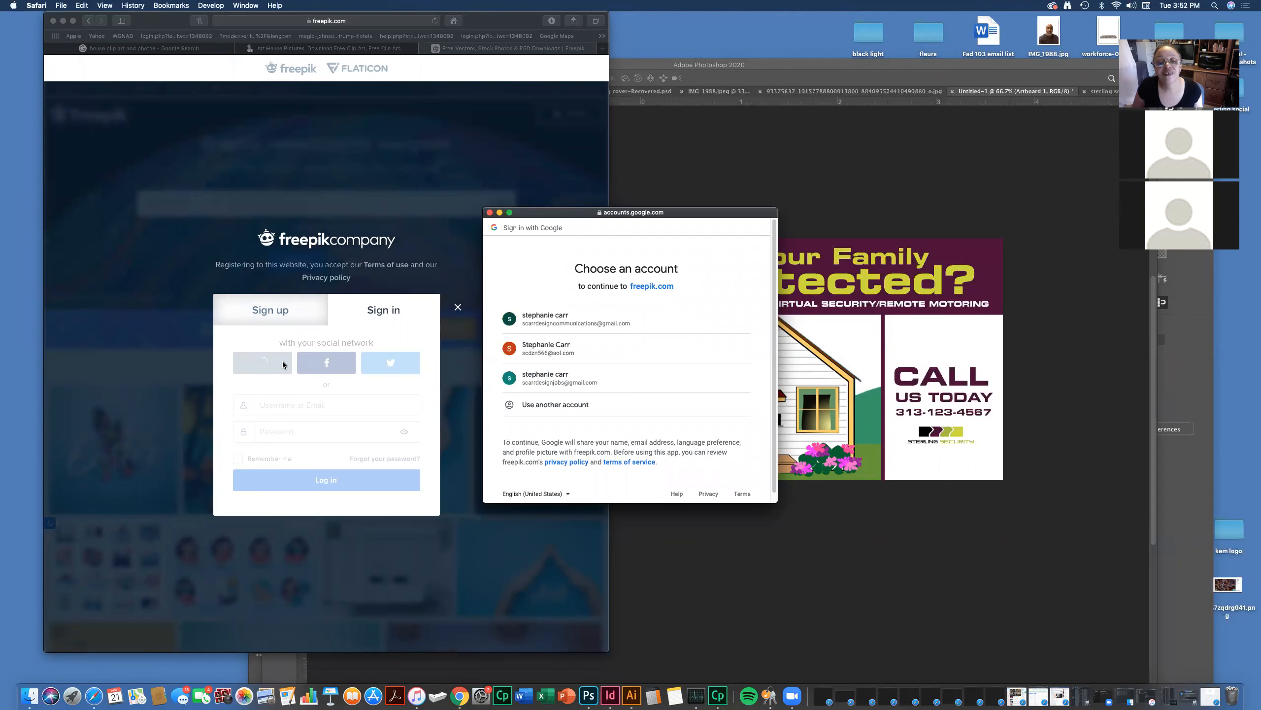
{"action": "left_click", "coordinate": [571, 348]}
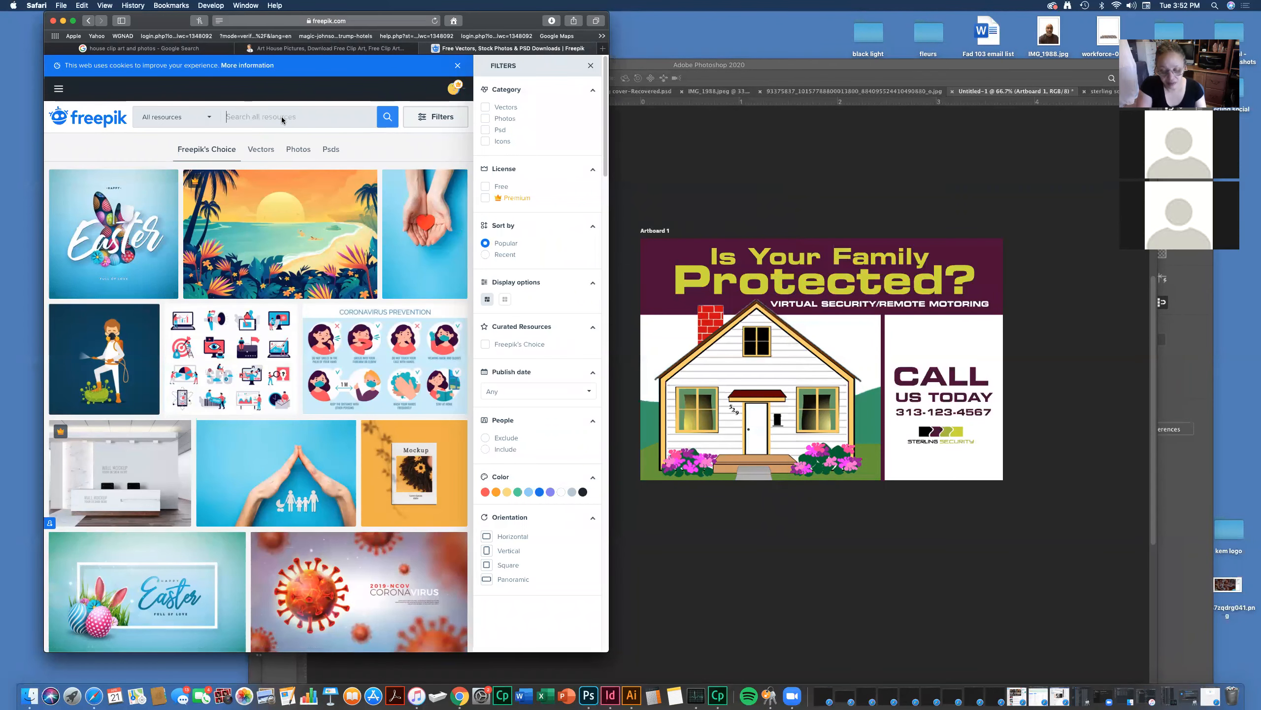
- Search all Freepik resources for "boy and dog"
{"action": "type", "text": "boy an"}
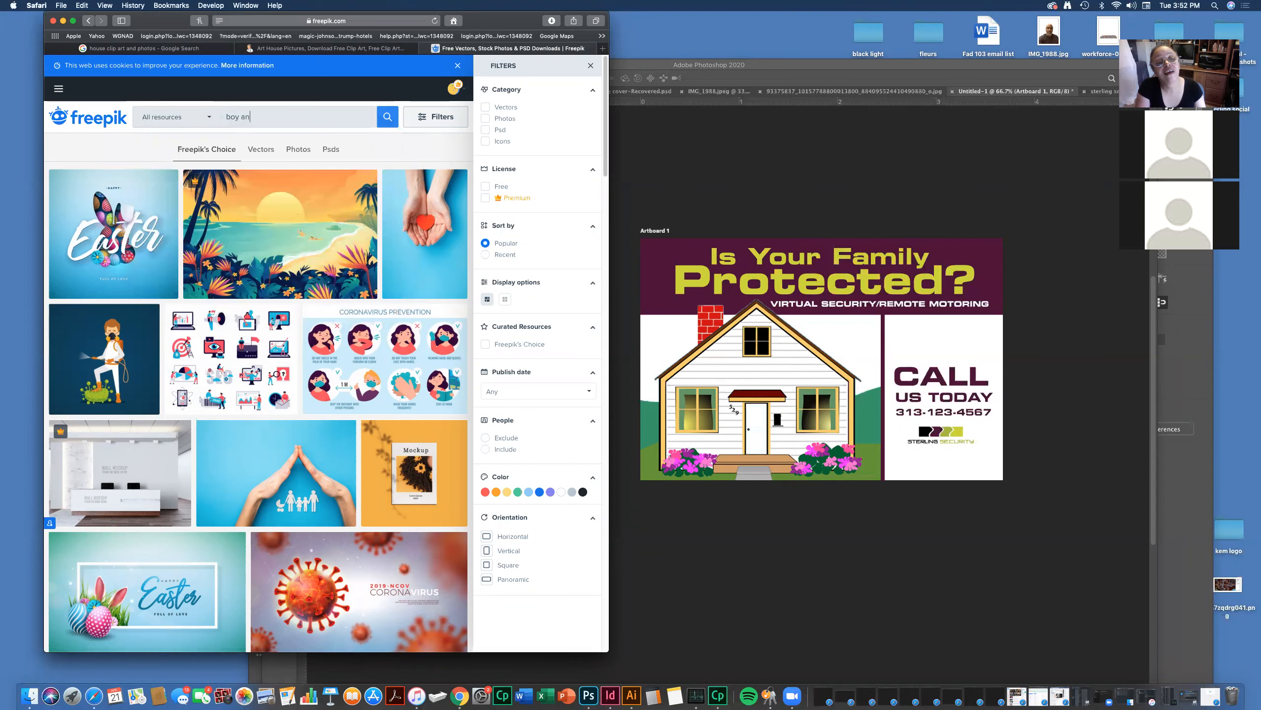
{"action": "type", "text": "d dog"}
{"action": "key", "text": "Return"}
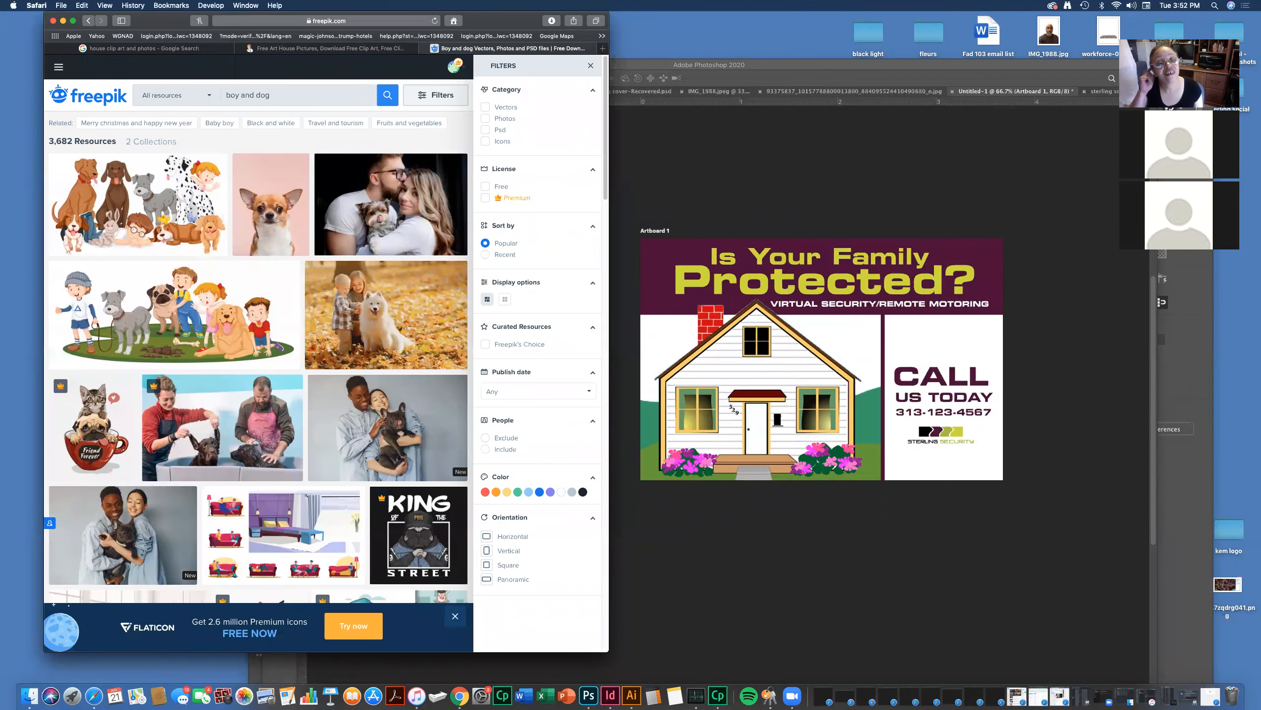
- Open the photo of the couple holding a puppy and bring it into the Photoshop graphic over the house picture
{"action": "left_click", "coordinate": [380, 210]}
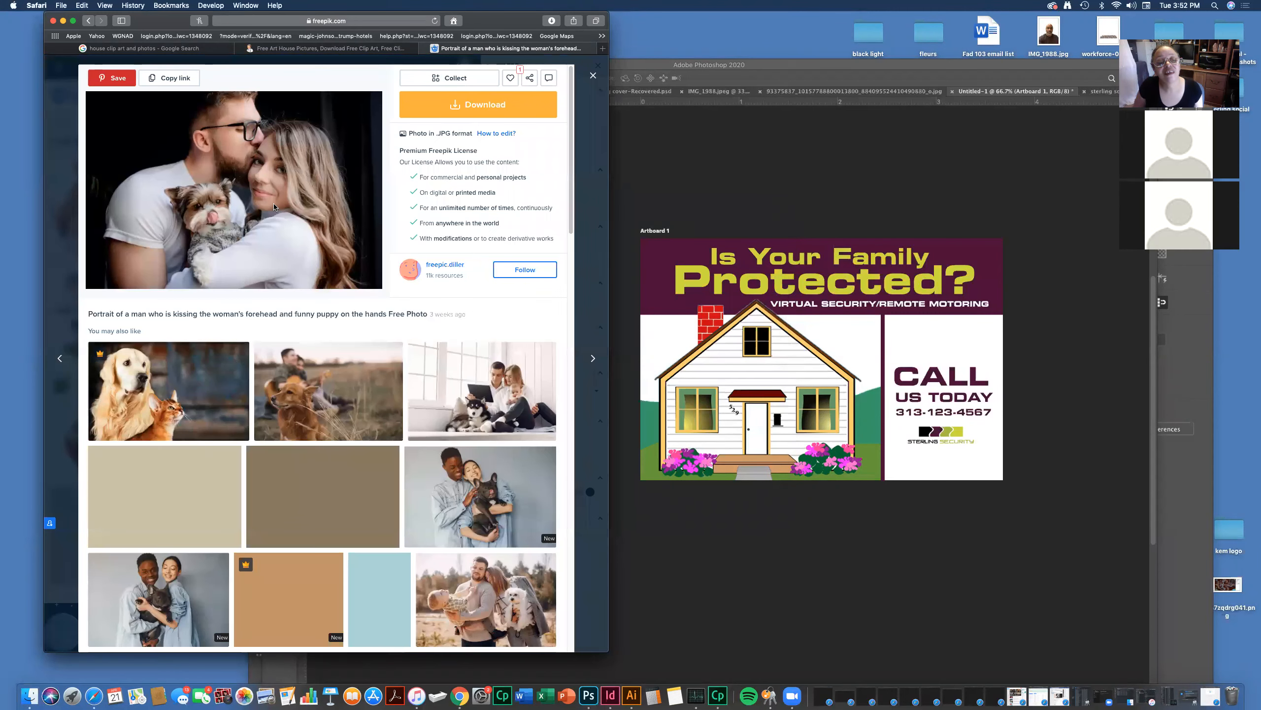
{"action": "left_click_drag", "start_coordinate": [256, 186], "coordinate": [715, 356]}
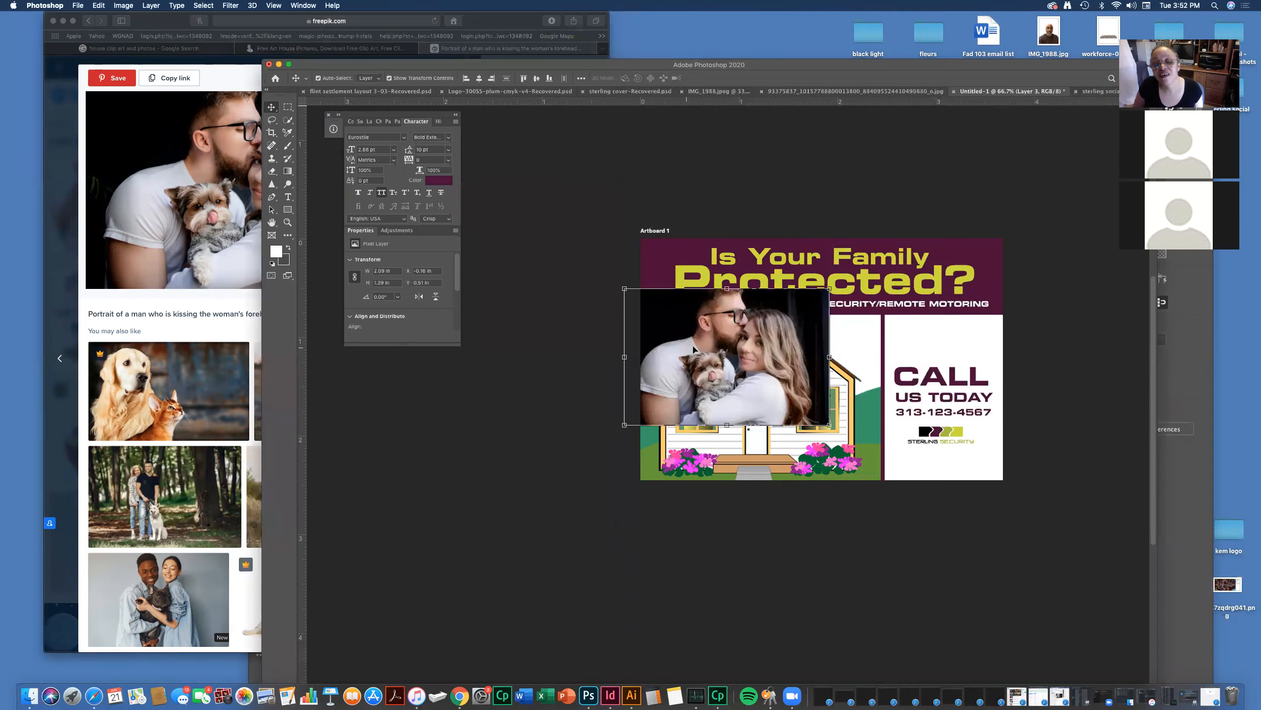
- Commit the pending transform of the couple photo and delete the photo from Artboard 1
{"action": "key", "text": "Return"}
{"action": "left_click_drag", "start_coordinate": [658, 349], "coordinate": [699, 371]}
{"action": "key", "text": "Delete"}
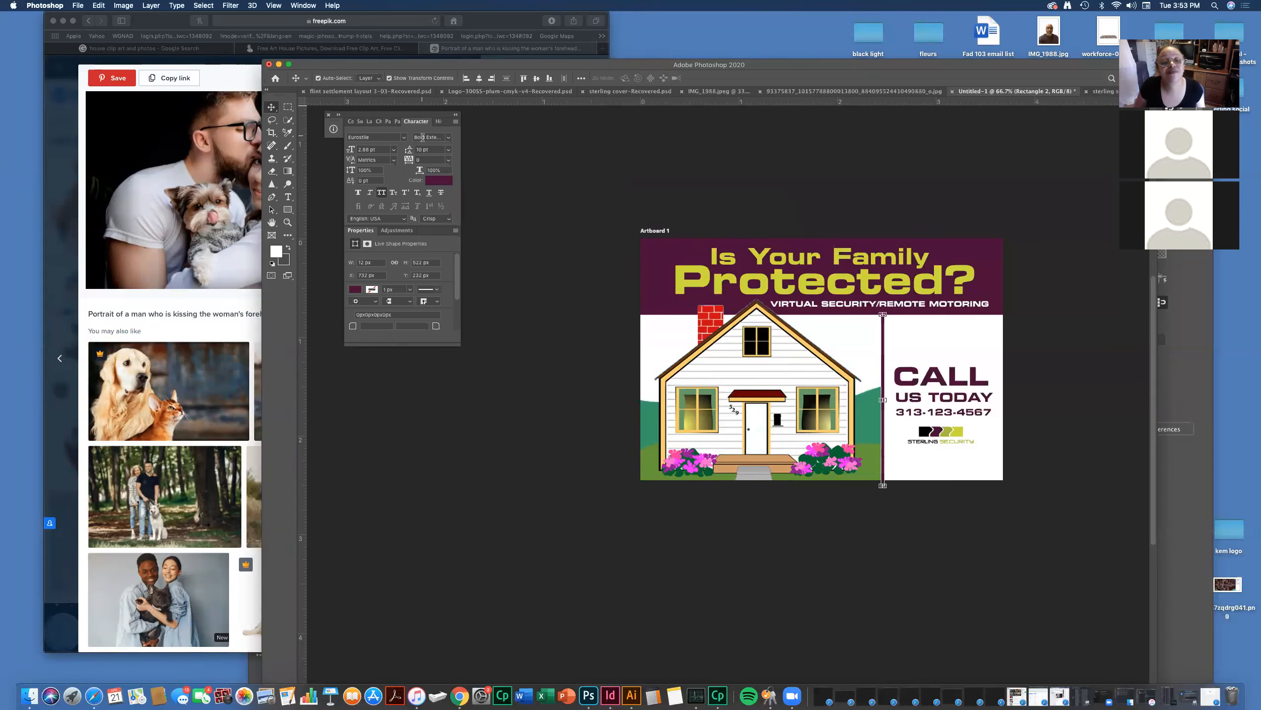
- Show the document's layers and collapse the Artboard 1 group
{"action": "left_click", "coordinate": [456, 122]}
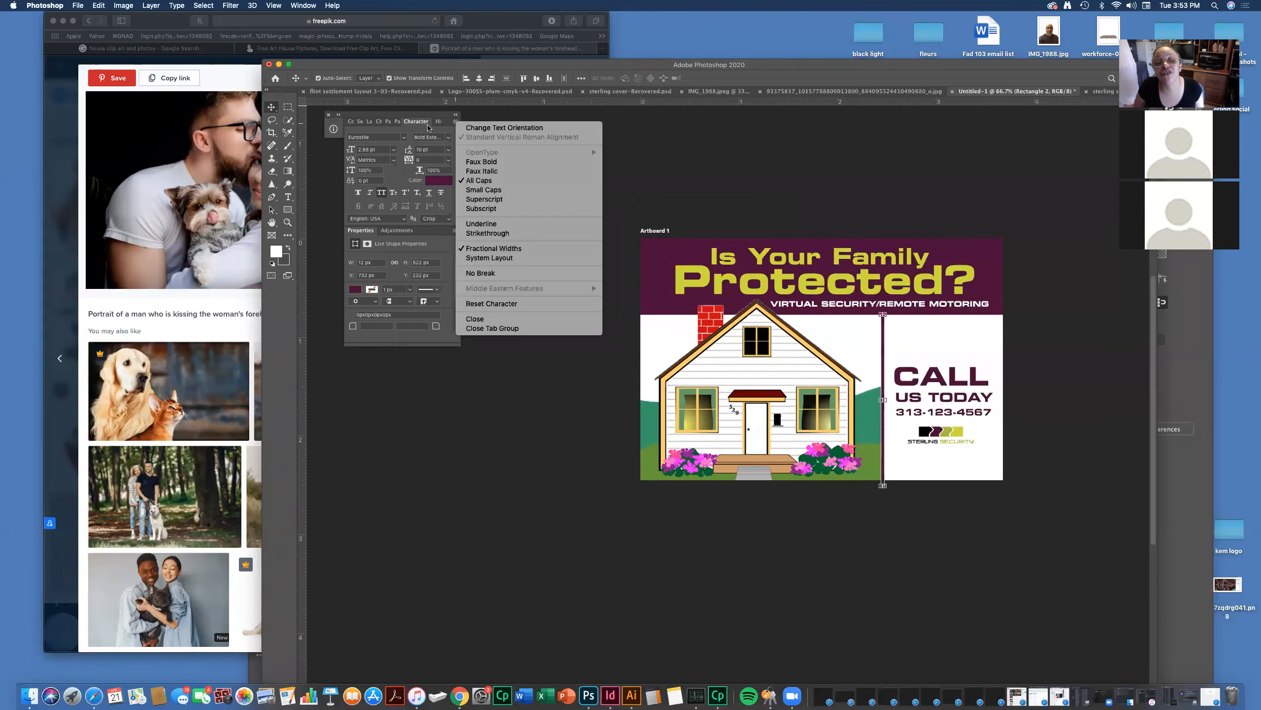
{"action": "left_click", "coordinate": [368, 124]}
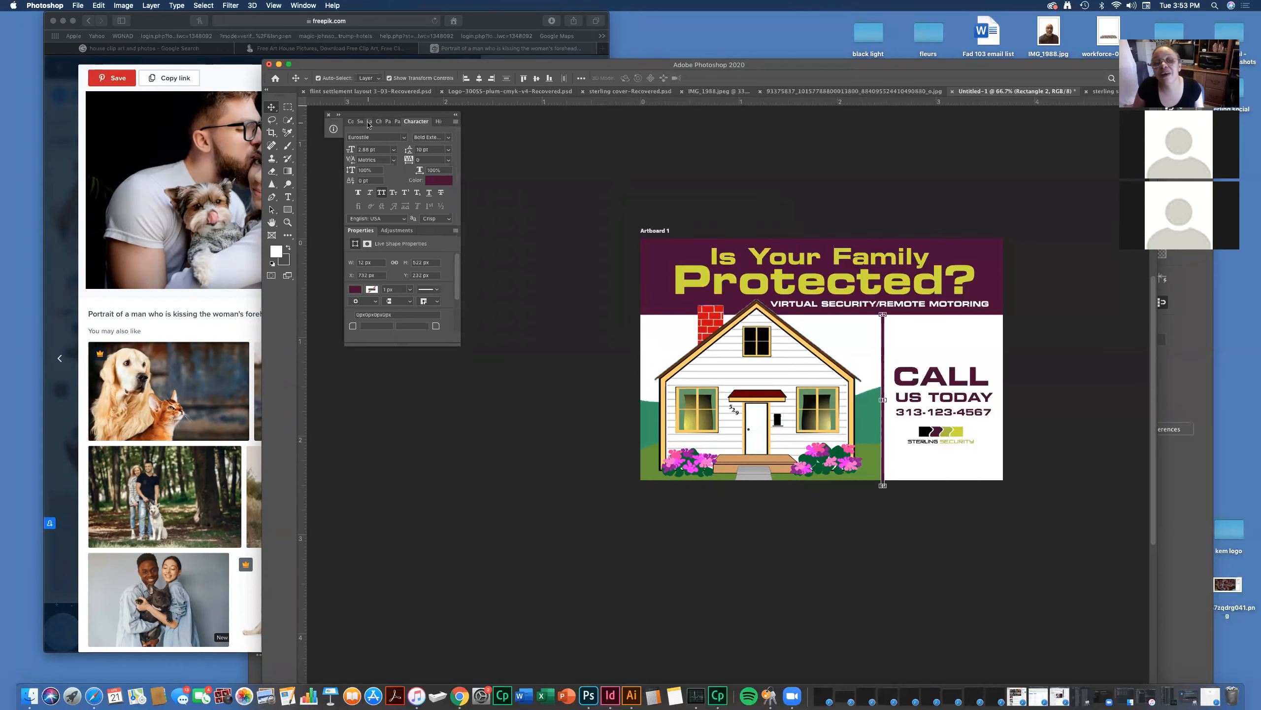
{"action": "left_click", "coordinate": [369, 122]}
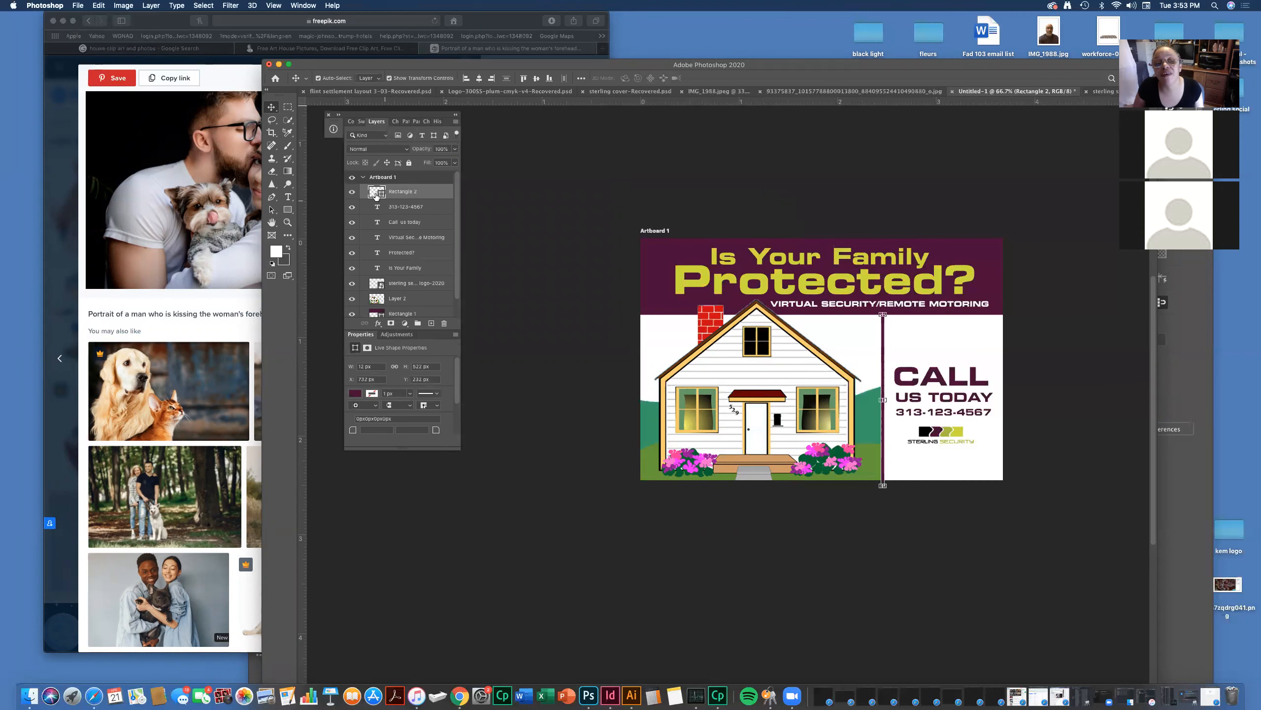
{"action": "left_click", "coordinate": [364, 178]}
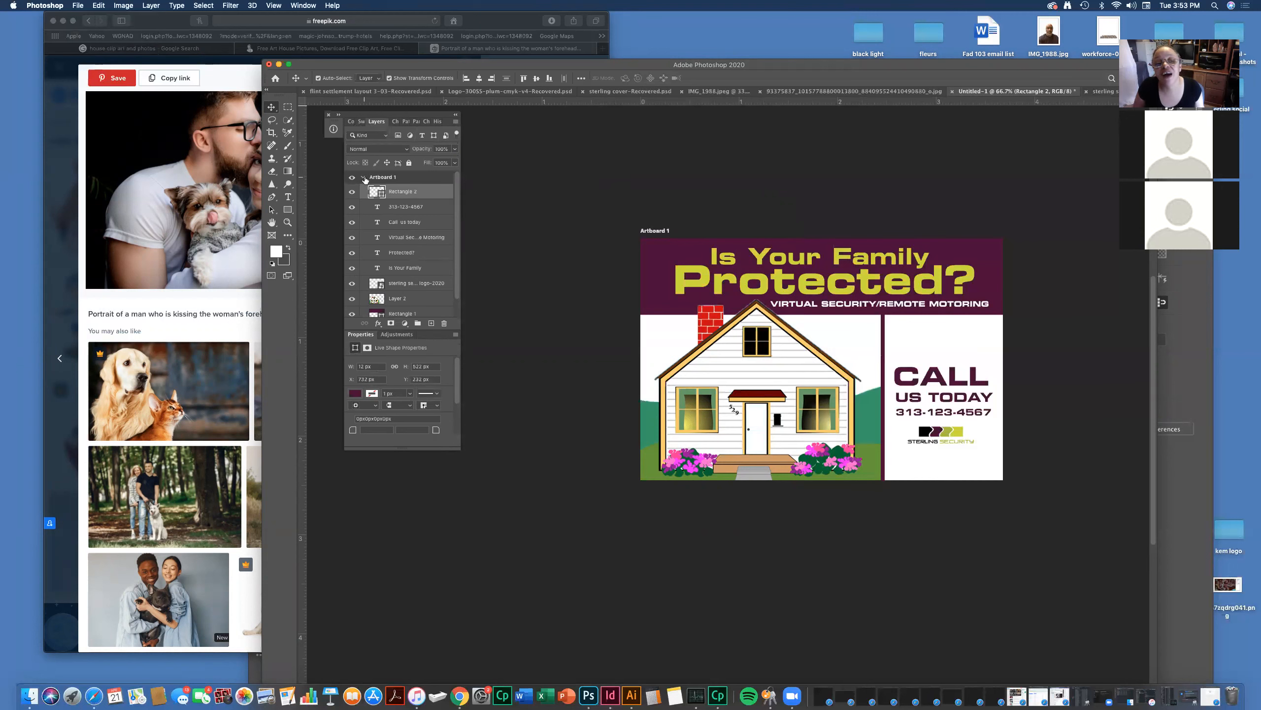
{"action": "left_click", "coordinate": [454, 123]}
{"action": "left_click", "coordinate": [475, 128]}
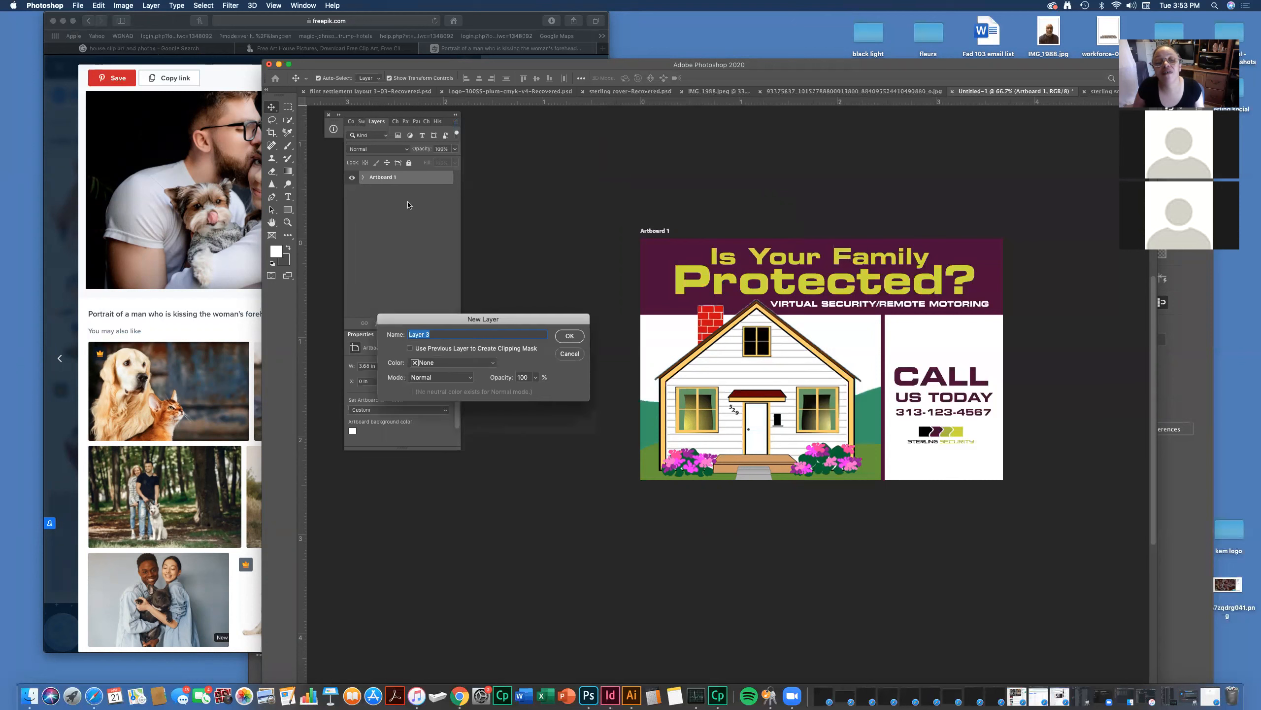
{"action": "left_click", "coordinate": [568, 355]}
- Duplicate Artboard 1 and delete the house illustration from the copy
{"action": "left_click_drag", "start_coordinate": [376, 179], "coordinate": [432, 323]}
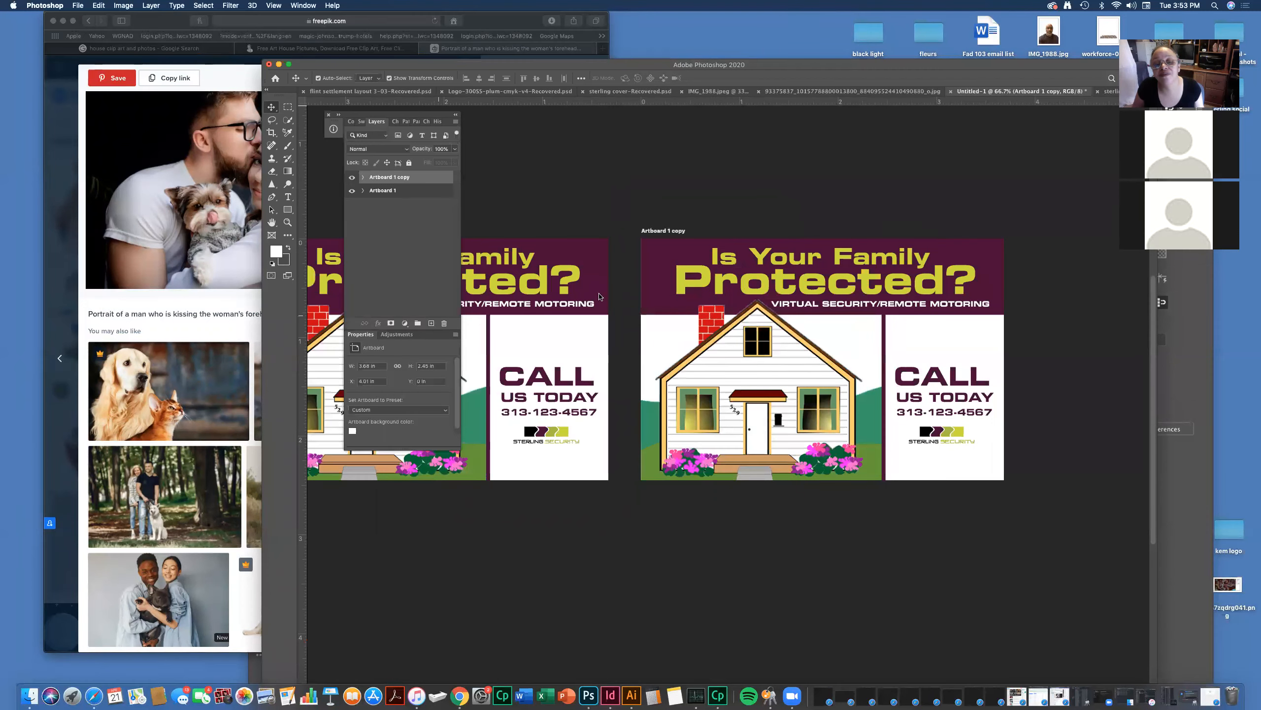
{"action": "left_click", "coordinate": [690, 213]}
{"action": "left_click", "coordinate": [665, 359]}
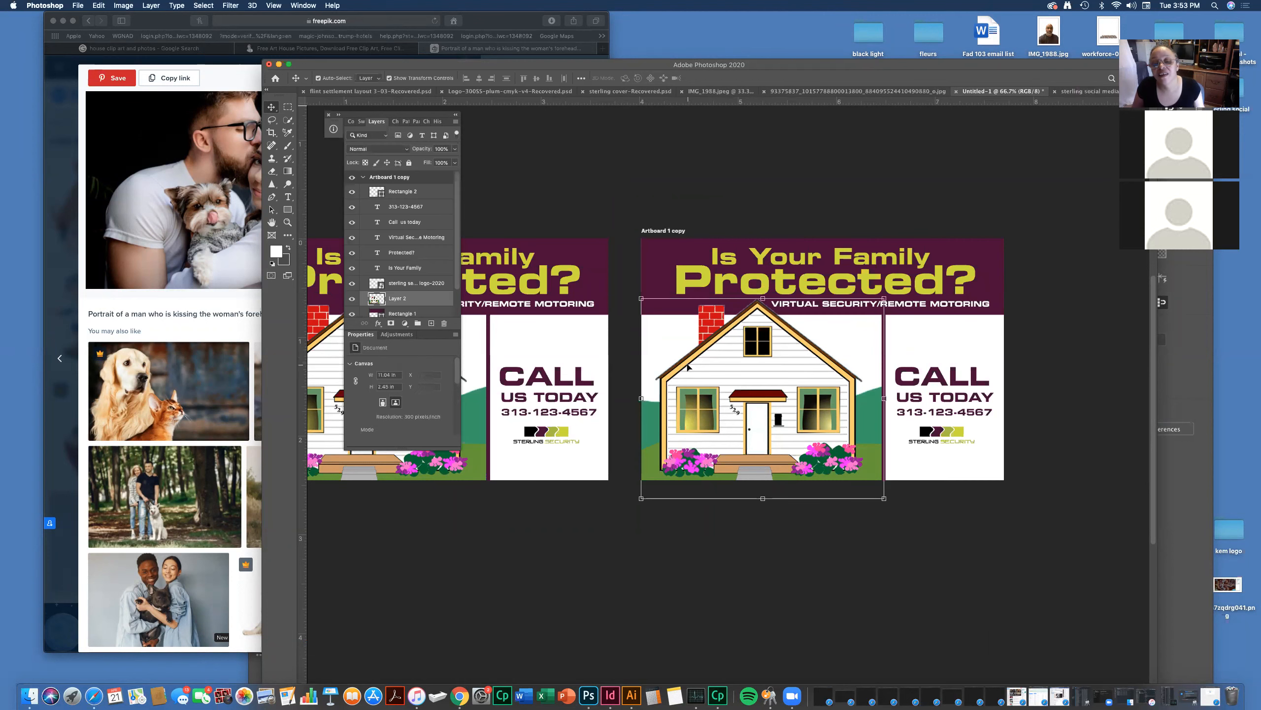
{"action": "key", "text": "Delete"}
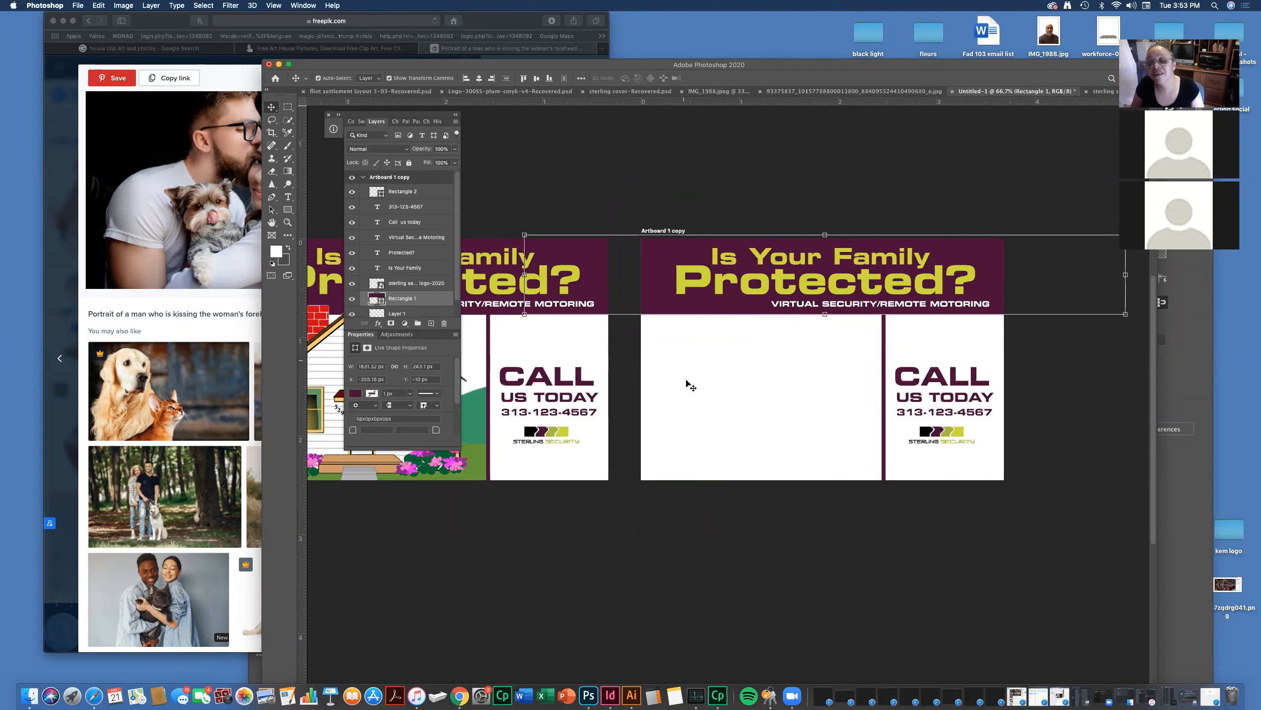
- Bring the photo of the couple with the dog from the Freepik page into the artboard copy, below the header
{"action": "left_click", "coordinate": [689, 382]}
{"action": "left_click", "coordinate": [214, 208]}
{"action": "left_click_drag", "start_coordinate": [214, 209], "coordinate": [669, 348]}
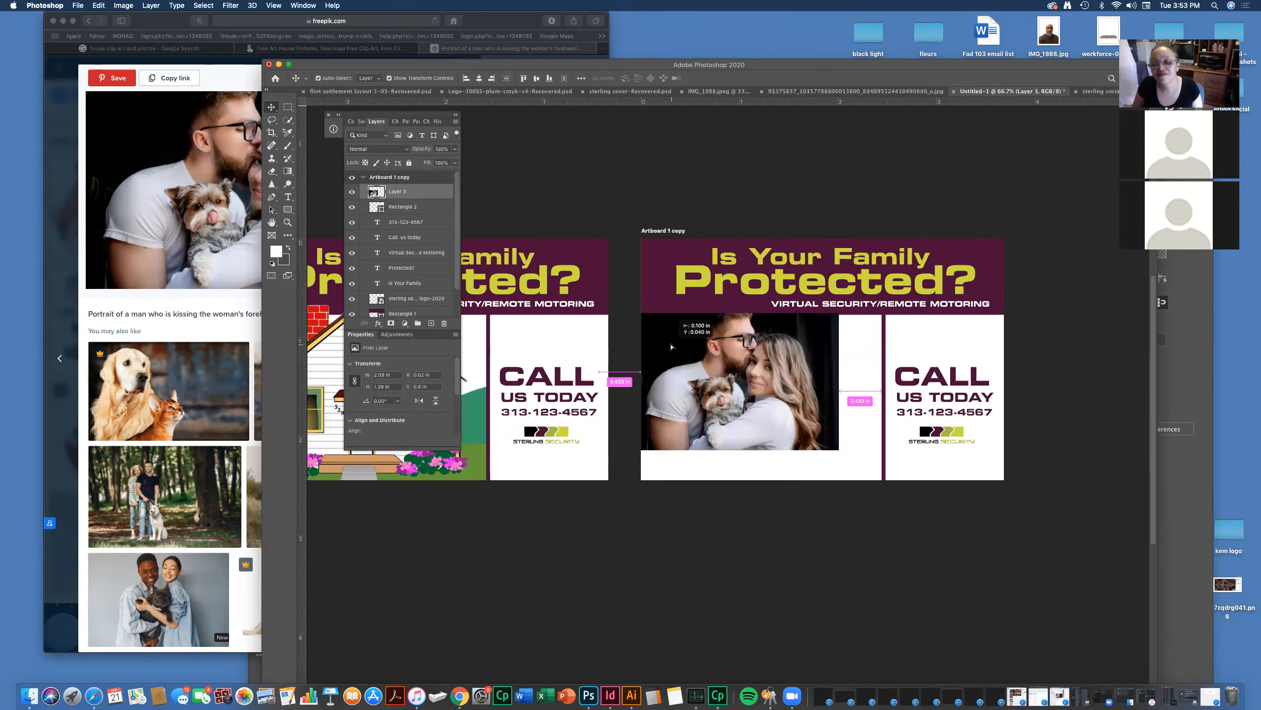
- Enlarge the couple photo to about 3.8 in wide to fill the artboard copy and place its layer beneath the purple header rectangle
{"action": "left_click_drag", "start_coordinate": [838, 450], "coordinate": [991, 588]}
{"action": "key", "text": "Return"}
{"action": "left_click_drag", "start_coordinate": [839, 454], "coordinate": [834, 441]}
{"action": "left_click_drag", "start_coordinate": [394, 192], "coordinate": [395, 303]}
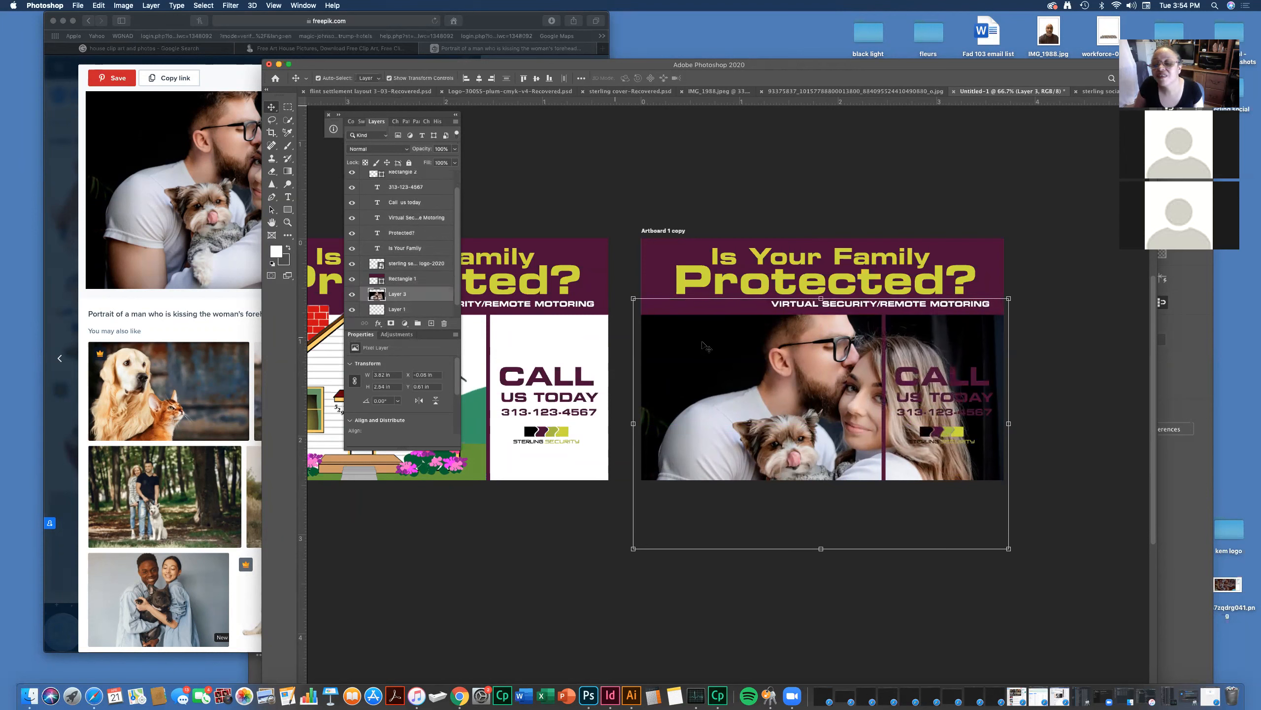
- Recolor the "Call us today" text on the artboard copy to near-white #f9f8f9
{"action": "left_click", "coordinate": [946, 386]}
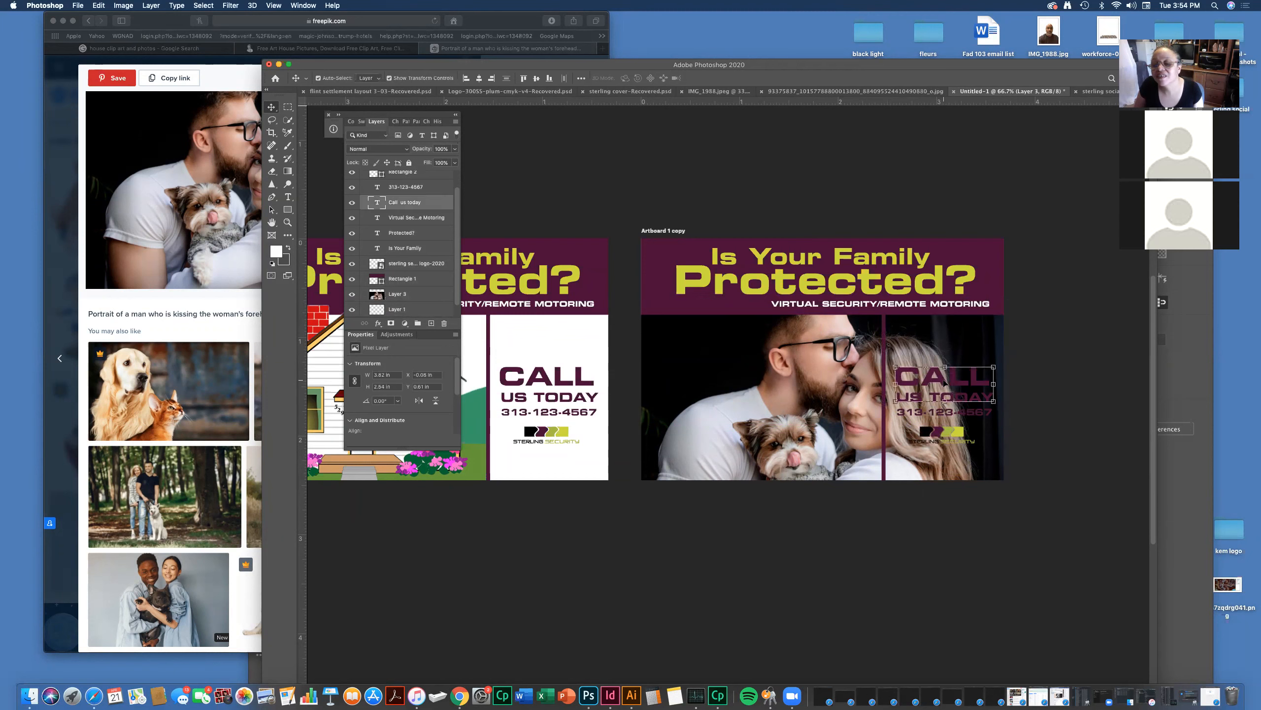
{"action": "double_click", "coordinate": [945, 382]}
{"action": "left_click", "coordinate": [945, 373]}
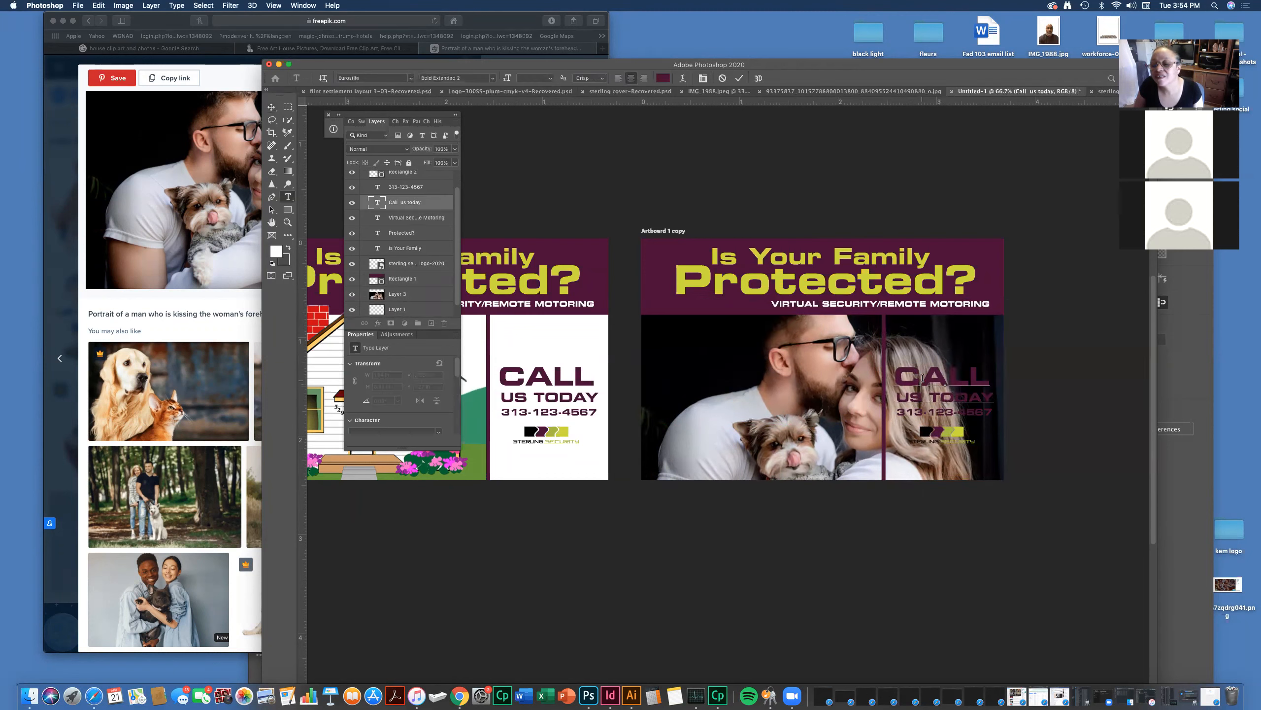
{"action": "key", "text": "ctrl+a"}
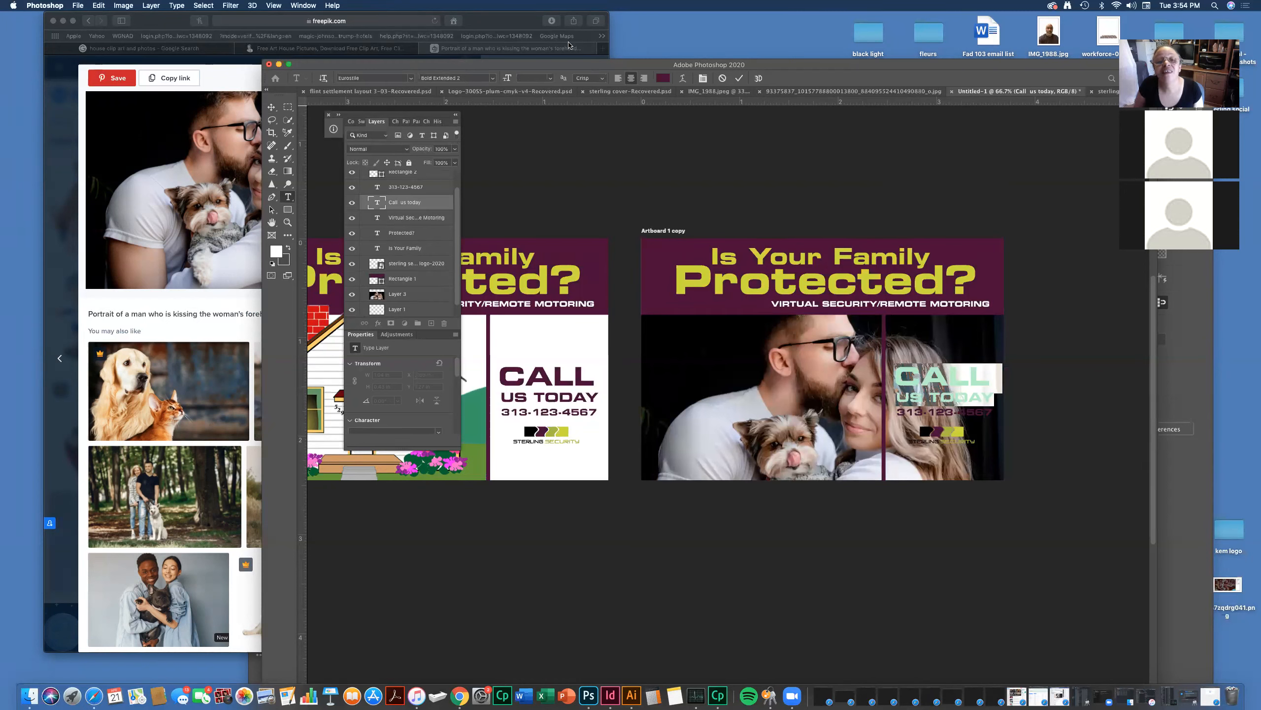
{"action": "left_click", "coordinate": [663, 77]}
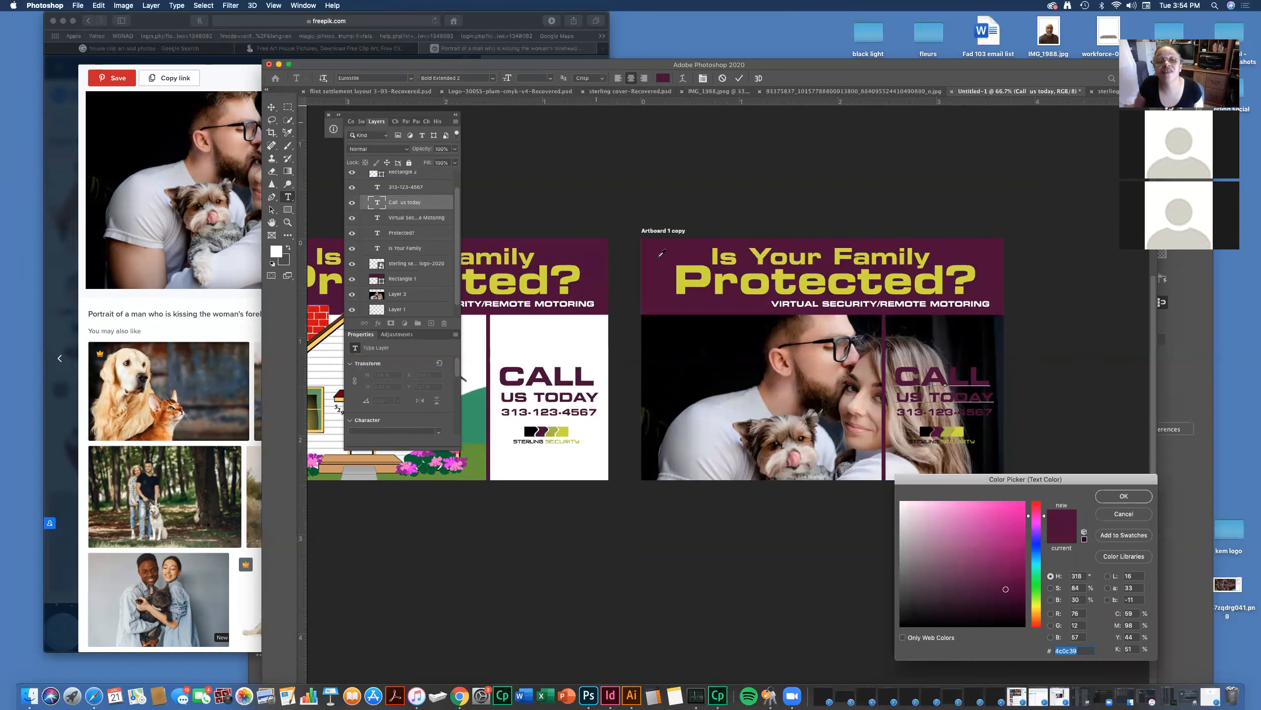
{"action": "left_click", "coordinate": [900, 502]}
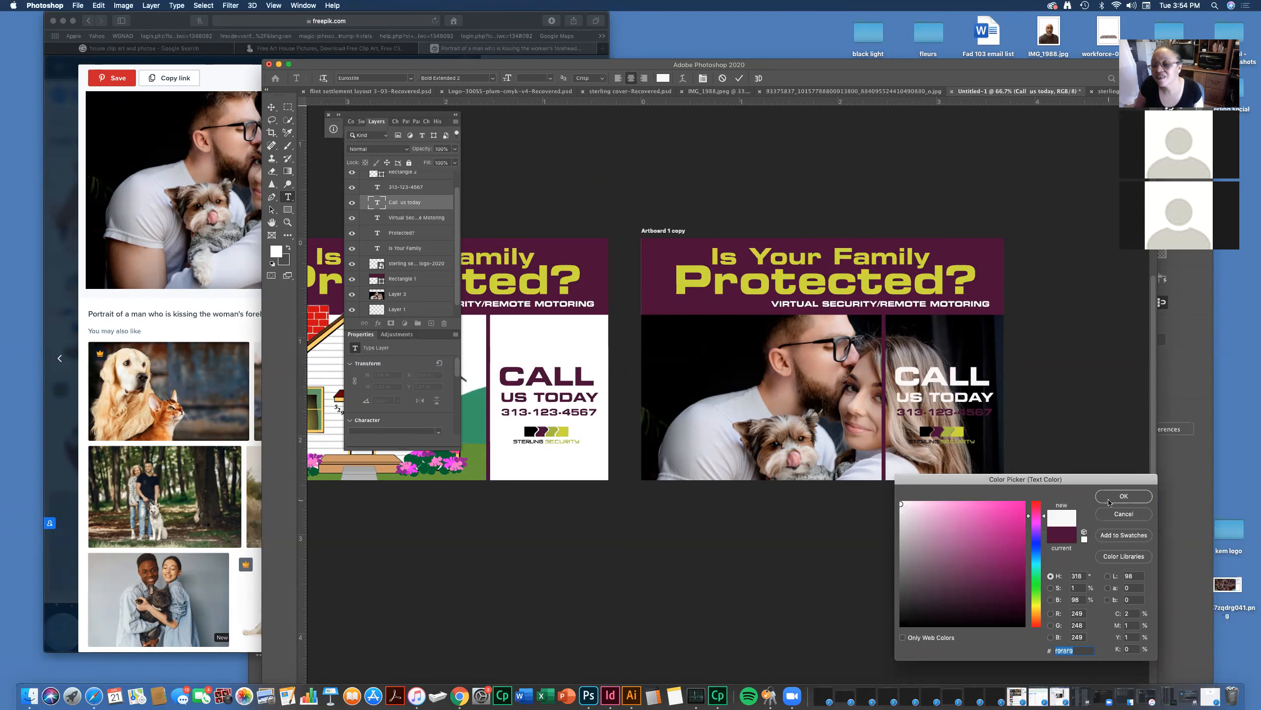
{"action": "left_click", "coordinate": [1109, 499]}
{"action": "left_click", "coordinate": [929, 403]}
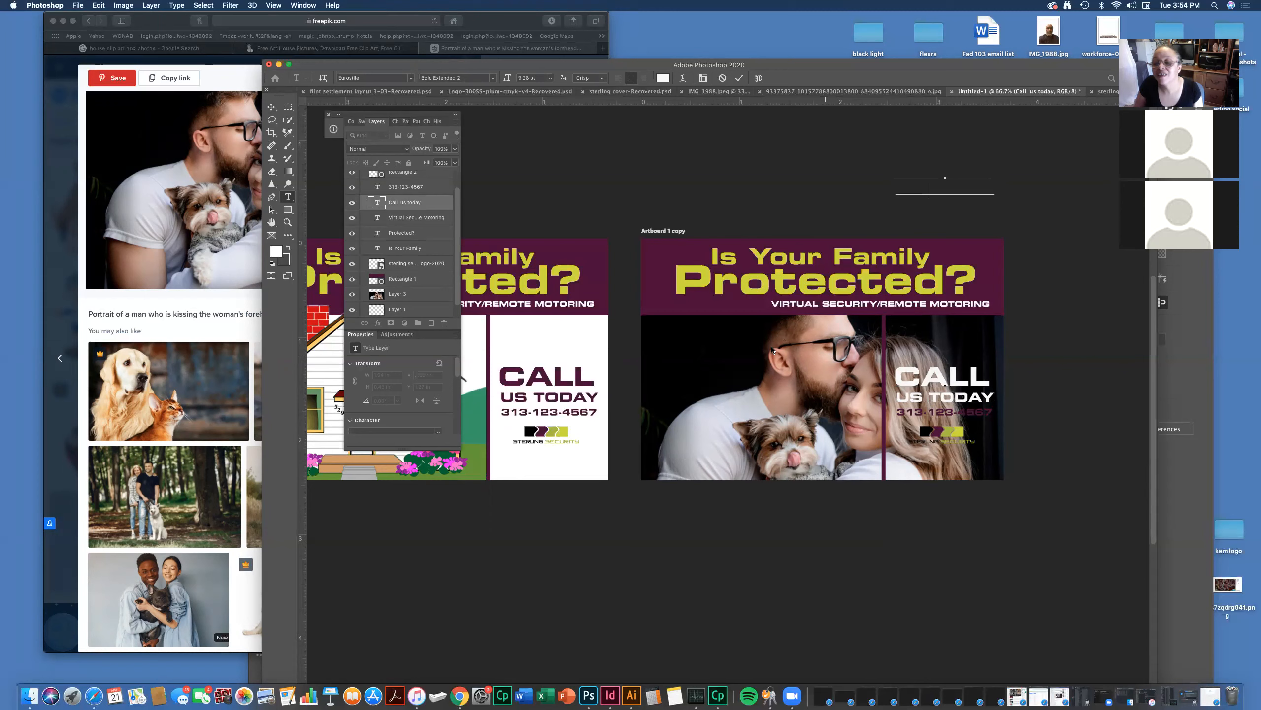
- Move the "Virtual Security/Remote Motoring" line left so it is centered beneath the headline
{"action": "left_click", "coordinate": [271, 107]}
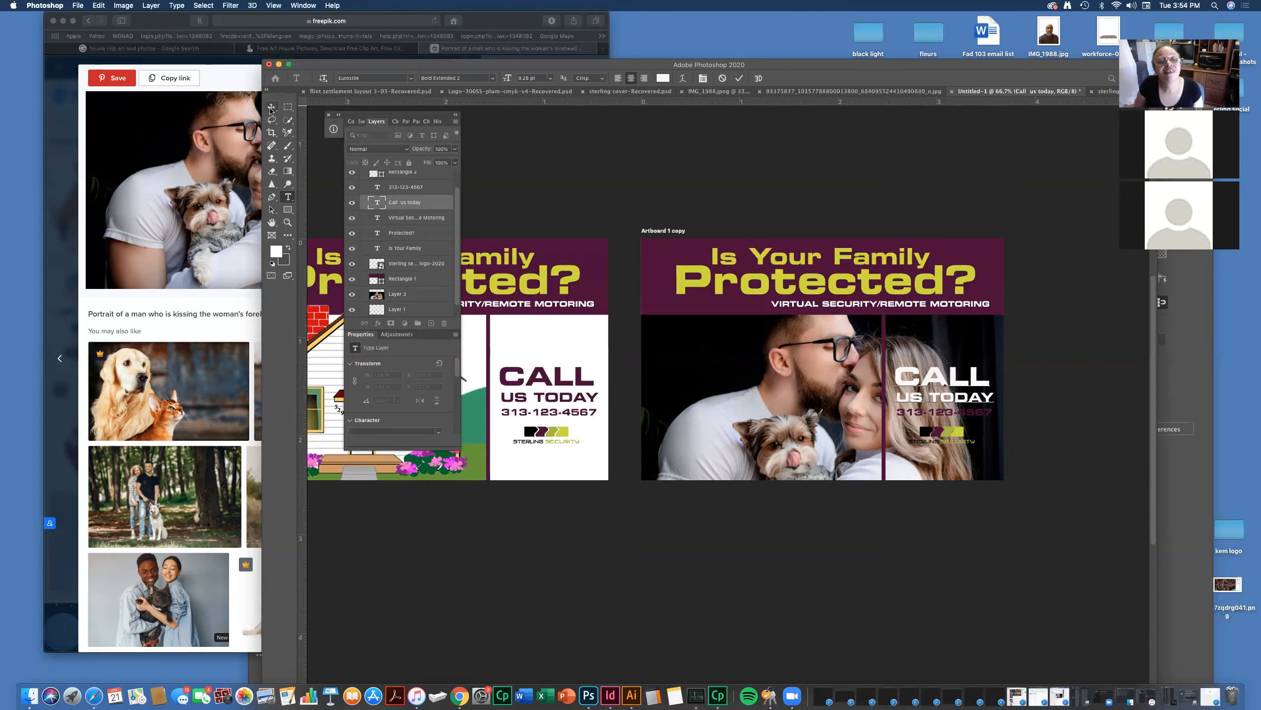
{"action": "left_click", "coordinate": [798, 305]}
{"action": "left_click_drag", "start_coordinate": [799, 305], "coordinate": [744, 307]}
- Shift the couple photo left and up, and enlarge it to about 4.1 in wide to cover the artboard's right edge
{"action": "mouse_move", "coordinate": [783, 397]}
{"action": "left_mouse_down"}
{"action": "mouse_move", "coordinate": [759, 398]}
{"action": "mouse_move", "coordinate": [763, 385]}
{"action": "left_mouse_up"}
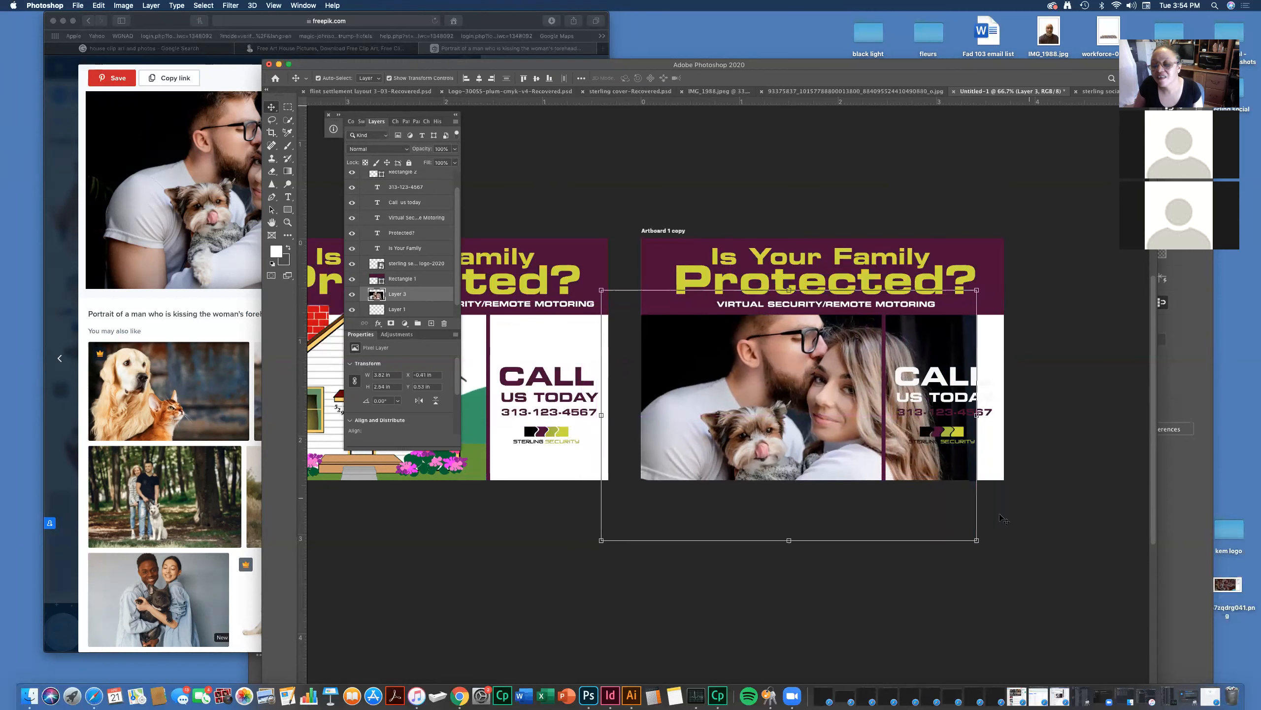
{"action": "left_click_drag", "start_coordinate": [978, 541], "coordinate": [1023, 541]}
{"action": "key", "text": "Return"}
- Move the "Call us today" text and the phone number onto the dark upper-left area of the photo
{"action": "left_click_drag", "start_coordinate": [931, 380], "coordinate": [689, 348]}
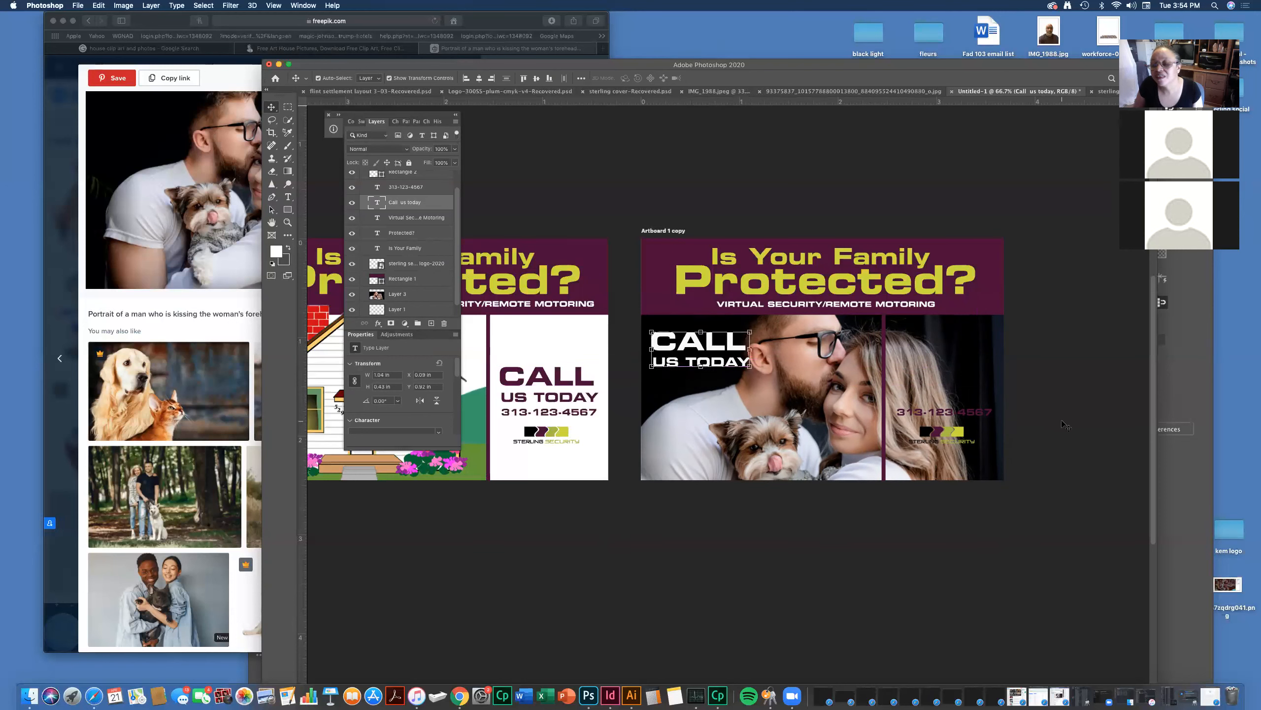
{"action": "left_click", "coordinate": [945, 414]}
{"action": "left_click_drag", "start_coordinate": [945, 414], "coordinate": [703, 380]}
- Recolor the phone number text to near-white #f9f7f8
{"action": "double_click", "coordinate": [703, 380]}
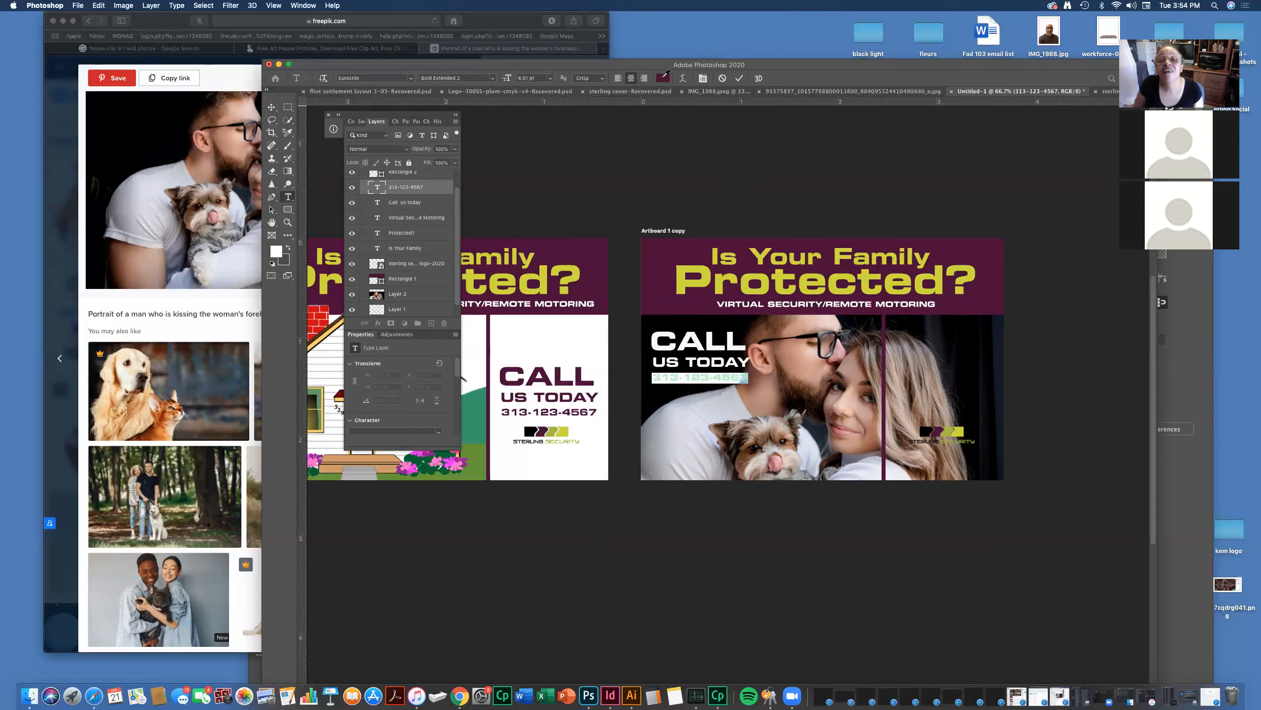
{"action": "left_click", "coordinate": [663, 78]}
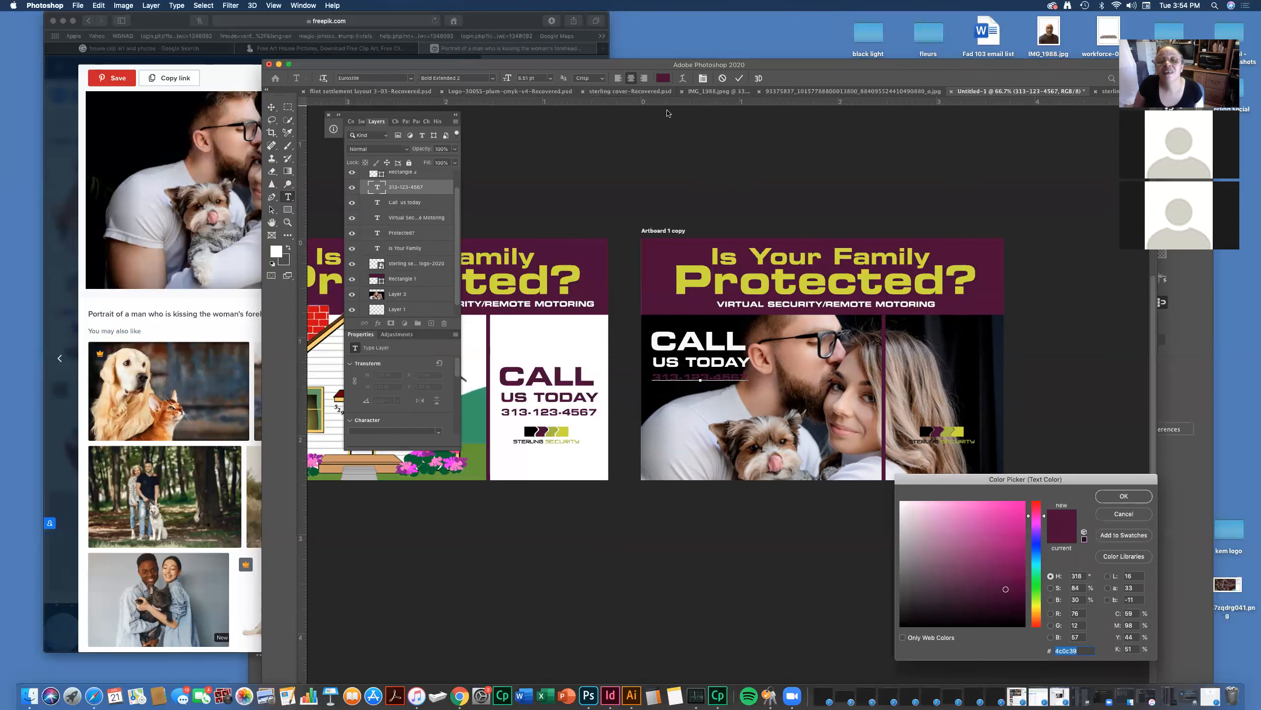
{"action": "left_click", "coordinate": [901, 504]}
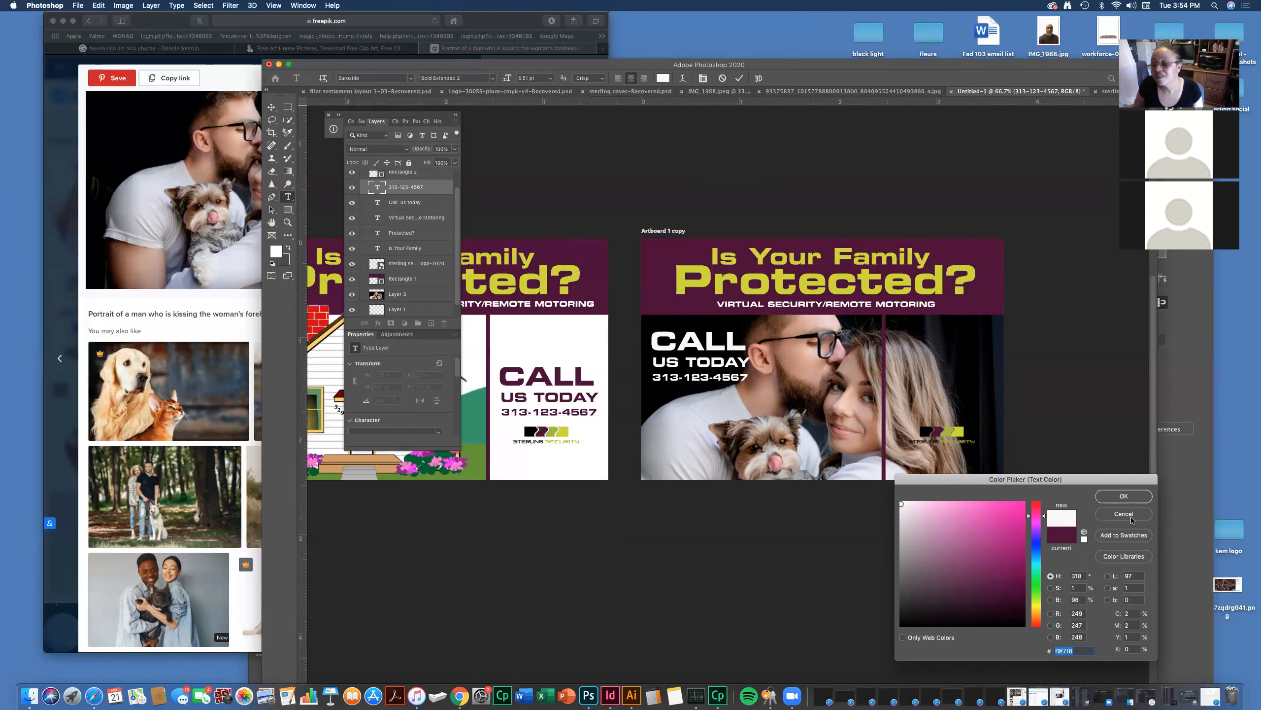
{"action": "left_click", "coordinate": [1125, 496]}
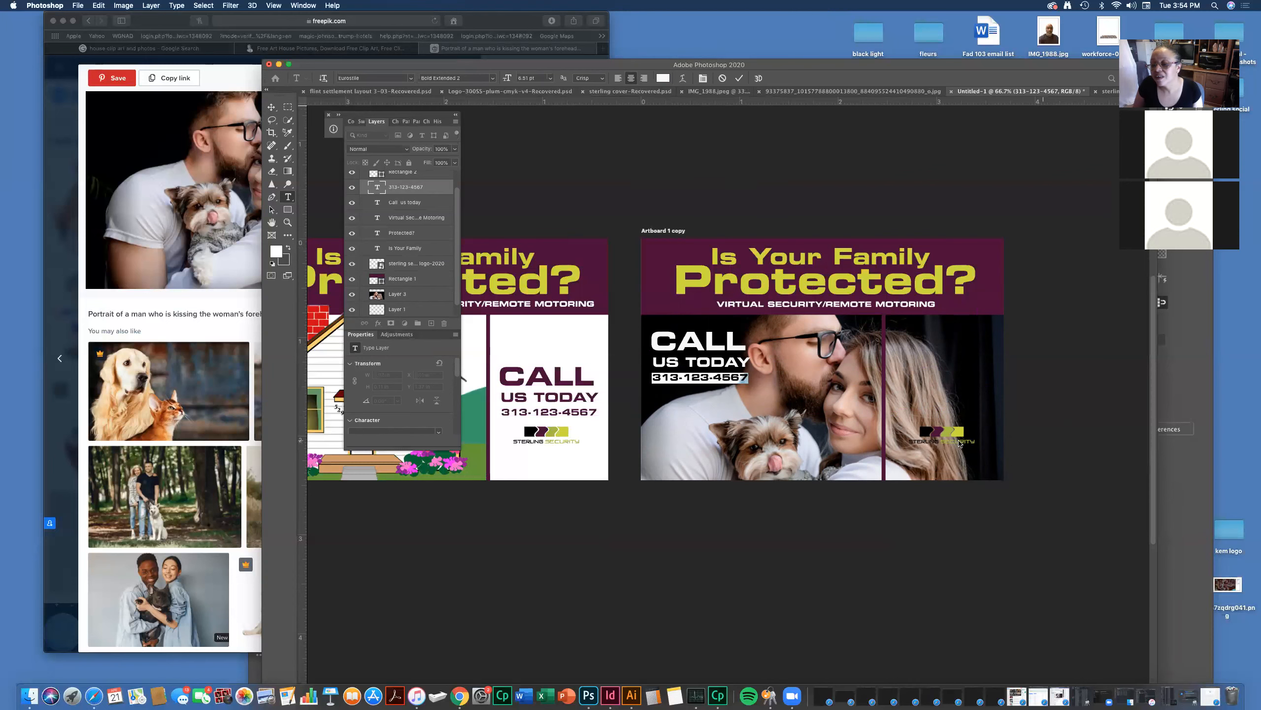
{"action": "key", "text": "v"}
- Move the Sterling Security logo down toward the photo's lower-right corner and delete the vertical purple divider
{"action": "left_click", "coordinate": [950, 434]}
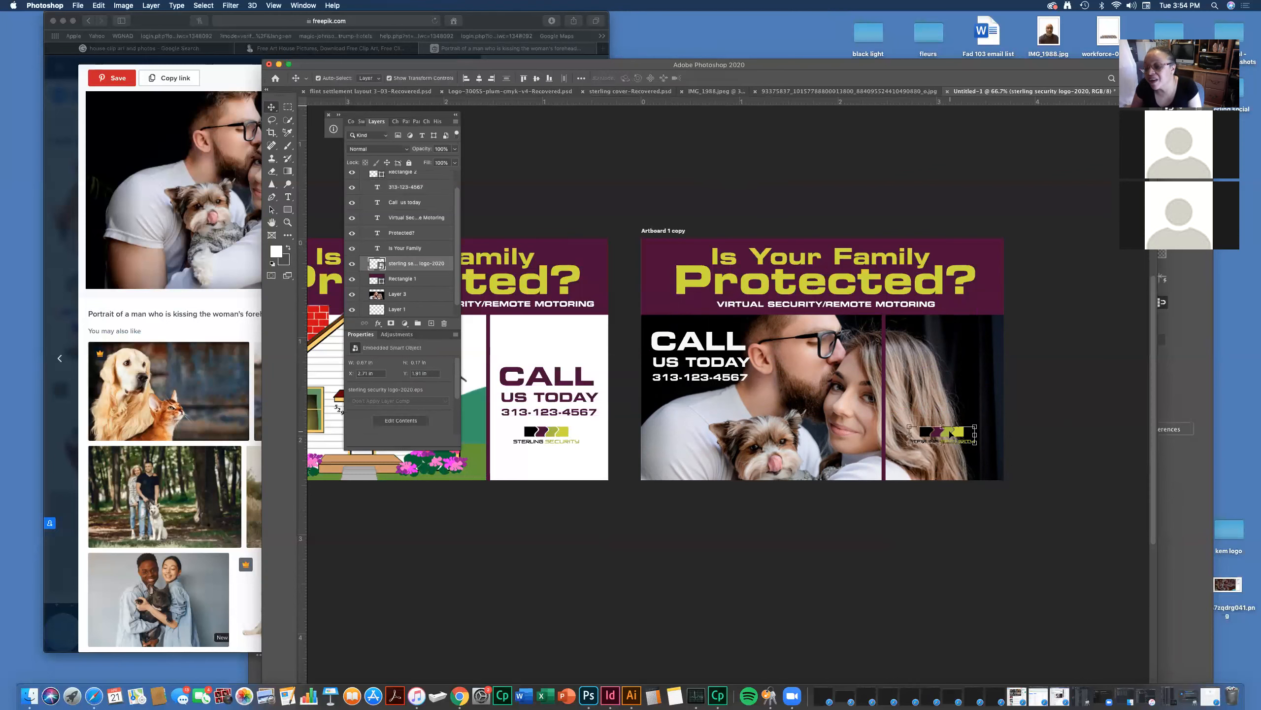
{"action": "left_click_drag", "start_coordinate": [954, 437], "coordinate": [963, 461]}
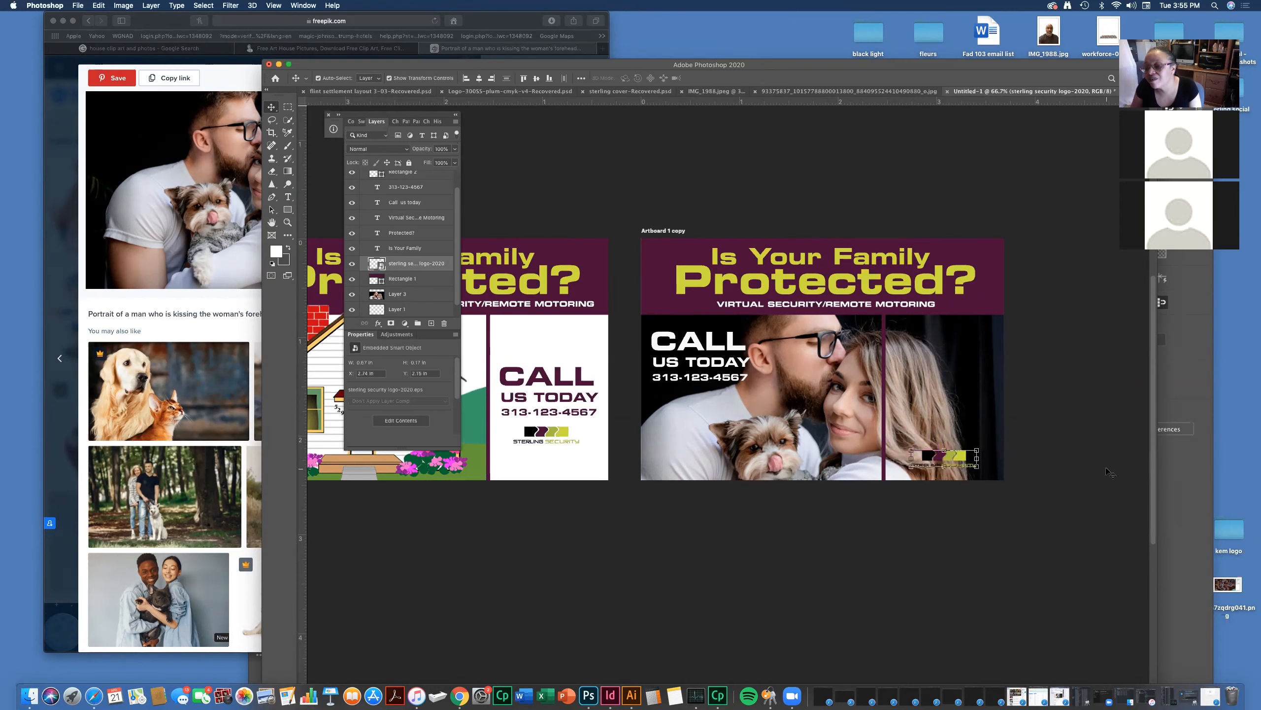
{"action": "left_click", "coordinate": [884, 408]}
{"action": "key", "text": "Delete"}
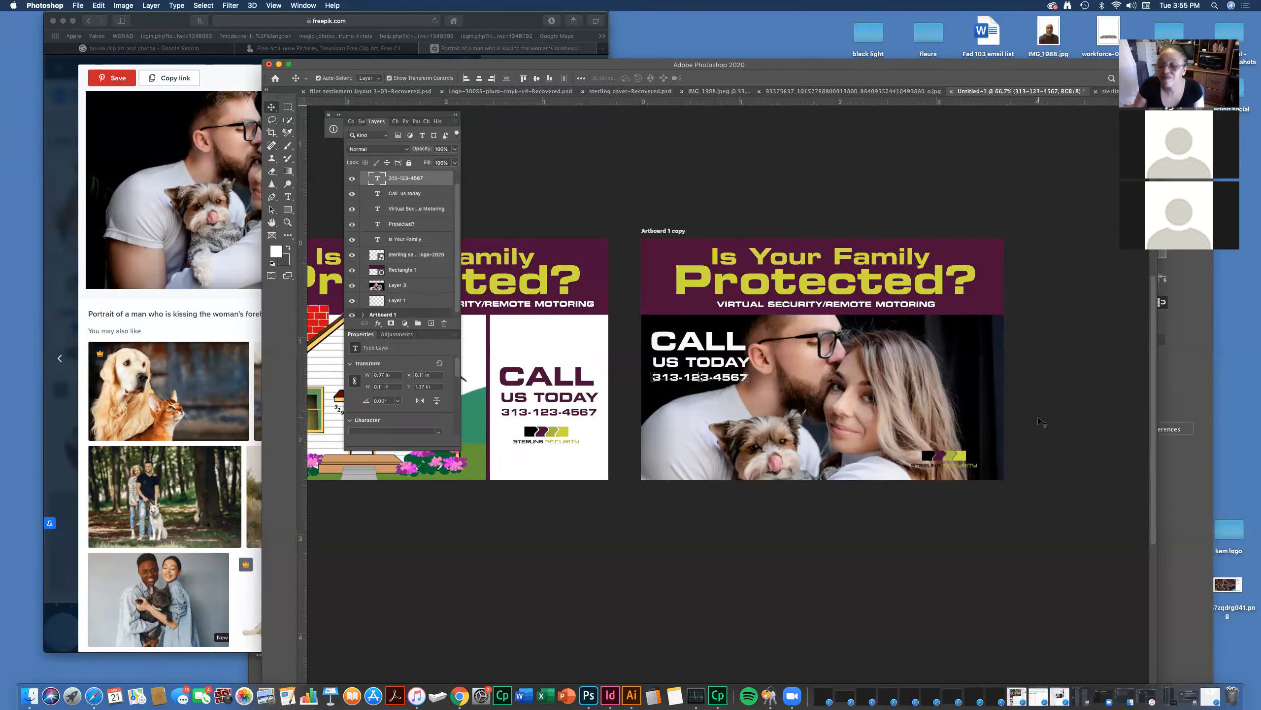
- Copy the purple header rectangle down to the artboard's lower edge as a band behind the logo
{"action": "scroll", "coordinate": [1041, 422], "scroll_direction": "up", "scroll_amount": 10}
{"action": "scroll", "coordinate": [1066, 506], "scroll_direction": "down", "scroll_amount": 10}
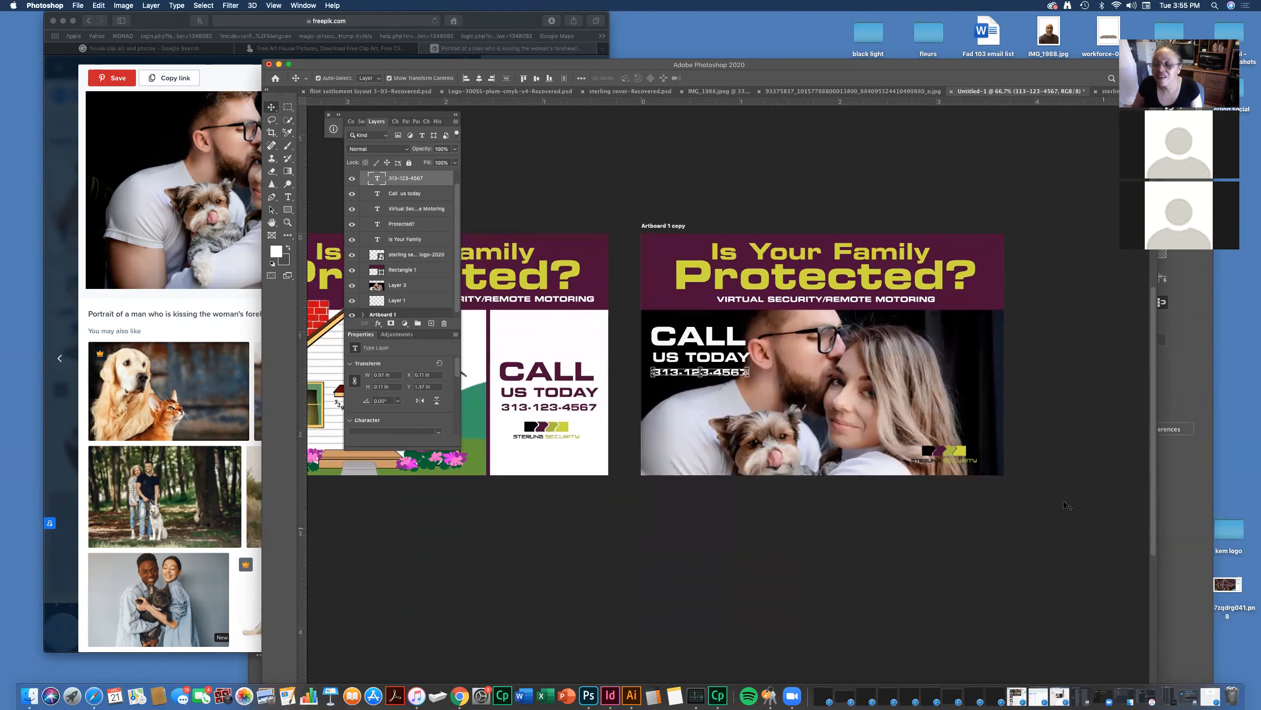
{"action": "left_click", "coordinate": [950, 454]}
{"action": "left_click", "coordinate": [1029, 465]}
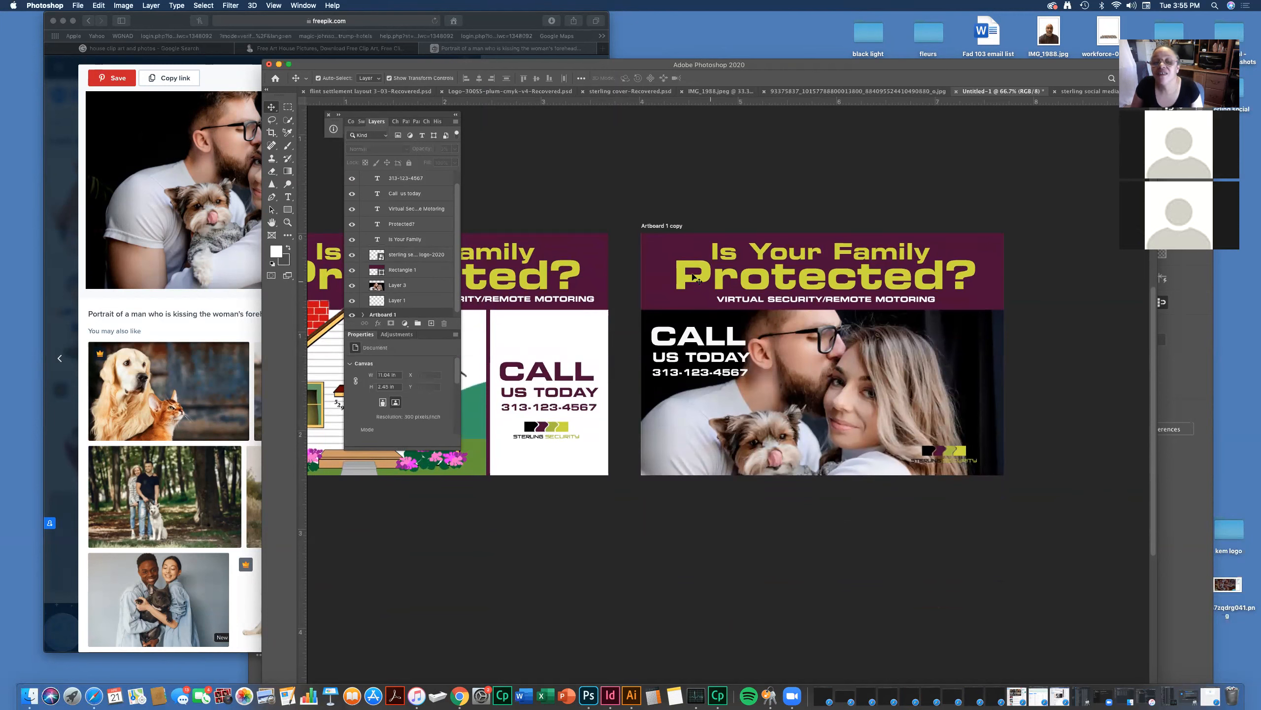
{"action": "left_click", "coordinate": [658, 268]}
{"action": "left_click_drag", "start_coordinate": [656, 267], "coordinate": [672, 499]}
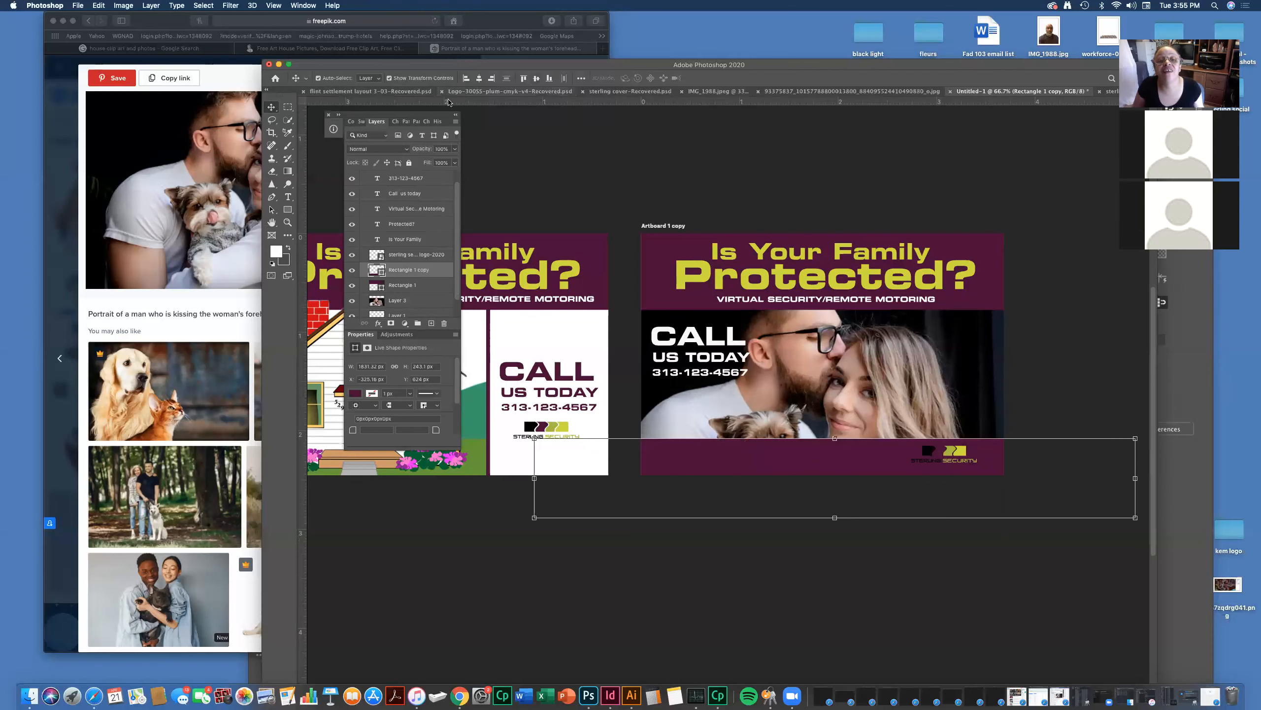
- Change the bottom band's fill color to near-white #f9f9f6
{"action": "double_click", "coordinate": [380, 275]}
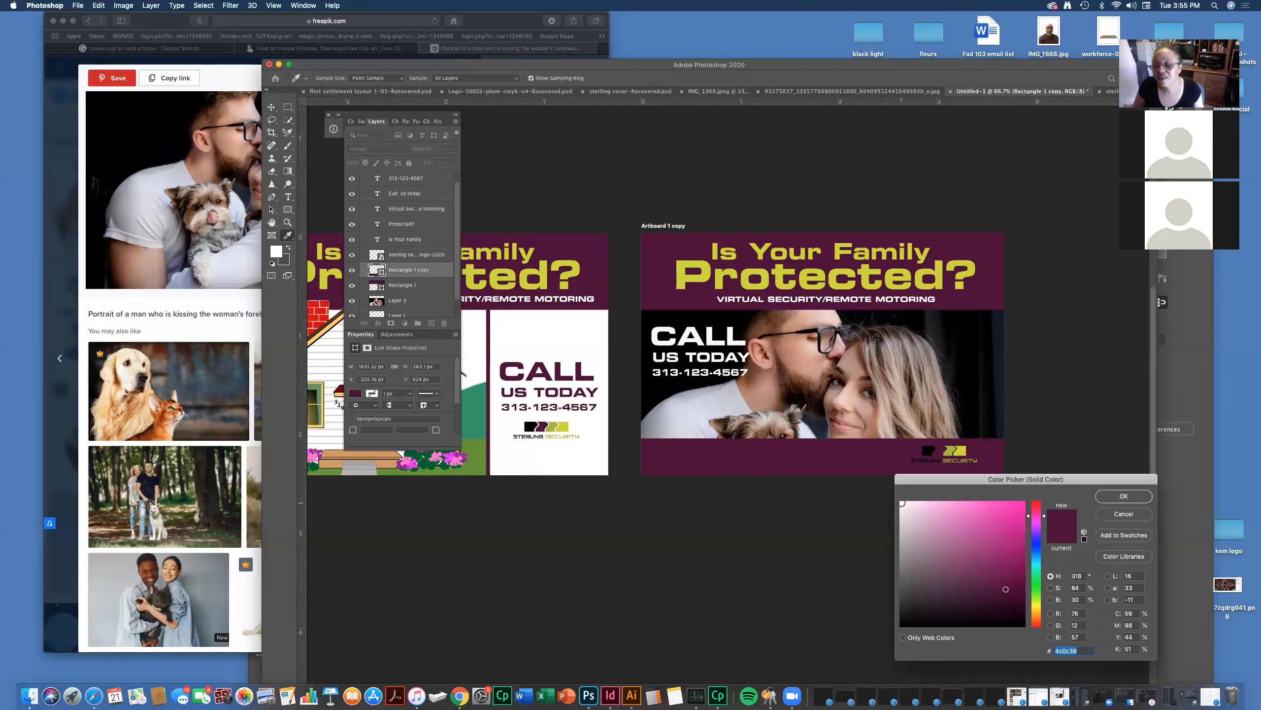
{"action": "left_click", "coordinate": [869, 269]}
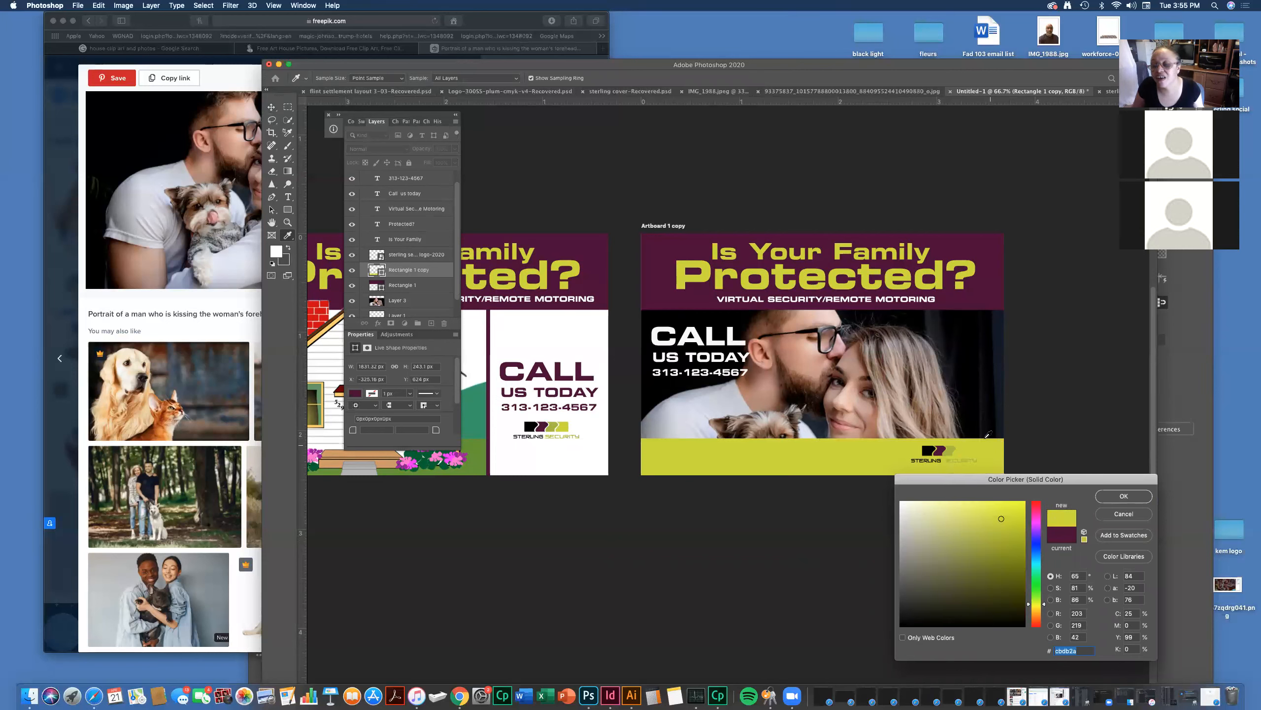
{"action": "left_click", "coordinate": [902, 504]}
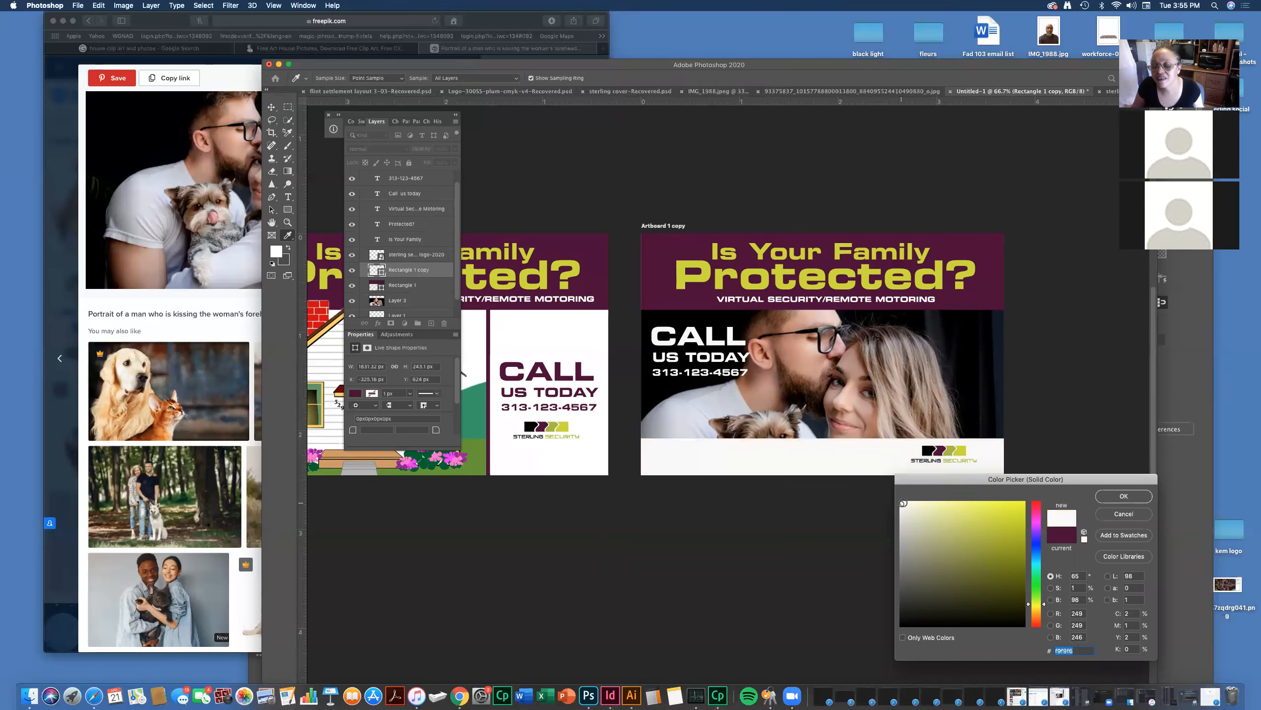
{"action": "left_click", "coordinate": [1124, 496]}
{"action": "key", "text": "v"}
- Reposition the family photo and scale it down to about 89% so it fills the artboard's width below the header
{"action": "left_click_drag", "start_coordinate": [902, 396], "coordinate": [901, 383]}
{"action": "left_click_drag", "start_coordinate": [903, 363], "coordinate": [904, 360]}
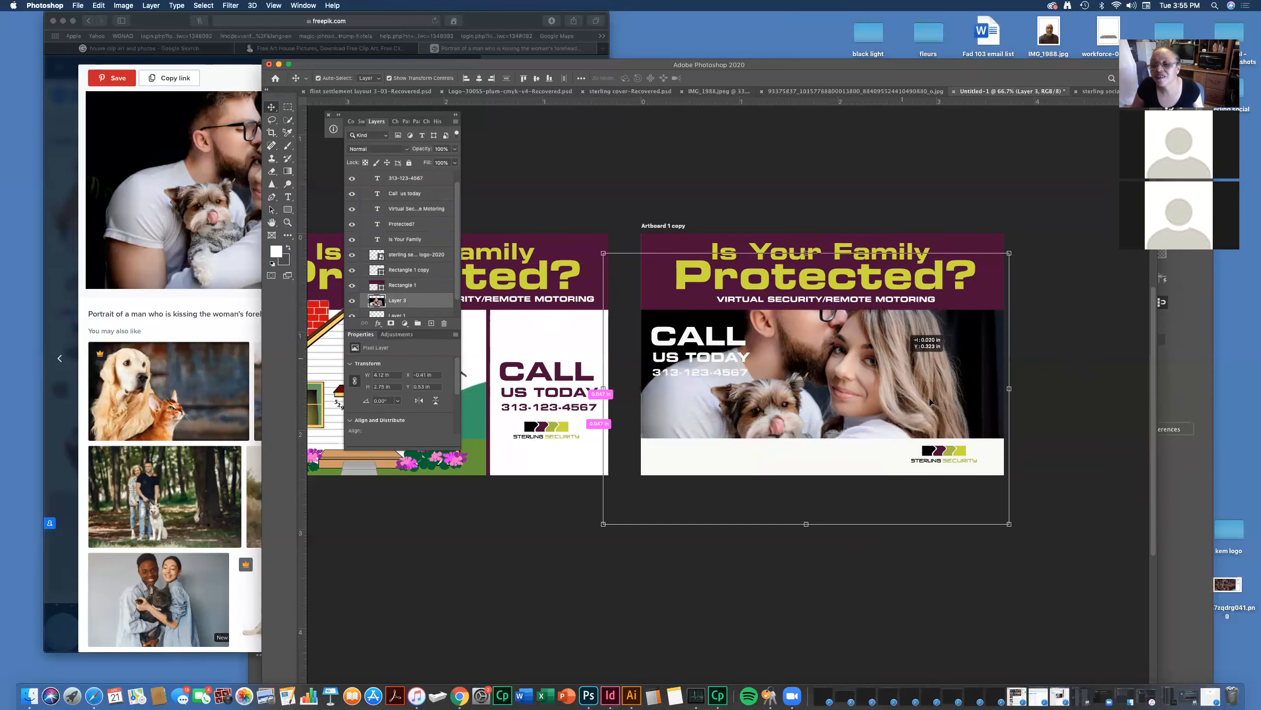
{"action": "left_click_drag", "start_coordinate": [604, 524], "coordinate": [646, 495]}
{"action": "left_click_drag", "start_coordinate": [691, 413], "coordinate": [685, 446]}
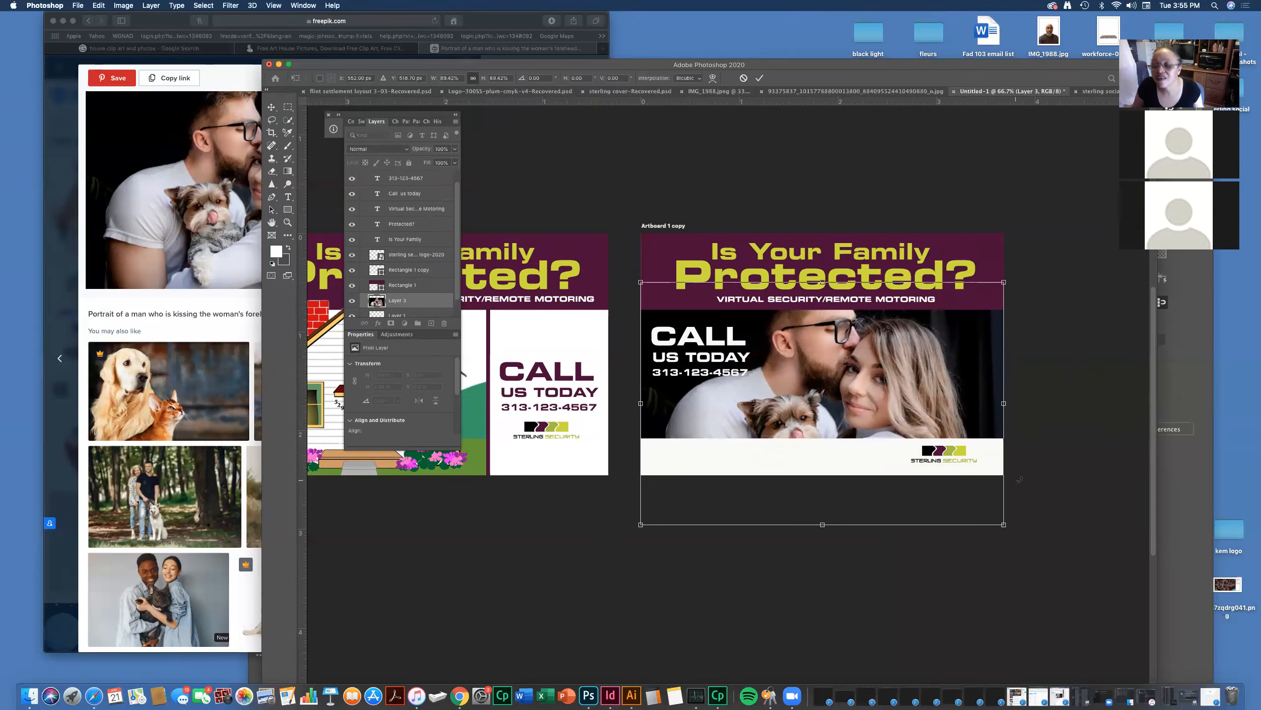
{"action": "left_click", "coordinate": [271, 107]}
- Shrink the near-white bottom band to a box covering only the artboard's lower-right area behind the logo
{"action": "left_click", "coordinate": [825, 459]}
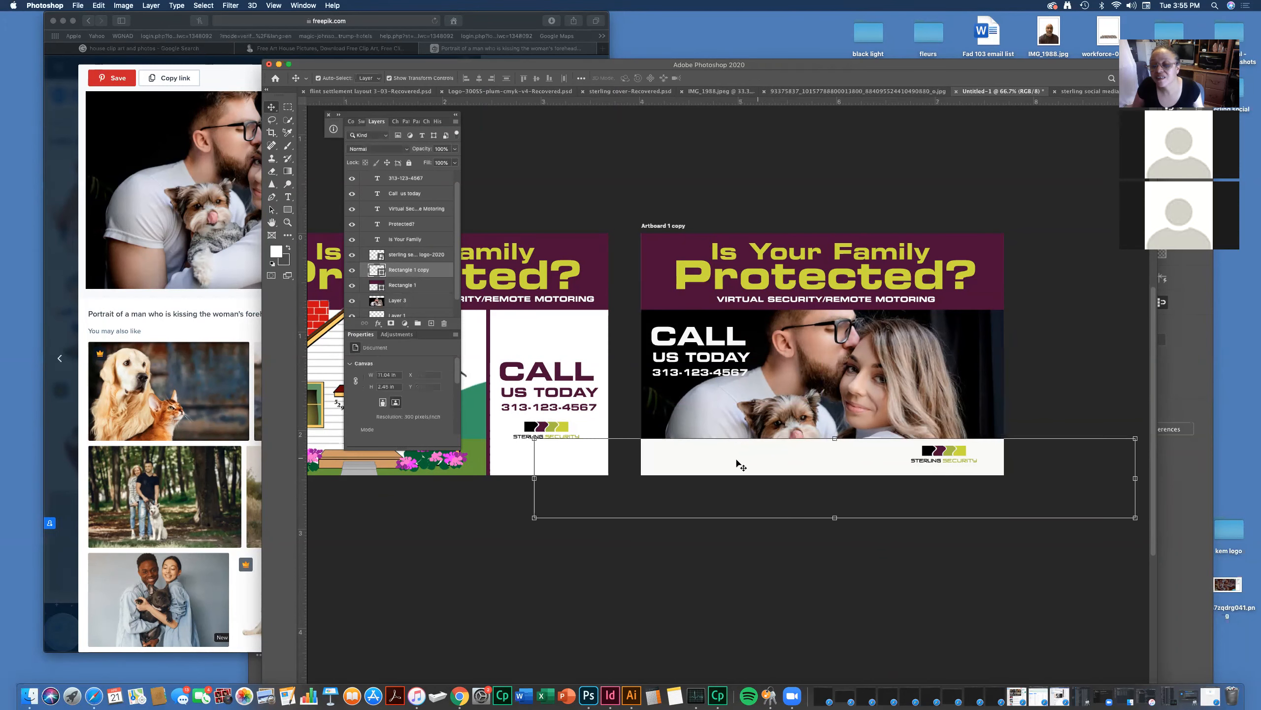
{"action": "left_click_drag", "start_coordinate": [535, 517], "coordinate": [810, 468]}
{"action": "key", "text": "Return"}
- Enlarge the Sterling Security logo to about 1.12 in wide so it fills the near-white box
{"action": "left_click", "coordinate": [934, 452]}
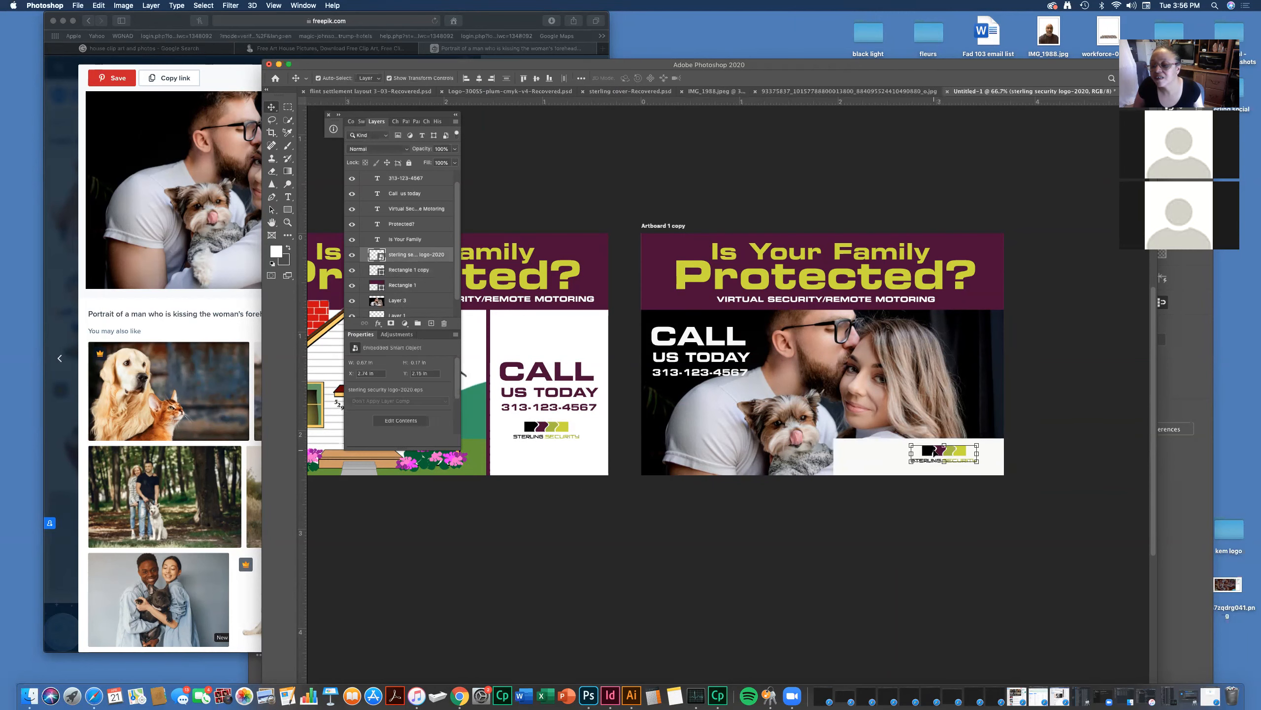
{"action": "mouse_move", "coordinate": [934, 451]}
{"action": "left_mouse_down"}
{"action": "mouse_move", "coordinate": [868, 452]}
{"action": "mouse_move", "coordinate": [1013, 484]}
{"action": "mouse_move", "coordinate": [916, 462]}
{"action": "mouse_move", "coordinate": [927, 459]}
{"action": "left_mouse_up"}
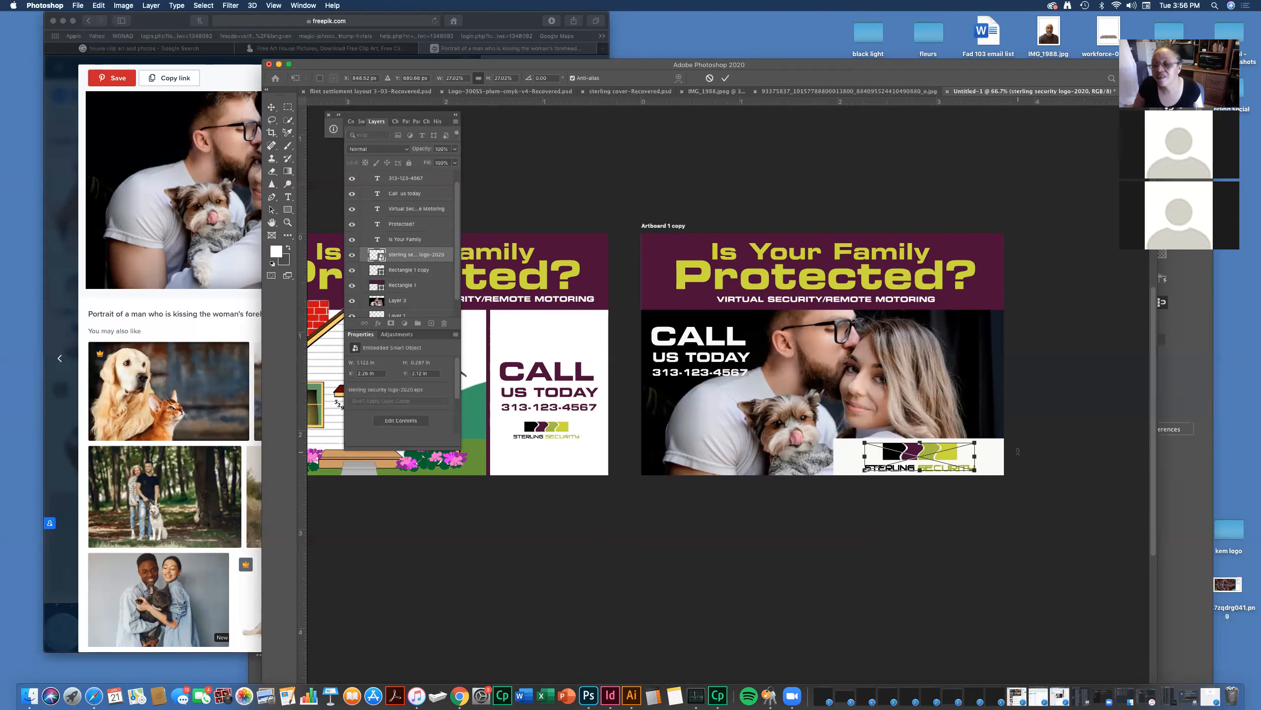
{"action": "key", "text": "Return"}
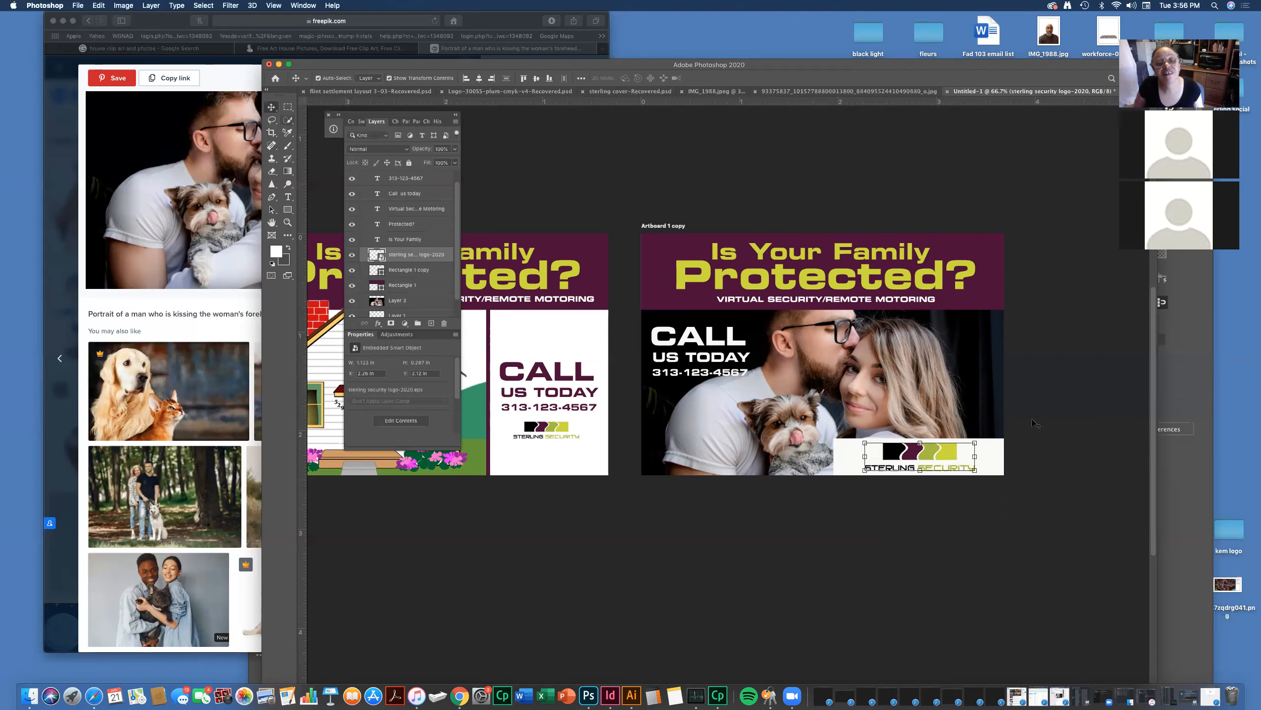
{"action": "left_click", "coordinate": [781, 548]}
- Shift the near-white box slightly to the right so its left edge sits closer to the logo
{"action": "left_click", "coordinate": [841, 470]}
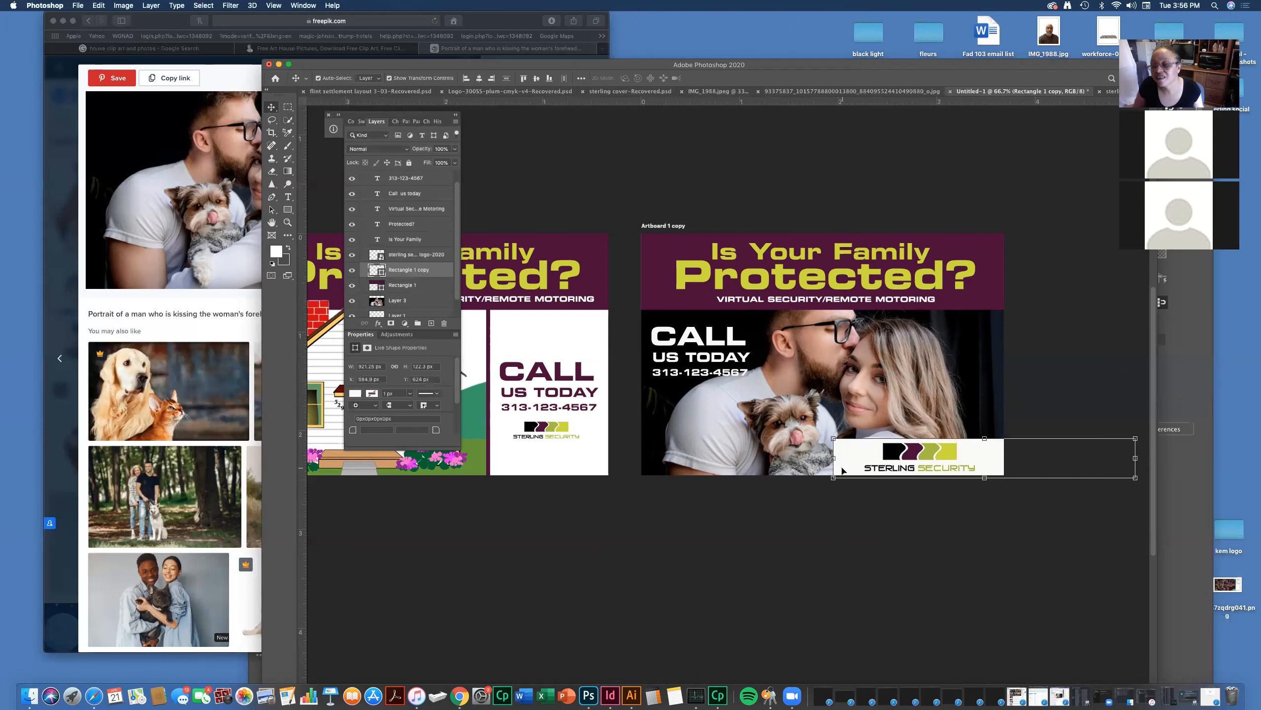
{"action": "left_click_drag", "start_coordinate": [843, 470], "coordinate": [857, 470]}
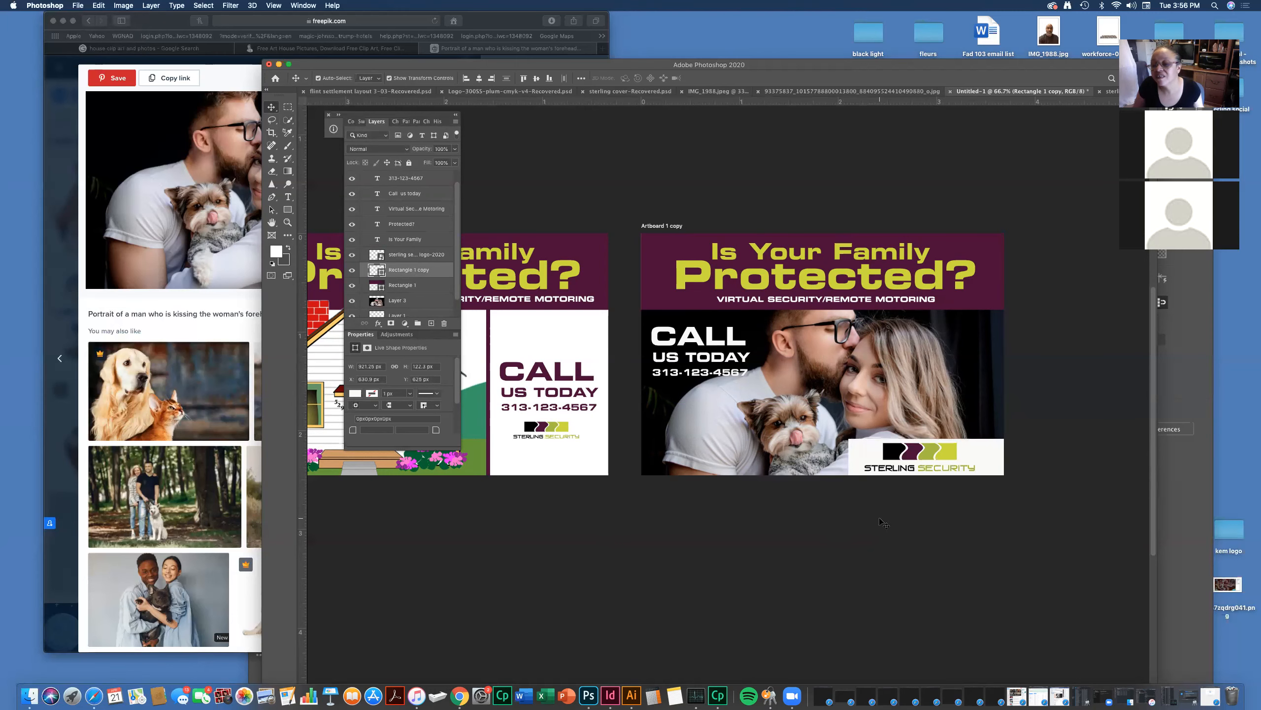
{"action": "left_click", "coordinate": [630, 513]}
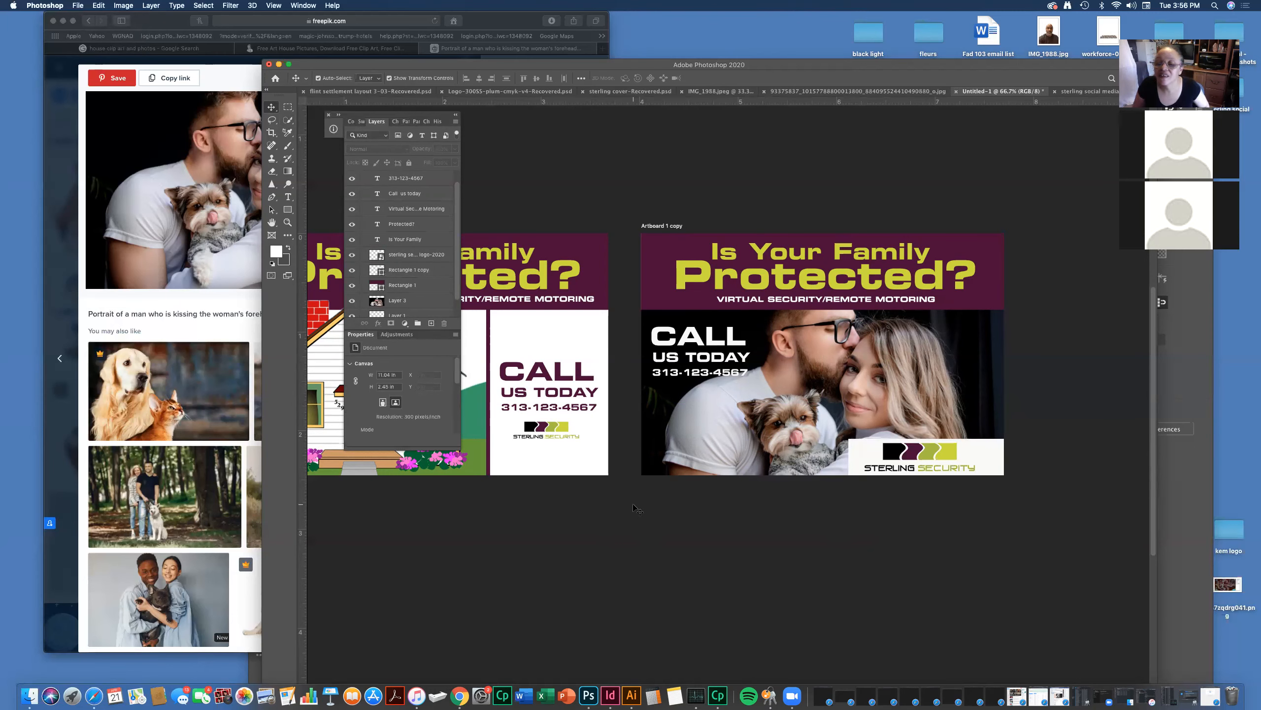
{"action": "left_click", "coordinate": [724, 453]}
{"action": "left_click", "coordinate": [614, 559]}
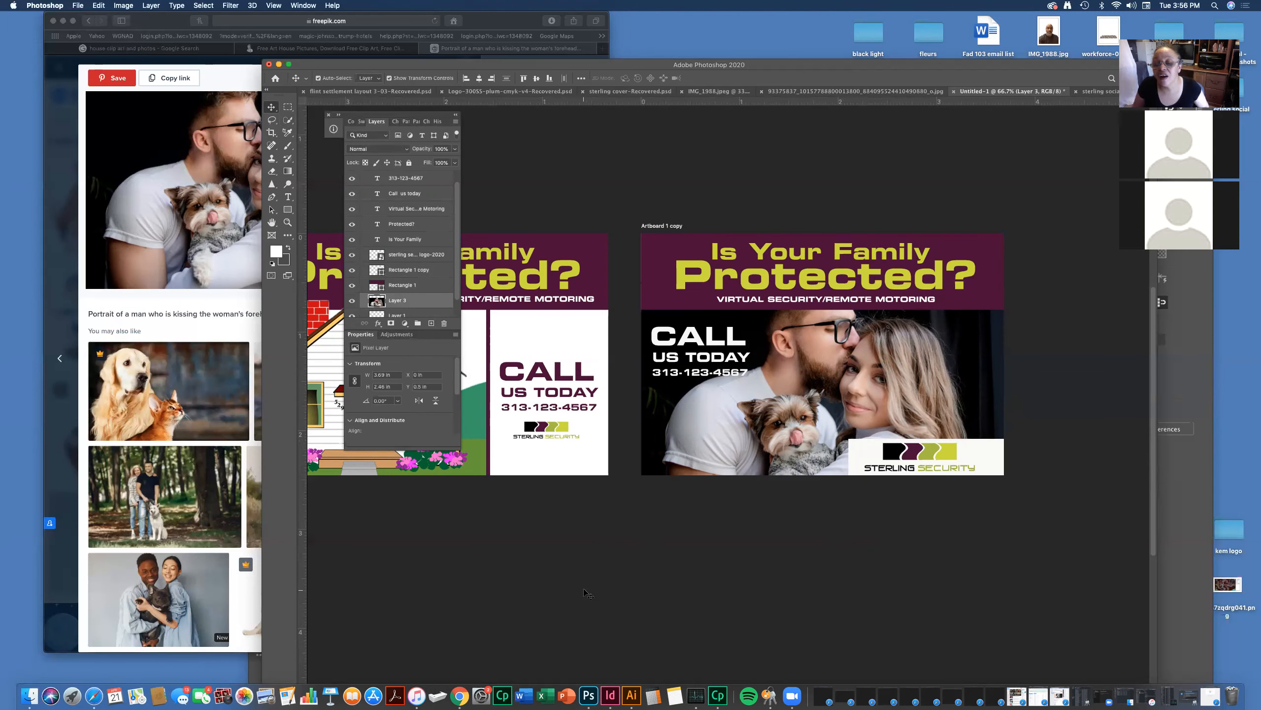
- Draw a rectangle about 1122 × 574 px over the whole photo area and fill it with the header's purple #4c0c39
{"action": "left_click", "coordinate": [287, 210]}
{"action": "left_click_drag", "start_coordinate": [637, 308], "coordinate": [1005, 495]}
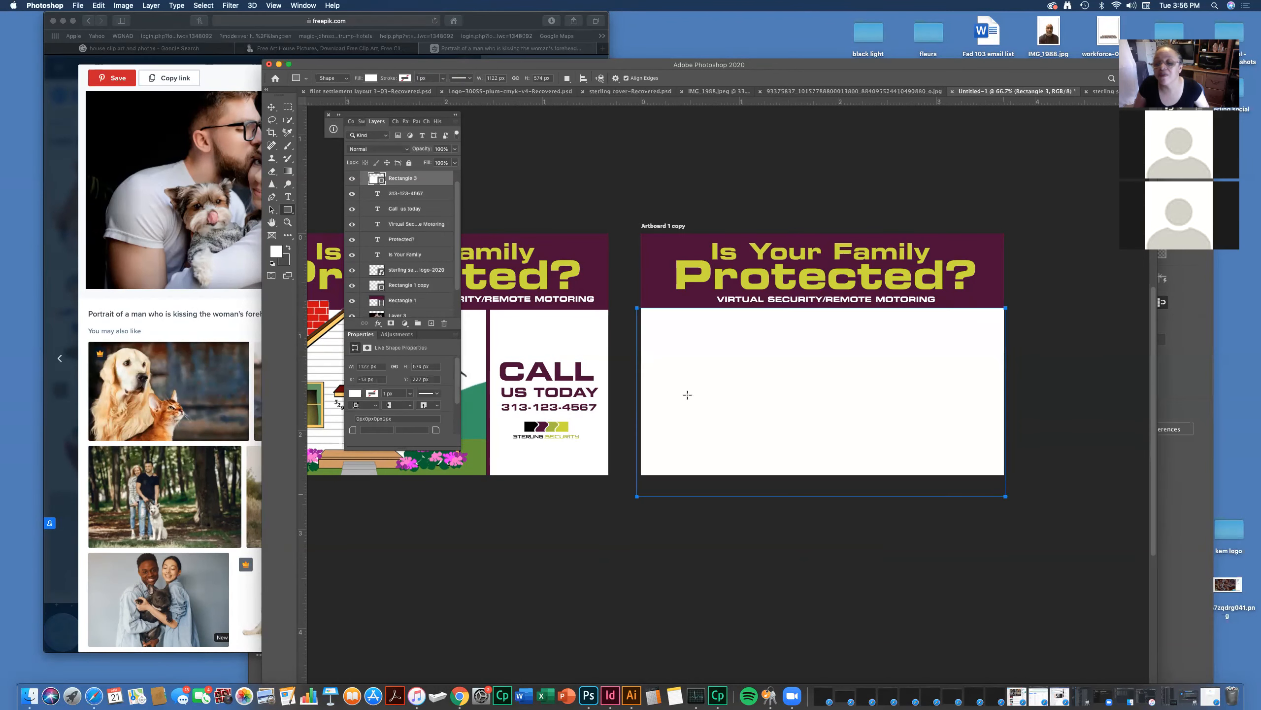
{"action": "double_click", "coordinate": [374, 178]}
{"action": "left_click", "coordinate": [657, 248]}
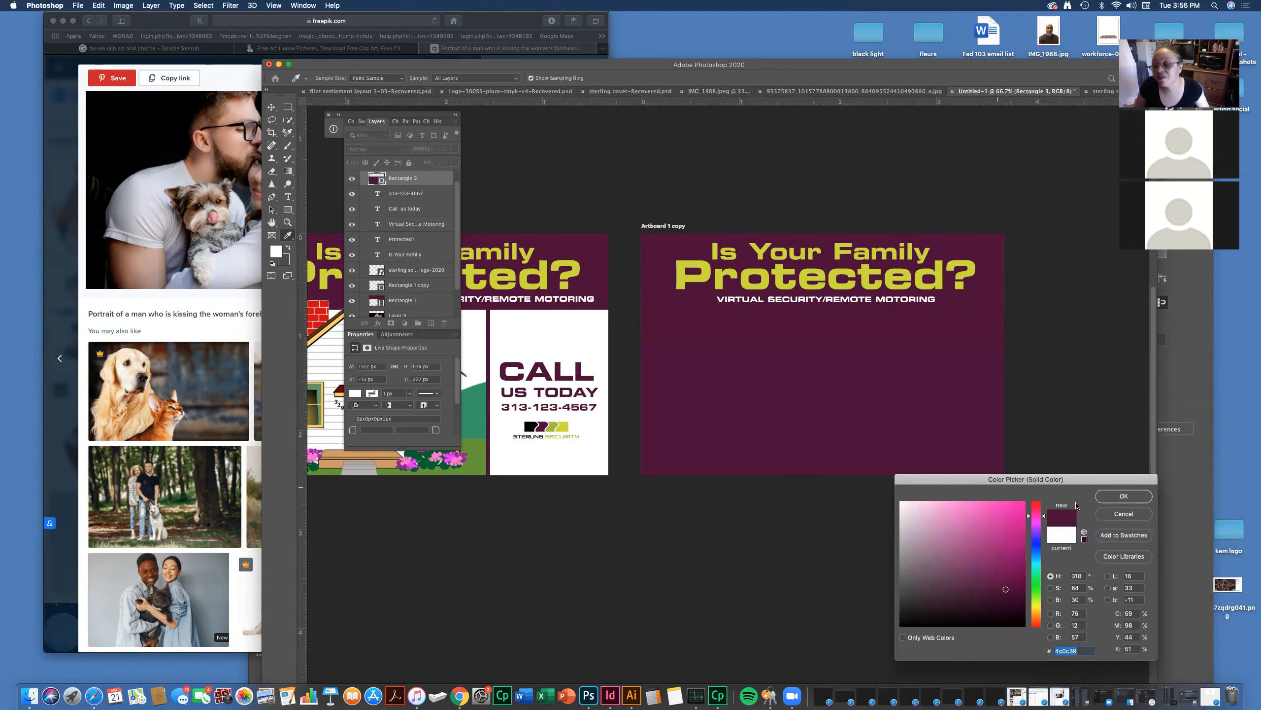
{"action": "left_click", "coordinate": [1114, 498]}
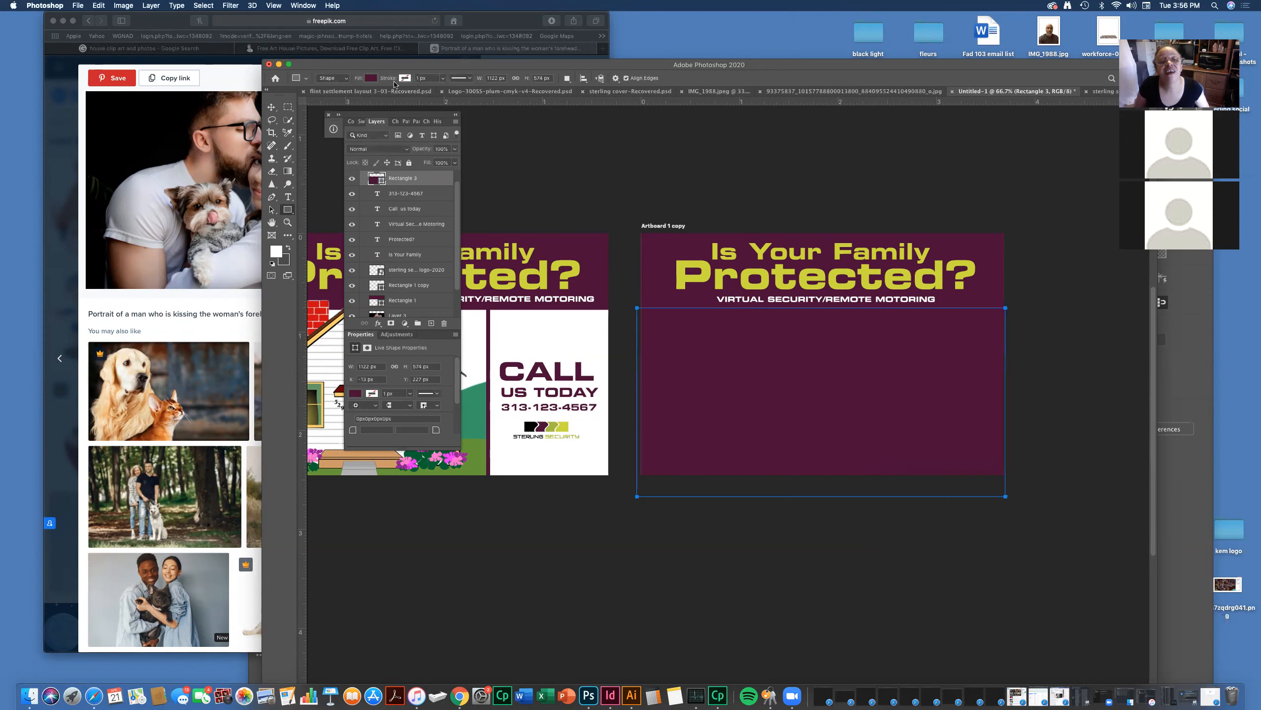
- Set the purple rectangle's blend mode to Color and move its layer beneath the logo layer to tint the photo
{"action": "left_click", "coordinate": [374, 150]}
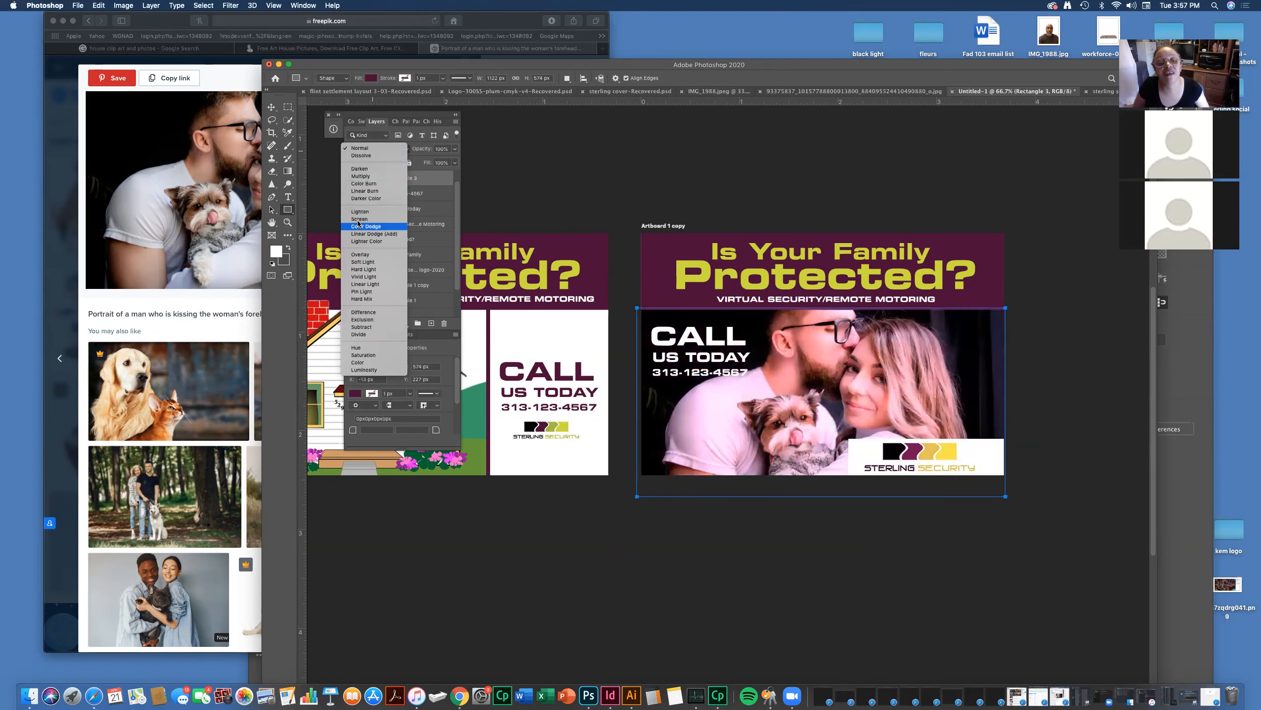
{"action": "left_click", "coordinate": [379, 363]}
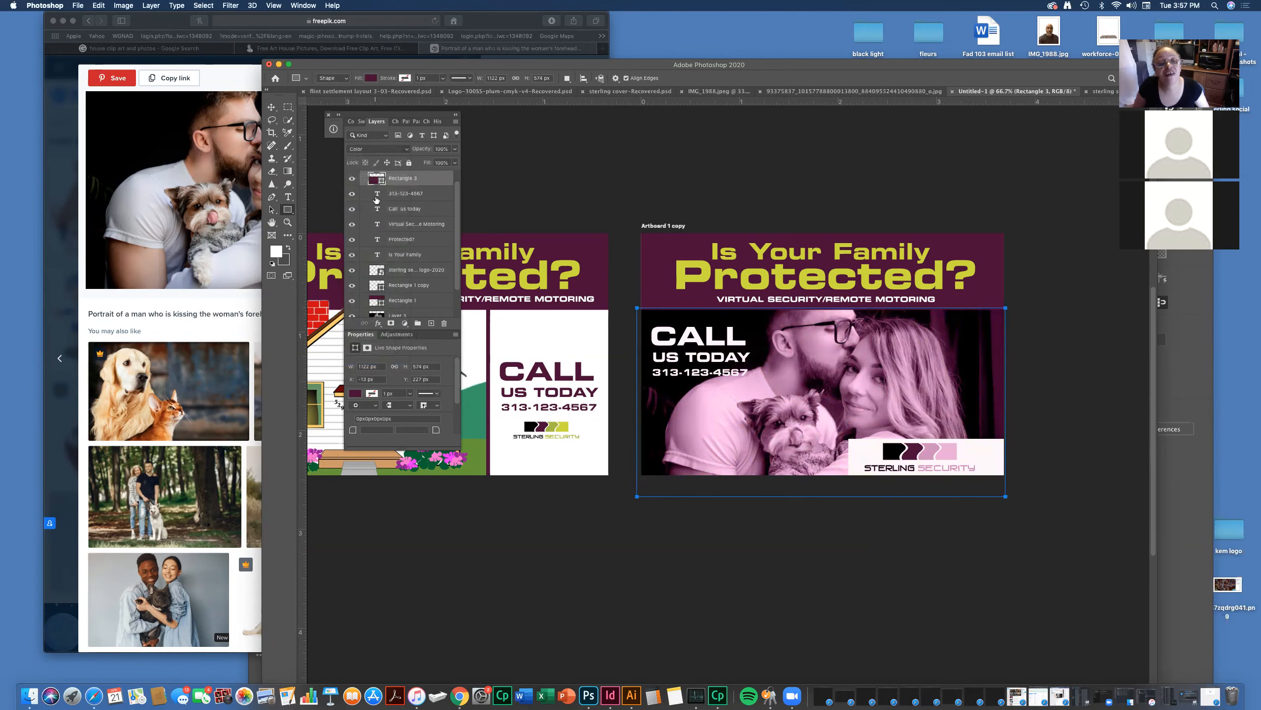
{"action": "left_click_drag", "start_coordinate": [396, 182], "coordinate": [391, 280]}
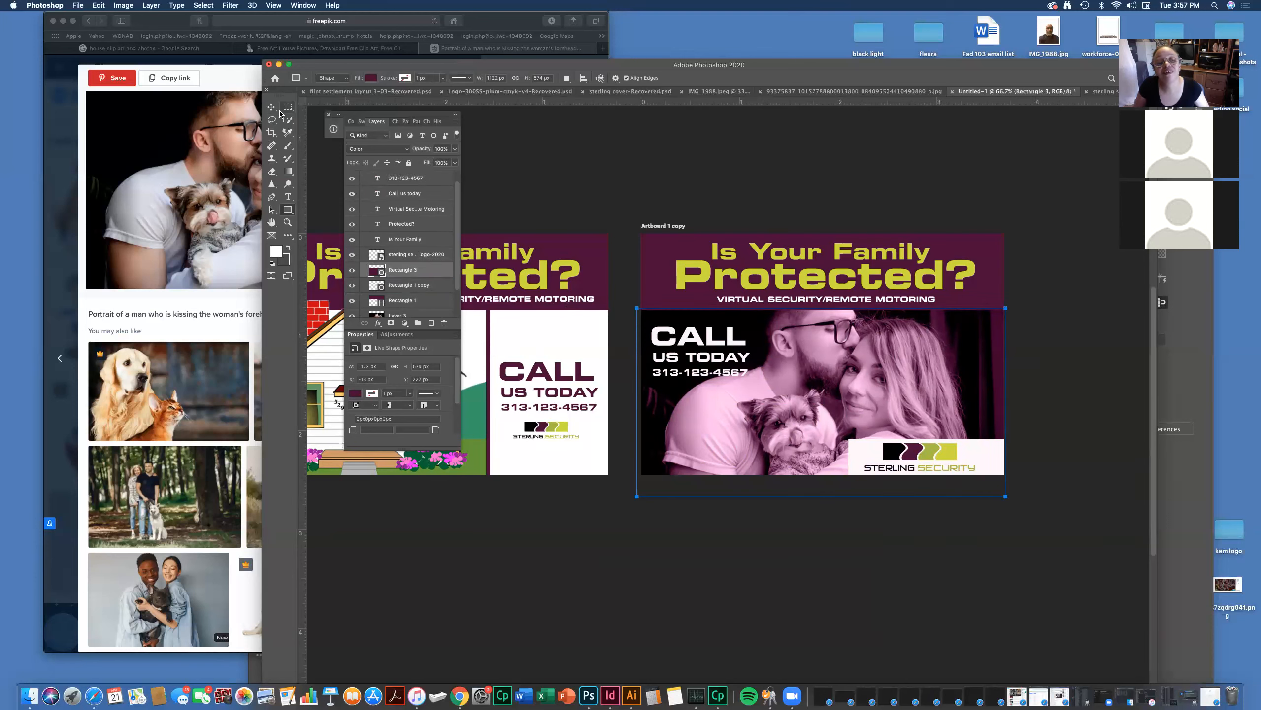
{"action": "key", "text": "v"}
{"action": "left_click", "coordinate": [1053, 370]}
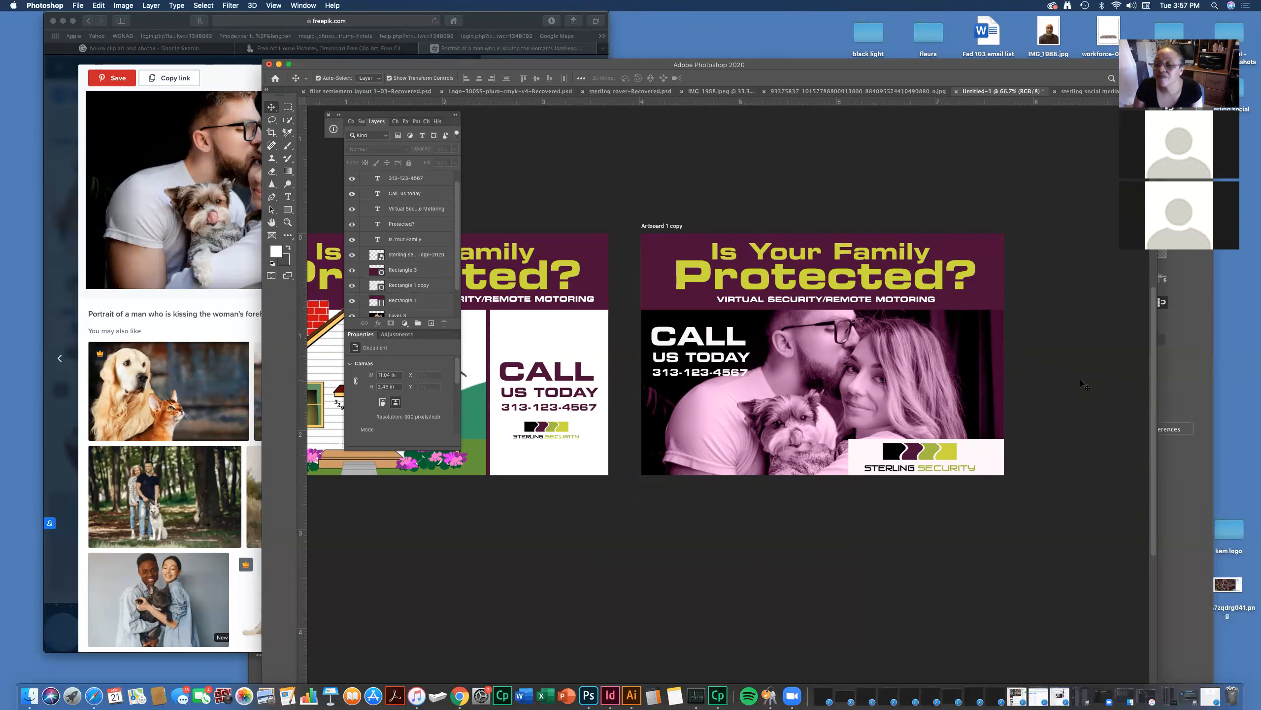
{"action": "left_click", "coordinate": [875, 451]}
{"action": "left_click", "coordinate": [1043, 482]}
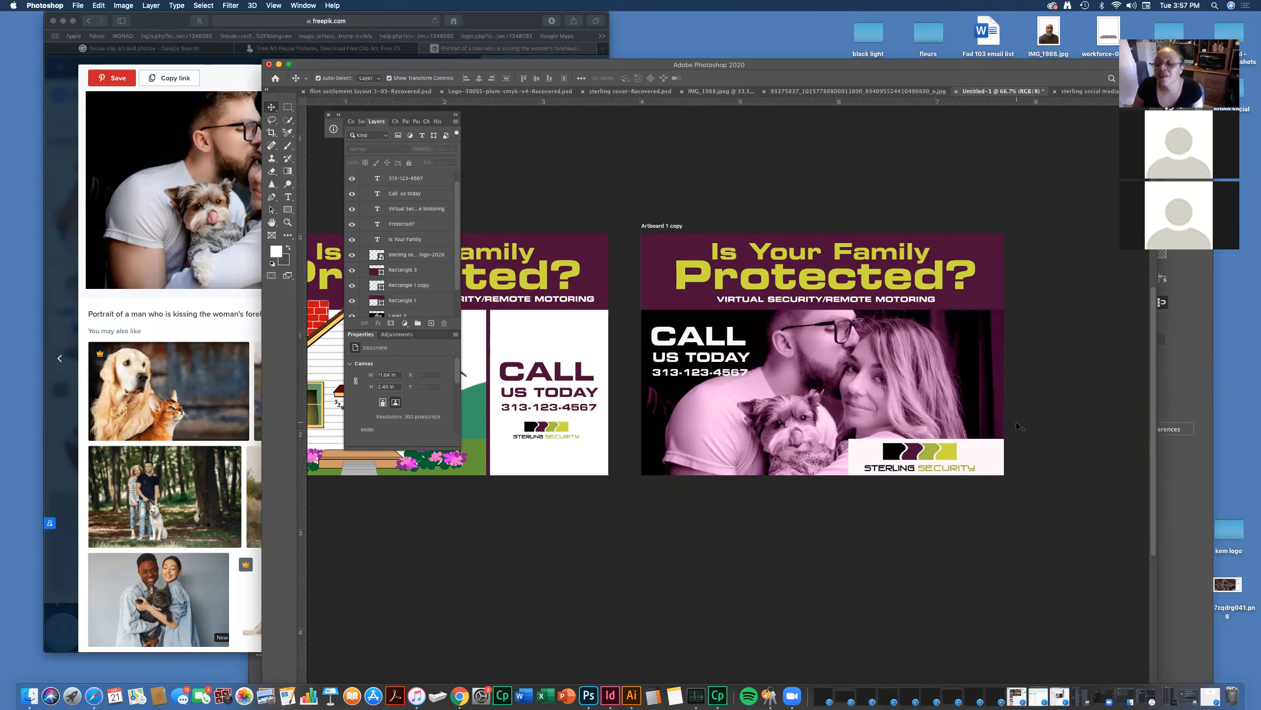
- Give the CALL US TODAY text a drop shadow with increased opacity and place it with the phone number beneath on the man's shirt
{"action": "left_click", "coordinate": [737, 359]}
{"action": "left_click_drag", "start_coordinate": [737, 359], "coordinate": [687, 399]}
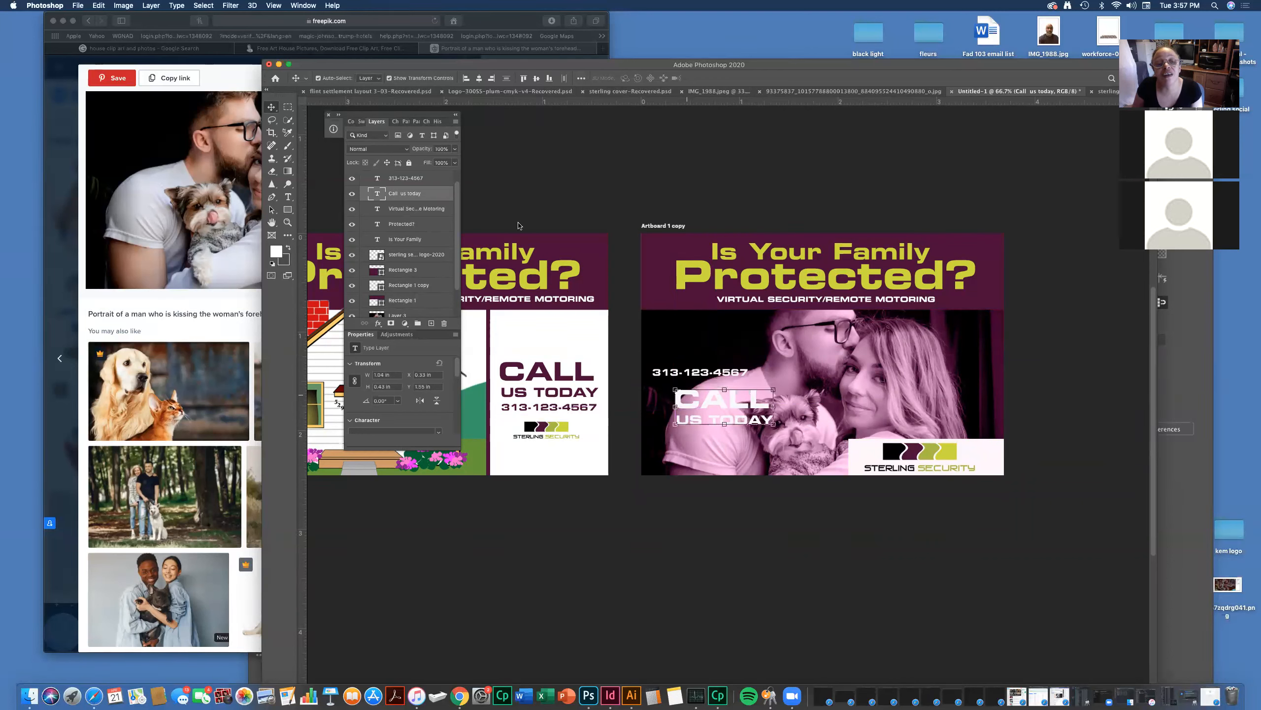
{"action": "double_click", "coordinate": [438, 193]}
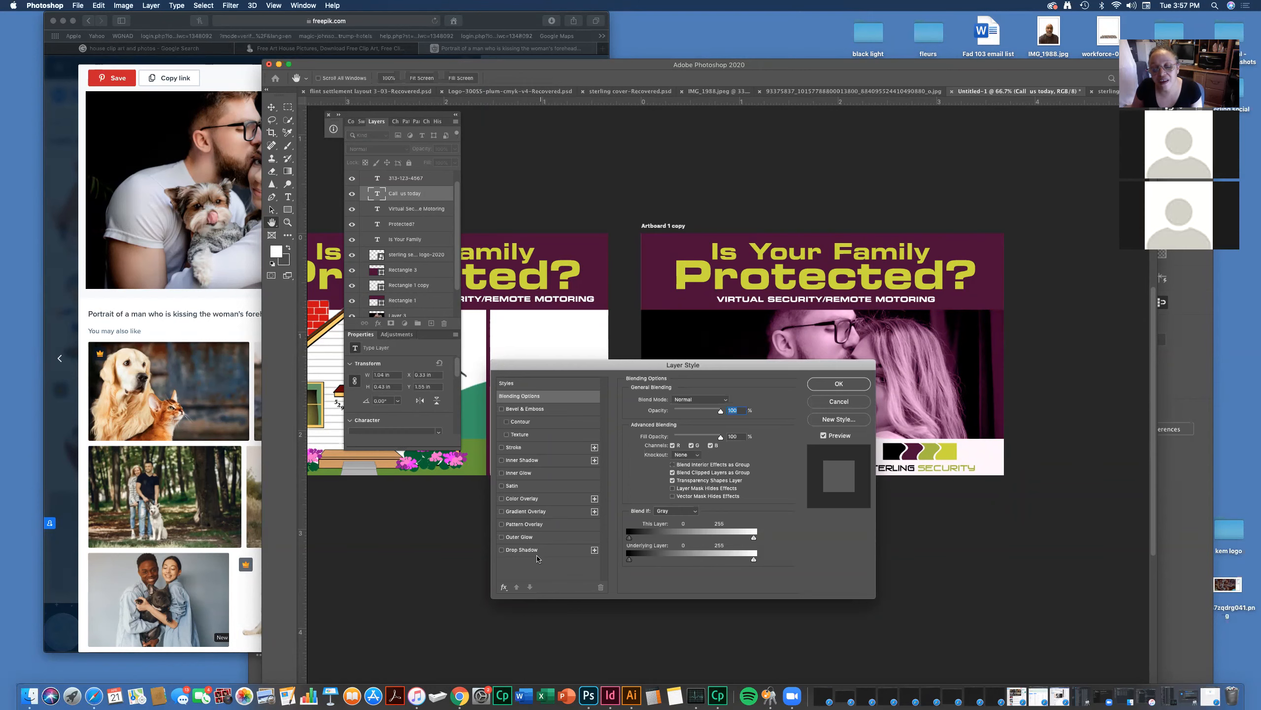
{"action": "left_click", "coordinate": [521, 550]}
{"action": "left_click_drag", "start_coordinate": [701, 373], "coordinate": [537, 440]}
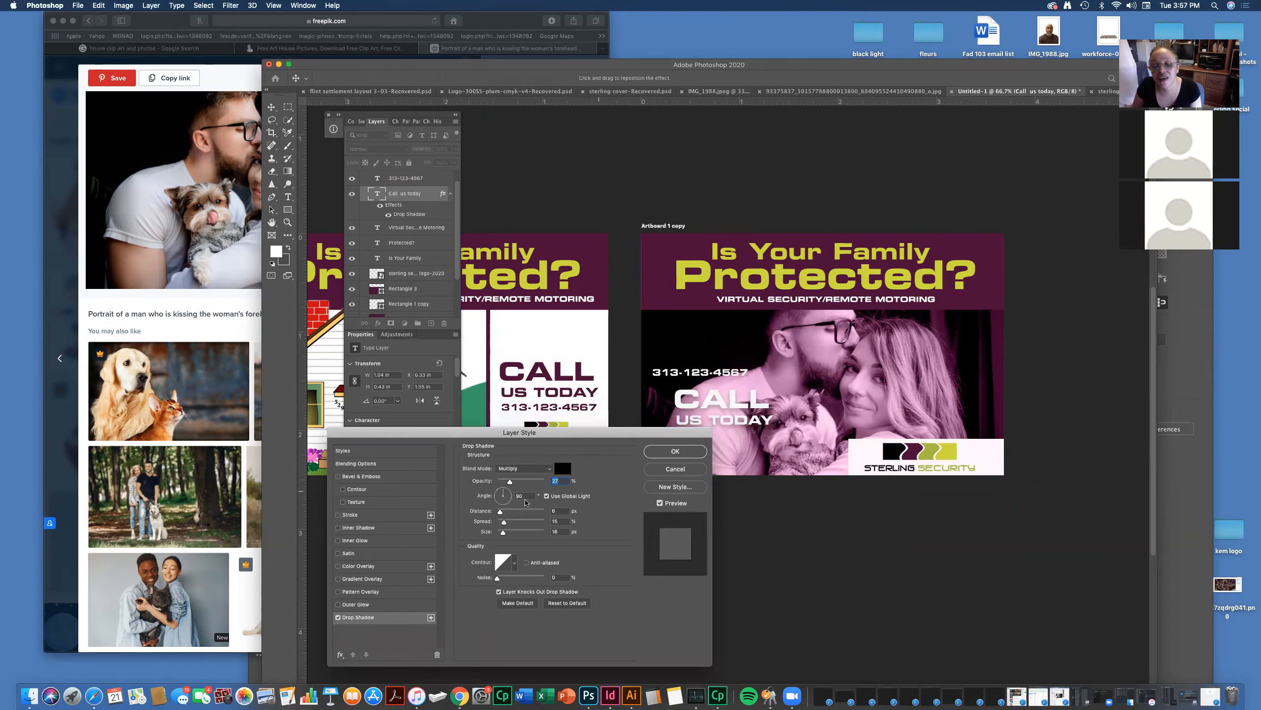
{"action": "left_click_drag", "start_coordinate": [510, 485], "coordinate": [530, 482]}
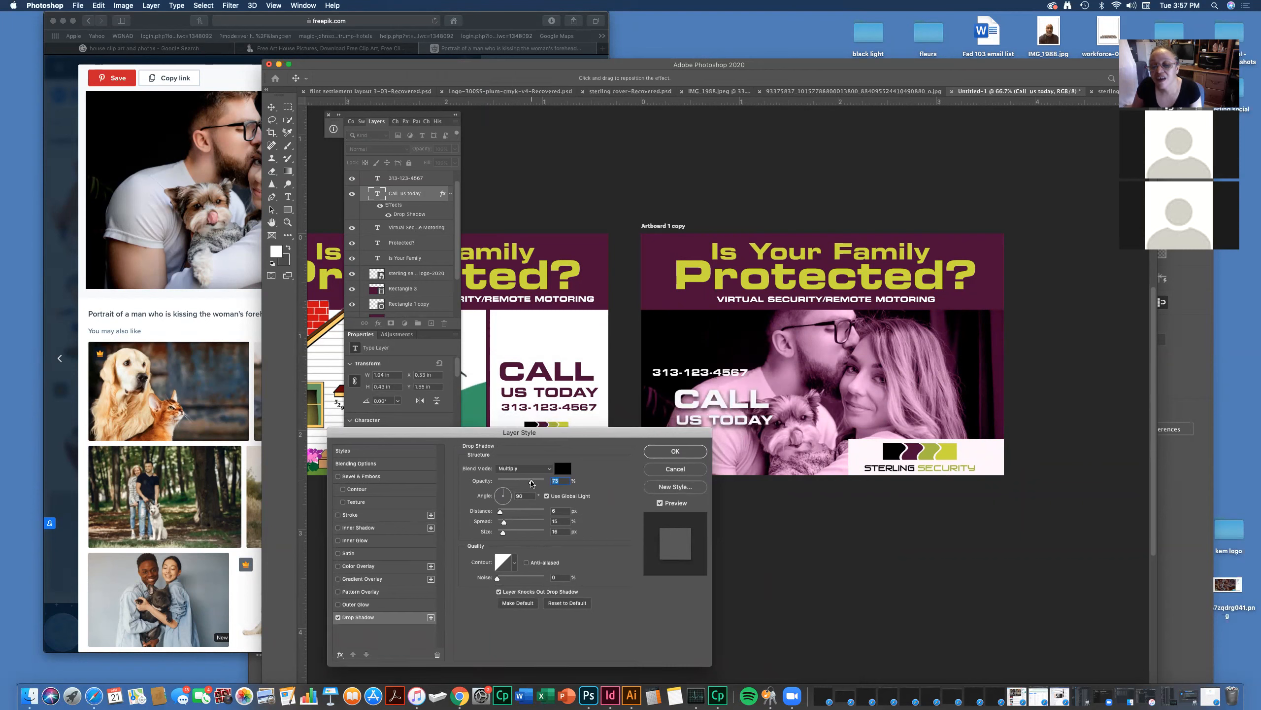
{"action": "left_click_drag", "start_coordinate": [530, 483], "coordinate": [532, 482]}
{"action": "left_click", "coordinate": [676, 451]}
{"action": "left_click_drag", "start_coordinate": [785, 403], "coordinate": [693, 436]}
{"action": "left_click", "coordinate": [697, 374]}
- Move the Sterling Security logo up onto the photo above the near-white box and open its layer style settings
{"action": "left_click_drag", "start_coordinate": [894, 452], "coordinate": [877, 397]}
{"action": "left_click", "coordinate": [908, 459]}
{"action": "left_click", "coordinate": [981, 452]}
{"action": "left_click", "coordinate": [1028, 463]}
{"action": "left_click", "coordinate": [1002, 467]}
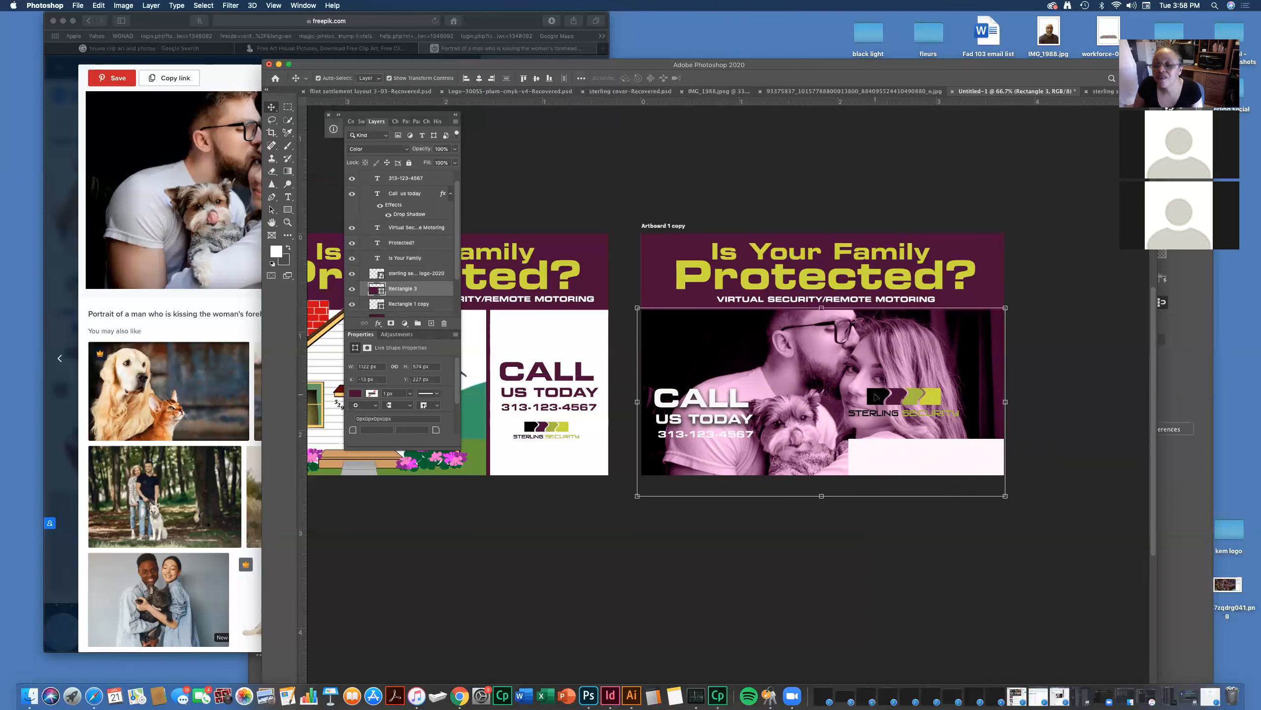
{"action": "left_click", "coordinate": [875, 396]}
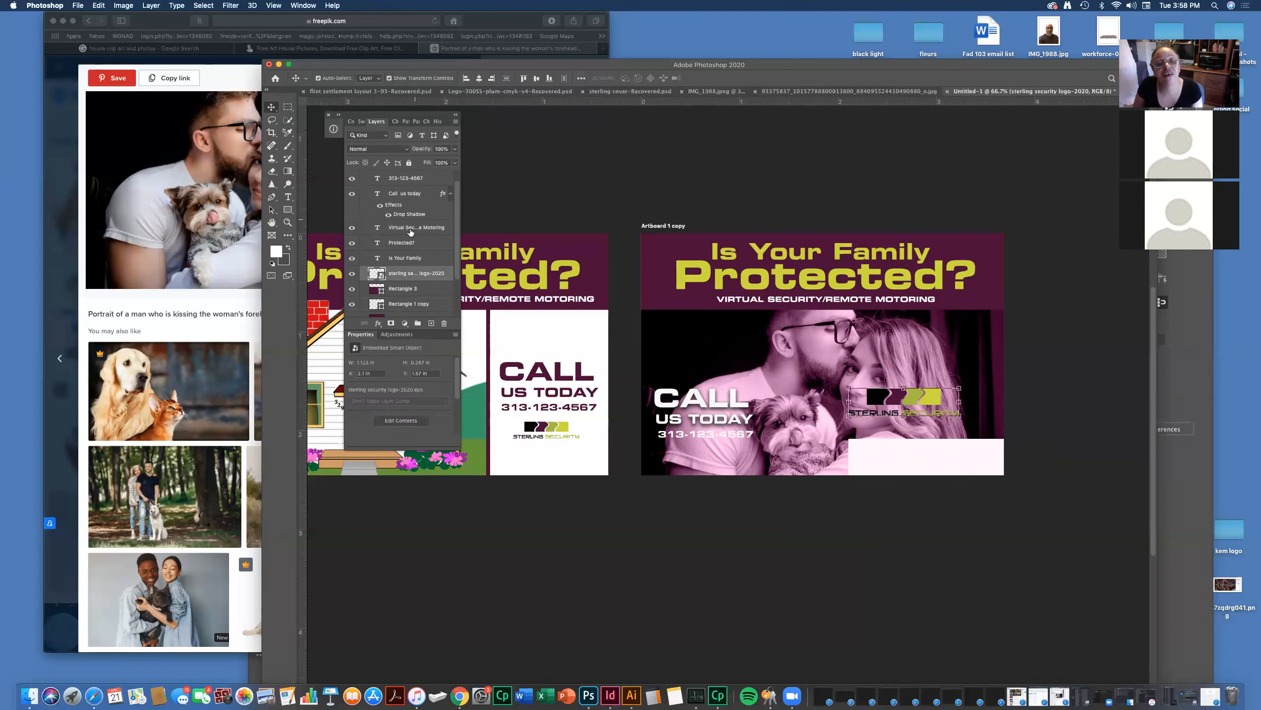
{"action": "double_click", "coordinate": [449, 272]}
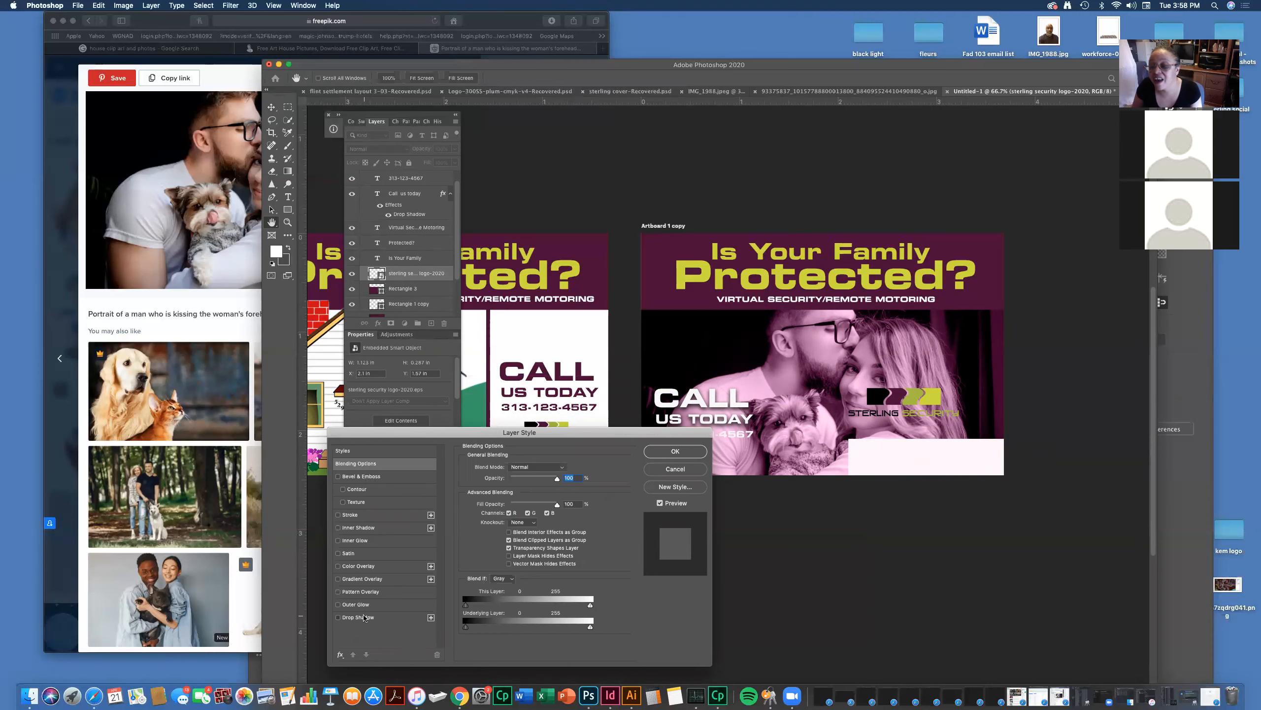
- Try a drop shadow with reduced opacity and no global light on the logo, and switch the effect off again
{"action": "left_click", "coordinate": [365, 617]}
{"action": "left_click_drag", "start_coordinate": [920, 385], "coordinate": [898, 396]}
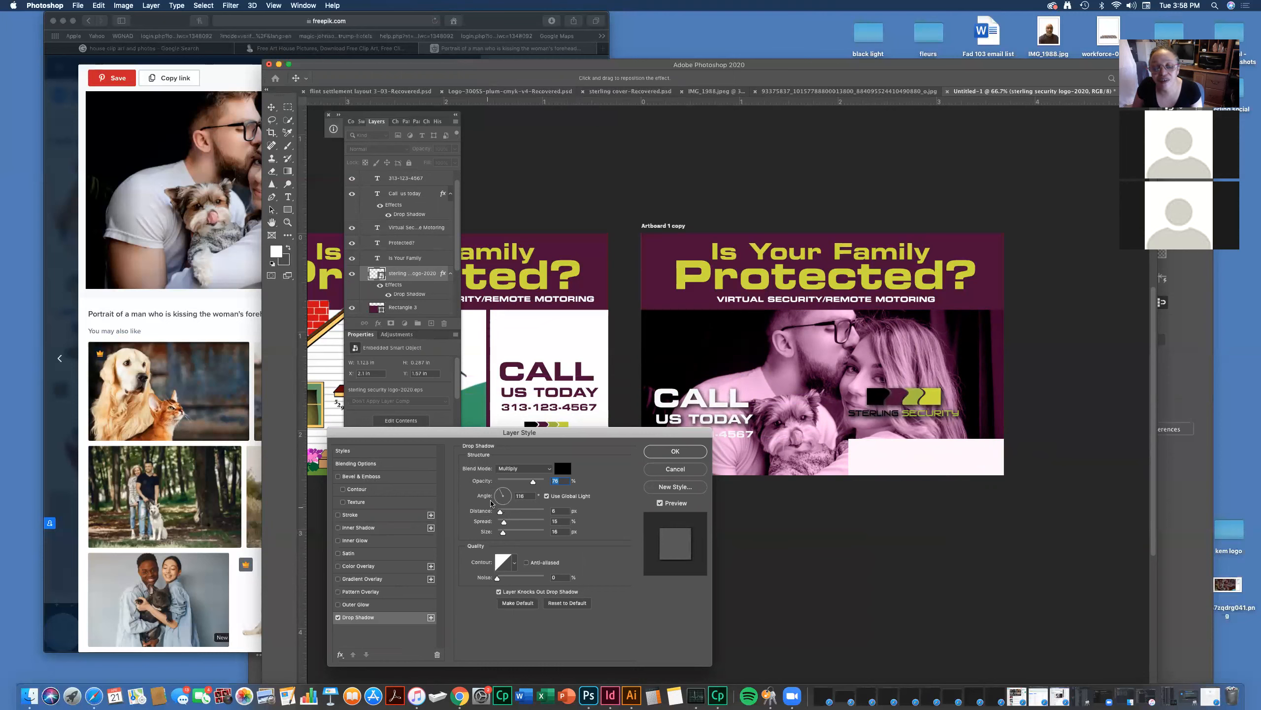
{"action": "left_click", "coordinate": [547, 495]}
{"action": "mouse_move", "coordinate": [533, 485]}
{"action": "left_mouse_down"}
{"action": "mouse_move", "coordinate": [516, 484]}
{"action": "mouse_move", "coordinate": [547, 484]}
{"action": "mouse_move", "coordinate": [519, 485]}
{"action": "left_mouse_up"}
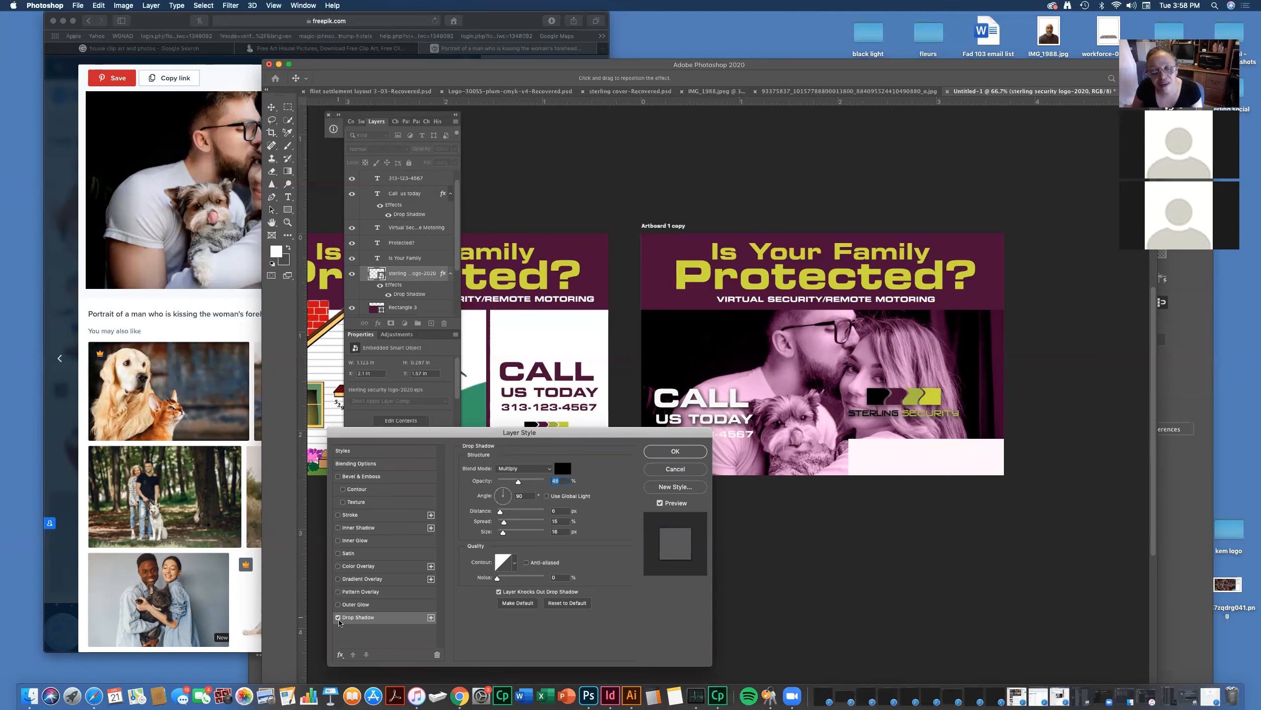
{"action": "left_click", "coordinate": [338, 617]}
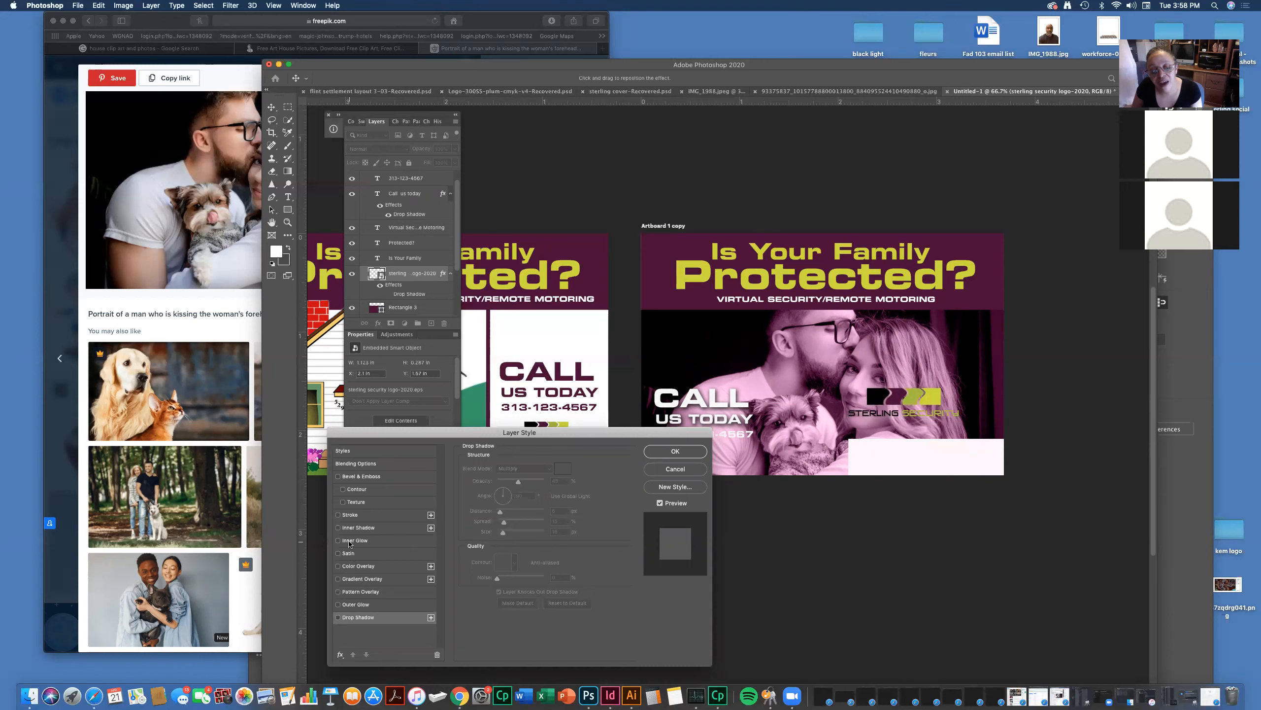
- Add a widened outside stroke in near-white #fbfcfb to the logo and shift the logo slightly right on the photo
{"action": "left_click", "coordinate": [348, 515]}
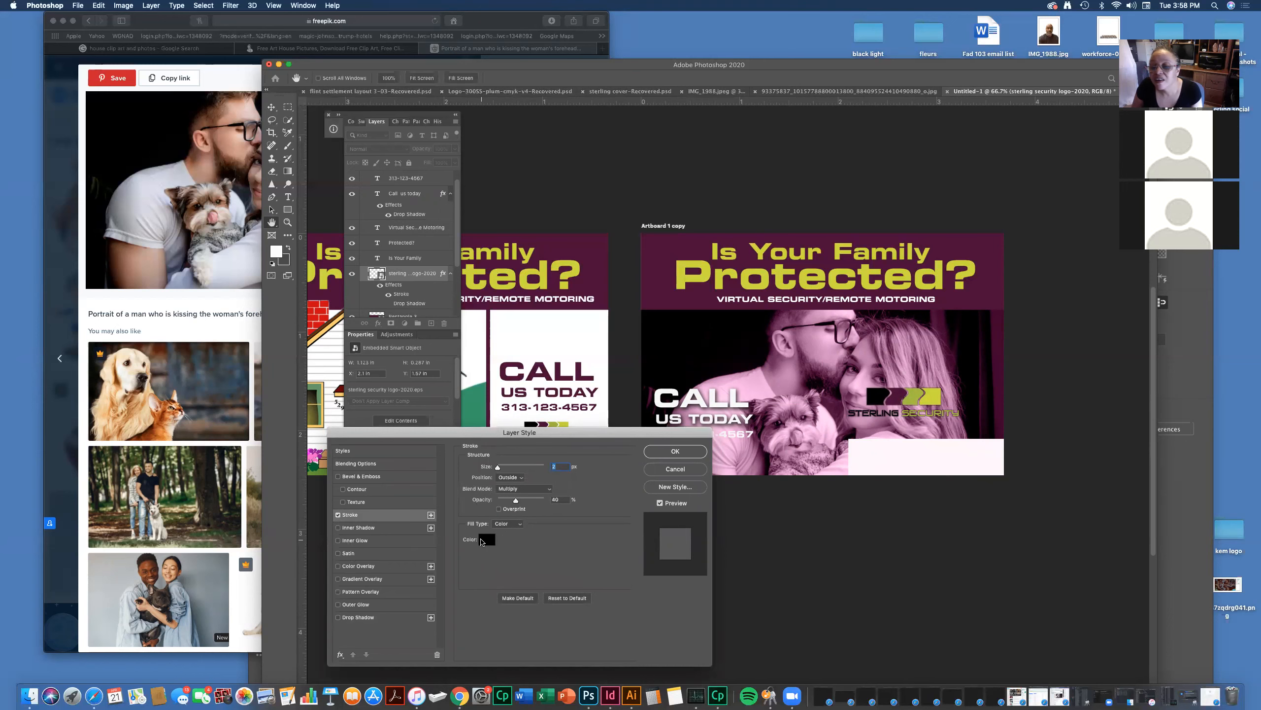
{"action": "left_click", "coordinate": [482, 540]}
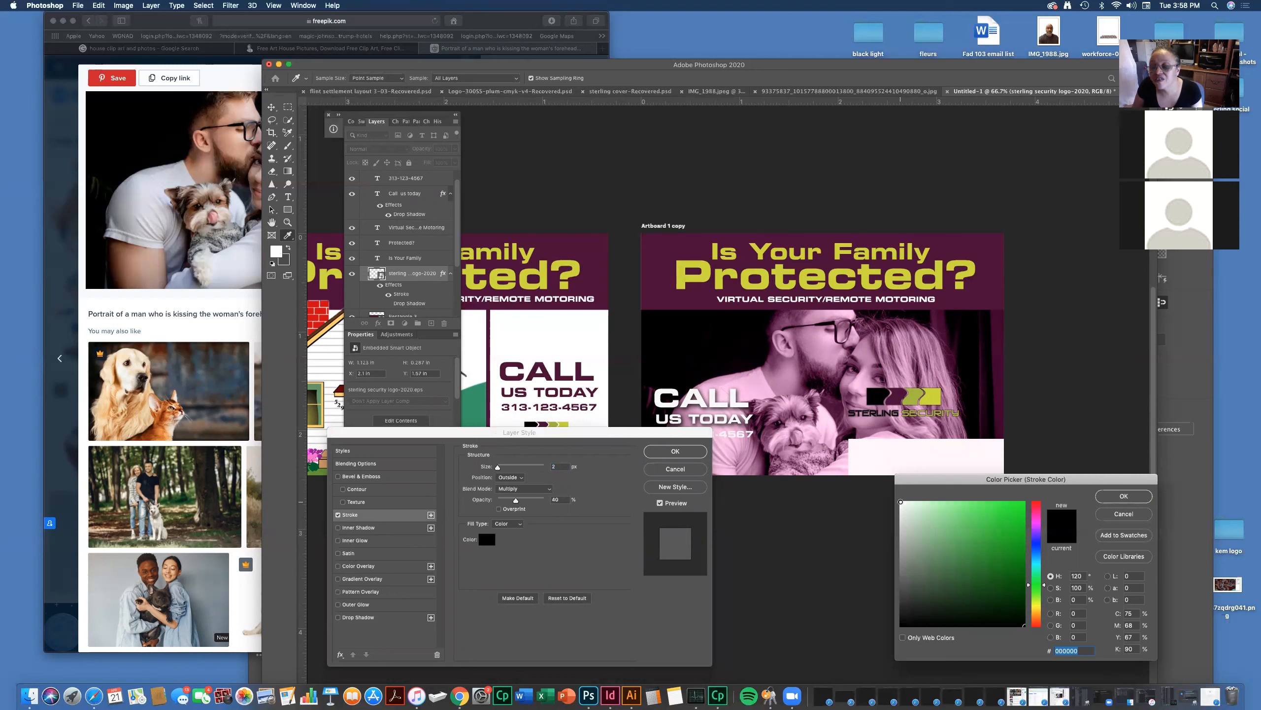
{"action": "left_click", "coordinate": [901, 501]}
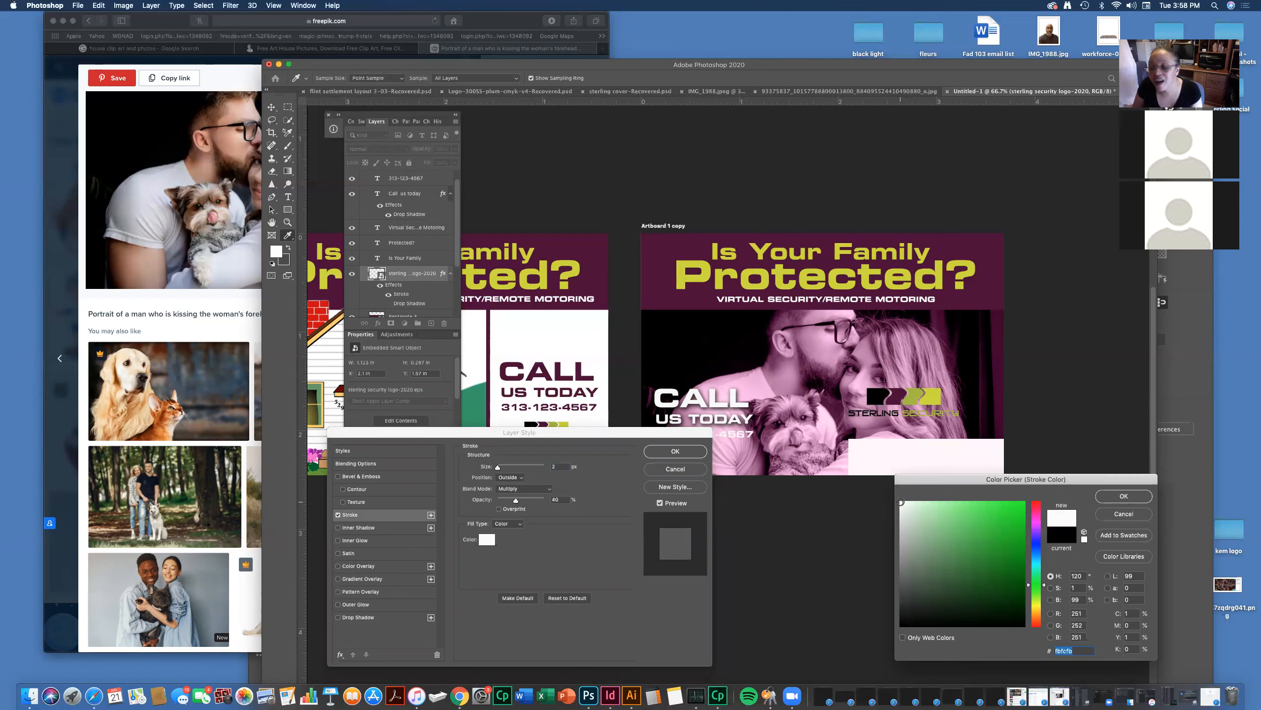
{"action": "left_click", "coordinate": [1124, 497]}
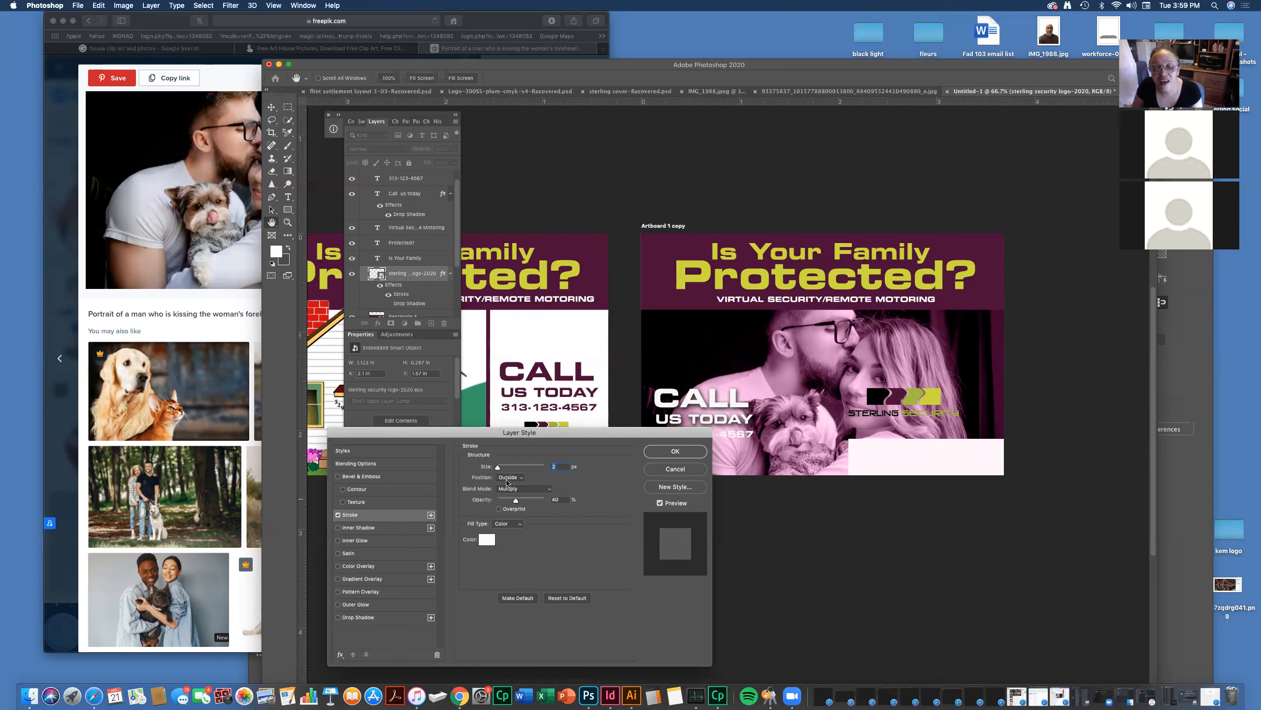
{"action": "left_click_drag", "start_coordinate": [497, 468], "coordinate": [547, 501]}
{"action": "left_click_drag", "start_coordinate": [507, 468], "coordinate": [511, 470]}
{"action": "left_click", "coordinate": [660, 452]}
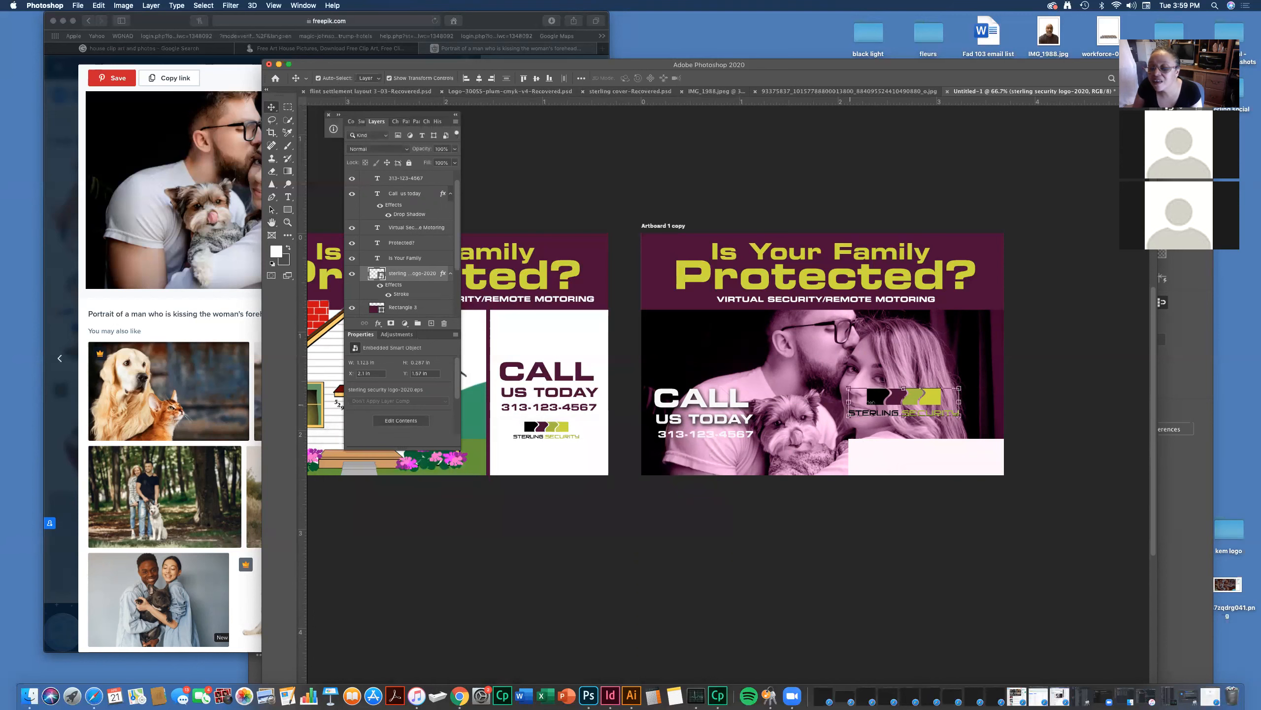
{"action": "left_click_drag", "start_coordinate": [882, 398], "coordinate": [941, 393]}
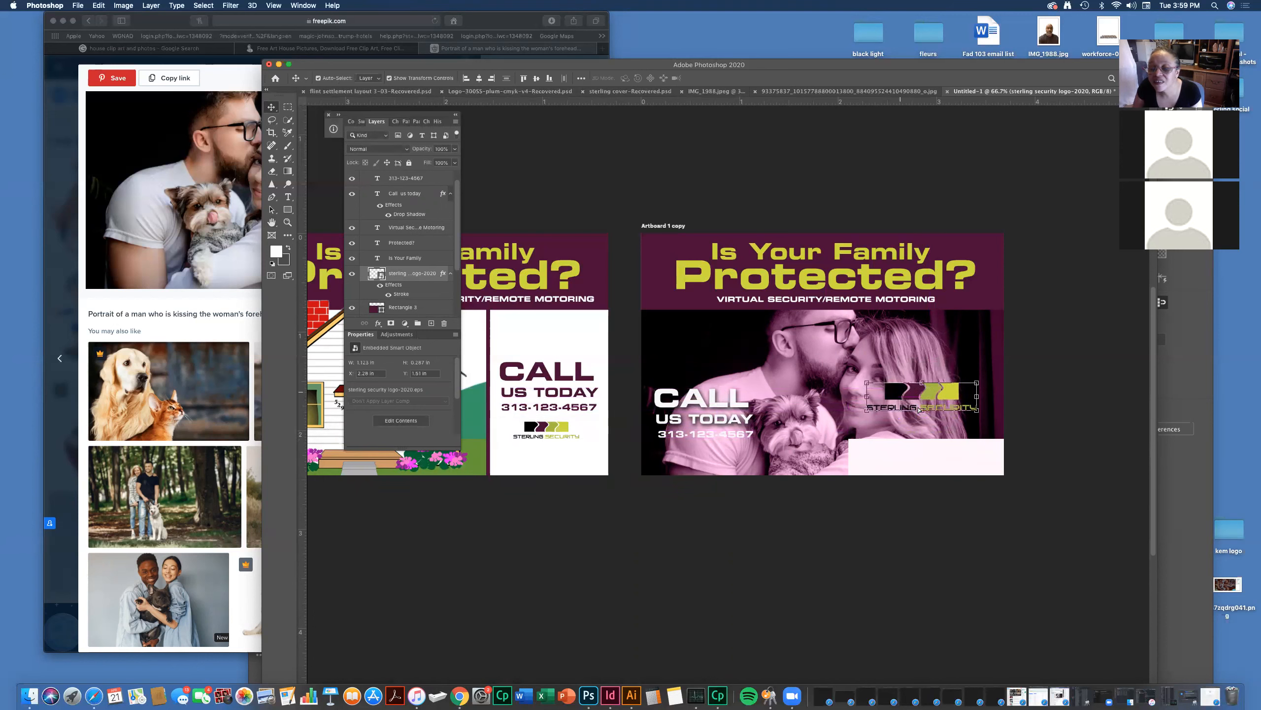
{"action": "left_click", "coordinate": [287, 222]}
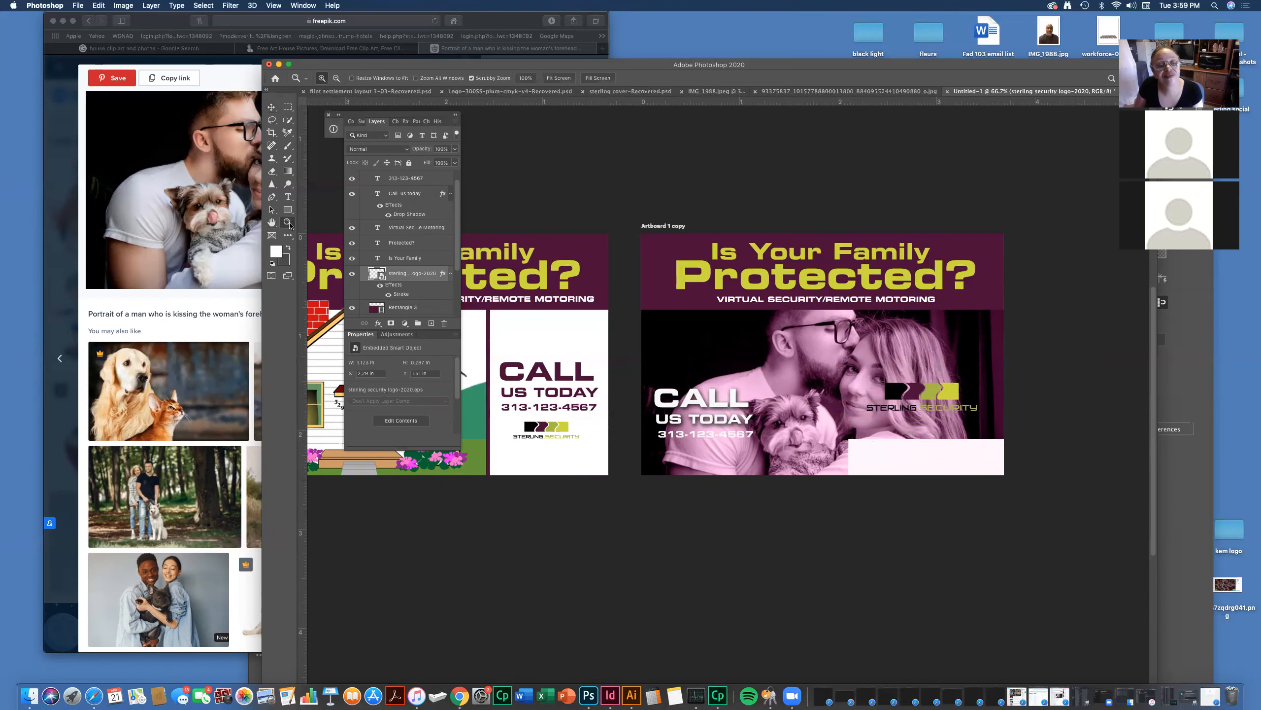
- Try the logo's outside stroke in Normal blend mode at a greatly reduced size, and switch the stroke off
{"action": "left_click", "coordinate": [944, 396]}
{"action": "left_click", "coordinate": [943, 395]}
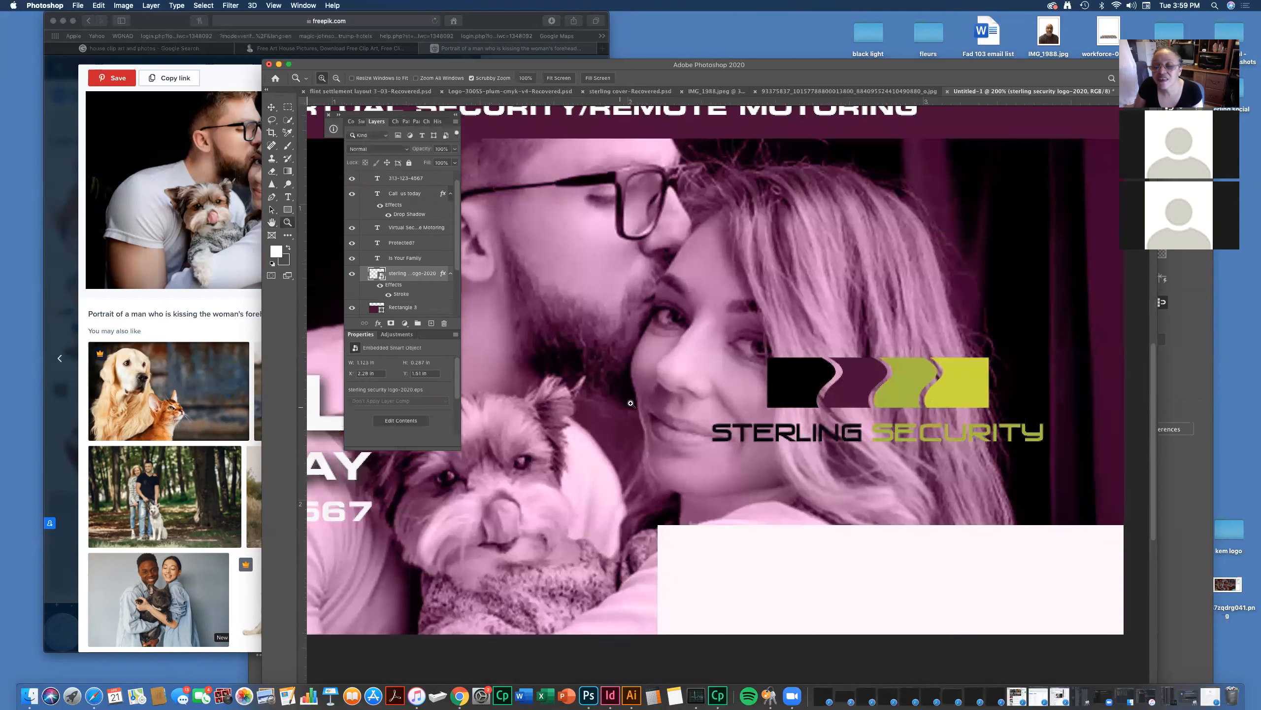
{"action": "double_click", "coordinate": [414, 274]}
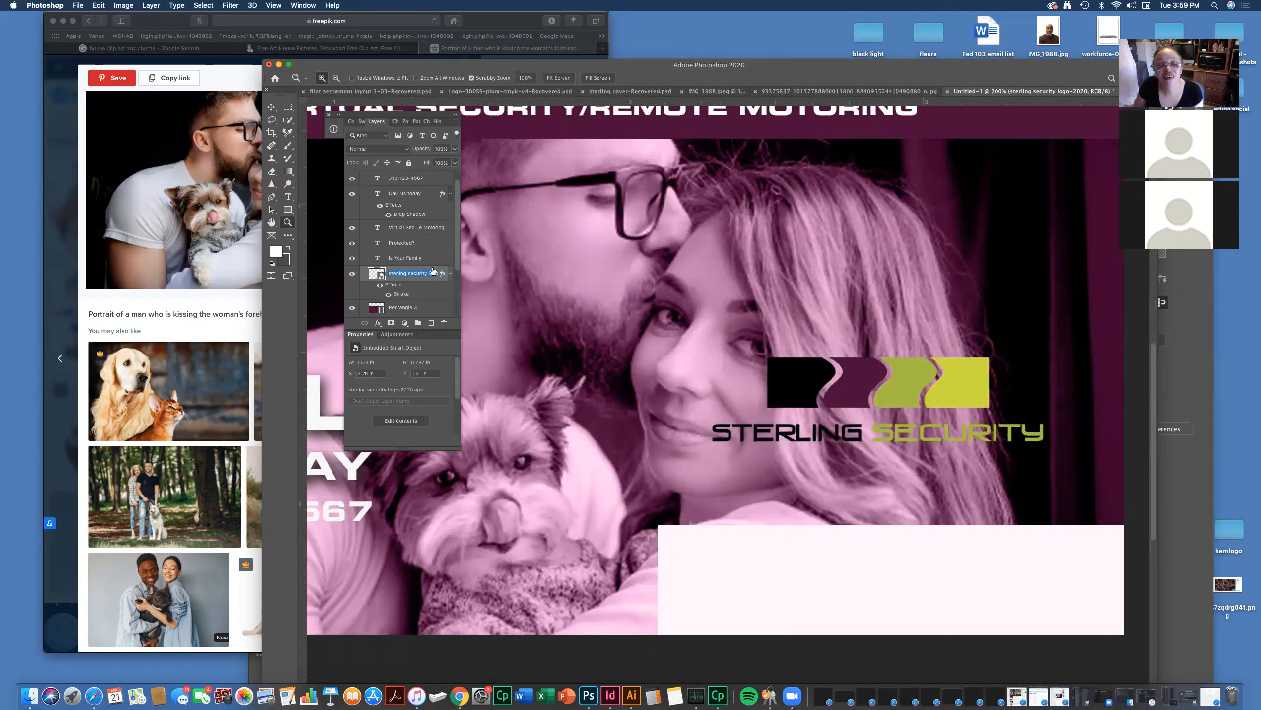
{"action": "key", "text": "Return"}
{"action": "key", "text": "alt+]"}
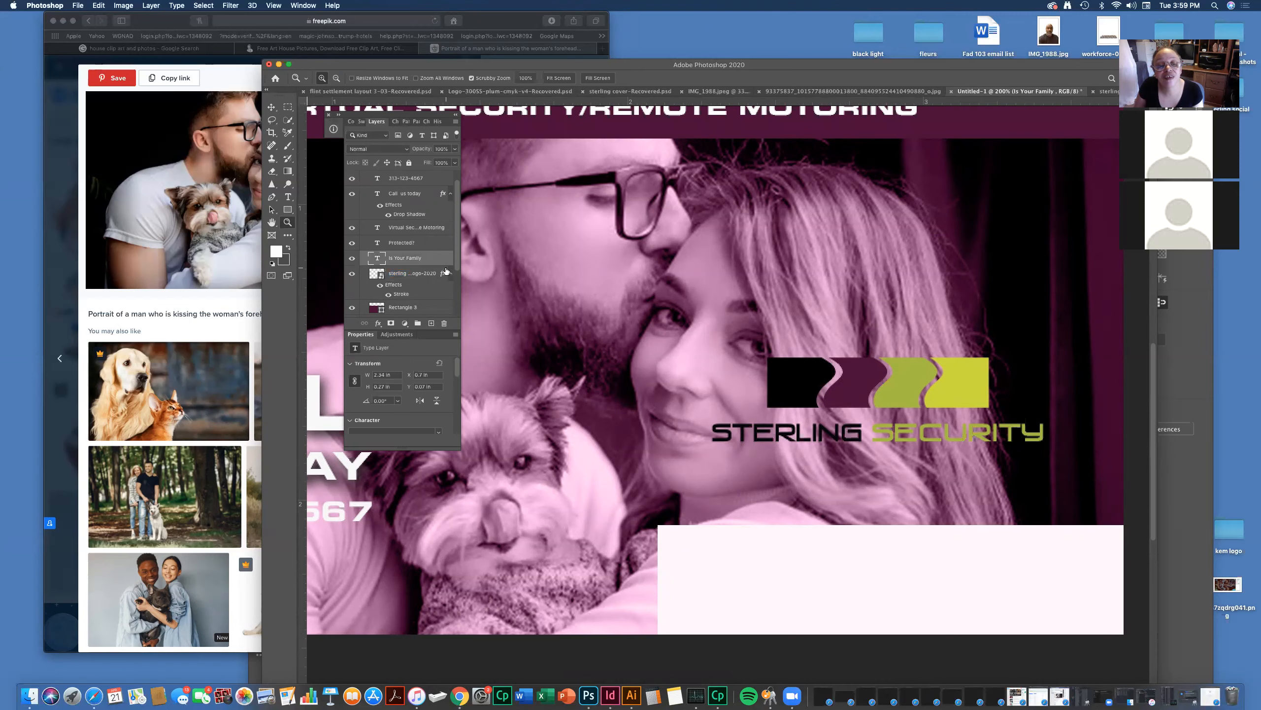
{"action": "double_click", "coordinate": [445, 272]}
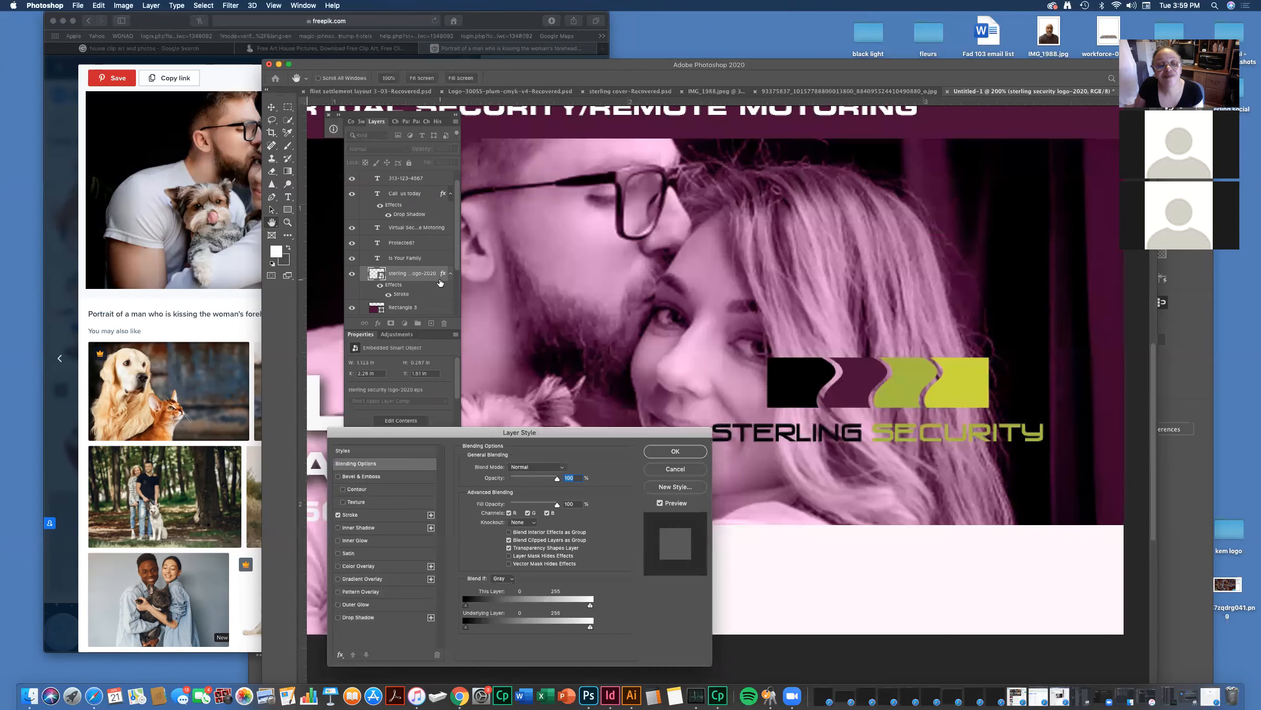
{"action": "left_click", "coordinate": [370, 517]}
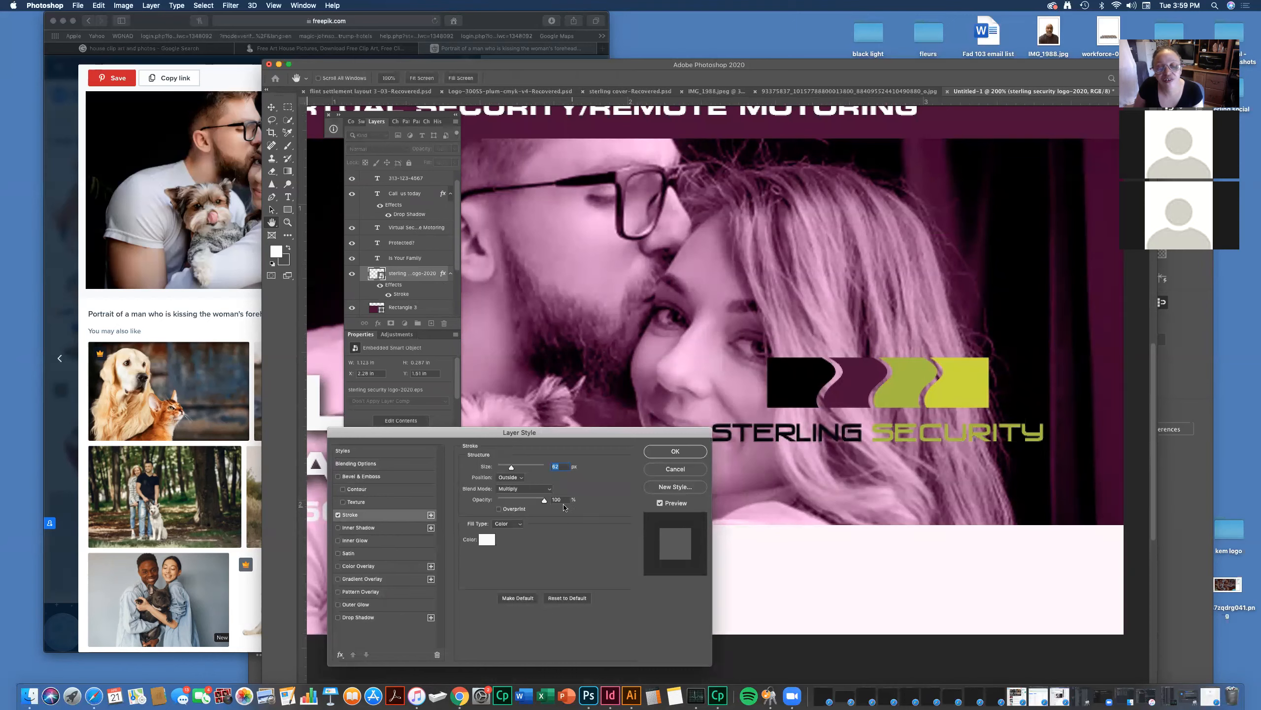
{"action": "left_click", "coordinate": [509, 491]}
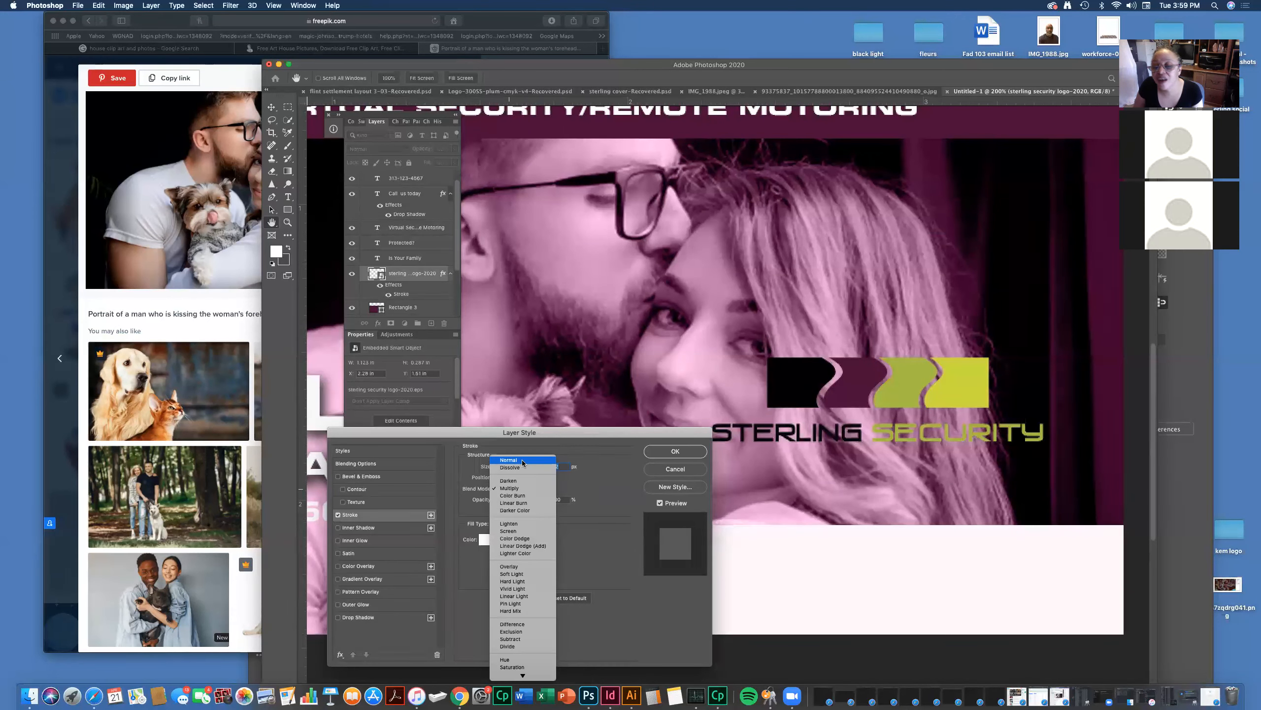
{"action": "left_click", "coordinate": [522, 463]}
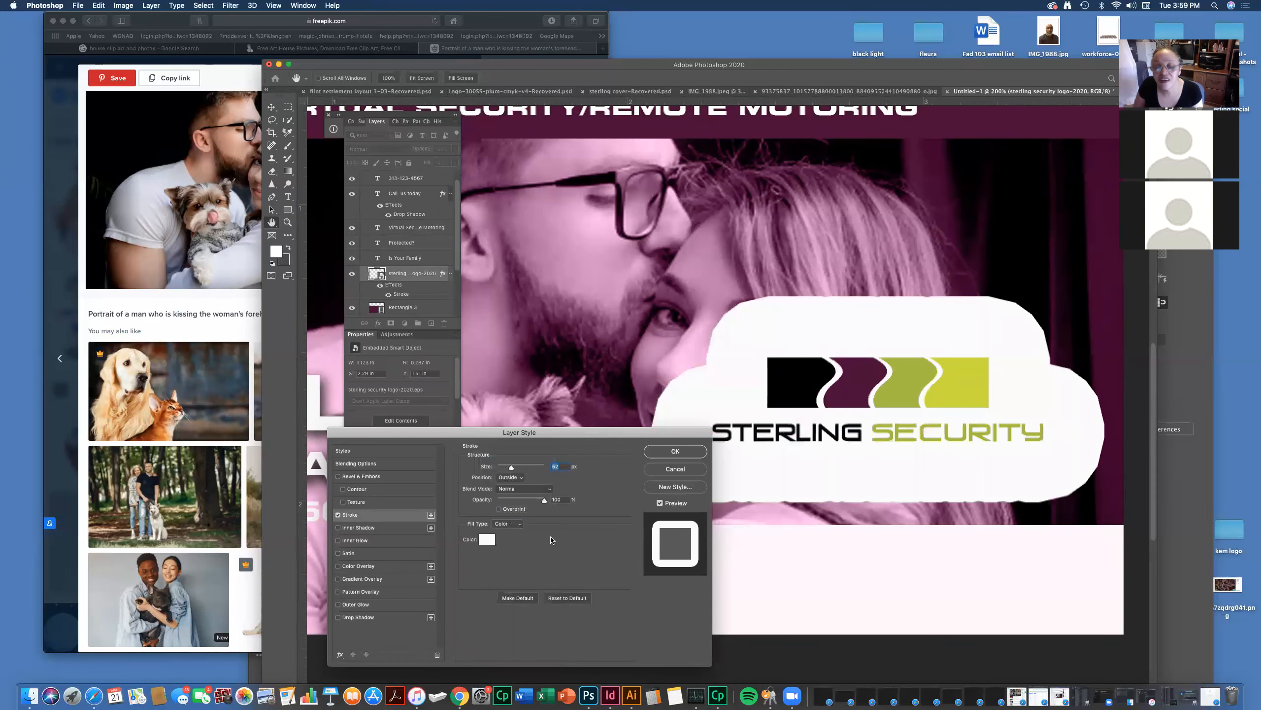
{"action": "left_click_drag", "start_coordinate": [511, 469], "coordinate": [496, 466]}
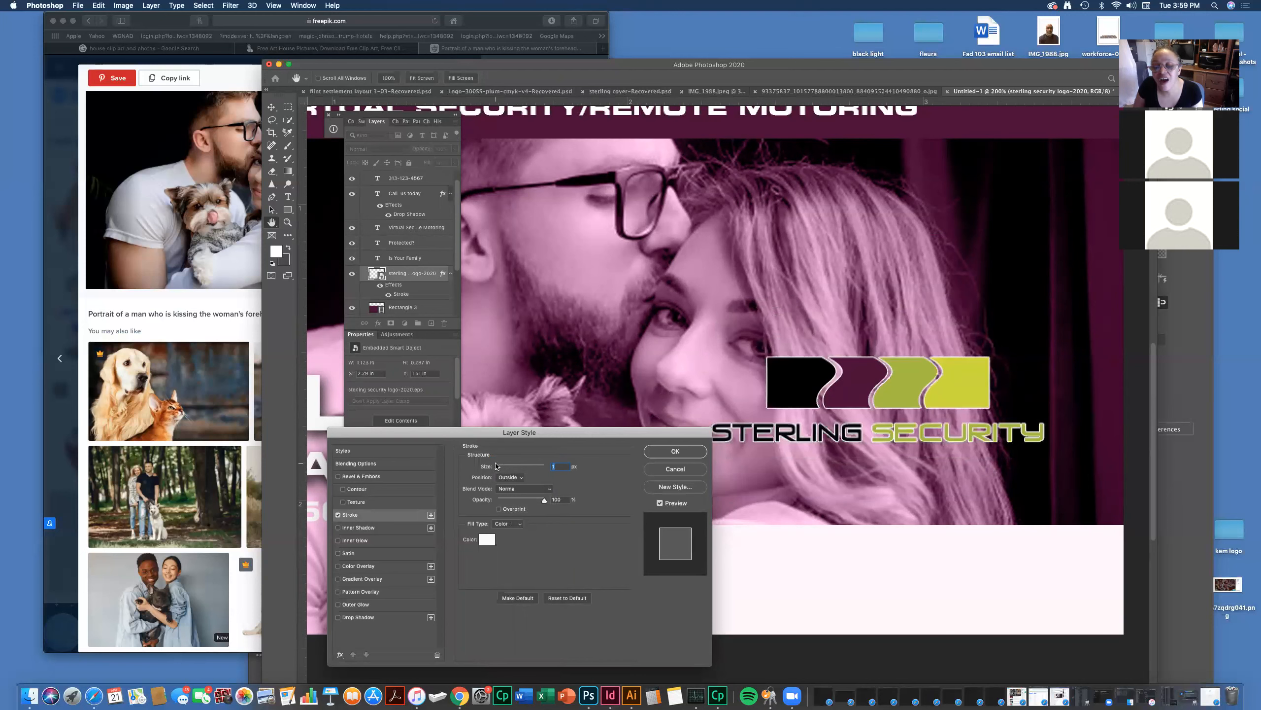
{"action": "left_click_drag", "start_coordinate": [497, 469], "coordinate": [497, 469]}
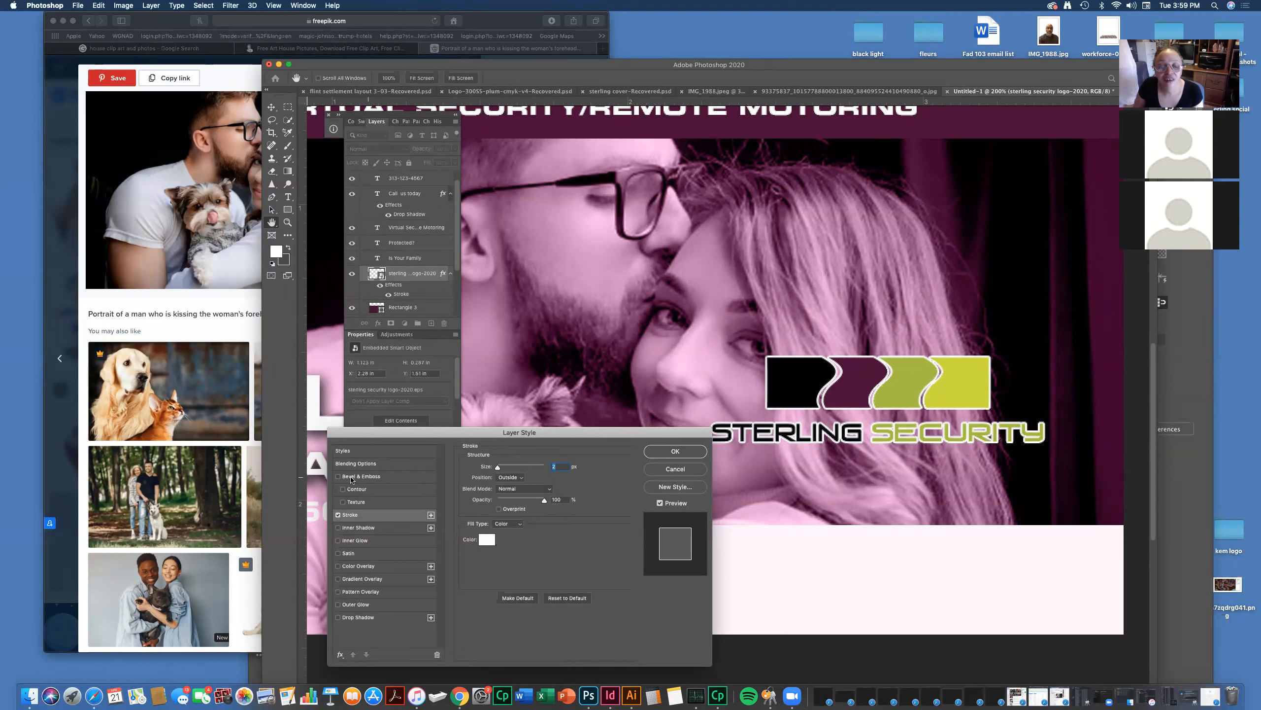
{"action": "left_click", "coordinate": [337, 516]}
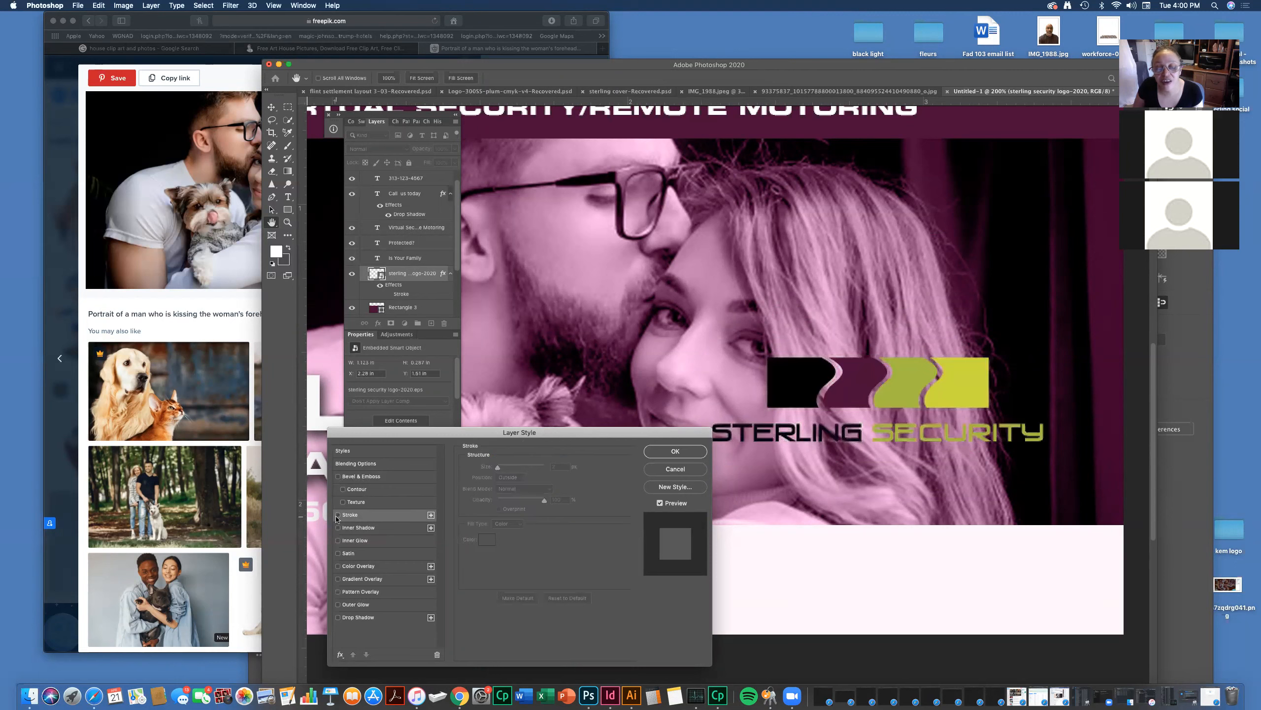
- Try a gradient overlay and a pattern overlay on the logo, switching each effect off again
{"action": "left_click", "coordinate": [366, 579]}
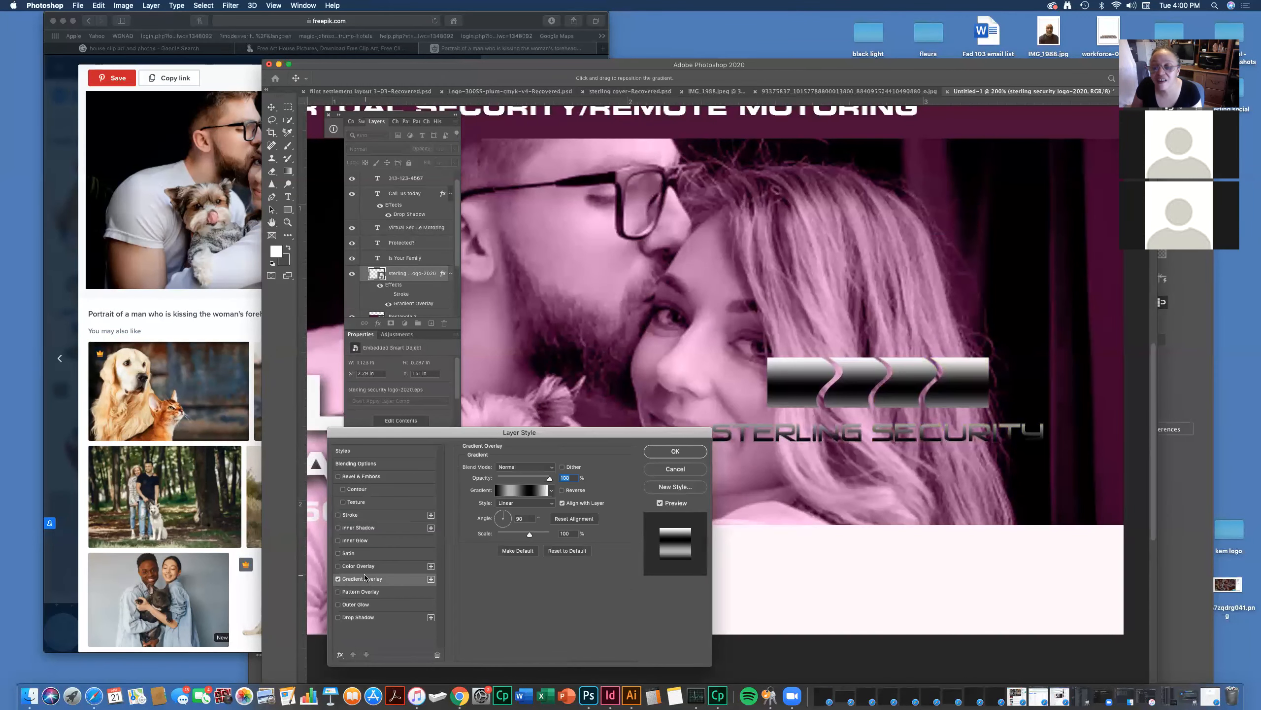
{"action": "left_click", "coordinate": [338, 580]}
{"action": "left_click", "coordinate": [338, 592]}
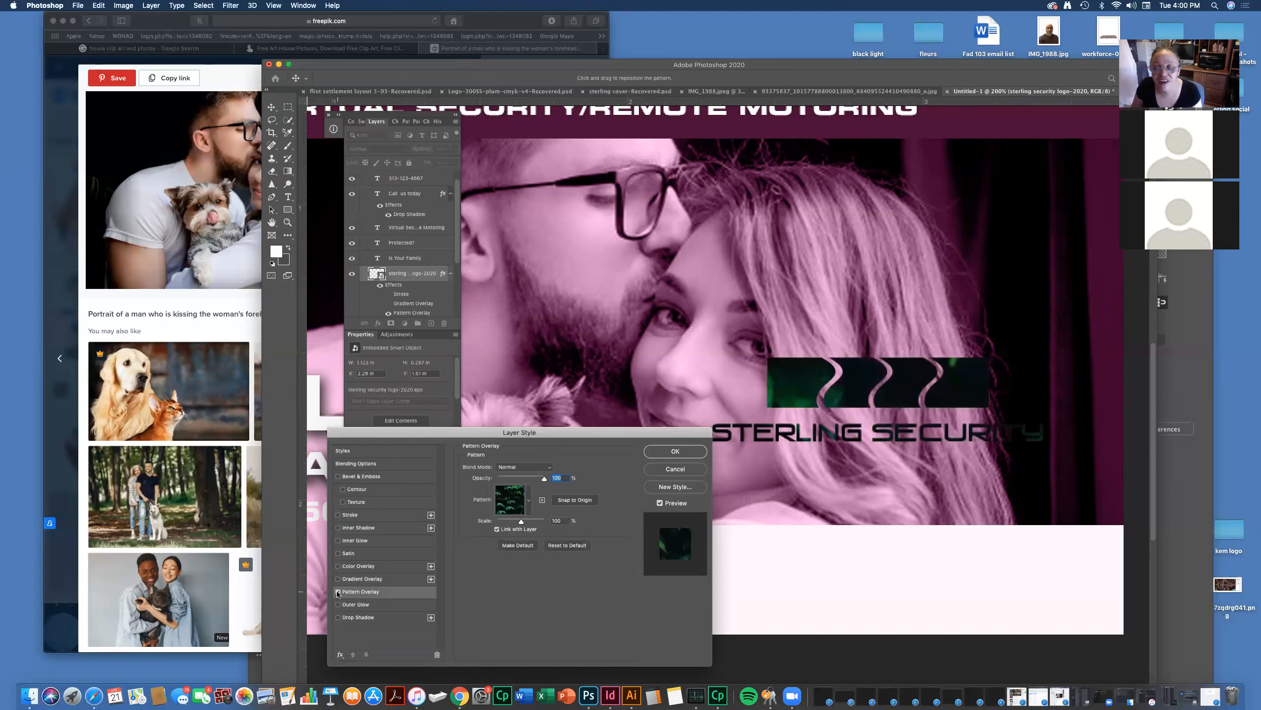
{"action": "left_click", "coordinate": [338, 591]}
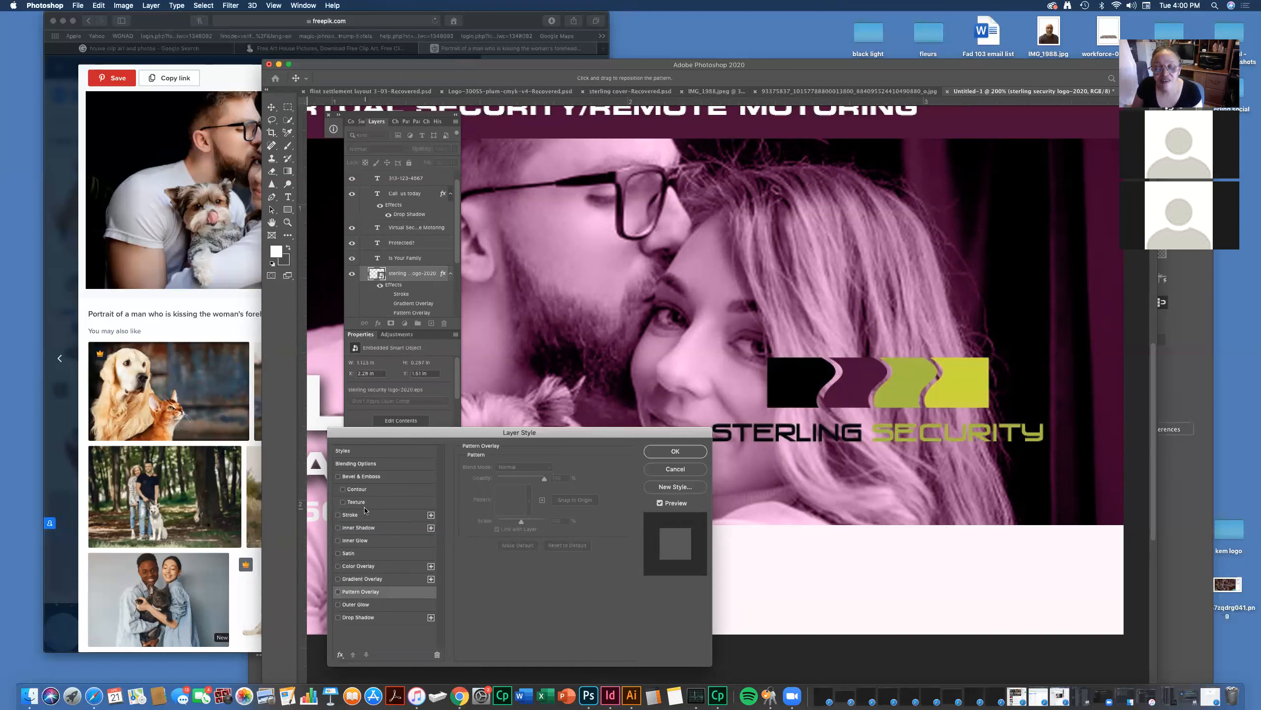
- Try an inner bevel on the logo with 1% depth and reduced size, and discard the layer style changes
{"action": "left_click", "coordinate": [365, 478]}
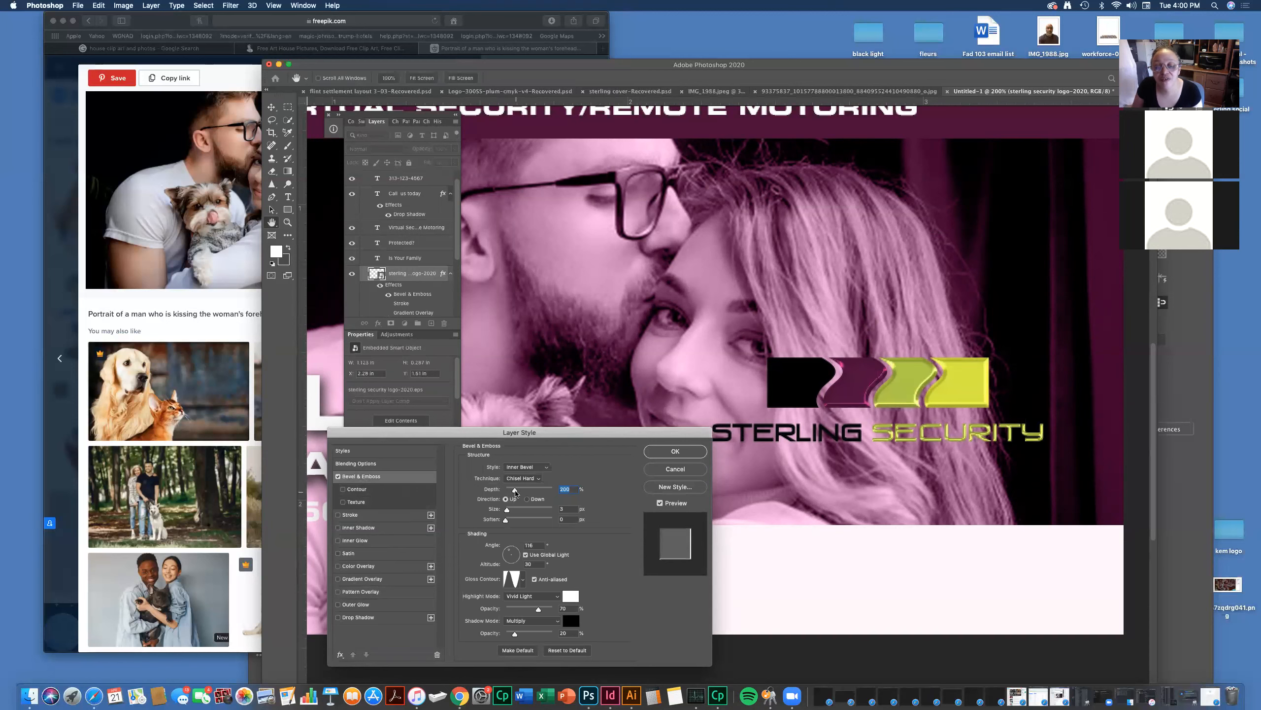
{"action": "left_click_drag", "start_coordinate": [514, 490], "coordinate": [504, 490]}
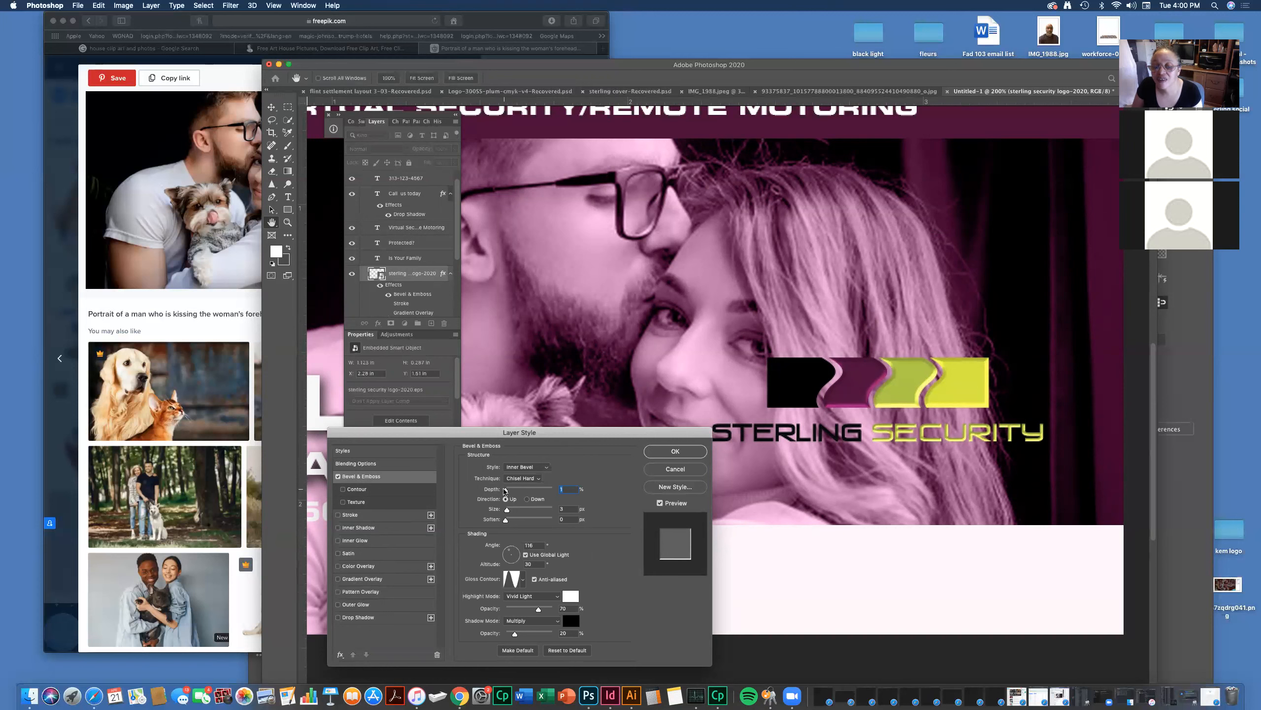
{"action": "left_click_drag", "start_coordinate": [507, 510], "coordinate": [505, 511]}
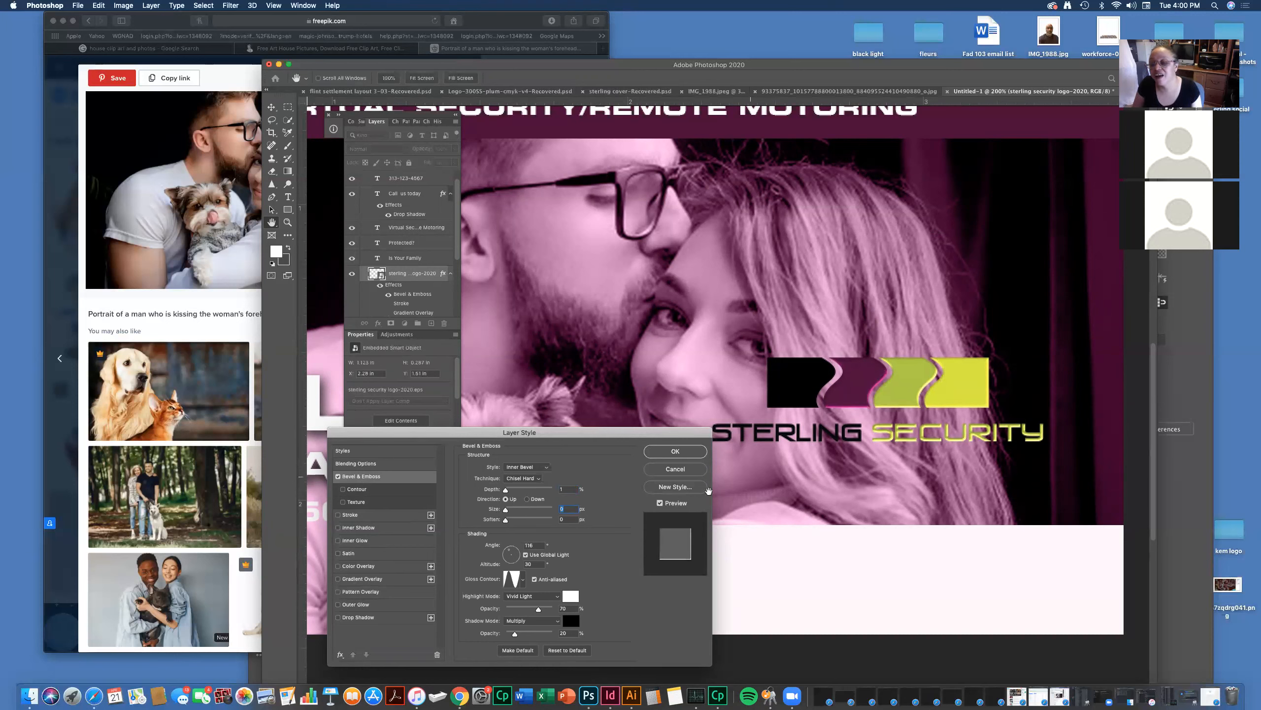
{"action": "left_click", "coordinate": [675, 469]}
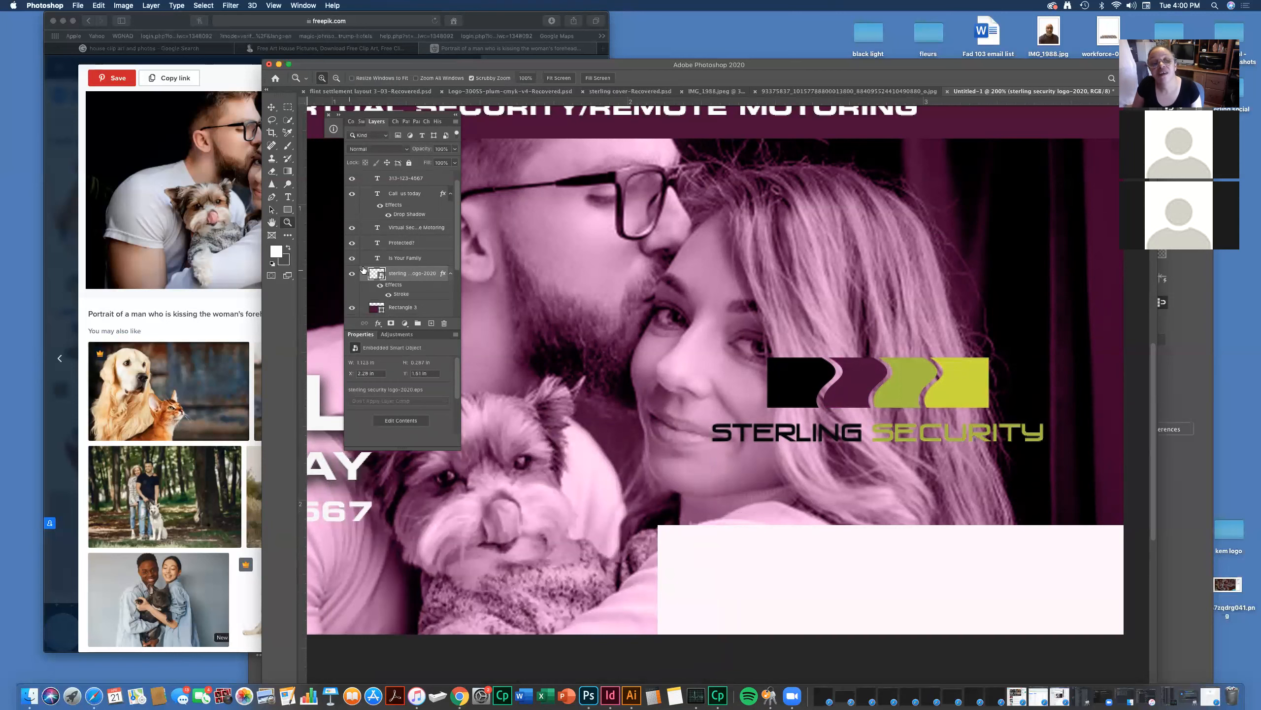
- Move the logo down onto the near-white box and reorder the purple Rectangle 3 tint layer below the box's layer
{"action": "left_click", "coordinate": [271, 107]}
{"action": "left_click_drag", "start_coordinate": [819, 379], "coordinate": [833, 555]}
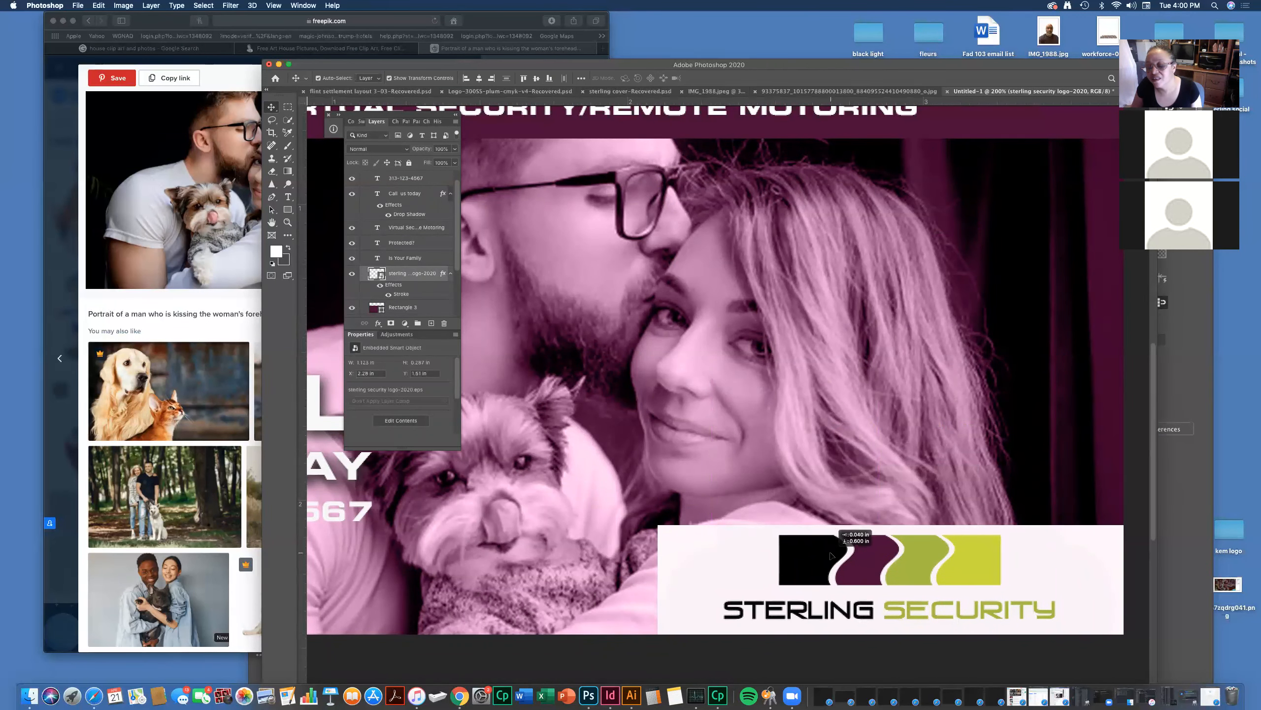
{"action": "left_click", "coordinate": [1106, 555]}
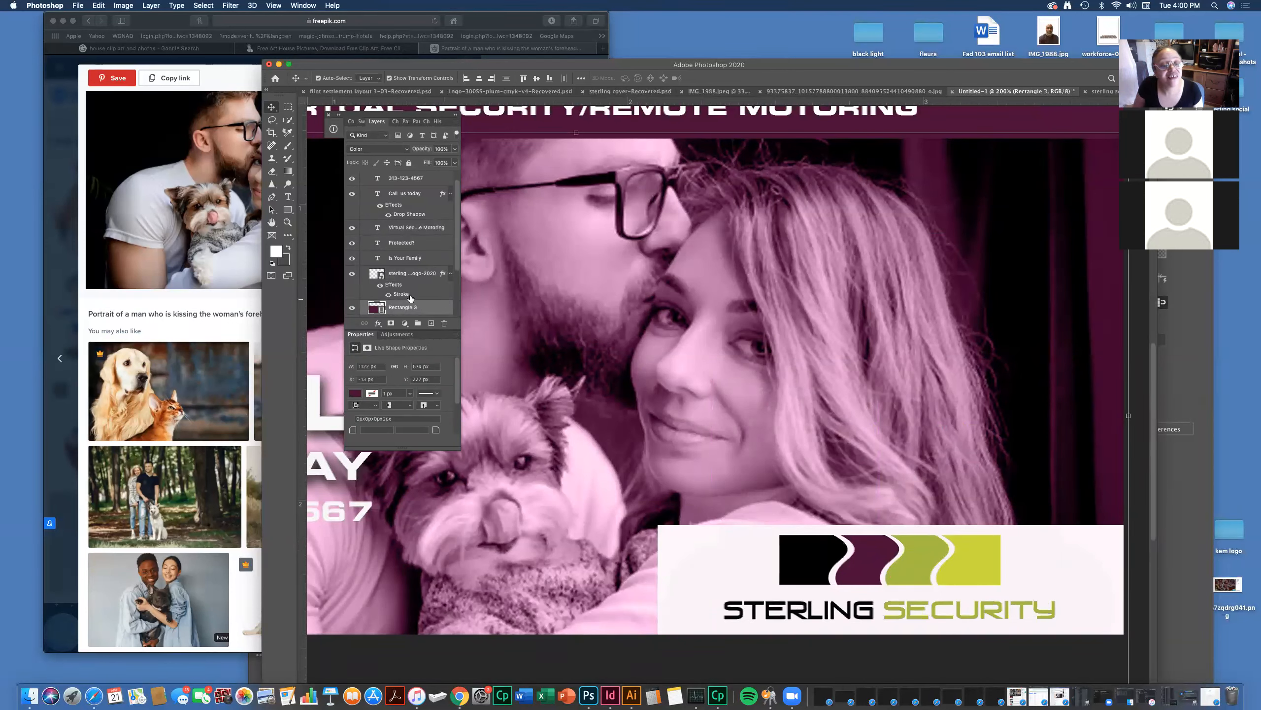
{"action": "scroll", "coordinate": [426, 298], "scroll_direction": "down", "scroll_amount": 2}
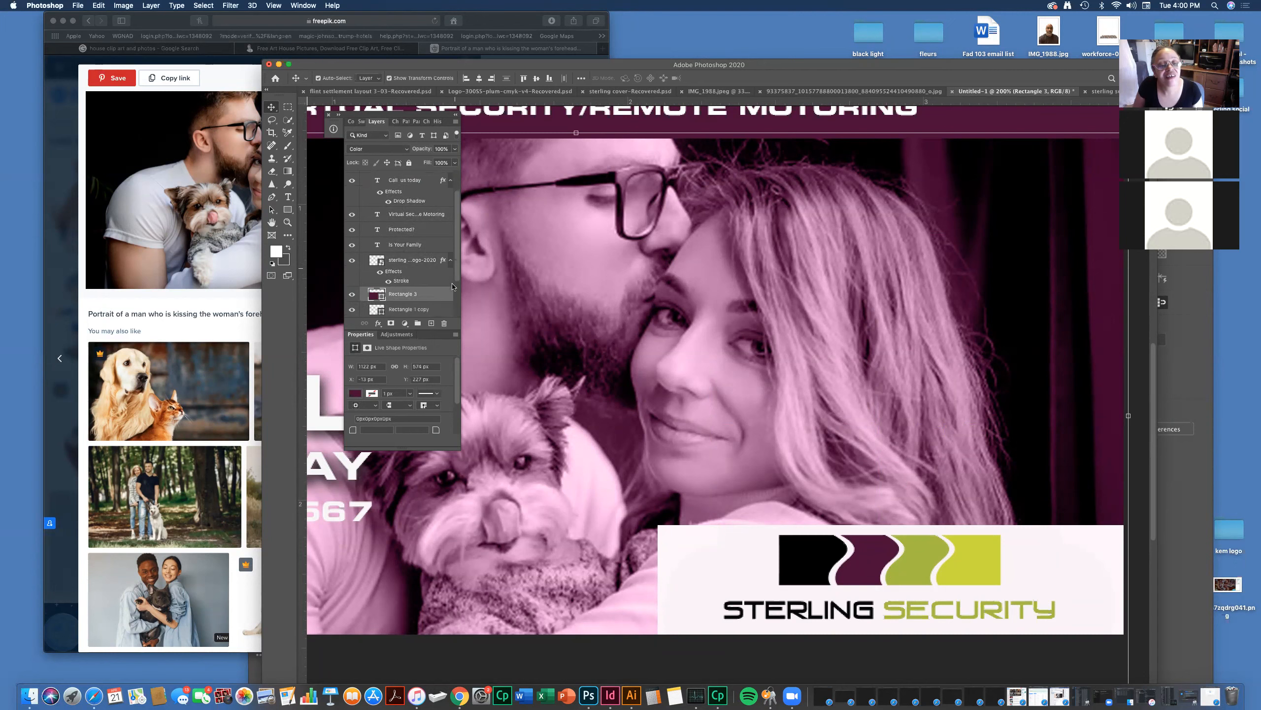
{"action": "left_click_drag", "start_coordinate": [429, 282], "coordinate": [428, 303]}
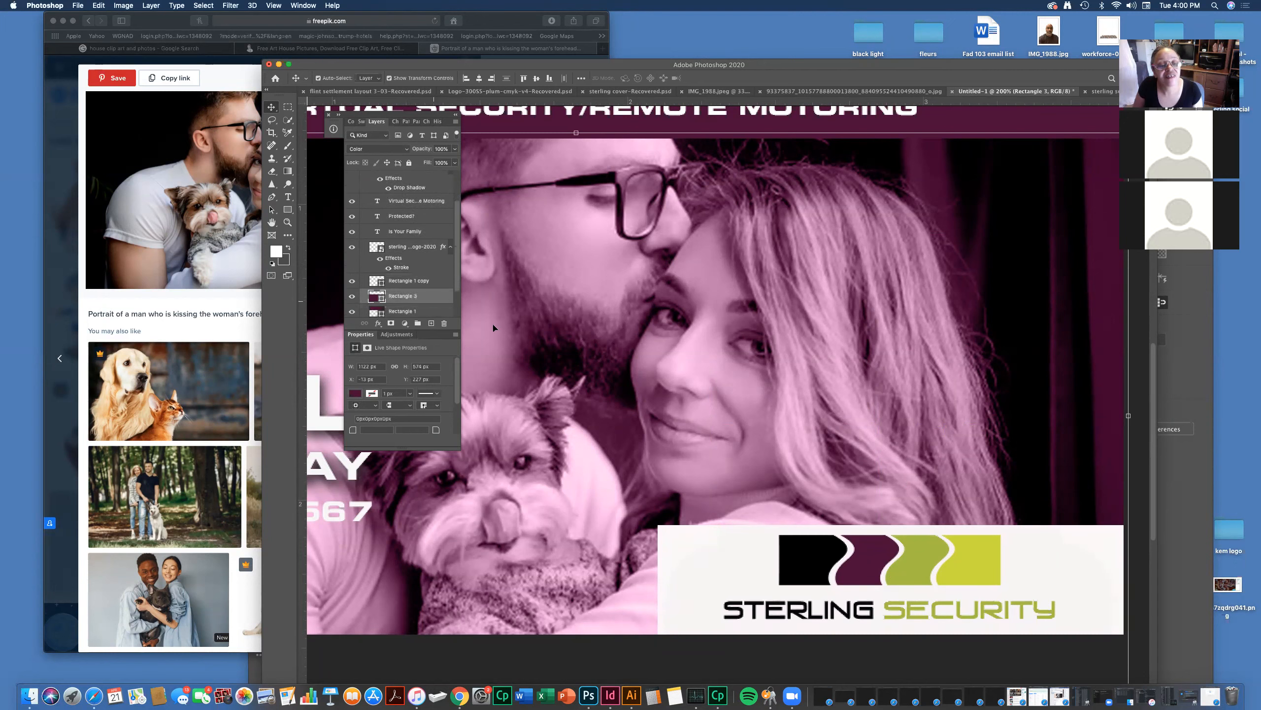
- Reduce the opacity of the near-white box behind the logo to about 76%
{"action": "left_click", "coordinate": [977, 552]}
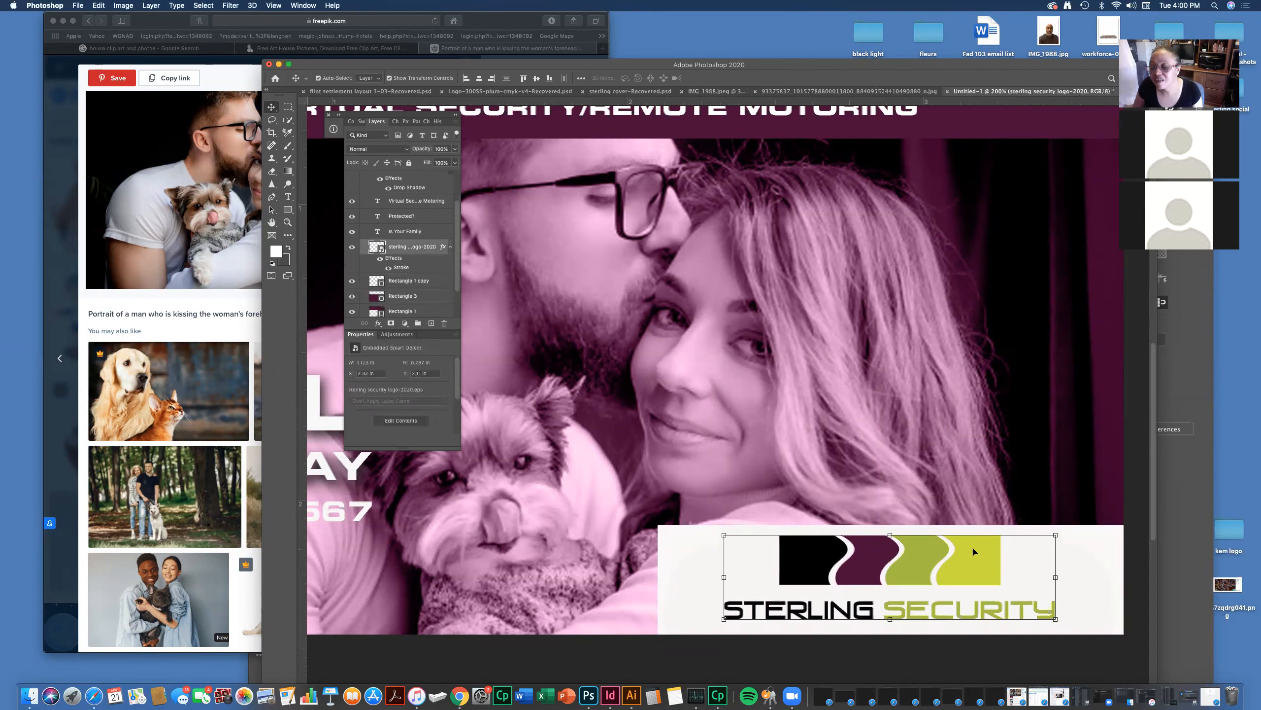
{"action": "left_click", "coordinate": [1099, 567]}
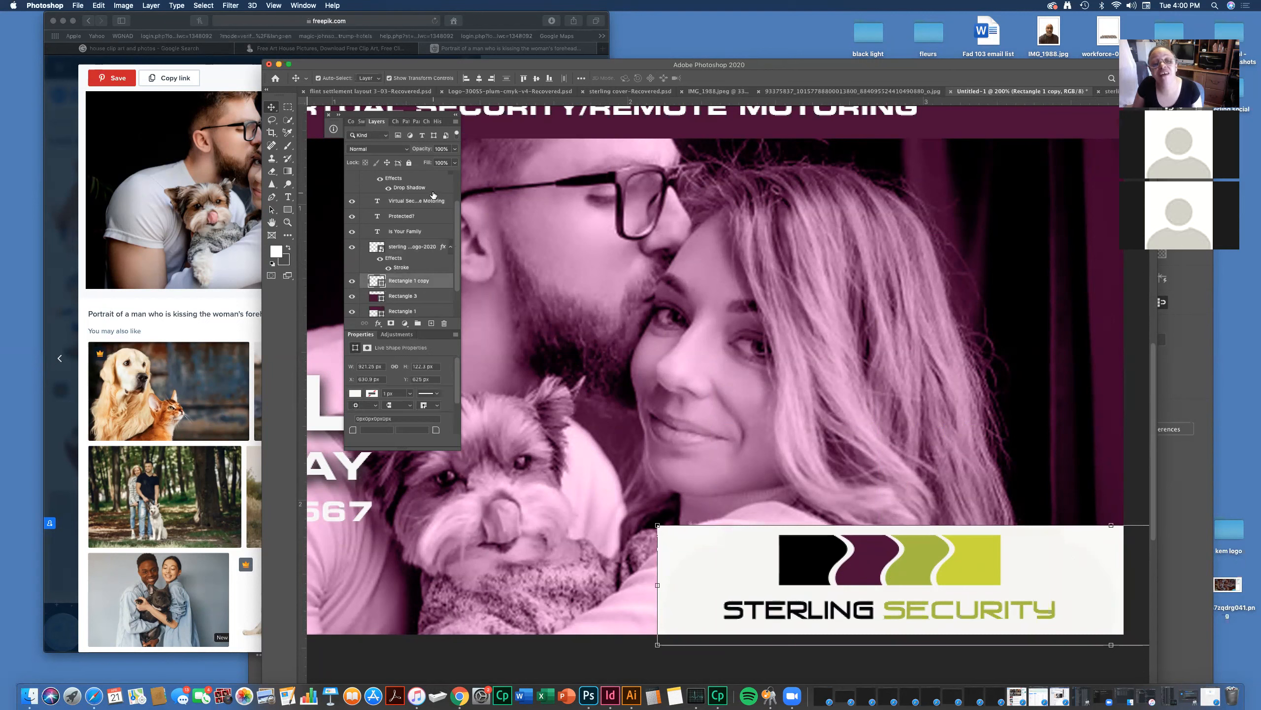
{"action": "left_click", "coordinate": [454, 151]}
{"action": "mouse_move", "coordinate": [431, 161]}
{"action": "left_mouse_down"}
{"action": "mouse_move", "coordinate": [444, 162]}
{"action": "mouse_move", "coordinate": [410, 162]}
{"action": "mouse_move", "coordinate": [444, 161]}
{"action": "left_mouse_up"}
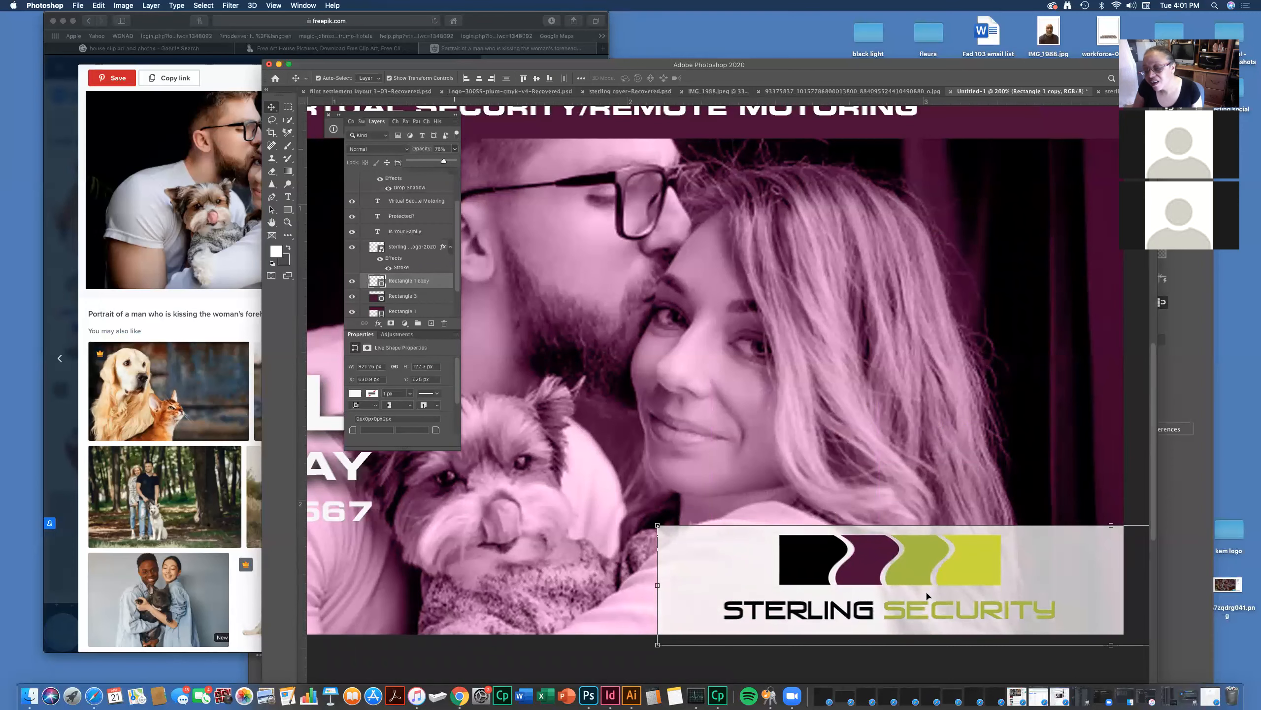
- Try a drop shadow with increased distance on the logo, and discard the layer style changes
{"action": "left_click", "coordinate": [1038, 612]}
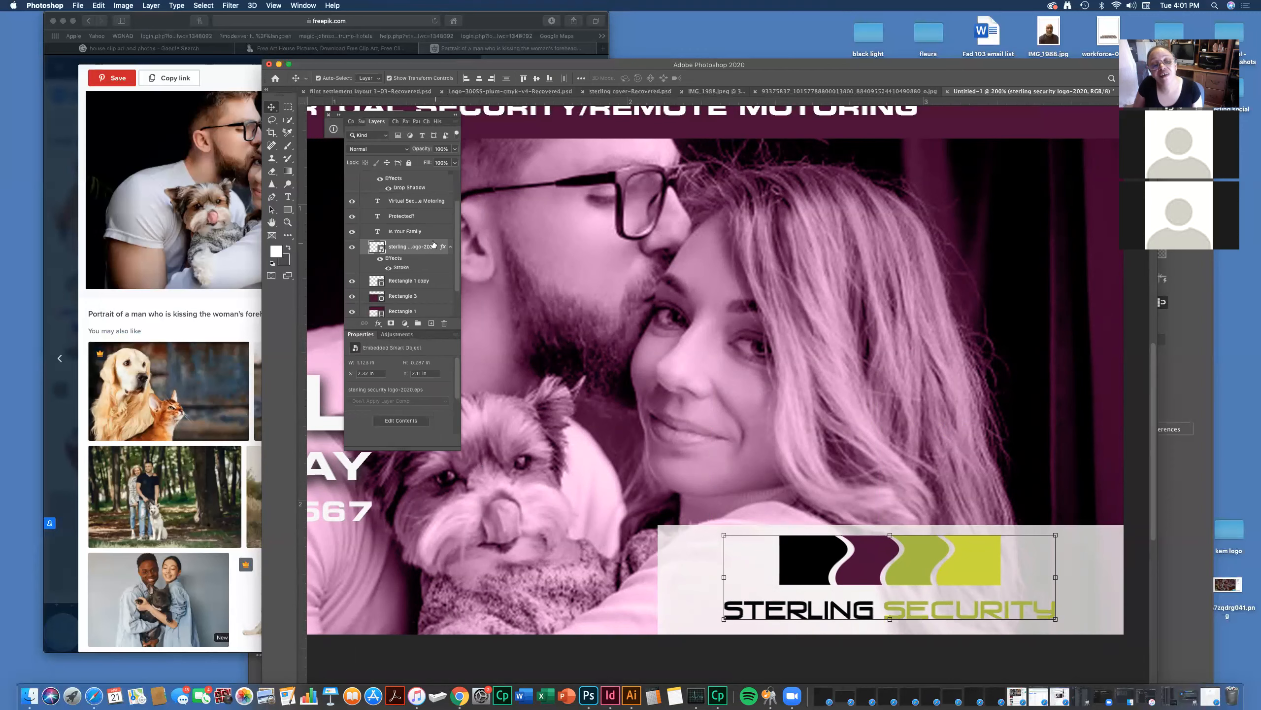
{"action": "double_click", "coordinate": [434, 244]}
{"action": "double_click", "coordinate": [445, 245]}
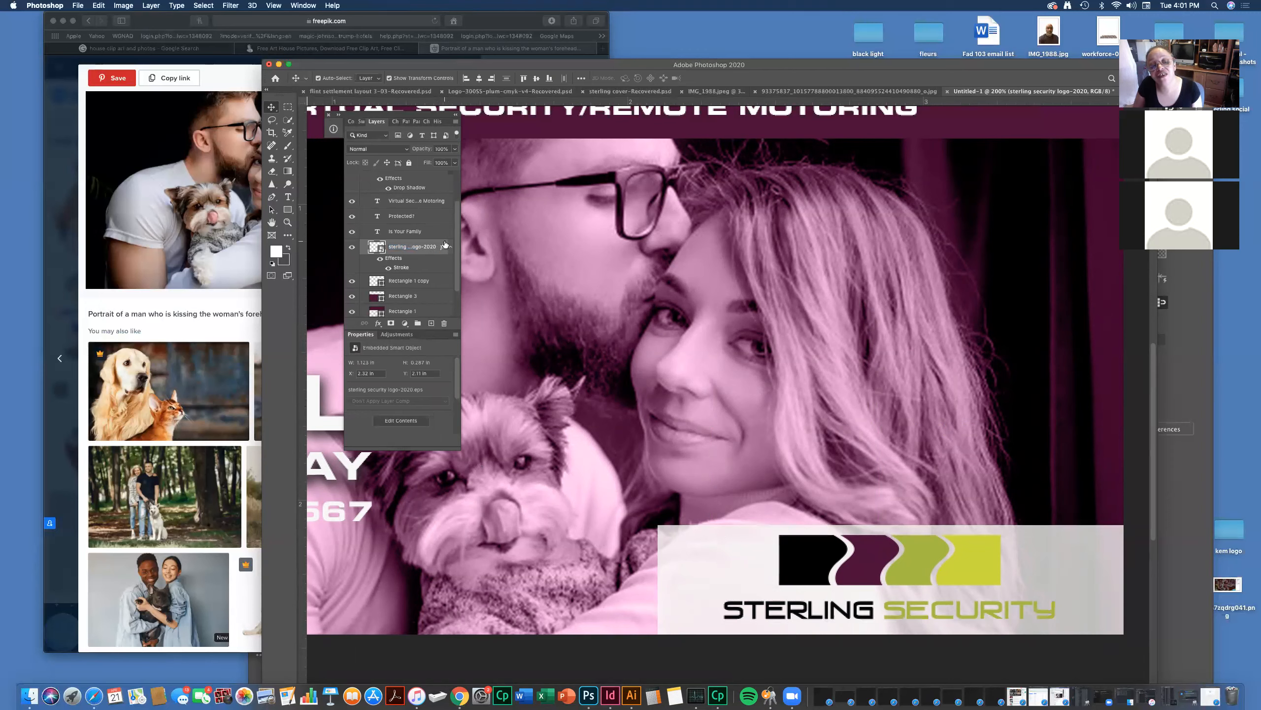
{"action": "left_click", "coordinate": [444, 241]}
{"action": "double_click", "coordinate": [445, 245]}
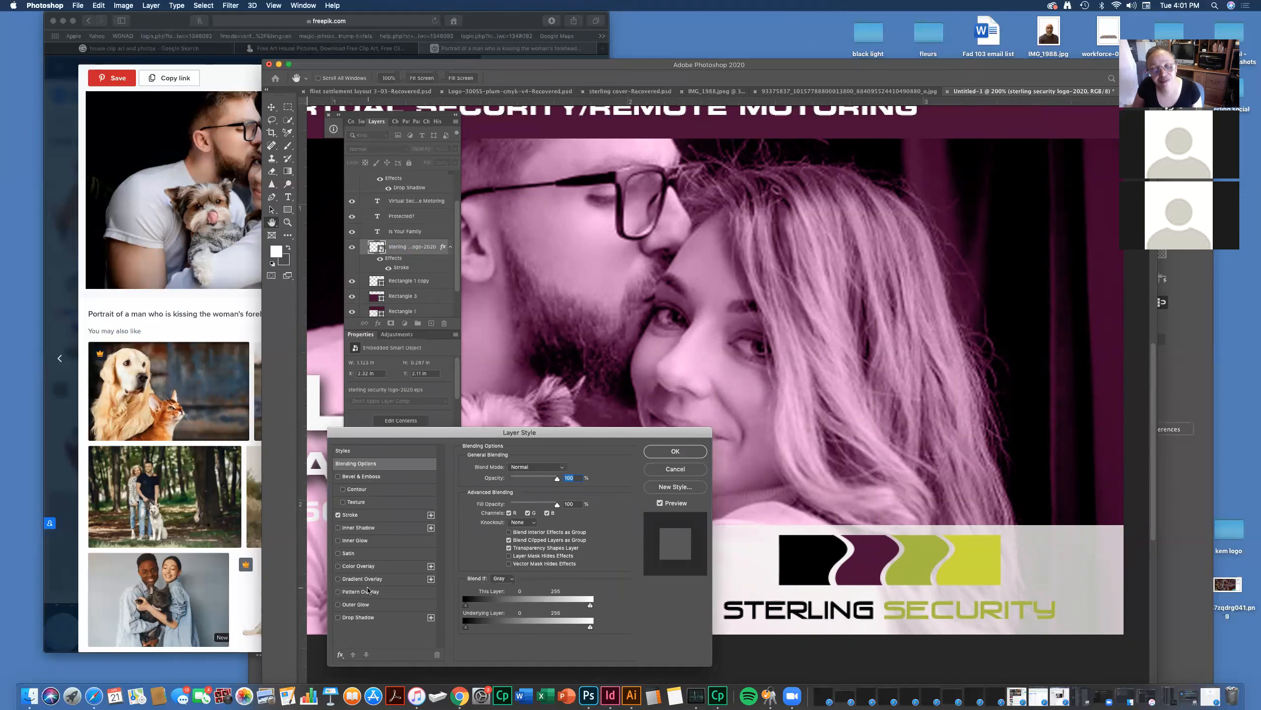
{"action": "left_click", "coordinate": [376, 618]}
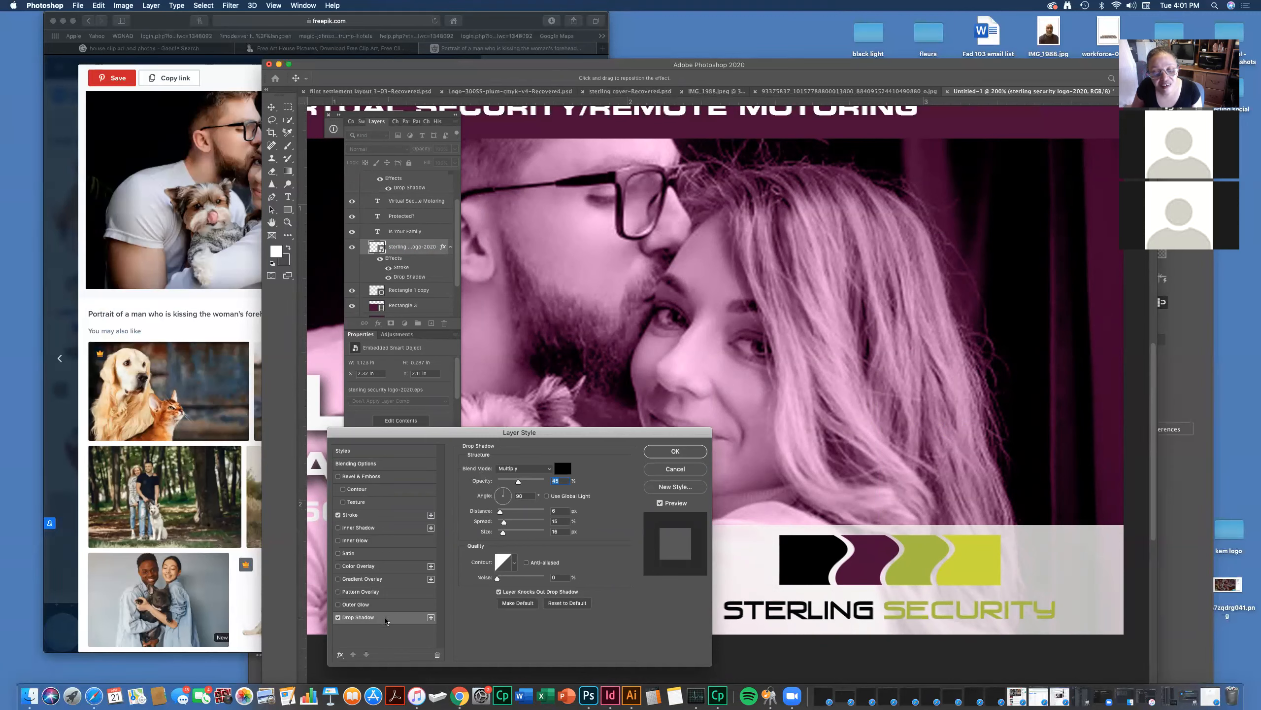
{"action": "left_click_drag", "start_coordinate": [500, 514], "coordinate": [514, 514]}
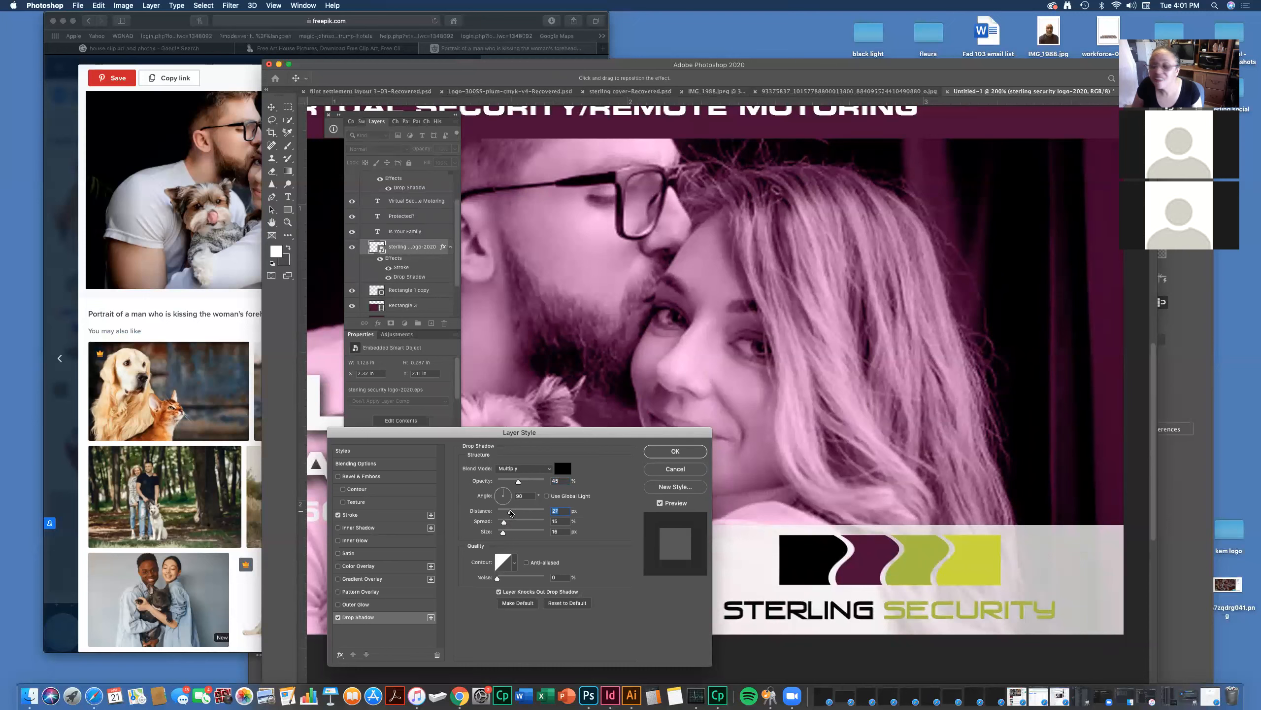
{"action": "left_click", "coordinate": [675, 468]}
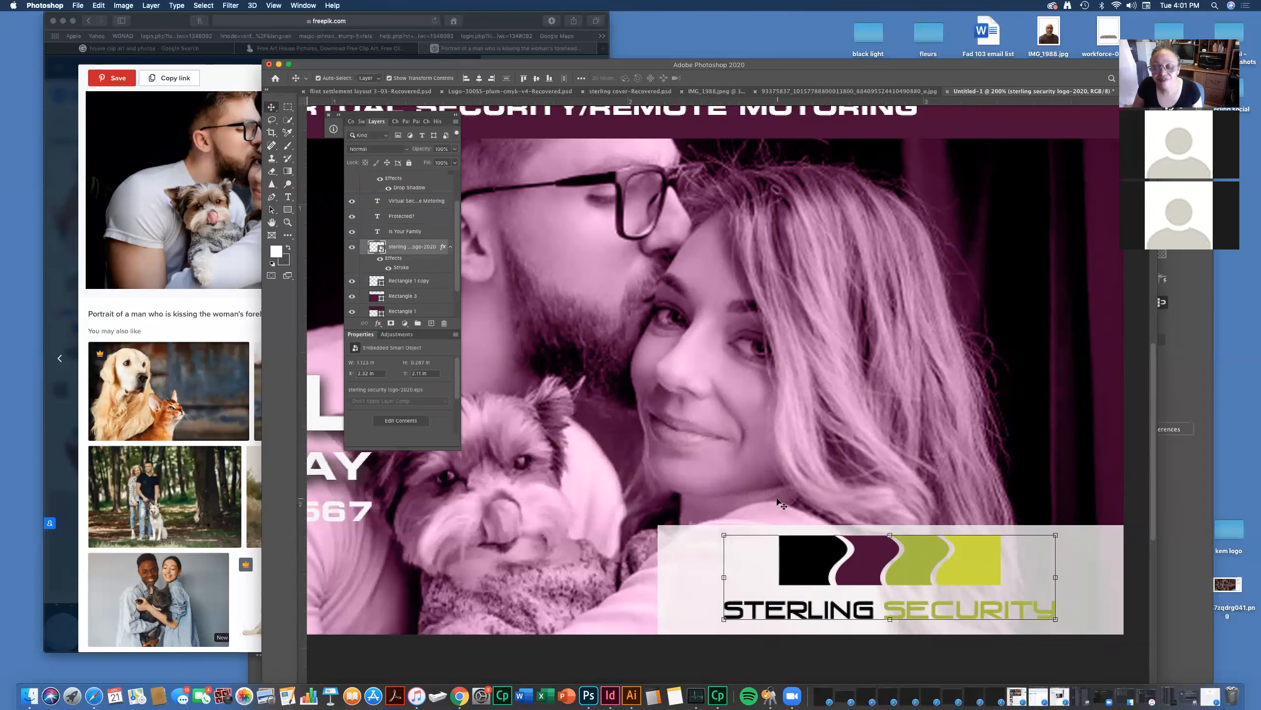
{"action": "left_click", "coordinate": [676, 610]}
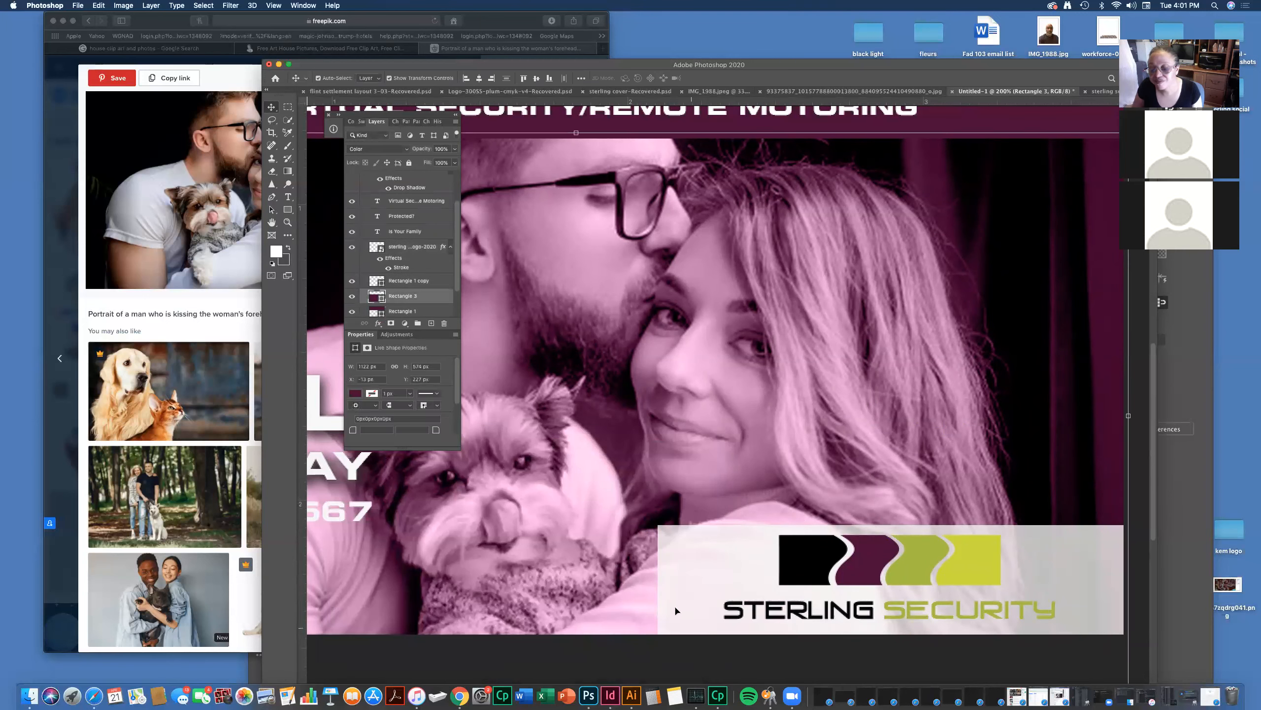
{"action": "left_click", "coordinate": [782, 564]}
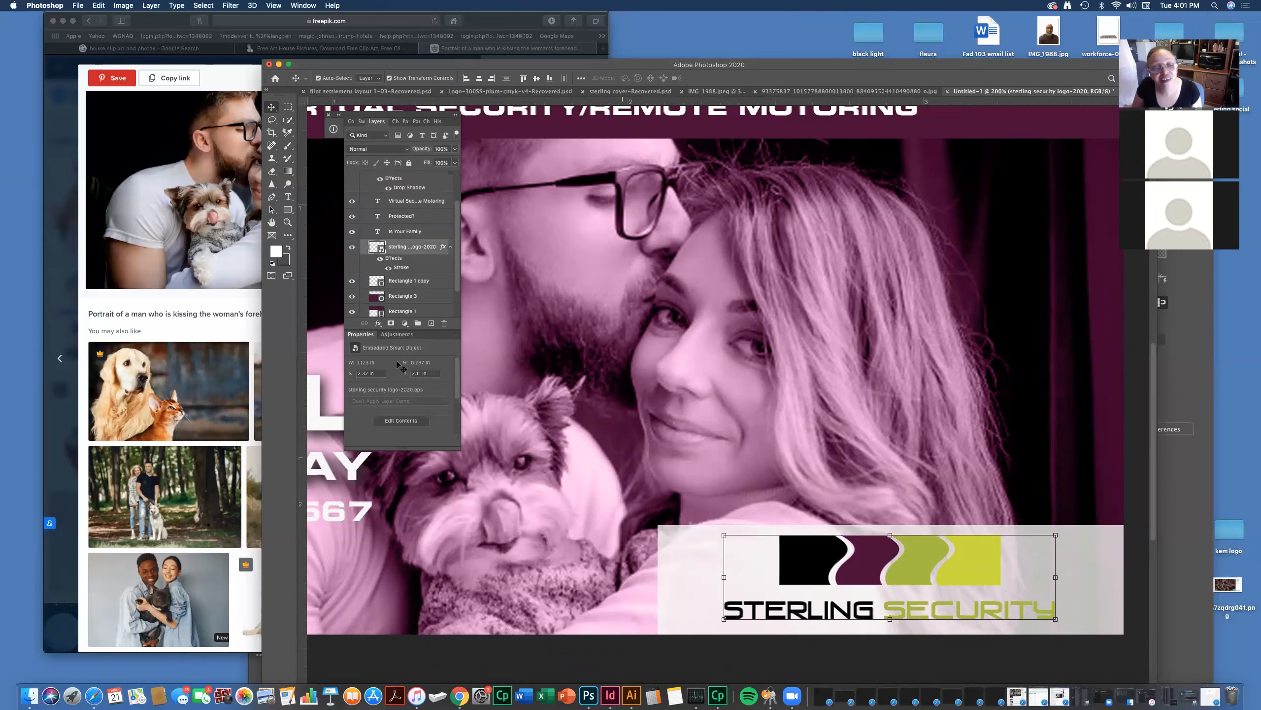
{"action": "left_click", "coordinate": [442, 240]}
{"action": "double_click", "coordinate": [442, 244]}
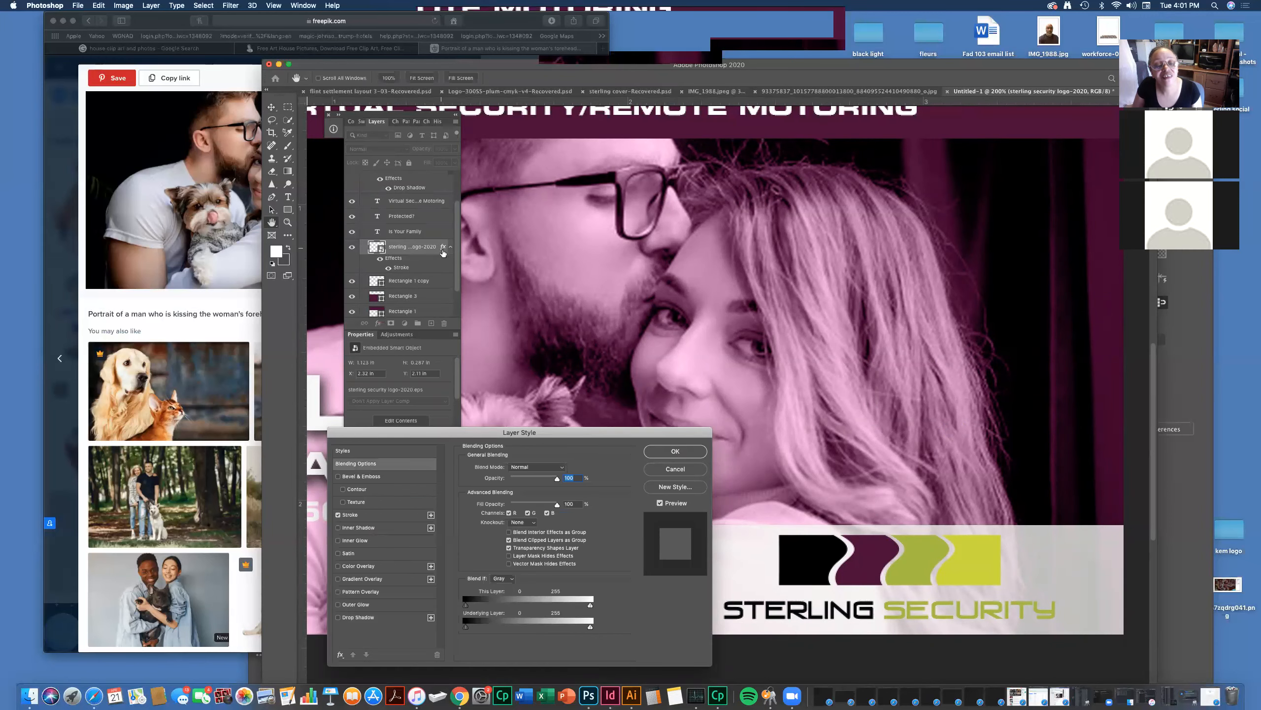
{"action": "left_click", "coordinate": [677, 469]}
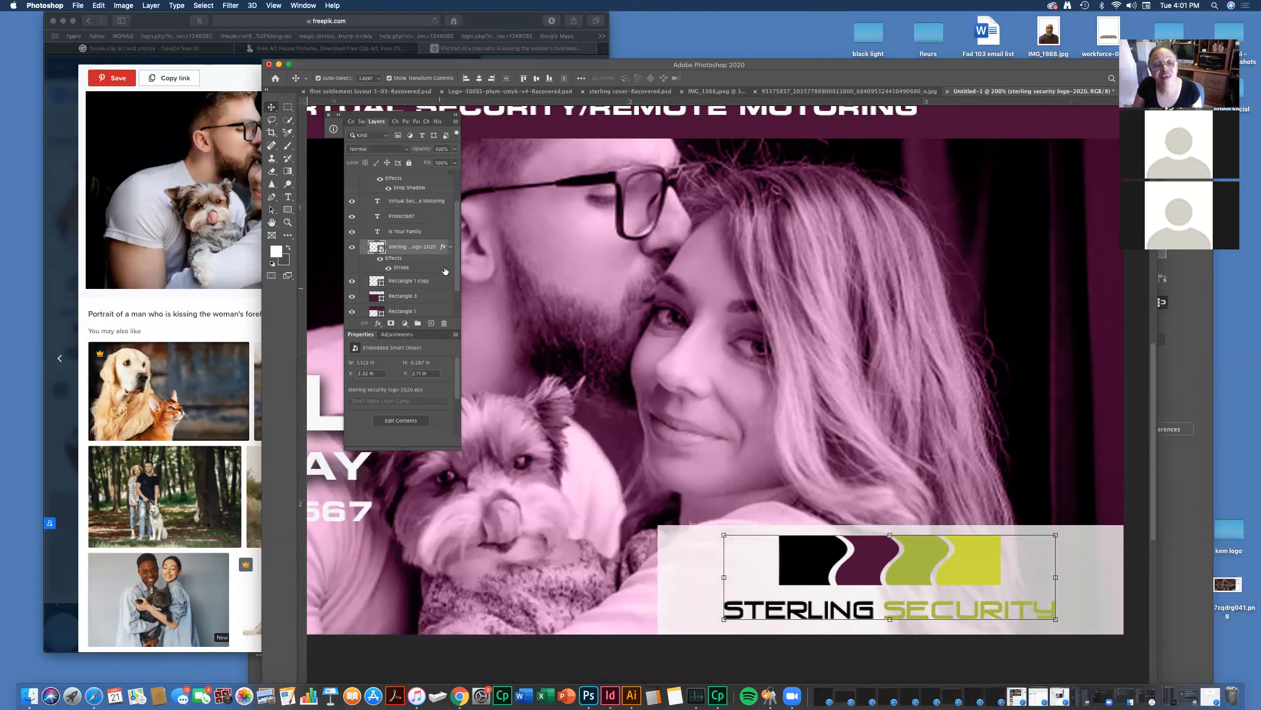
- Replace the logo's stroke with a drop shadow, leaving the outer glow and pattern overlay turned off
{"action": "double_click", "coordinate": [445, 252]}
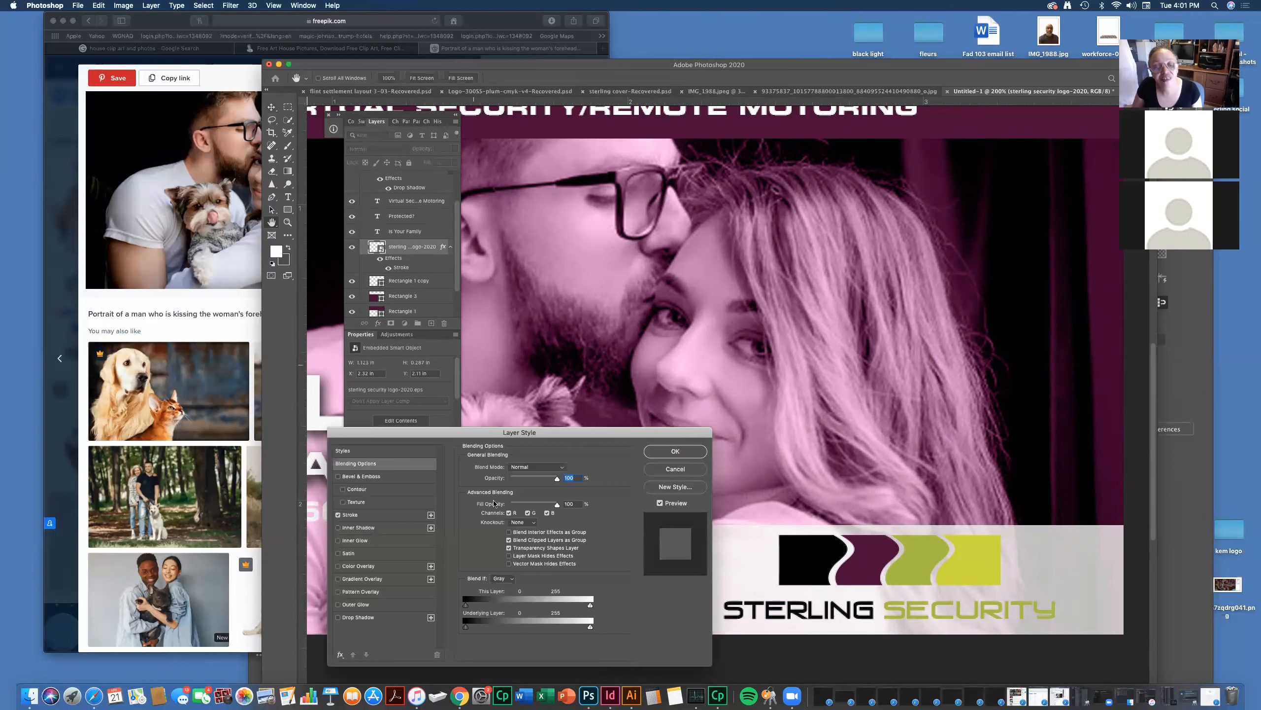
{"action": "left_click", "coordinate": [385, 517]}
{"action": "left_click", "coordinate": [356, 604]}
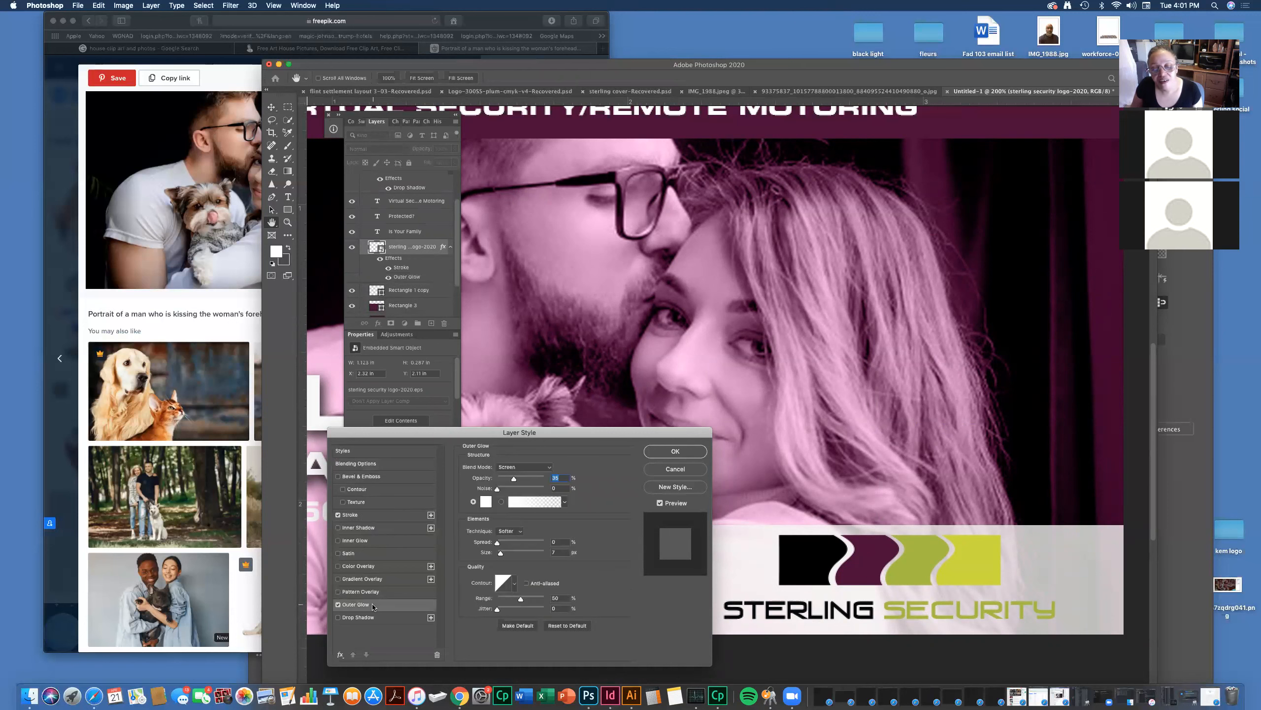
{"action": "left_click", "coordinate": [374, 596]}
{"action": "left_click", "coordinate": [372, 617]}
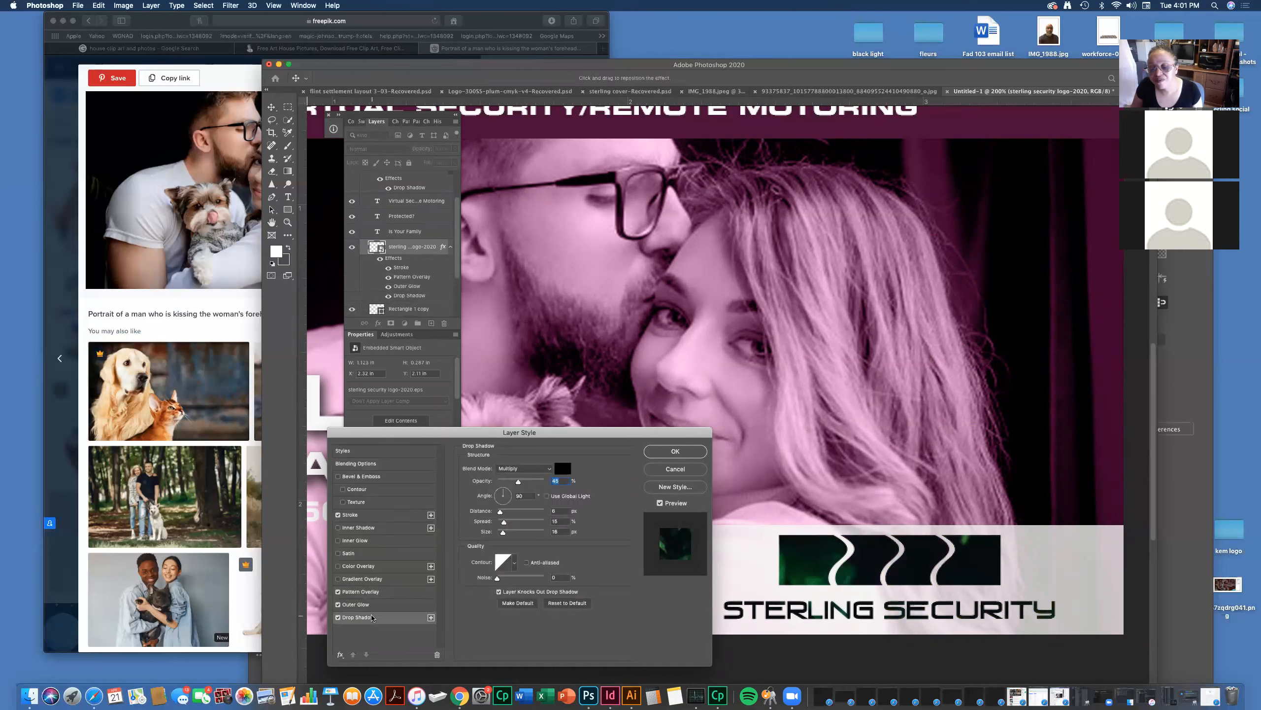
{"action": "left_click", "coordinate": [337, 604]}
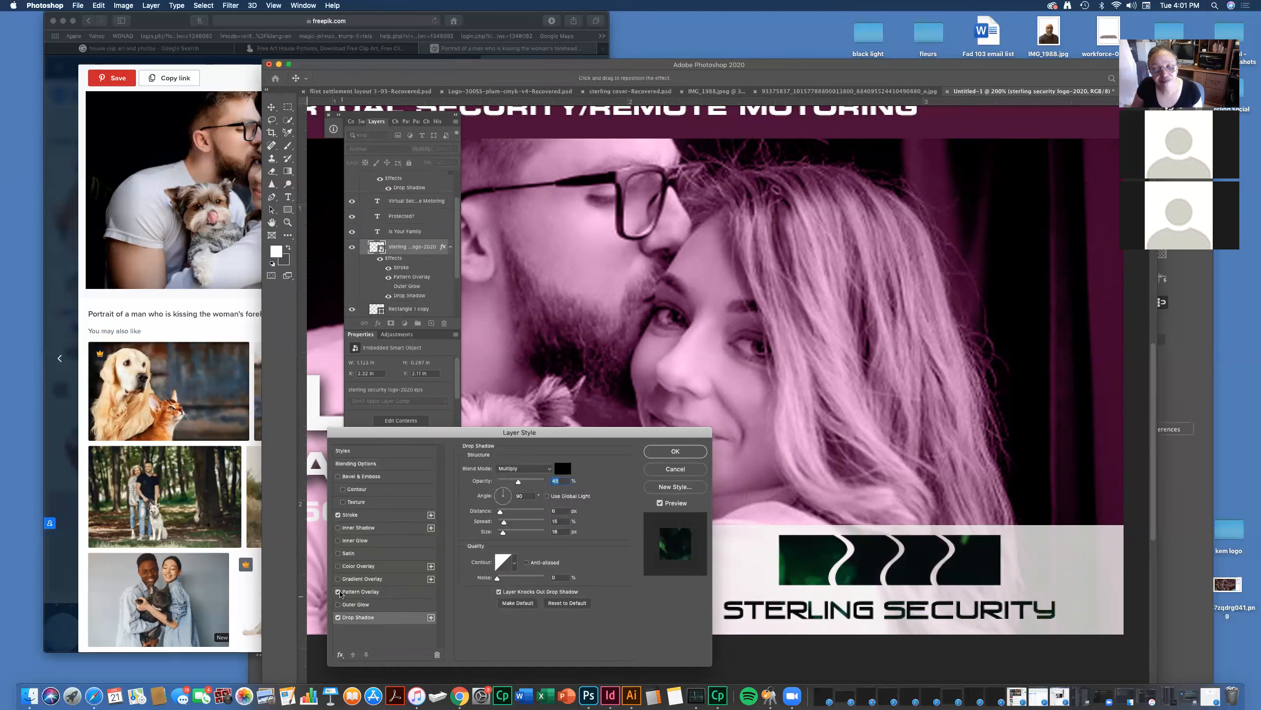
{"action": "left_click", "coordinate": [338, 591]}
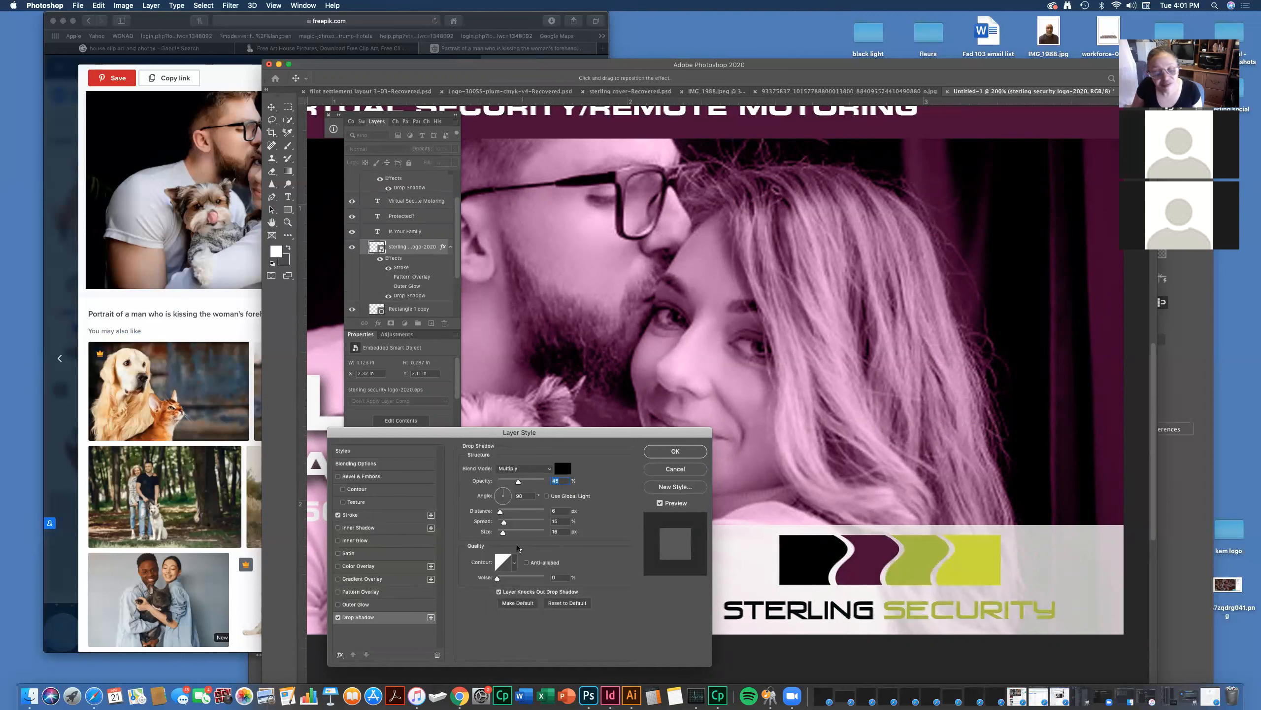
{"action": "left_click_drag", "start_coordinate": [518, 483], "coordinate": [520, 482]}
{"action": "left_click", "coordinate": [337, 515]}
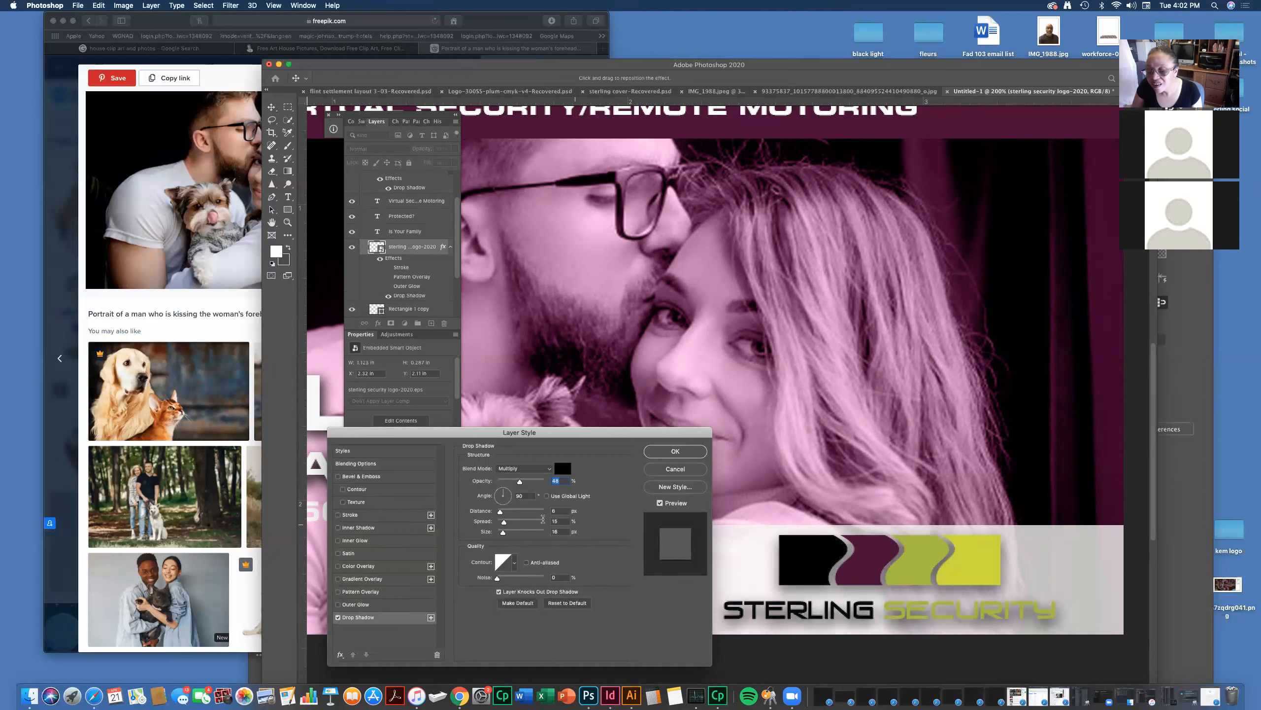
- Tighten the logo's drop shadow to 1 px size and 4% spread, and turn its light angle toward the upper left
{"action": "mouse_move", "coordinate": [520, 481]}
{"action": "left_mouse_down"}
{"action": "mouse_move", "coordinate": [506, 482]}
{"action": "mouse_move", "coordinate": [494, 521]}
{"action": "mouse_move", "coordinate": [523, 485]}
{"action": "left_mouse_up"}
{"action": "left_click_drag", "start_coordinate": [503, 532], "coordinate": [495, 532]}
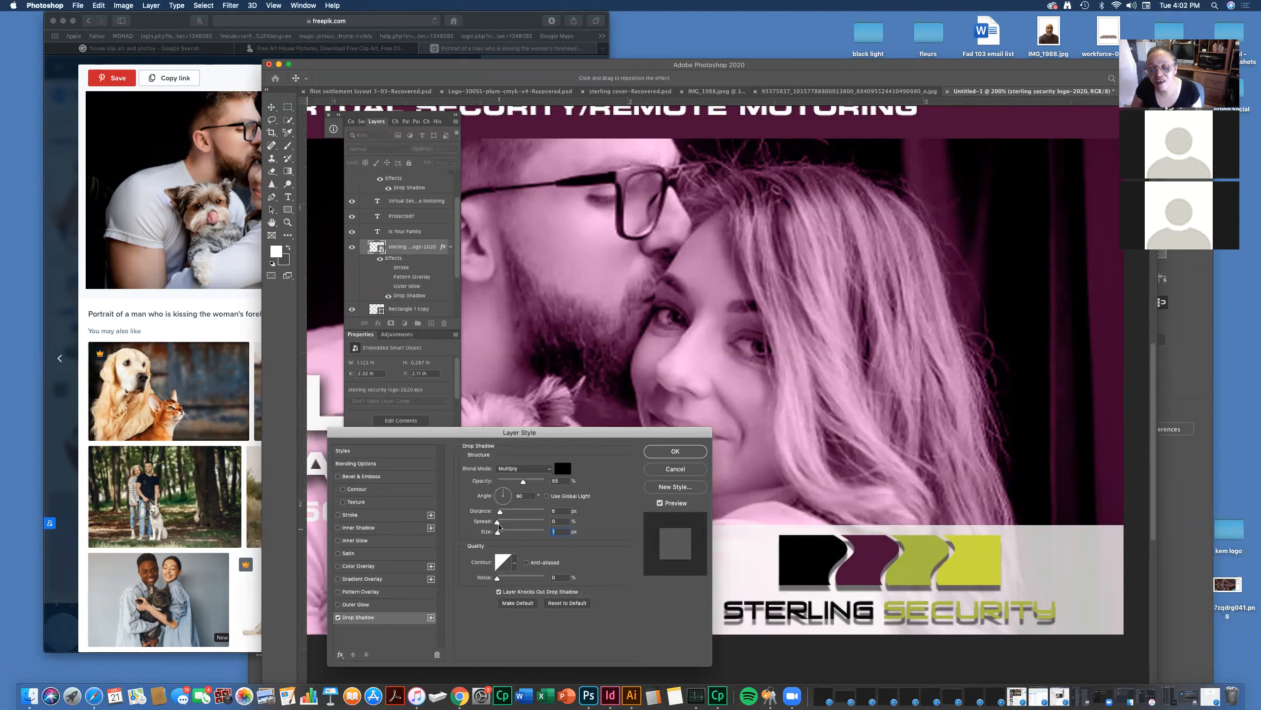
{"action": "left_click_drag", "start_coordinate": [497, 521], "coordinate": [501, 512]}
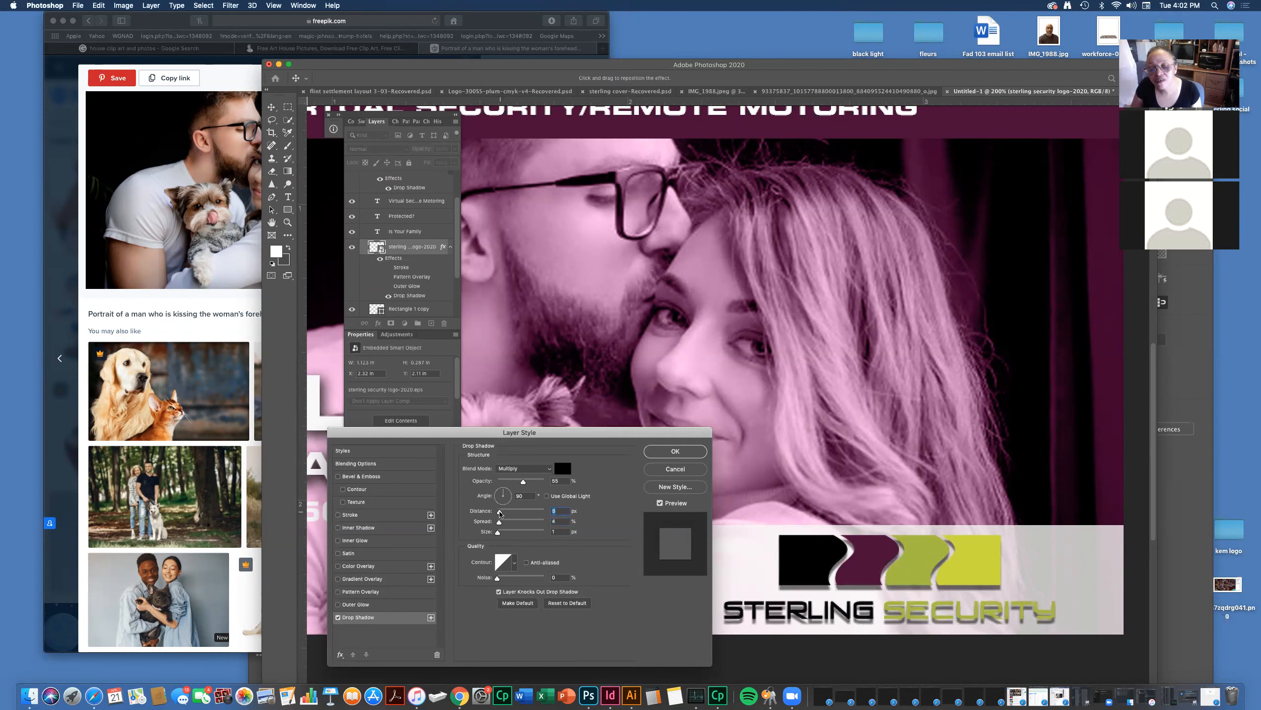
{"action": "left_click", "coordinate": [501, 492]}
{"action": "left_click", "coordinate": [500, 493]}
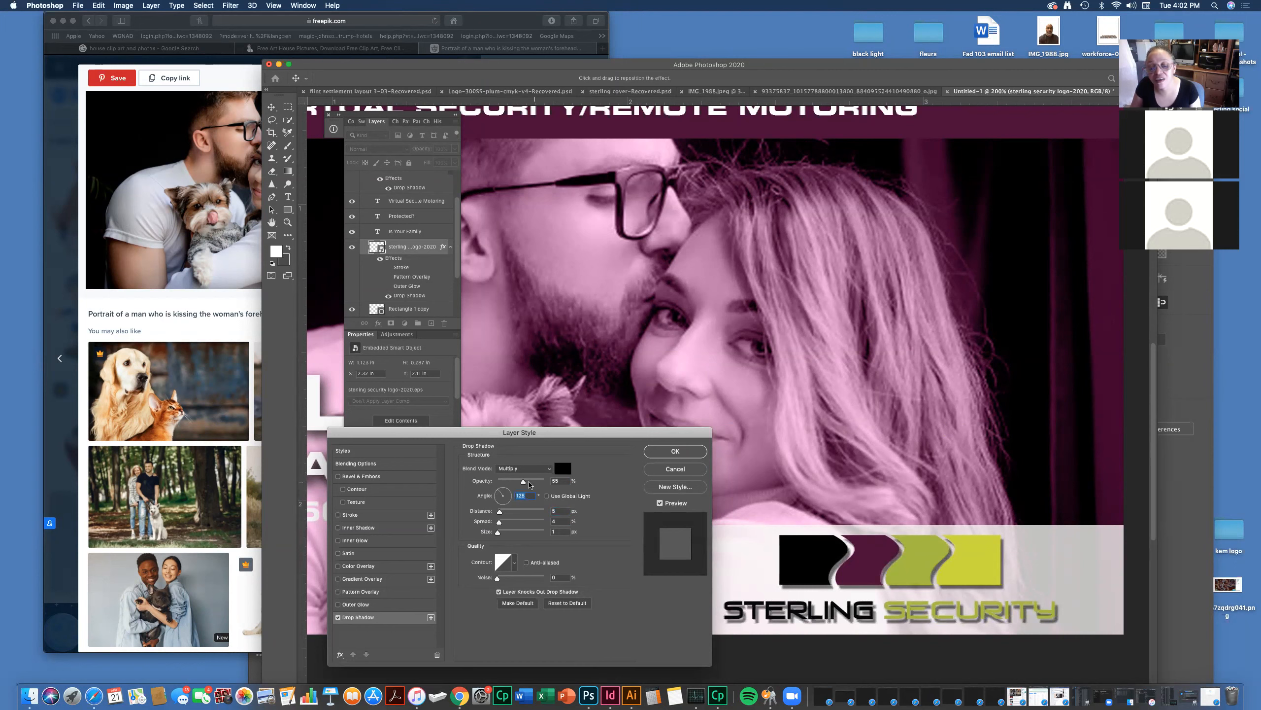
- Reduce the logo's drop shadow to 27% opacity and 2 px distance, add slight noise, and apply the layer style
{"action": "left_click_drag", "start_coordinate": [523, 481], "coordinate": [510, 483]}
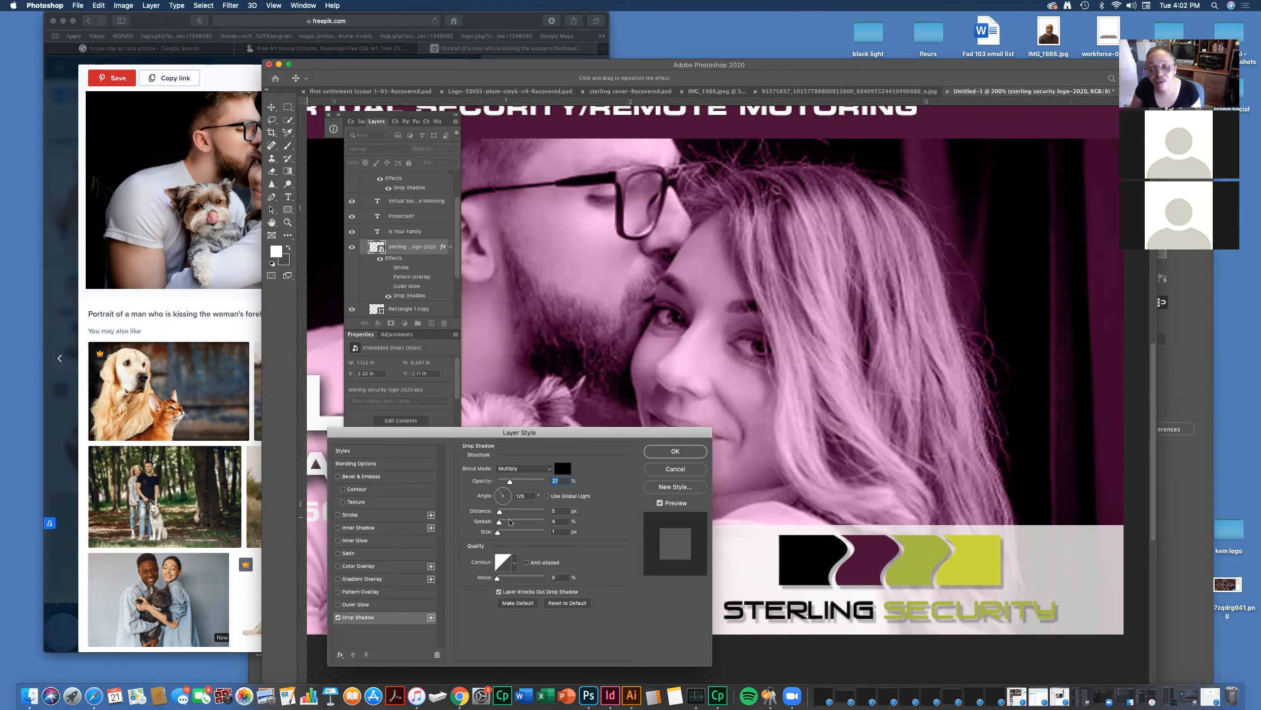
{"action": "left_click_drag", "start_coordinate": [778, 640], "coordinate": [732, 622]}
{"action": "left_click_drag", "start_coordinate": [497, 578], "coordinate": [504, 581]}
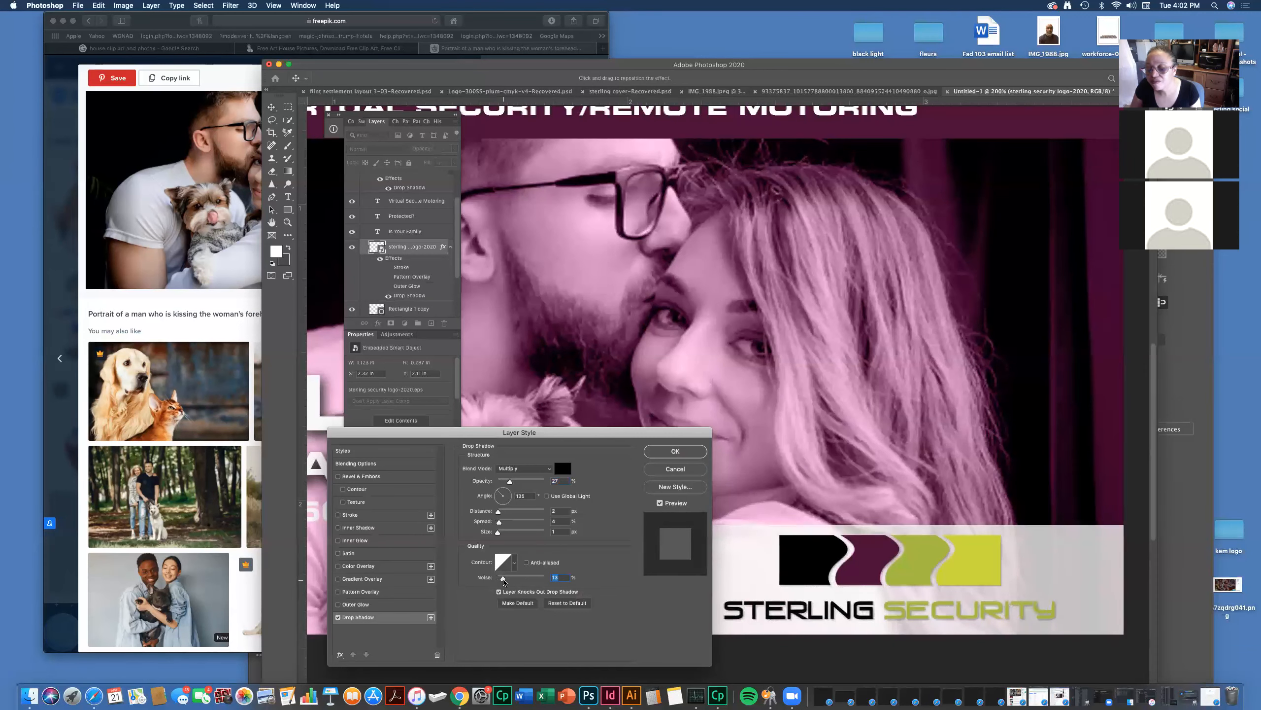
{"action": "left_click", "coordinate": [675, 453]}
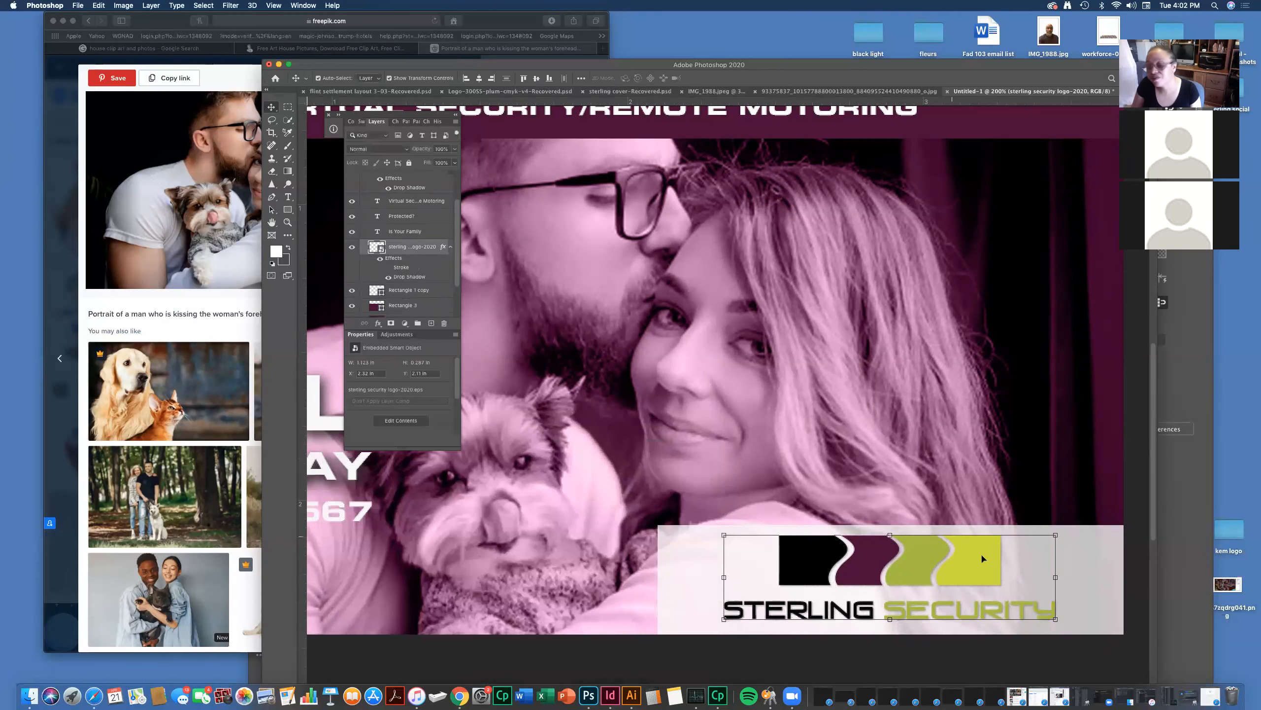
- Raise the opacity of the near-white box behind the logo to about 93%
{"action": "left_click", "coordinate": [1100, 573]}
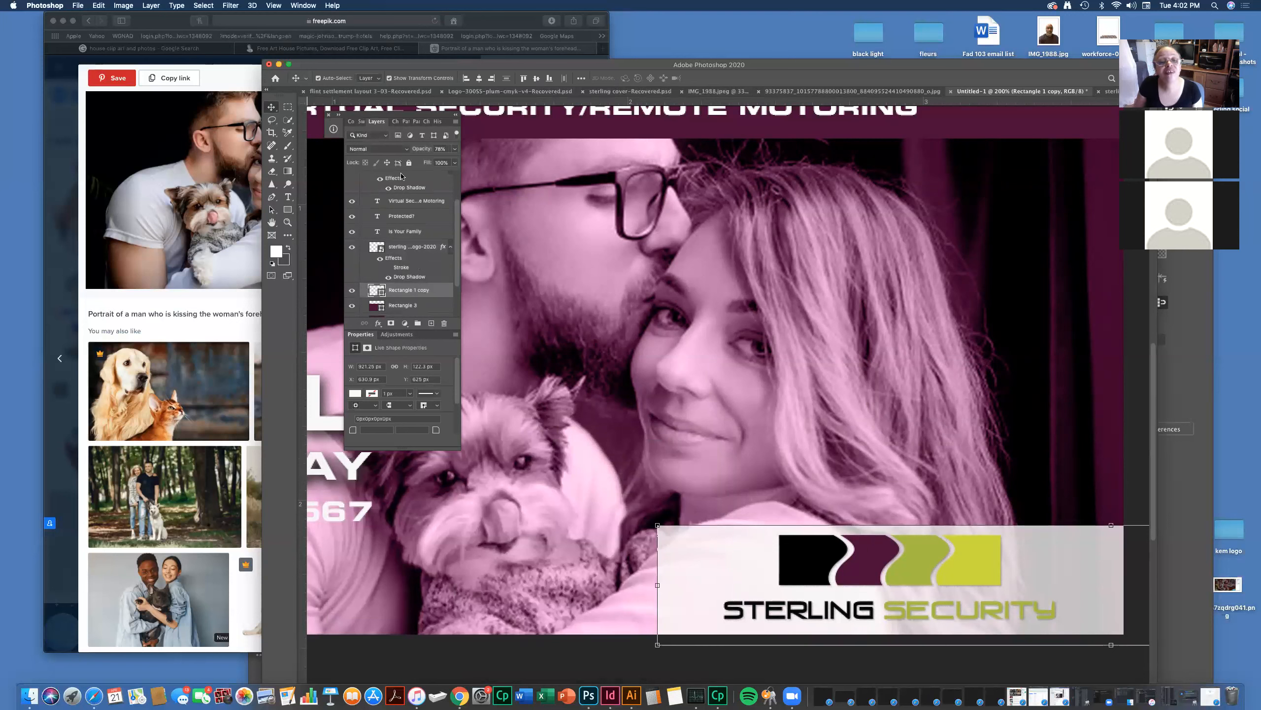
{"action": "left_click", "coordinate": [454, 149]}
{"action": "left_click_drag", "start_coordinate": [444, 164], "coordinate": [451, 163]}
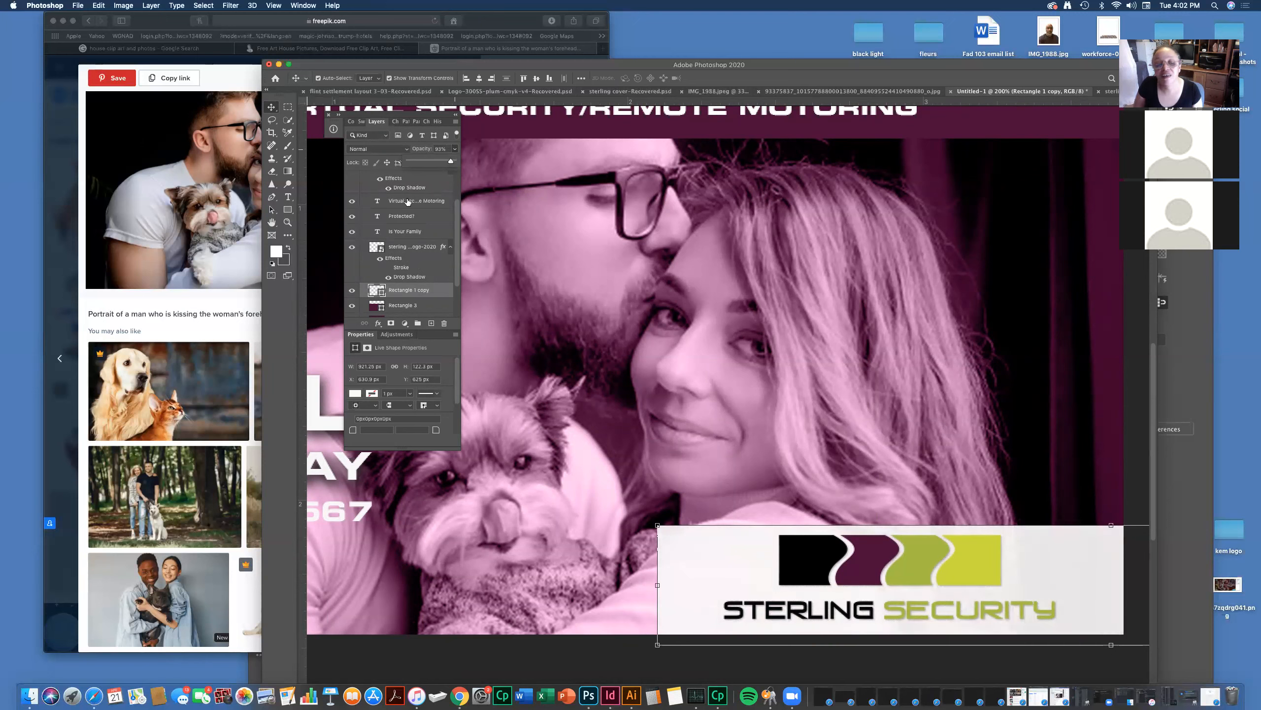
{"action": "left_click", "coordinate": [733, 399]}
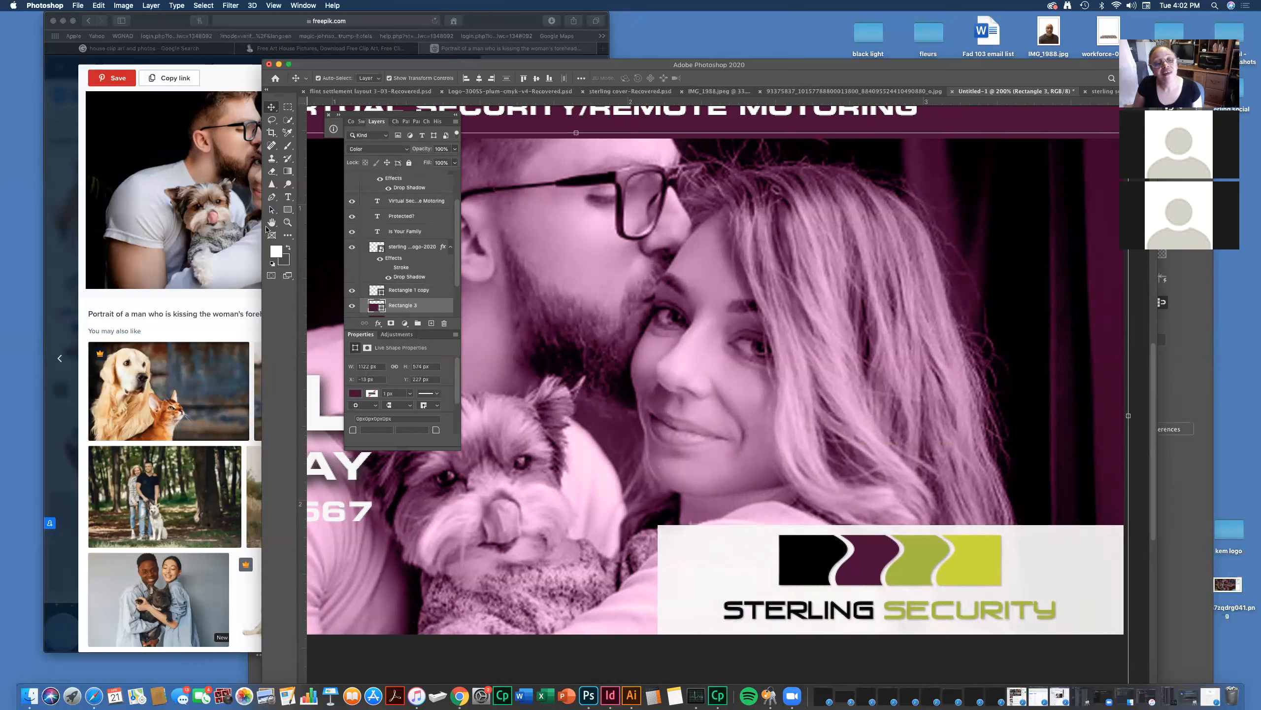
- Zoom out to 50% to compare both artboards side by side, and move the floating layer controls and document window clear of them
{"action": "left_click", "coordinate": [286, 224]}
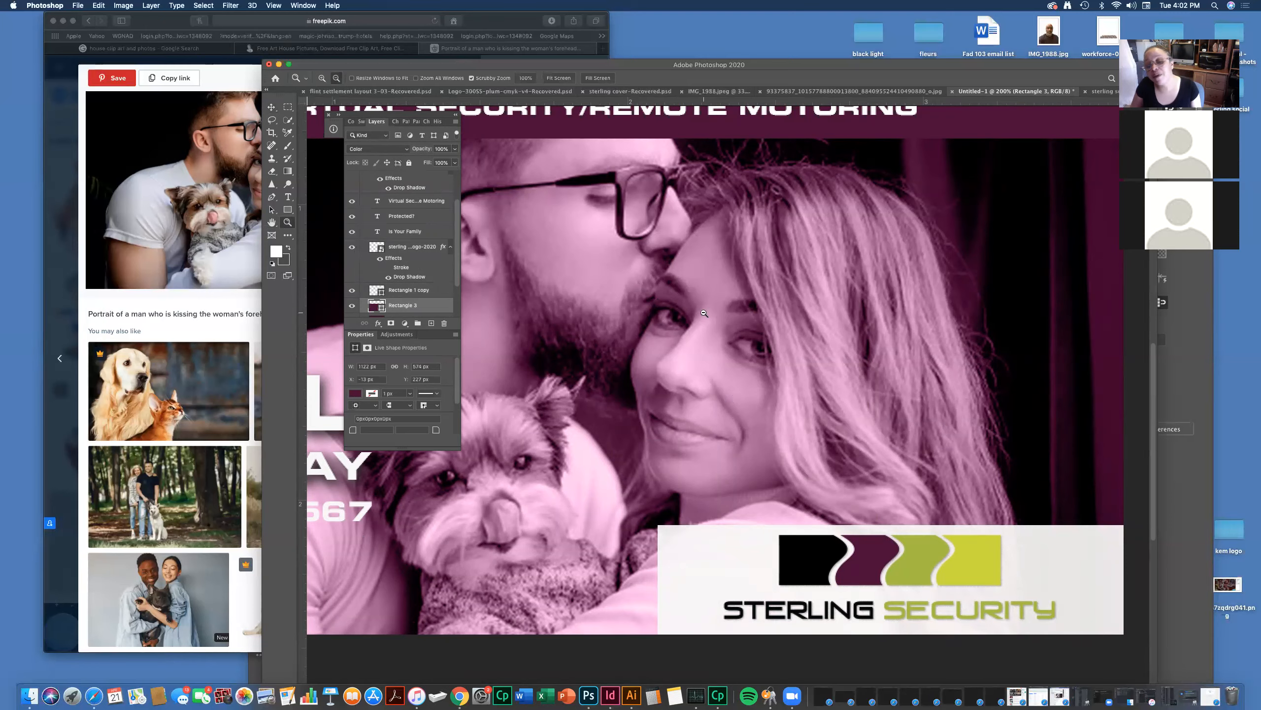
{"action": "left_click", "coordinate": [697, 319], "text": "alt"}
{"action": "left_click", "coordinate": [698, 320], "text": "alt"}
{"action": "scroll", "coordinate": [698, 320], "scroll_direction": "left", "scroll_amount": 10}
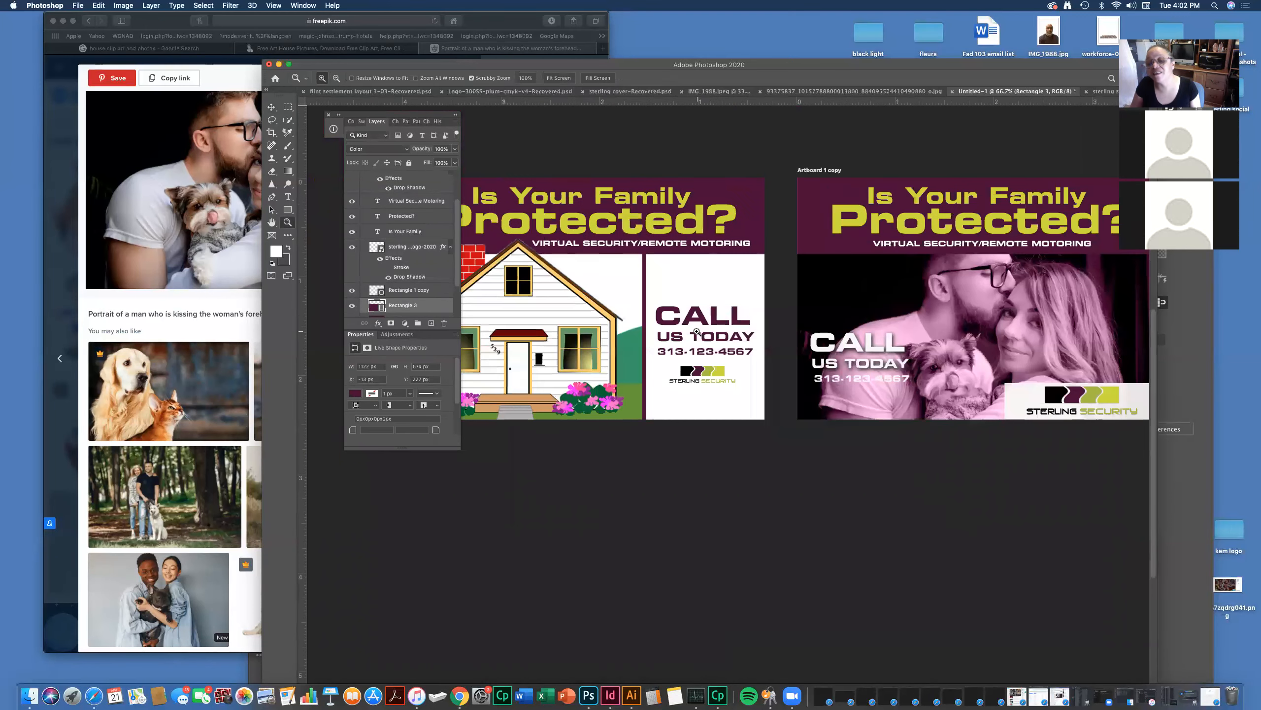
{"action": "left_click", "coordinate": [696, 330], "text": "alt"}
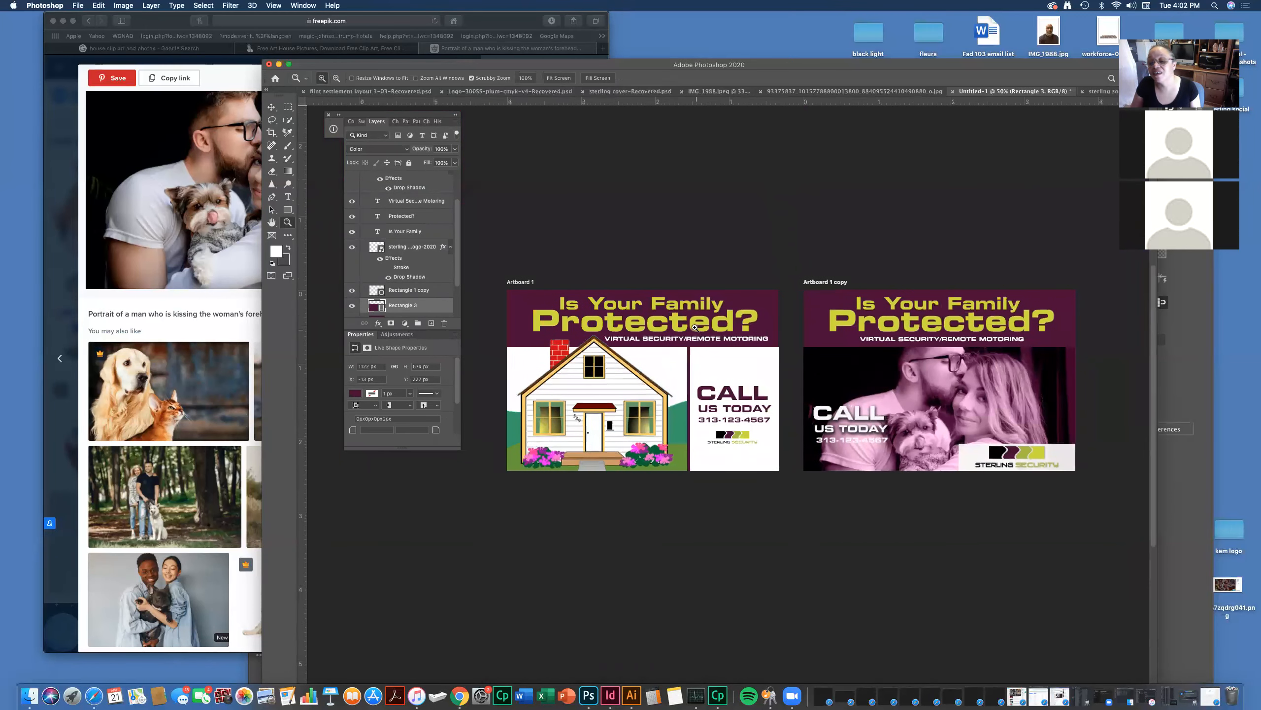
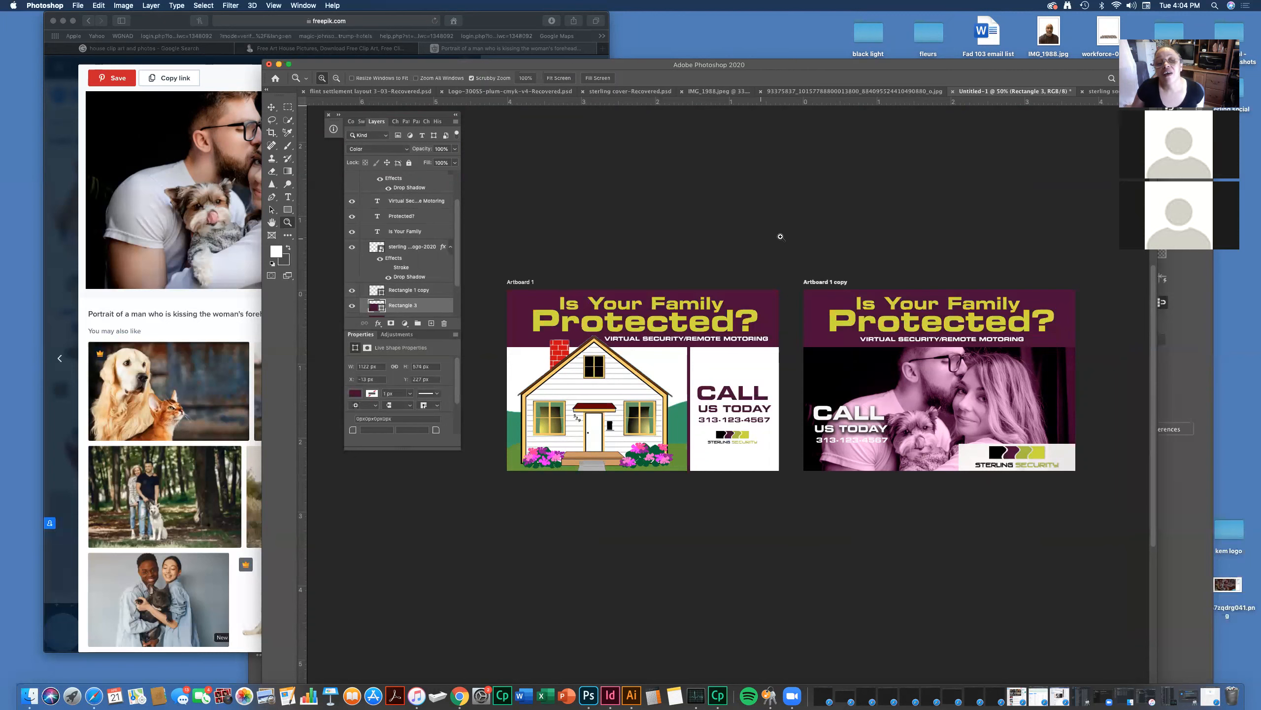
{"action": "left_click_drag", "start_coordinate": [429, 116], "coordinate": [443, 349]}
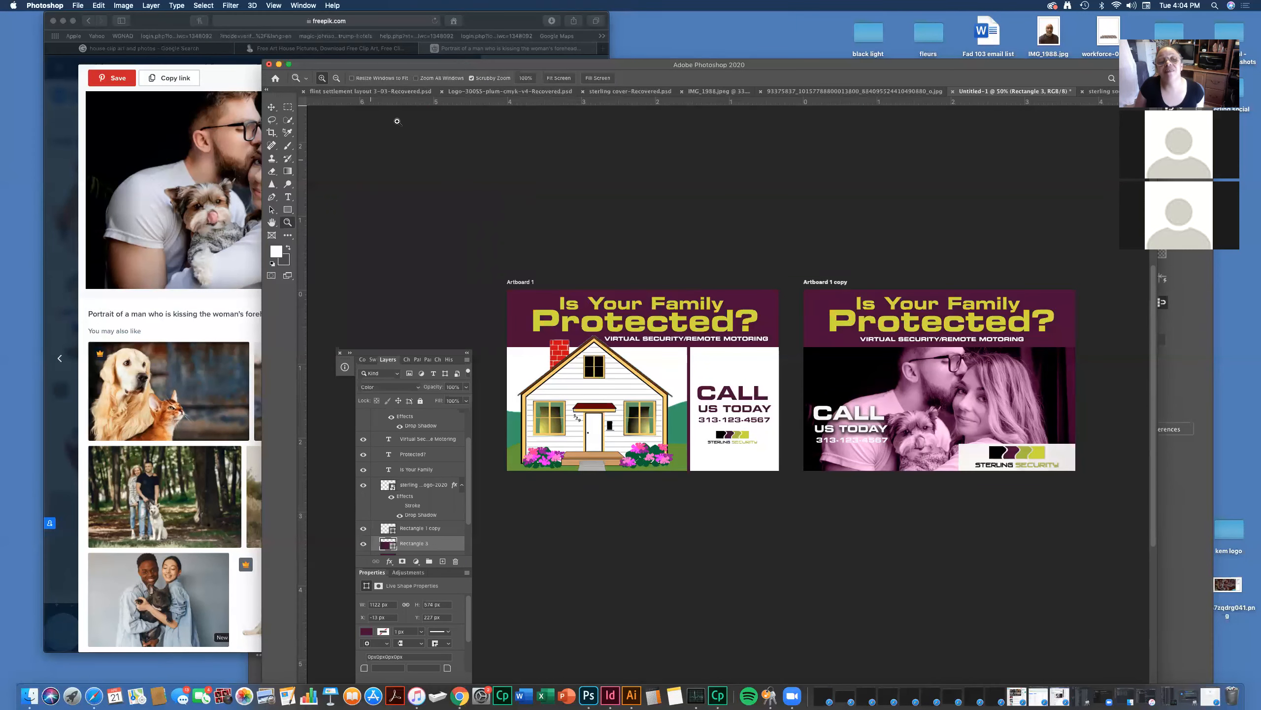
{"action": "left_click_drag", "start_coordinate": [384, 65], "coordinate": [365, 38]}
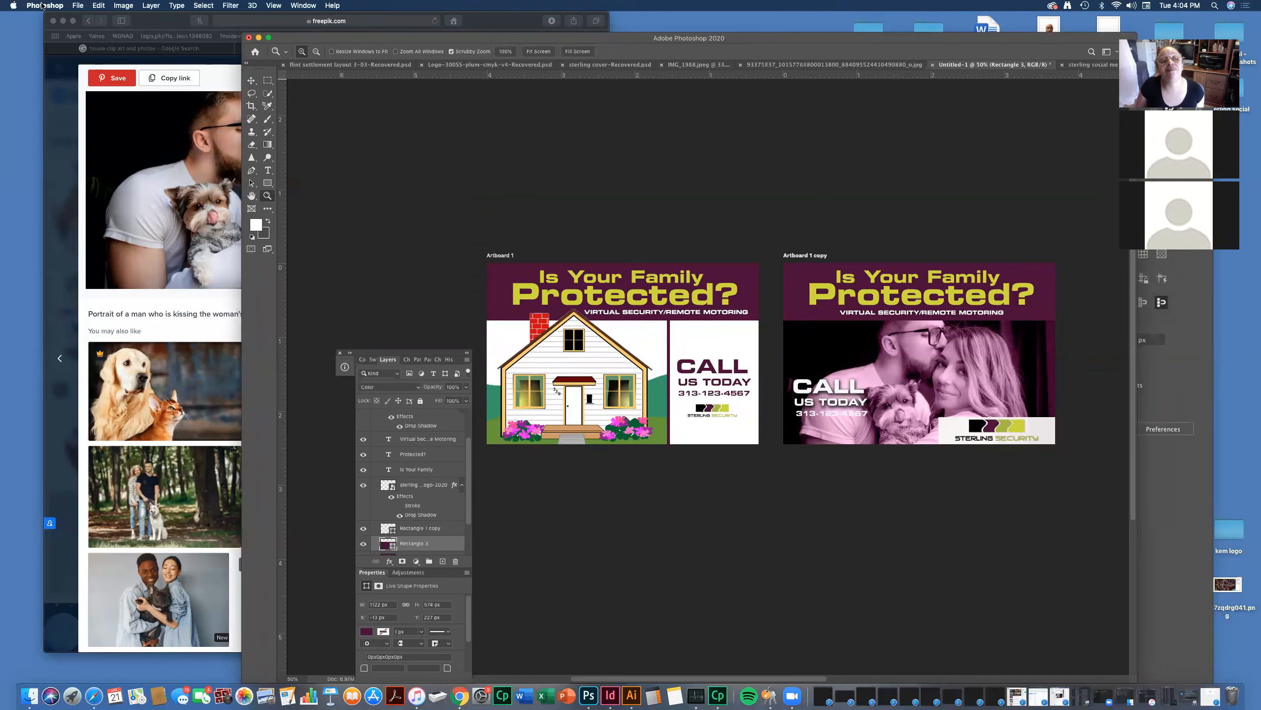
- Examine the Export As settings and preview for both artboards, and close them without exporting
{"action": "left_click", "coordinate": [79, 6]}
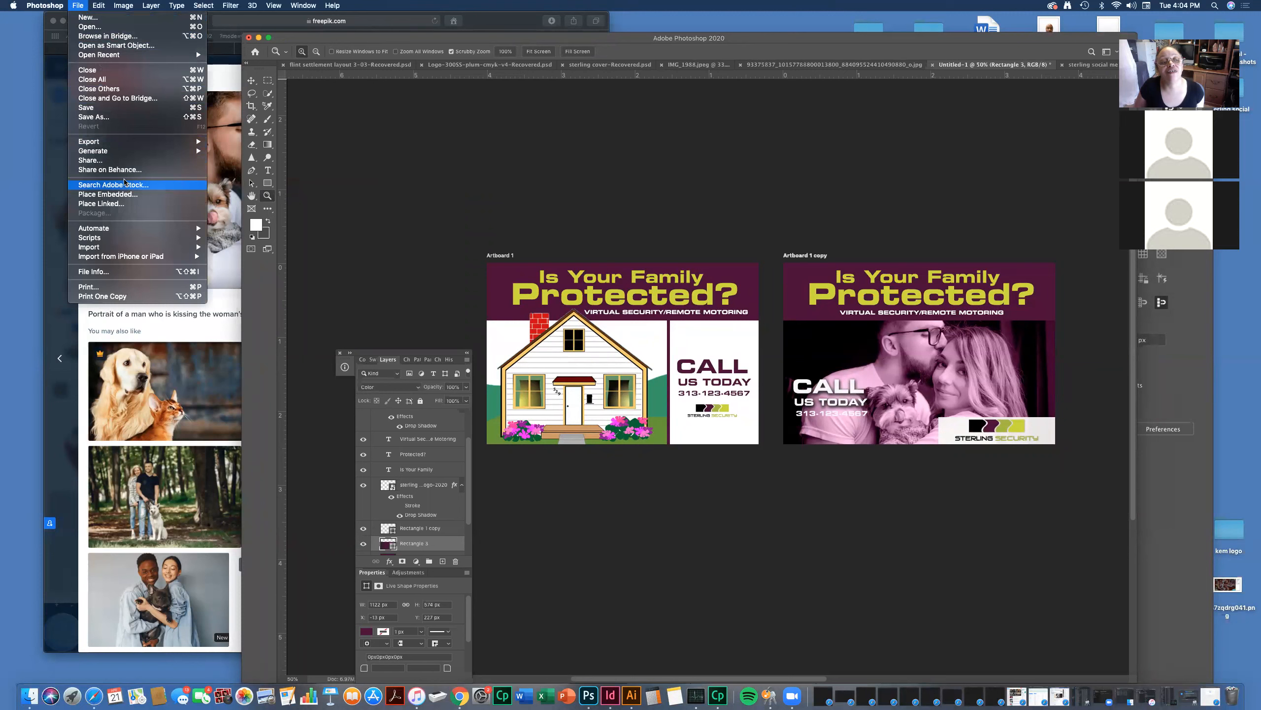
{"action": "left_click", "coordinate": [515, 222]}
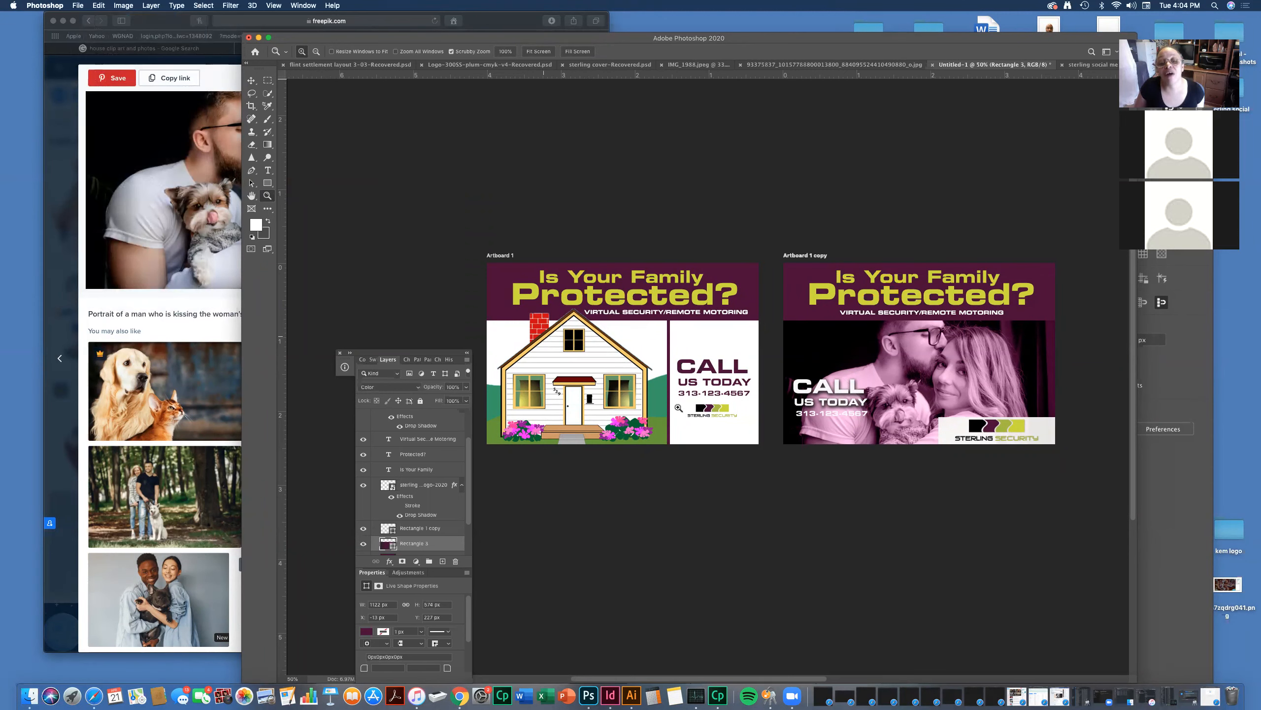
{"action": "left_click", "coordinate": [78, 6]}
{"action": "mouse_move", "coordinate": [130, 142]}
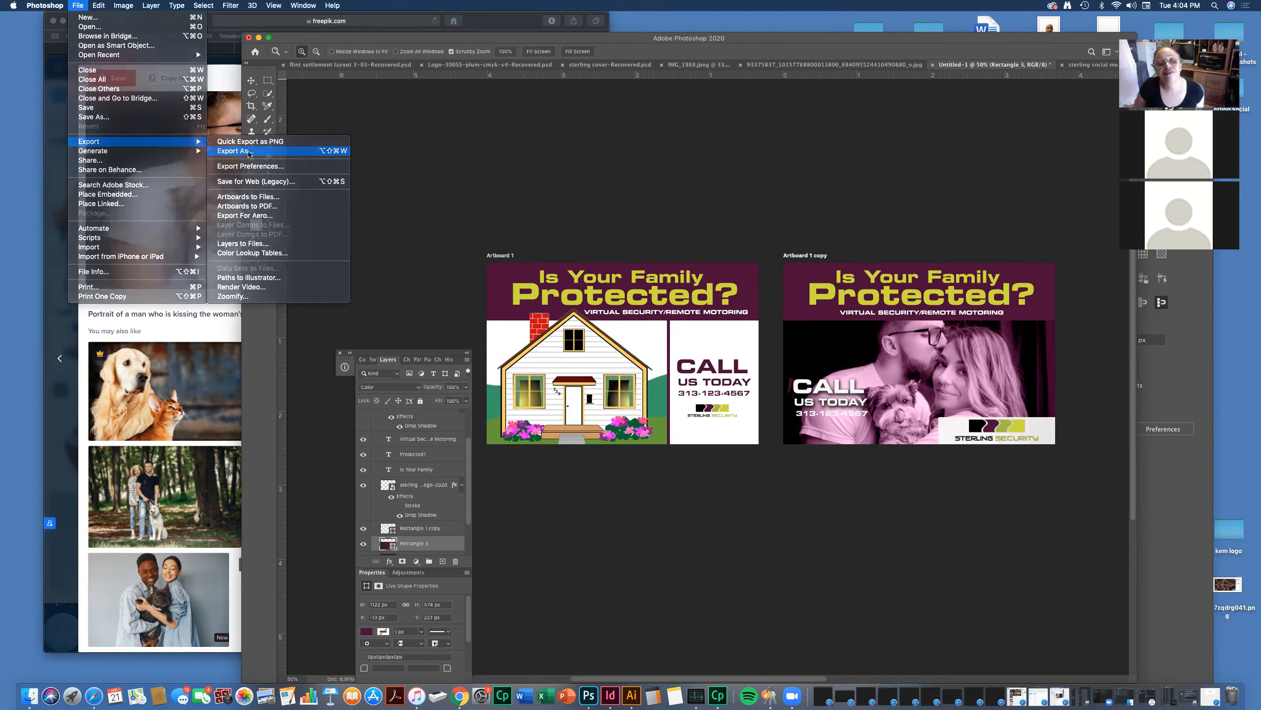
{"action": "left_click", "coordinate": [249, 151]}
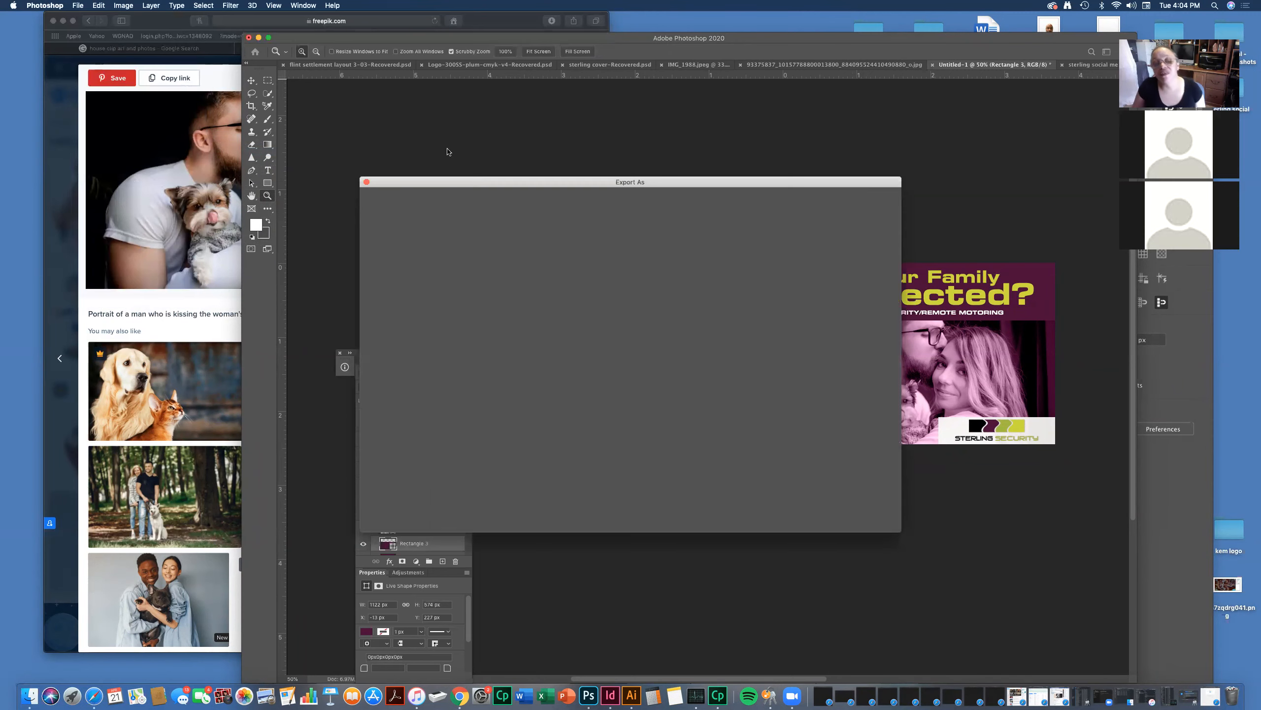
{"action": "left_click_drag", "start_coordinate": [441, 180], "coordinate": [232, 110]}
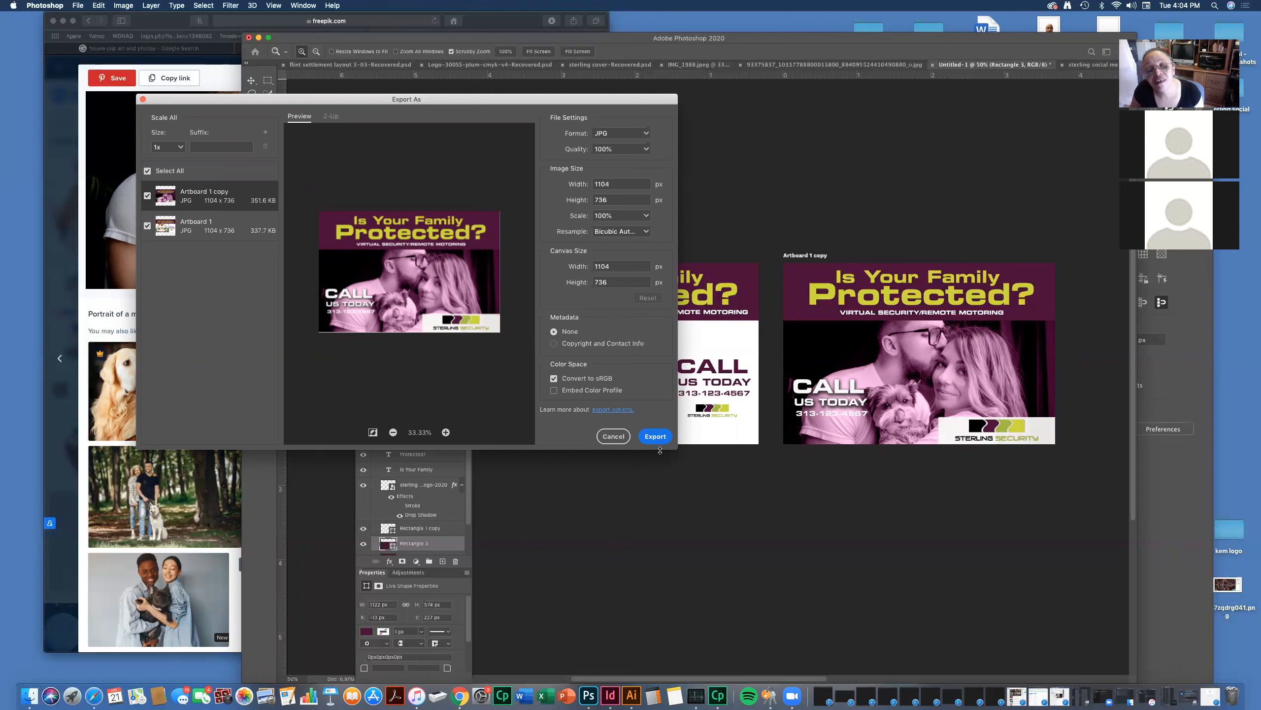
{"action": "left_click", "coordinate": [142, 100]}
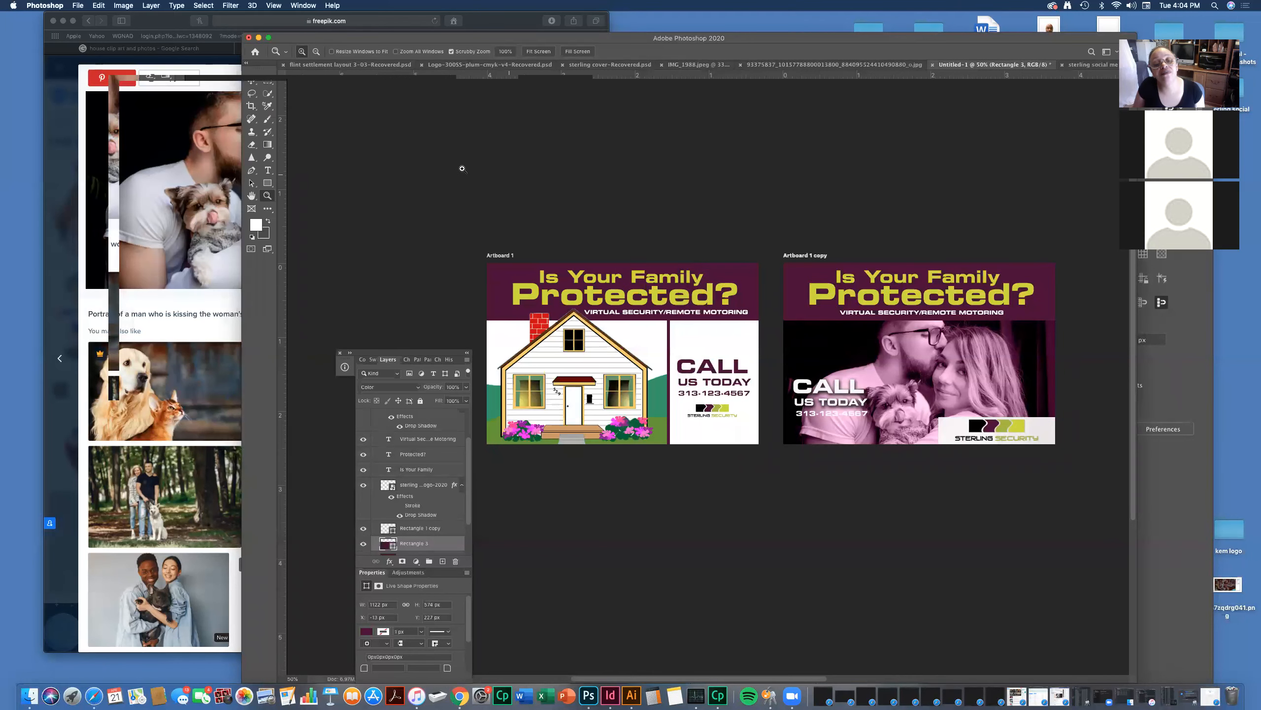
- Review the JPG format, quality and image size options in Export As again, and cancel the export
{"action": "left_click", "coordinate": [124, 6]}
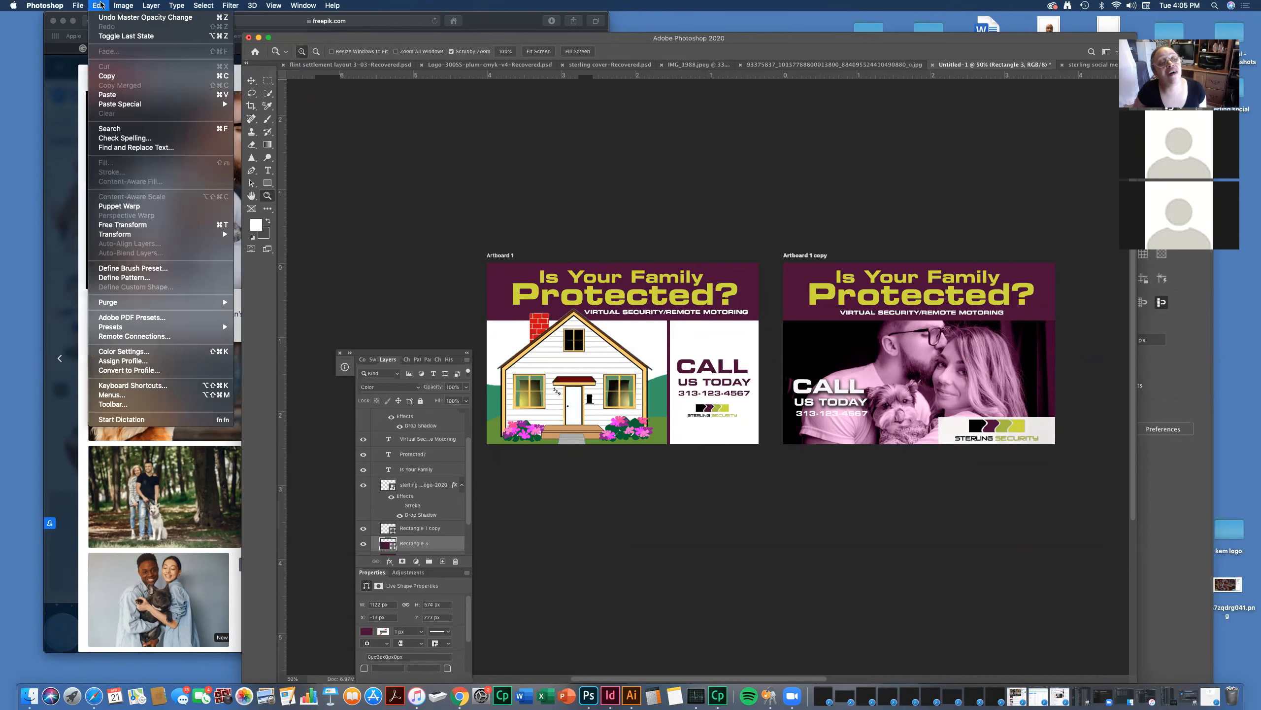
{"action": "mouse_move", "coordinate": [78, 4]}
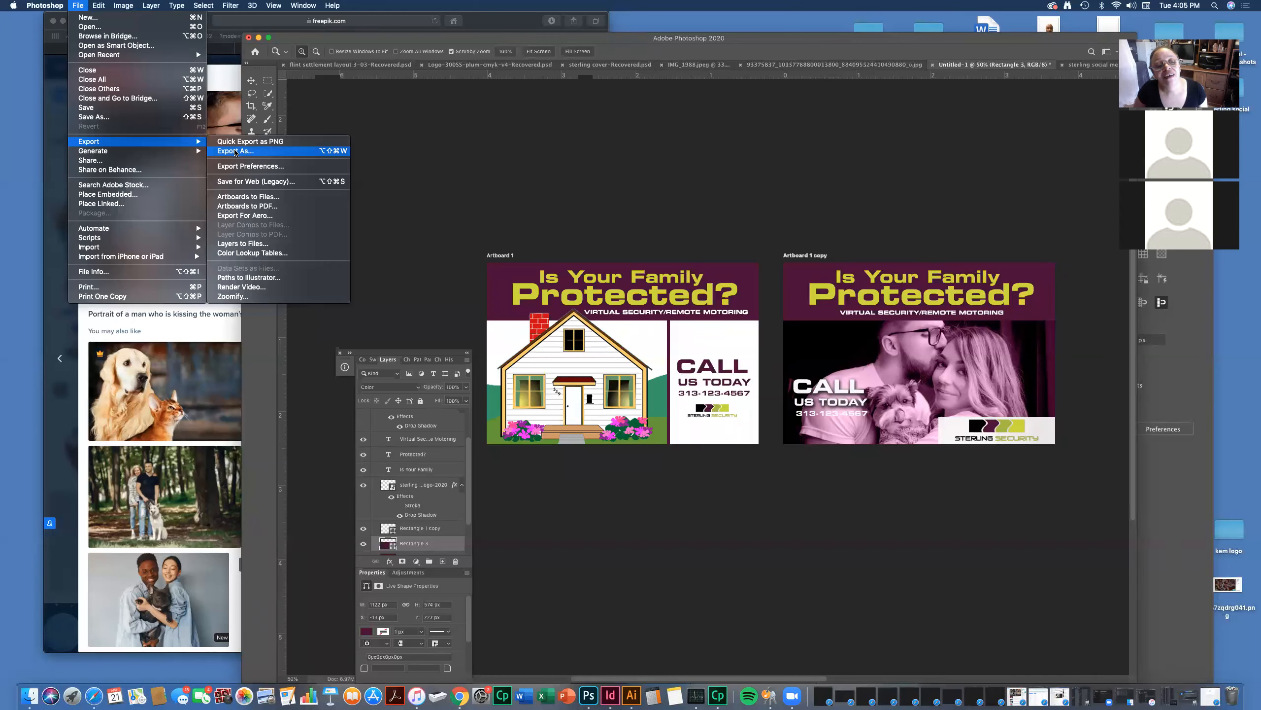
{"action": "left_click", "coordinate": [236, 151]}
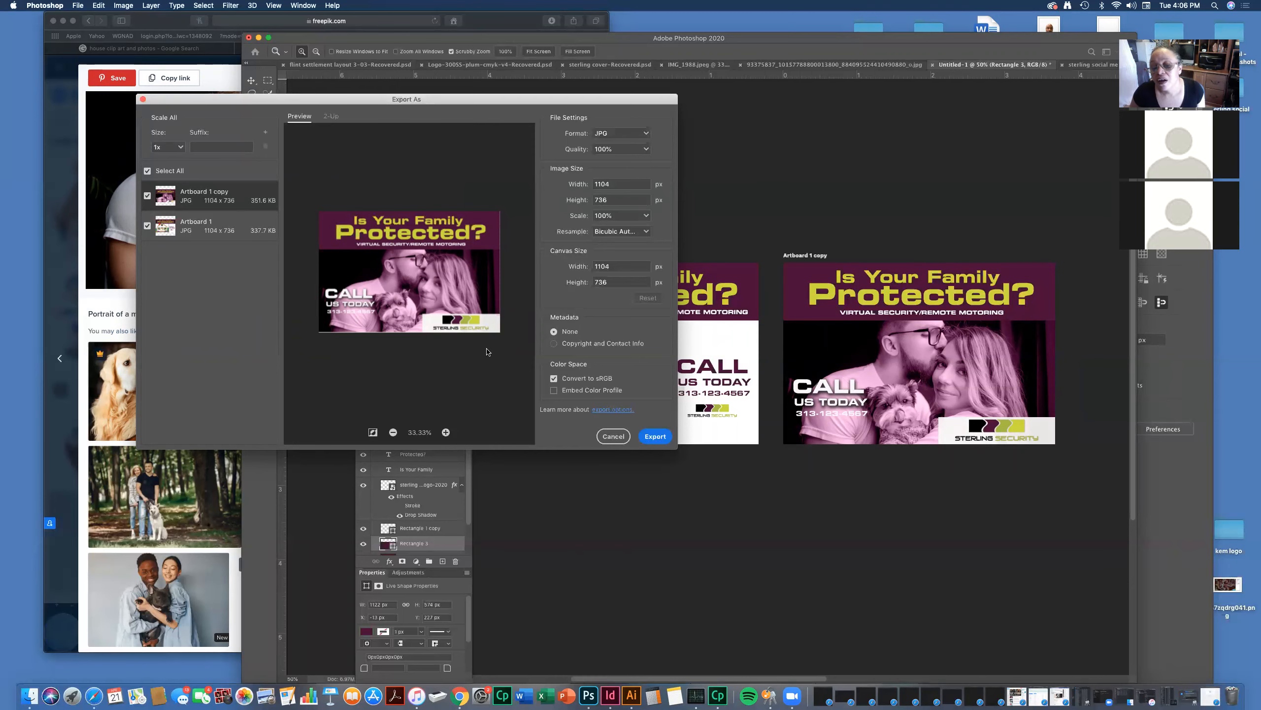
{"action": "left_click", "coordinate": [613, 436]}
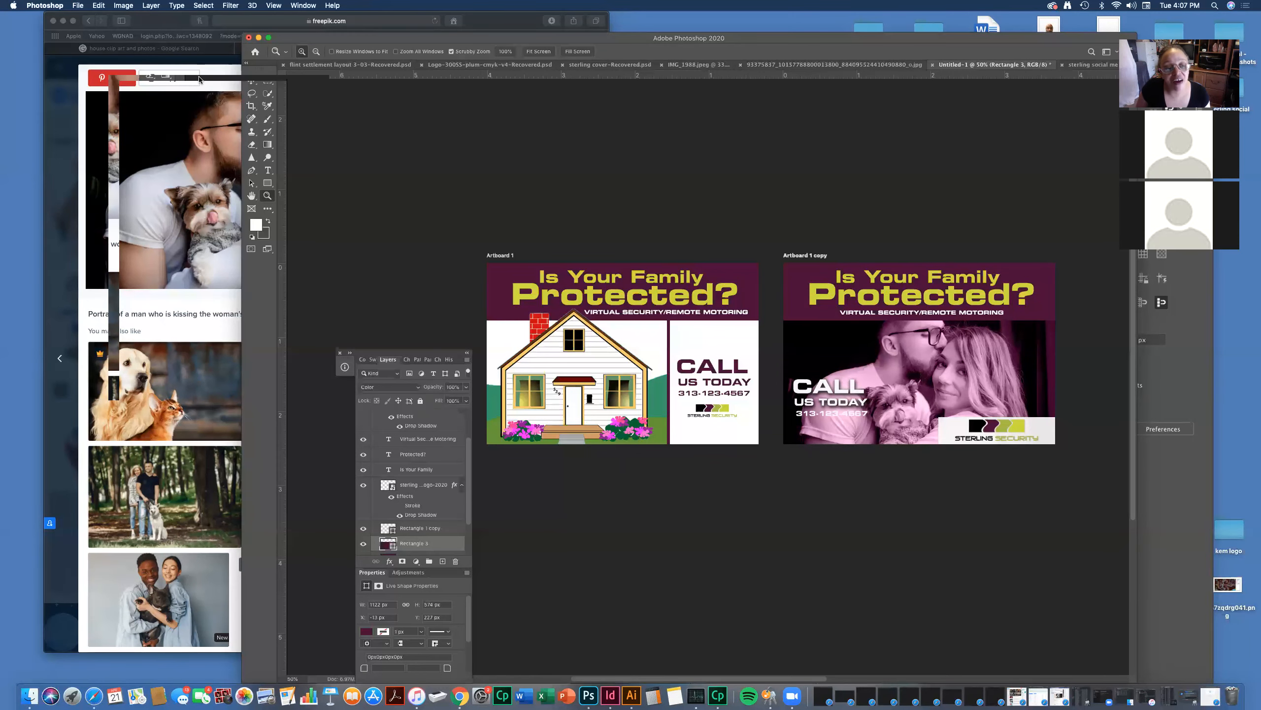
- Switch to Safari and reopen the Sprout Social guide to social media image sizes from the browsing history
{"action": "left_click", "coordinate": [222, 83]}
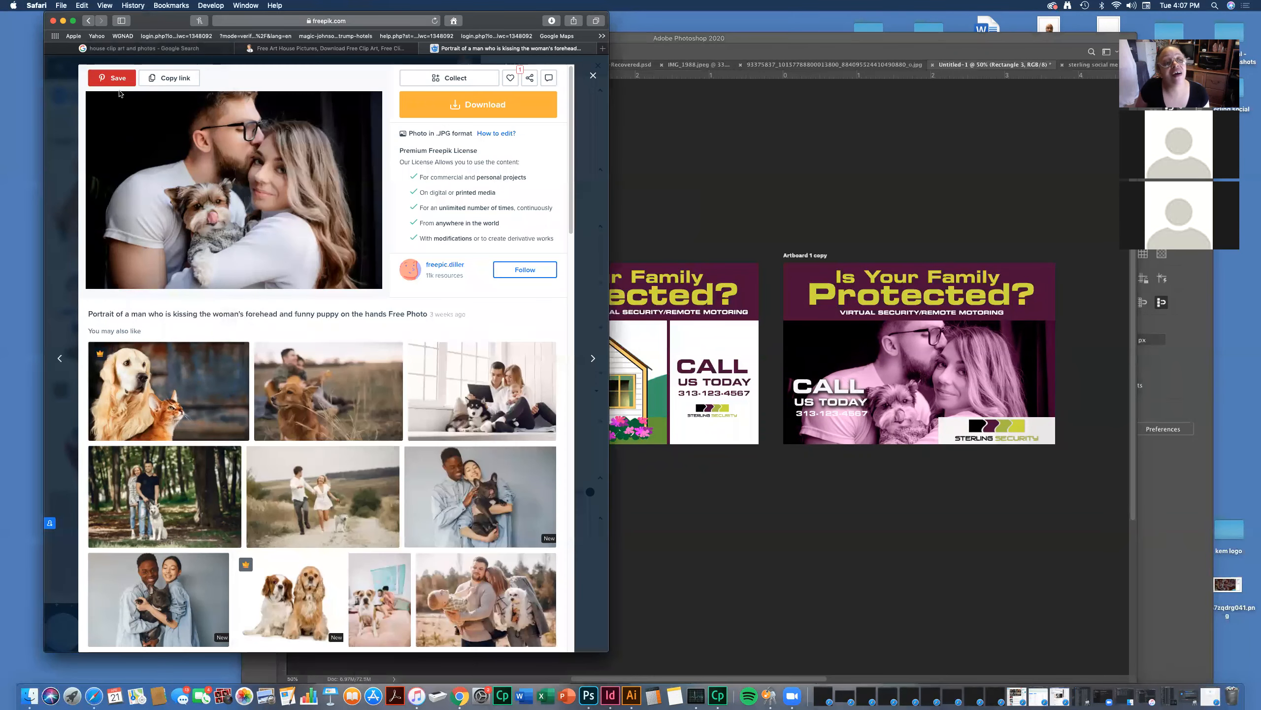
{"action": "left_click", "coordinate": [88, 21]}
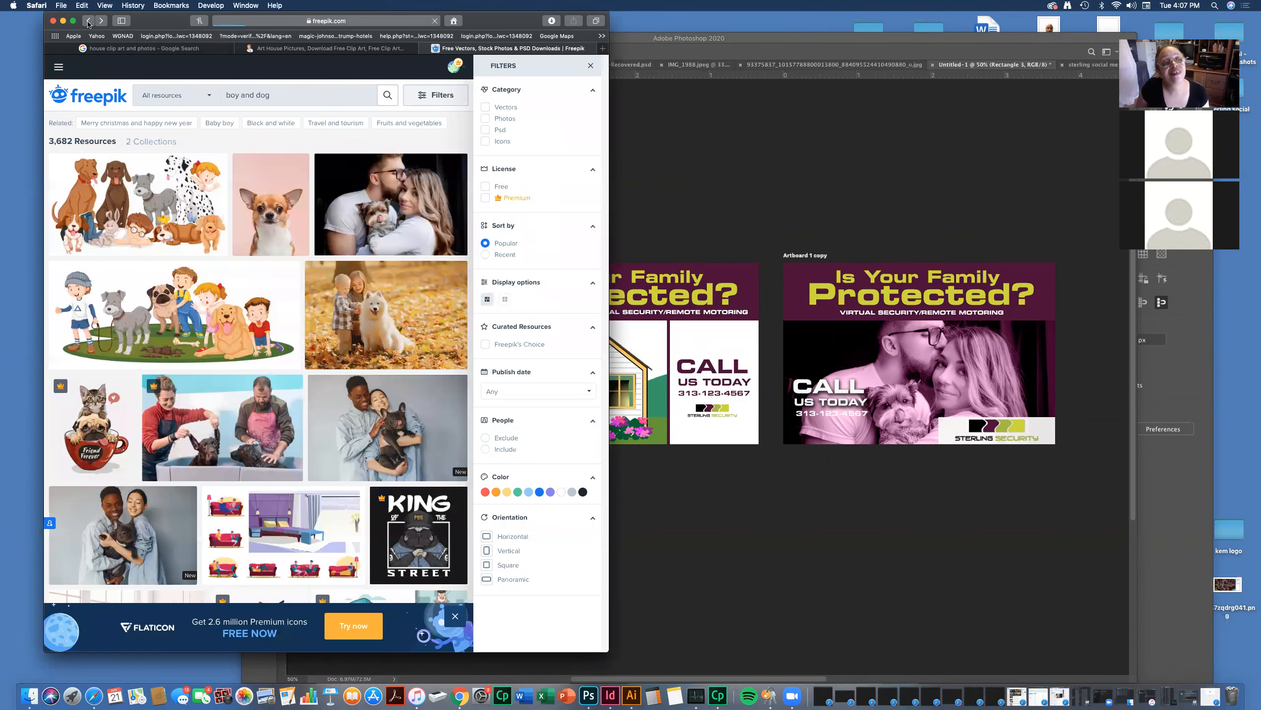
{"action": "left_click", "coordinate": [133, 6]}
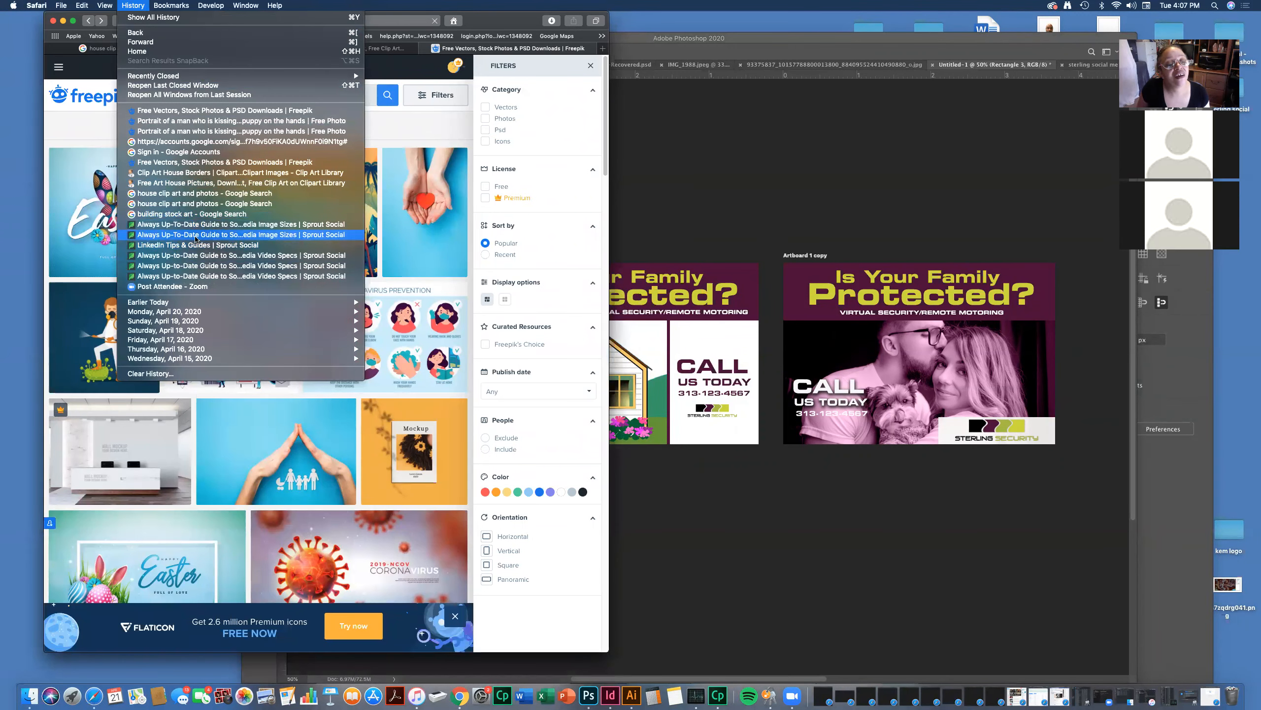
{"action": "left_click", "coordinate": [214, 226]}
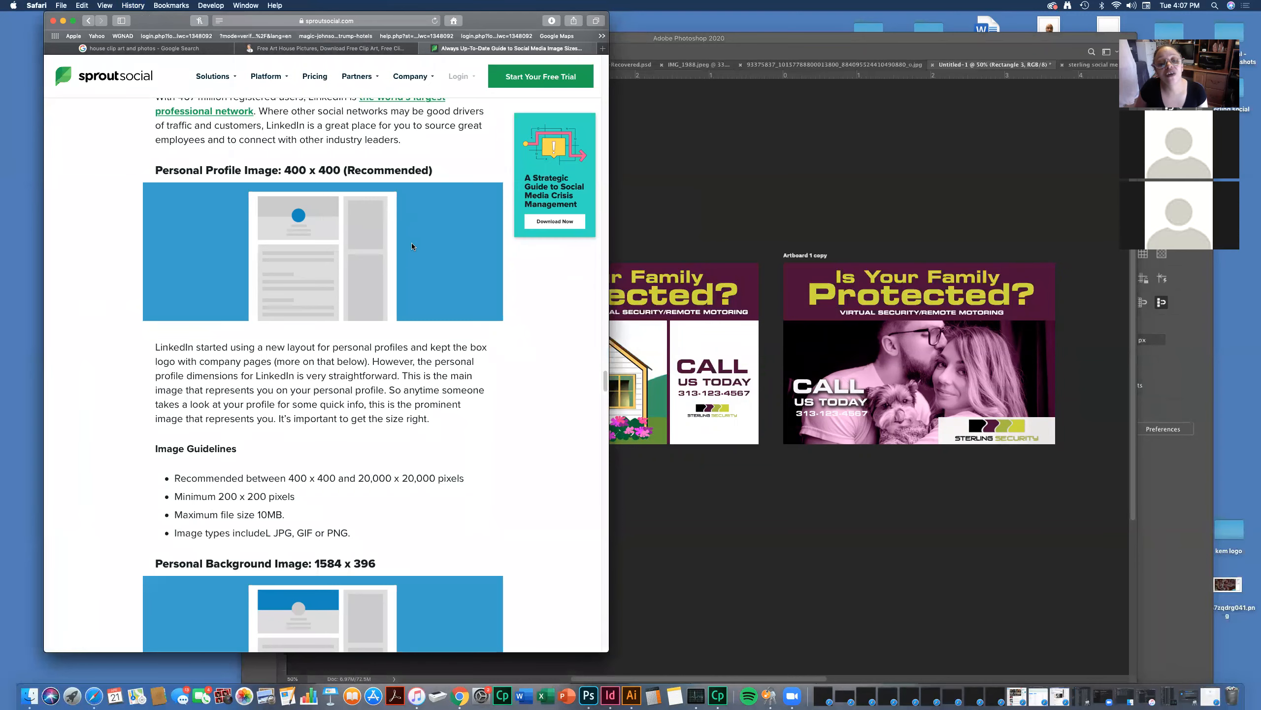
- Review the guide from the LinkedIn section back through the Facebook image sizes to the list of networks
{"action": "left_click_drag", "start_coordinate": [605, 381], "coordinate": [576, 185]}
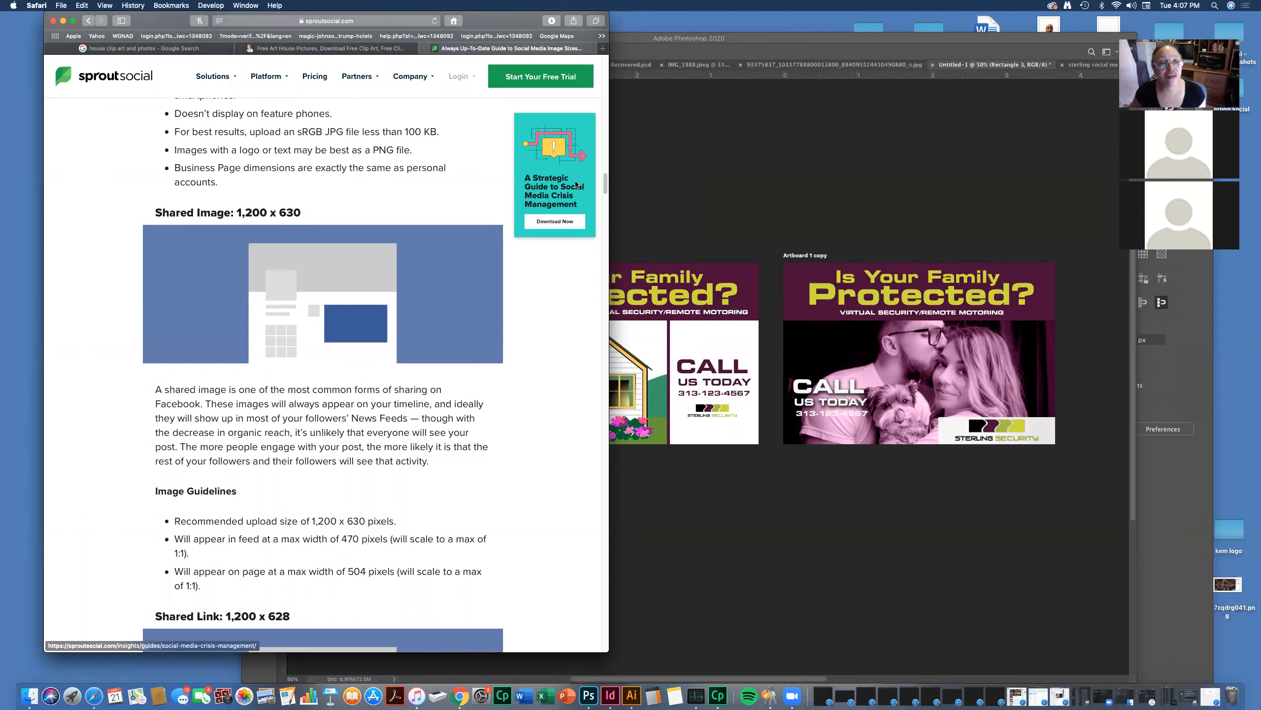
{"action": "scroll", "coordinate": [450, 343], "scroll_direction": "up", "scroll_amount": 10}
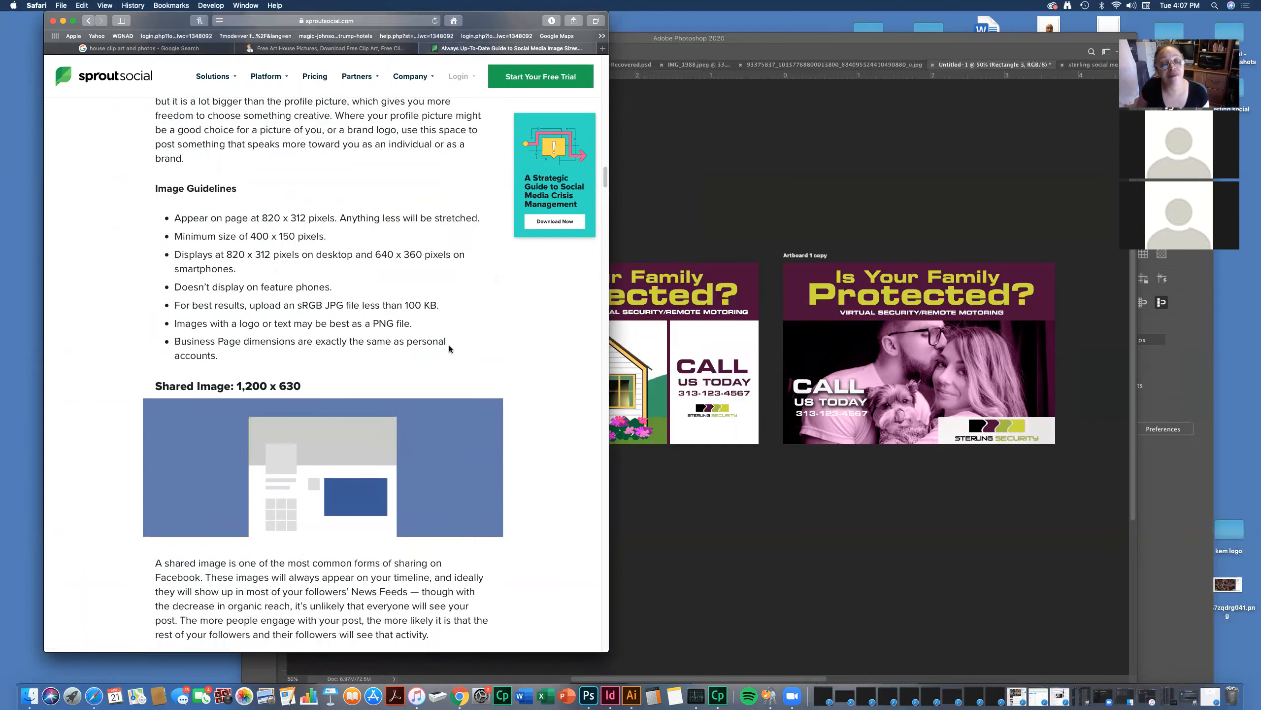
{"action": "scroll", "coordinate": [449, 349], "scroll_direction": "up", "scroll_amount": 20}
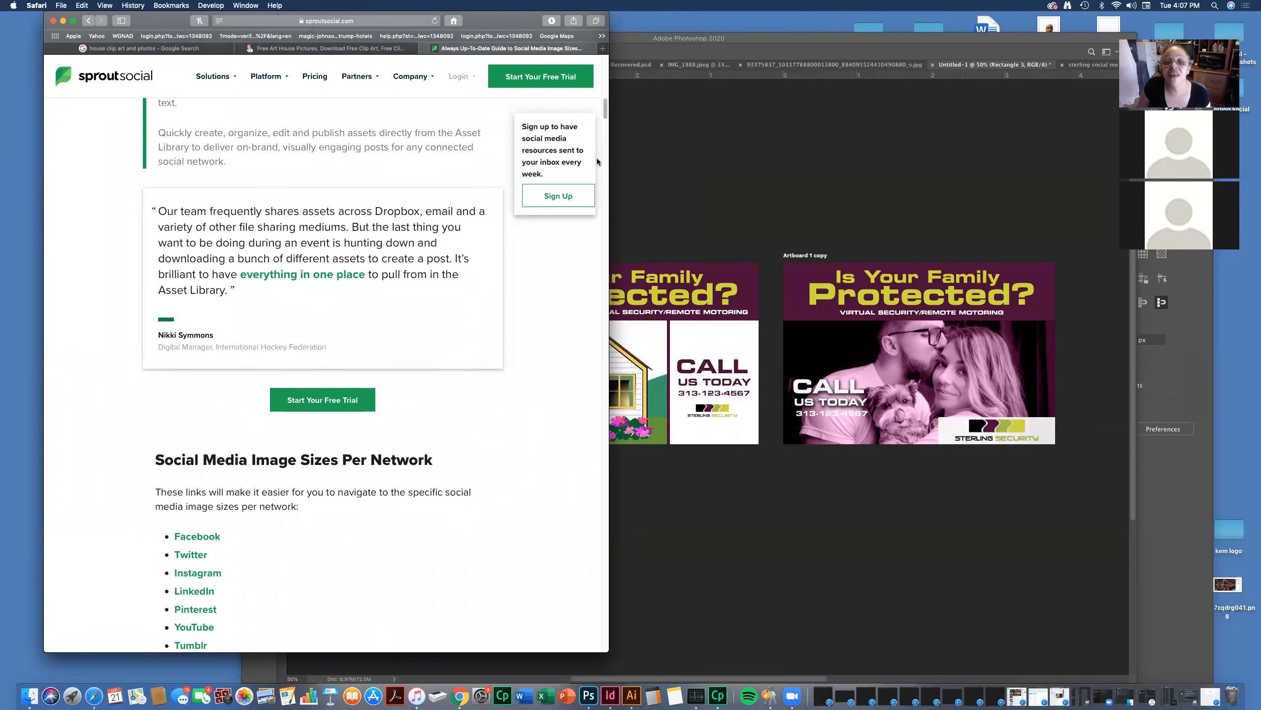
{"action": "left_click", "coordinate": [862, 524]}
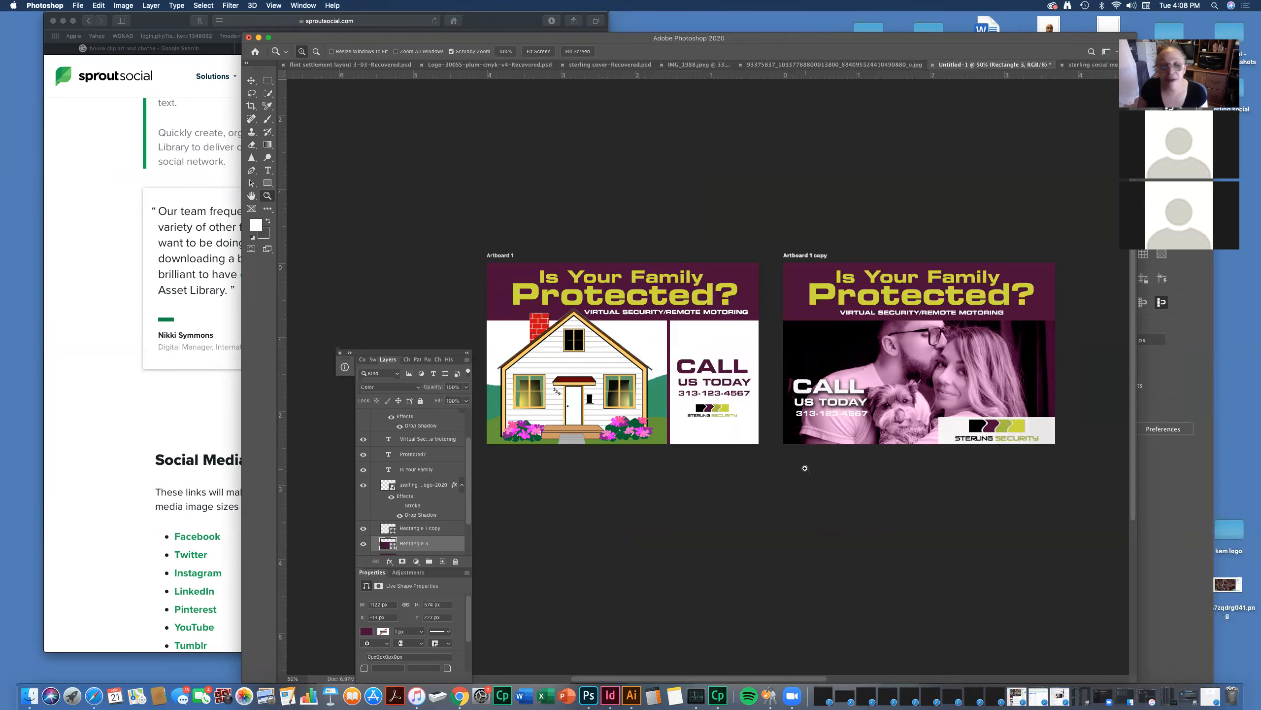
{"action": "left_click", "coordinate": [229, 428]}
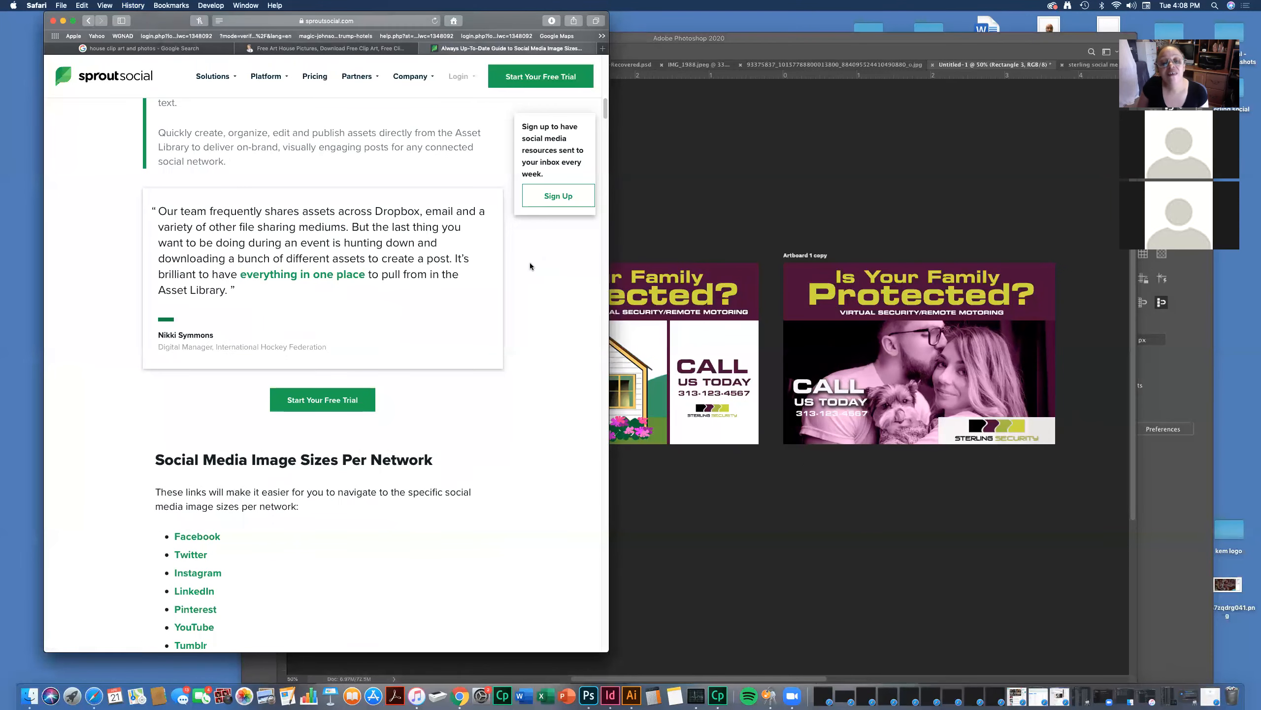
- Examine the guide's recommended sizes for Facebook profile, cover, shared, link and event images and for the Twitter profile photo
{"action": "left_click_drag", "start_coordinate": [606, 116], "coordinate": [599, 144]}
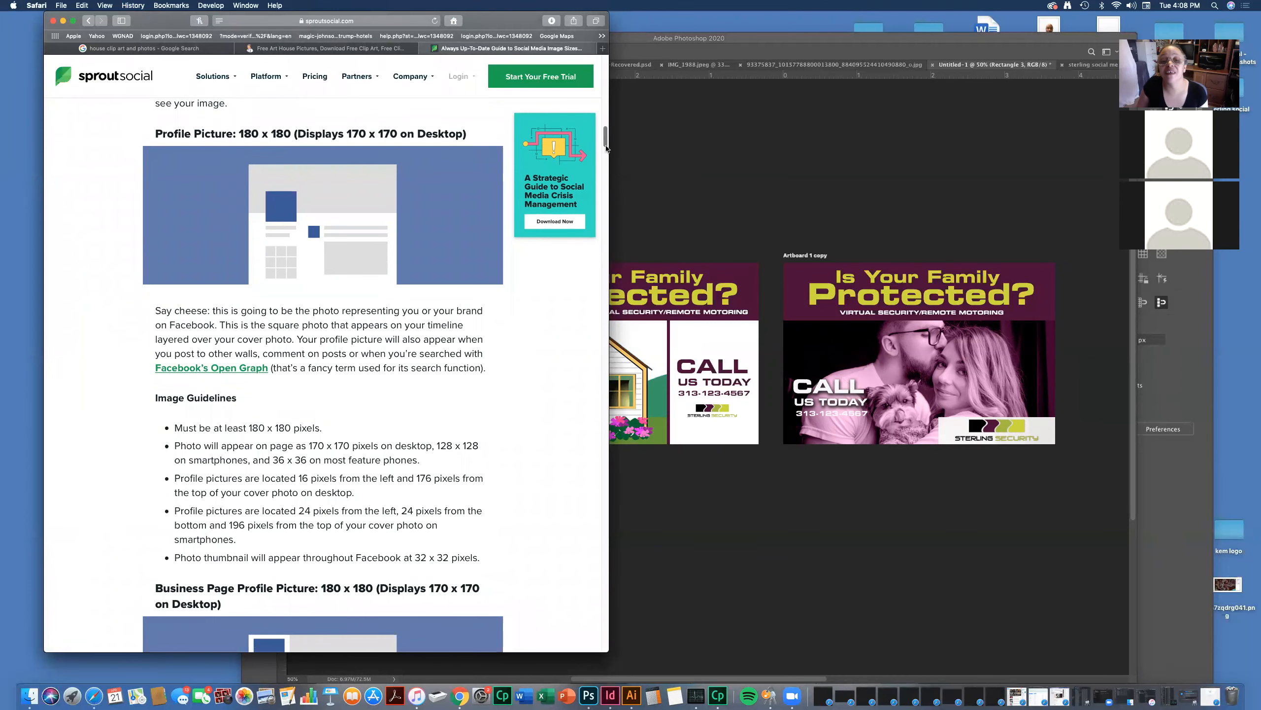
{"action": "scroll", "coordinate": [275, 176], "scroll_direction": "down", "scroll_amount": 15}
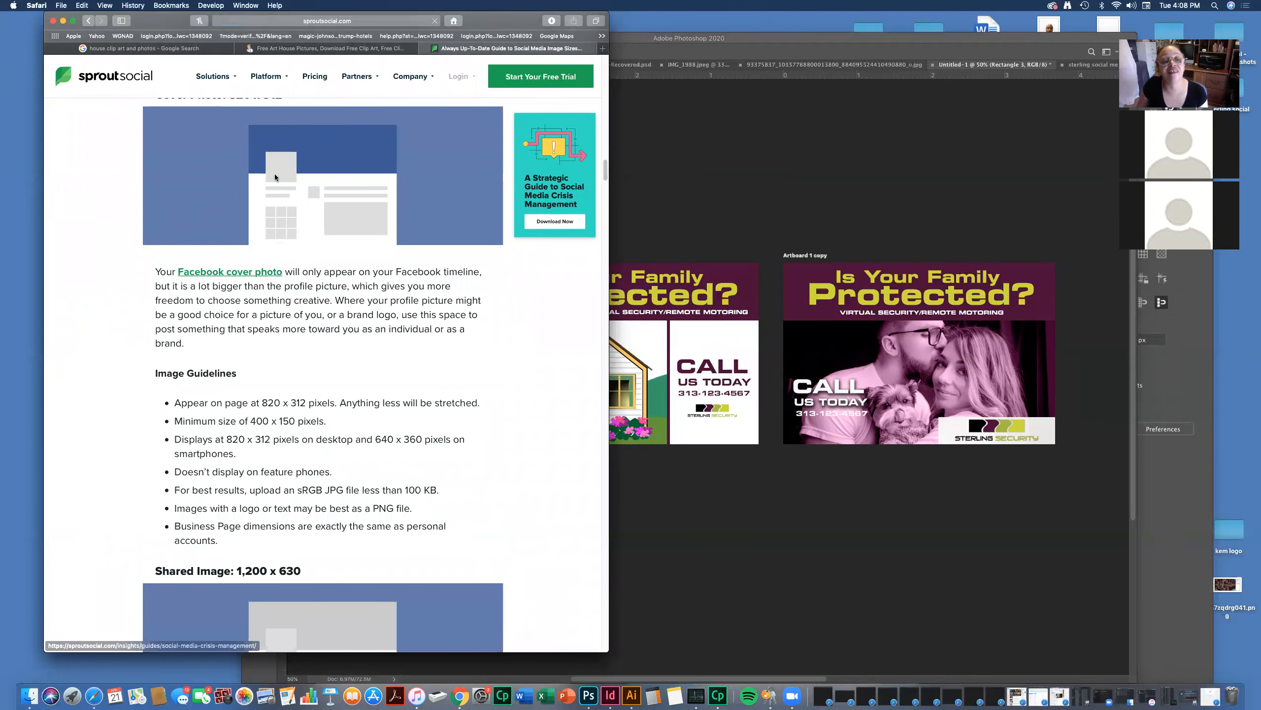
{"action": "left_click", "coordinate": [274, 176]}
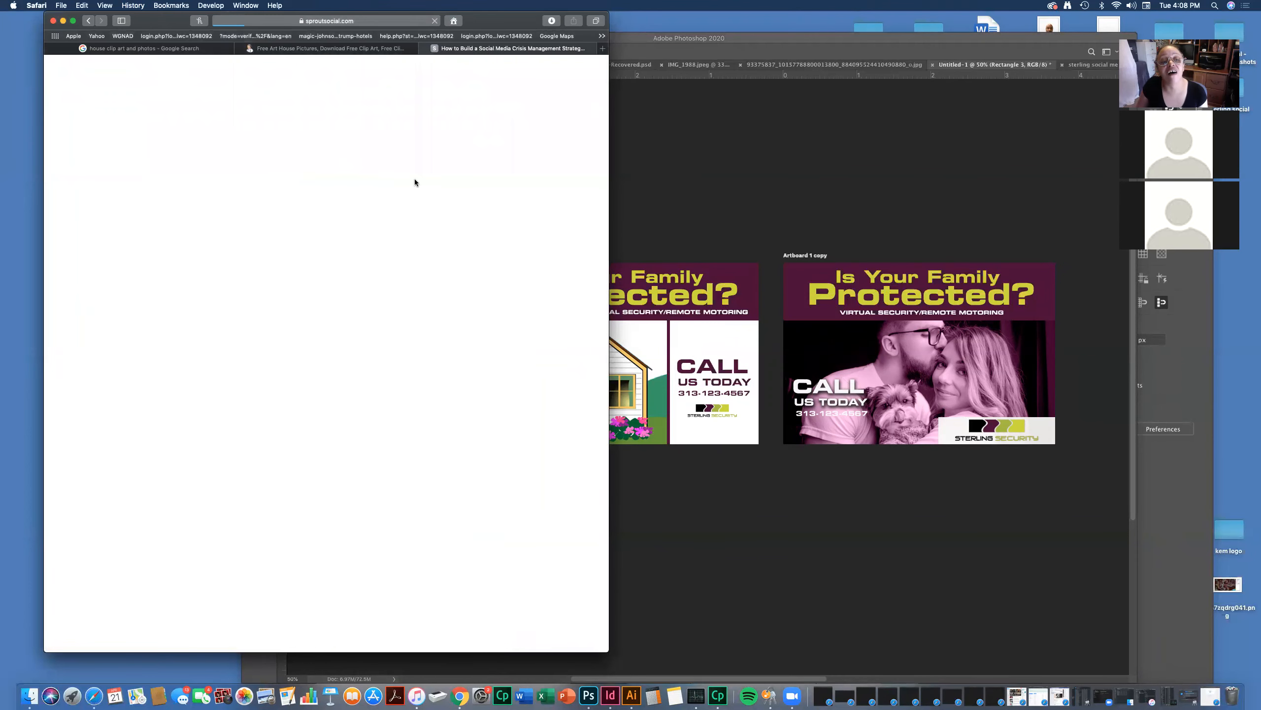
{"action": "left_click", "coordinate": [88, 20]}
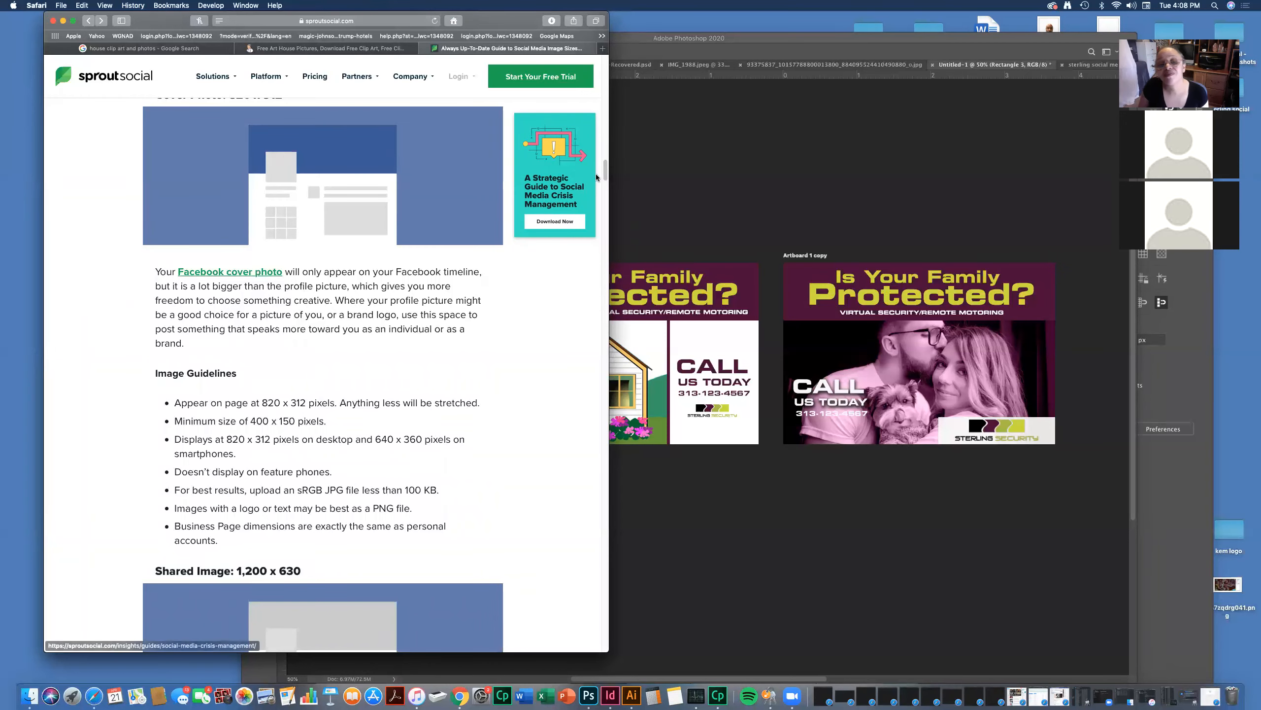
{"action": "left_click_drag", "start_coordinate": [605, 175], "coordinate": [601, 184]}
{"action": "scroll", "coordinate": [597, 188], "scroll_direction": "down", "scroll_amount": 10}
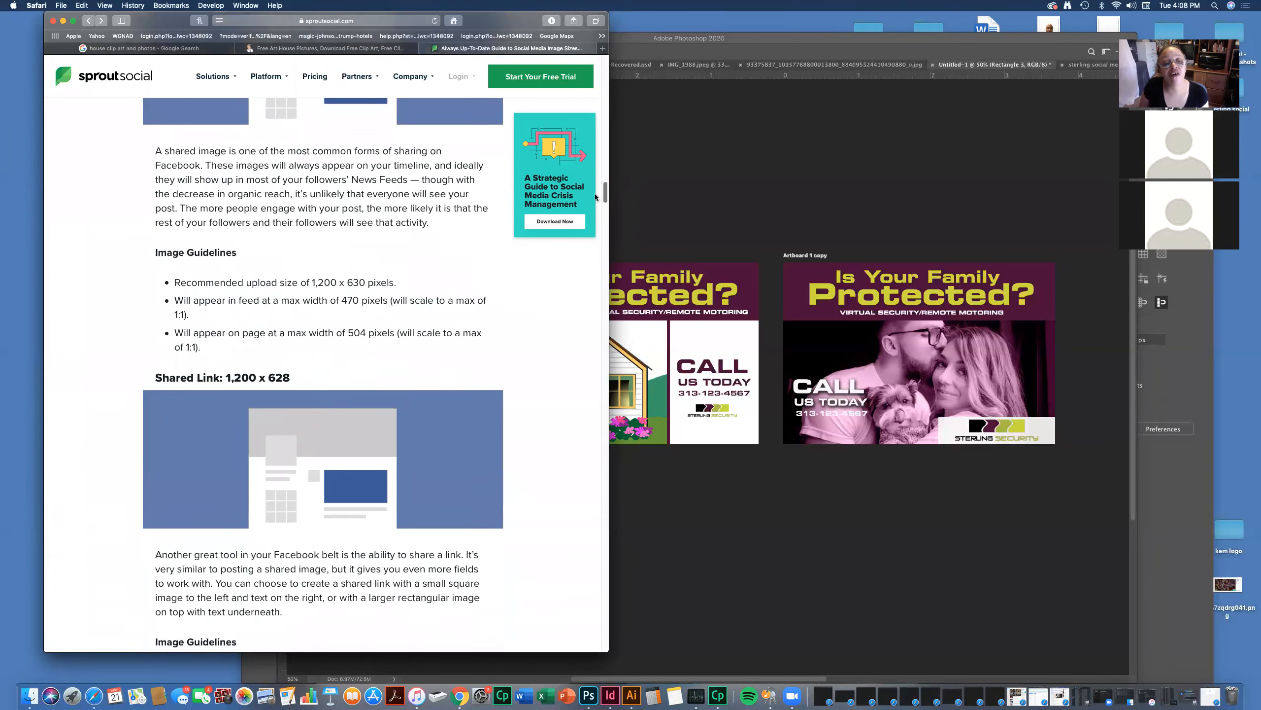
{"action": "scroll", "coordinate": [589, 213], "scroll_direction": "down", "scroll_amount": 8}
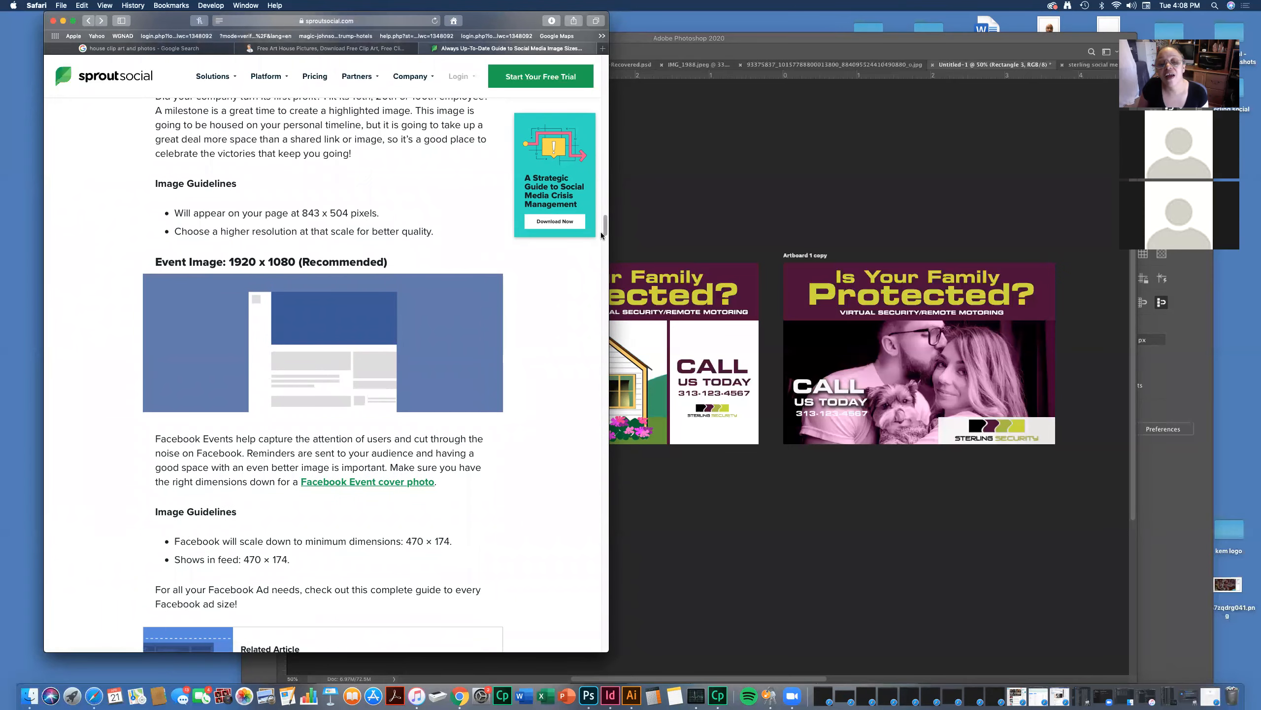
{"action": "left_click_drag", "start_coordinate": [605, 228], "coordinate": [598, 247]}
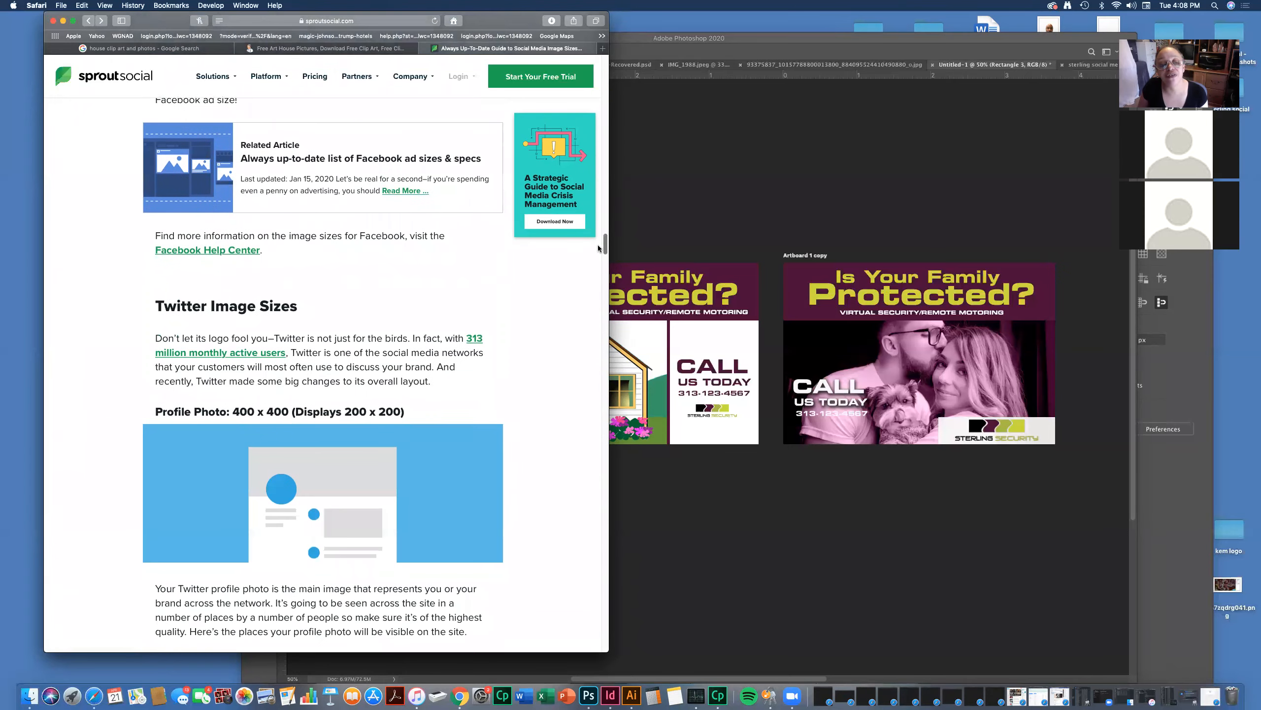
{"action": "scroll", "coordinate": [597, 244], "scroll_direction": "down", "scroll_amount": 5}
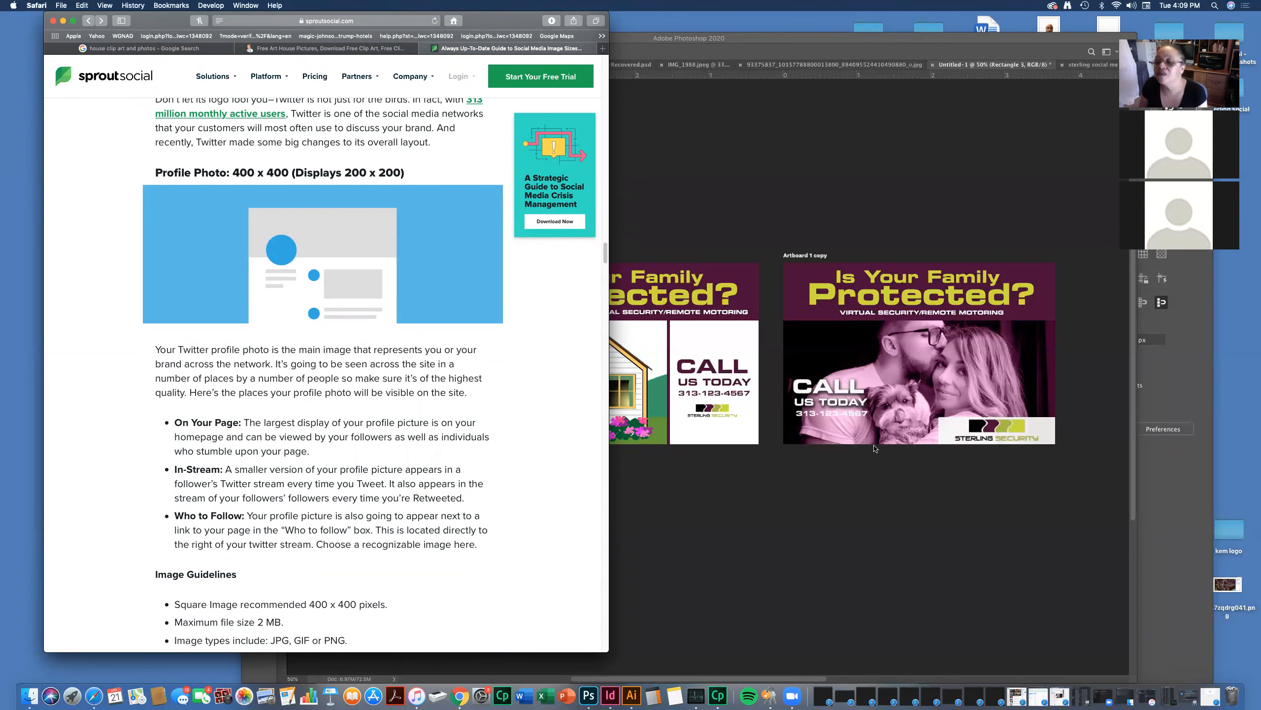
- Switch to Photoshop and move the "Call us today" text and phone number above the logo box on the photo ad
{"action": "left_click", "coordinate": [890, 418]}
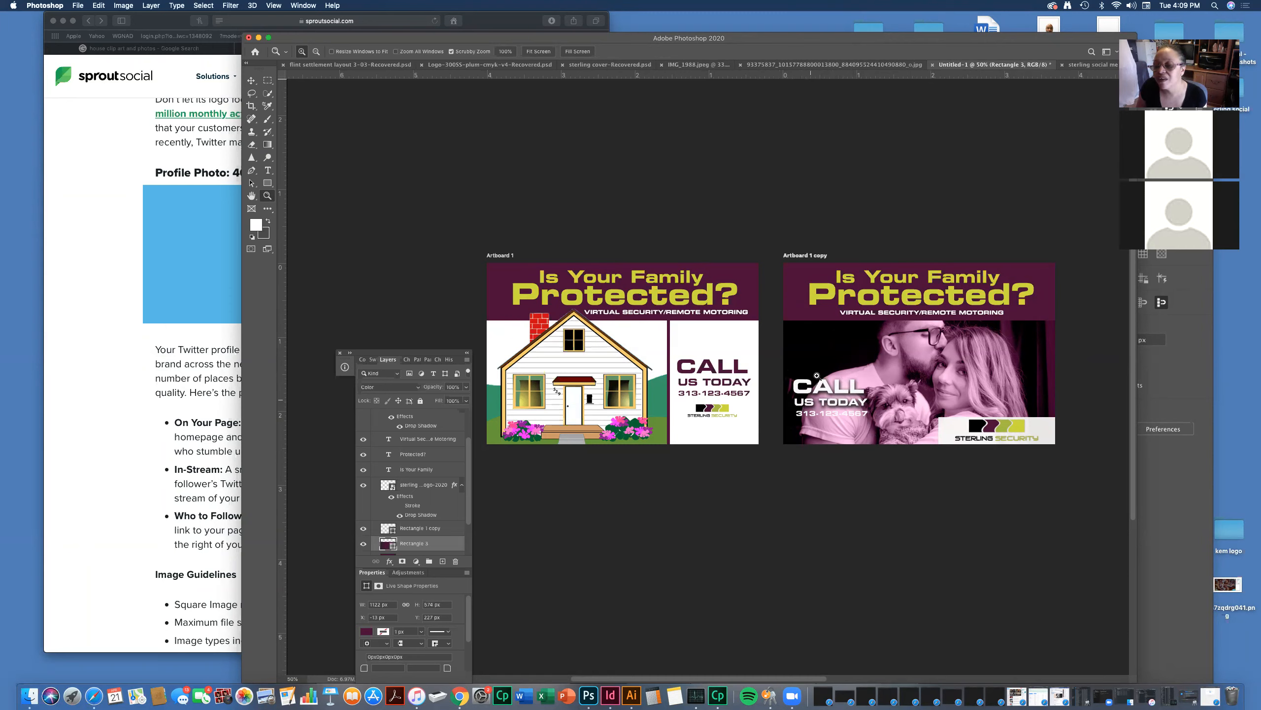
{"action": "left_click", "coordinate": [250, 80]}
{"action": "left_click", "coordinate": [814, 393]}
{"action": "left_click_drag", "start_coordinate": [814, 393], "coordinate": [982, 394]}
{"action": "left_click_drag", "start_coordinate": [815, 419], "coordinate": [981, 413]}
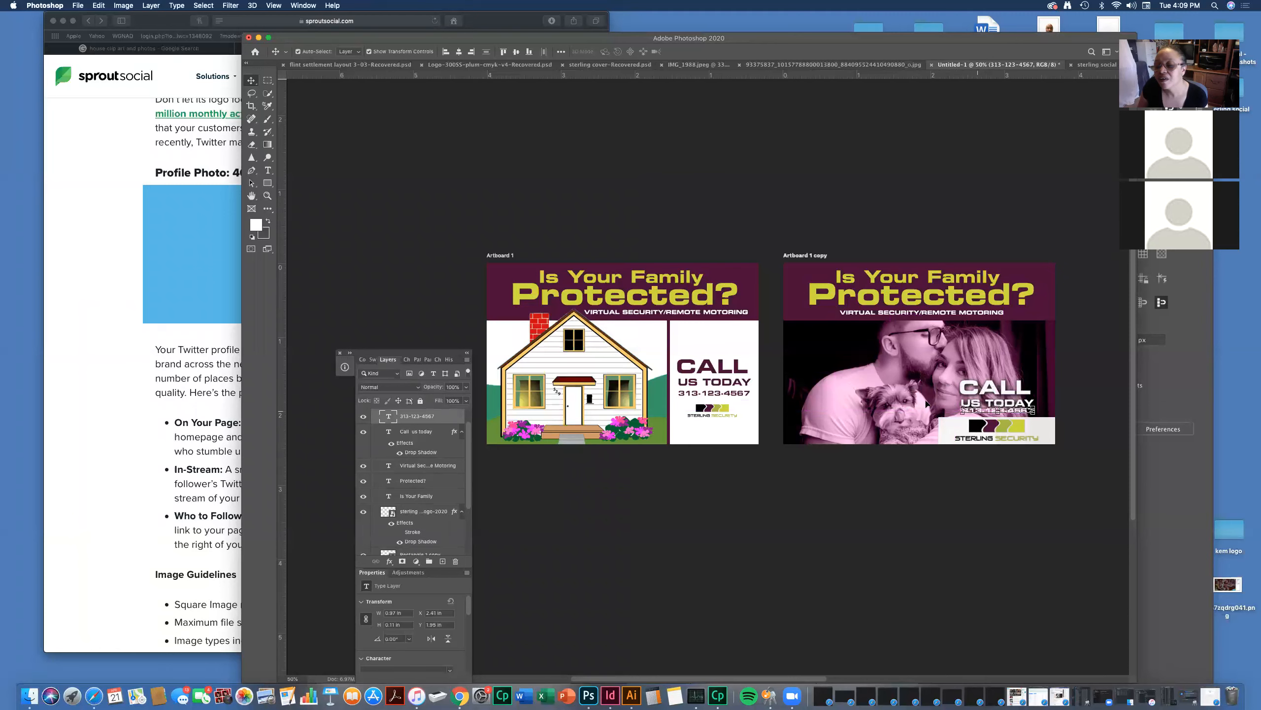
- Shift the purple tint rectangle and the family photo left and down, placing the photo at about X -0.6 in, Y 0.61 in
{"action": "left_click", "coordinate": [876, 389]}
{"action": "mouse_move", "coordinate": [875, 389]}
{"action": "left_mouse_down"}
{"action": "mouse_move", "coordinate": [834, 393]}
{"action": "mouse_move", "coordinate": [891, 389]}
{"action": "mouse_move", "coordinate": [873, 396]}
{"action": "left_mouse_up"}
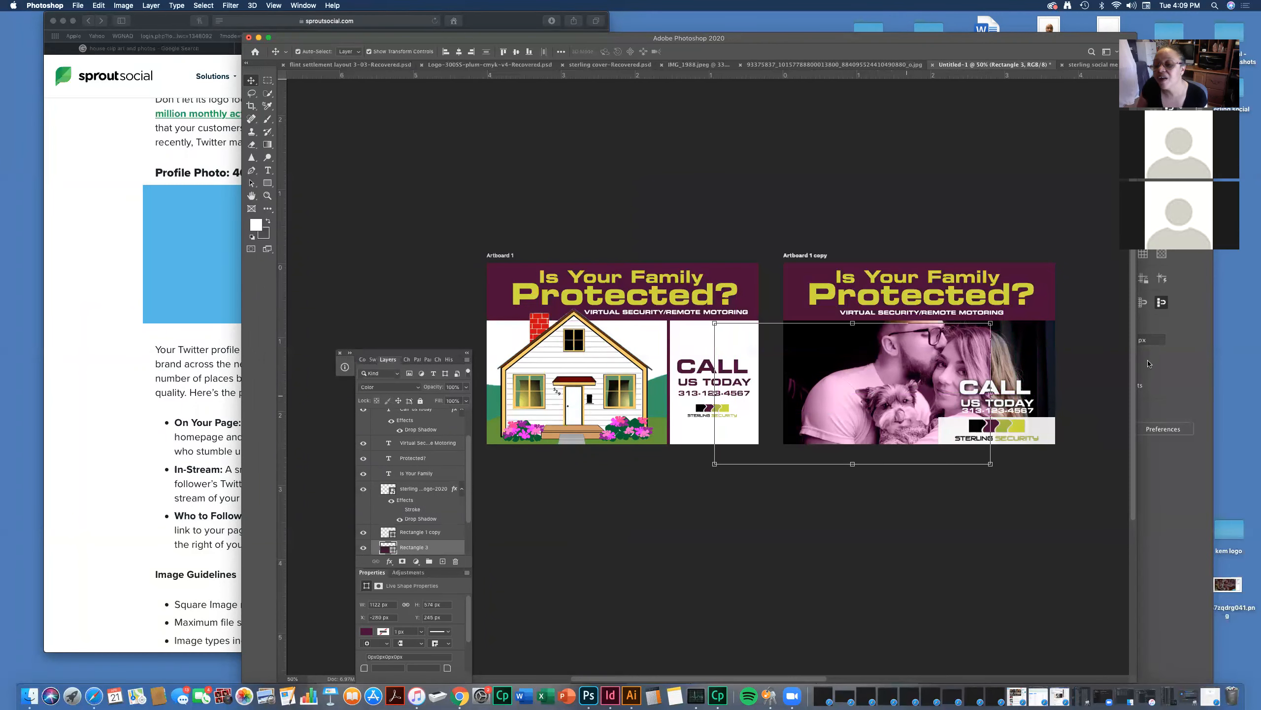
{"action": "left_click_drag", "start_coordinate": [1029, 365], "coordinate": [1033, 410]}
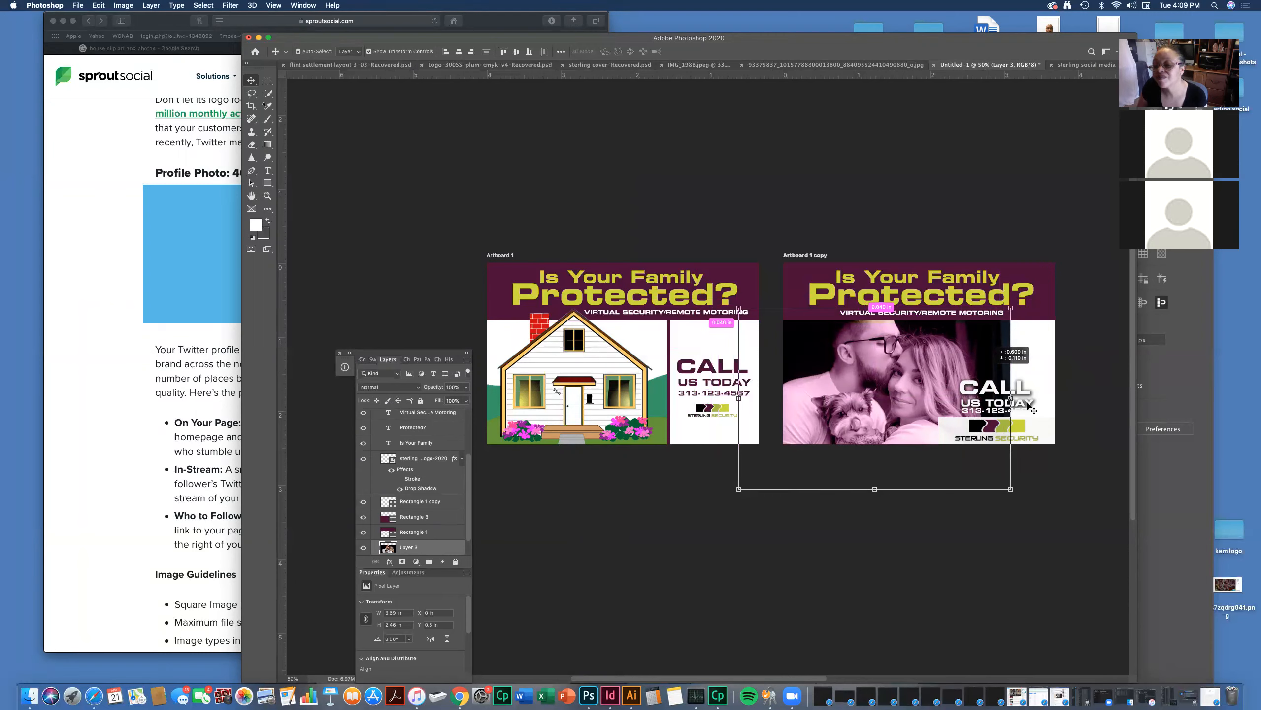
{"action": "left_click_drag", "start_coordinate": [1033, 410], "coordinate": [1031, 407]}
{"action": "left_click", "coordinate": [1029, 405]}
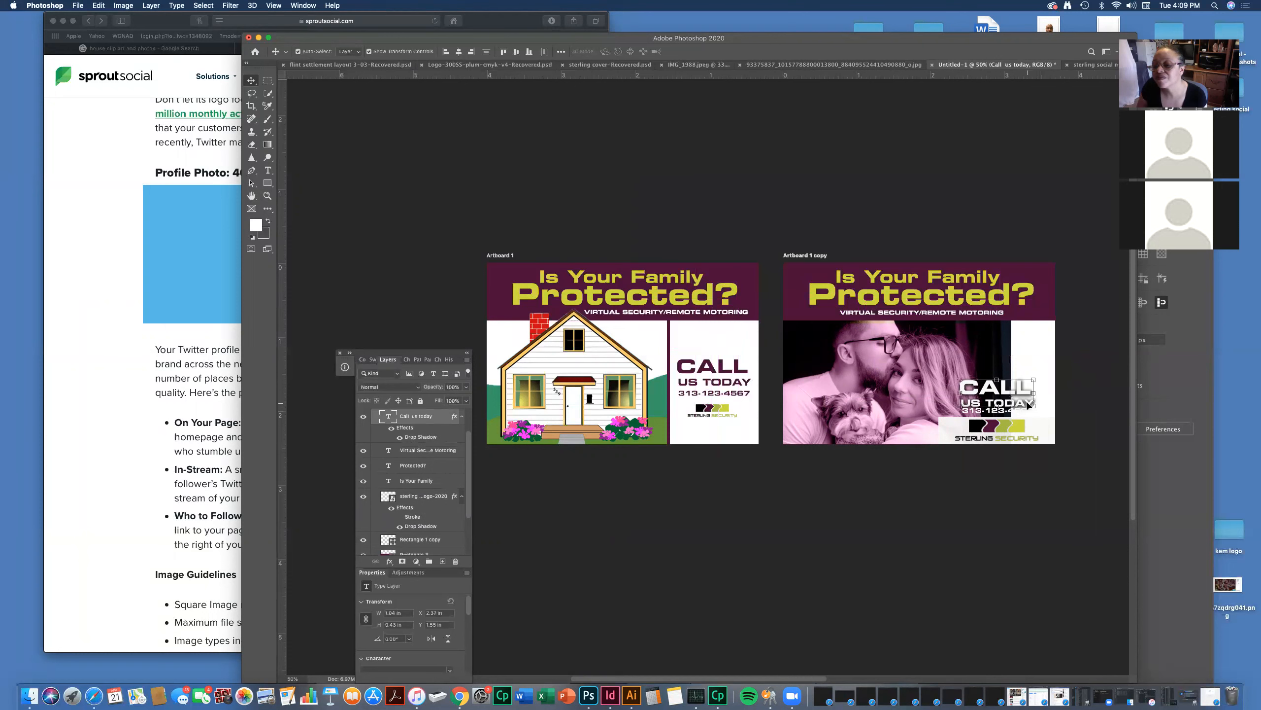
{"action": "left_click", "coordinate": [1063, 415]}
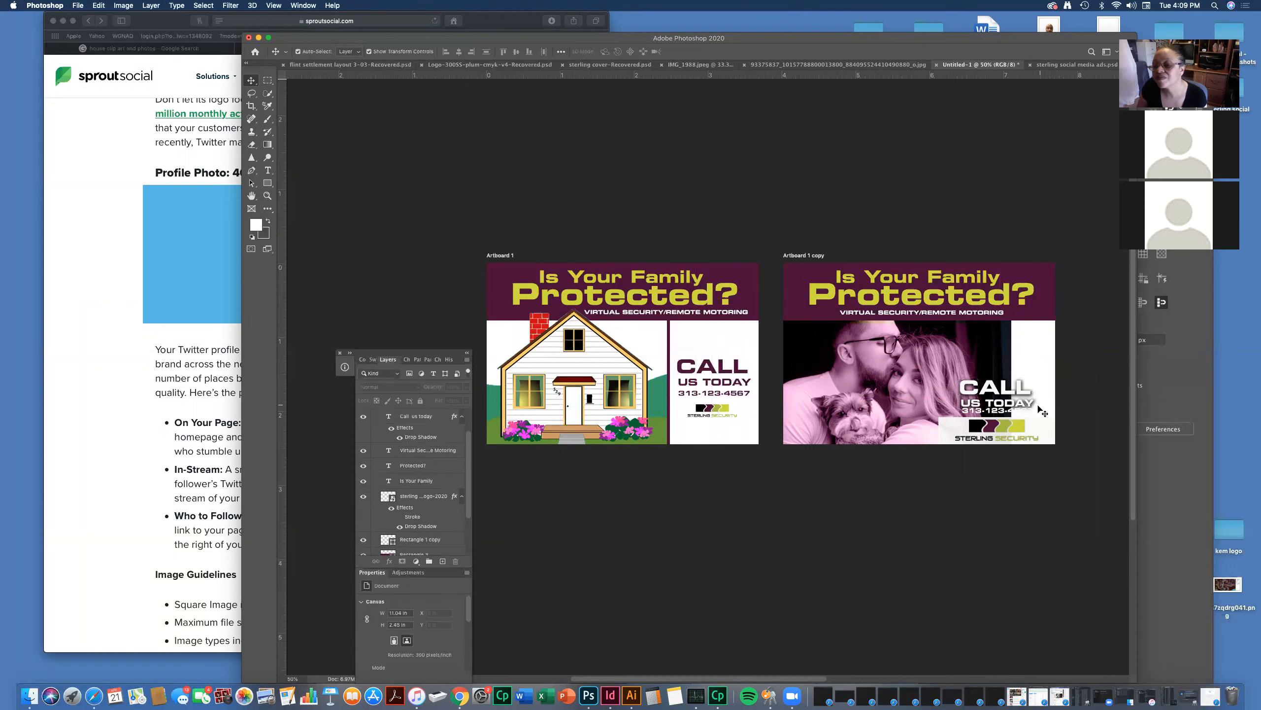
{"action": "left_click", "coordinate": [956, 344]}
{"action": "left_click", "coordinate": [1000, 356]}
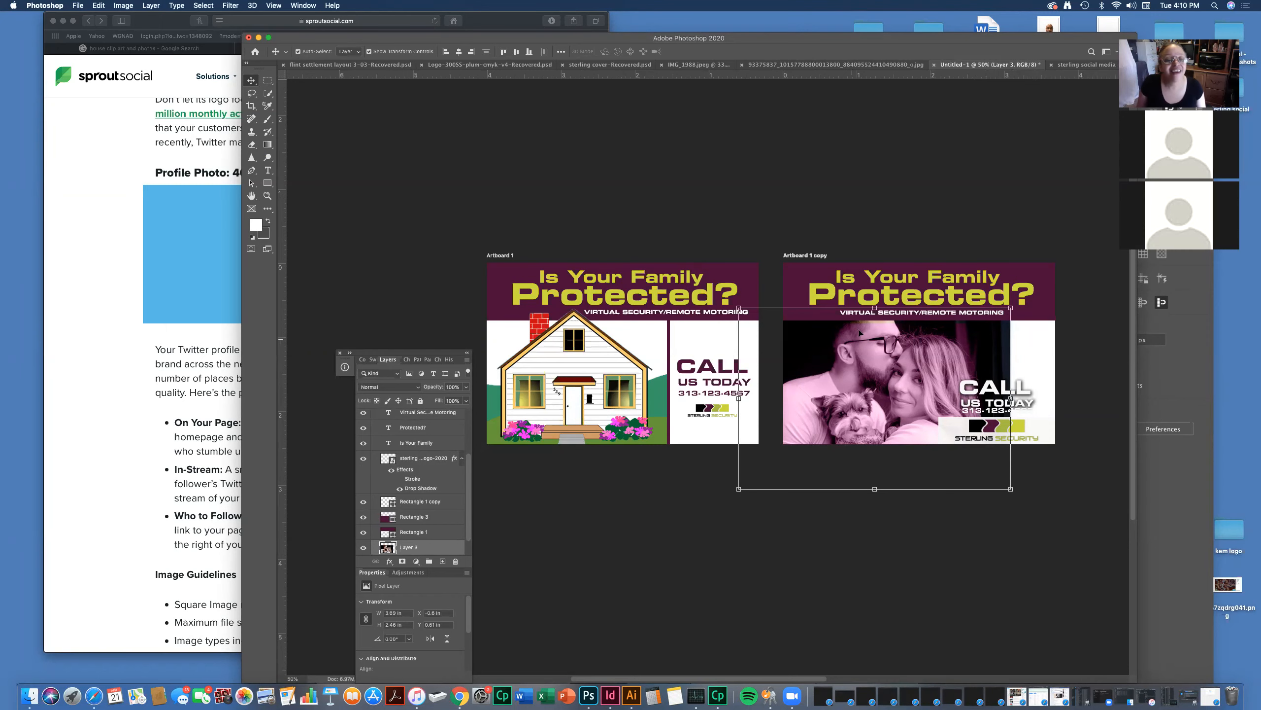
- Add a new blank layer with the default settings directly above the family photo layer
{"action": "left_click", "coordinate": [267, 195]}
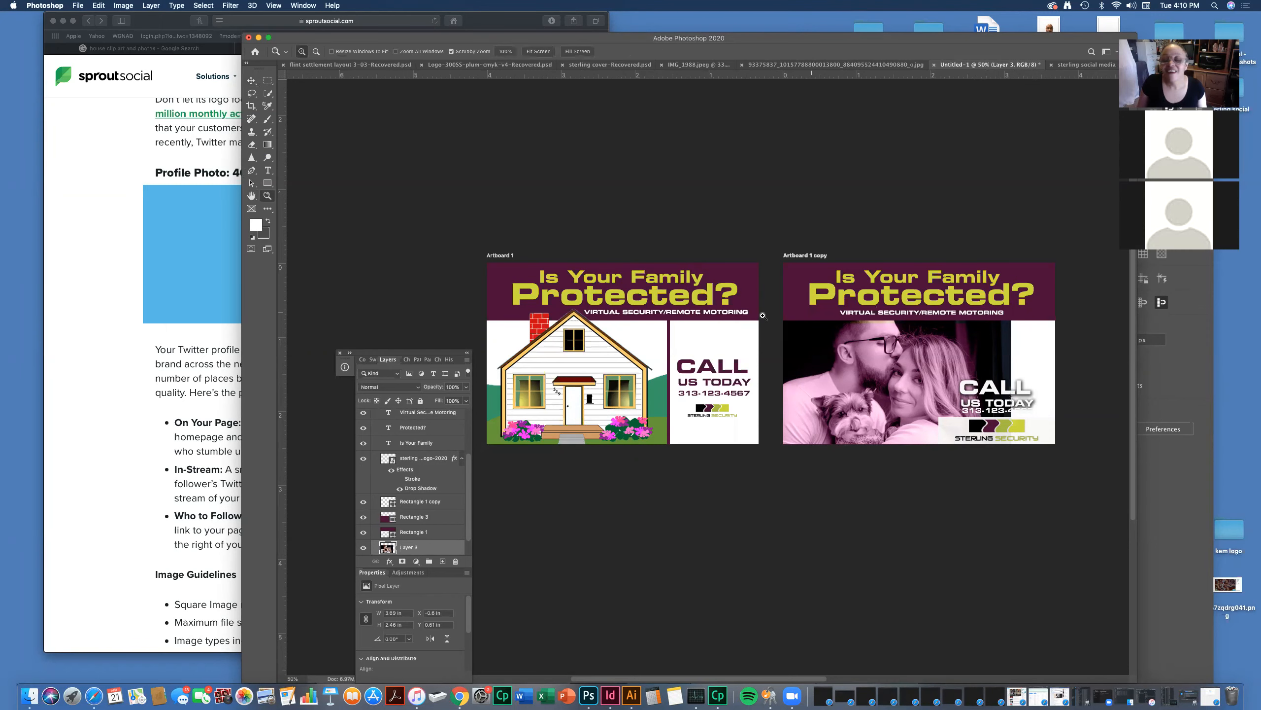
{"action": "left_click", "coordinate": [1043, 370]}
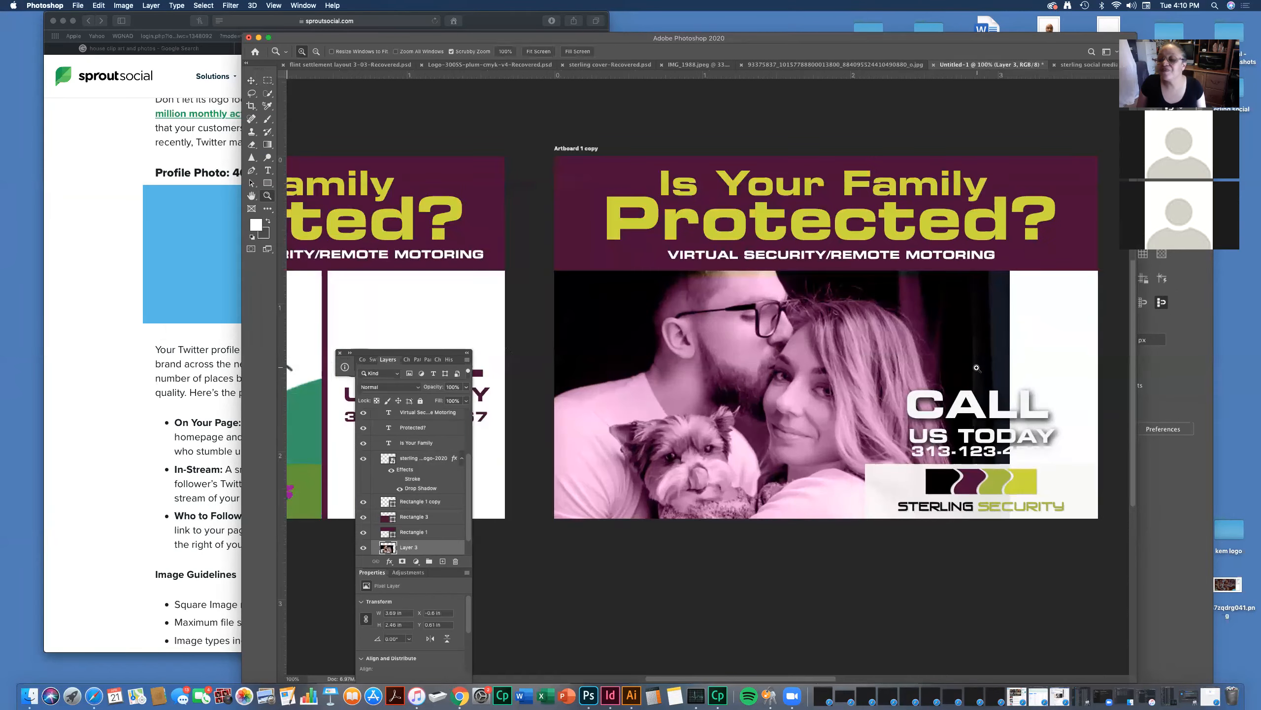
{"action": "left_click", "coordinate": [976, 368]}
{"action": "scroll", "coordinate": [988, 374], "scroll_direction": "right", "scroll_amount": 5}
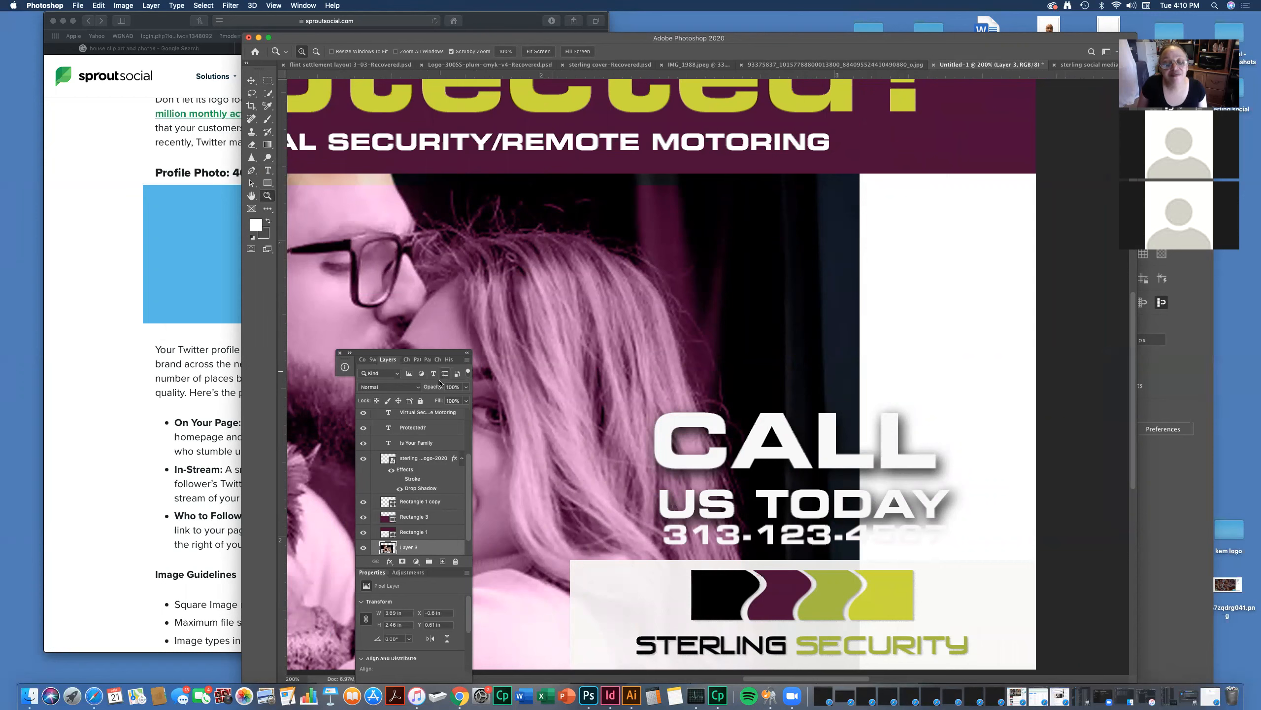
{"action": "left_click", "coordinate": [467, 360]}
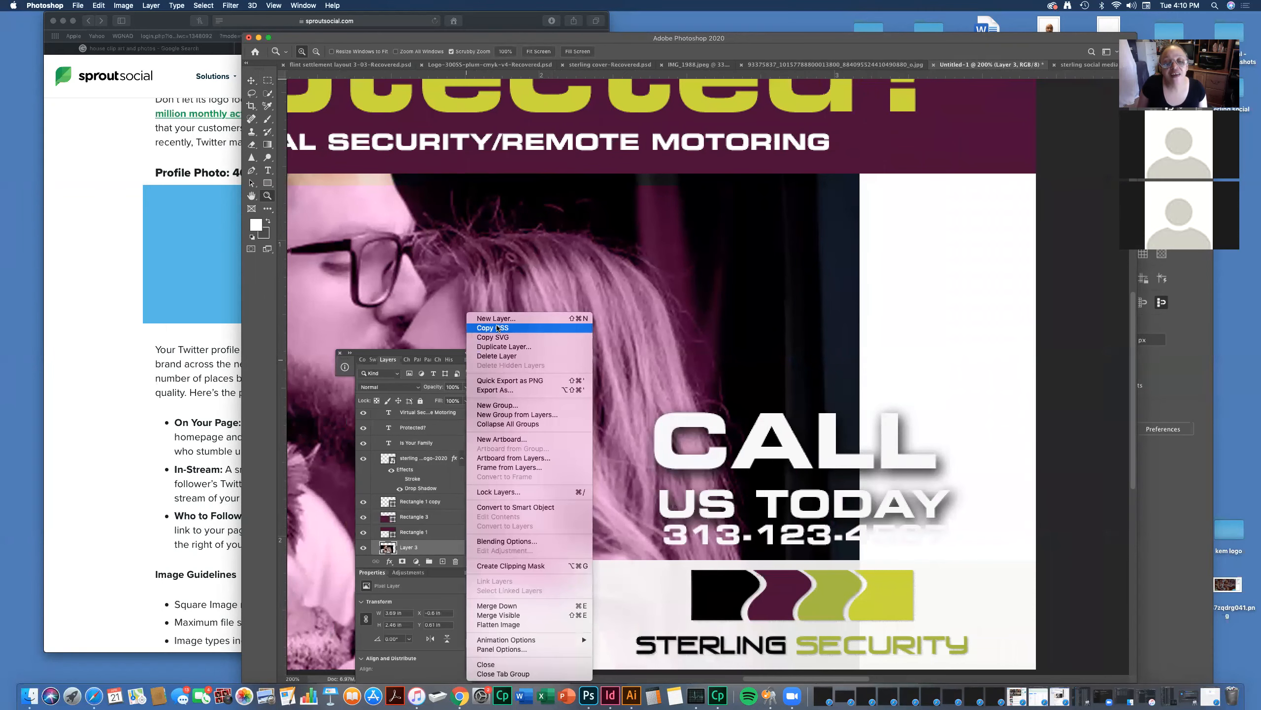
{"action": "left_click", "coordinate": [504, 339]}
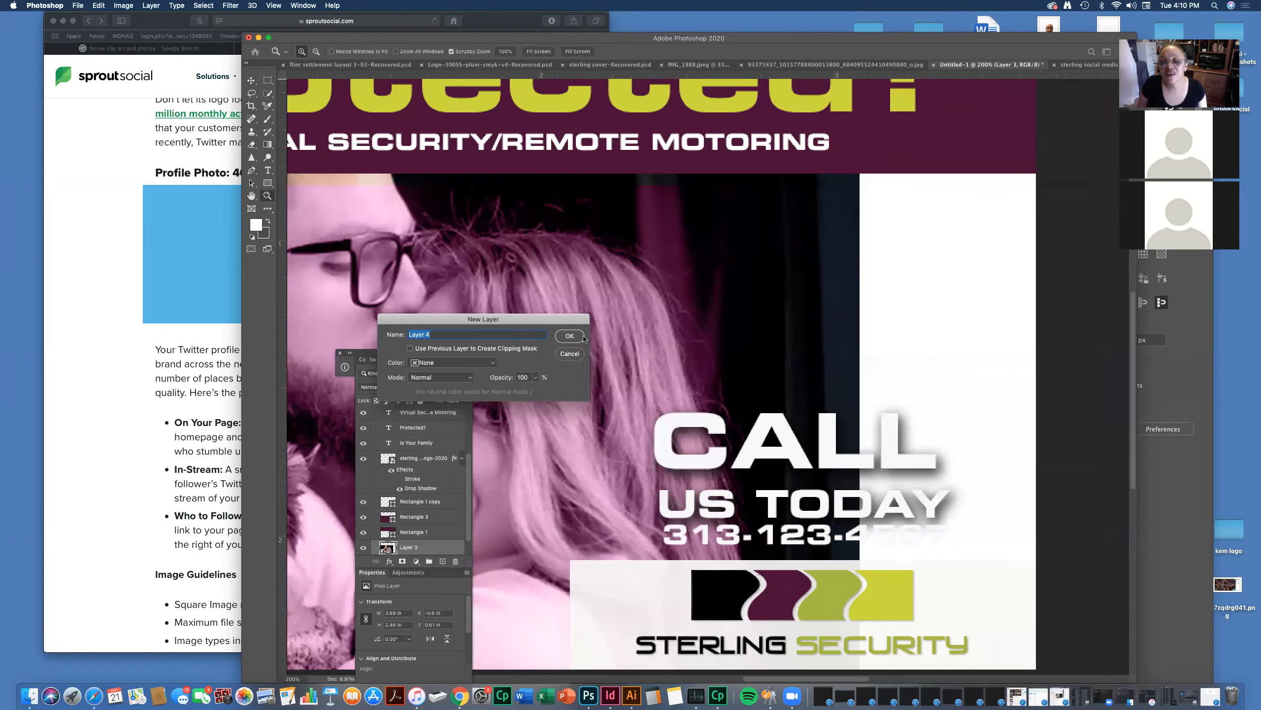
{"action": "left_click", "coordinate": [582, 337]}
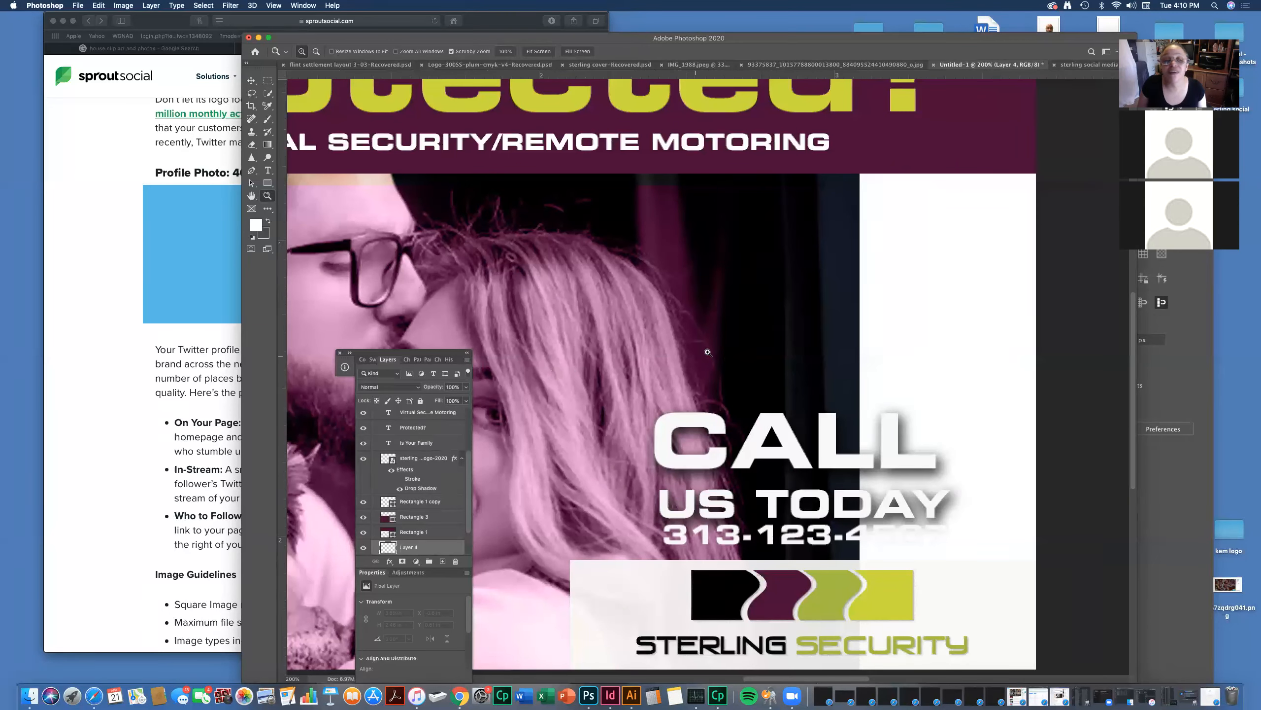
- Activate the Clone Stamp tool and set its brush size to 65 px
{"action": "left_click", "coordinate": [251, 132]}
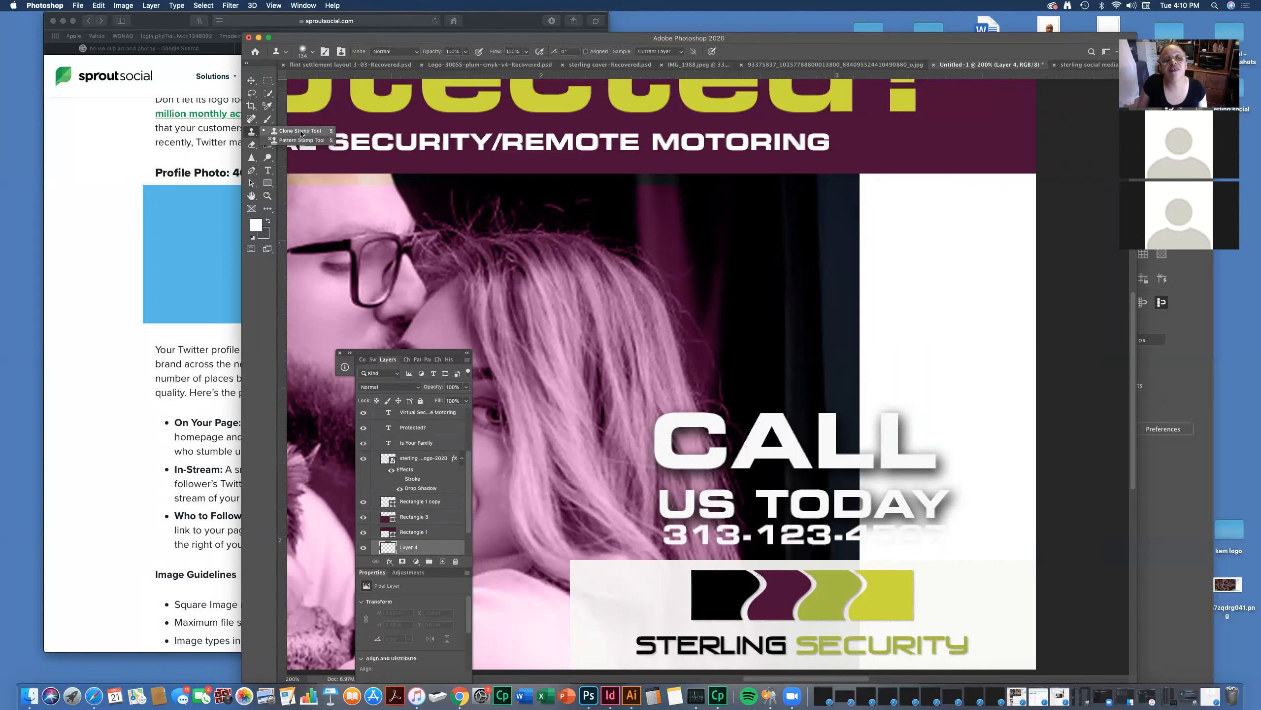
{"action": "left_click", "coordinate": [300, 134]}
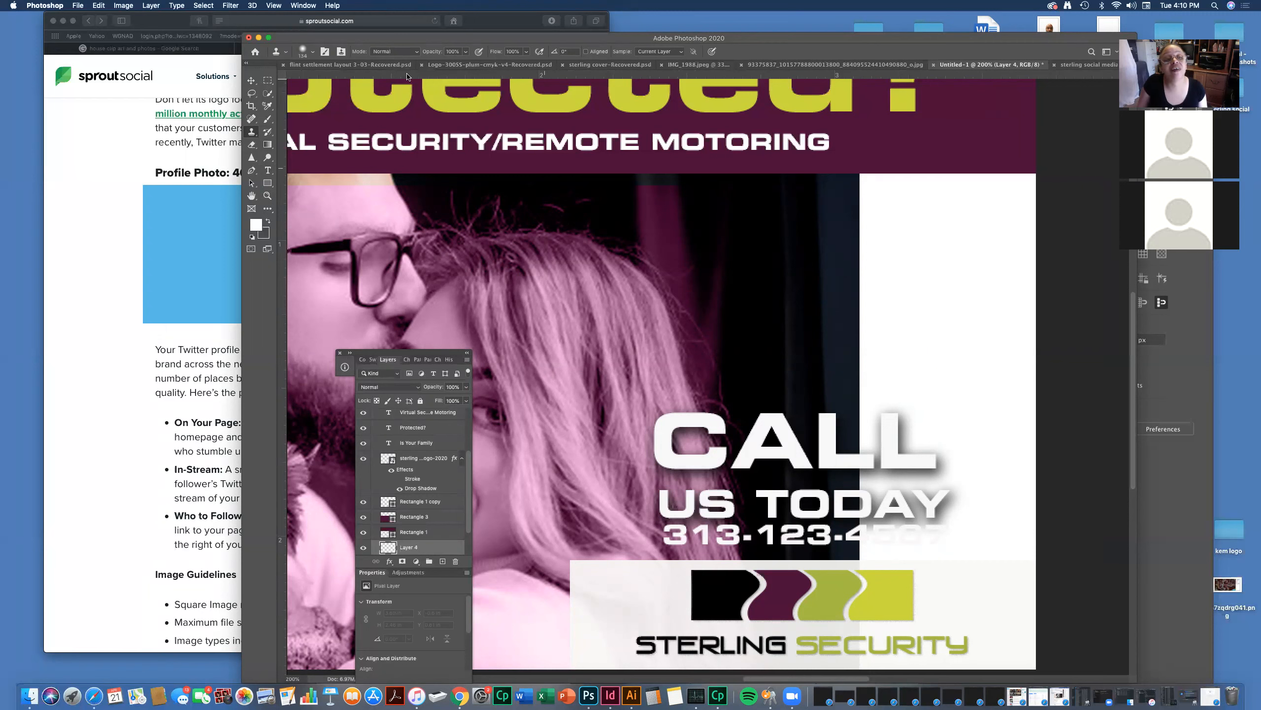
{"action": "left_click", "coordinate": [301, 53]}
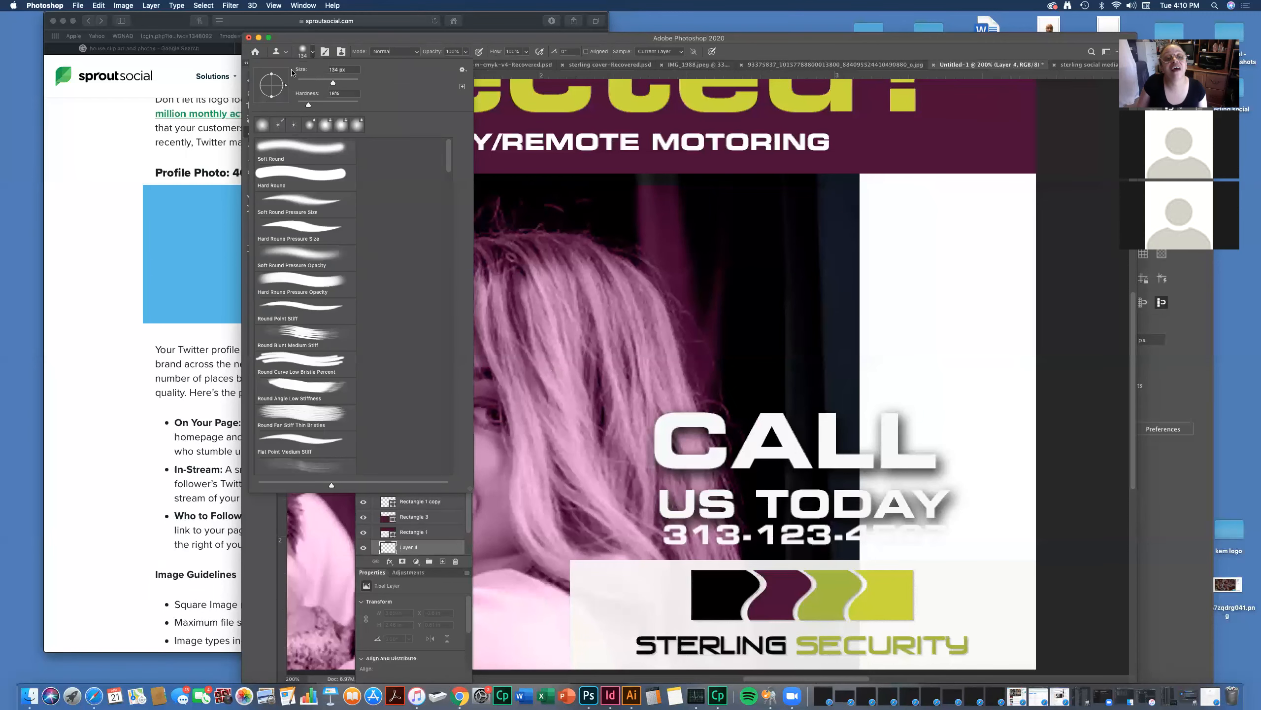
{"action": "left_click", "coordinate": [316, 83]}
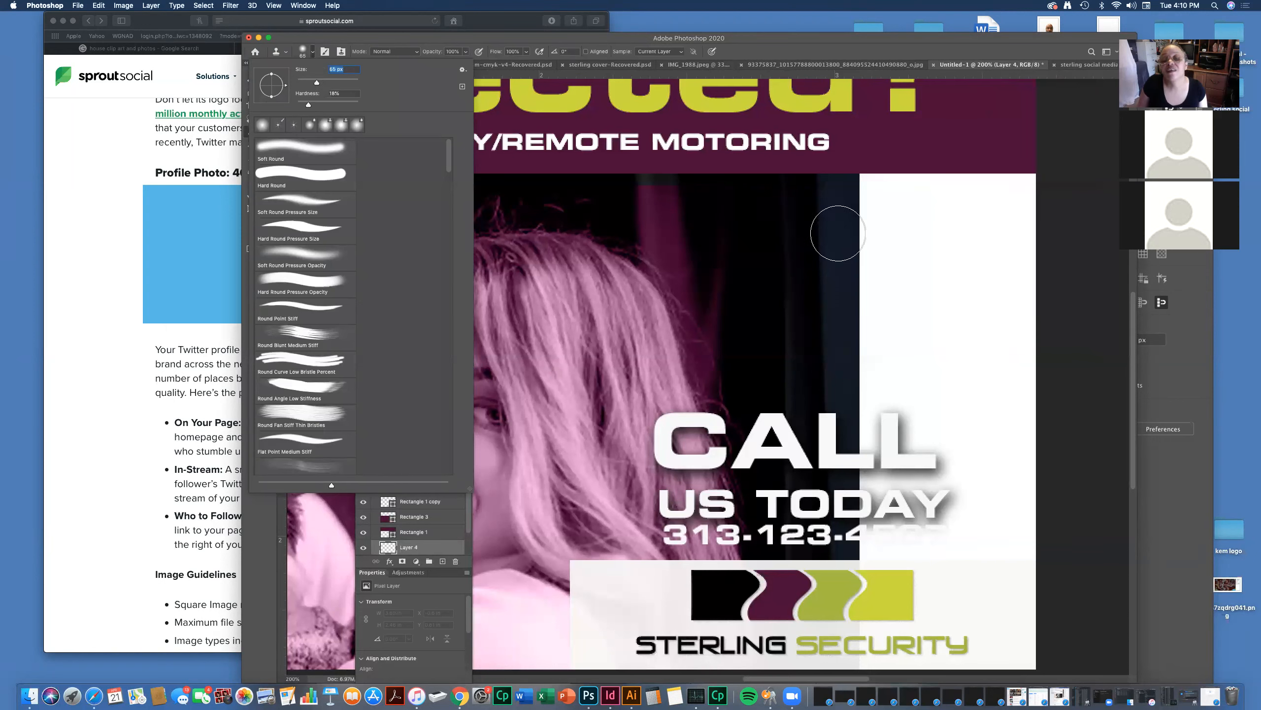
{"action": "left_click", "coordinate": [719, 256]}
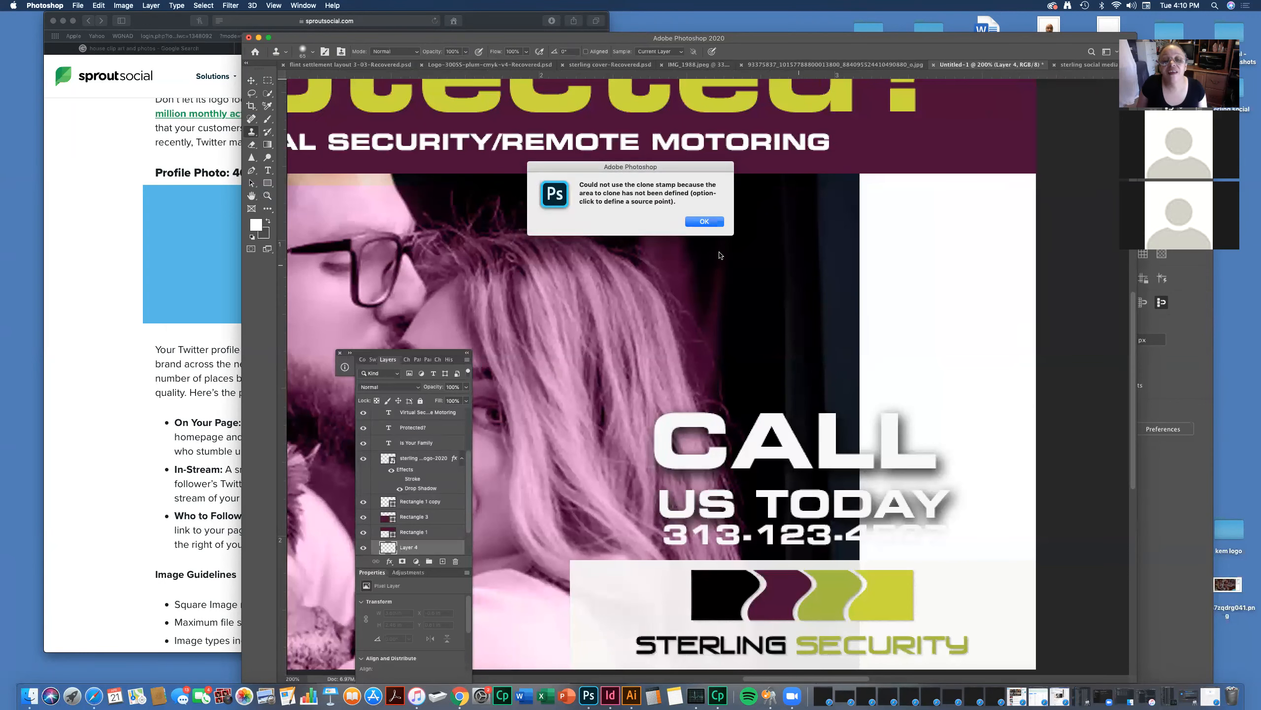
{"action": "left_click", "coordinate": [687, 223]}
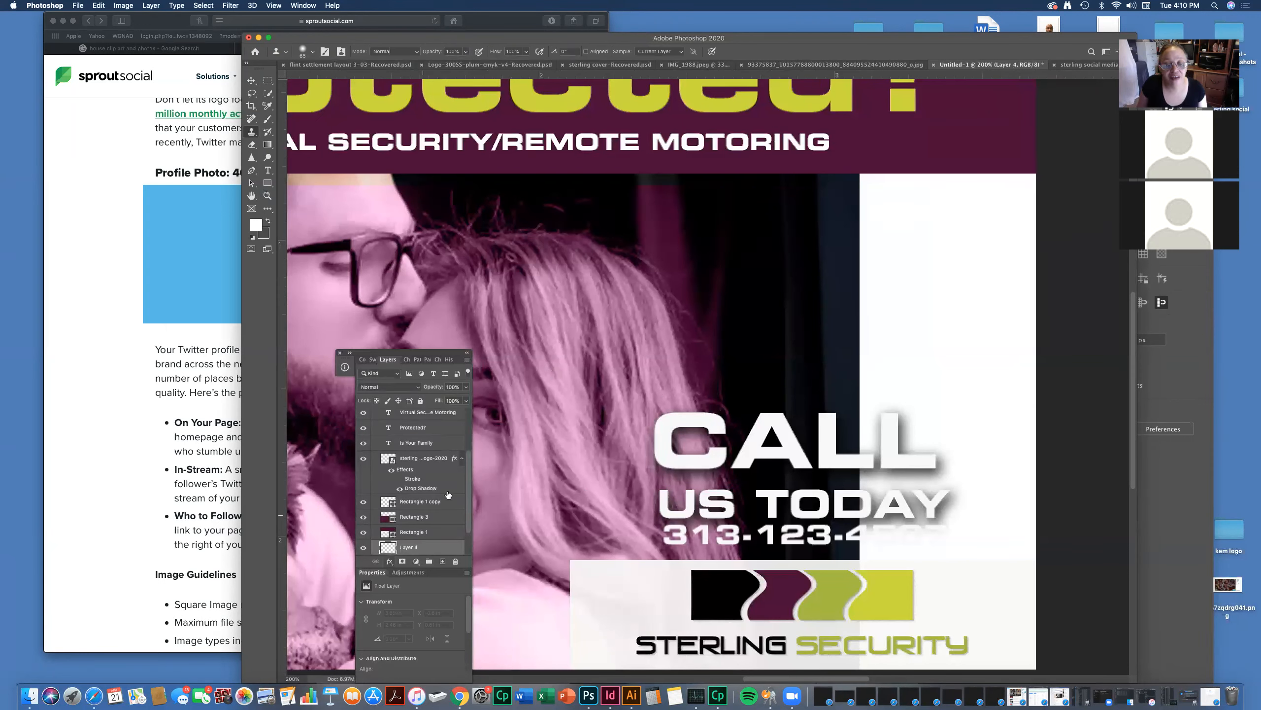
- Select the family photo layer, sample the dark curtain near its outer edge as the clone source, and undo the trial stroke
{"action": "left_click_drag", "start_coordinate": [467, 498], "coordinate": [443, 561]}
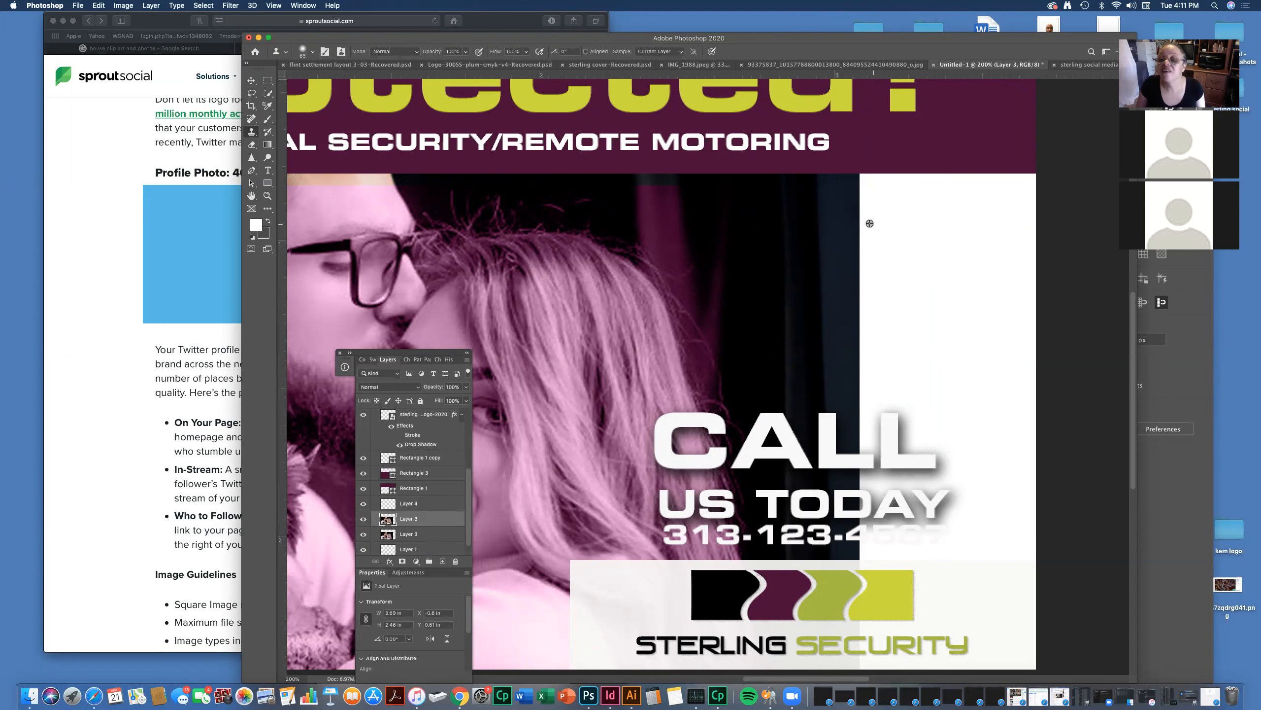
{"action": "left_click", "coordinate": [847, 225], "text": "alt"}
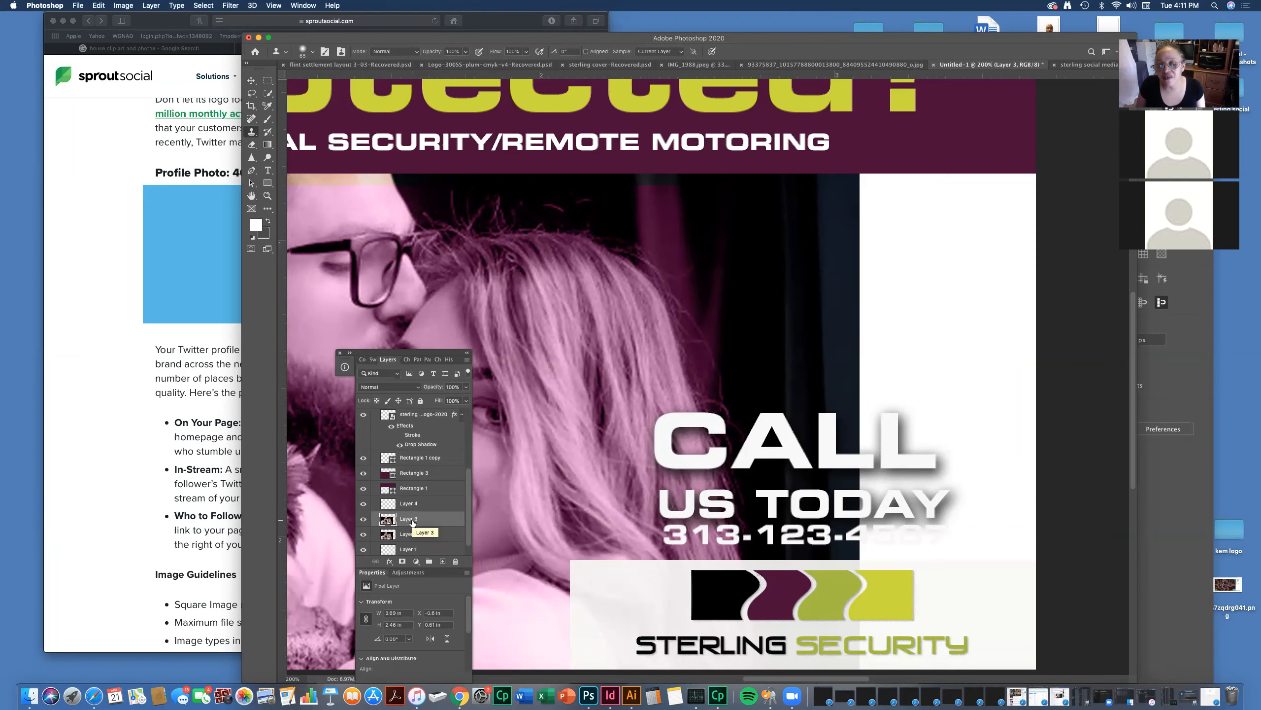
{"action": "left_click", "coordinate": [381, 536]}
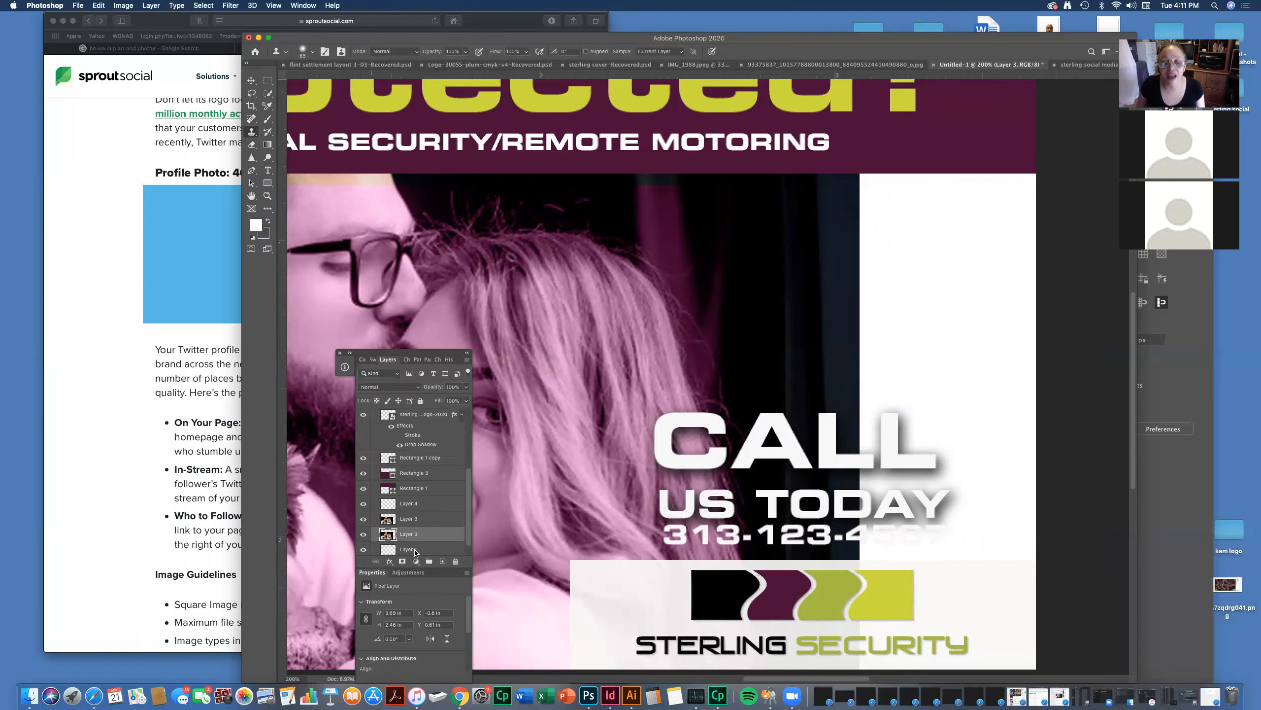
{"action": "left_click", "coordinate": [430, 519]}
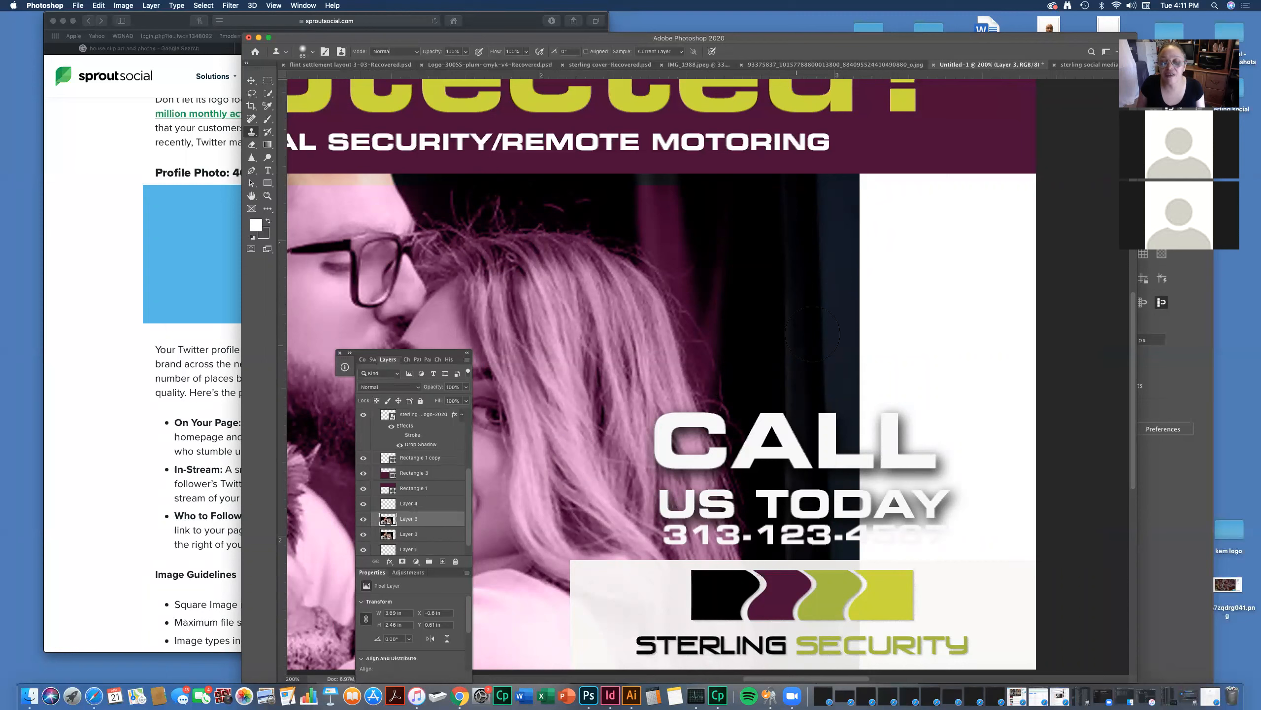
{"action": "left_click", "coordinate": [844, 241], "text": "alt"}
{"action": "left_click_drag", "start_coordinate": [844, 239], "coordinate": [873, 215]}
{"action": "key", "text": "super+z"}
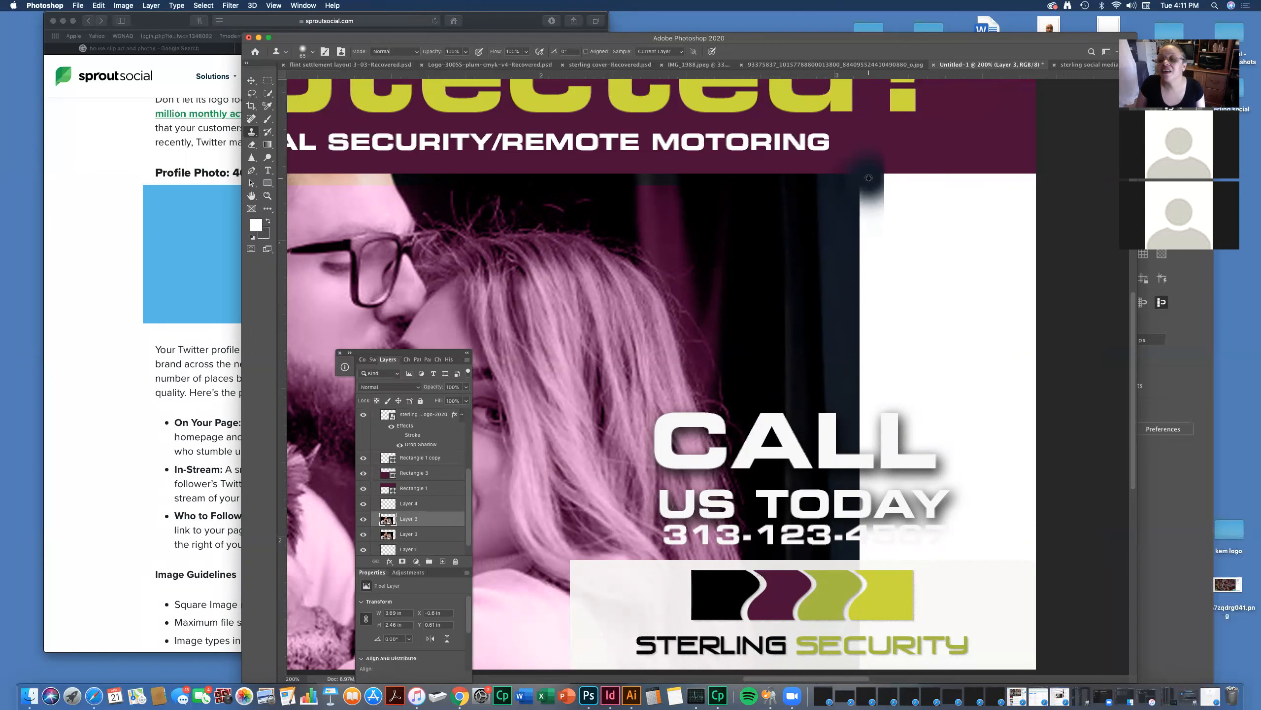
- Clone the dark curtain over the white area beside the photo up to the artboard edge, undoing stray stamps on the heading
{"action": "left_click_drag", "start_coordinate": [868, 179], "coordinate": [870, 551]}
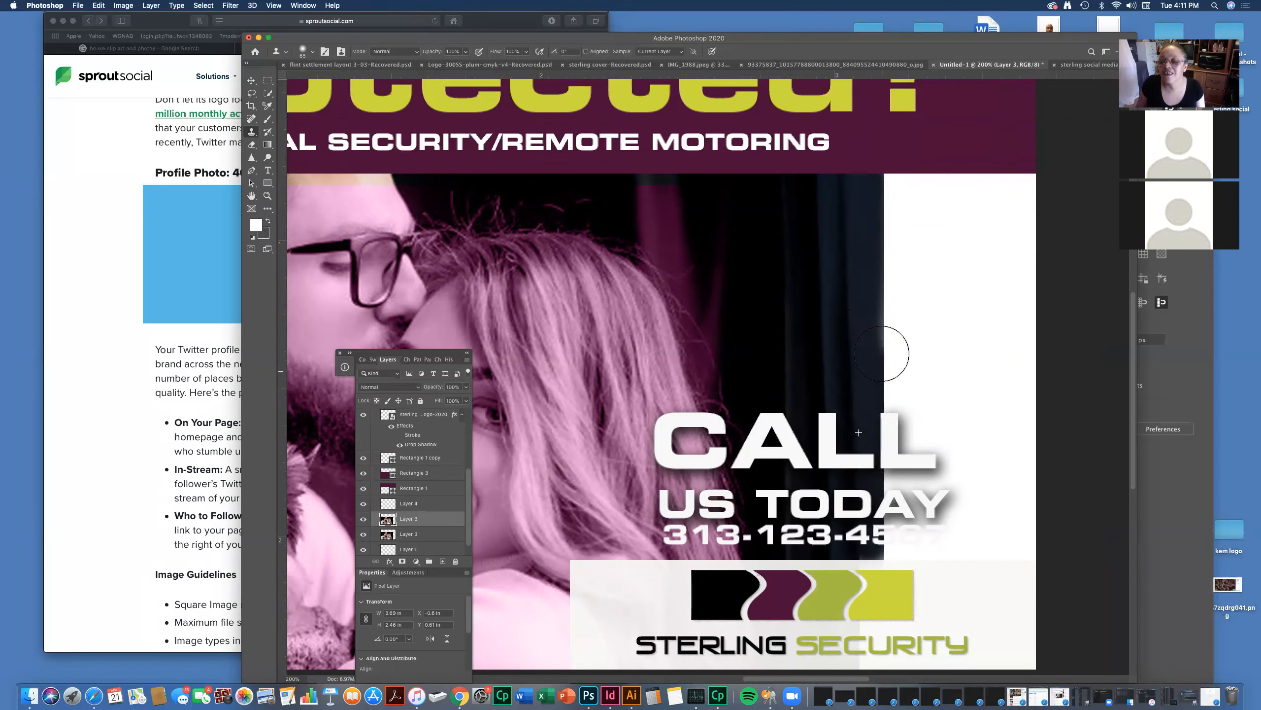
{"action": "left_click", "coordinate": [880, 181]}
{"action": "mouse_move", "coordinate": [887, 164]}
{"action": "left_mouse_down"}
{"action": "mouse_move", "coordinate": [898, 255]}
{"action": "mouse_move", "coordinate": [894, 550]}
{"action": "left_mouse_up"}
{"action": "mouse_move", "coordinate": [897, 157]}
{"action": "left_mouse_down"}
{"action": "mouse_move", "coordinate": [914, 325]}
{"action": "mouse_move", "coordinate": [912, 557]}
{"action": "left_mouse_up"}
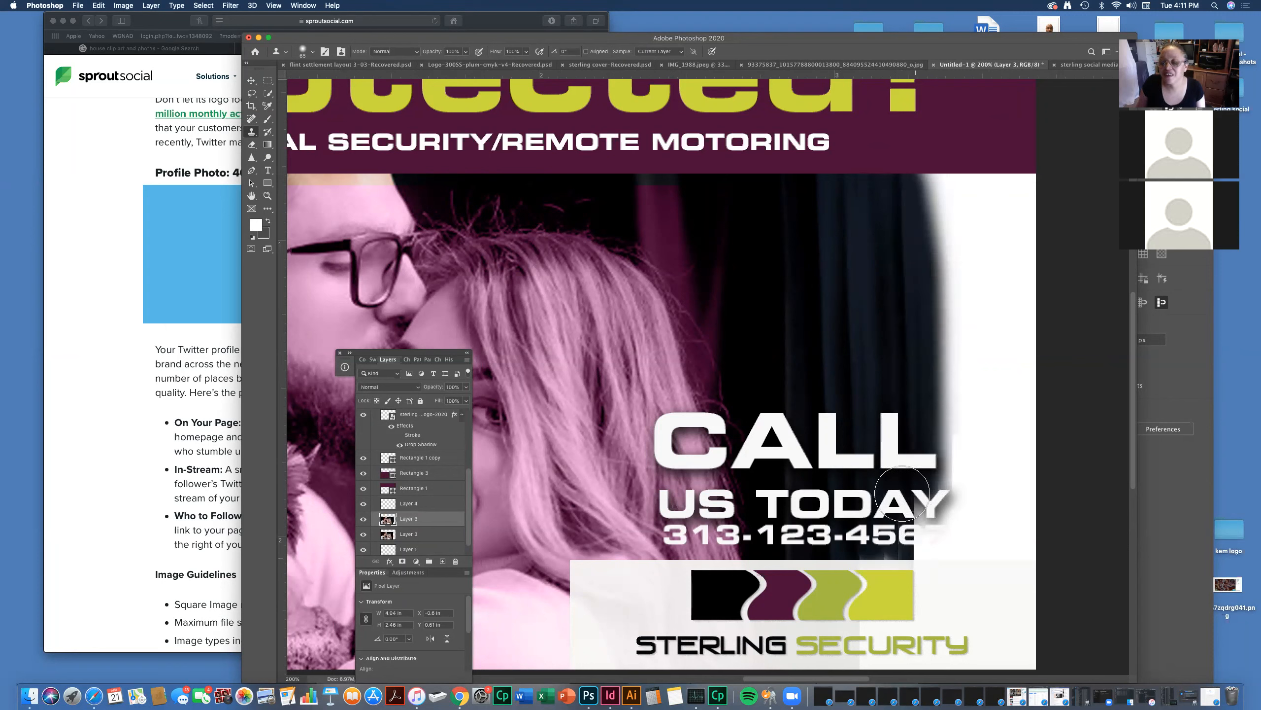
{"action": "mouse_move", "coordinate": [888, 180]}
{"action": "left_mouse_down"}
{"action": "mouse_move", "coordinate": [850, 216]}
{"action": "mouse_move", "coordinate": [900, 184]}
{"action": "mouse_move", "coordinate": [922, 223]}
{"action": "mouse_move", "coordinate": [927, 570]}
{"action": "left_mouse_up"}
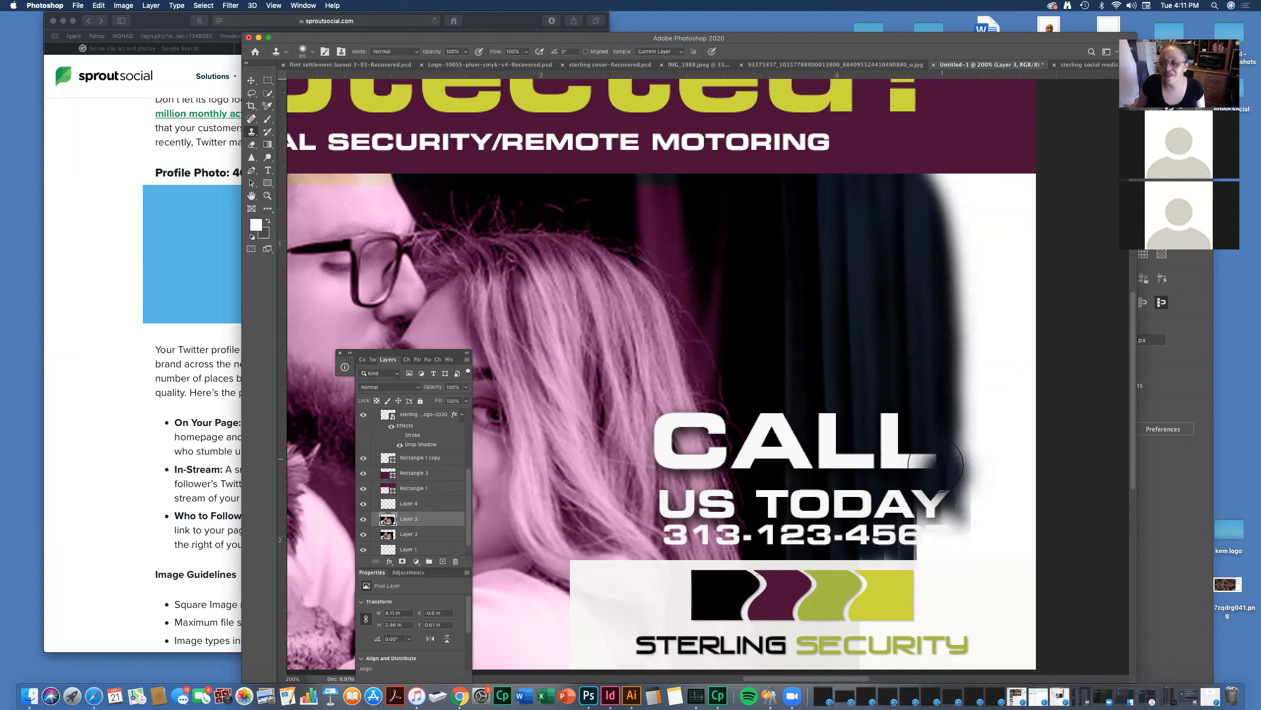
{"action": "mouse_move", "coordinate": [894, 150]}
{"action": "left_mouse_down"}
{"action": "mouse_move", "coordinate": [930, 177]}
{"action": "mouse_move", "coordinate": [938, 284]}
{"action": "mouse_move", "coordinate": [966, 164]}
{"action": "mouse_move", "coordinate": [944, 271]}
{"action": "left_mouse_up"}
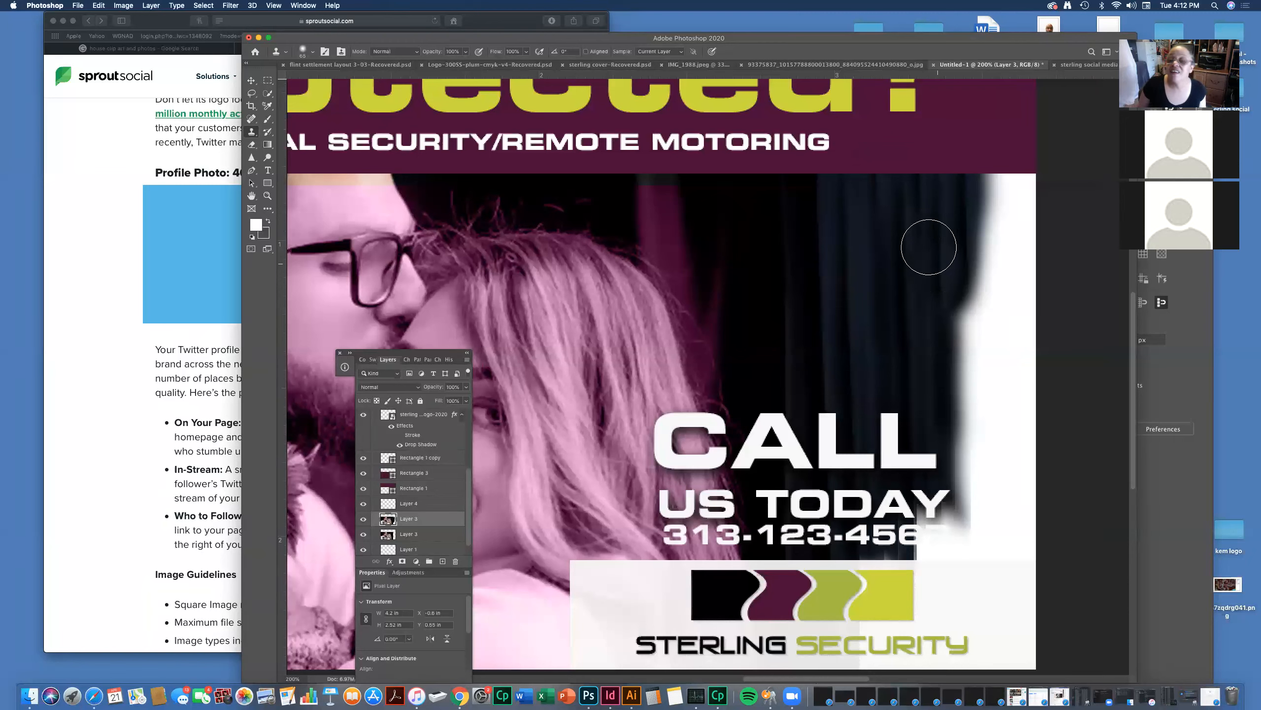
{"action": "mouse_move", "coordinate": [946, 196]}
{"action": "left_mouse_down"}
{"action": "mouse_move", "coordinate": [947, 337]}
{"action": "mouse_move", "coordinate": [978, 169]}
{"action": "mouse_move", "coordinate": [995, 248]}
{"action": "mouse_move", "coordinate": [1016, 152]}
{"action": "mouse_move", "coordinate": [1007, 285]}
{"action": "mouse_move", "coordinate": [1009, 232]}
{"action": "mouse_move", "coordinate": [956, 372]}
{"action": "mouse_move", "coordinate": [966, 258]}
{"action": "mouse_move", "coordinate": [1015, 296]}
{"action": "mouse_move", "coordinate": [977, 452]}
{"action": "mouse_move", "coordinate": [971, 359]}
{"action": "mouse_move", "coordinate": [961, 481]}
{"action": "mouse_move", "coordinate": [941, 355]}
{"action": "mouse_move", "coordinate": [990, 505]}
{"action": "mouse_move", "coordinate": [995, 350]}
{"action": "mouse_move", "coordinate": [1007, 385]}
{"action": "mouse_move", "coordinate": [1002, 547]}
{"action": "mouse_move", "coordinate": [1014, 378]}
{"action": "mouse_move", "coordinate": [1017, 550]}
{"action": "mouse_move", "coordinate": [991, 543]}
{"action": "mouse_move", "coordinate": [926, 474]}
{"action": "mouse_move", "coordinate": [921, 557]}
{"action": "mouse_move", "coordinate": [900, 517]}
{"action": "mouse_move", "coordinate": [906, 500]}
{"action": "mouse_move", "coordinate": [956, 546]}
{"action": "mouse_move", "coordinate": [958, 501]}
{"action": "left_mouse_up"}
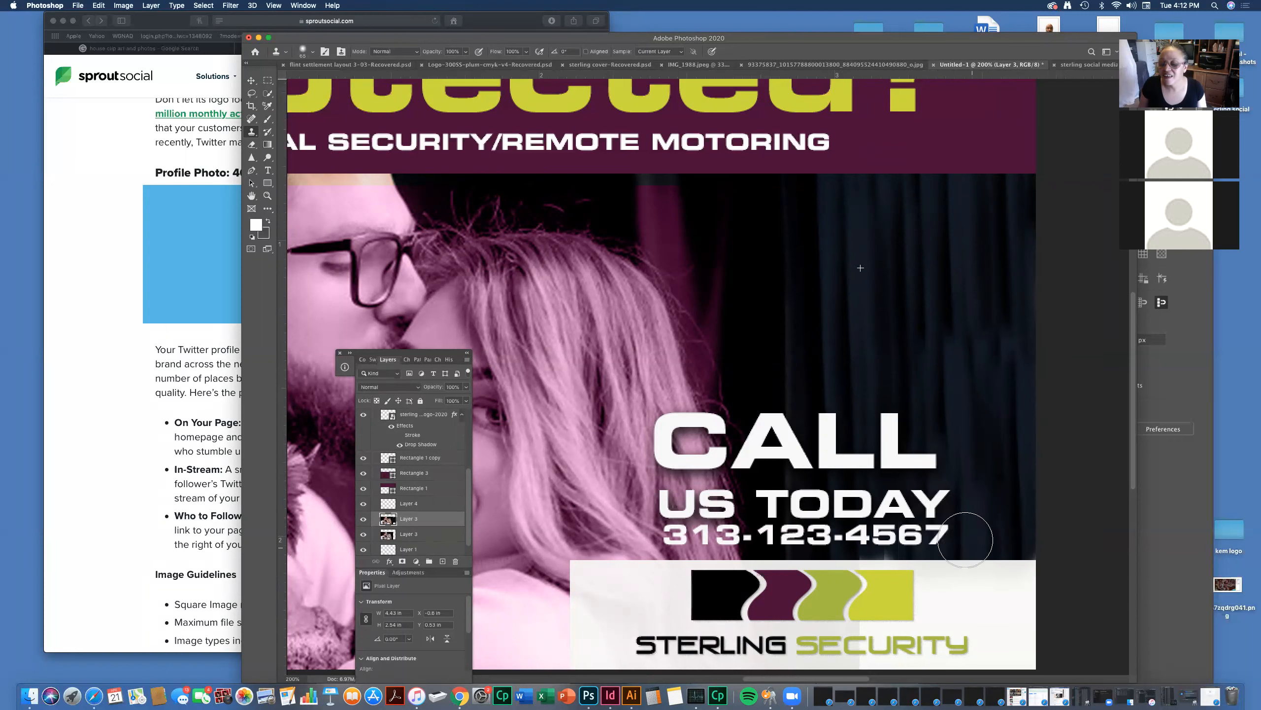
{"action": "left_click_drag", "start_coordinate": [1076, 179], "coordinate": [1078, 157]}
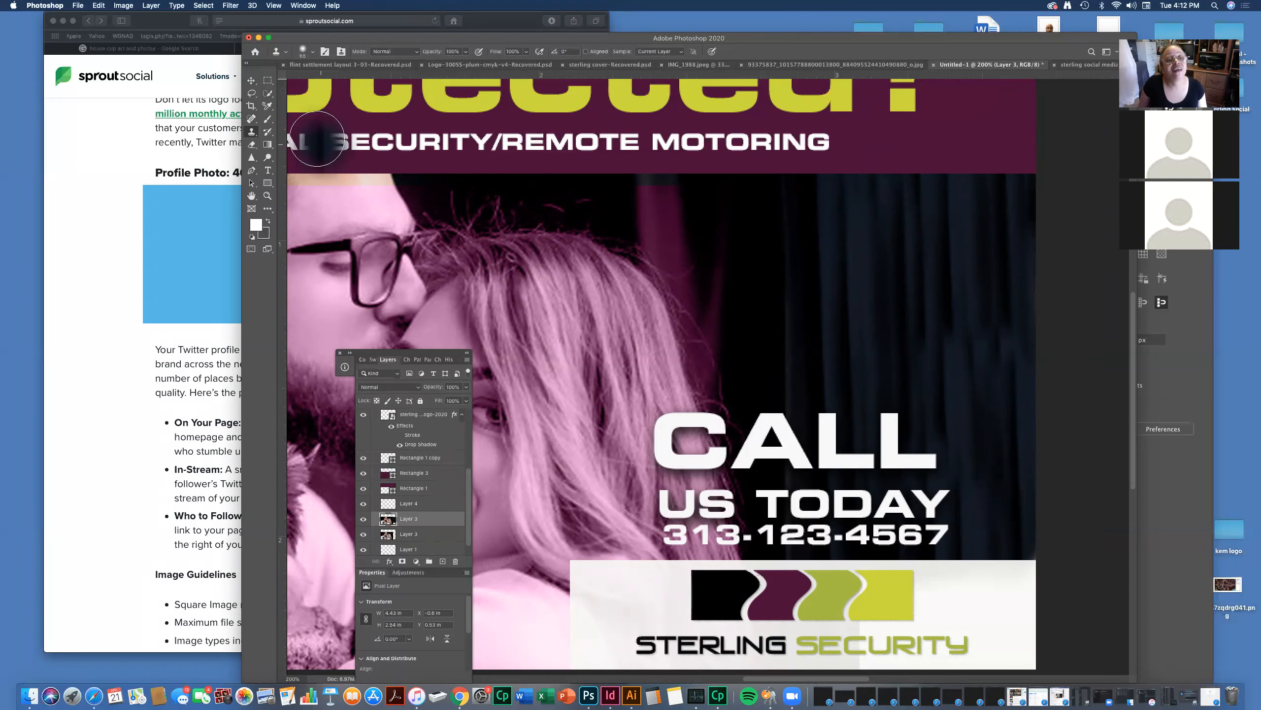
{"action": "left_click", "coordinate": [310, 166]}
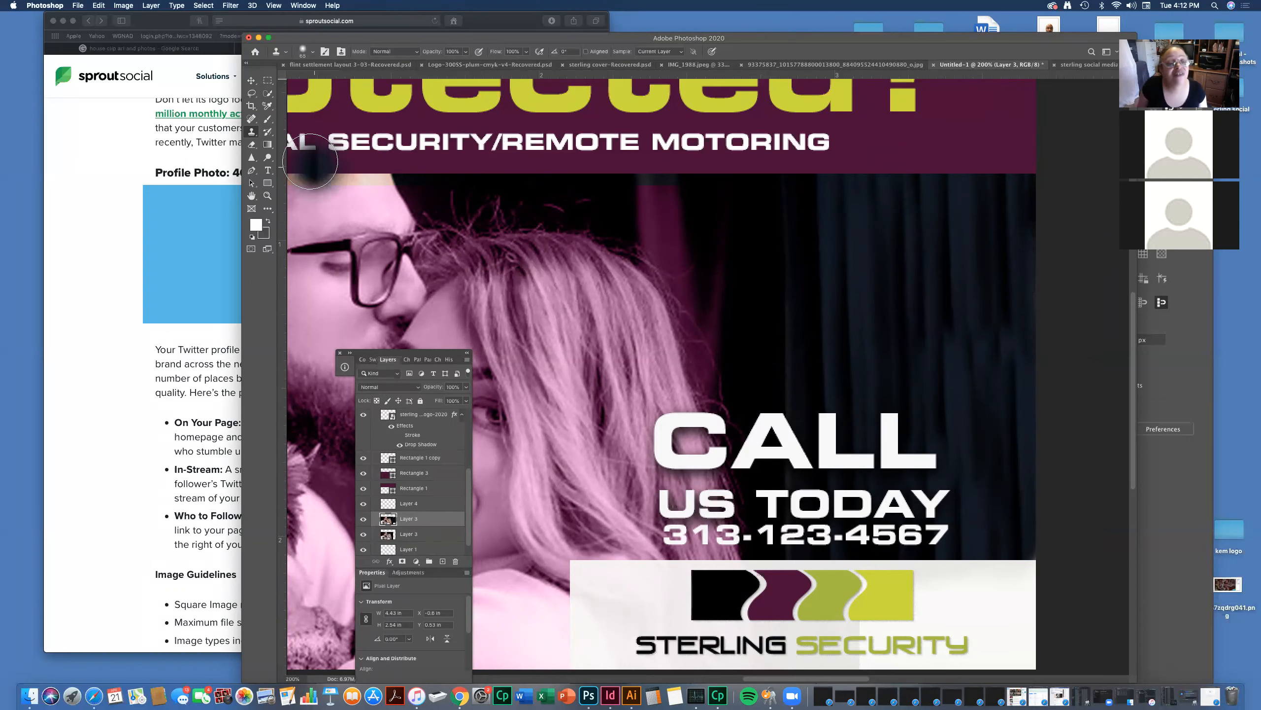
{"action": "key", "text": "super+z"}
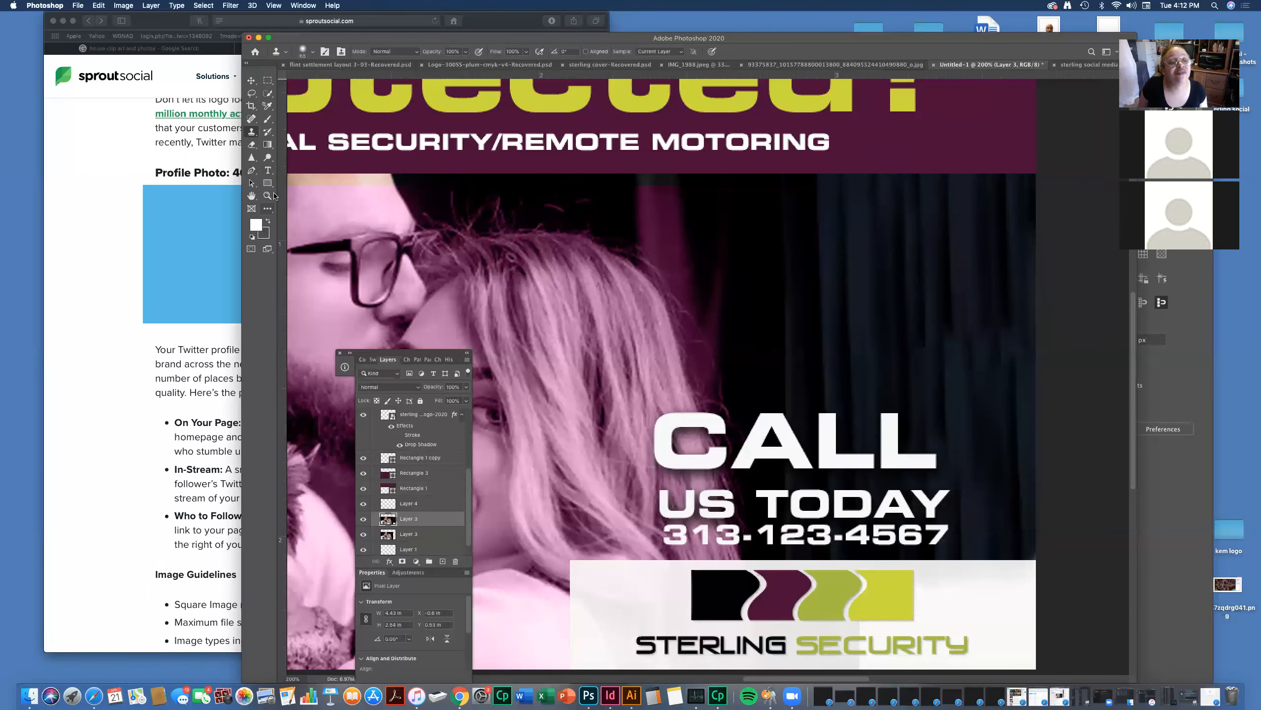
- Blend the repeated streaks in the cloned curtain with vertical Spot Healing Brush strokes in Content-Aware mode
{"action": "left_click", "coordinate": [267, 119]}
{"action": "left_click", "coordinate": [251, 120]}
{"action": "left_click", "coordinate": [250, 121]}
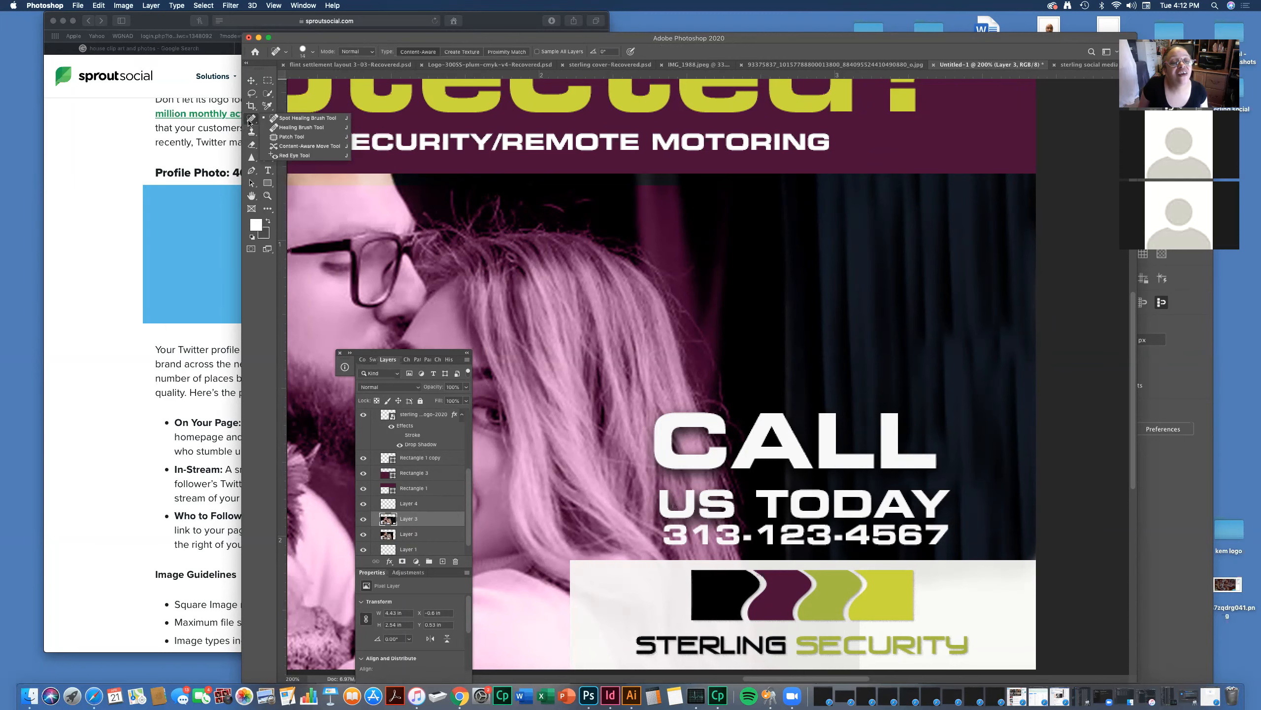
{"action": "left_click", "coordinate": [306, 118]}
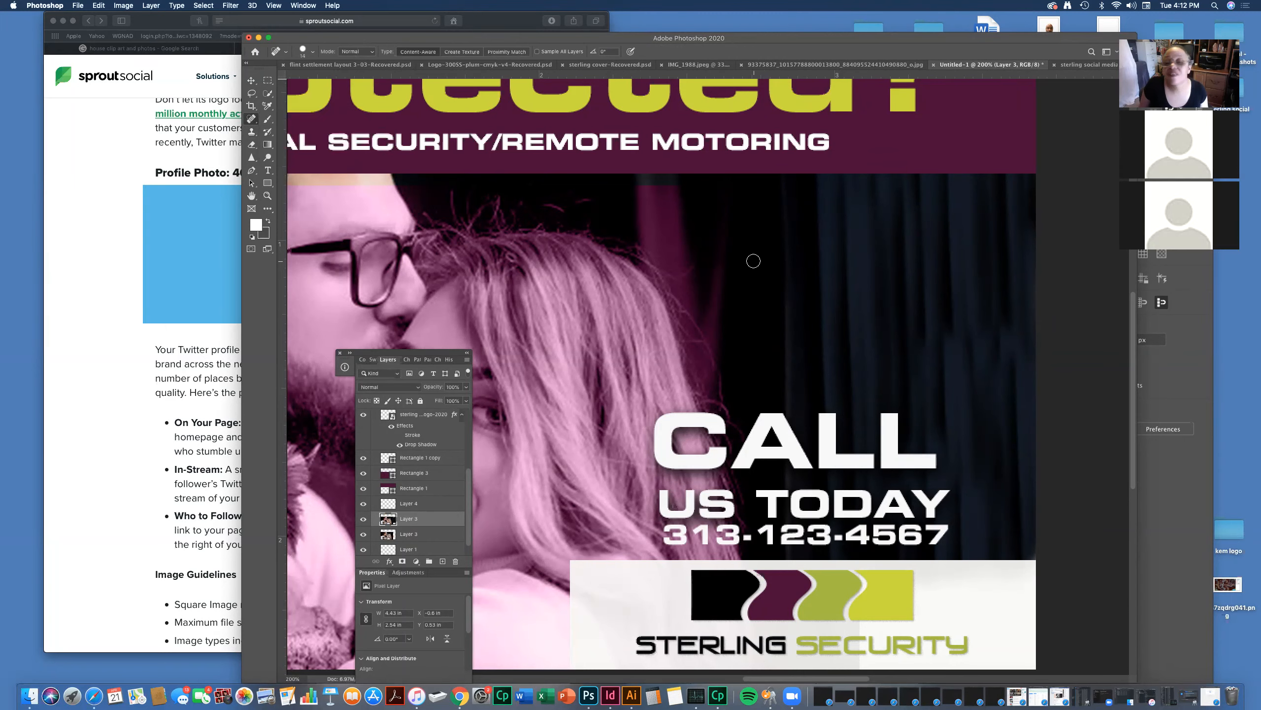
{"action": "left_click_drag", "start_coordinate": [819, 185], "coordinate": [823, 369]}
{"action": "left_click_drag", "start_coordinate": [845, 221], "coordinate": [844, 400]}
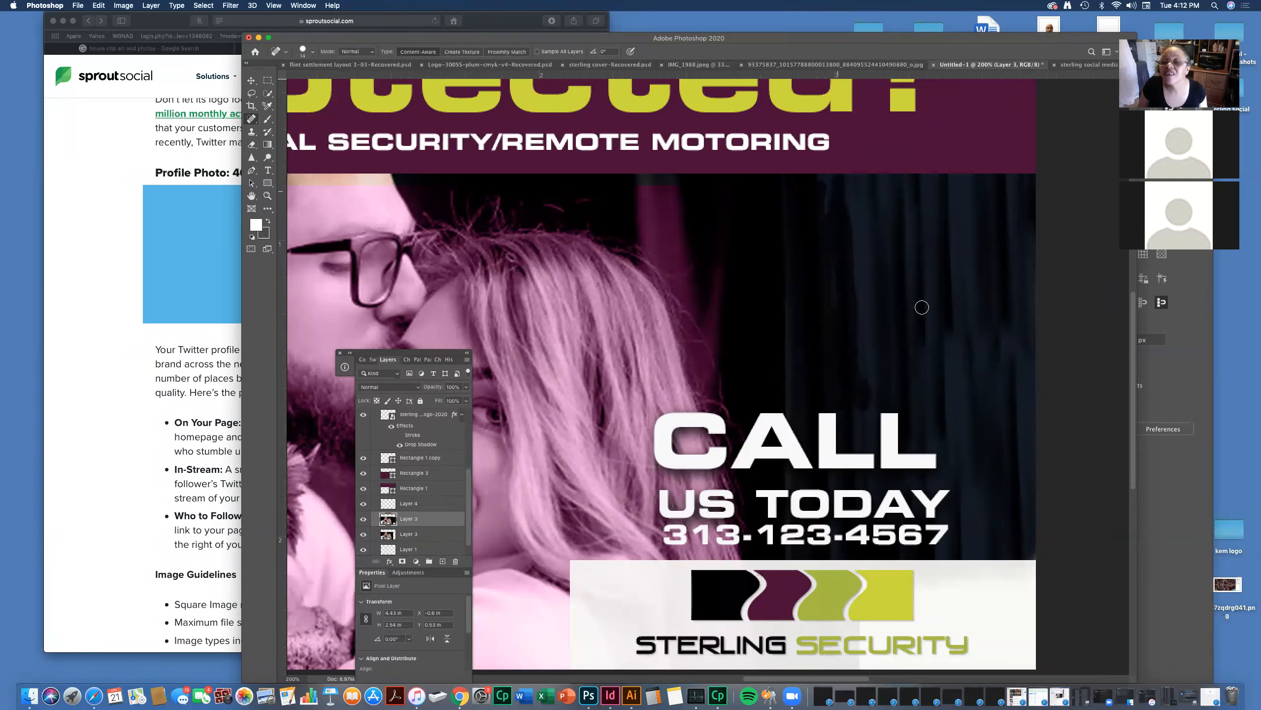
{"action": "left_click_drag", "start_coordinate": [823, 223], "coordinate": [820, 336]}
{"action": "left_click_drag", "start_coordinate": [916, 226], "coordinate": [918, 394]}
{"action": "left_click_drag", "start_coordinate": [914, 222], "coordinate": [903, 389]}
{"action": "left_click_drag", "start_coordinate": [873, 236], "coordinate": [878, 398]}
{"action": "mouse_move", "coordinate": [960, 280]}
{"action": "left_mouse_down"}
{"action": "mouse_move", "coordinate": [959, 405]}
{"action": "mouse_move", "coordinate": [947, 293]}
{"action": "mouse_move", "coordinate": [948, 444]}
{"action": "mouse_move", "coordinate": [961, 347]}
{"action": "mouse_move", "coordinate": [952, 315]}
{"action": "mouse_move", "coordinate": [933, 454]}
{"action": "mouse_move", "coordinate": [936, 305]}
{"action": "mouse_move", "coordinate": [939, 503]}
{"action": "mouse_move", "coordinate": [999, 325]}
{"action": "mouse_move", "coordinate": [1000, 405]}
{"action": "left_mouse_up"}
{"action": "left_click_drag", "start_coordinate": [1009, 328], "coordinate": [1013, 455]}
{"action": "left_click_drag", "start_coordinate": [1019, 323], "coordinate": [1017, 508]}
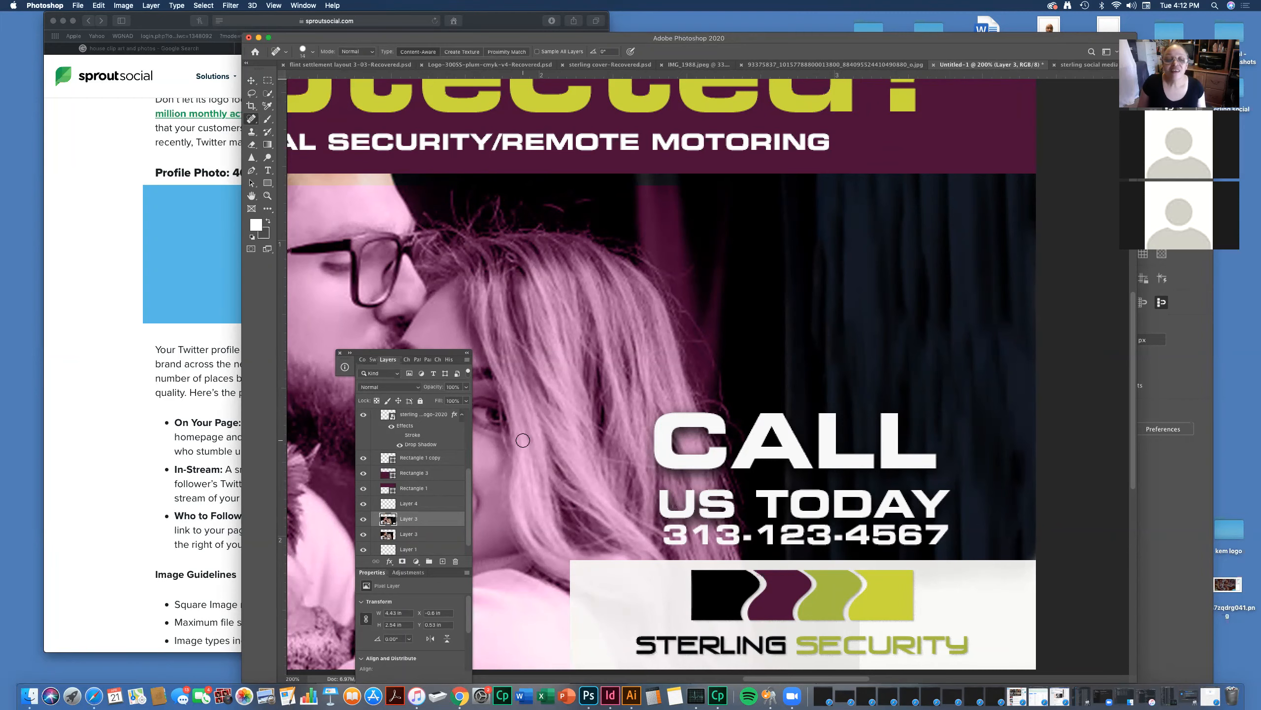
- Enlarge the purple tint rectangle on the photo ad so it covers the cloned background past the artboard edge
{"action": "left_click", "coordinate": [267, 195]}
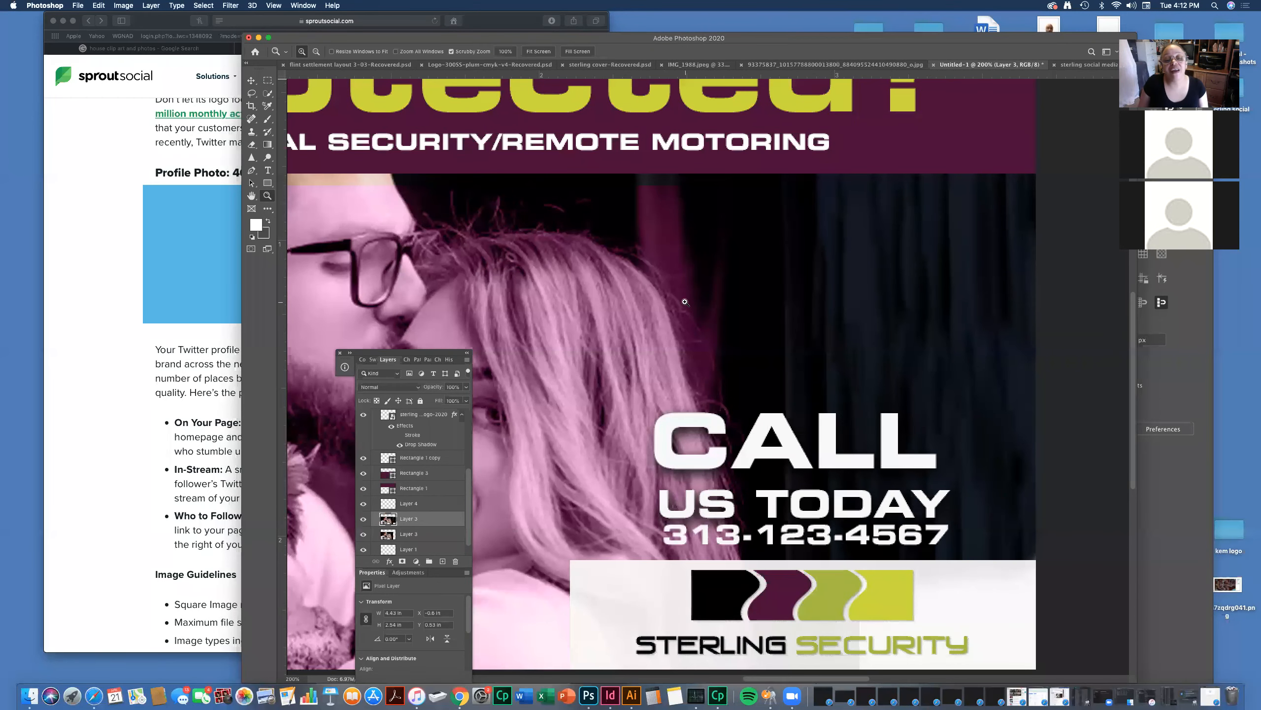
{"action": "left_click", "coordinate": [685, 302], "text": "alt"}
{"action": "left_click", "coordinate": [686, 302], "text": "alt"}
{"action": "left_click", "coordinate": [685, 302], "text": "alt"}
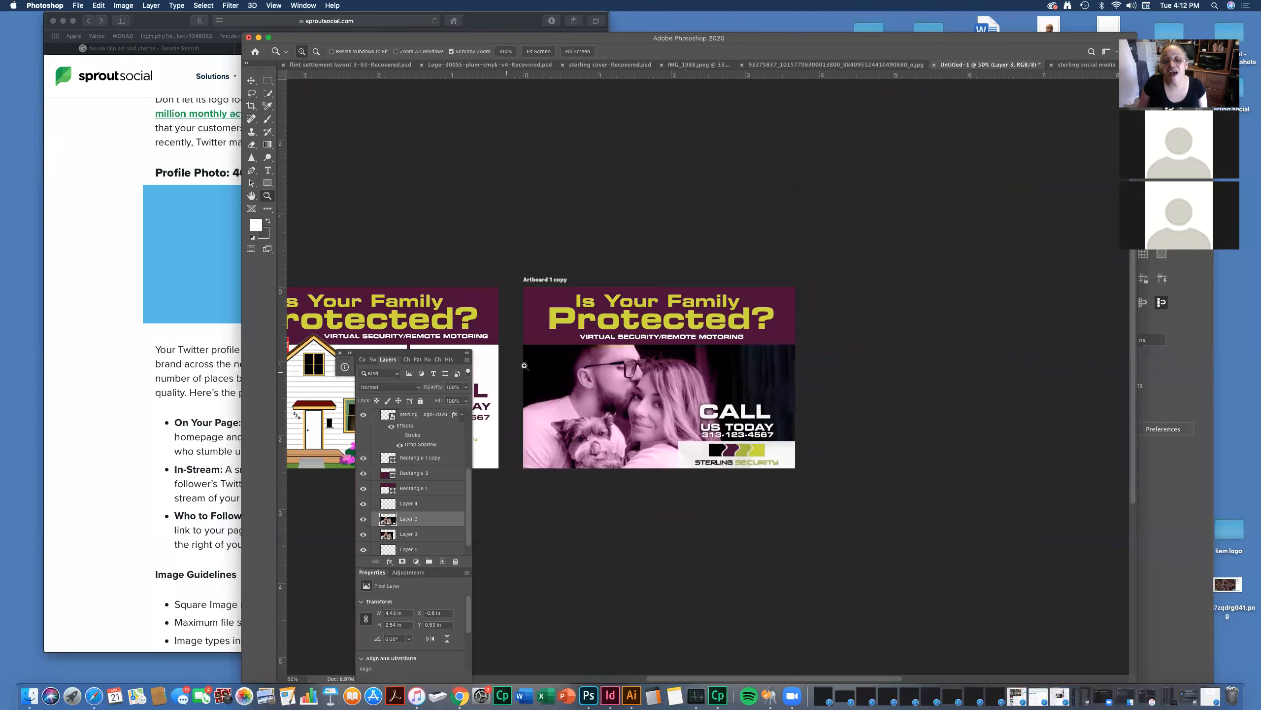
{"action": "left_click", "coordinate": [251, 80]}
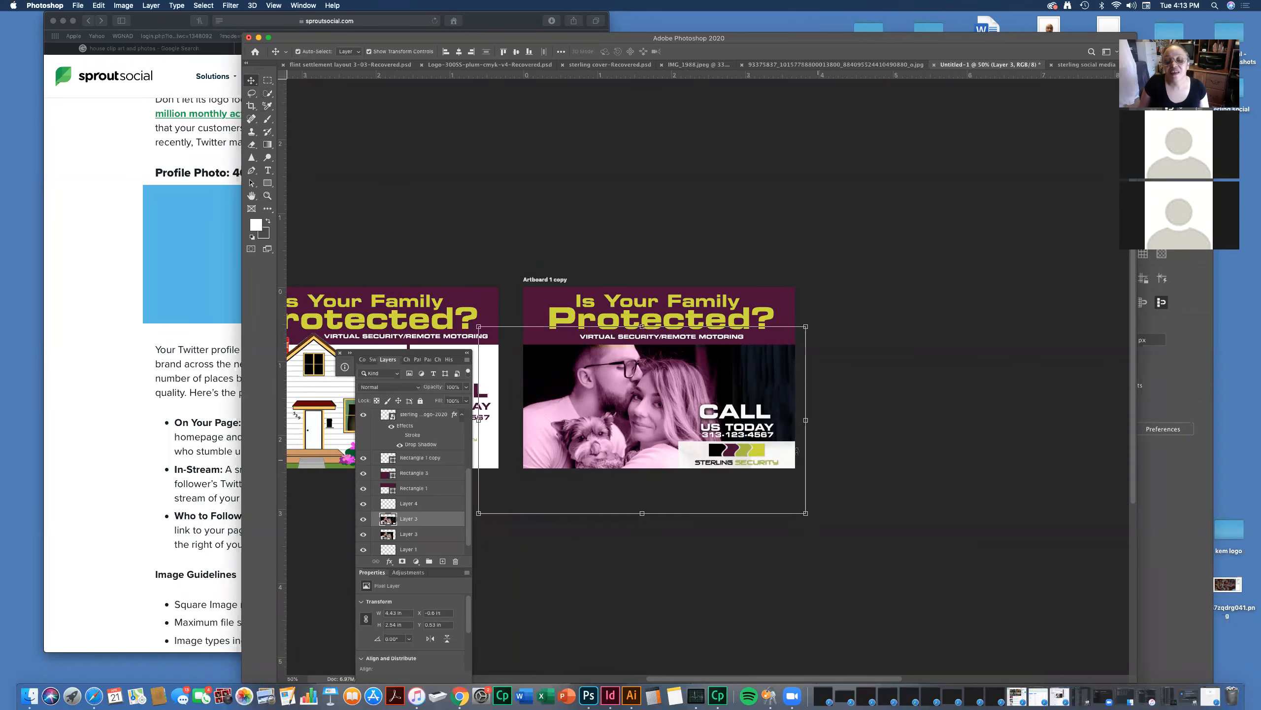
{"action": "left_click", "coordinate": [650, 421]}
{"action": "left_click_drag", "start_coordinate": [730, 419], "coordinate": [799, 419]}
{"action": "left_click_drag", "start_coordinate": [648, 402], "coordinate": [675, 402]}
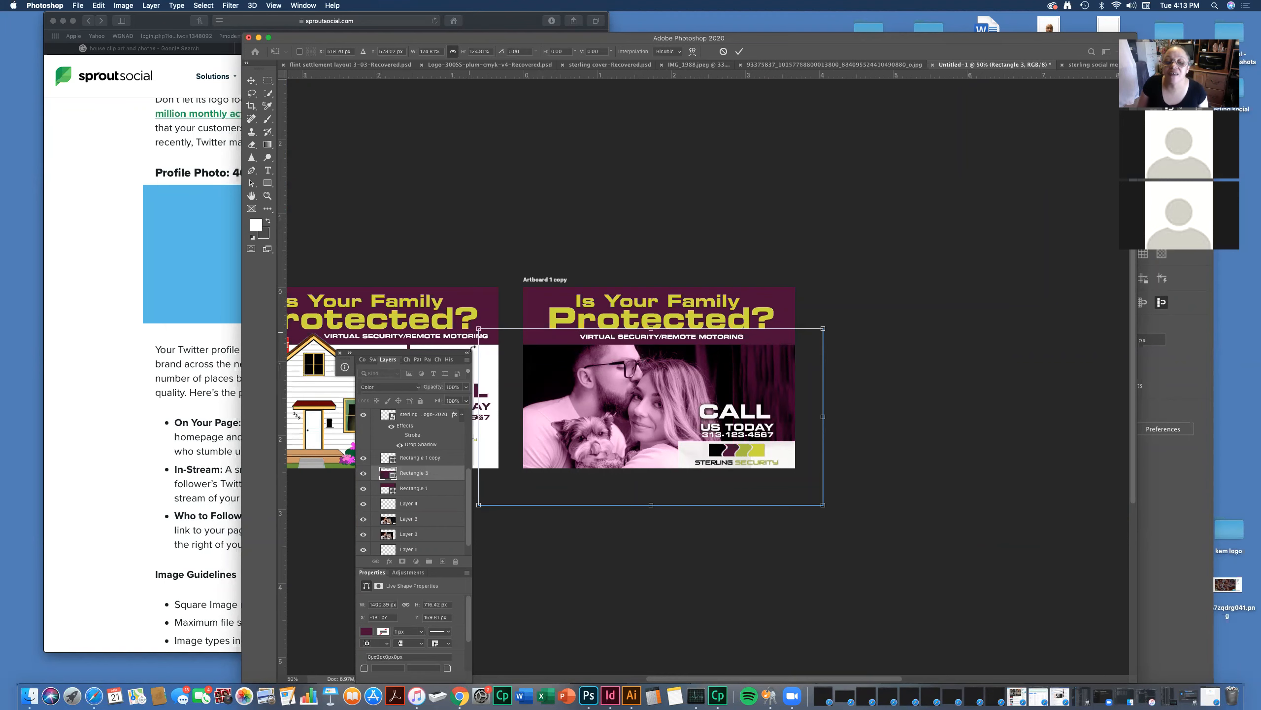
{"action": "scroll", "coordinate": [477, 350], "scroll_direction": "left", "scroll_amount": 10}
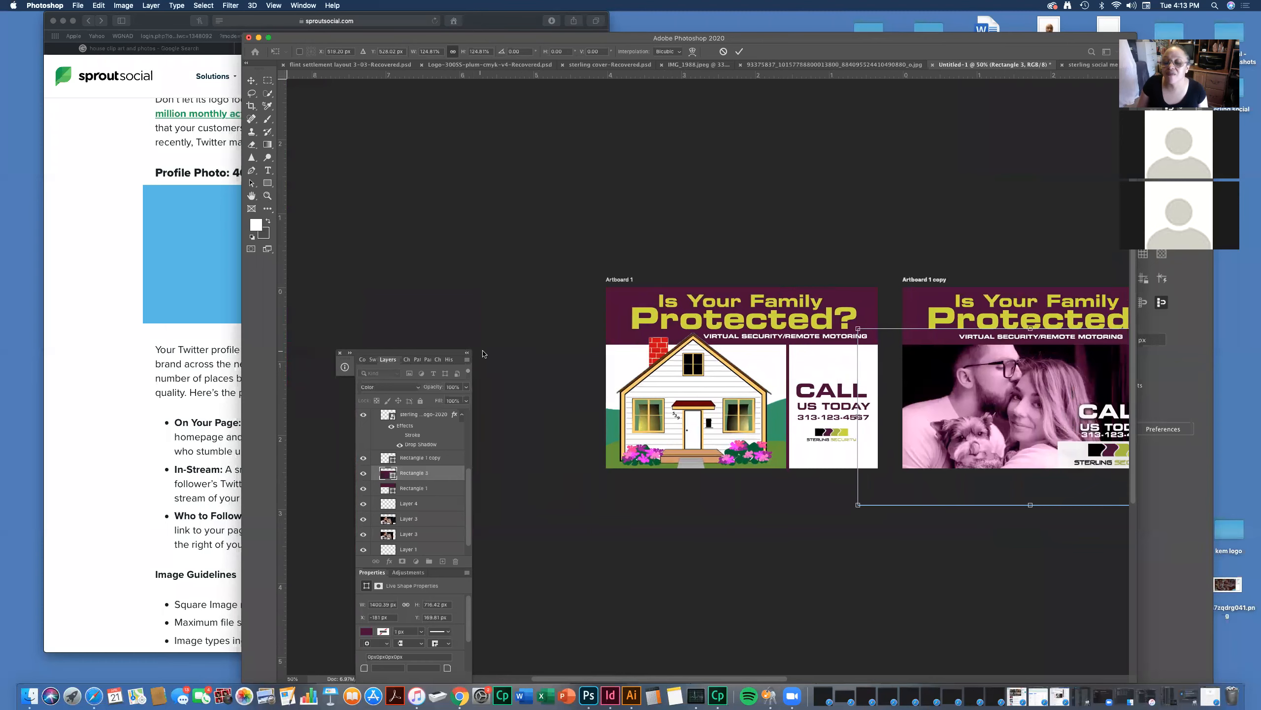
{"action": "scroll", "coordinate": [485, 353], "scroll_direction": "right", "scroll_amount": 4}
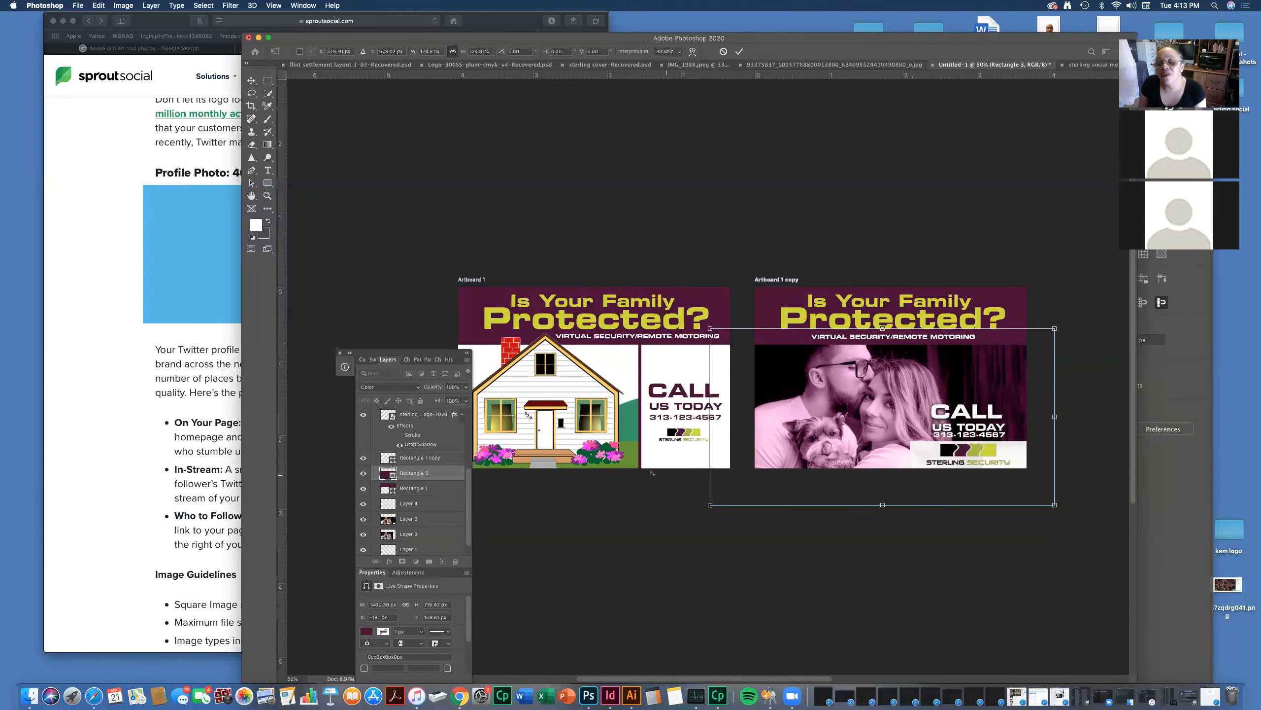
{"action": "scroll", "coordinate": [653, 471], "scroll_direction": "left", "scroll_amount": 5}
{"action": "scroll", "coordinate": [653, 471], "scroll_direction": "right", "scroll_amount": 7}
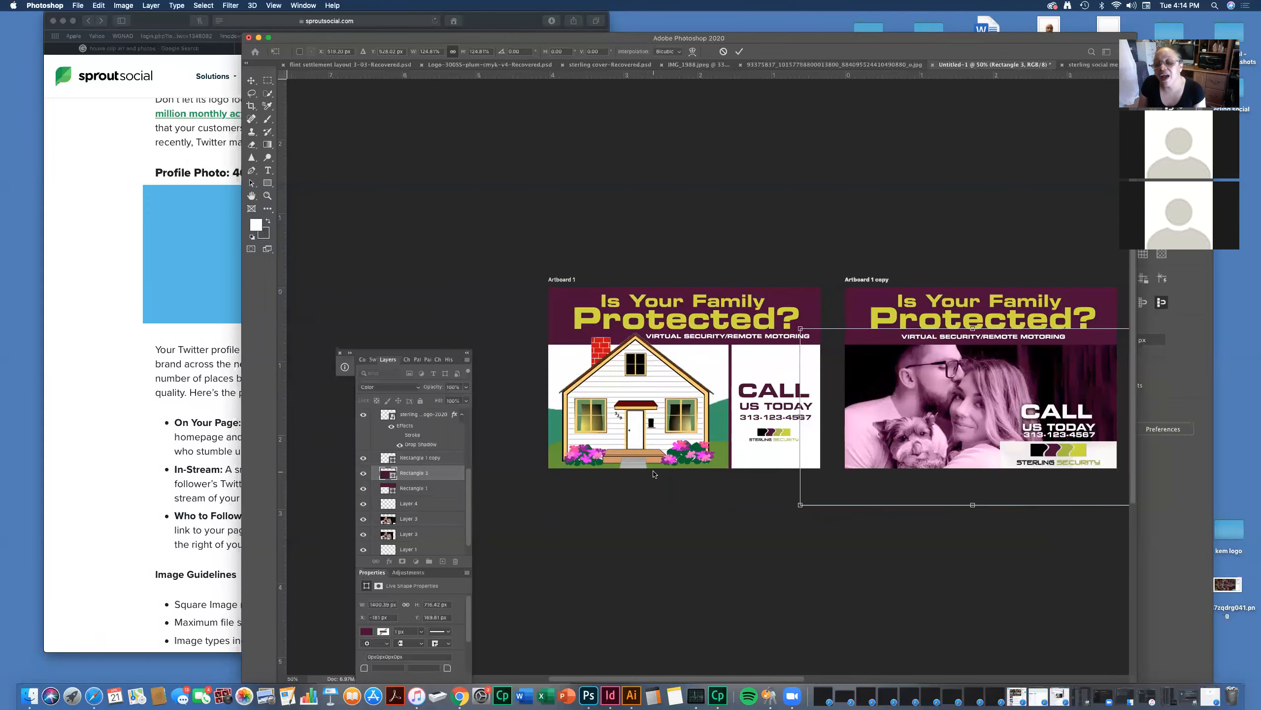
{"action": "scroll", "coordinate": [654, 471], "scroll_direction": "left", "scroll_amount": 3}
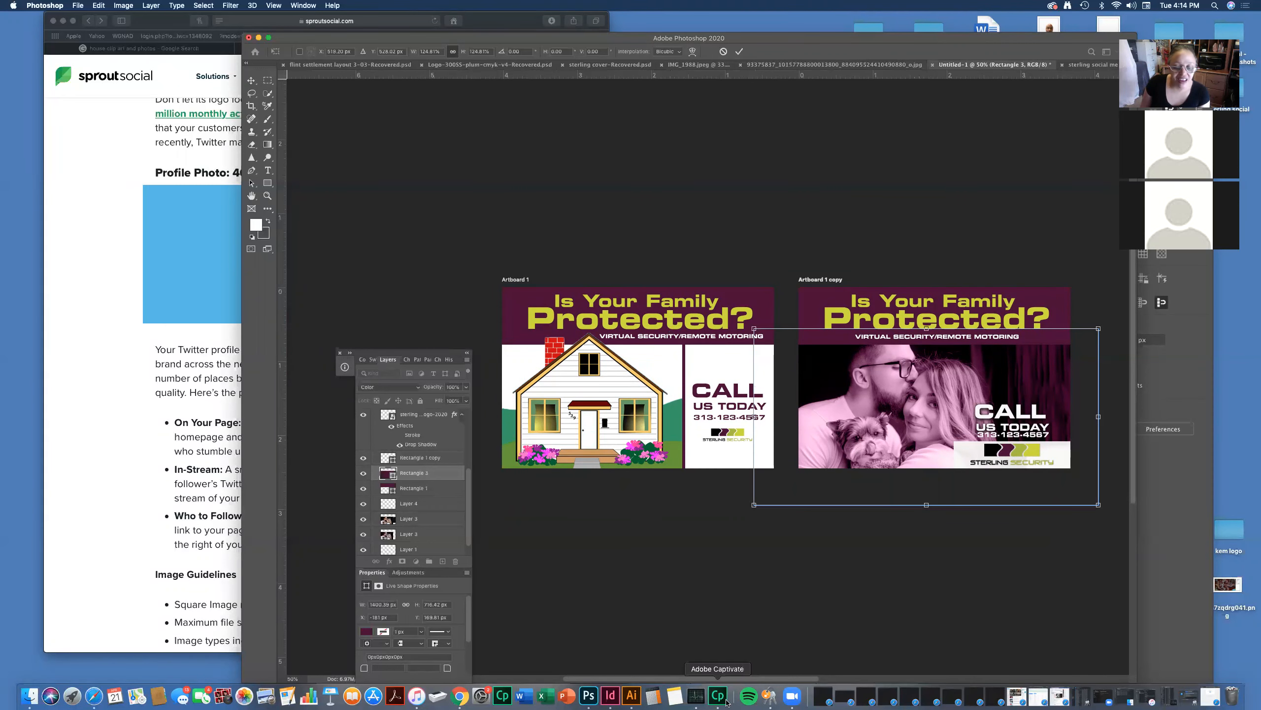
{"action": "left_click", "coordinate": [530, 697]}
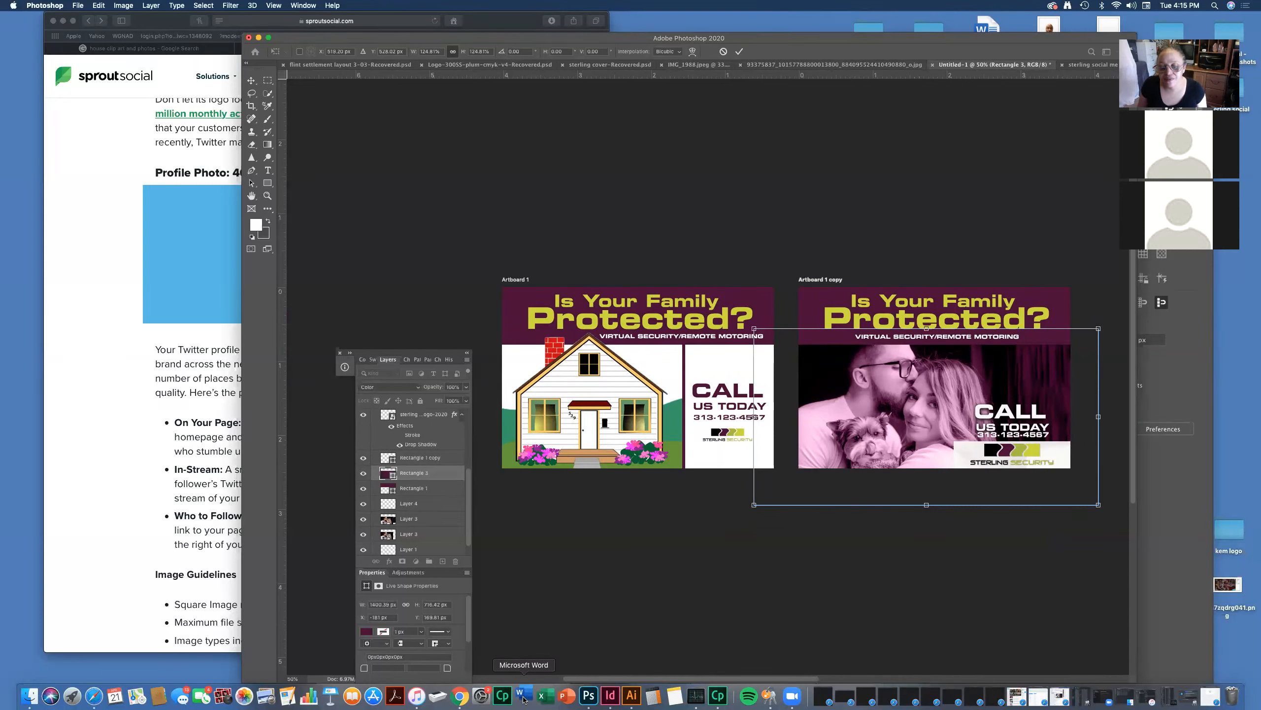
{"action": "right_click", "coordinate": [459, 702]}
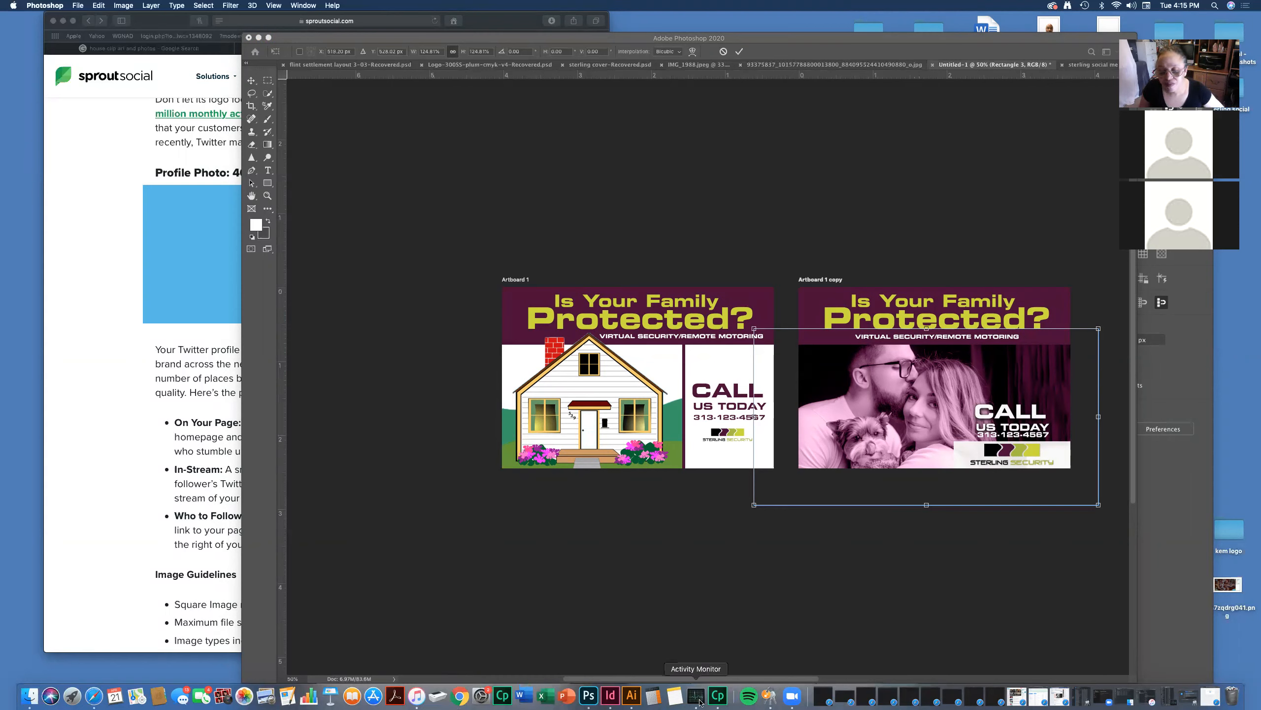
{"action": "right_click", "coordinate": [771, 702]}
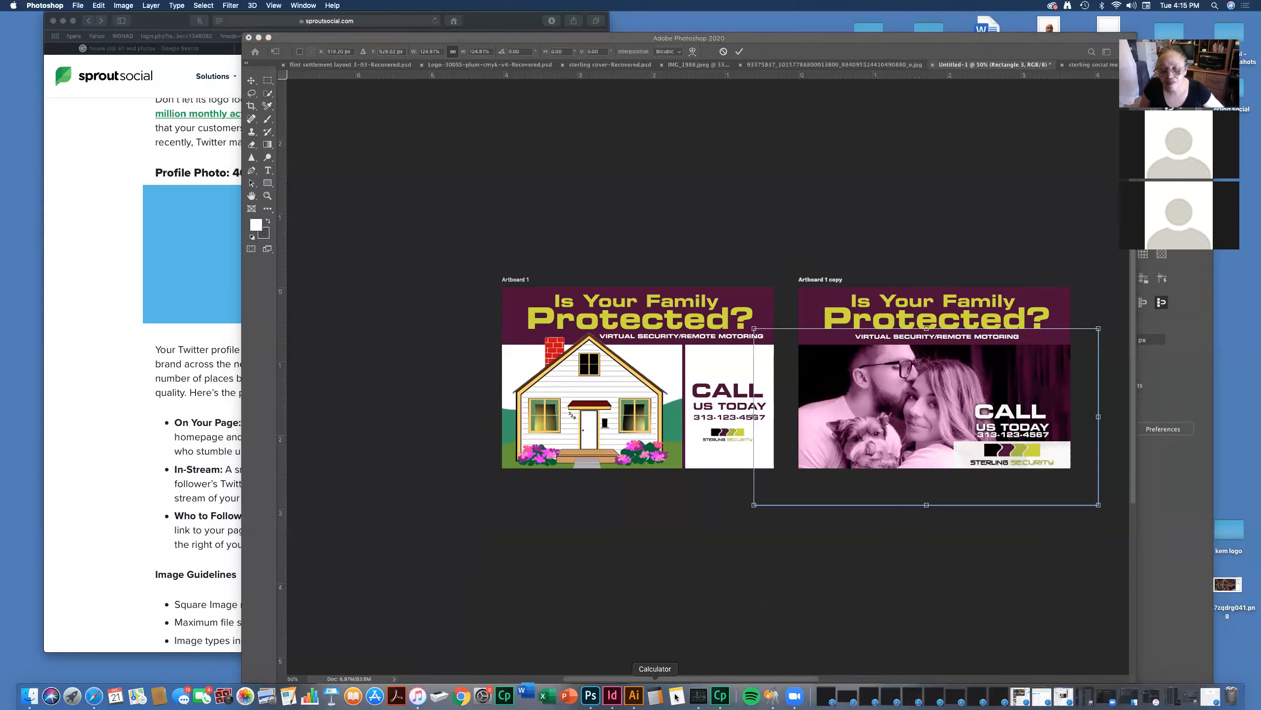
{"action": "key", "text": "Escape"}
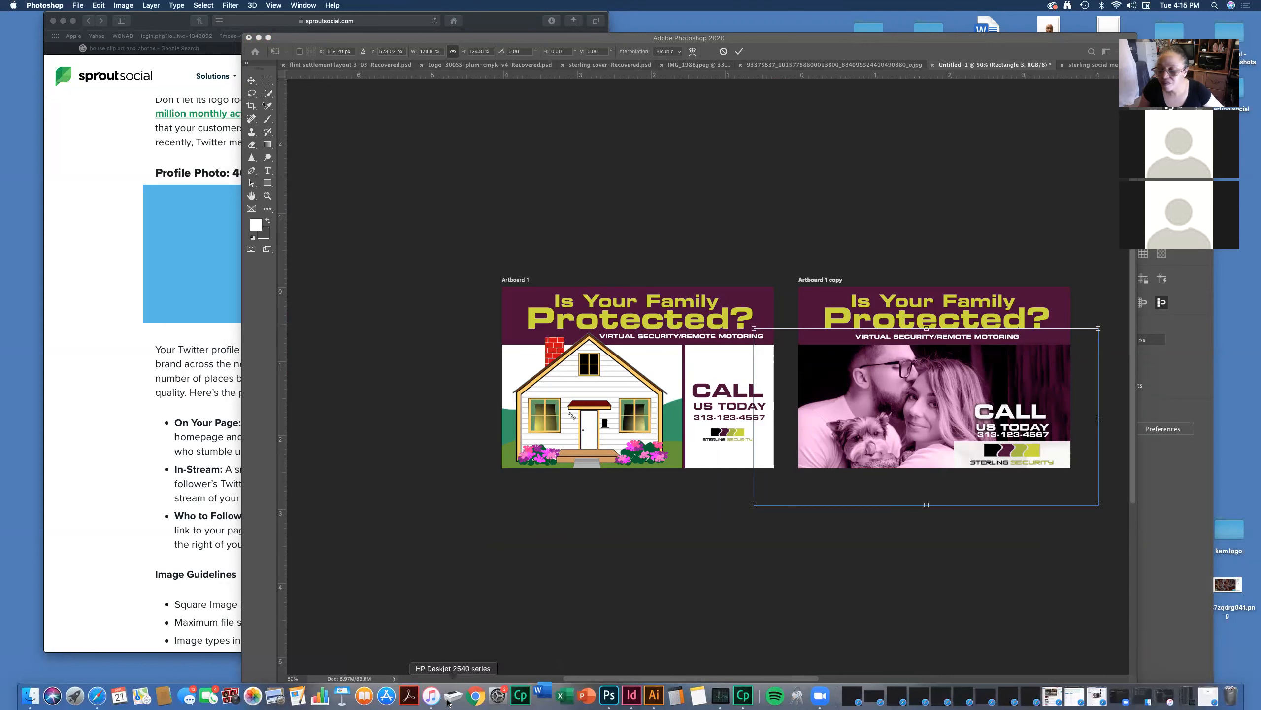
- Switch to Microsoft Word and create a new blank document
{"action": "right_click", "coordinate": [431, 697]}
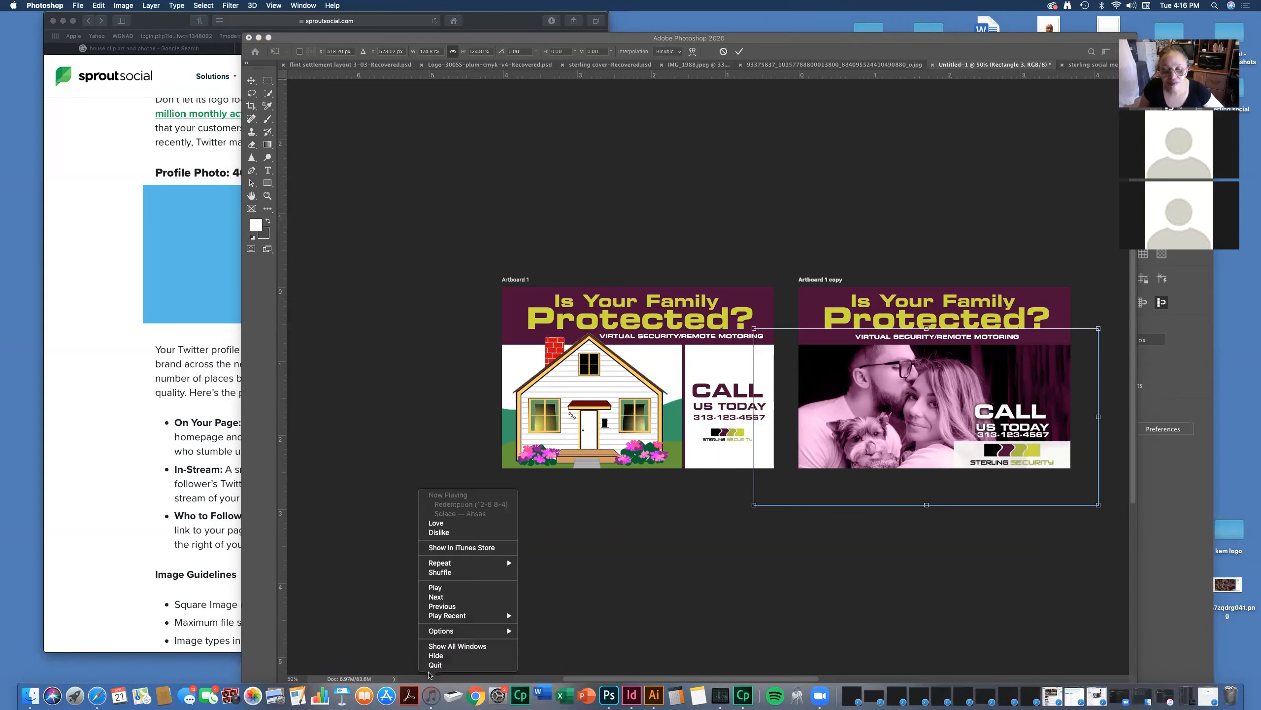
{"action": "key", "text": "Escape"}
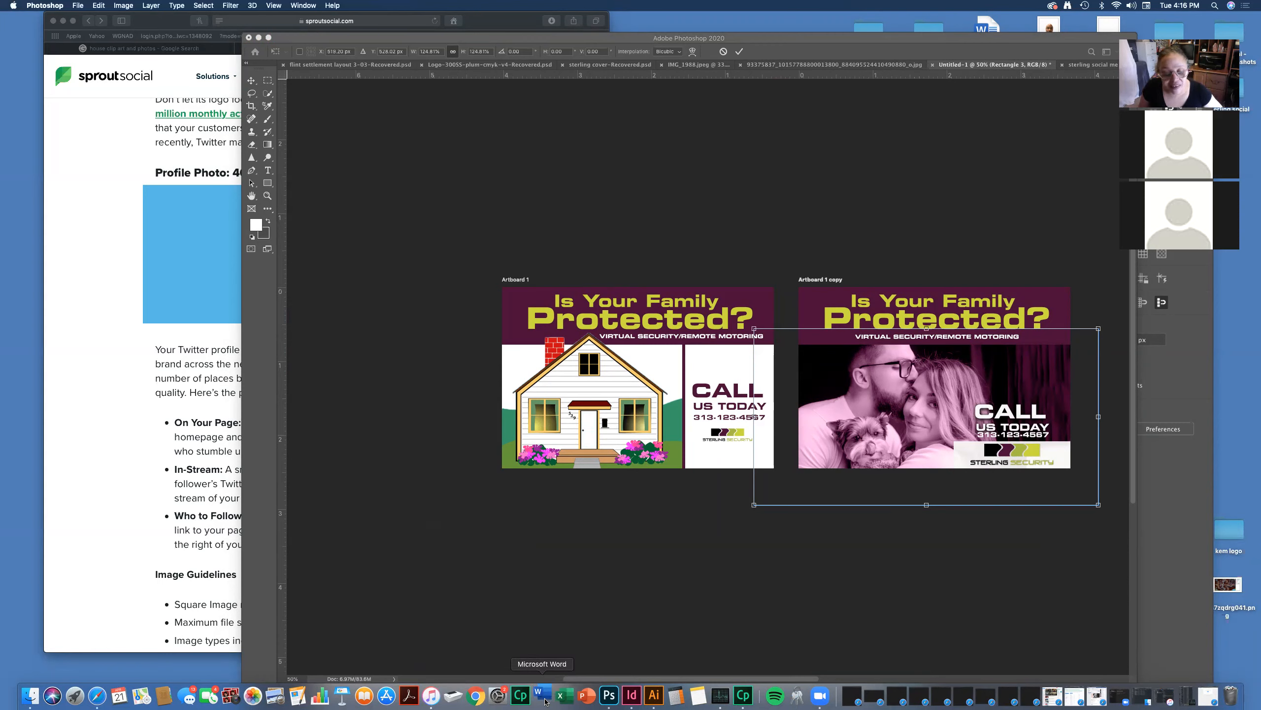
{"action": "left_click", "coordinate": [545, 697]}
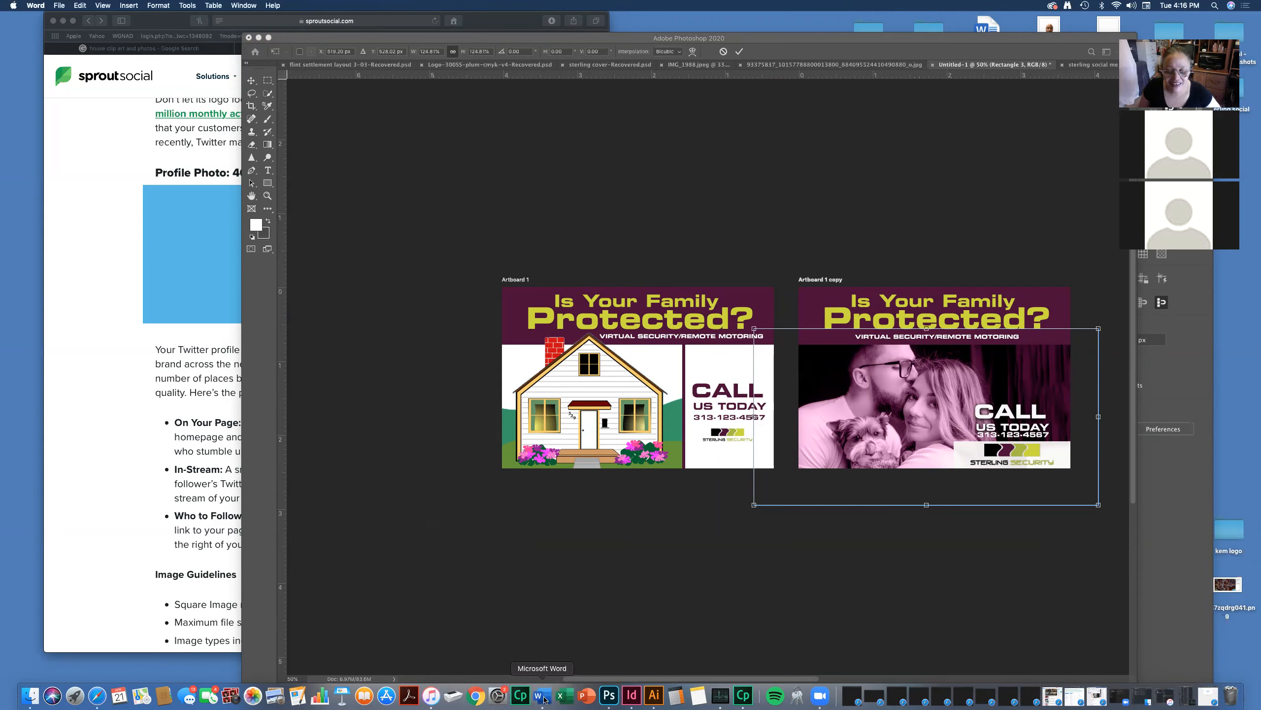
{"action": "left_click", "coordinate": [545, 698]}
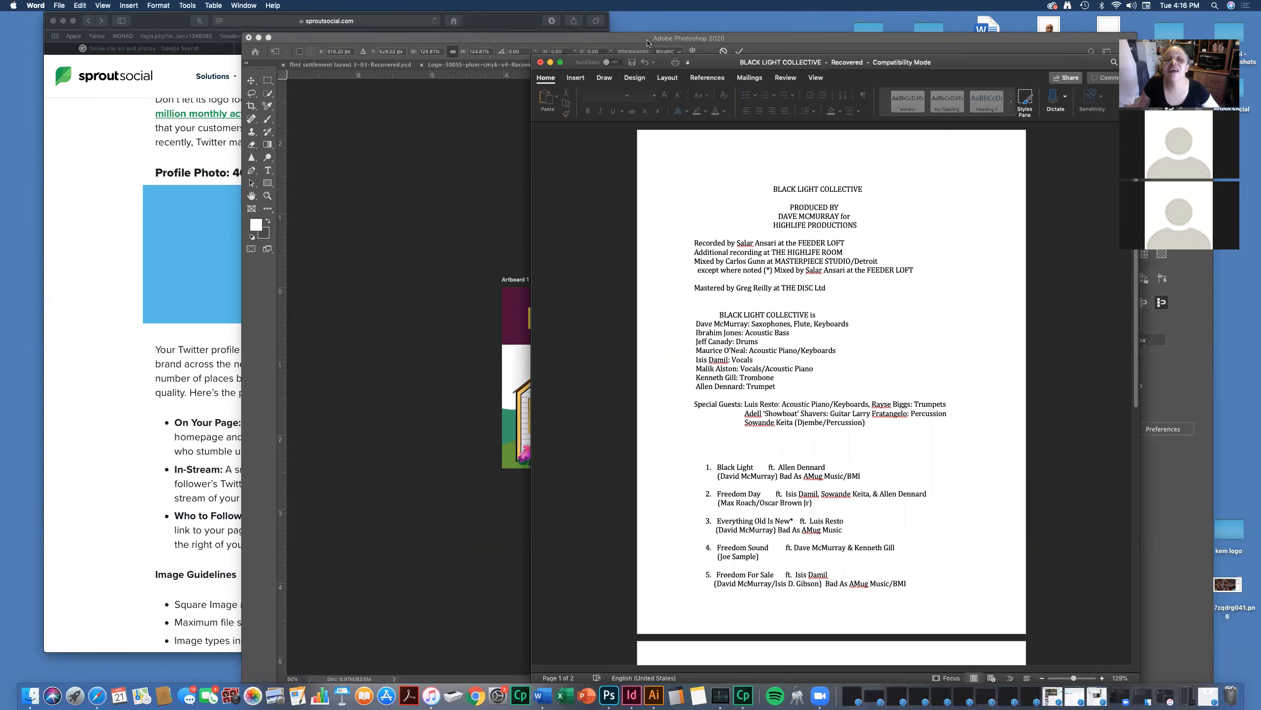
{"action": "left_click_drag", "start_coordinate": [719, 70], "coordinate": [404, 85]}
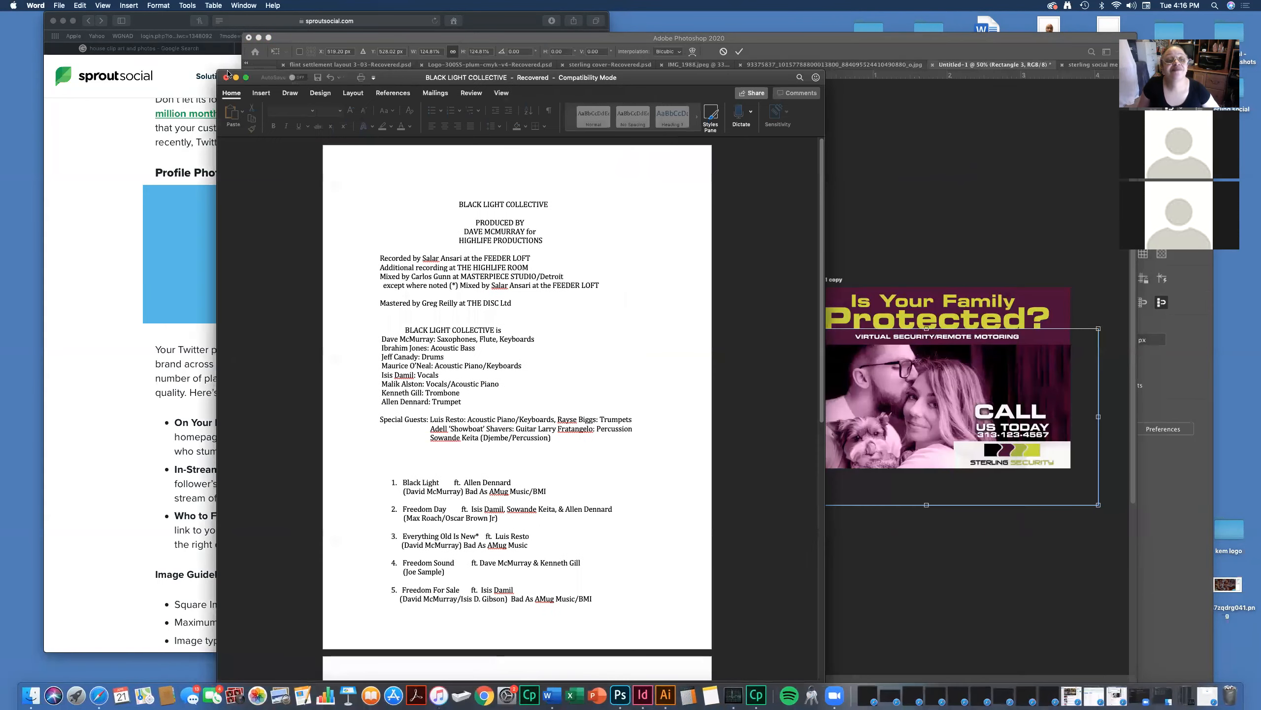
{"action": "left_click", "coordinate": [388, 83]}
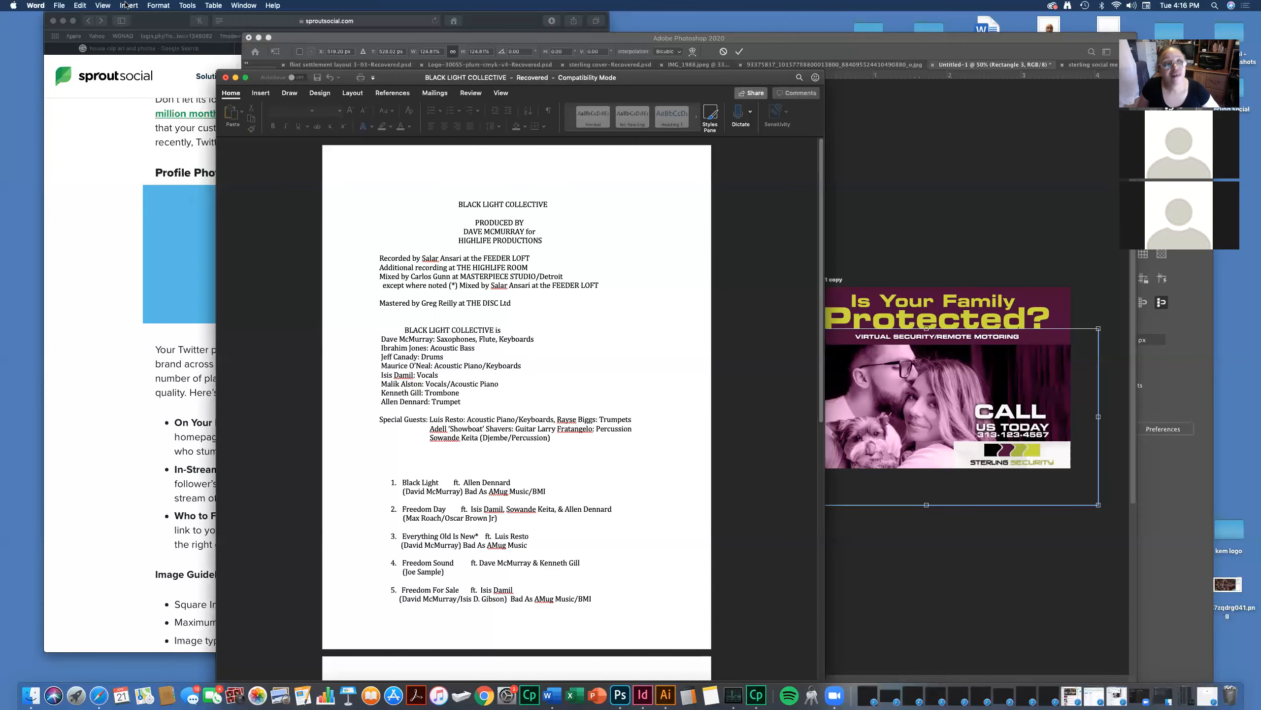
{"action": "left_click", "coordinate": [59, 6]}
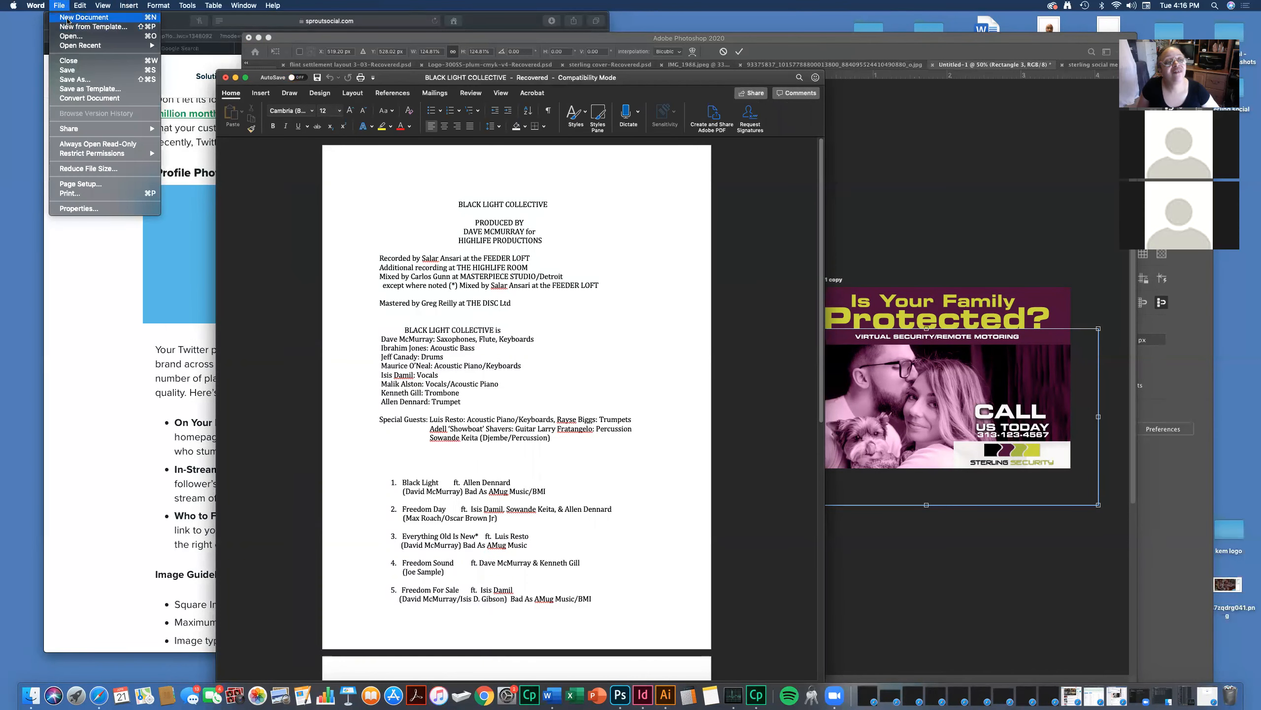
{"action": "left_click", "coordinate": [68, 19]}
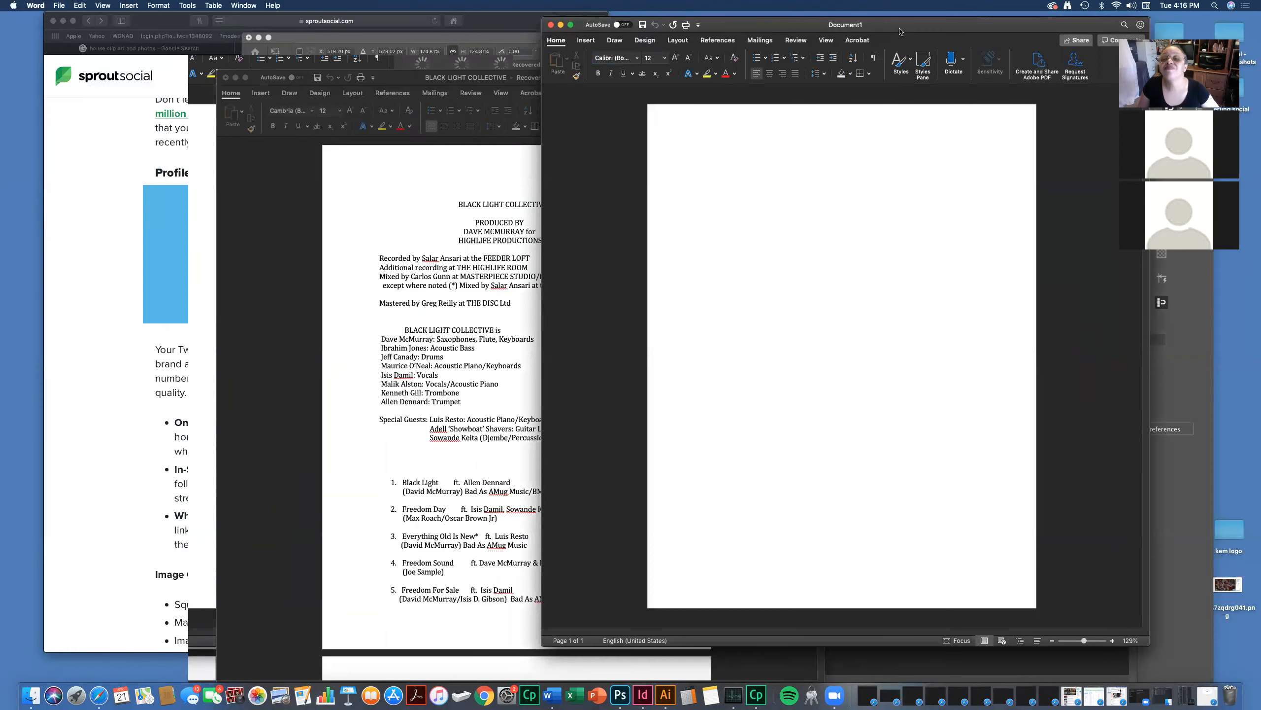
- Arrange the windows so the blank Word document is visible beside the Photoshop window
{"action": "left_click_drag", "start_coordinate": [900, 32], "coordinate": [493, 79]}
{"action": "left_click_drag", "start_coordinate": [786, 80], "coordinate": [668, 174]}
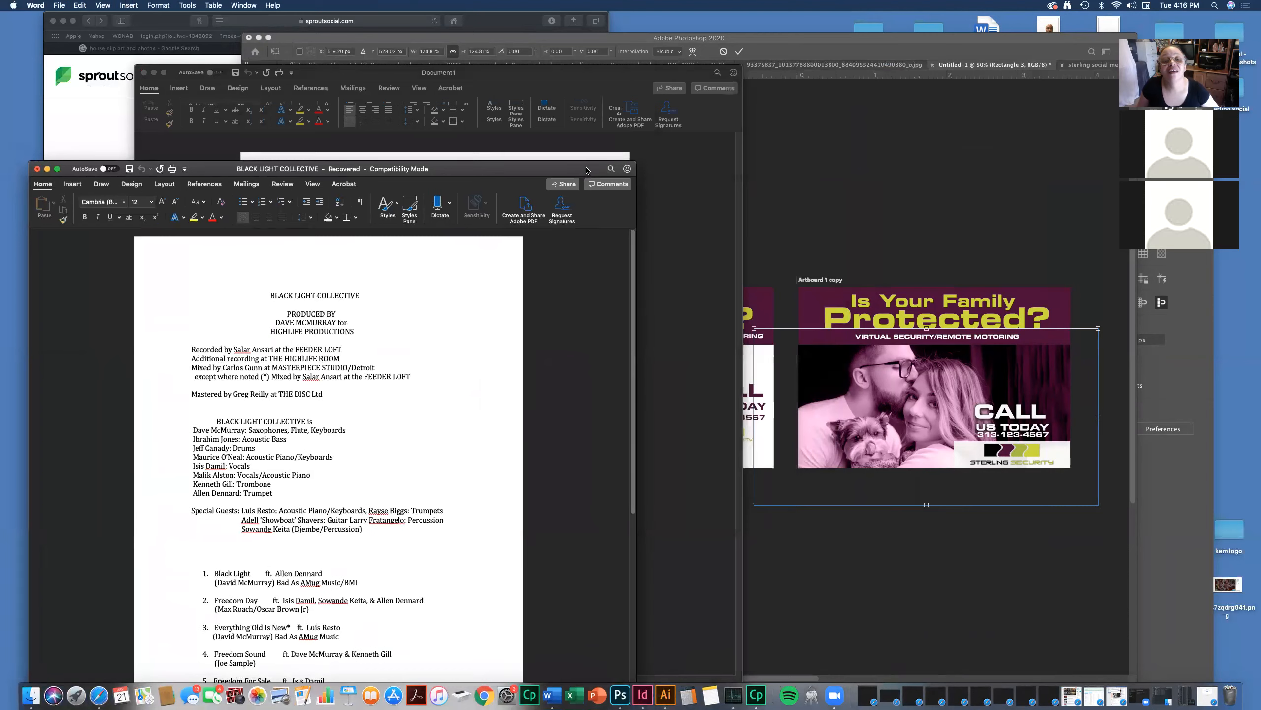
{"action": "left_click", "coordinate": [701, 169]}
{"action": "left_click", "coordinate": [861, 354]}
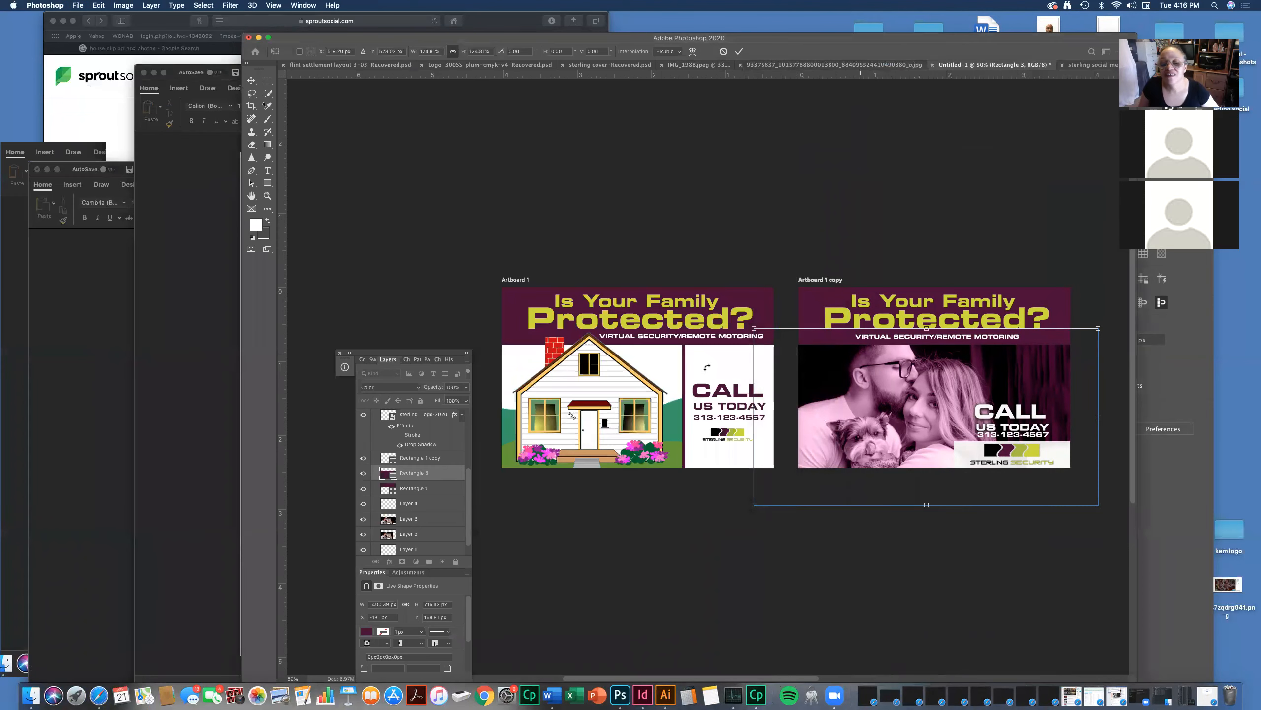
{"action": "left_click_drag", "start_coordinate": [371, 38], "coordinate": [669, 78]}
- Try to transfer the house illustration from Artboard 1 in Photoshop into the blank Word document
{"action": "left_click", "coordinate": [838, 439]}
{"action": "left_click", "coordinate": [869, 407]}
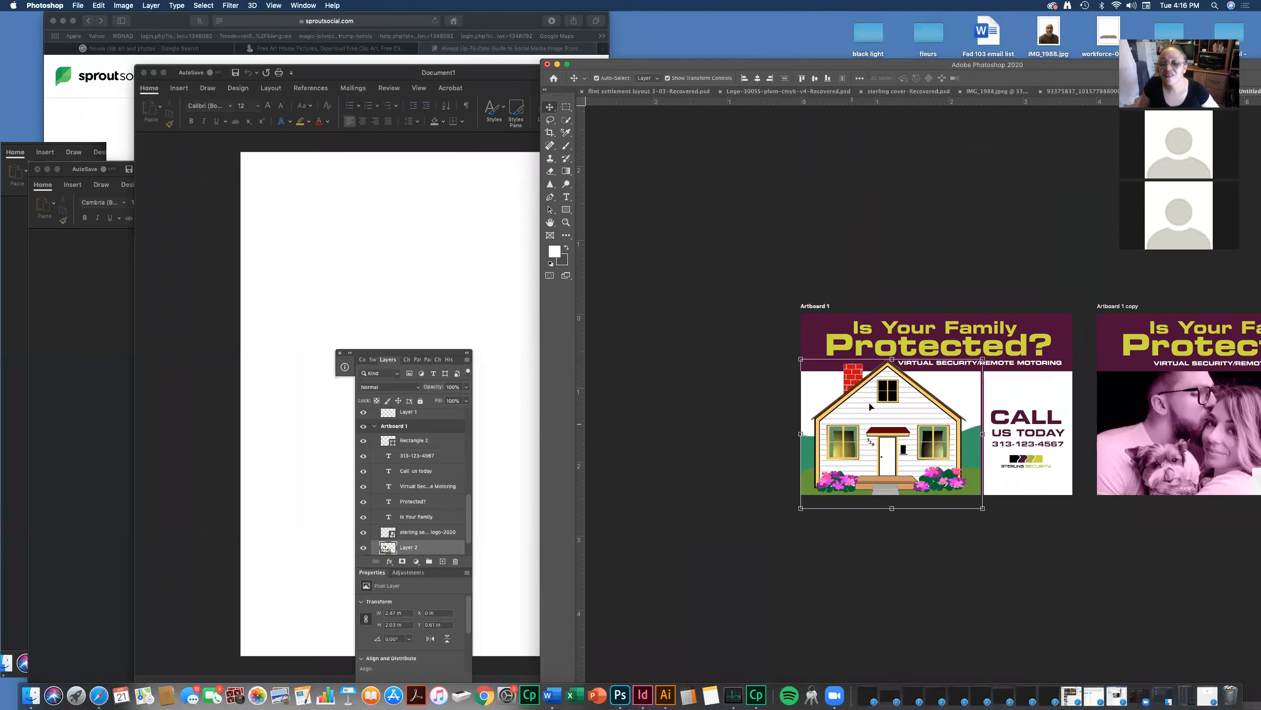
{"action": "left_click_drag", "start_coordinate": [865, 408], "coordinate": [411, 306]}
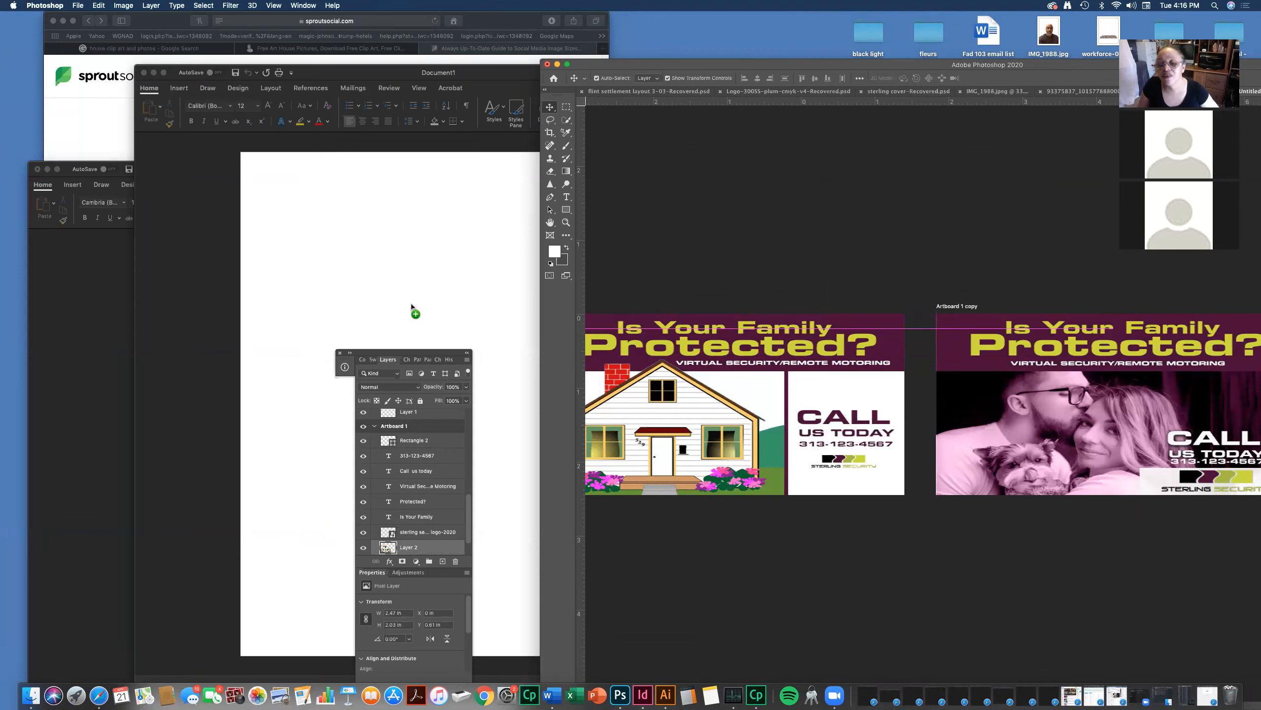
{"action": "left_click_drag", "start_coordinate": [412, 306], "coordinate": [528, 421]}
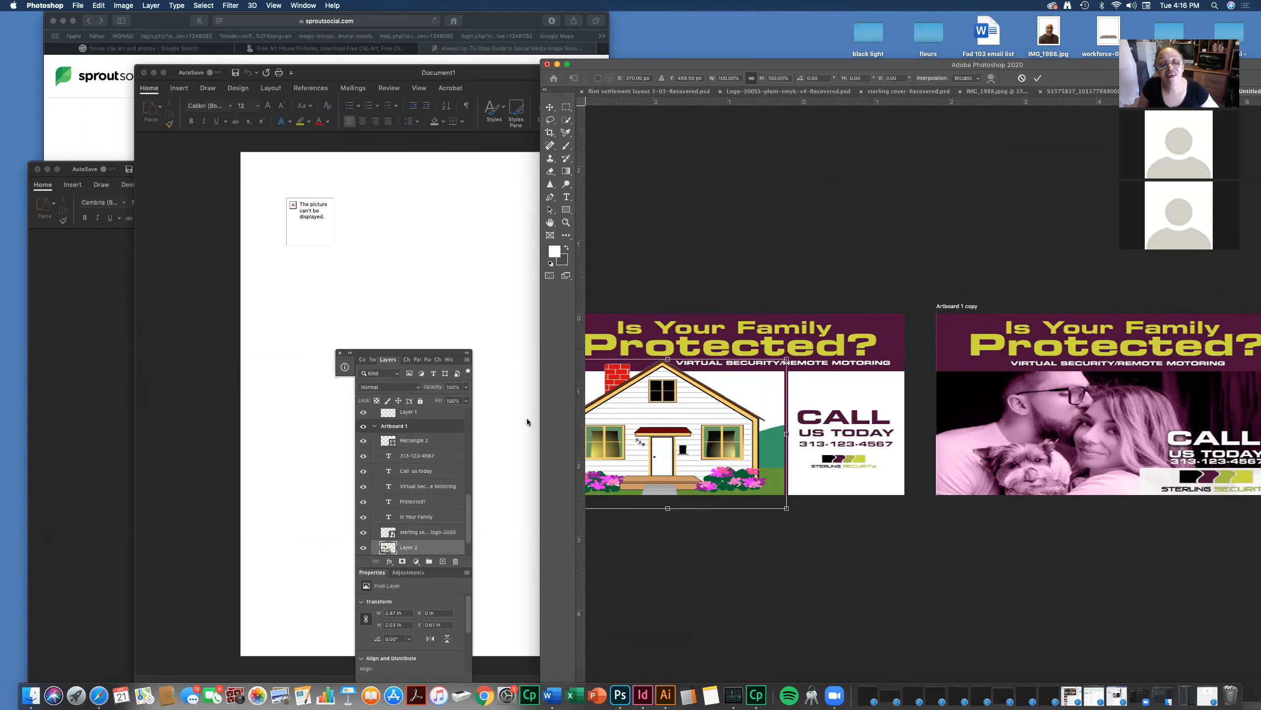
{"action": "left_click", "coordinate": [821, 444]}
- Switch to Safari, open the white house clip art with pink flowers on Clipart Library, and place it in the Word document
{"action": "left_click", "coordinate": [111, 43]}
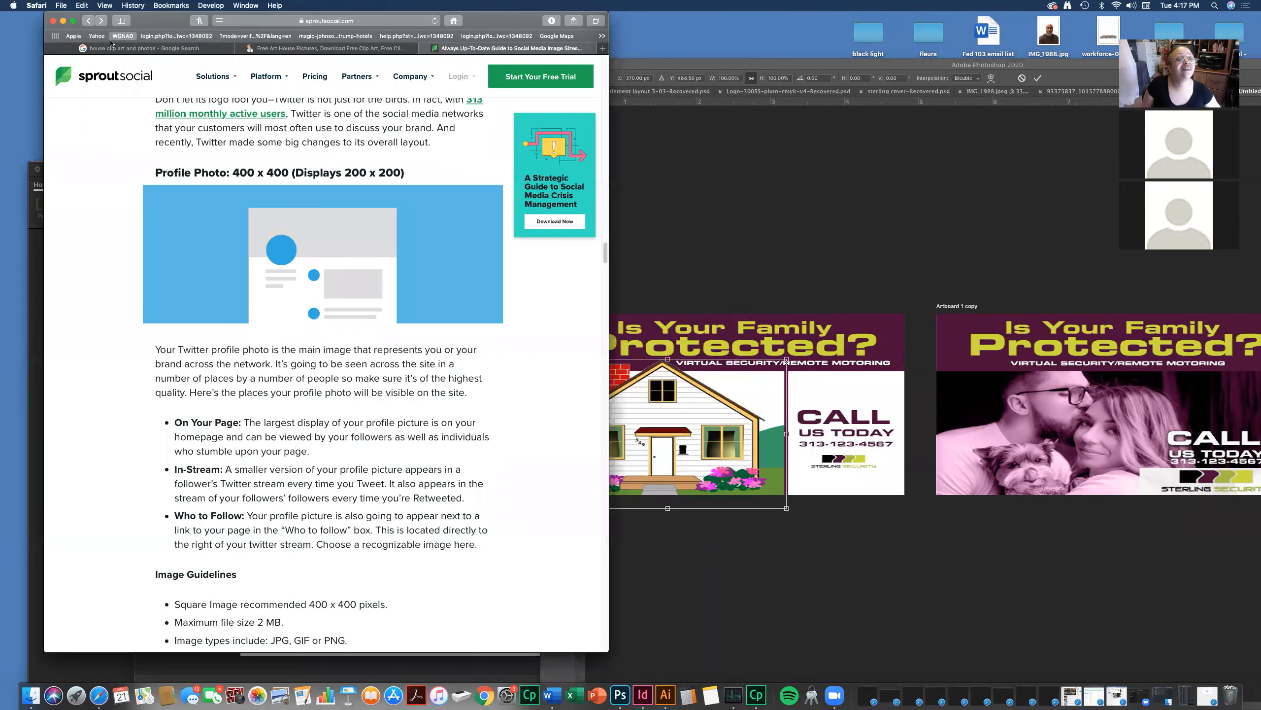
{"action": "left_click", "coordinate": [291, 49]}
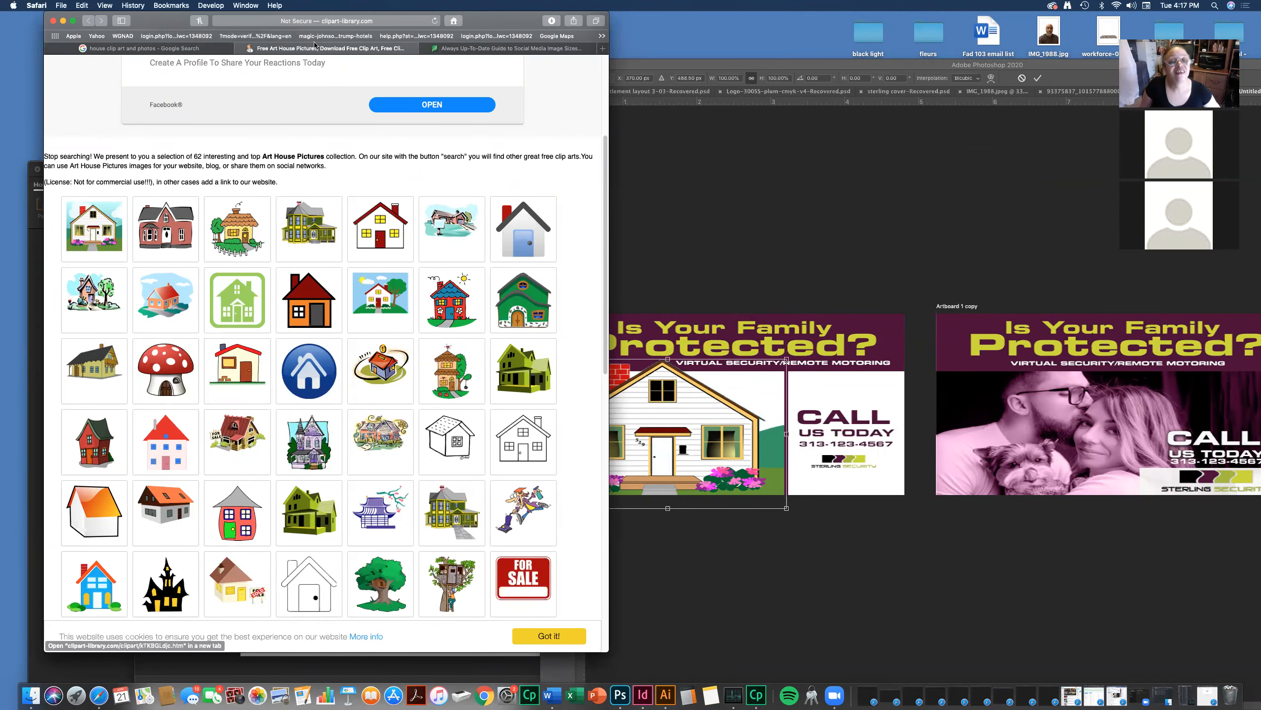
{"action": "left_click_drag", "start_coordinate": [173, 22], "coordinate": [730, 129]}
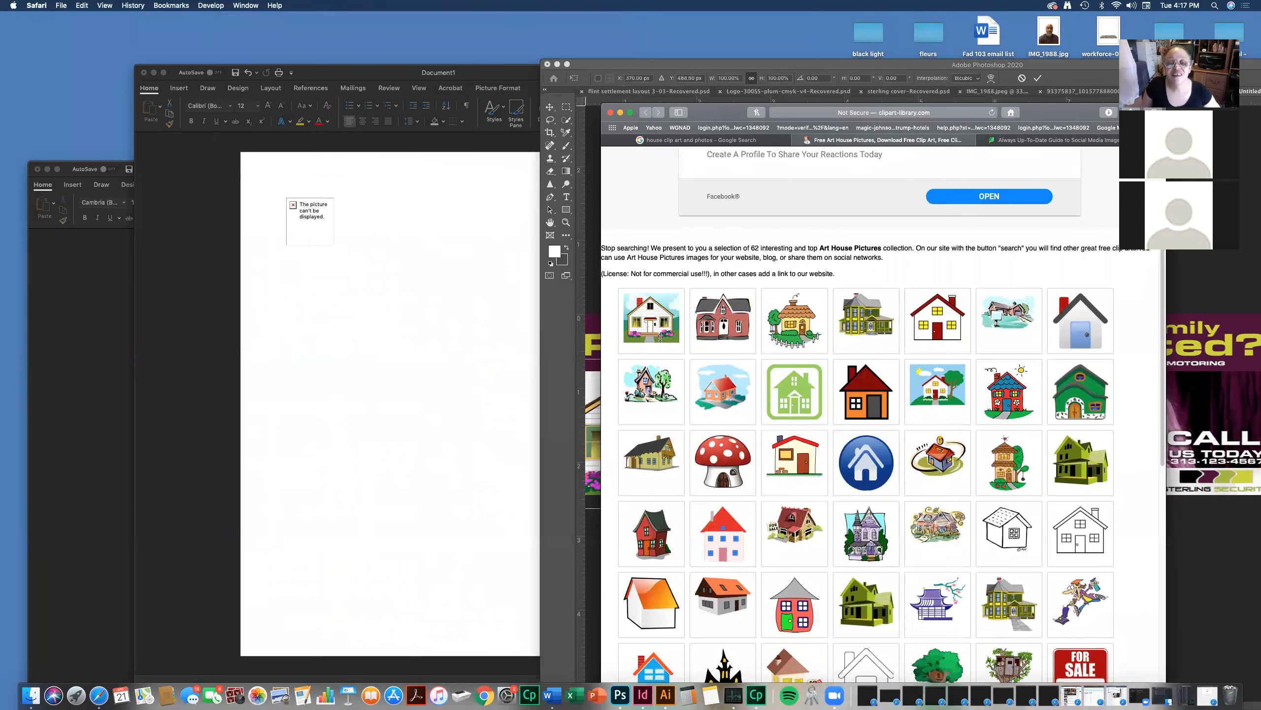
{"action": "left_click", "coordinate": [655, 316]}
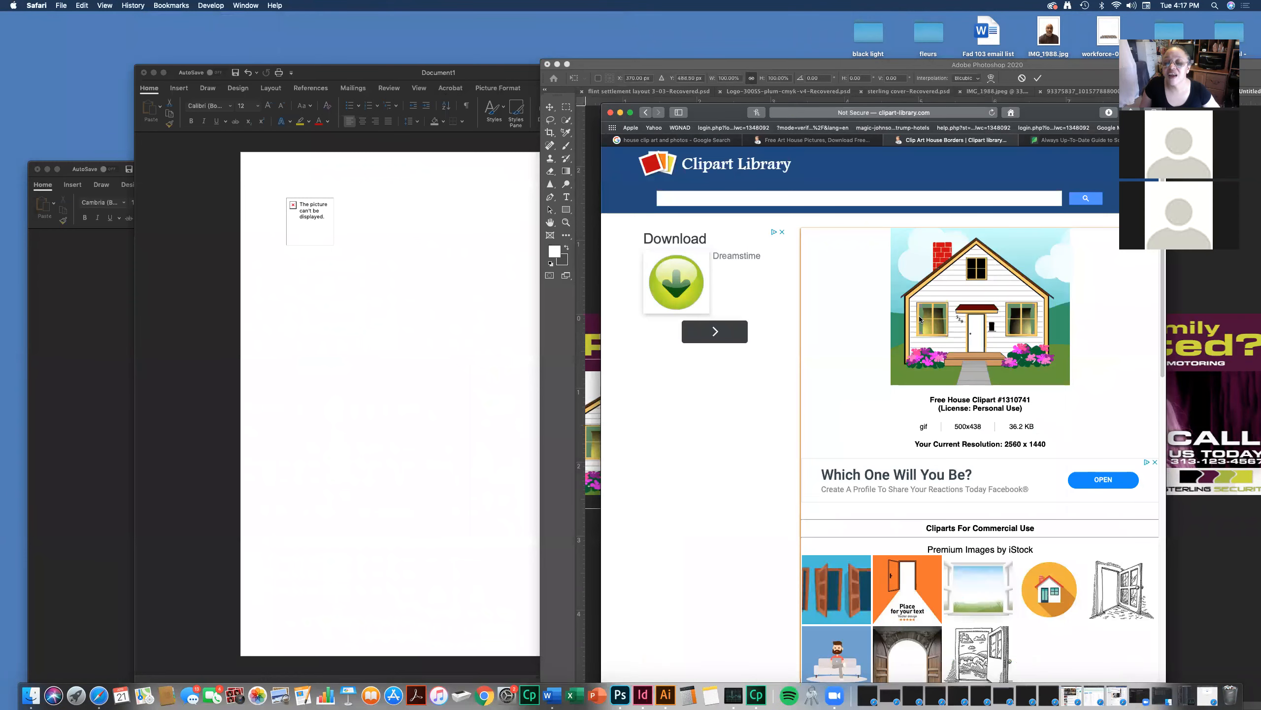
{"action": "left_click_drag", "start_coordinate": [887, 319], "coordinate": [383, 307]}
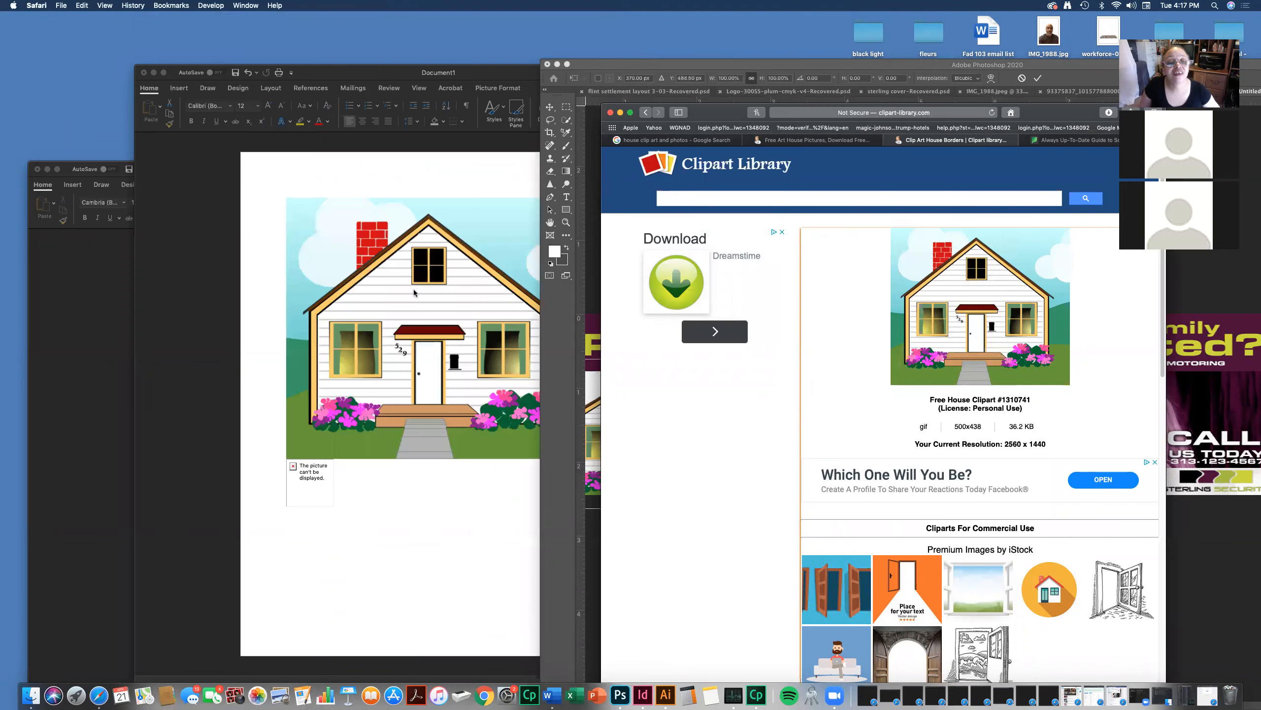
- Delete the broken picture placeholder below the house image in the Word document
{"action": "left_click", "coordinate": [316, 484]}
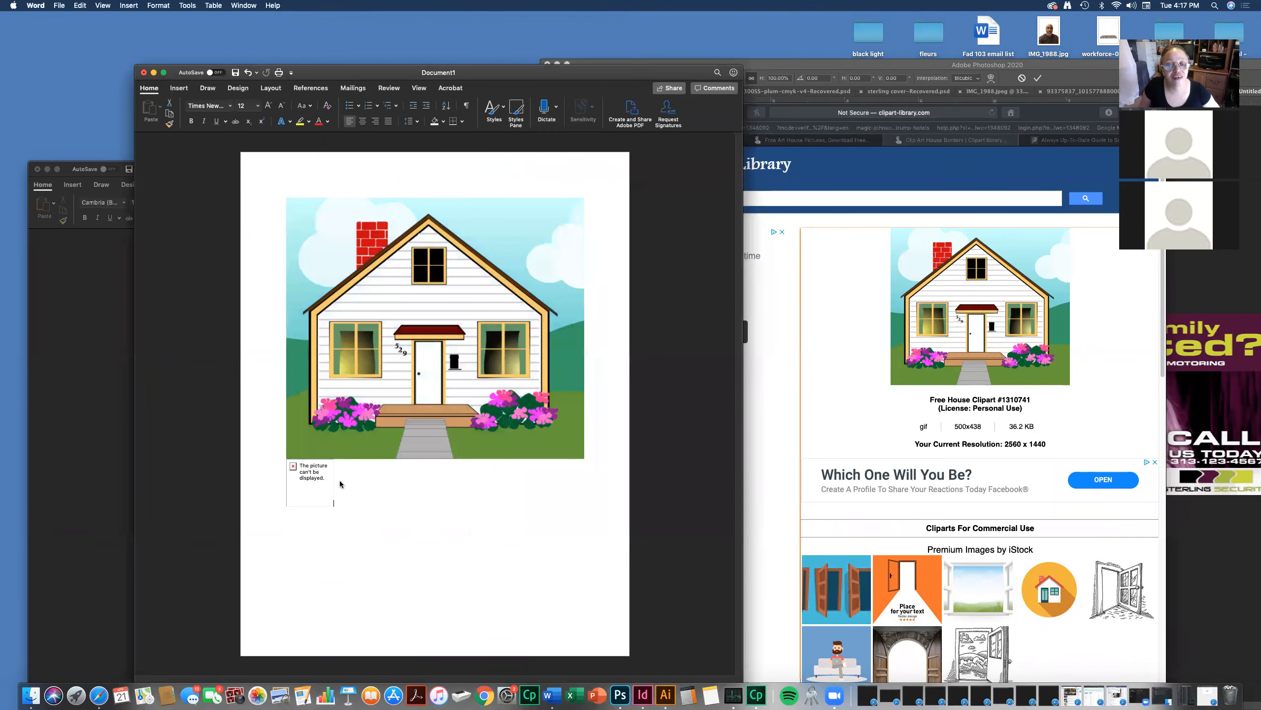
{"action": "key", "text": "super+z"}
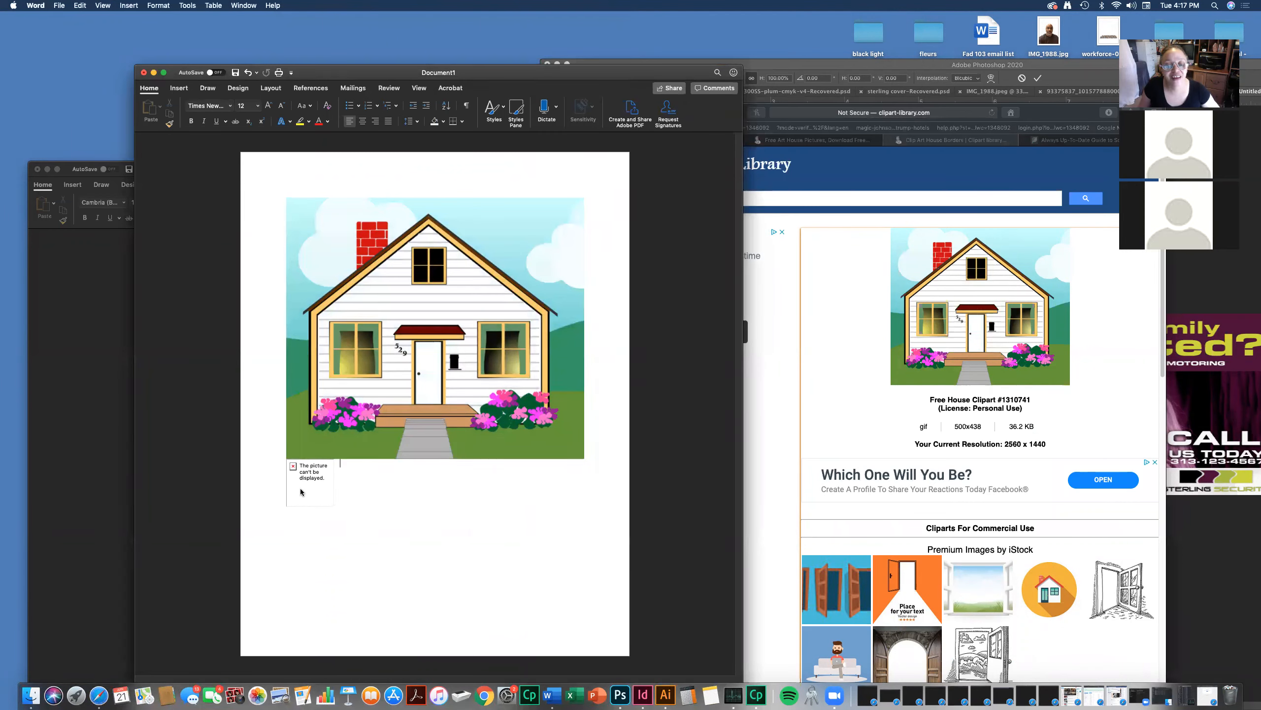
{"action": "left_click_drag", "start_coordinate": [286, 469], "coordinate": [363, 491]}
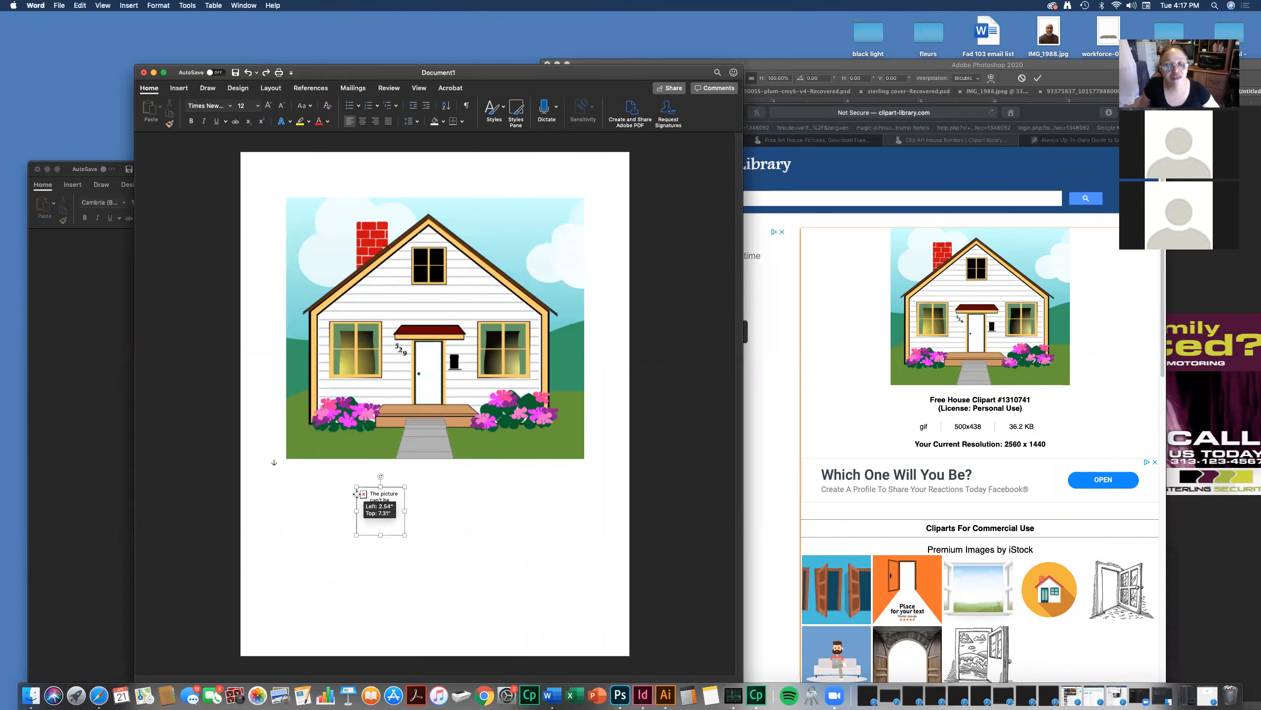
{"action": "key", "text": "BackSpace"}
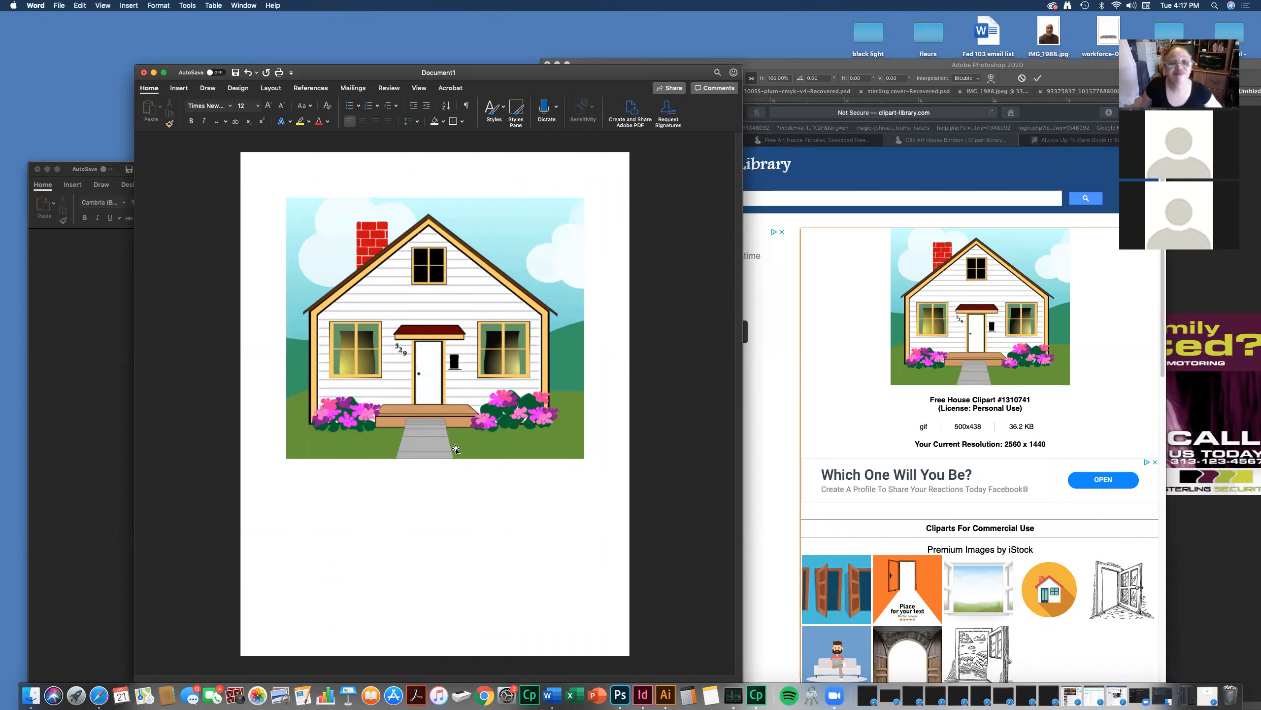
{"action": "left_click", "coordinate": [509, 354]}
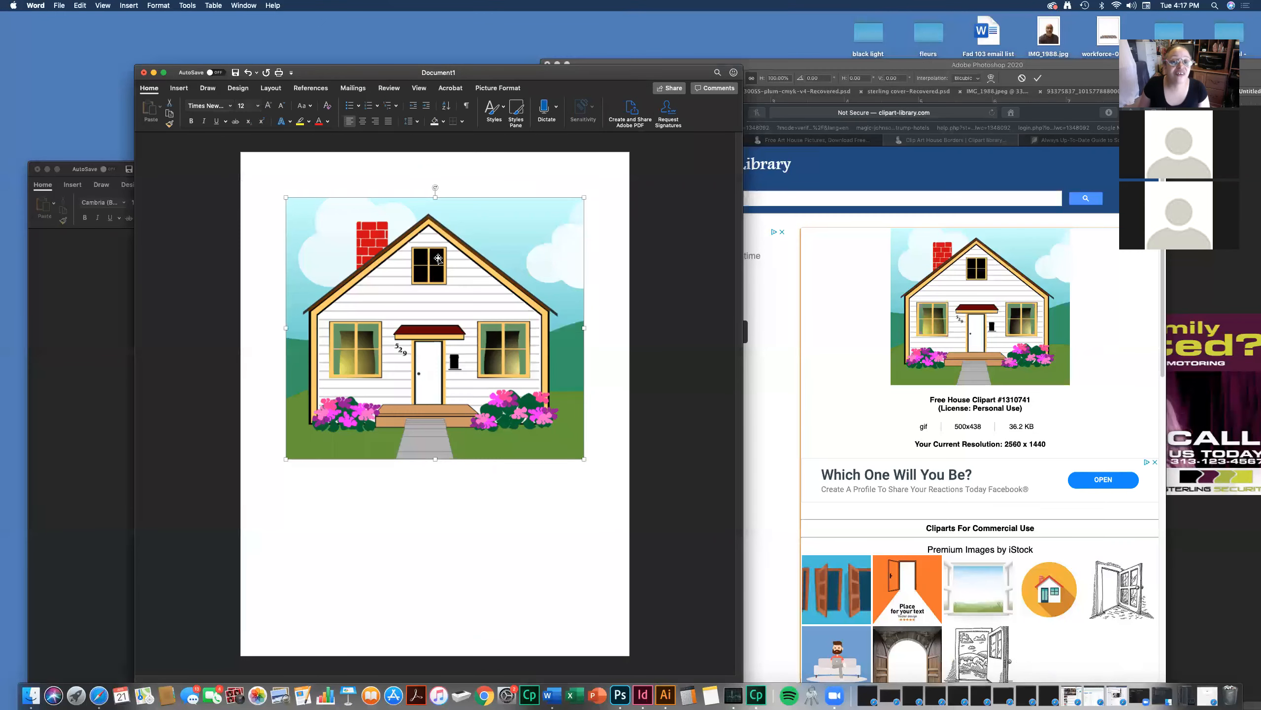
{"action": "left_click_drag", "start_coordinate": [320, 72], "coordinate": [335, 45]}
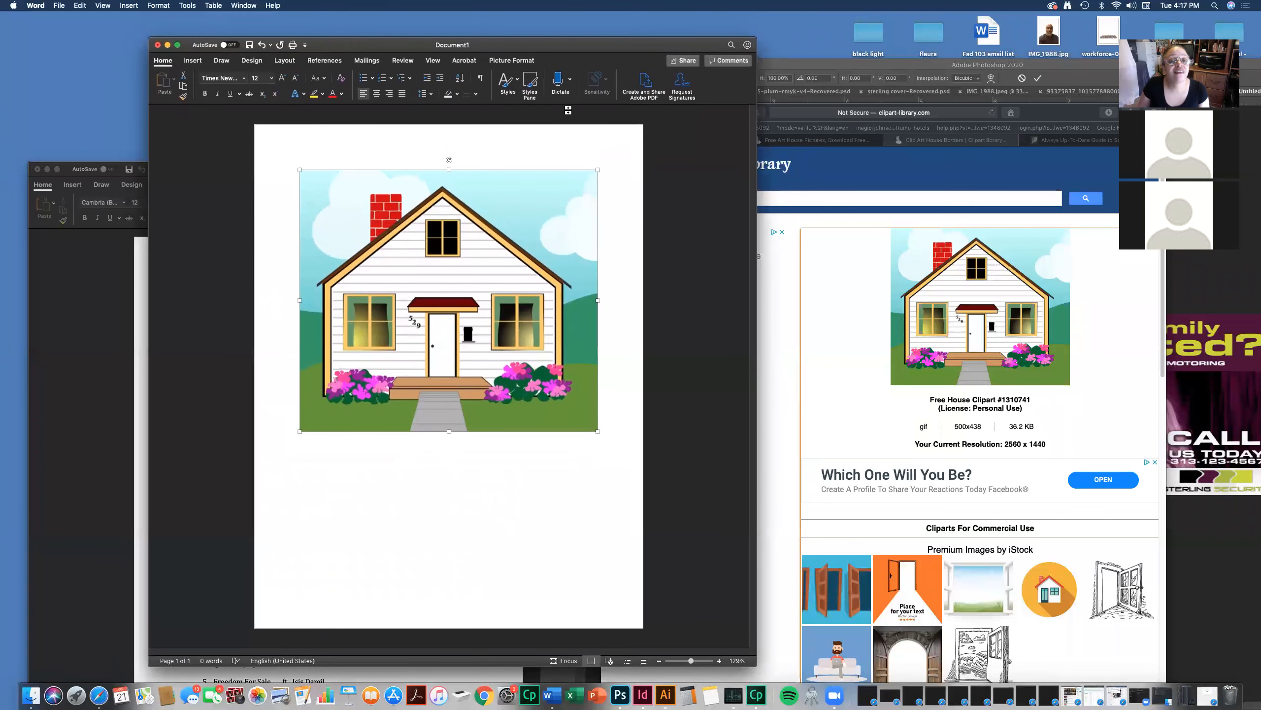
{"action": "left_click", "coordinate": [169, 61]}
{"action": "left_click", "coordinate": [169, 61]}
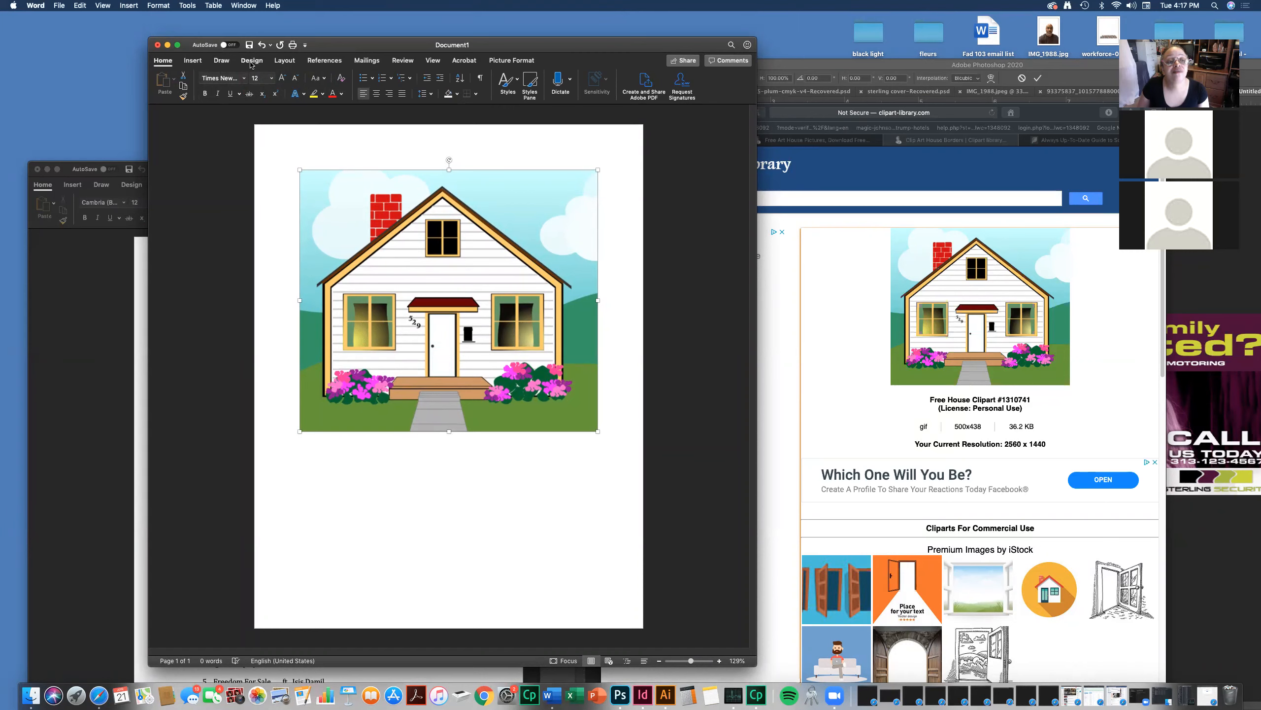
{"action": "left_click", "coordinate": [285, 61]}
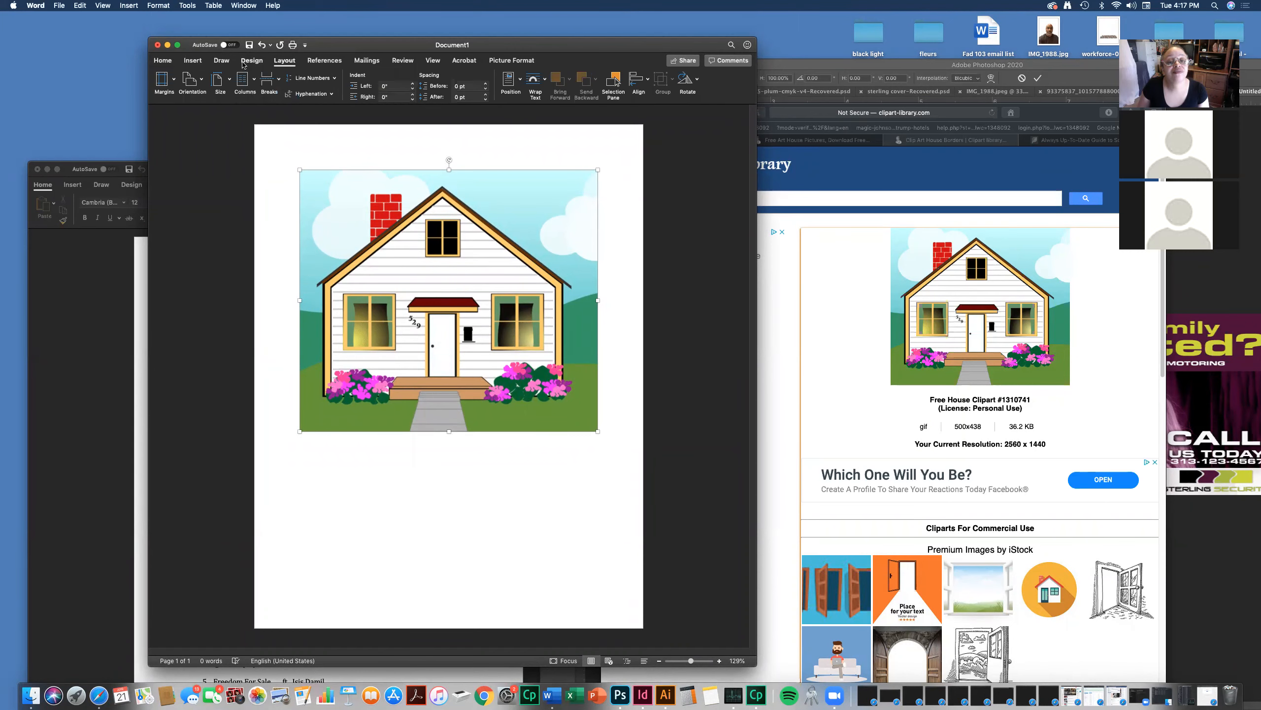
{"action": "left_click", "coordinate": [245, 62]}
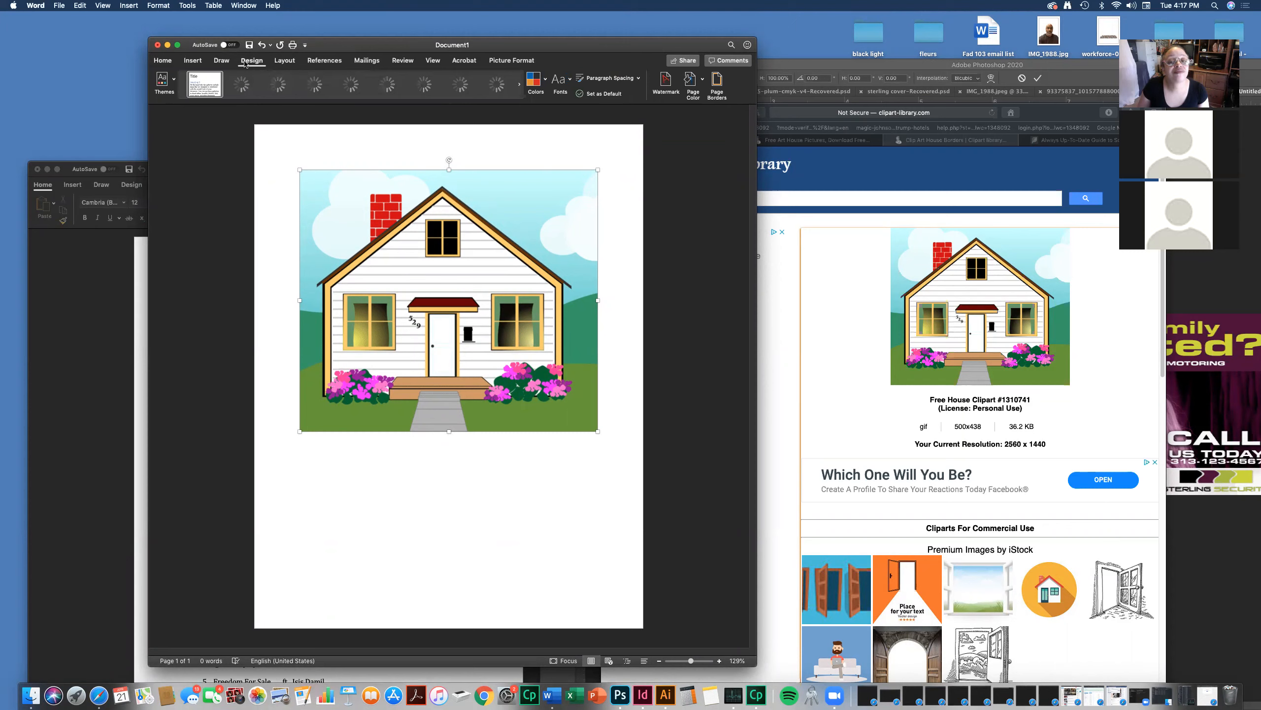
{"action": "left_click", "coordinate": [220, 63]}
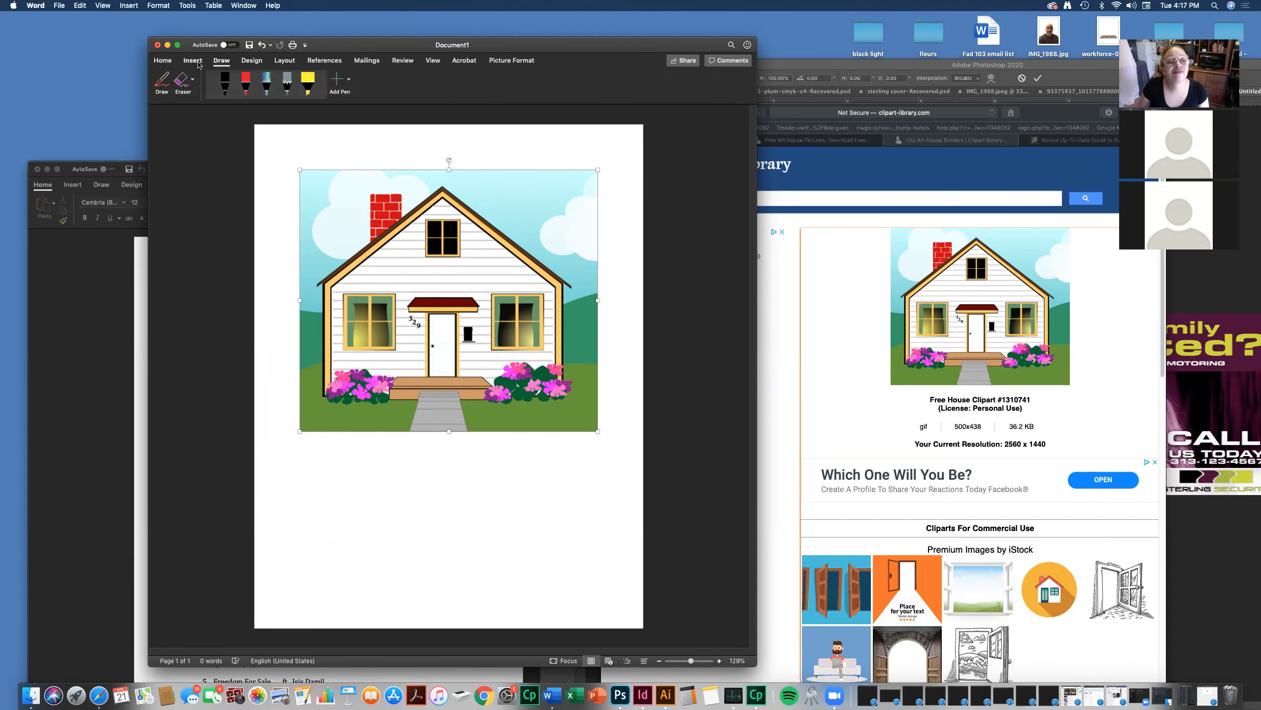
- Insert a rectangle shape about 1.18" high and 1.12" wide just below the house image, near its left edge
{"action": "left_click", "coordinate": [198, 64]}
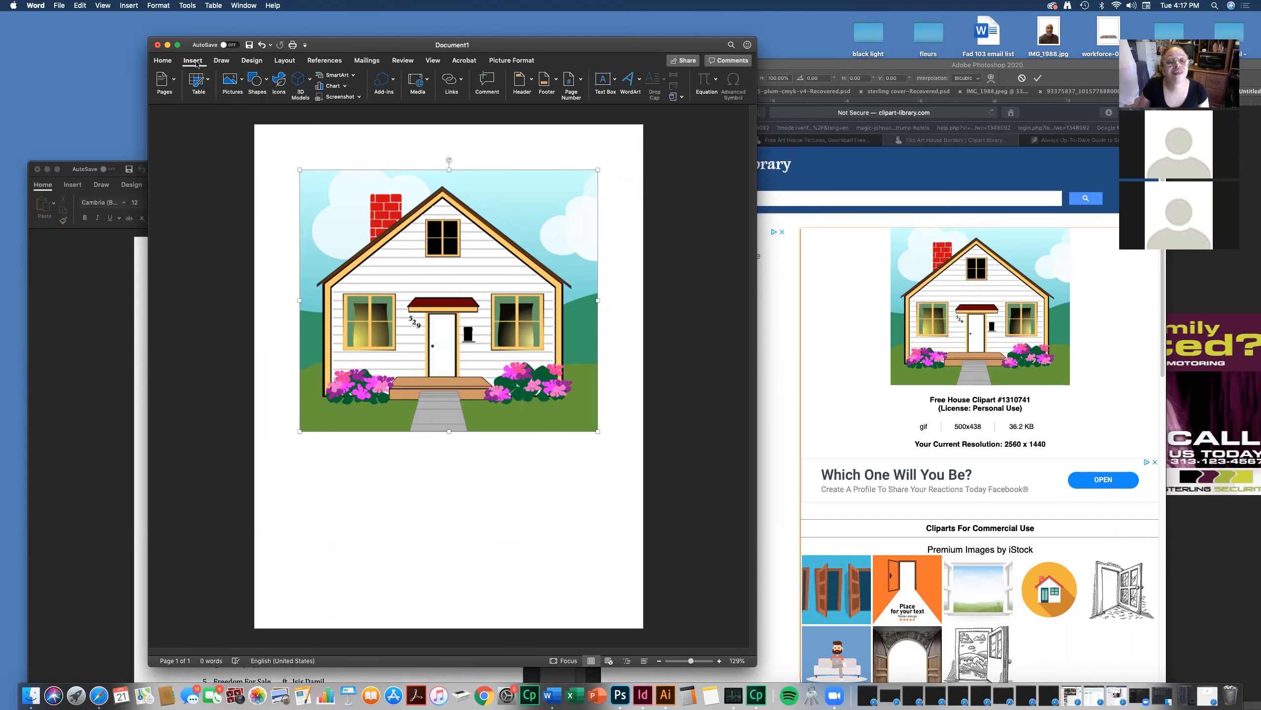
{"action": "left_click", "coordinate": [255, 85]}
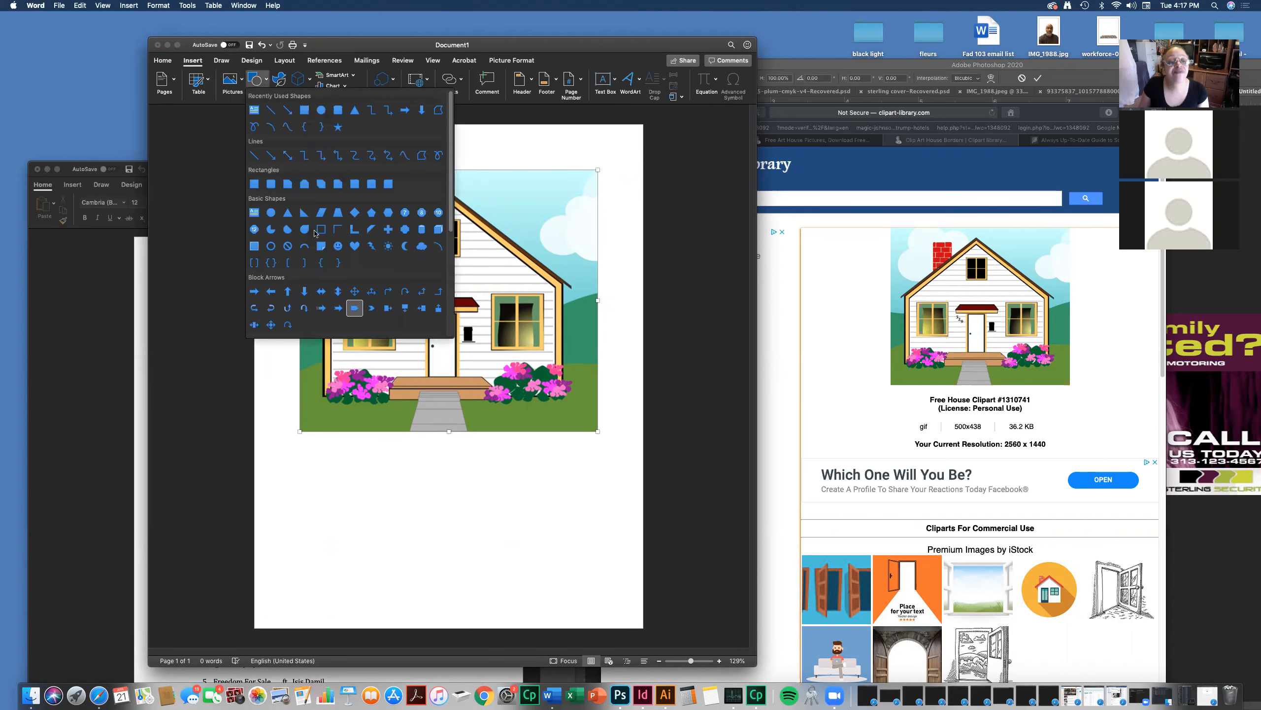
{"action": "left_click", "coordinate": [306, 115]}
{"action": "left_click_drag", "start_coordinate": [301, 447], "coordinate": [351, 498]}
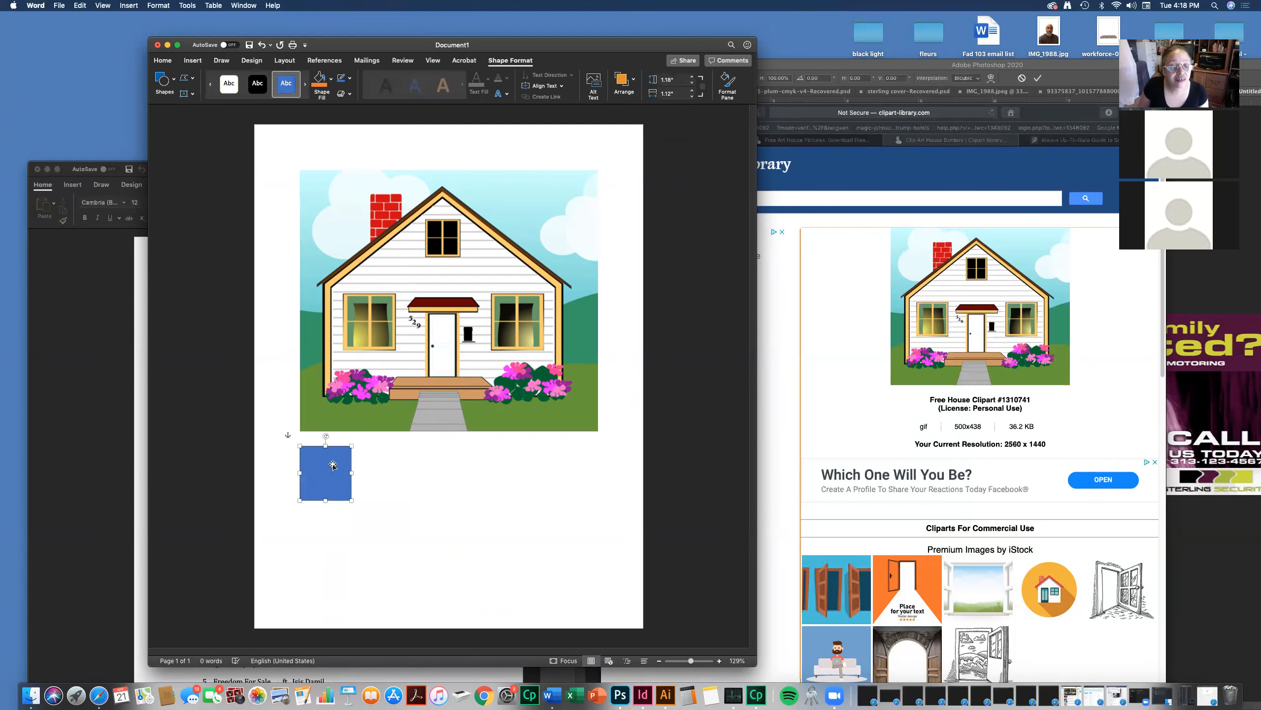
{"action": "mouse_move", "coordinate": [332, 466]}
{"action": "left_mouse_down"}
{"action": "mouse_move", "coordinate": [398, 465]}
{"action": "mouse_move", "coordinate": [336, 463]}
{"action": "left_mouse_up"}
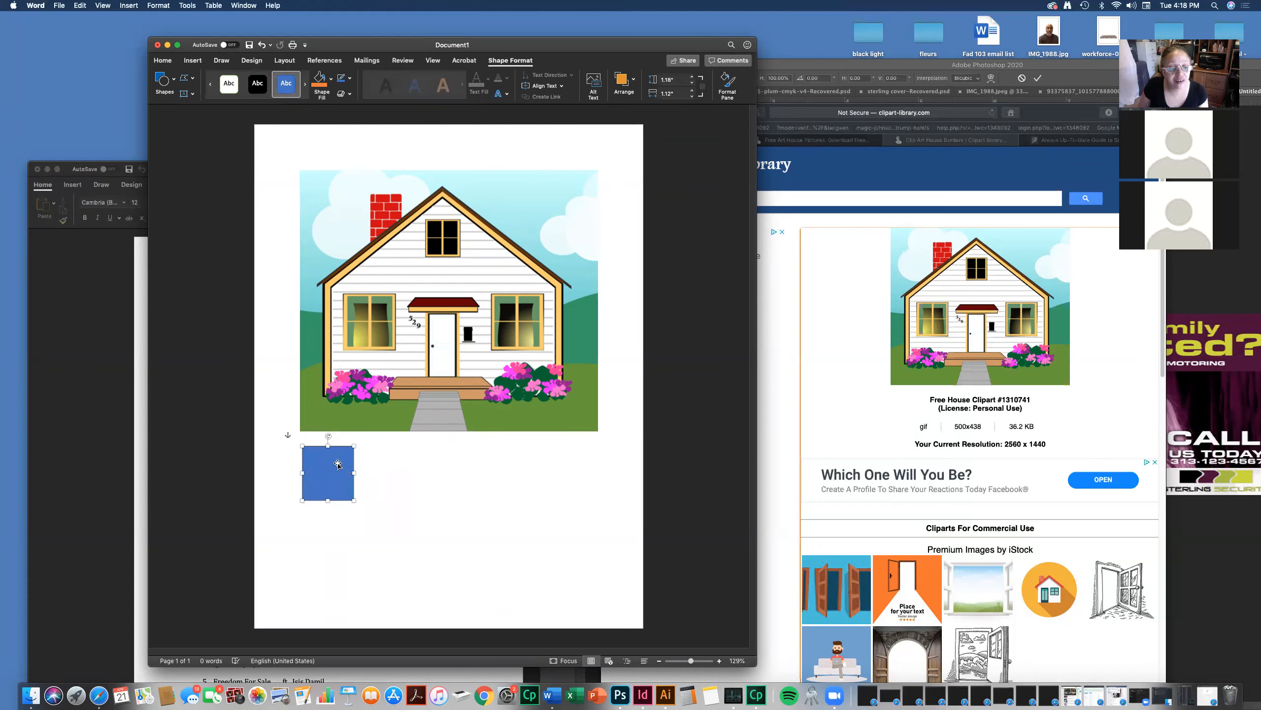
- Duplicate the blue square to form a row of five squares beneath the house image
{"action": "left_click_drag", "start_coordinate": [339, 467], "coordinate": [550, 458]}
{"action": "key", "text": "super+v"}
{"action": "key", "text": "super+v"}
{"action": "left_click", "coordinate": [342, 520]}
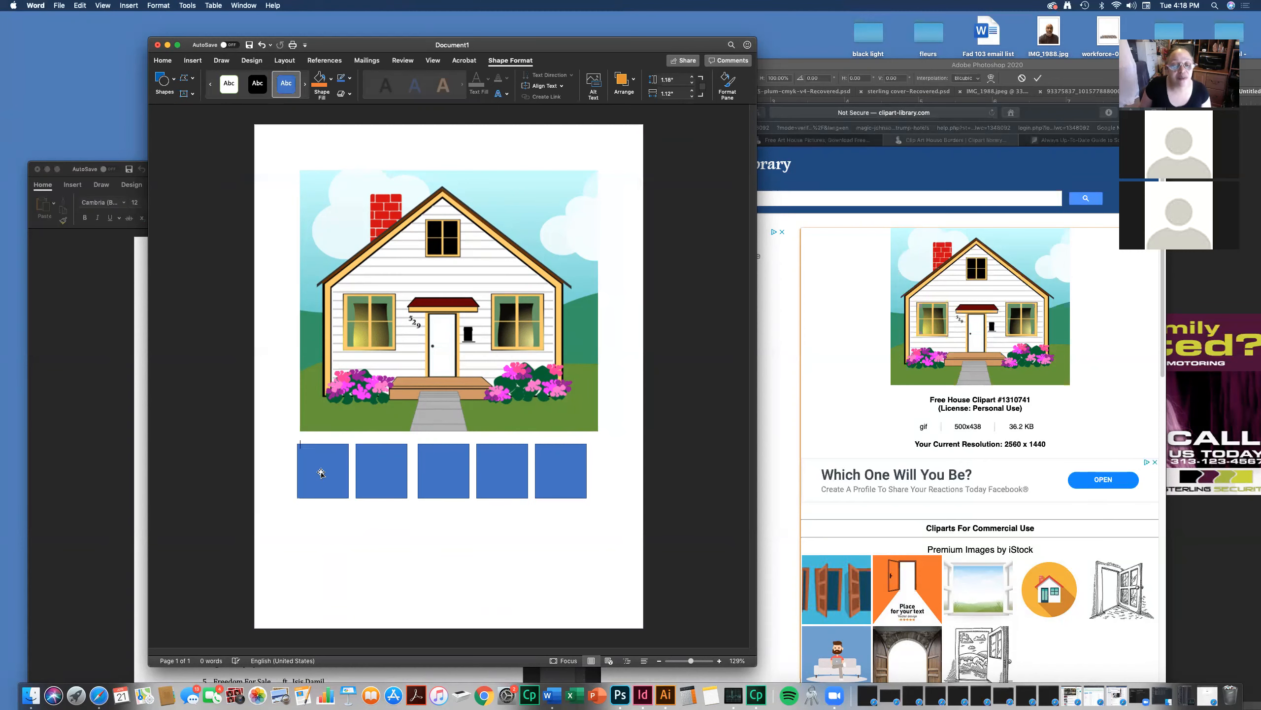
- Fill the first square below the house with the green sampled from the left window, and save that colour as a swatch
{"action": "left_click", "coordinate": [321, 471]}
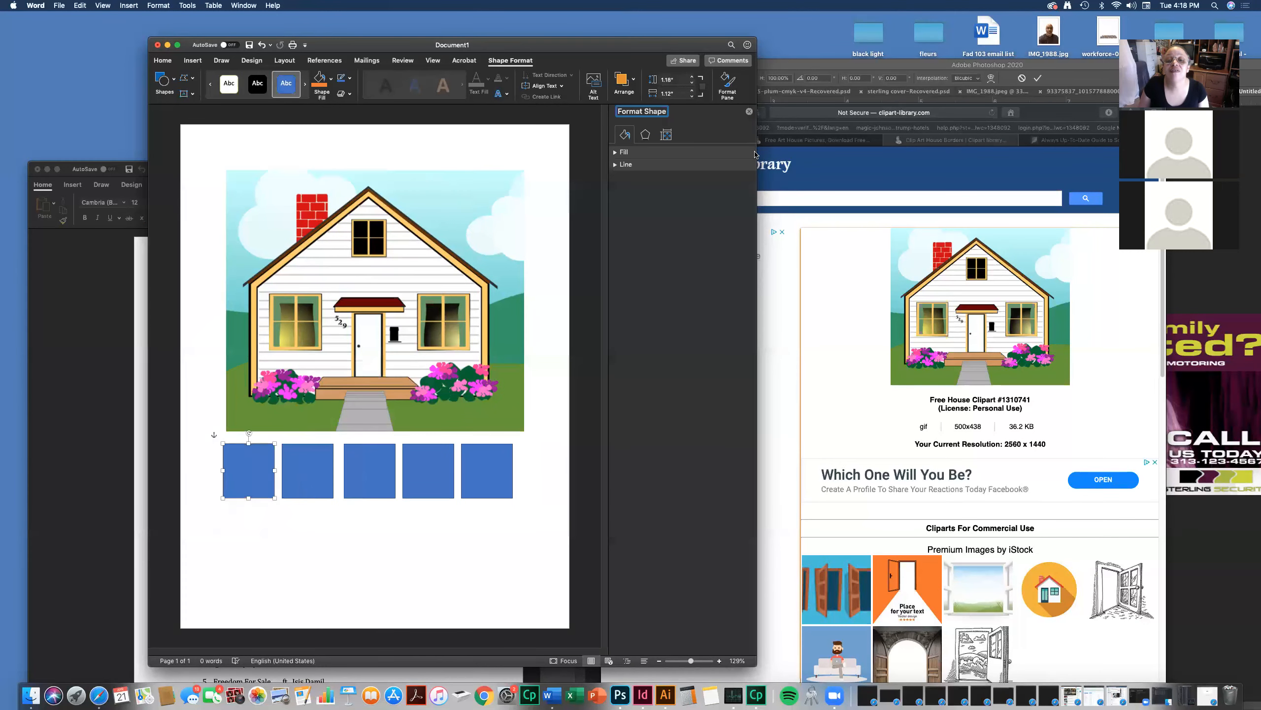
{"action": "left_click", "coordinate": [616, 152]}
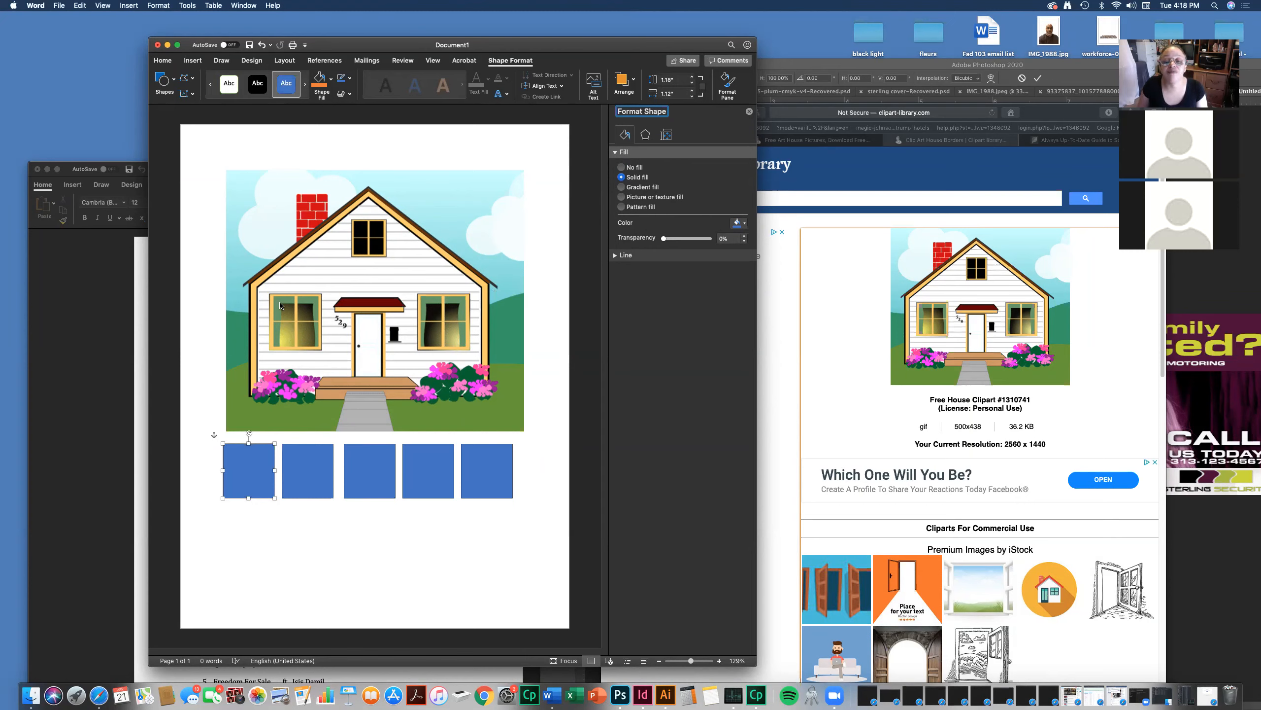
{"action": "left_click", "coordinate": [738, 224]}
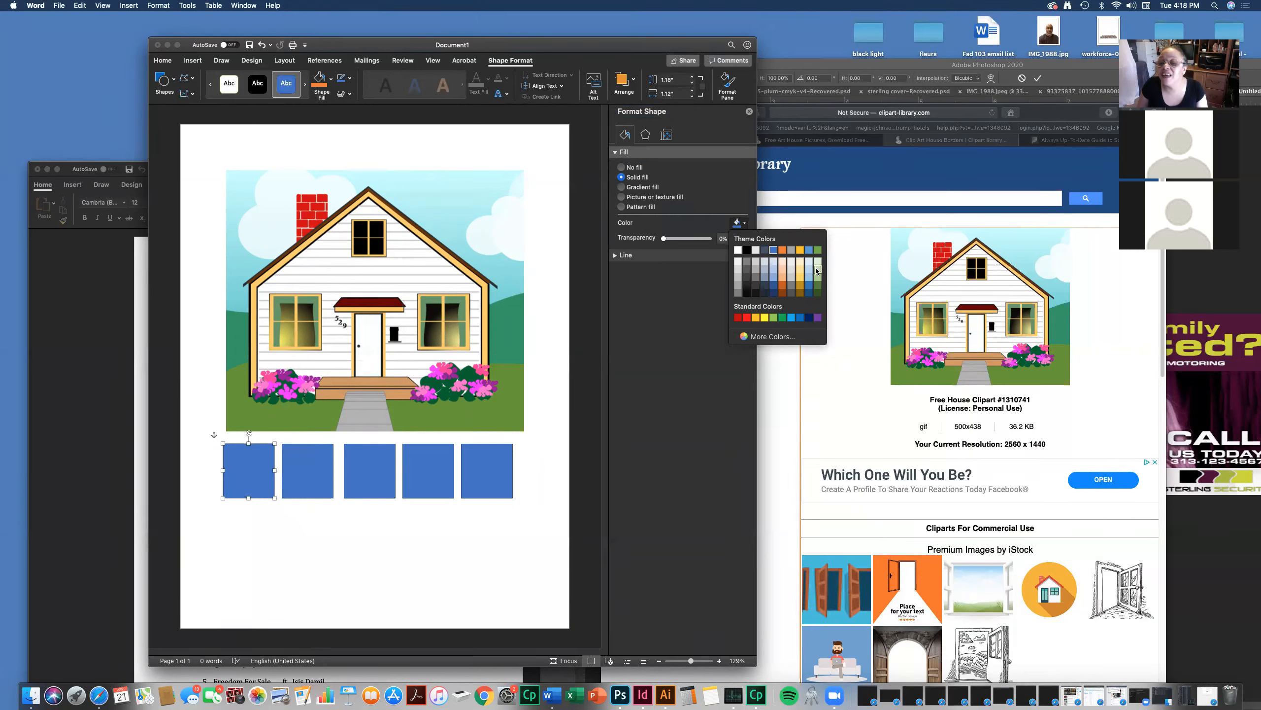
{"action": "left_click", "coordinate": [742, 338]}
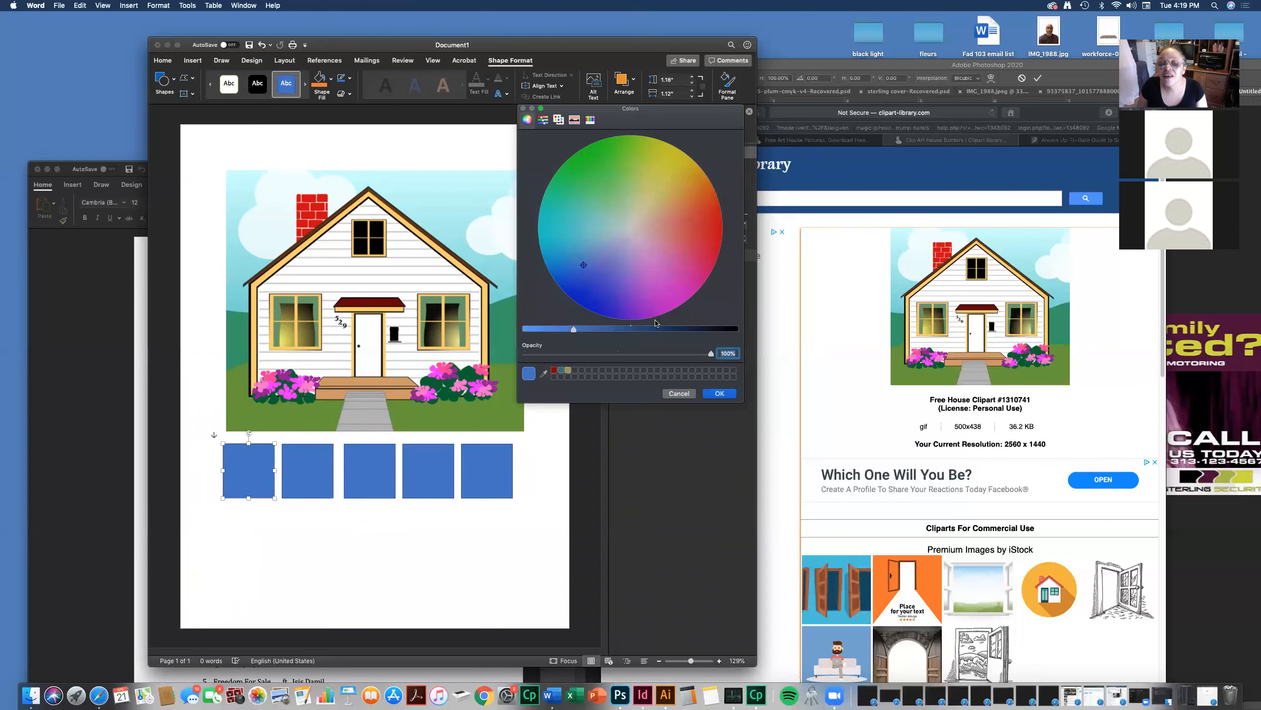
{"action": "left_click_drag", "start_coordinate": [620, 115], "coordinate": [703, 282]}
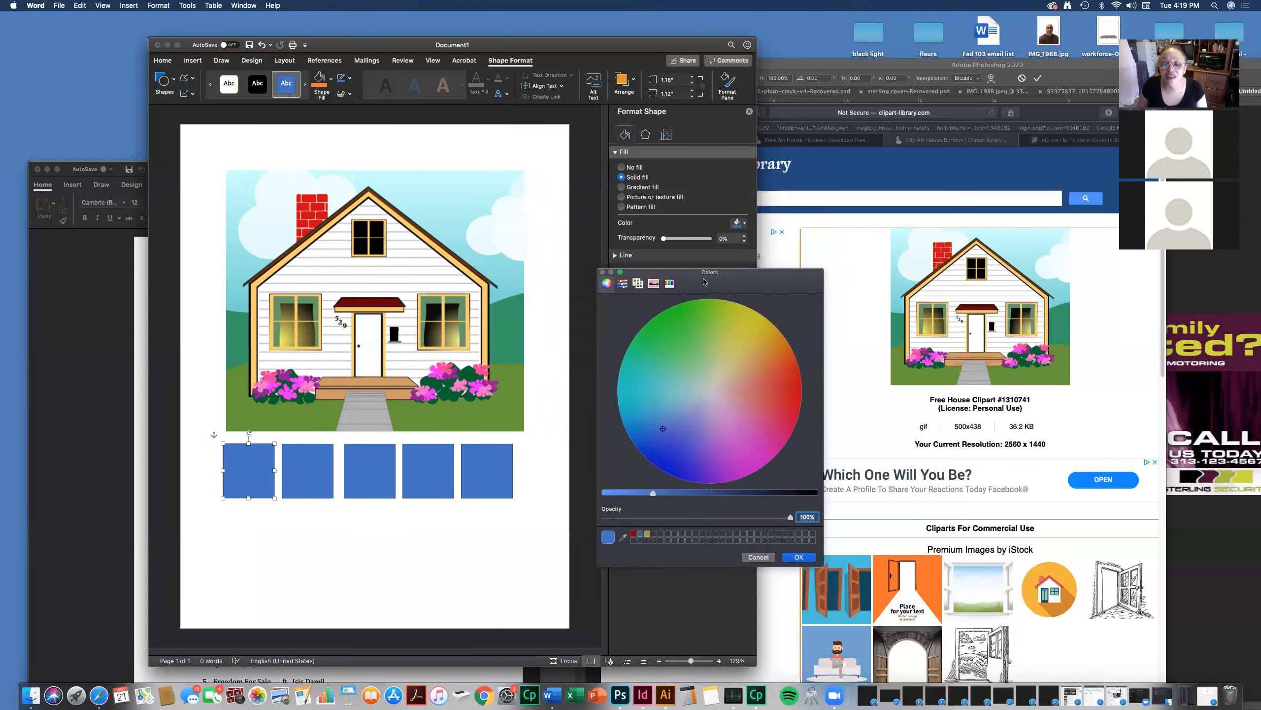
{"action": "left_click", "coordinate": [624, 536]}
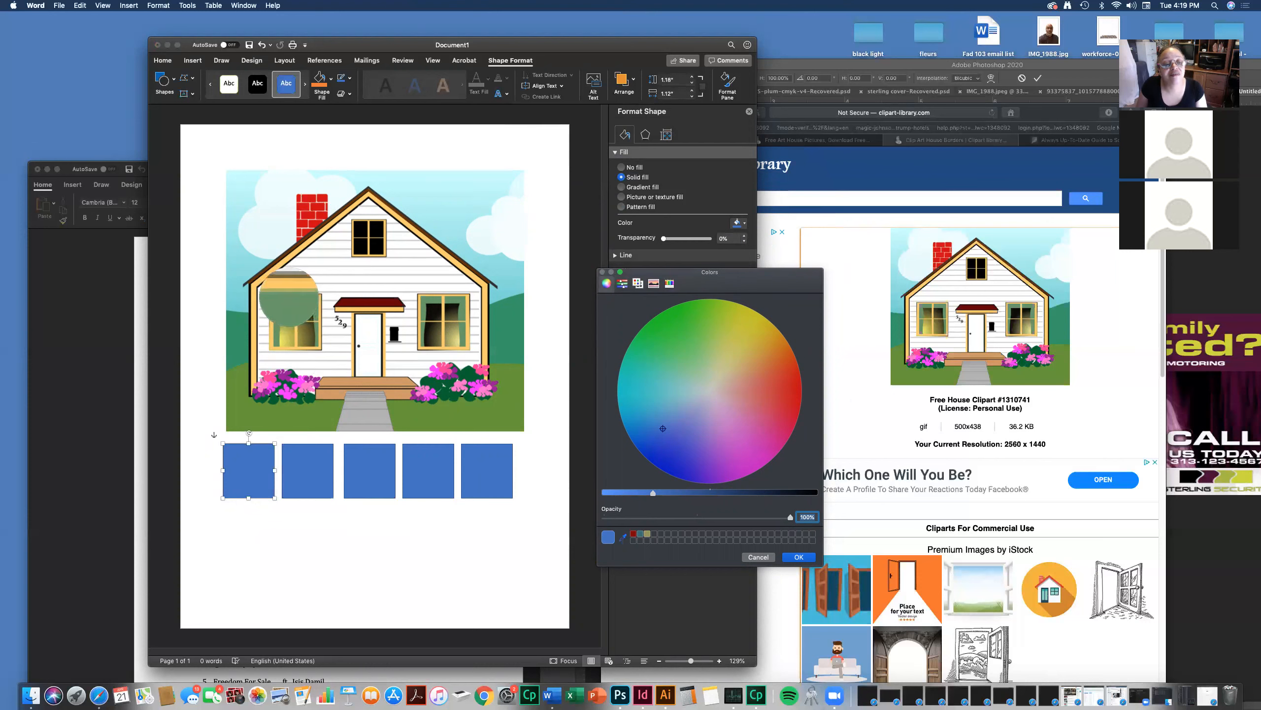
{"action": "left_click", "coordinate": [287, 301]}
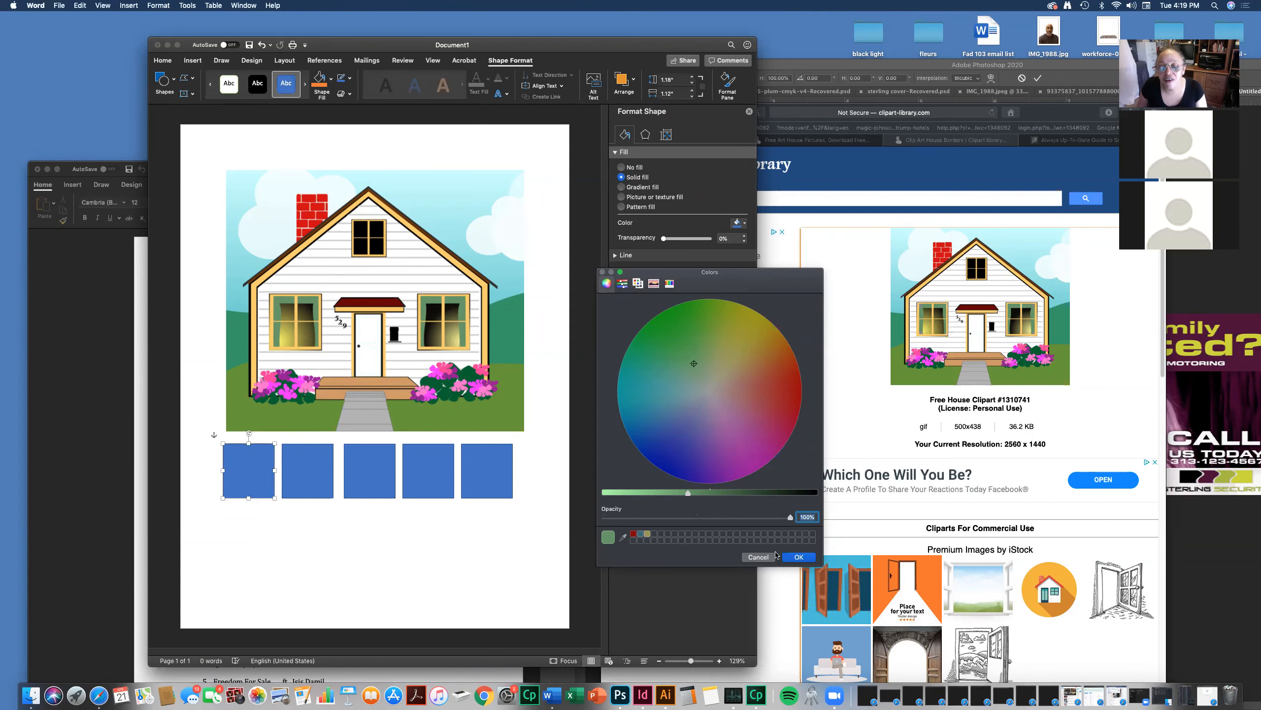
{"action": "left_click_drag", "start_coordinate": [608, 542], "coordinate": [655, 536]}
{"action": "left_click", "coordinate": [801, 556]}
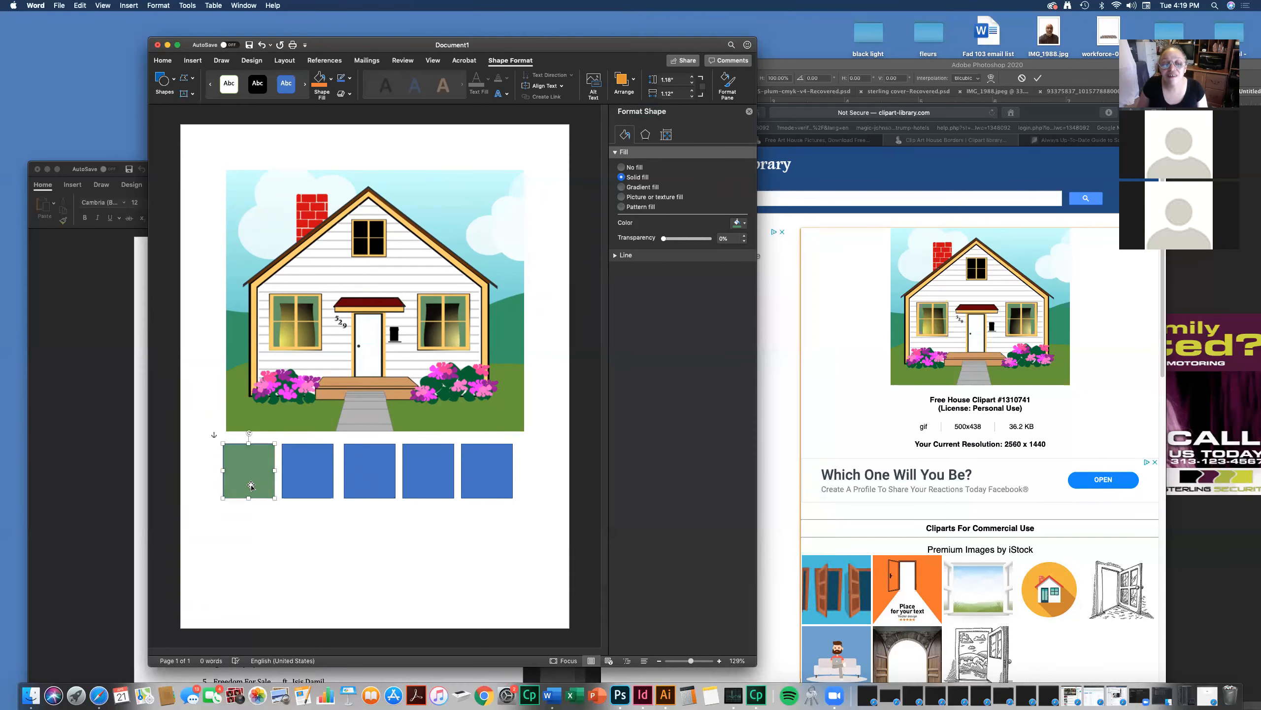
- Fill the second square with the yellow-orange sampled from the house's corner trim, and save that colour as a swatch
{"action": "left_click", "coordinate": [305, 481]}
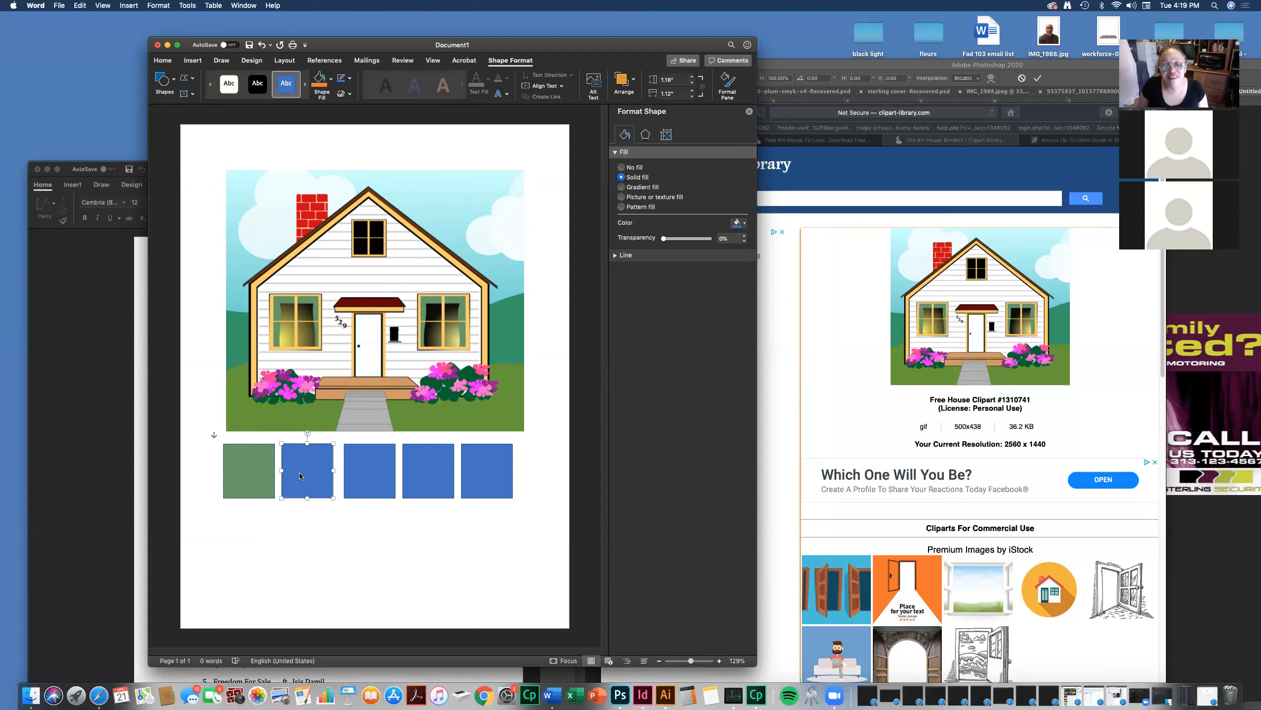
{"action": "left_click", "coordinate": [739, 223]}
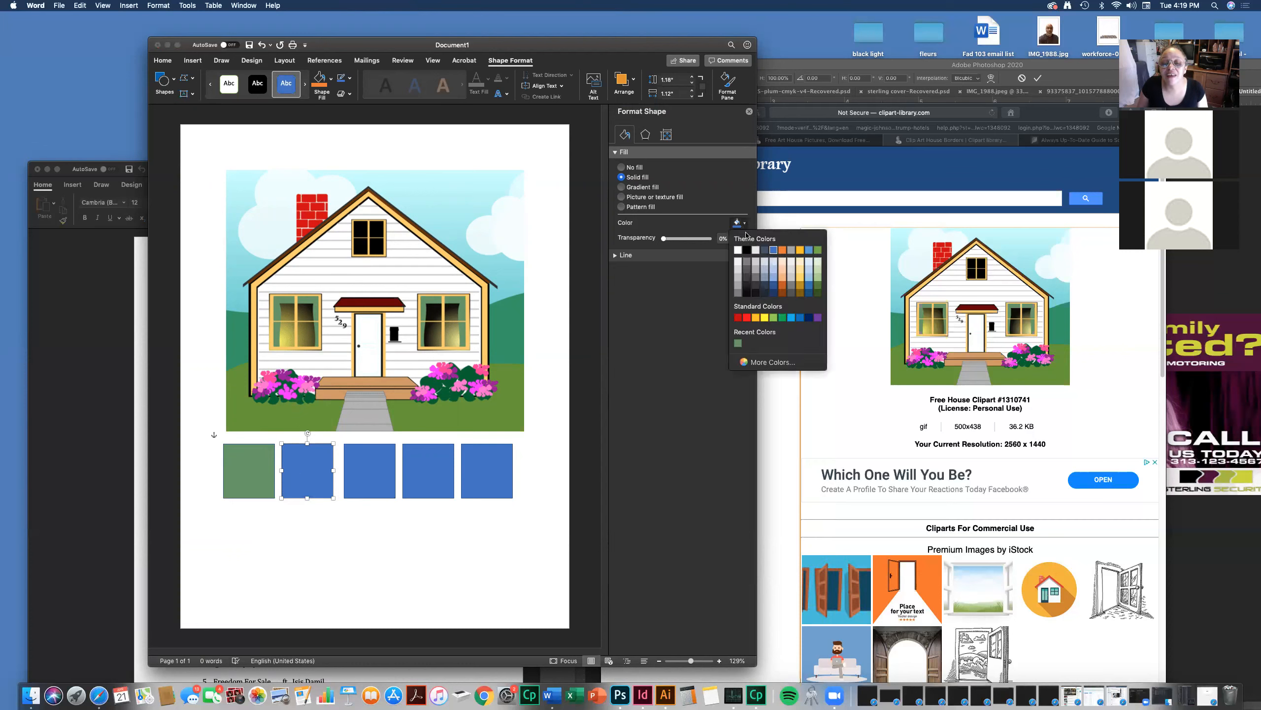
{"action": "left_click", "coordinate": [745, 363]}
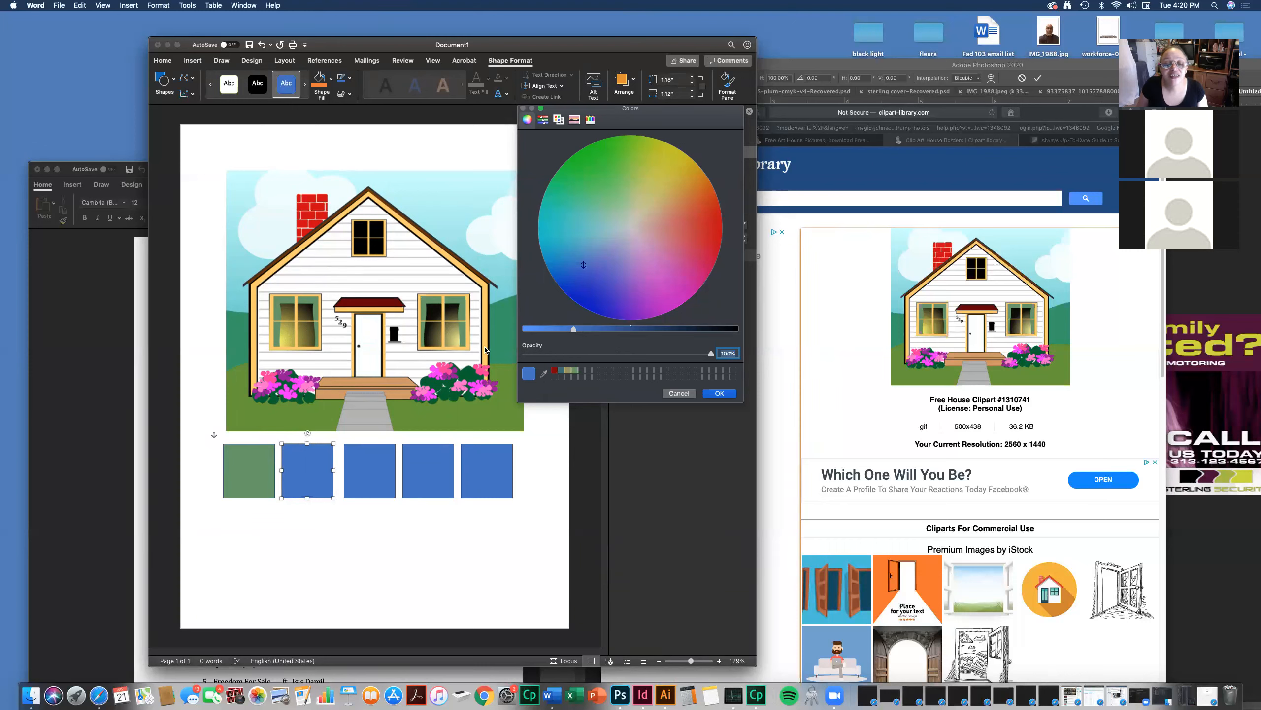
{"action": "left_click", "coordinate": [544, 374]}
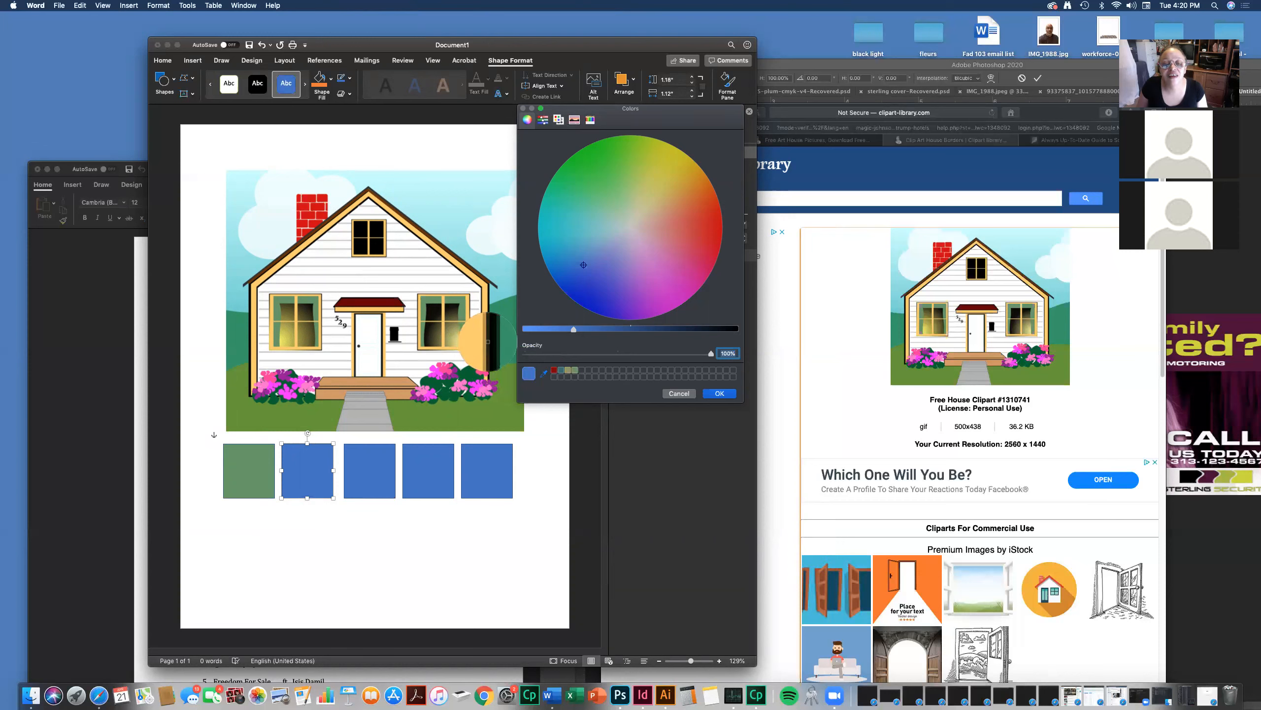
{"action": "left_click", "coordinate": [487, 342]}
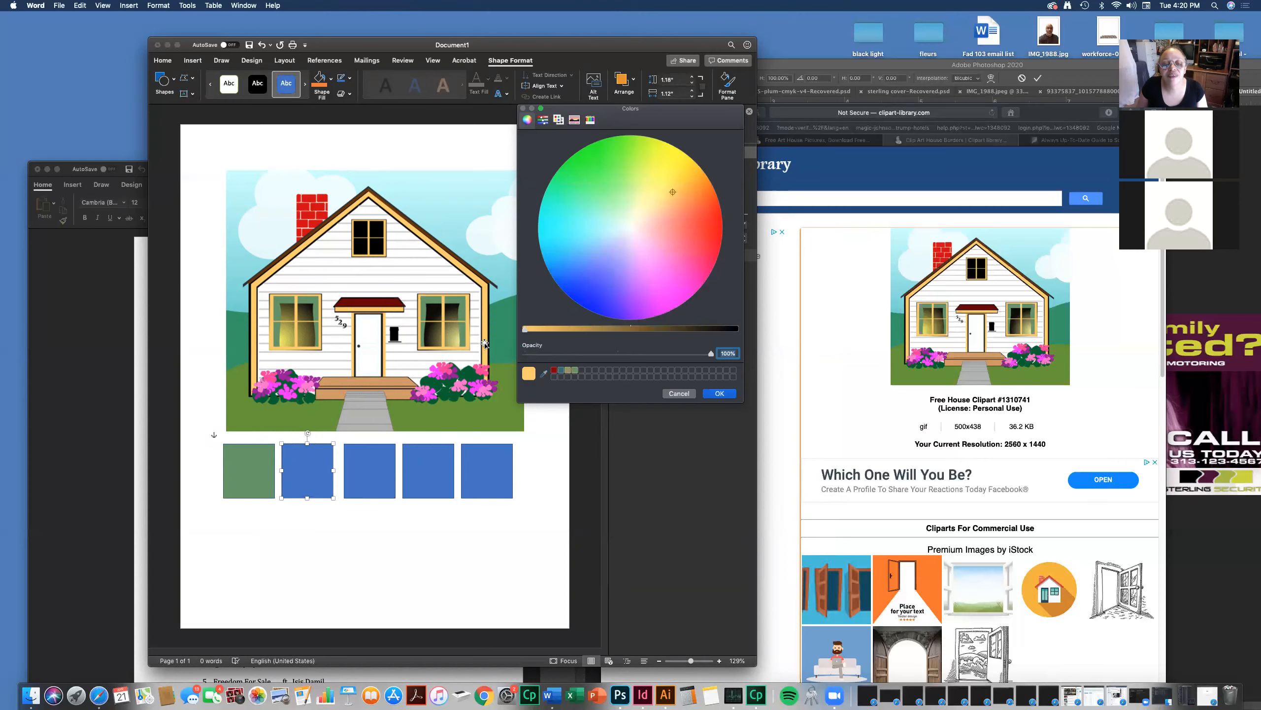
{"action": "left_click_drag", "start_coordinate": [527, 377], "coordinate": [586, 375]}
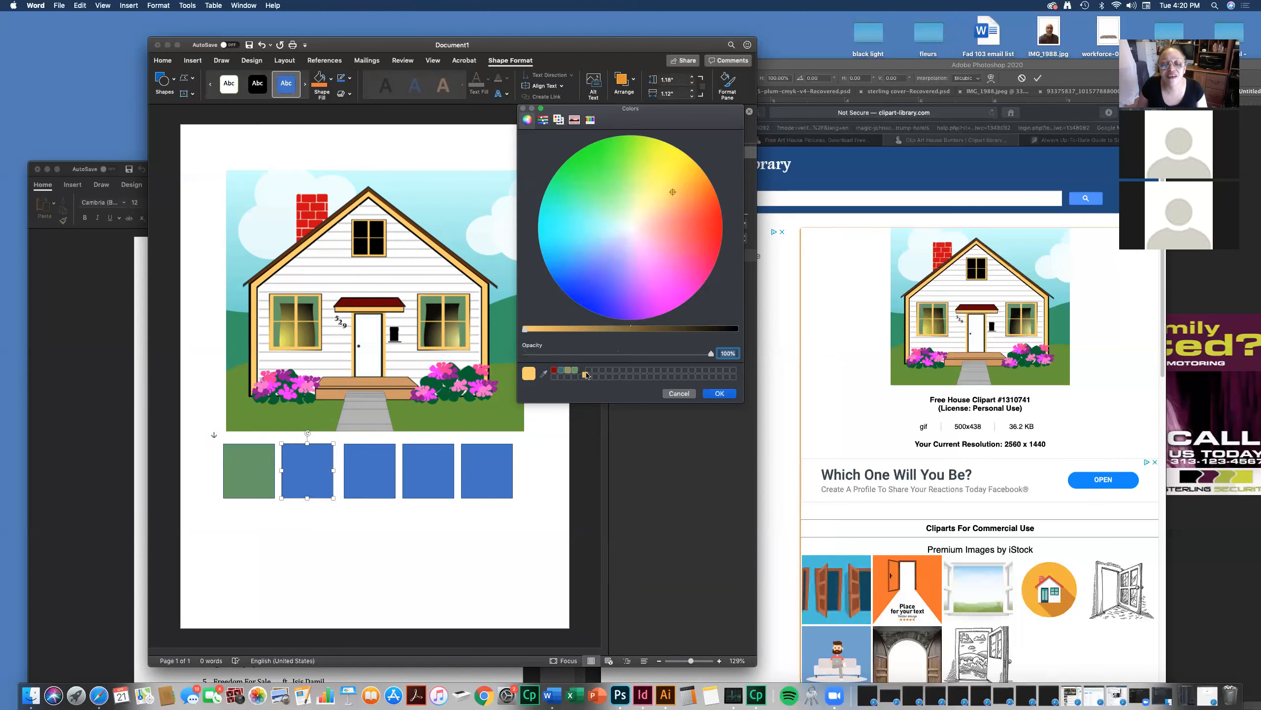
{"action": "left_click", "coordinate": [722, 395]}
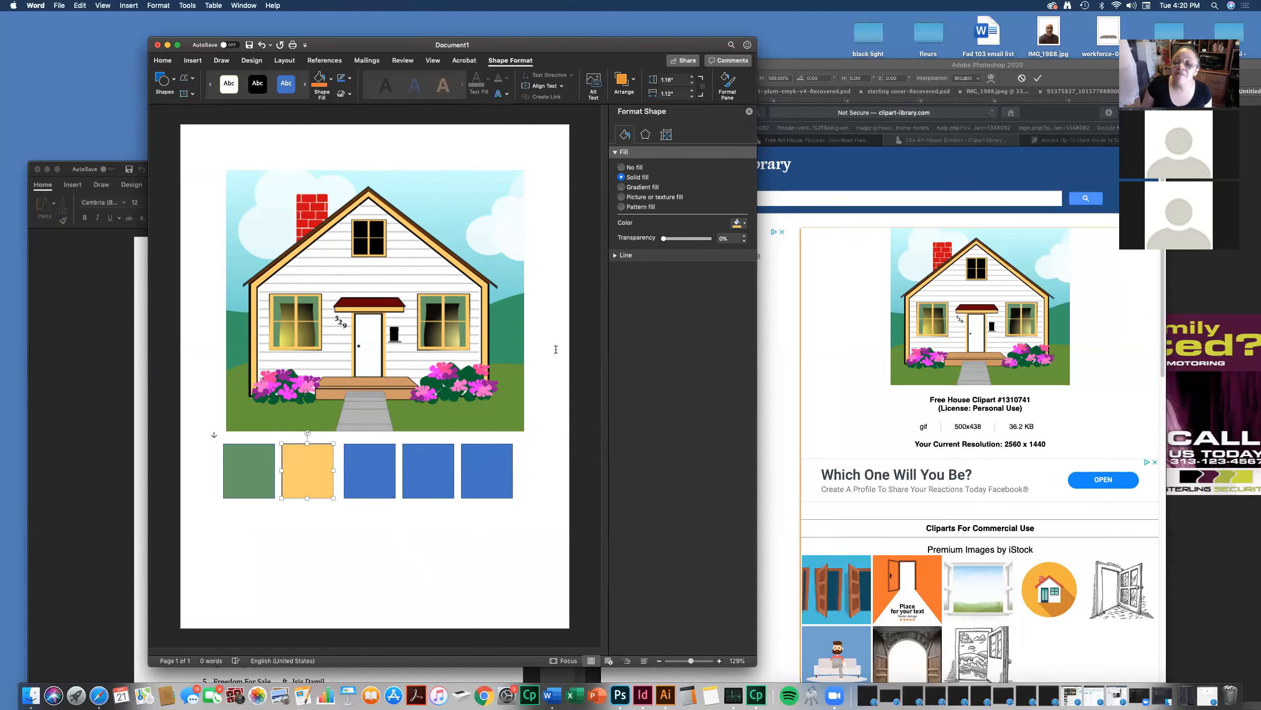
- Move the green square over the top of the house image and stretch it into a band about 6.5" wide, matching the image's width
{"action": "left_click", "coordinate": [235, 486]}
{"action": "left_click_drag", "start_coordinate": [235, 486], "coordinate": [525, 184]}
{"action": "left_click", "coordinate": [526, 331]}
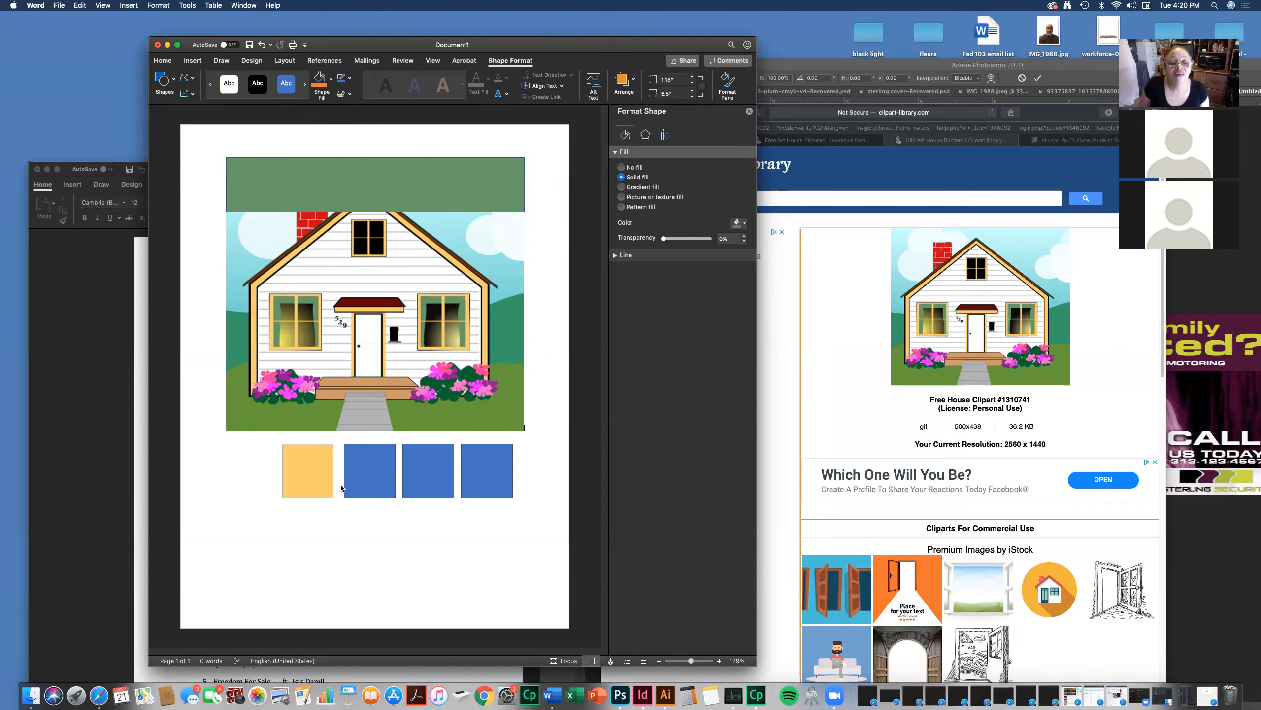
- Duplicate the green band, place the copy over the bottom of the house image, and move the top band slightly up
{"action": "left_click", "coordinate": [255, 173]}
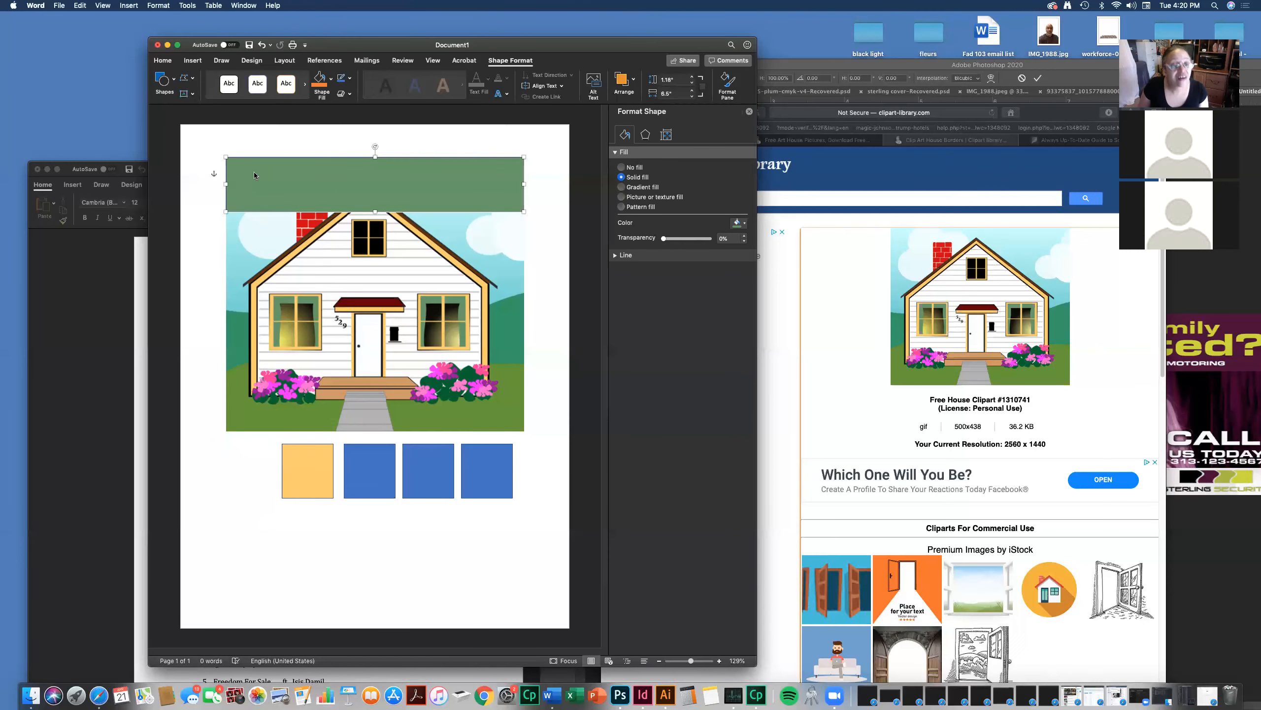
{"action": "key", "text": "super+v"}
{"action": "left_click_drag", "start_coordinate": [256, 173], "coordinate": [248, 421]}
{"action": "left_click", "coordinate": [477, 188]}
{"action": "mouse_move", "coordinate": [476, 189]}
{"action": "left_mouse_down"}
{"action": "mouse_move", "coordinate": [477, 160]}
{"action": "mouse_move", "coordinate": [482, 170]}
{"action": "left_mouse_up"}
{"action": "left_click", "coordinate": [497, 283]}
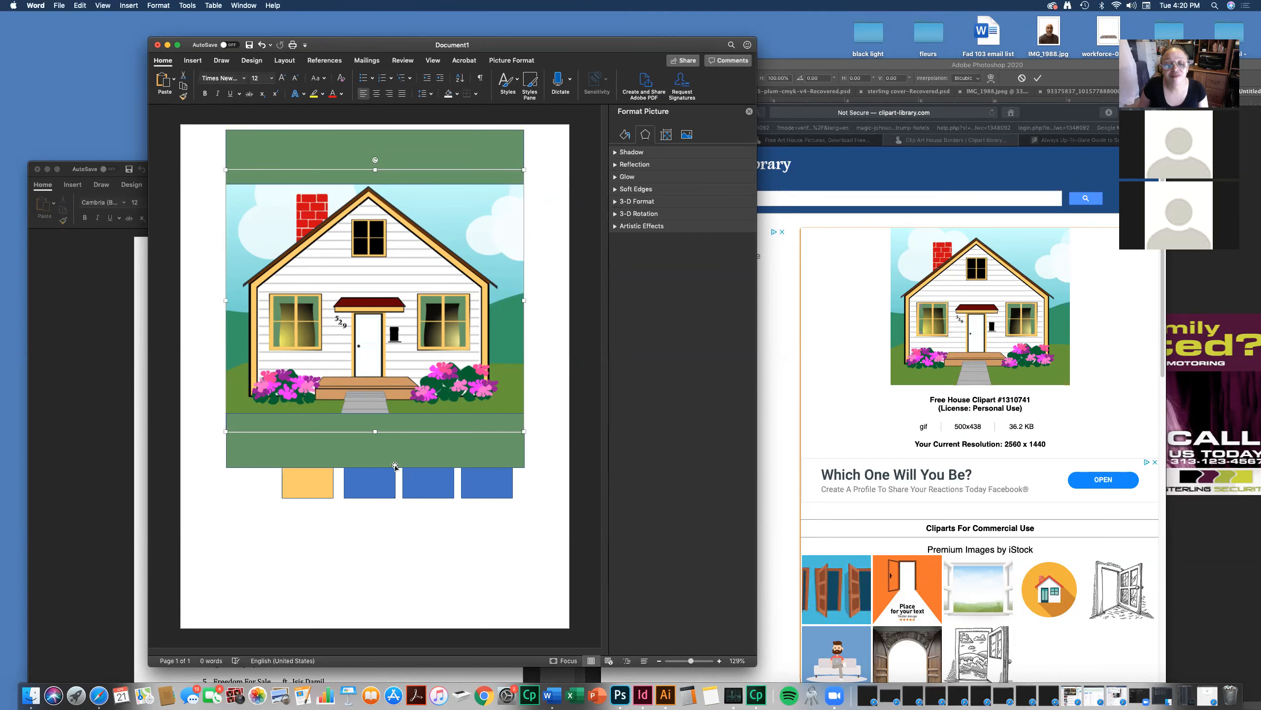
- Move the yellow-orange square and the three blue squares into an evenly spaced row beneath the bottom green band
{"action": "left_click", "coordinate": [343, 542]}
{"action": "left_click", "coordinate": [300, 489]}
{"action": "left_click_drag", "start_coordinate": [301, 489], "coordinate": [244, 525]}
{"action": "left_click_drag", "start_coordinate": [356, 487], "coordinate": [296, 528]}
{"action": "left_click_drag", "start_coordinate": [412, 493], "coordinate": [352, 530]}
{"action": "left_click_drag", "start_coordinate": [274, 519], "coordinate": [272, 520]}
{"action": "left_click_drag", "start_coordinate": [478, 488], "coordinate": [415, 526]}
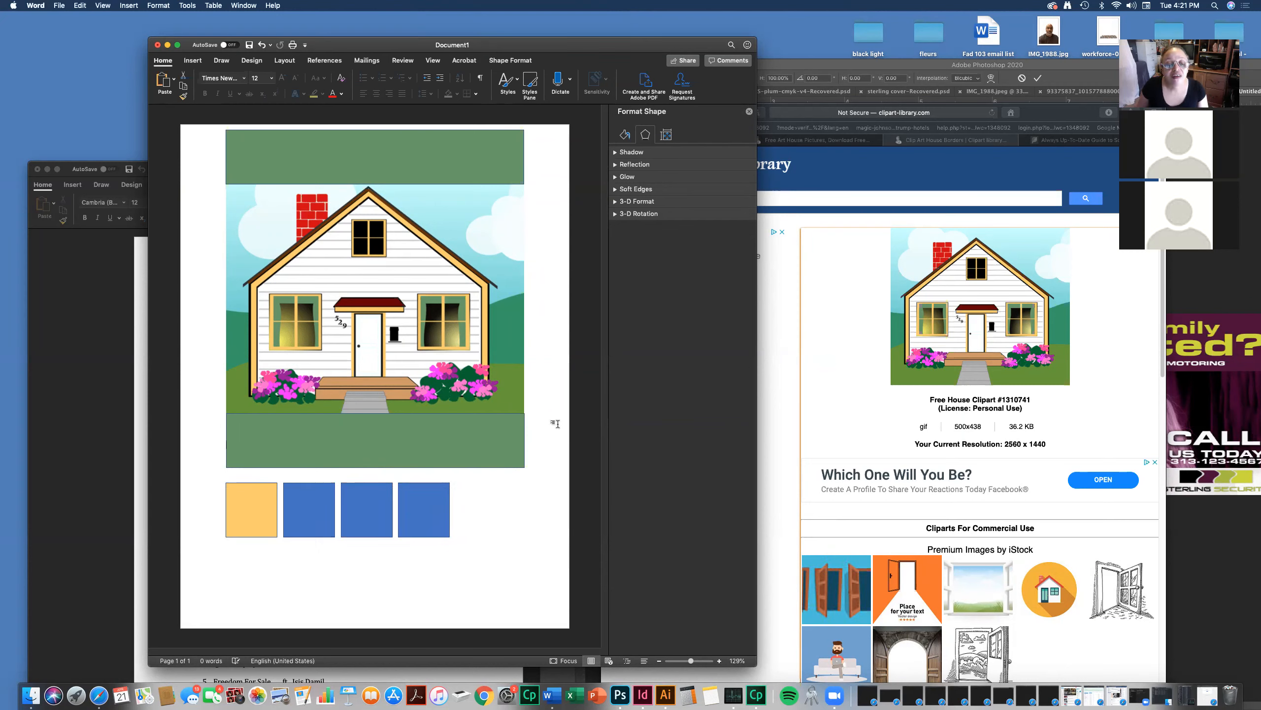
- Select both green bands and shift them slightly downward together over the house image
{"action": "left_click", "coordinate": [368, 144]}
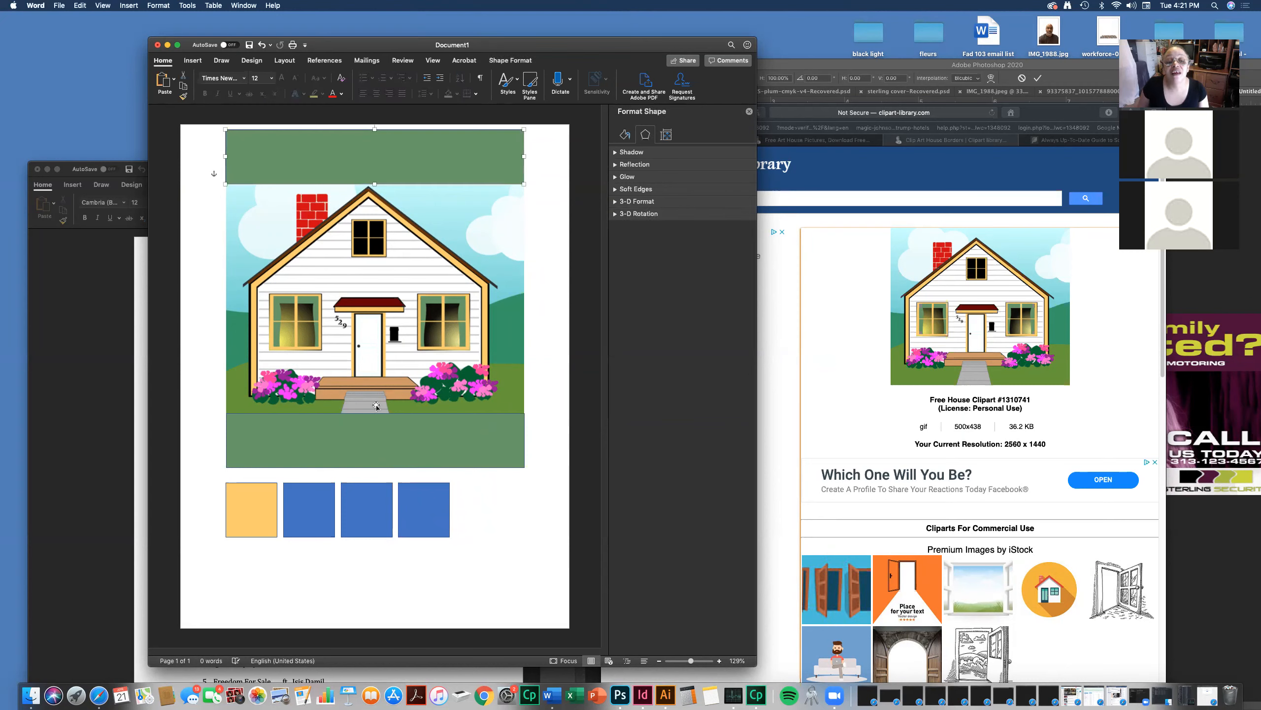
{"action": "left_click", "coordinate": [370, 422], "text": "shift"}
{"action": "left_click_drag", "start_coordinate": [370, 422], "coordinate": [369, 423]}
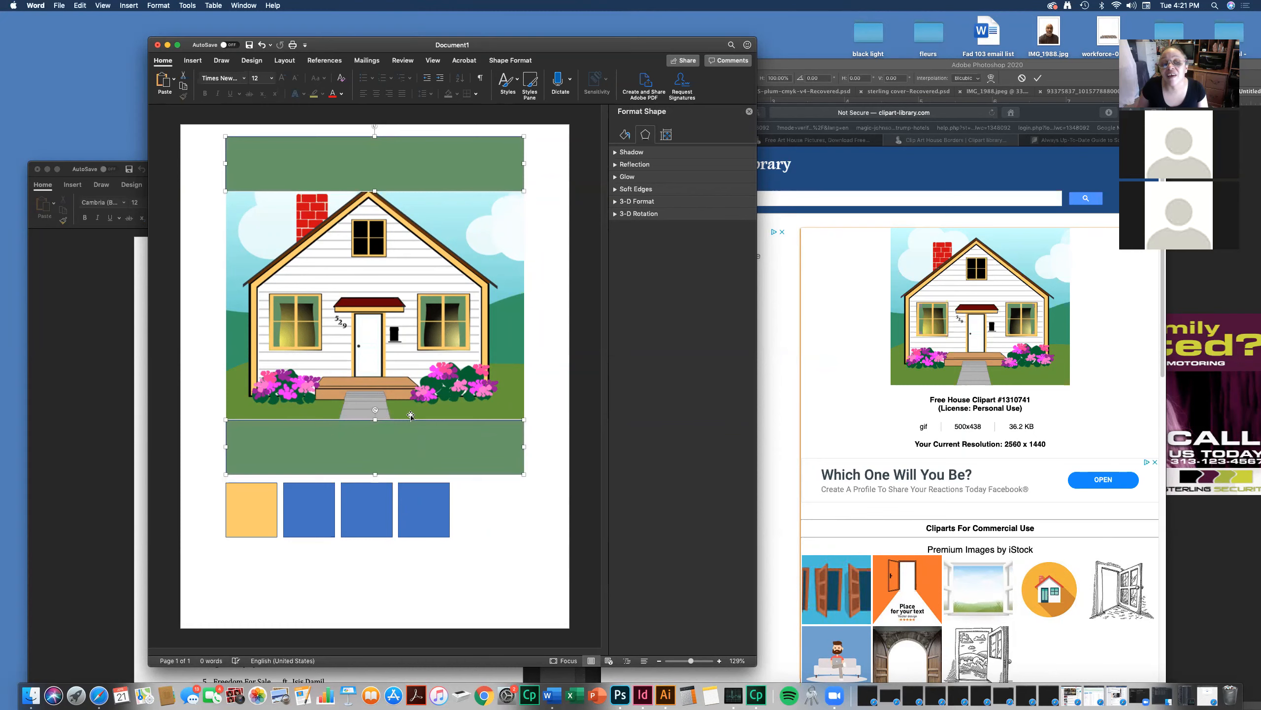
{"action": "left_click", "coordinate": [454, 311]}
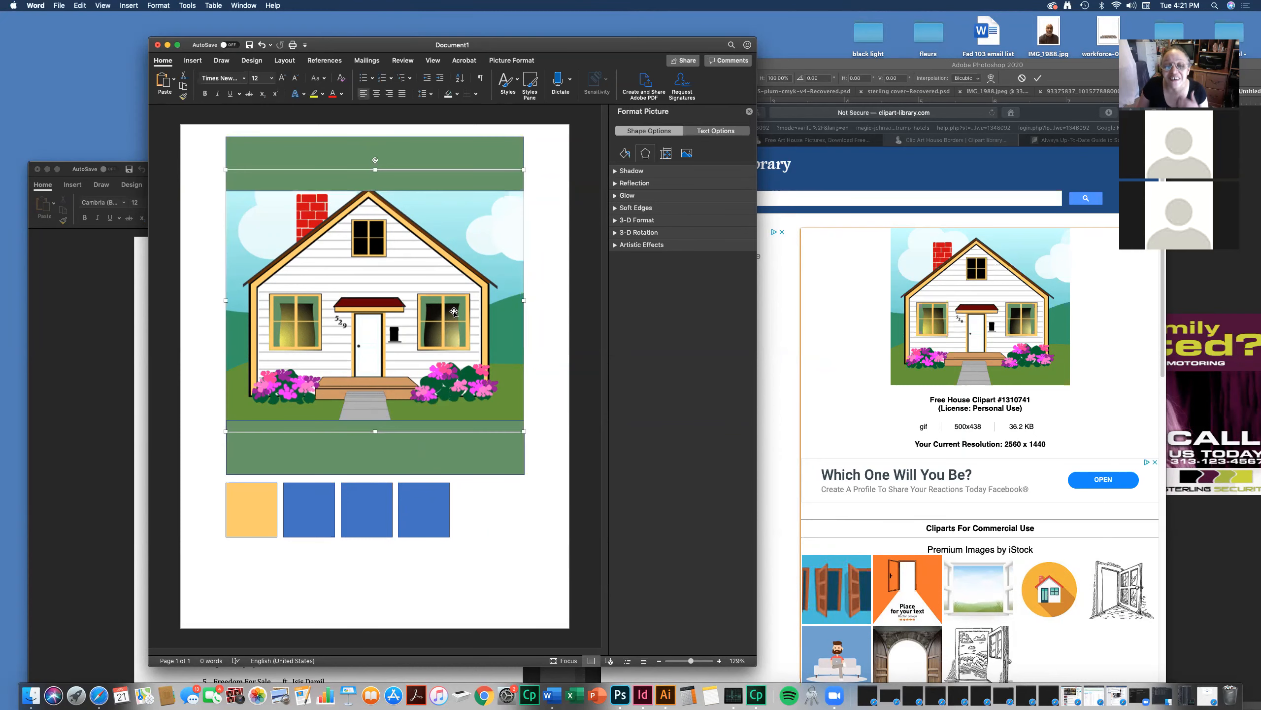
{"action": "left_click_drag", "start_coordinate": [453, 319], "coordinate": [451, 334]}
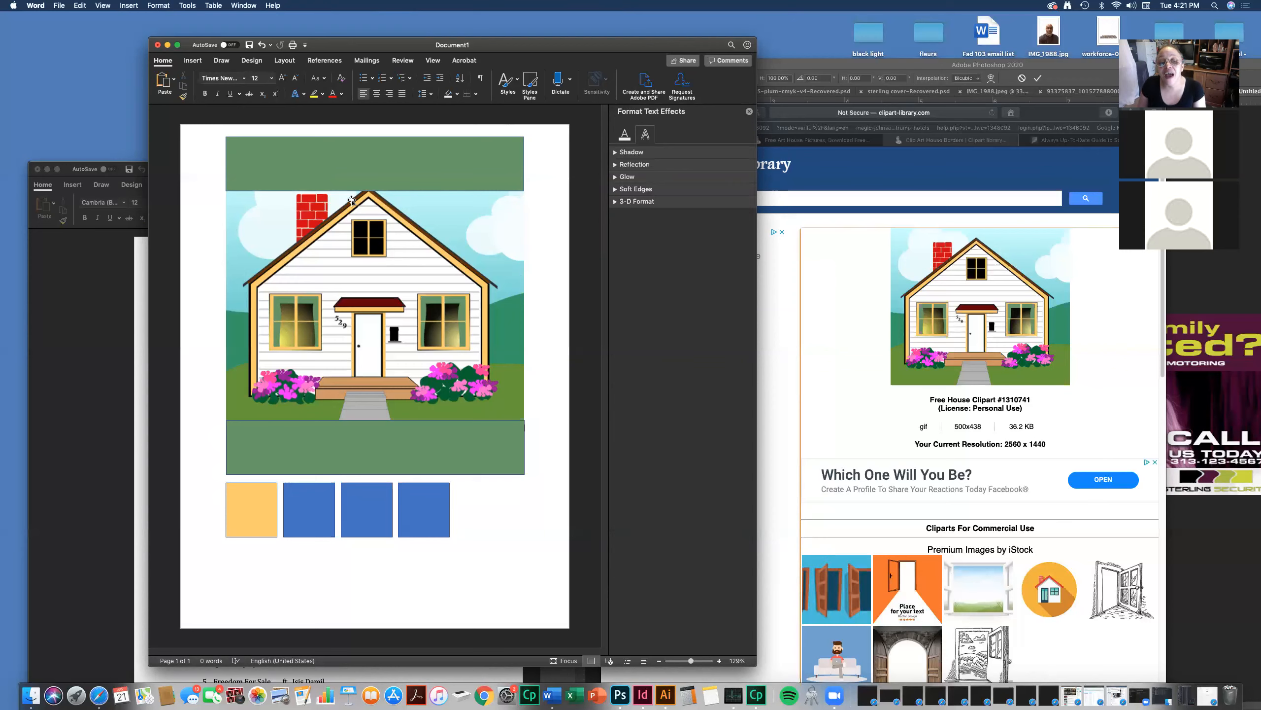
{"action": "left_click_drag", "start_coordinate": [370, 262], "coordinate": [368, 268]}
{"action": "left_click", "coordinate": [533, 260]}
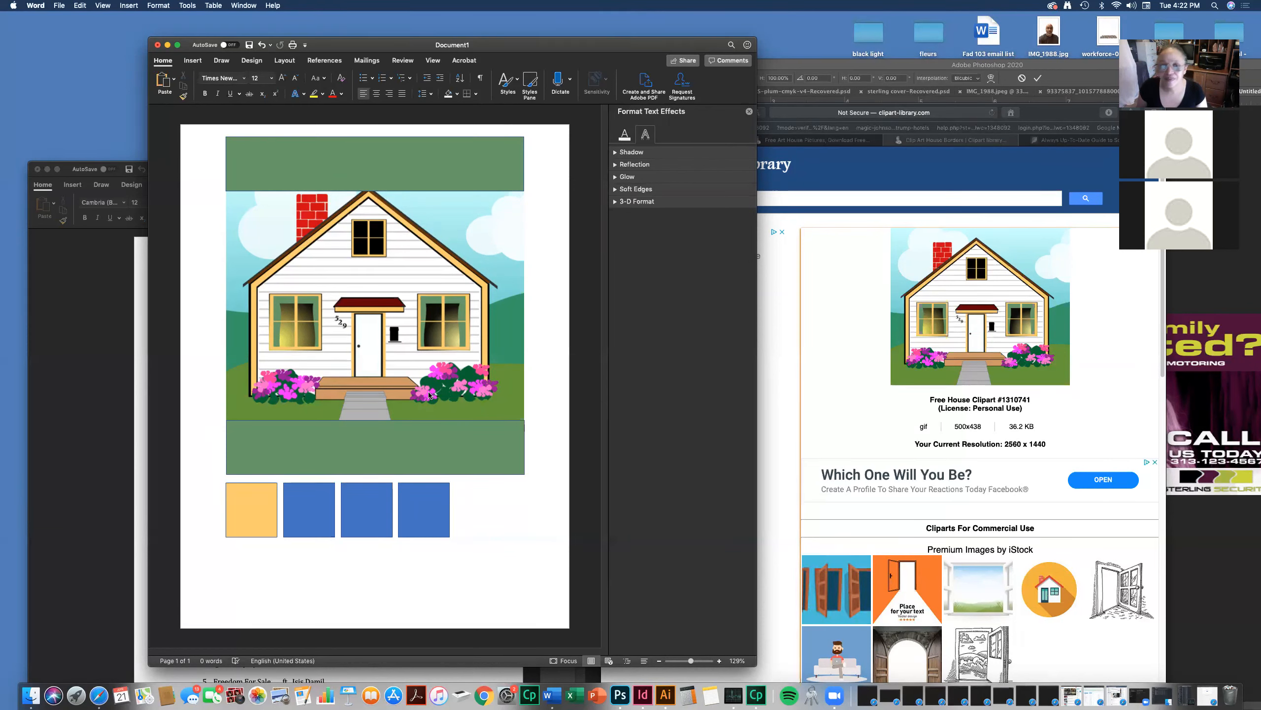
- Examine the house image's formatting options, including effects, text box, picture corrections, picture colour, transparency and crop settings
{"action": "left_click", "coordinate": [325, 312]}
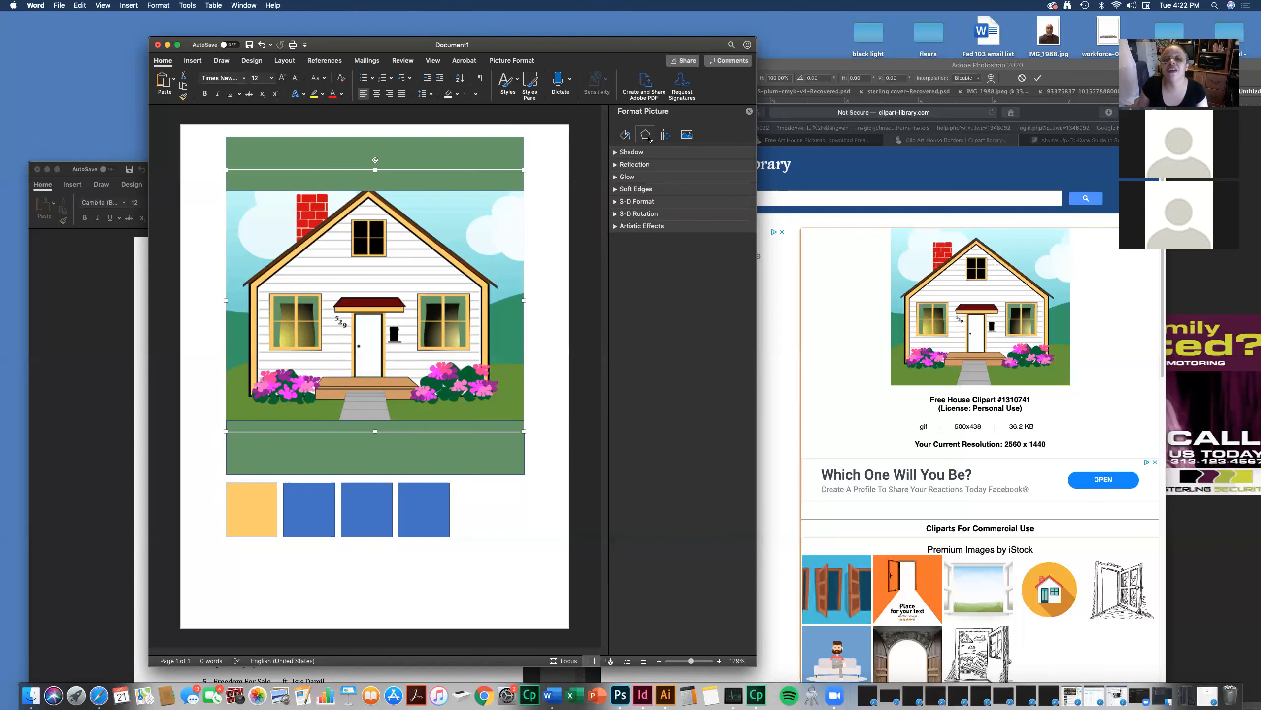
{"action": "left_click", "coordinate": [666, 135]}
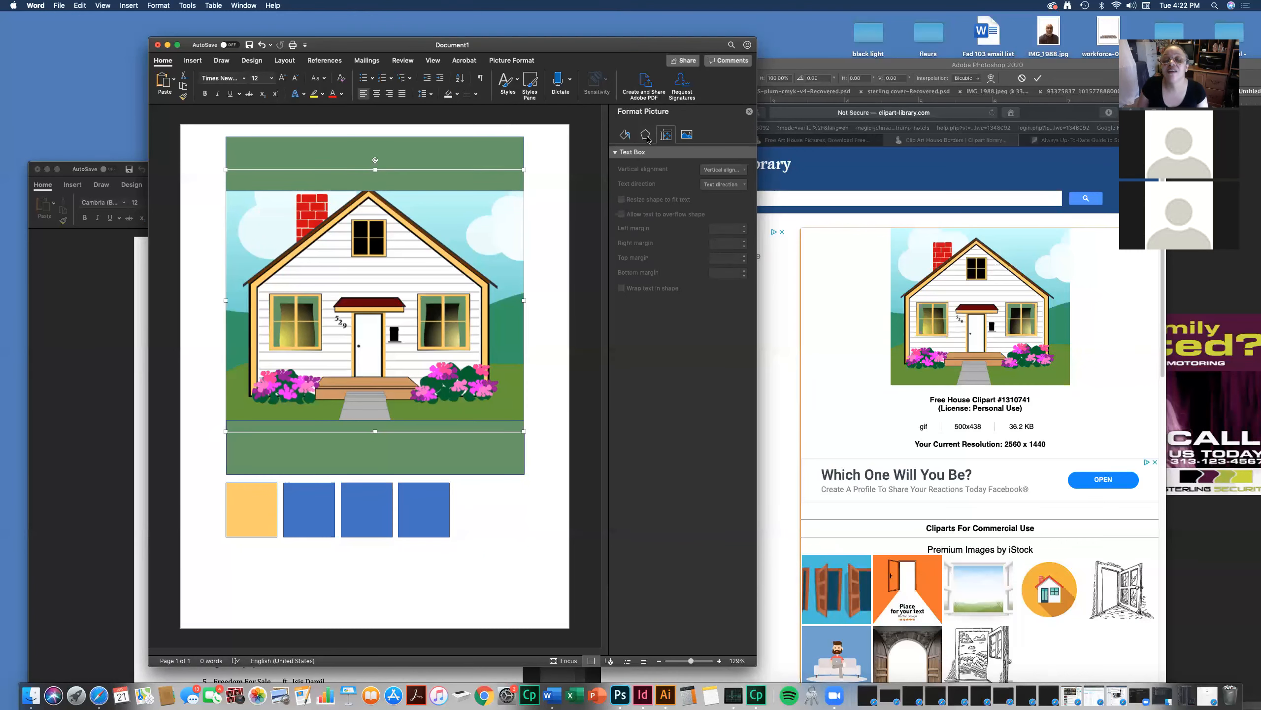
{"action": "left_click", "coordinate": [647, 137]}
{"action": "left_click", "coordinate": [647, 137]}
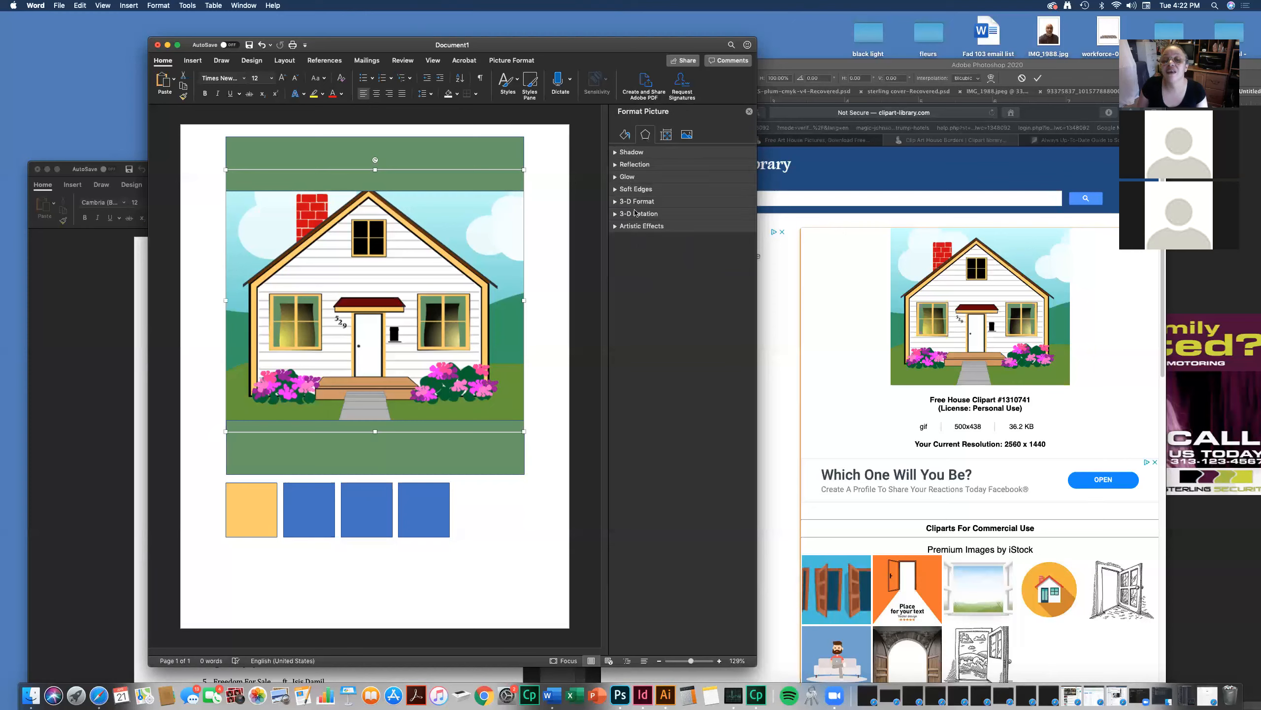
{"action": "left_click", "coordinate": [687, 135]}
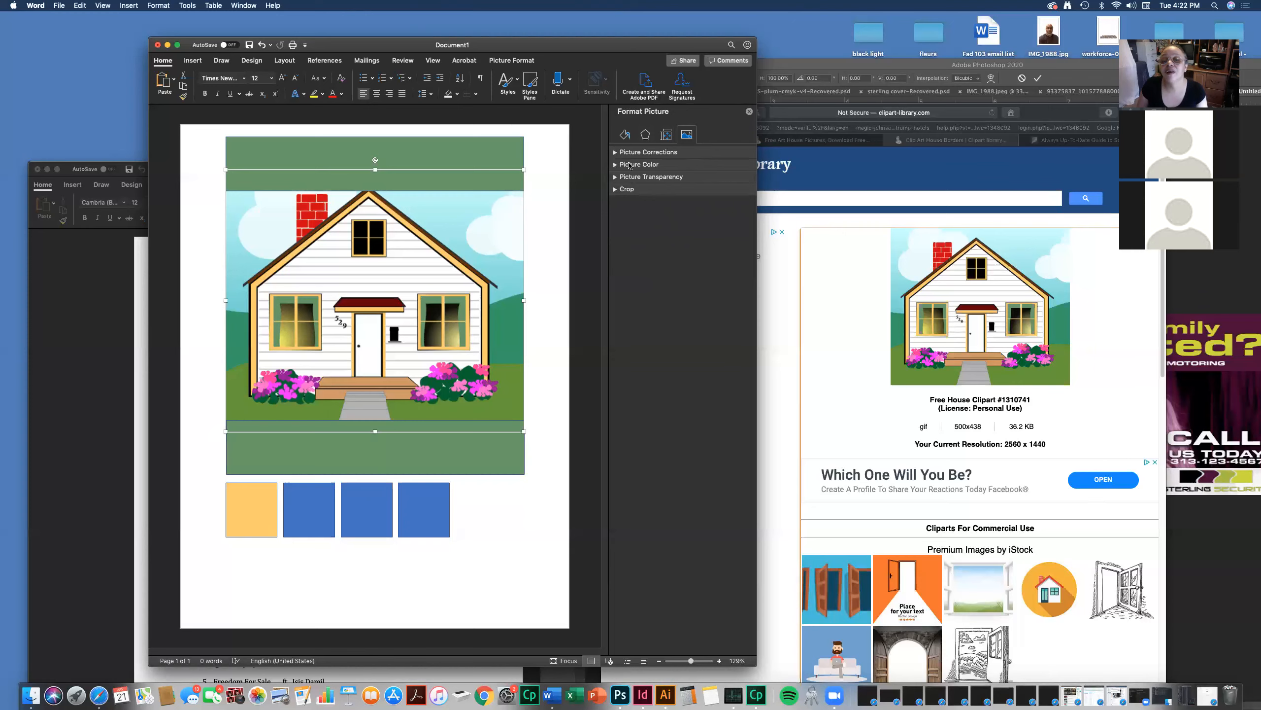
{"action": "left_click", "coordinate": [616, 155]}
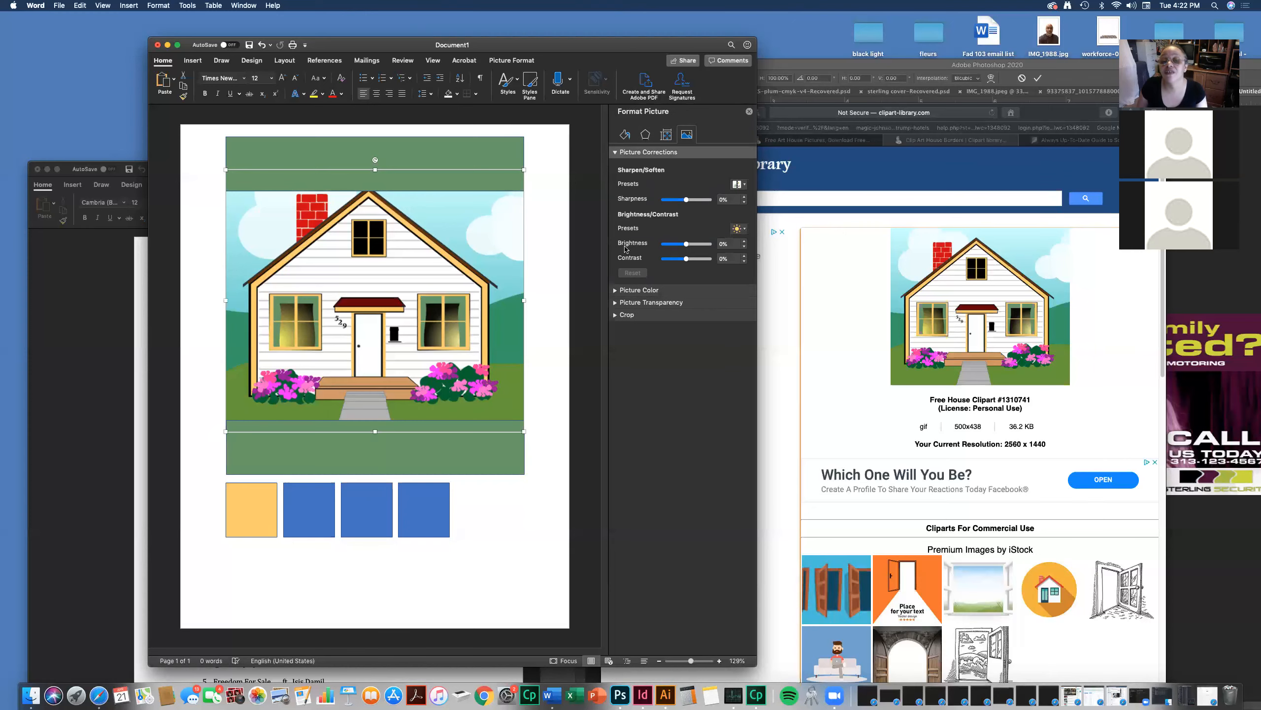
{"action": "left_click", "coordinate": [616, 290]}
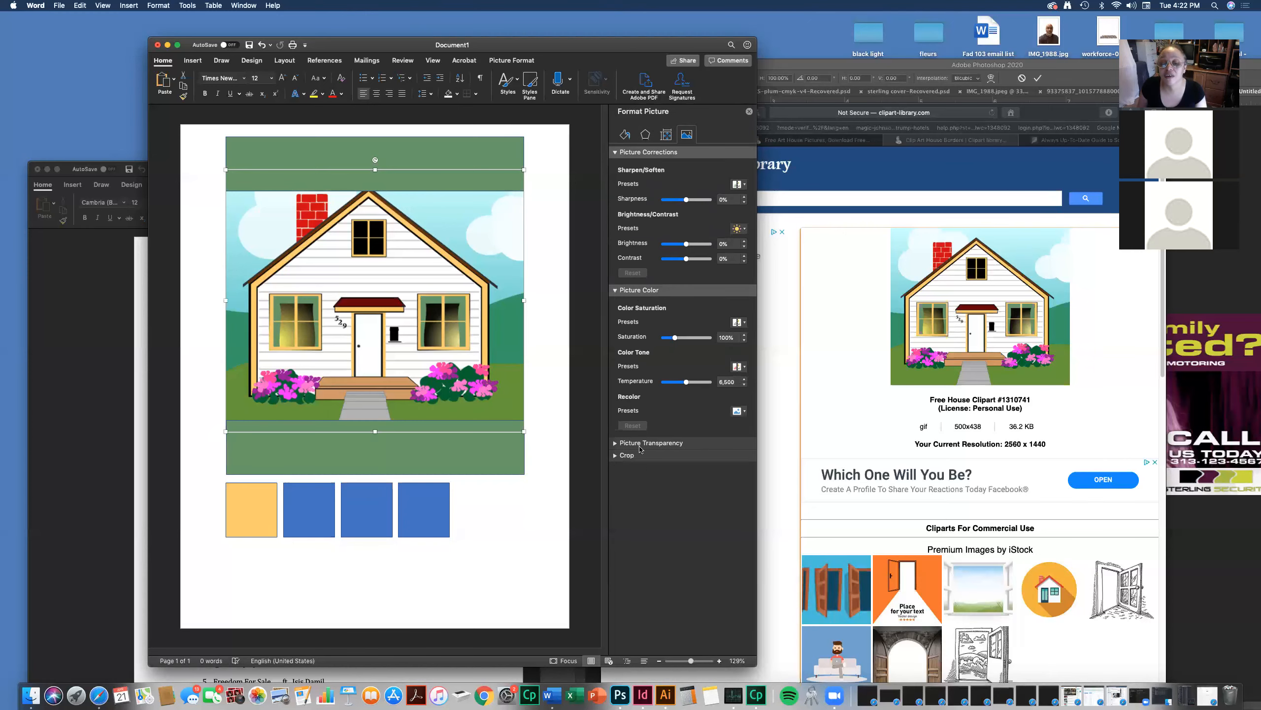
{"action": "left_click", "coordinate": [616, 442]}
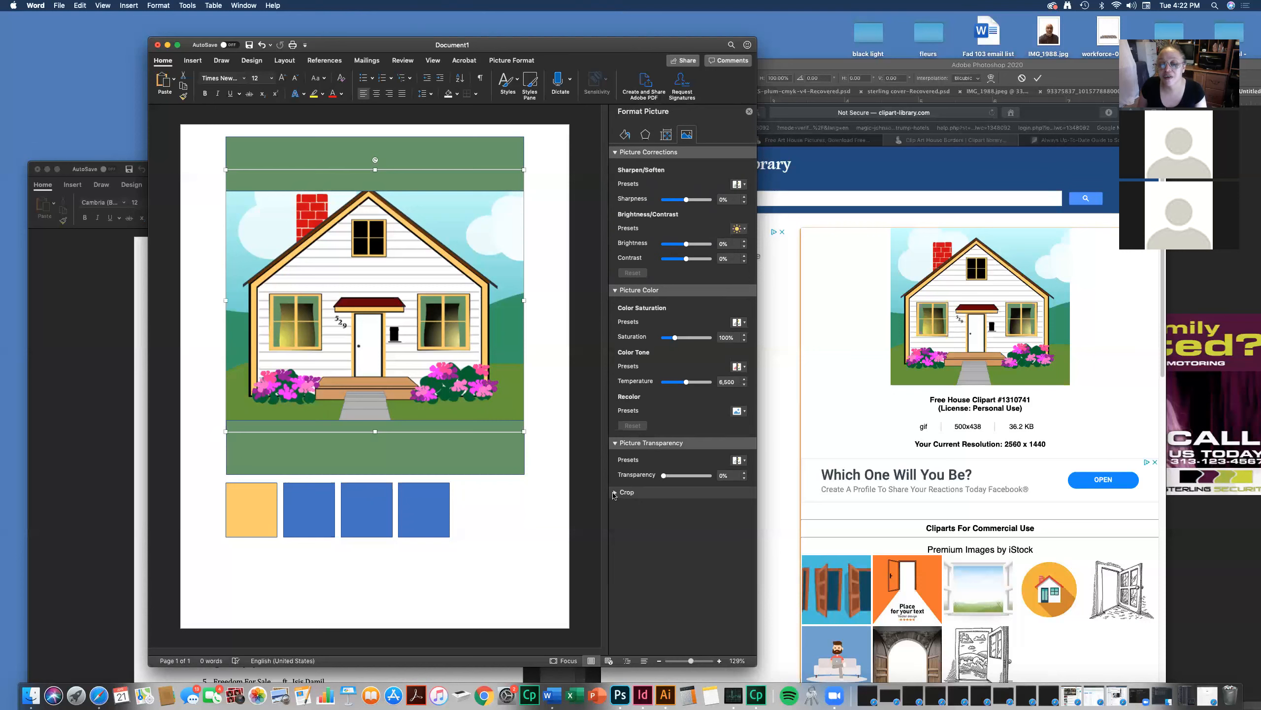
{"action": "left_click", "coordinate": [616, 492]}
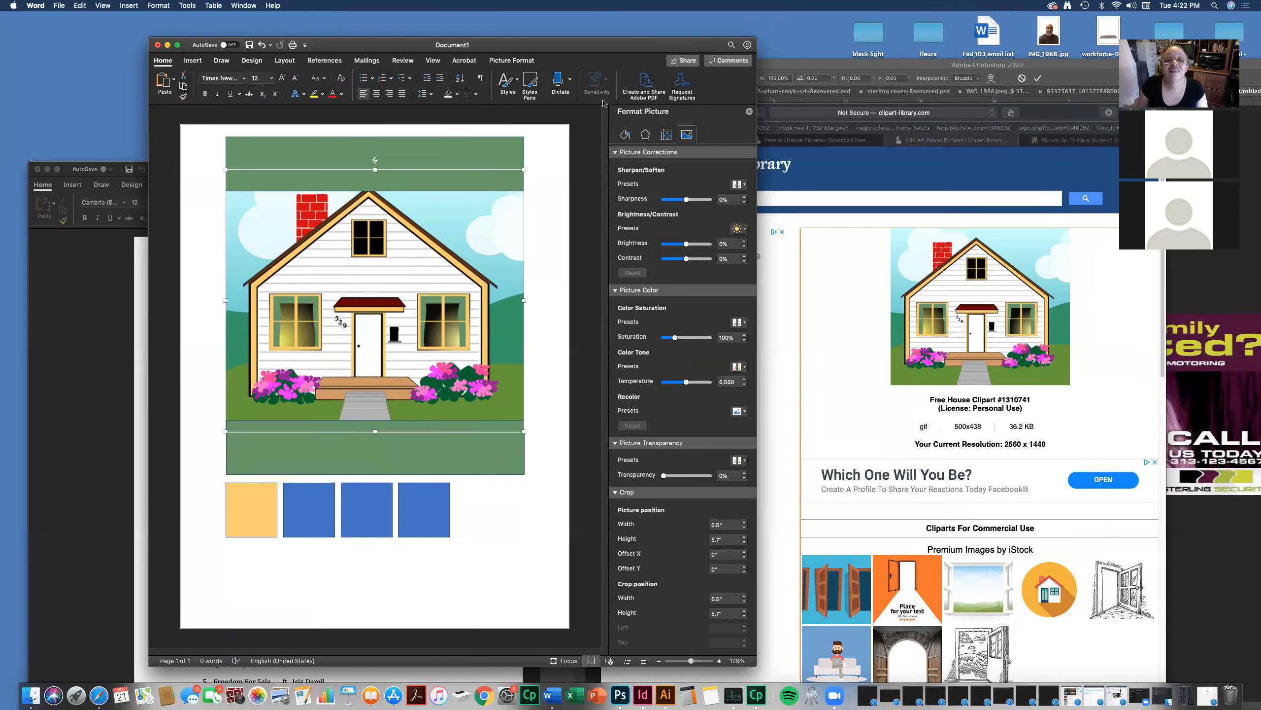
{"action": "left_click", "coordinate": [596, 298]}
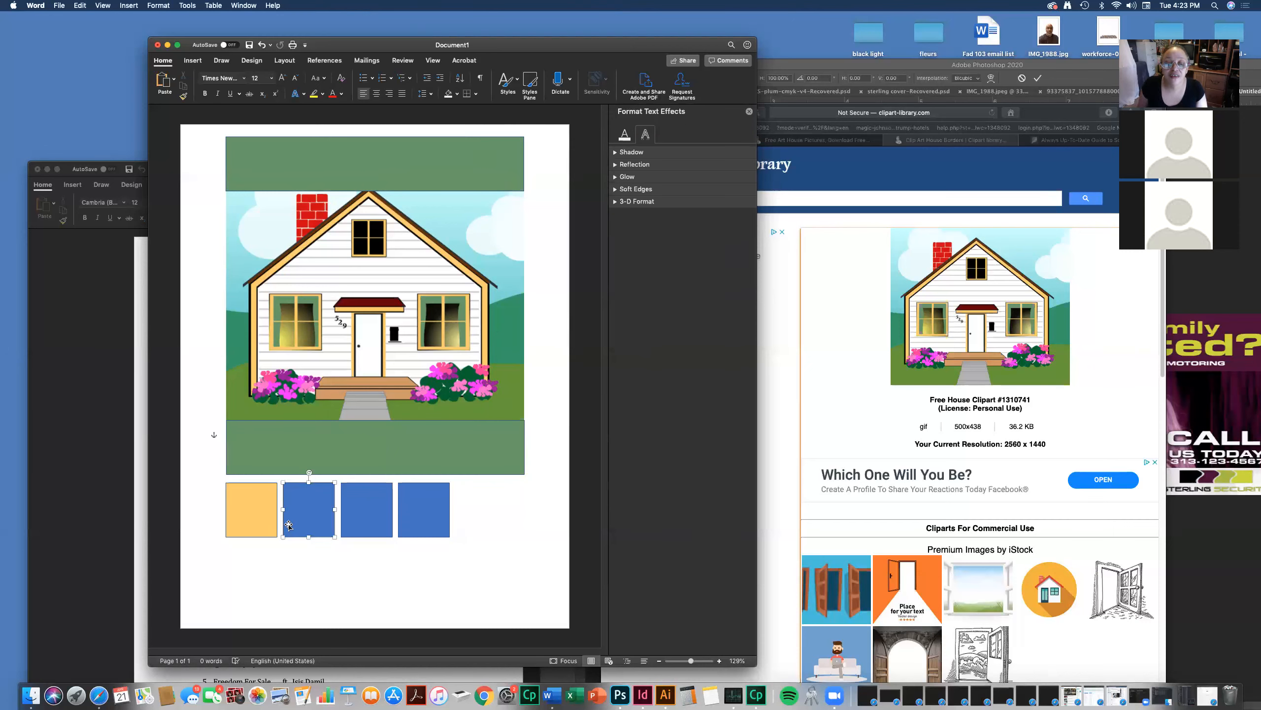
- Select the last blue square in the row beneath the bottom green band
{"action": "left_click", "coordinate": [369, 507]}
{"action": "left_click", "coordinate": [423, 519]}
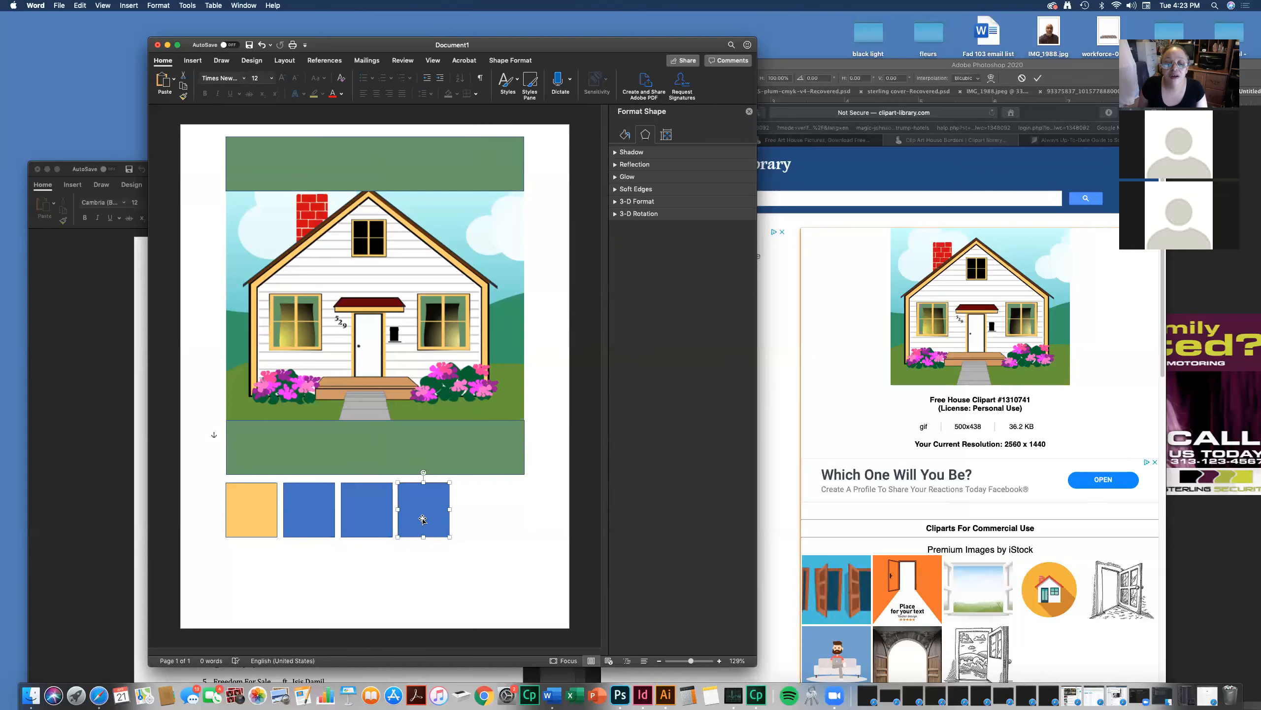